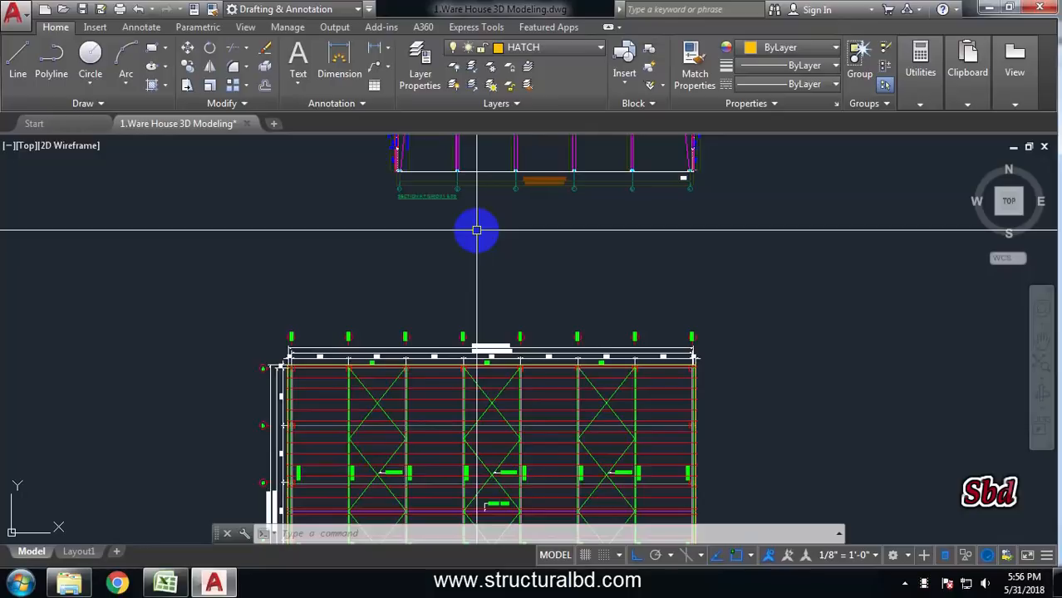
Examine the warehouse plan and the two frame sections in the drawing
{"action": "scroll", "coordinate": [476, 230], "scroll_direction": "down", "scroll_amount": 5}
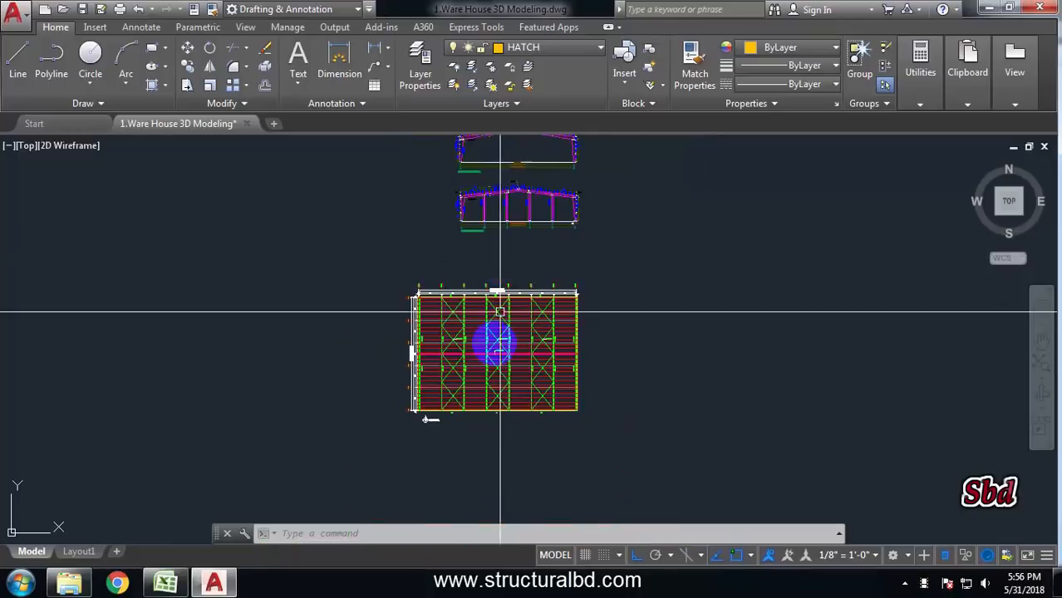
{"action": "middle_click_drag", "start_coordinate": [522, 274], "coordinate": [517, 331]}
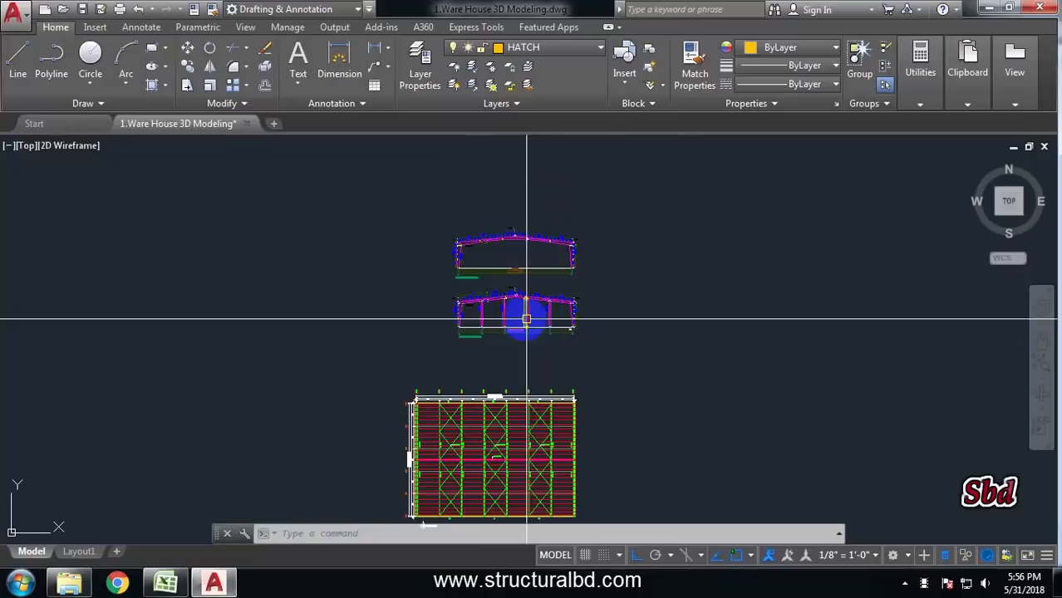
{"action": "scroll", "coordinate": [490, 253], "scroll_direction": "up", "scroll_amount": 4}
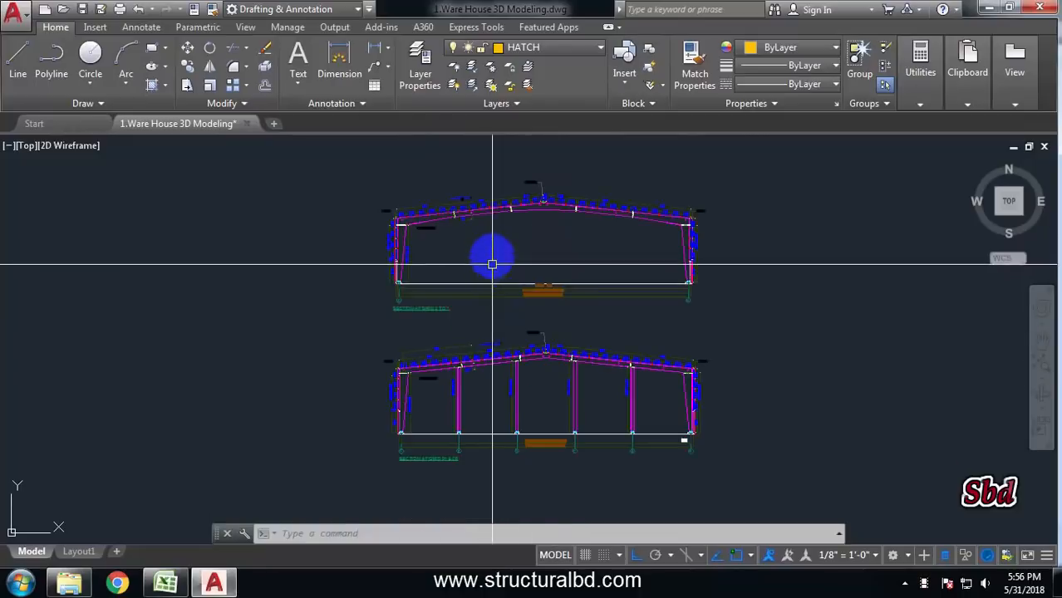
{"action": "scroll", "coordinate": [502, 386], "scroll_direction": "down", "scroll_amount": 6}
{"action": "scroll", "coordinate": [498, 333], "scroll_direction": "up", "scroll_amount": 5}
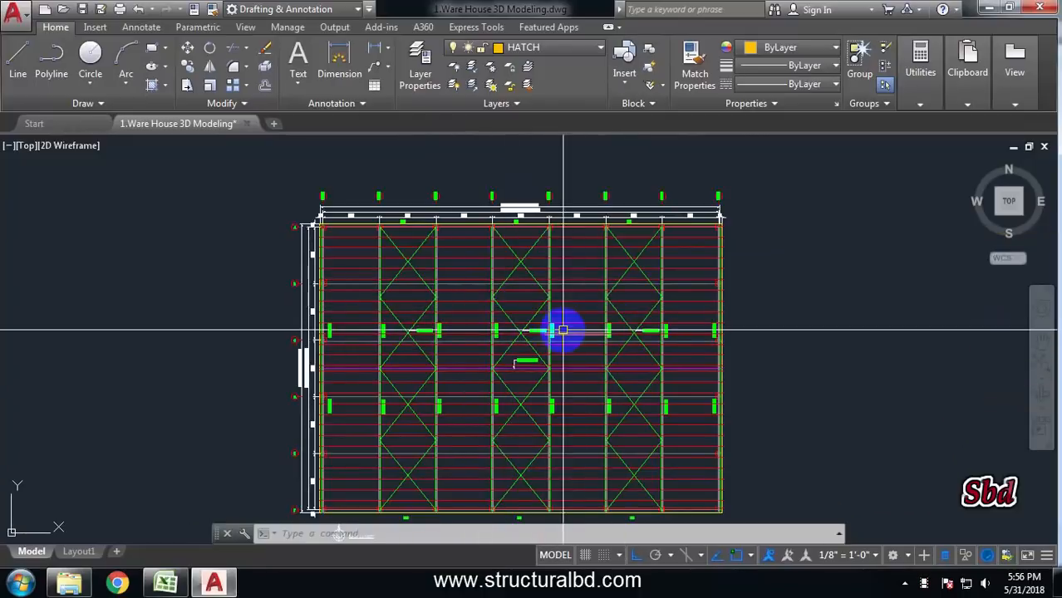
{"action": "scroll", "coordinate": [465, 314], "scroll_direction": "down", "scroll_amount": 3}
{"action": "middle_click_drag", "start_coordinate": [468, 256], "coordinate": [467, 381]}
{"action": "scroll", "coordinate": [467, 287], "scroll_direction": "up", "scroll_amount": 6}
{"action": "middle_click_drag", "start_coordinate": [496, 294], "coordinate": [405, 282]}
{"action": "scroll", "coordinate": [525, 218], "scroll_direction": "down", "scroll_amount": 4}
{"action": "middle_click_drag", "start_coordinate": [498, 323], "coordinate": [495, 305]}
{"action": "scroll", "coordinate": [492, 226], "scroll_direction": "up", "scroll_amount": 4}
{"action": "middle_click_drag", "start_coordinate": [490, 225], "coordinate": [498, 277]}
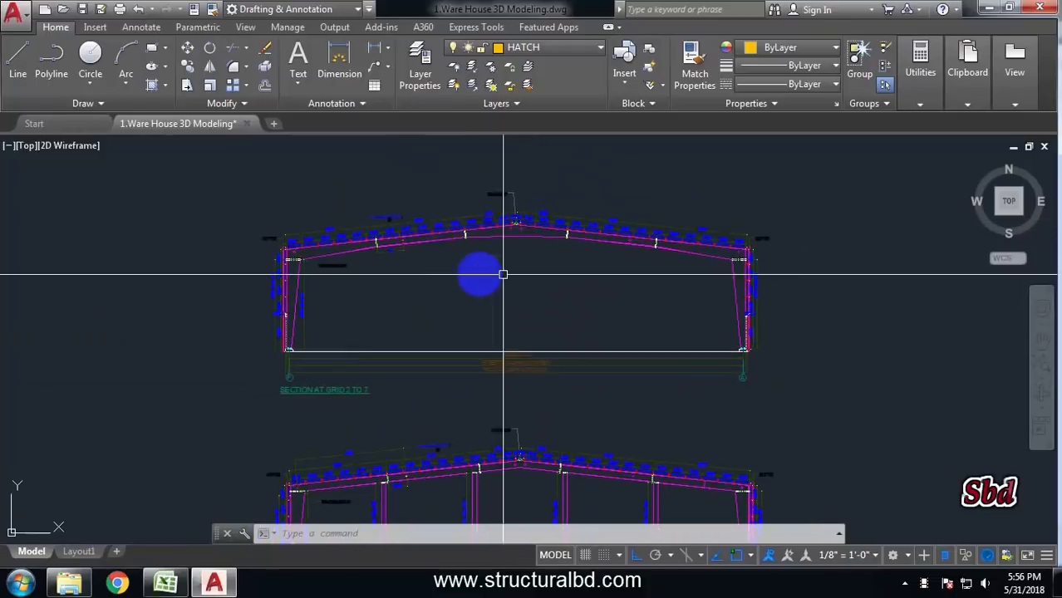
{"action": "scroll", "coordinate": [509, 266], "scroll_direction": "down", "scroll_amount": 4}
{"action": "scroll", "coordinate": [502, 273], "scroll_direction": "up", "scroll_amount": 5}
{"action": "middle_click_drag", "start_coordinate": [547, 236], "coordinate": [511, 308]}
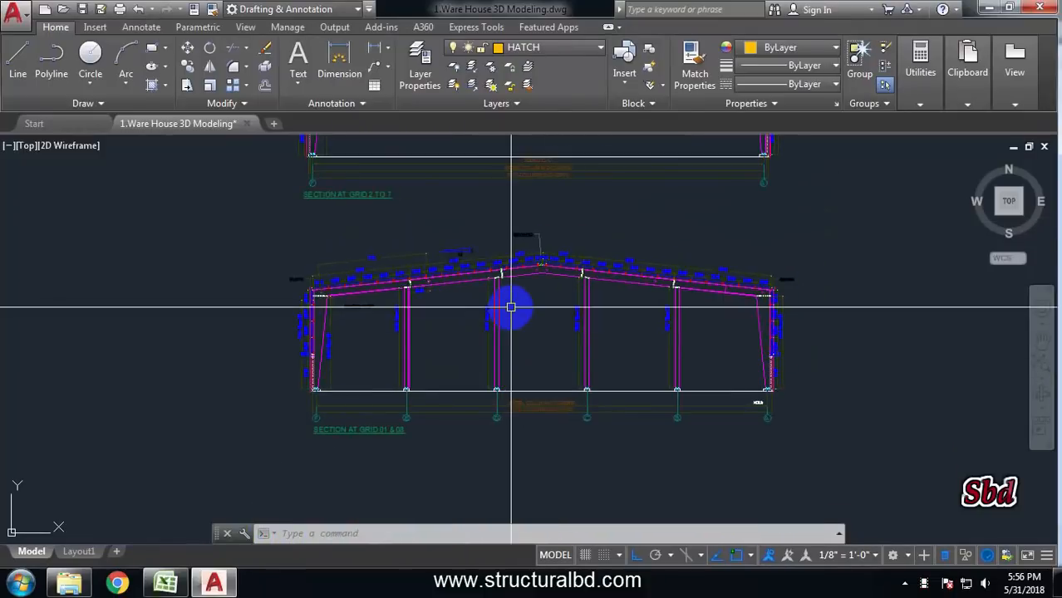
{"action": "scroll", "coordinate": [544, 375], "scroll_direction": "down", "scroll_amount": 4}
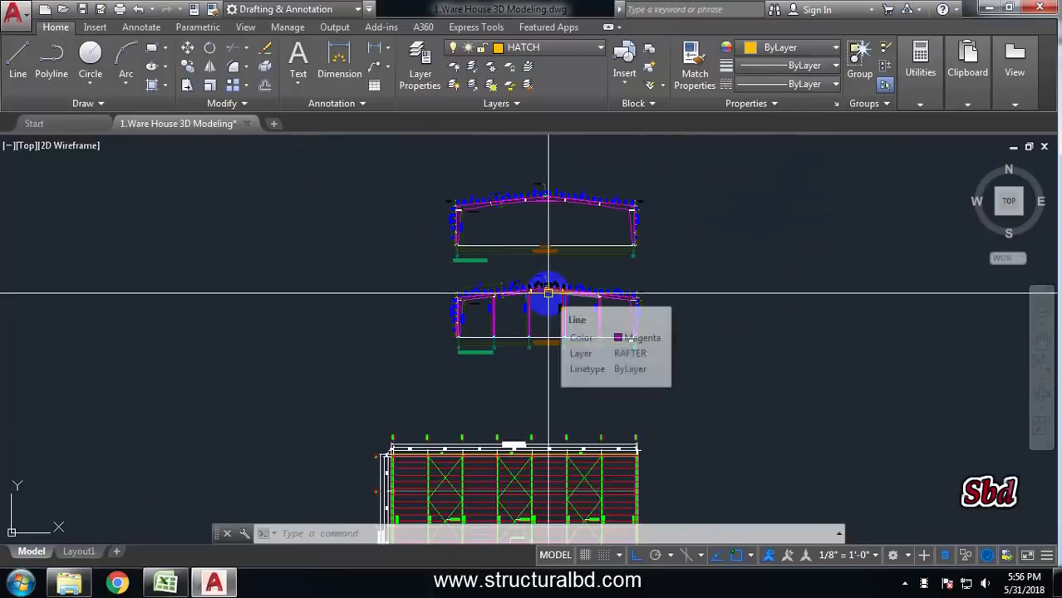
{"action": "scroll", "coordinate": [539, 230], "scroll_direction": "up", "scroll_amount": 4}
{"action": "scroll", "coordinate": [519, 274], "scroll_direction": "down", "scroll_amount": 4}
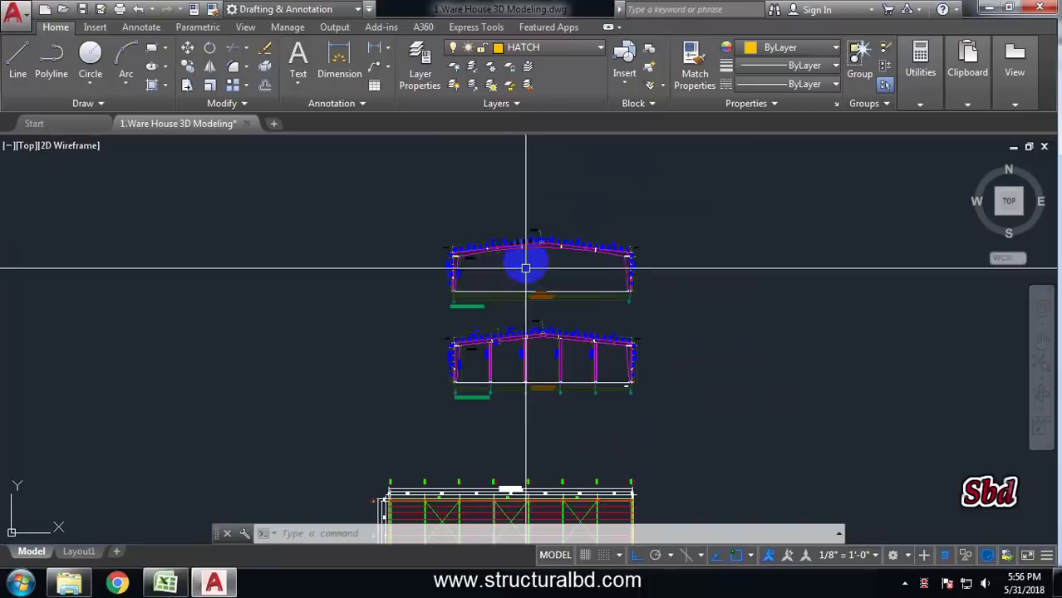
{"action": "scroll", "coordinate": [526, 241], "scroll_direction": "up", "scroll_amount": 4}
{"action": "scroll", "coordinate": [548, 228], "scroll_direction": "down", "scroll_amount": 1}
{"action": "scroll", "coordinate": [555, 226], "scroll_direction": "down", "scroll_amount": 2}
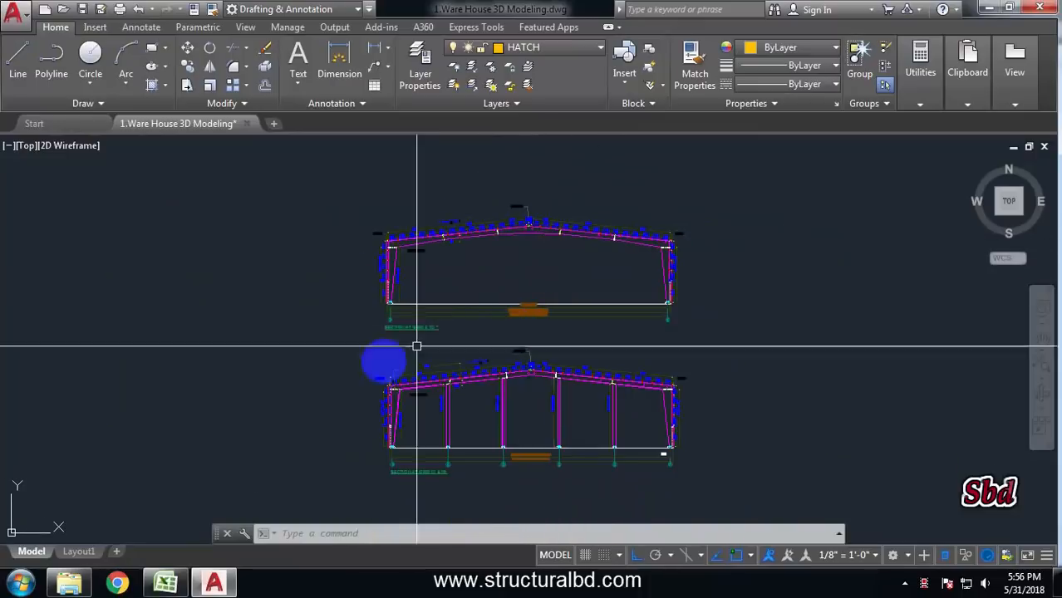
Minimize the drawing and launch STAAD.Pro V8i from the desktop
{"action": "left_click", "coordinate": [991, 6]}
{"action": "left_click", "coordinate": [991, 8]}
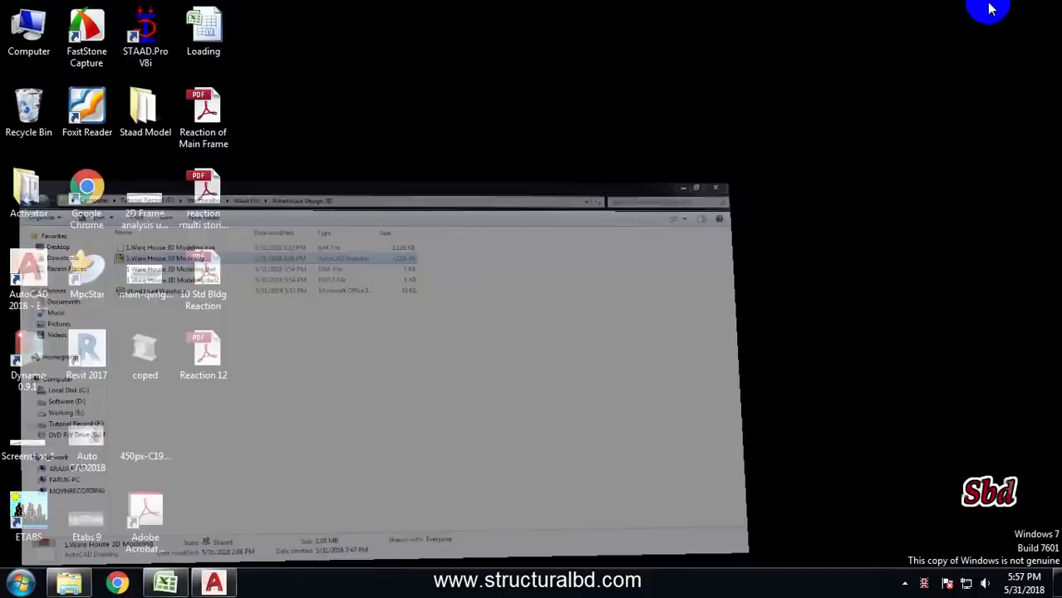
{"action": "double_click", "coordinate": [135, 37]}
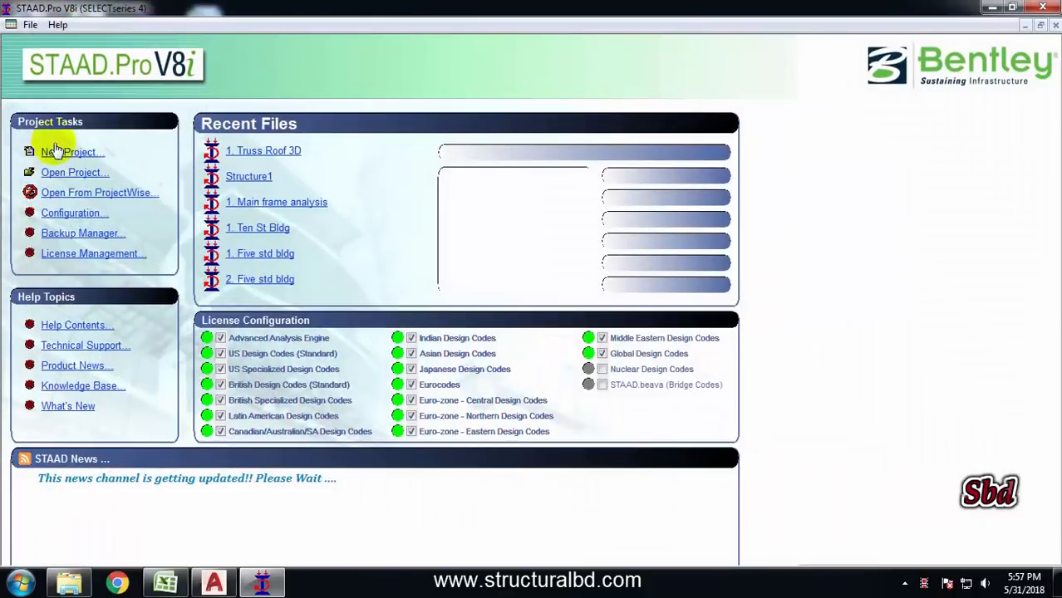
Start a new Space project named Structure1 in metres and kilonewtons, overwrite the existing file, and open it with Add Beam
{"action": "left_click", "coordinate": [69, 152]}
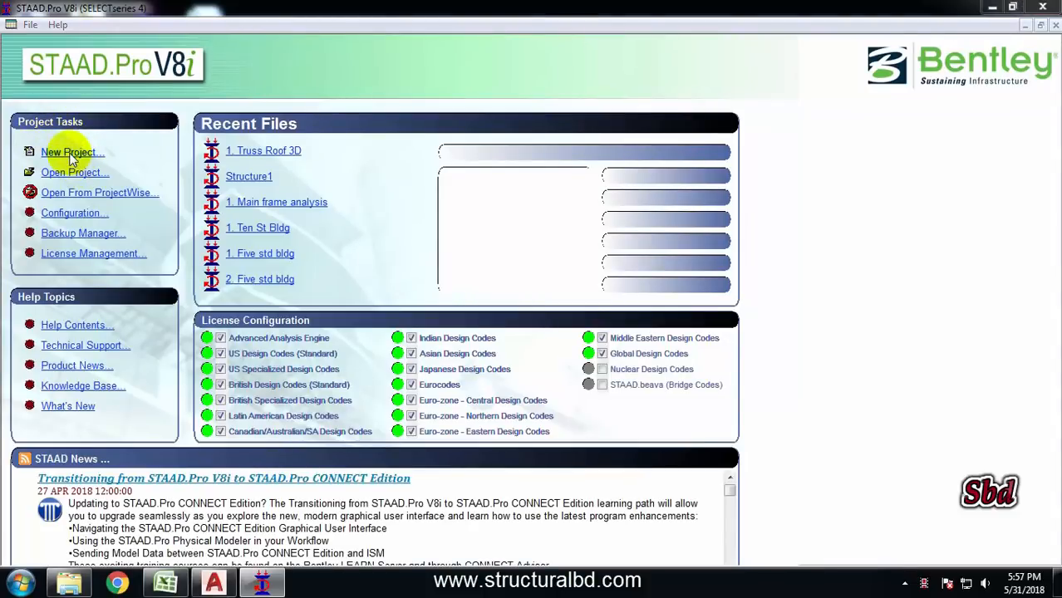
{"action": "left_click", "coordinate": [370, 167]}
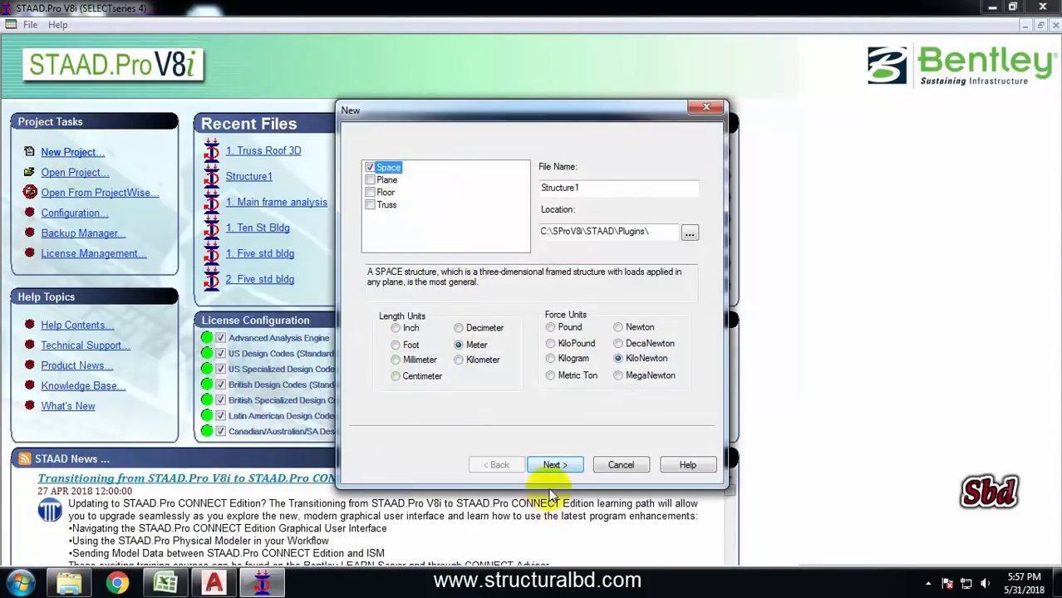
{"action": "left_click", "coordinate": [558, 466]}
{"action": "left_click", "coordinate": [559, 335]}
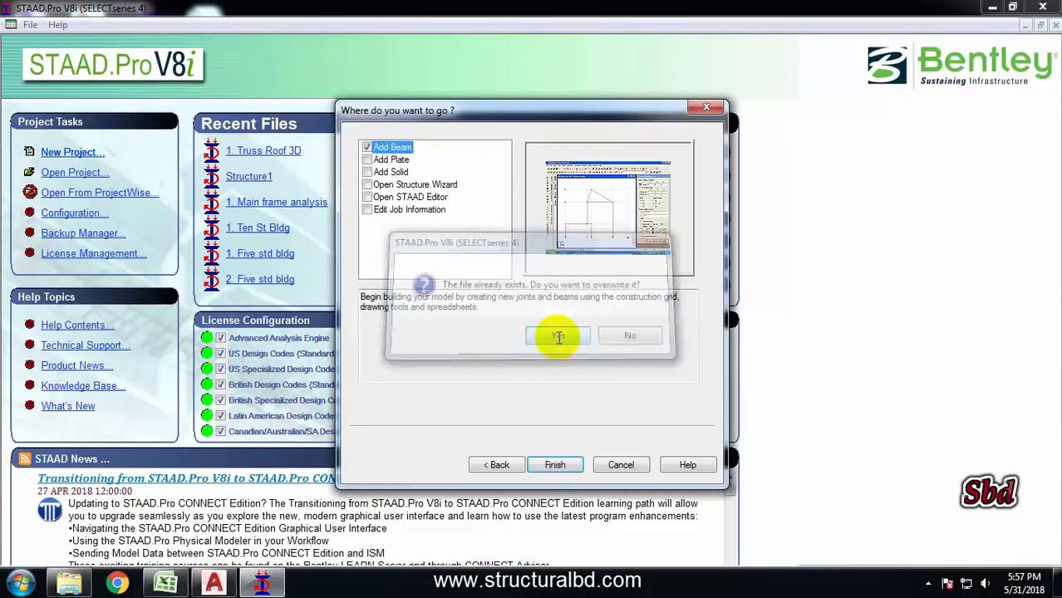
{"action": "left_click", "coordinate": [555, 466]}
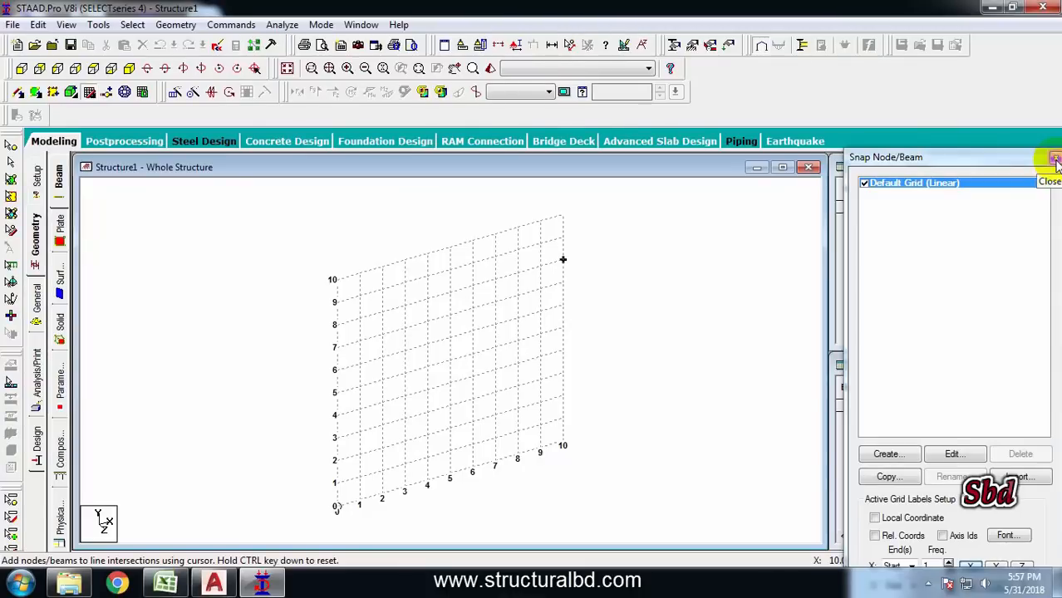
{"action": "left_click", "coordinate": [1054, 157]}
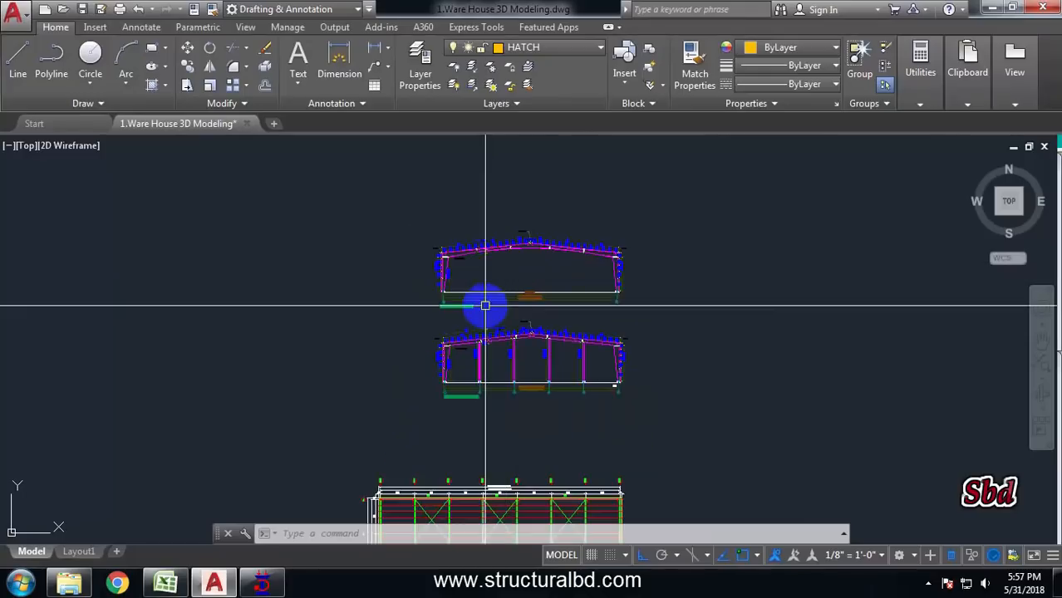
Examine the column grid spacings and overall dimensions on the warehouse plan
{"action": "scroll", "coordinate": [473, 303], "scroll_direction": "down", "scroll_amount": 3}
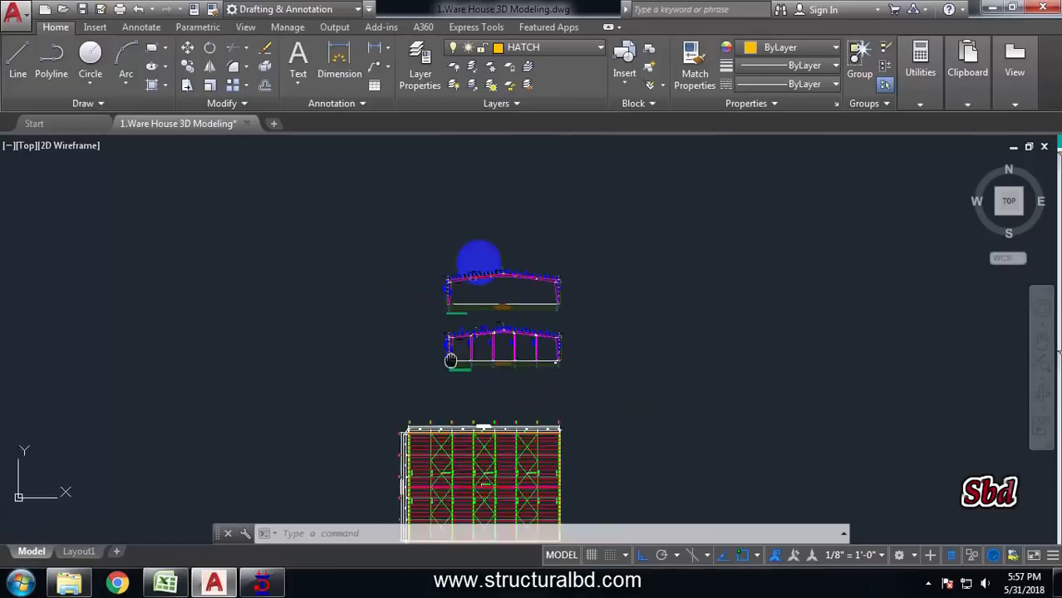
{"action": "middle_click_drag", "start_coordinate": [451, 360], "coordinate": [498, 197]}
{"action": "scroll", "coordinate": [463, 295], "scroll_direction": "up", "scroll_amount": 6}
{"action": "middle_click_drag", "start_coordinate": [462, 298], "coordinate": [427, 415]}
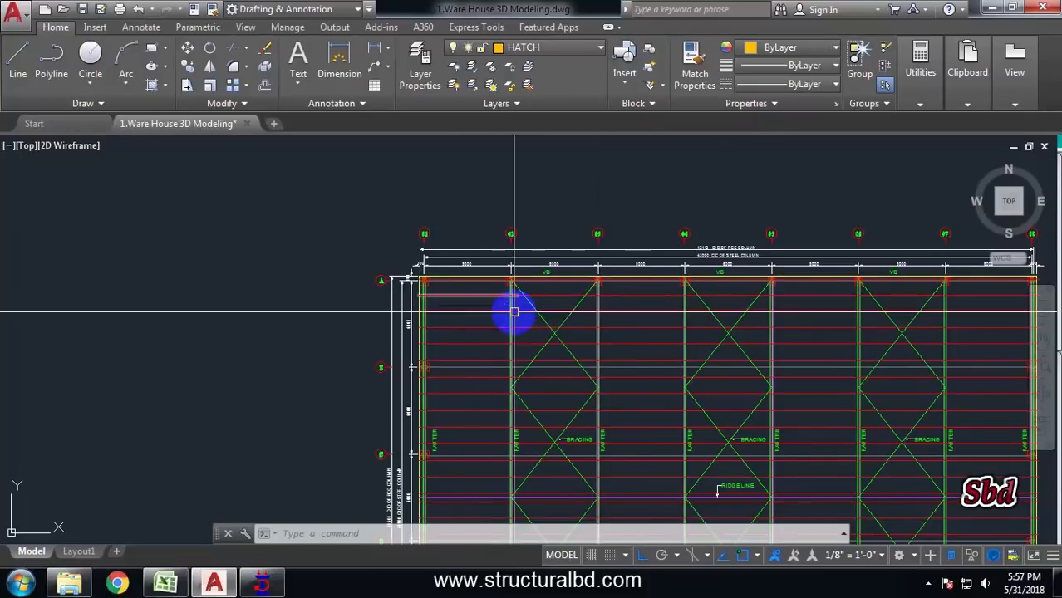
{"action": "scroll", "coordinate": [587, 295], "scroll_direction": "up", "scroll_amount": 4}
{"action": "scroll", "coordinate": [590, 236], "scroll_direction": "down", "scroll_amount": 4}
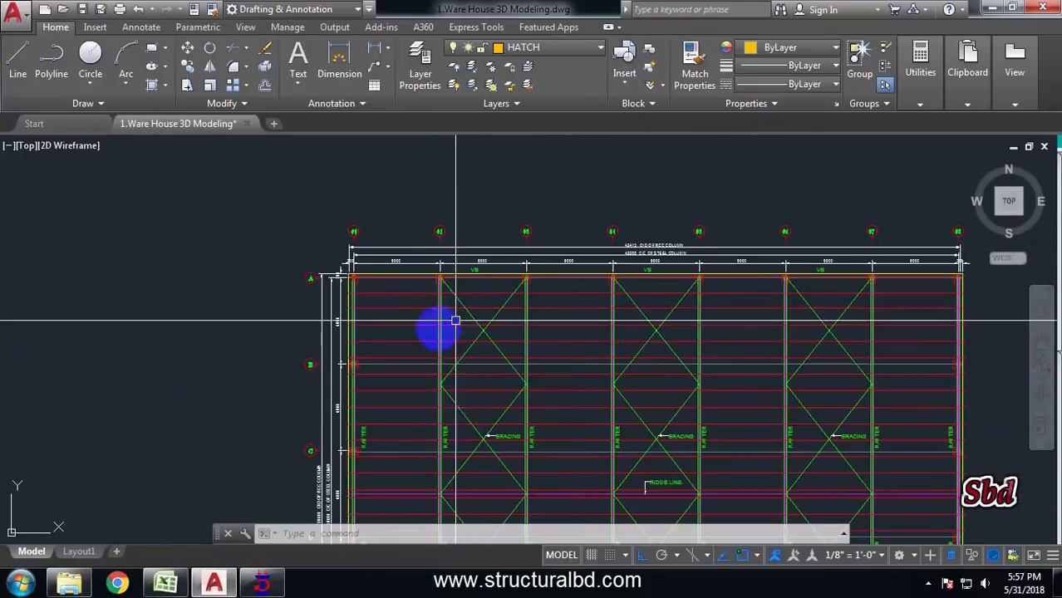
{"action": "scroll", "coordinate": [580, 262], "scroll_direction": "up", "scroll_amount": 4}
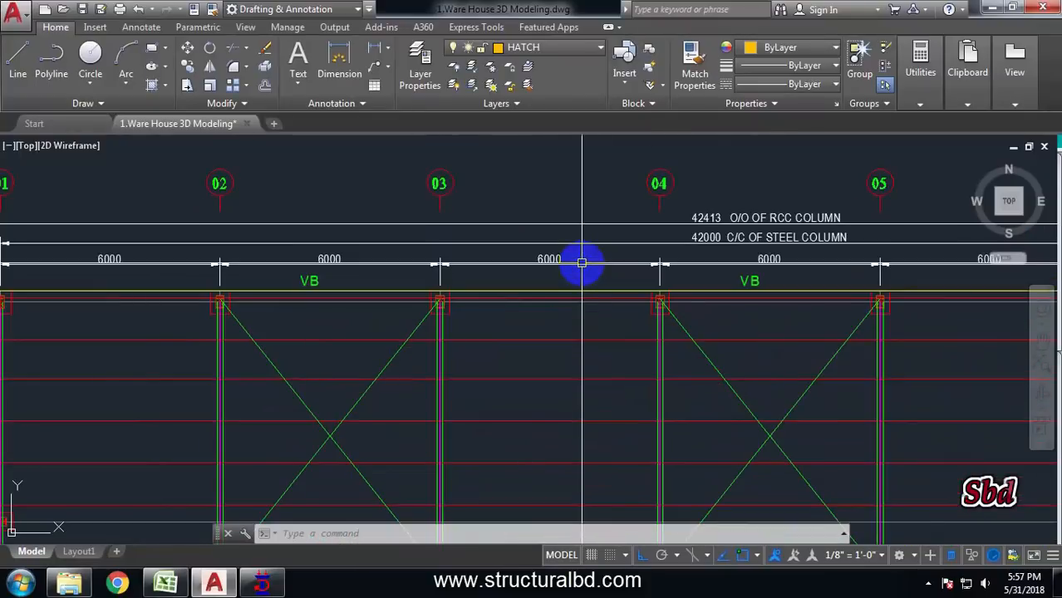
{"action": "scroll", "coordinate": [629, 219], "scroll_direction": "down", "scroll_amount": 4}
{"action": "middle_click_drag", "start_coordinate": [376, 395], "coordinate": [476, 272]}
{"action": "scroll", "coordinate": [436, 356], "scroll_direction": "up", "scroll_amount": 4}
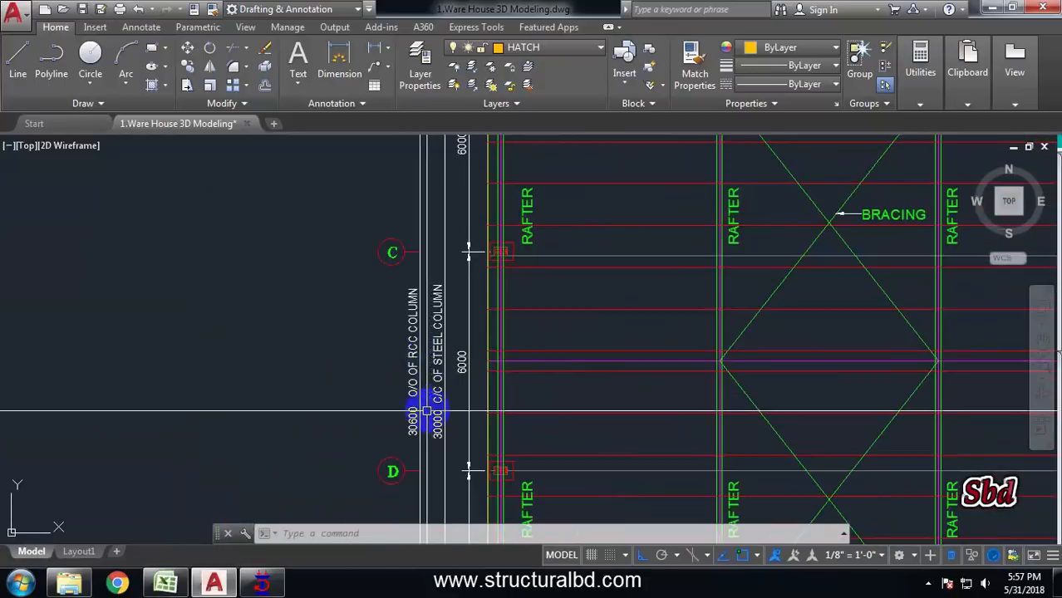
{"action": "middle_click_drag", "start_coordinate": [427, 410], "coordinate": [428, 319]}
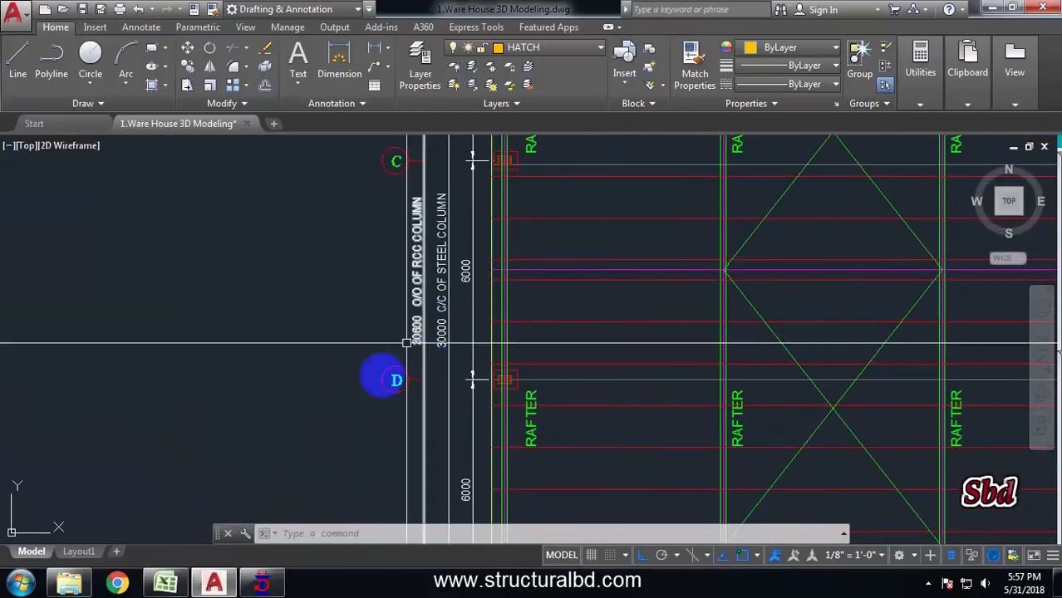
{"action": "scroll", "coordinate": [355, 428], "scroll_direction": "down", "scroll_amount": 4}
{"action": "scroll", "coordinate": [497, 233], "scroll_direction": "up", "scroll_amount": 4}
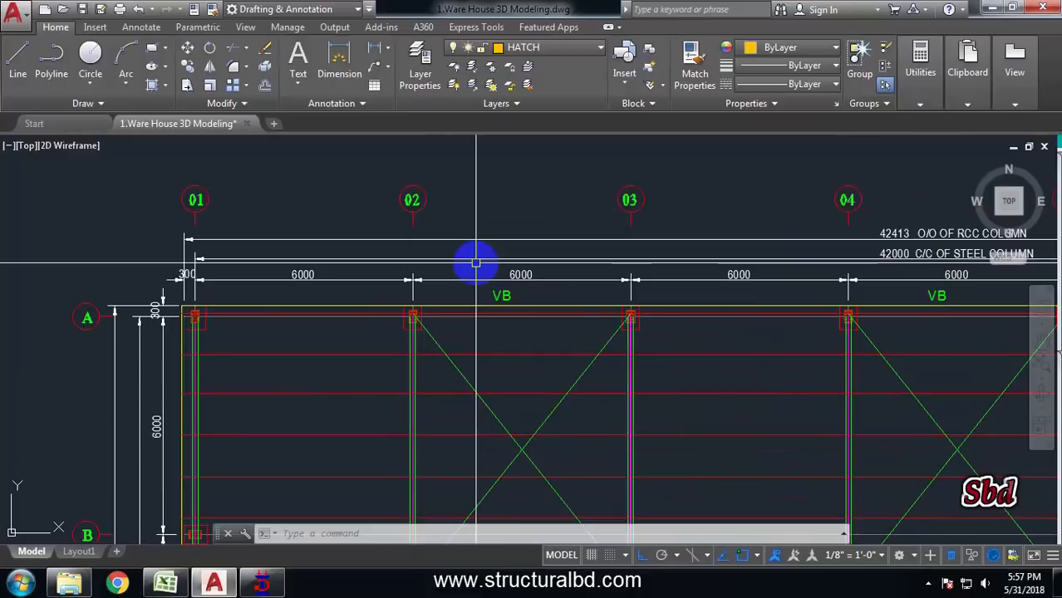
{"action": "scroll", "coordinate": [495, 211], "scroll_direction": "down", "scroll_amount": 3}
{"action": "scroll", "coordinate": [384, 324], "scroll_direction": "up", "scroll_amount": 2}
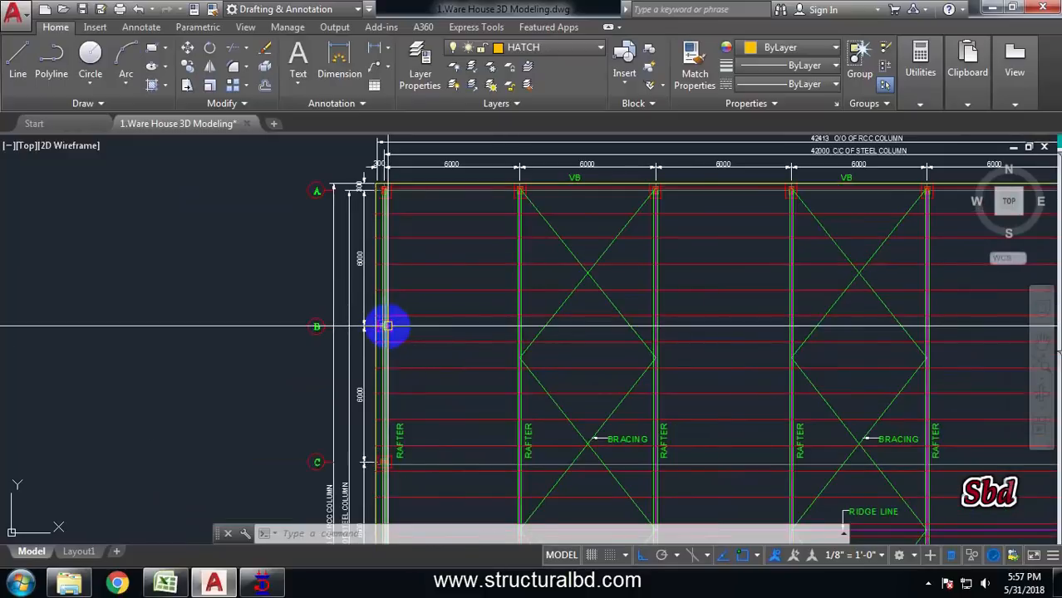
{"action": "scroll", "coordinate": [284, 291], "scroll_direction": "down", "scroll_amount": 5}
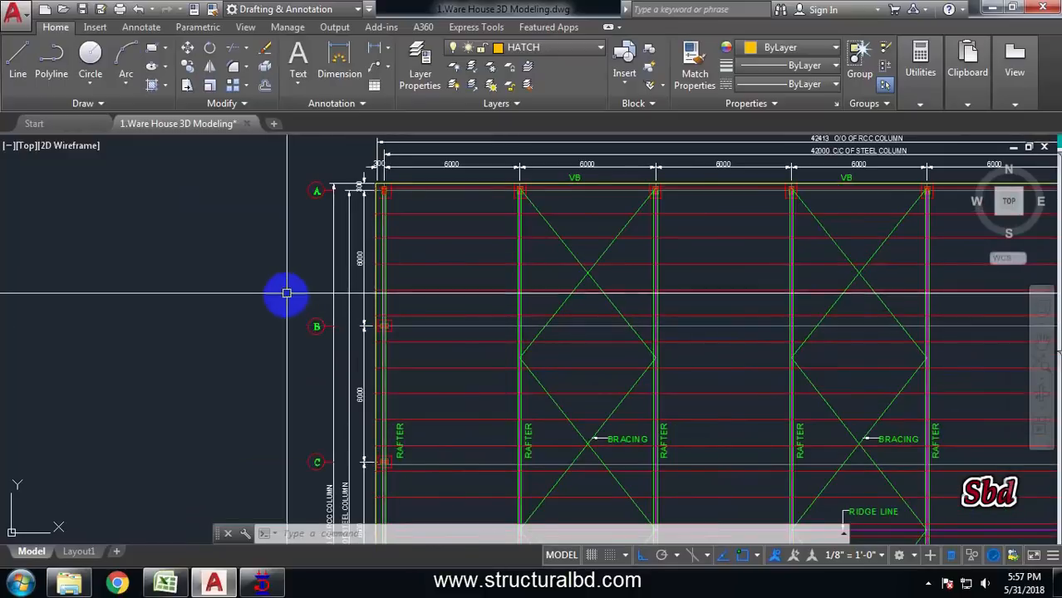
{"action": "scroll", "coordinate": [455, 337], "scroll_direction": "up", "scroll_amount": 8}
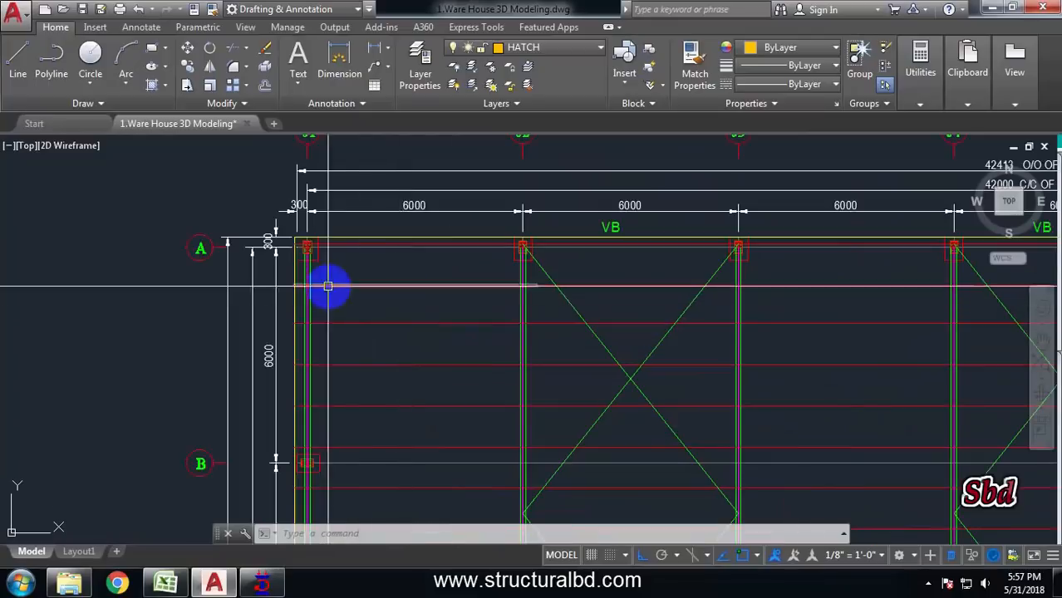
{"action": "middle_click_drag", "start_coordinate": [161, 295], "coordinate": [270, 298]}
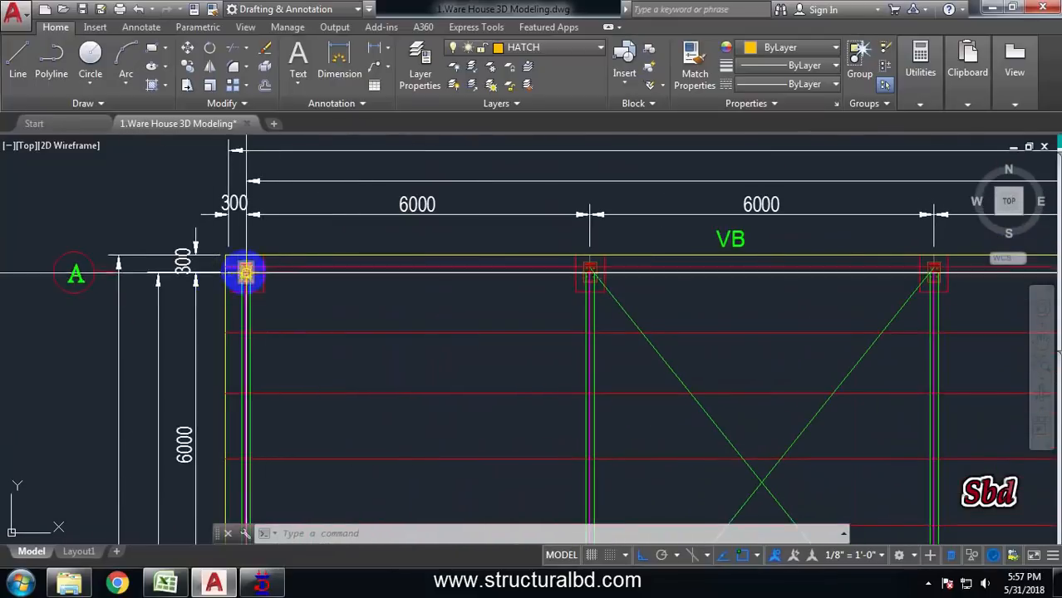
Switch to STAAD.Pro and add node 1 at coordinates 0, 0, 0 in the nodes table
{"action": "left_click", "coordinate": [253, 587]}
{"action": "left_click", "coordinate": [899, 208]}
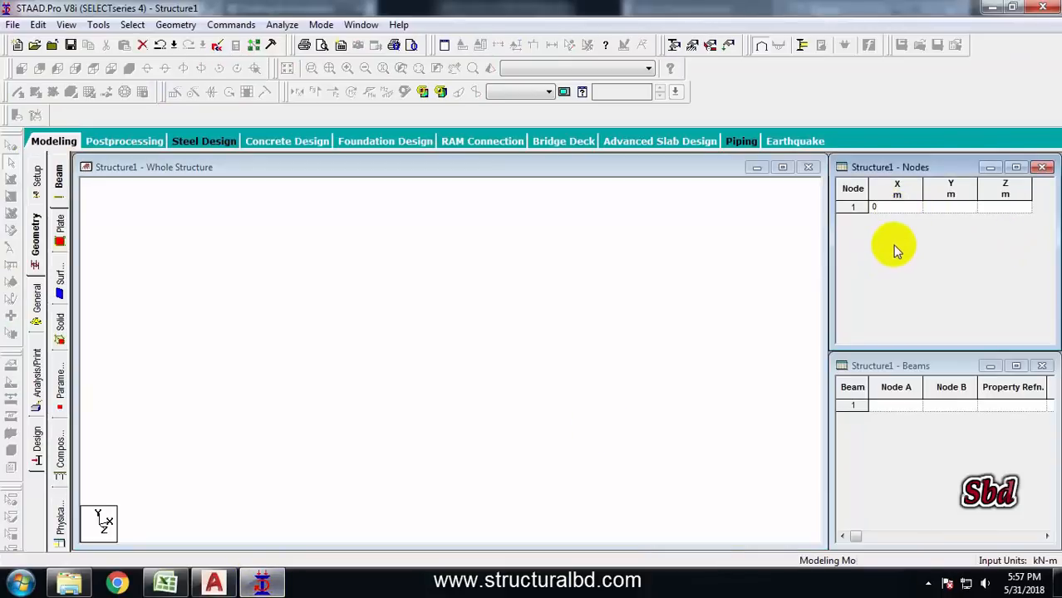
{"action": "key", "text": "Return"}
{"action": "middle_click_drag", "start_coordinate": [455, 371], "coordinate": [454, 349]}
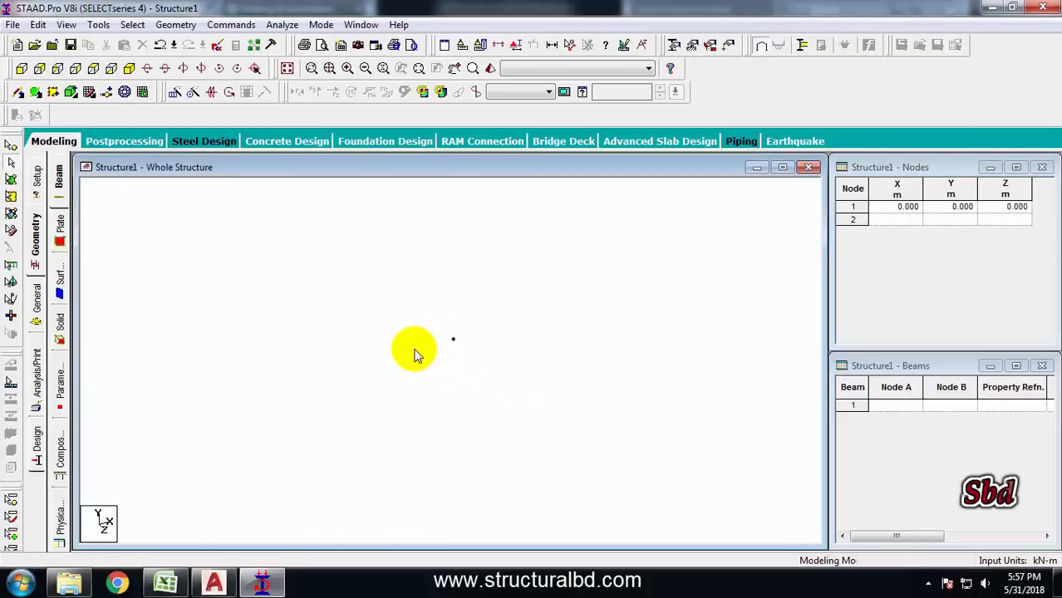
Copy node 1 and paste it moved 30 m along X to create a second node
{"action": "left_click", "coordinate": [10, 147]}
{"action": "left_click", "coordinate": [453, 338]}
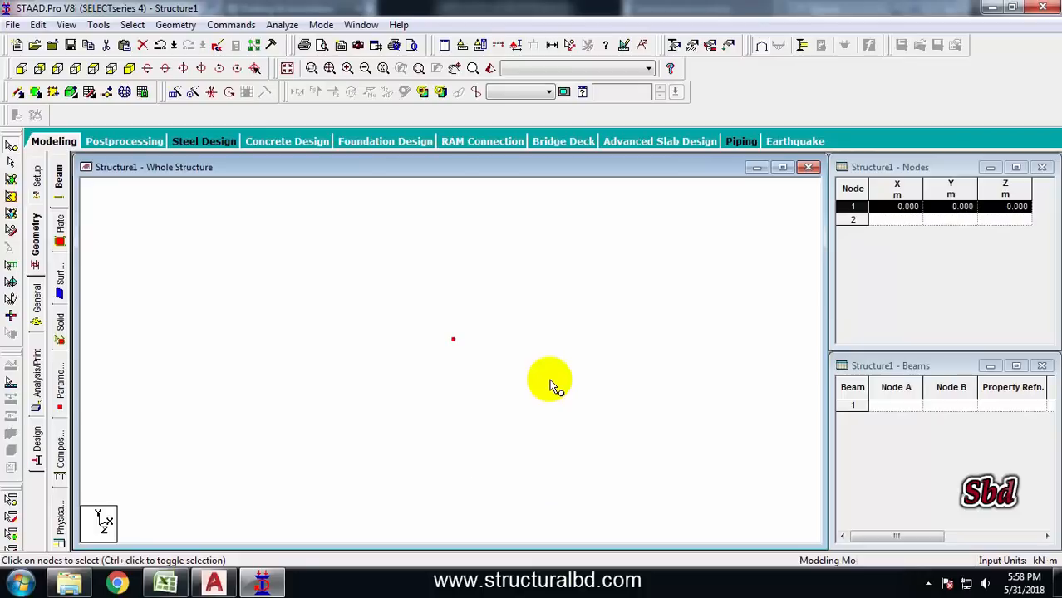
{"action": "key", "text": "ctrl+v"}
{"action": "left_click_drag", "start_coordinate": [511, 168], "coordinate": [688, 210]}
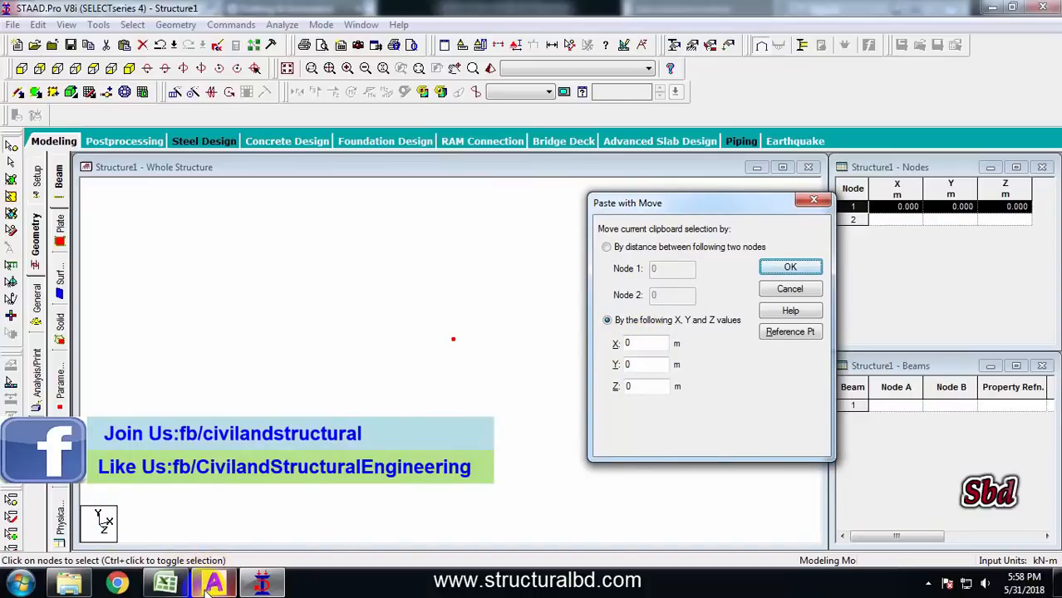
{"action": "double_click", "coordinate": [629, 343]}
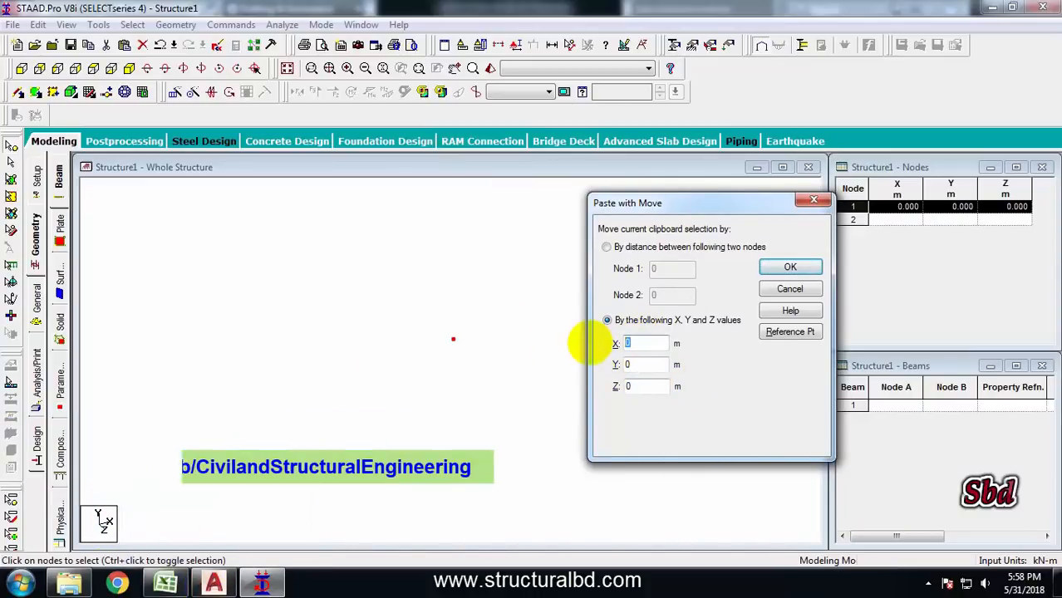
{"action": "type", "text": "30"}
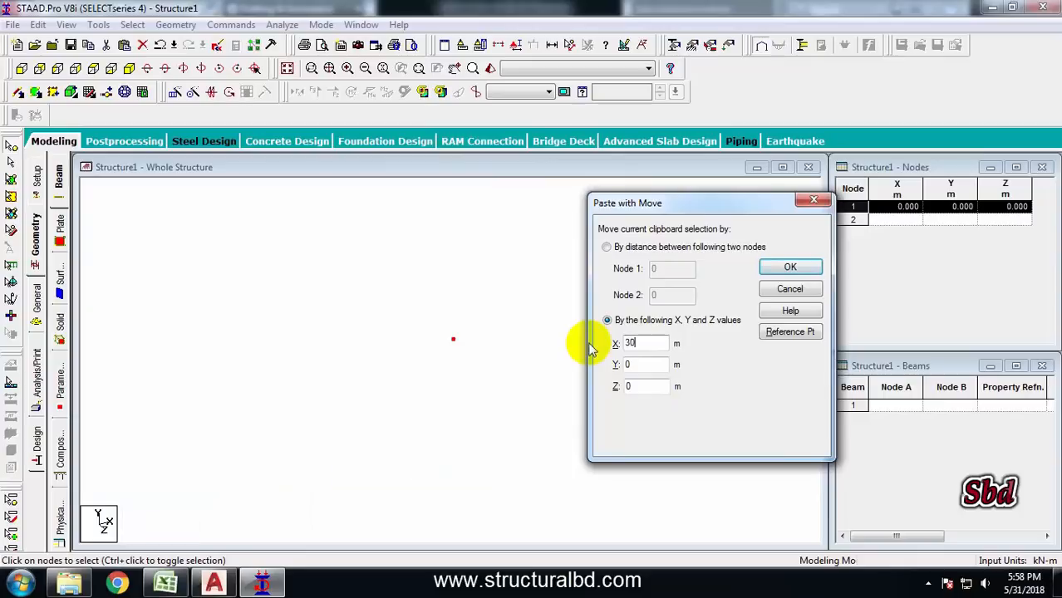
{"action": "left_click", "coordinate": [785, 269]}
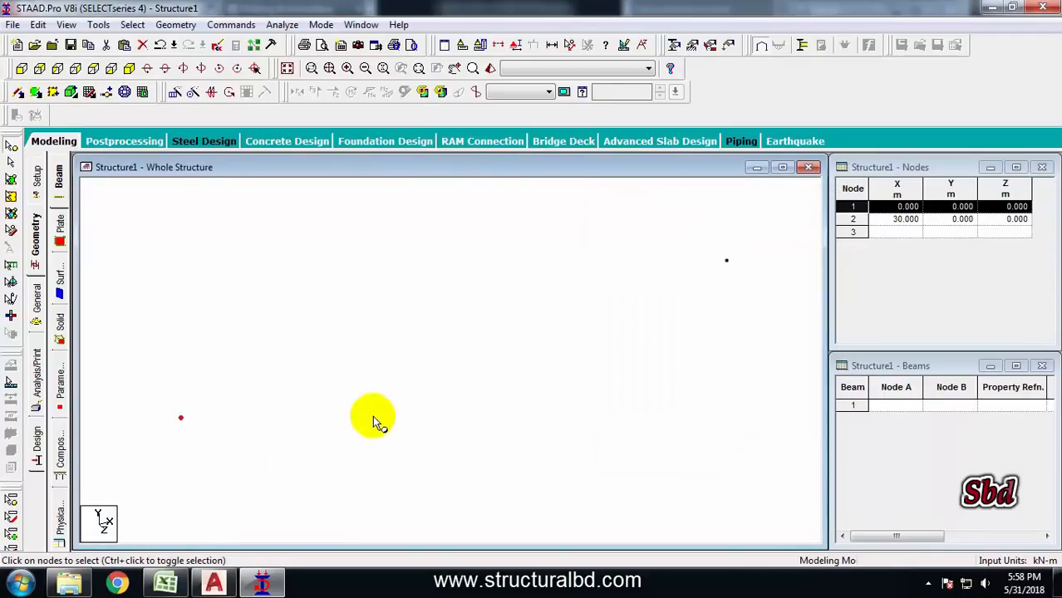
Add a beam connecting node 1 to node 2
{"action": "left_click", "coordinate": [19, 91]}
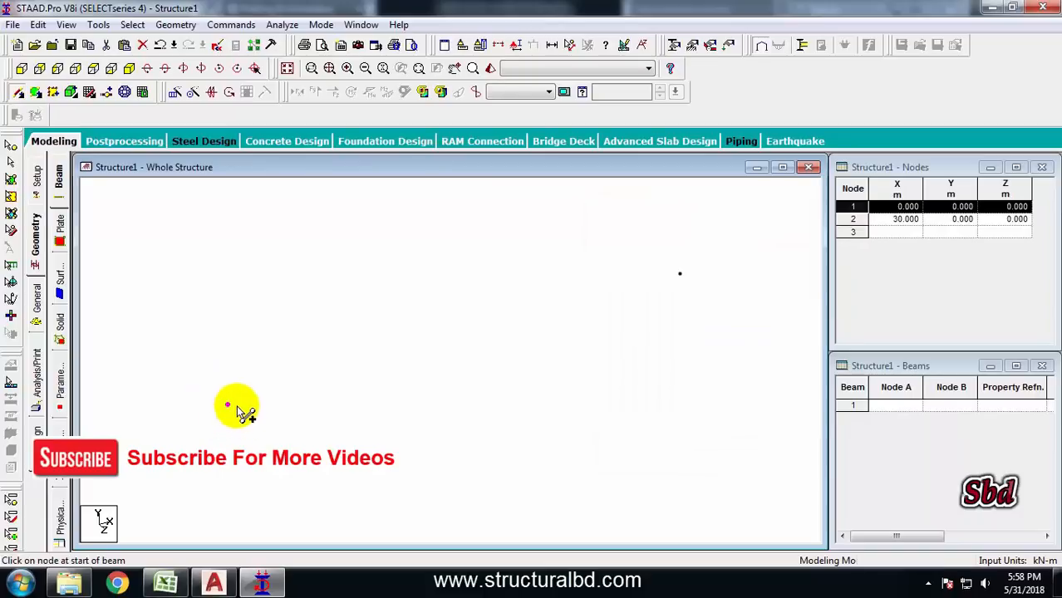
{"action": "left_click_drag", "start_coordinate": [229, 405], "coordinate": [680, 274]}
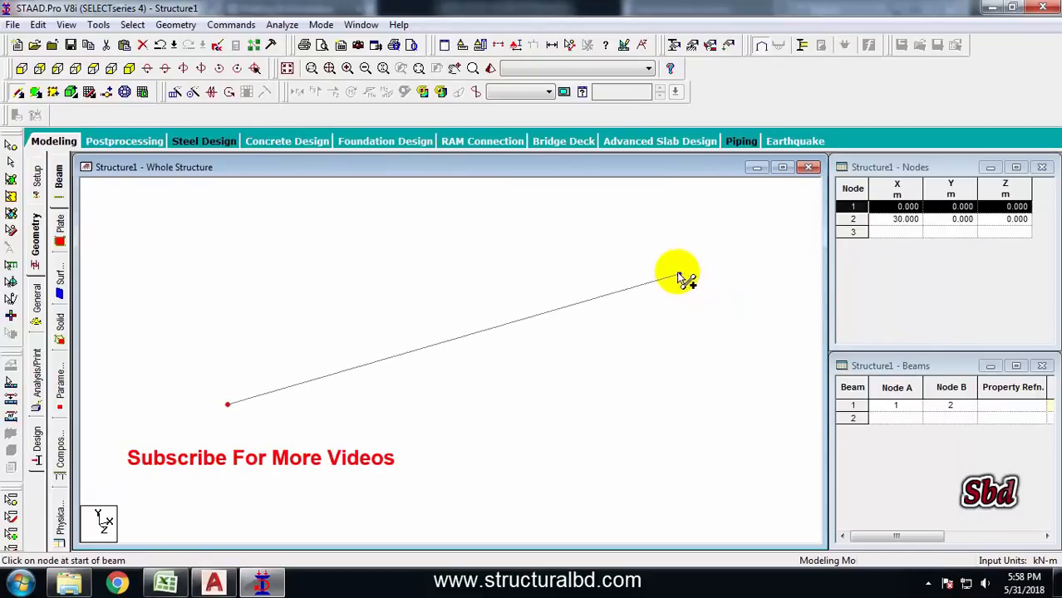
Open the beam's properties to check its length and end coordinates, then close them
{"action": "left_click", "coordinate": [426, 298]}
{"action": "double_click", "coordinate": [466, 349]}
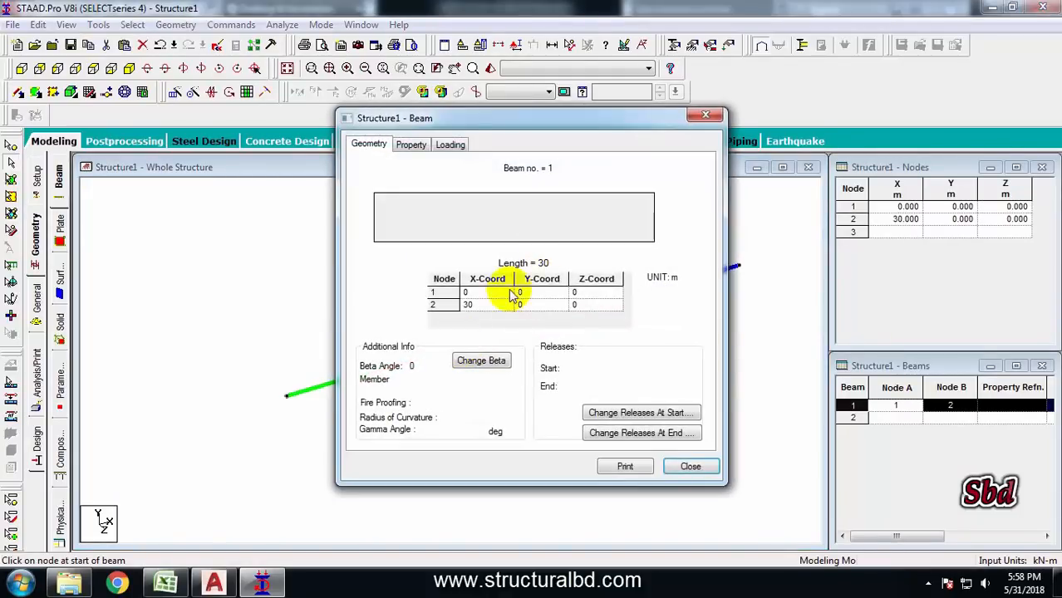
{"action": "left_click", "coordinate": [689, 468]}
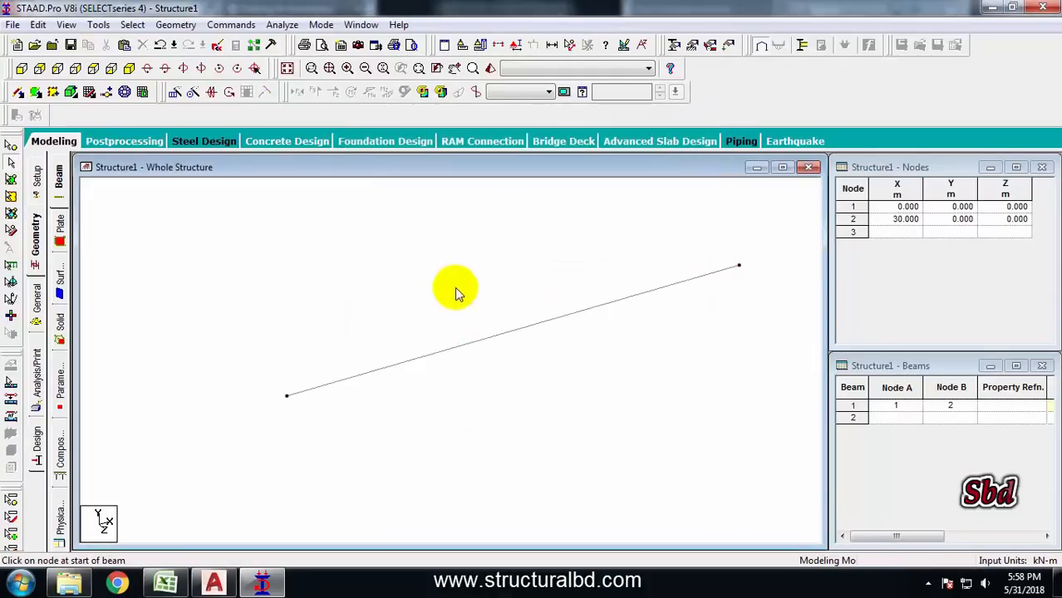
Examine the frame section views in the warehouse drawing
{"action": "left_click", "coordinate": [216, 582]}
{"action": "scroll", "coordinate": [444, 368], "scroll_direction": "down", "scroll_amount": 5}
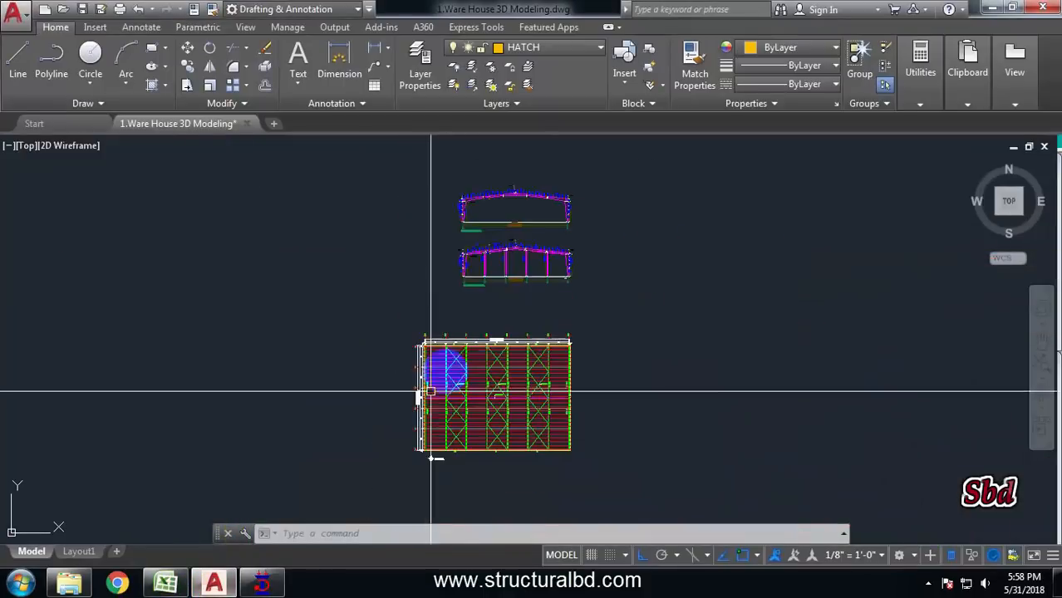
{"action": "scroll", "coordinate": [376, 245], "scroll_direction": "up", "scroll_amount": 6}
{"action": "scroll", "coordinate": [426, 327], "scroll_direction": "up", "scroll_amount": 3}
{"action": "scroll", "coordinate": [345, 408], "scroll_direction": "down", "scroll_amount": 4}
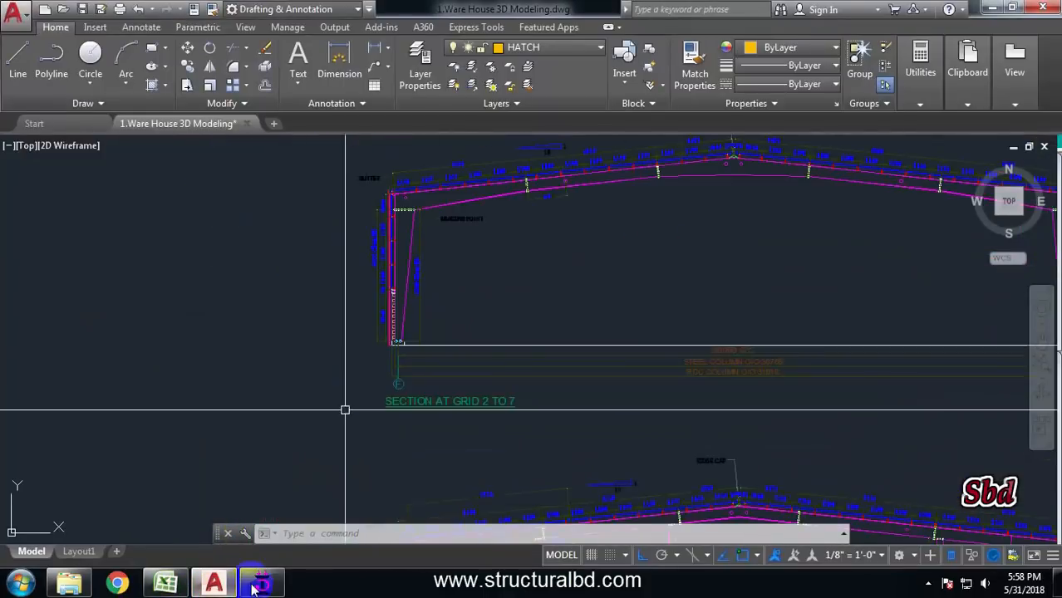
Translationally repeat the beam once along Y with a 6 m step spacing and linked steps
{"action": "left_click", "coordinate": [261, 581]}
{"action": "middle_click_drag", "start_coordinate": [492, 364], "coordinate": [450, 363]}
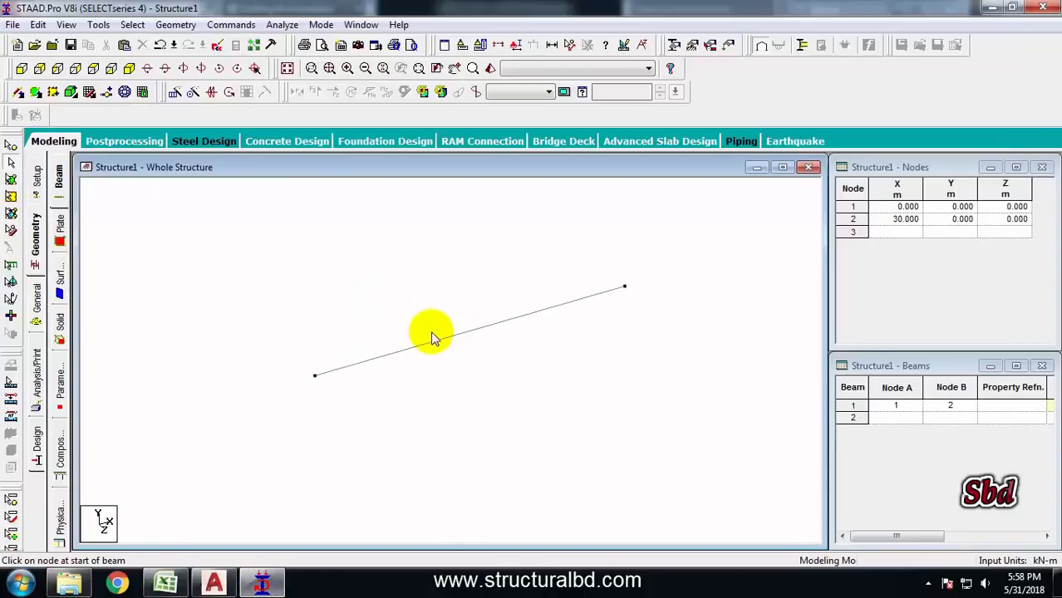
{"action": "left_click", "coordinate": [432, 341]}
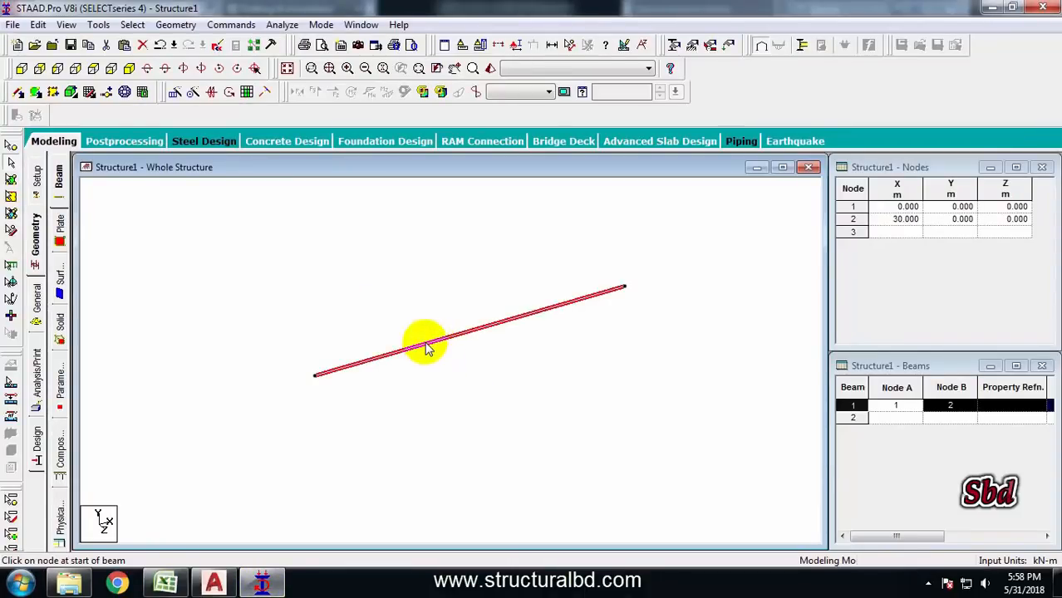
{"action": "left_click", "coordinate": [175, 94]}
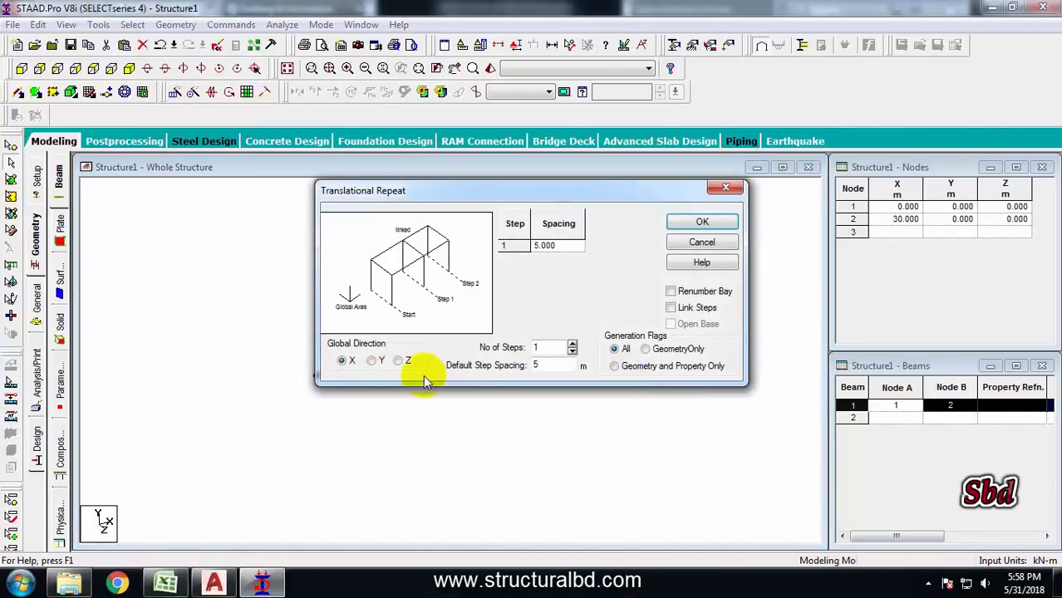
{"action": "double_click", "coordinate": [536, 365]}
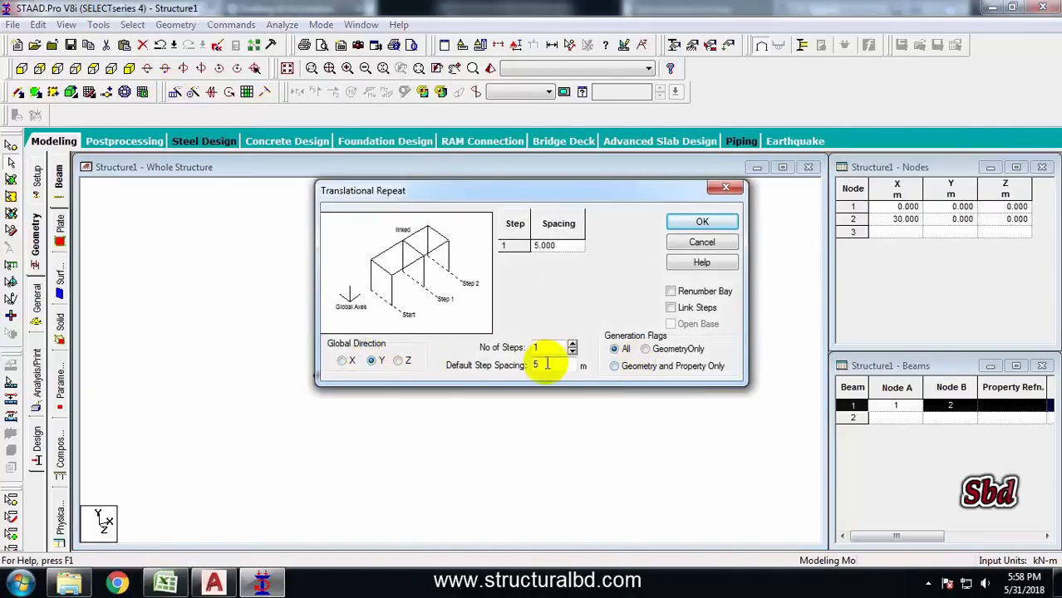
{"action": "type", "text": "6"}
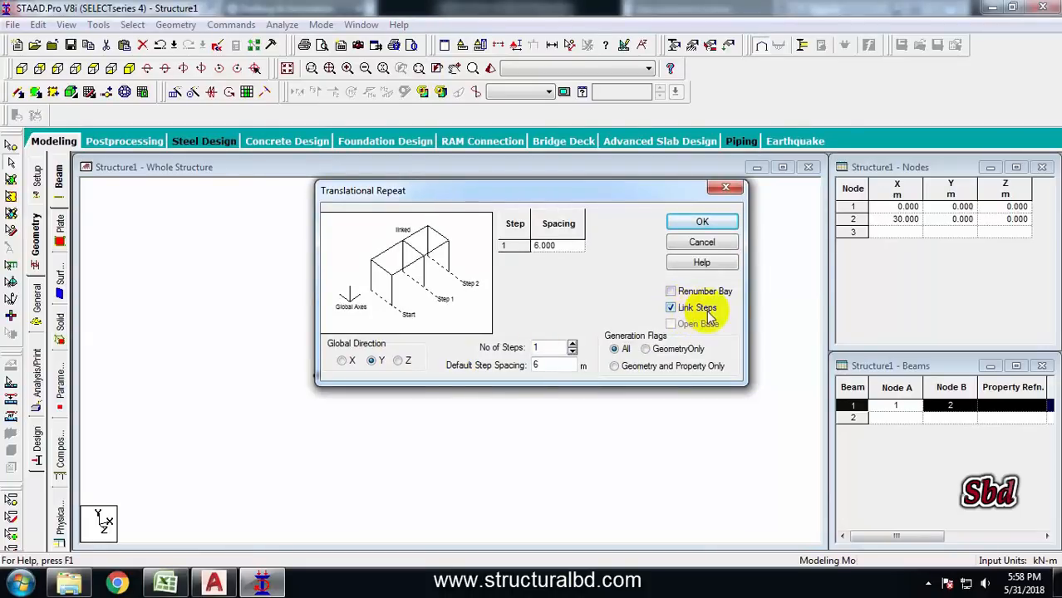
{"action": "left_click", "coordinate": [702, 221]}
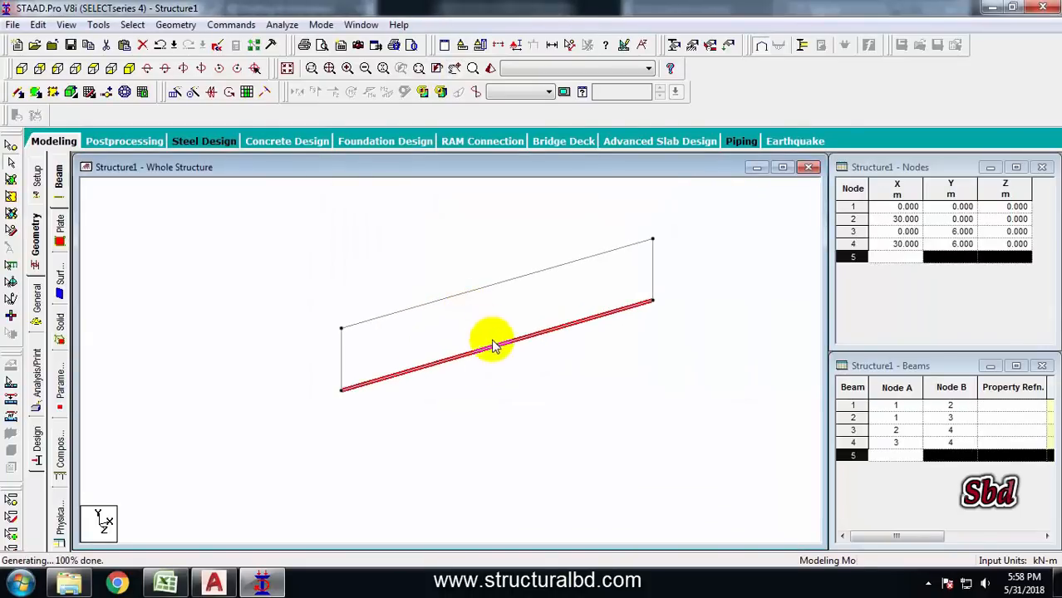
Delete the base beam between nodes 1 and 2
{"action": "left_click", "coordinate": [503, 345]}
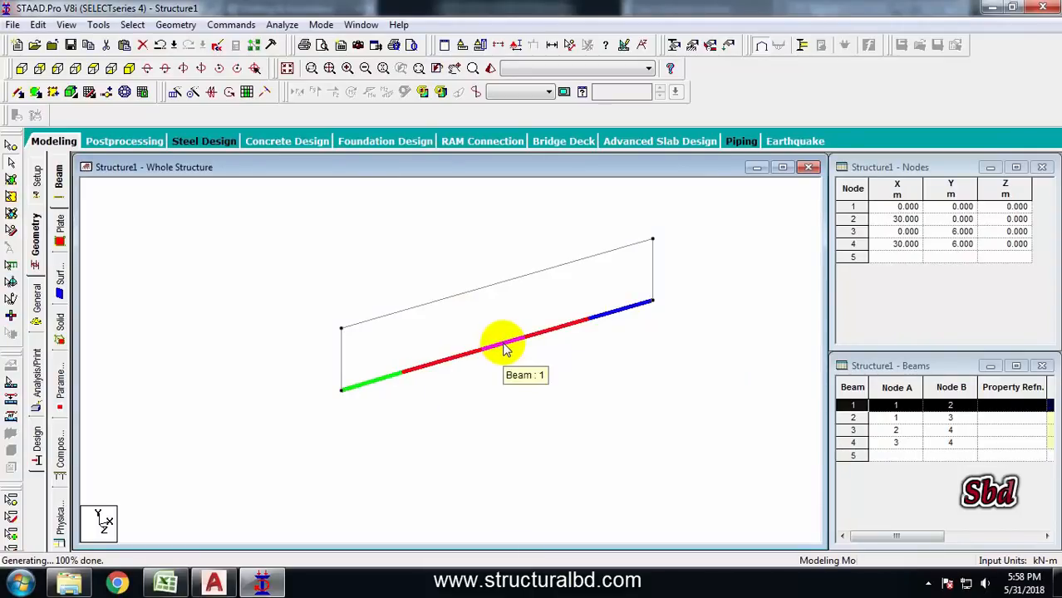
{"action": "key", "text": "Delete"}
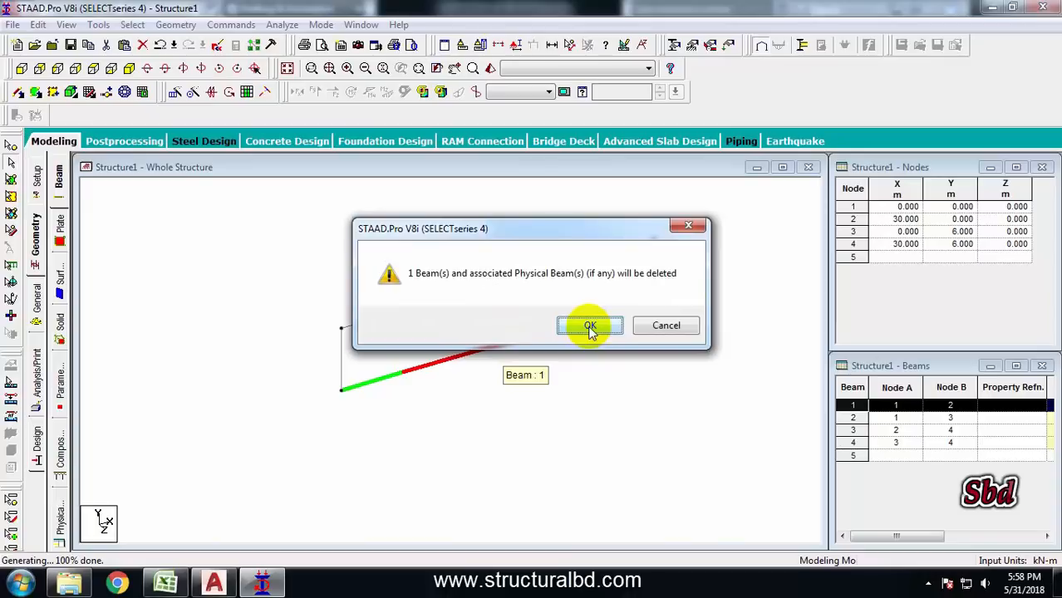
{"action": "left_click", "coordinate": [590, 326]}
Insert a node at the midpoint of the top beam
{"action": "left_click", "coordinate": [471, 293]}
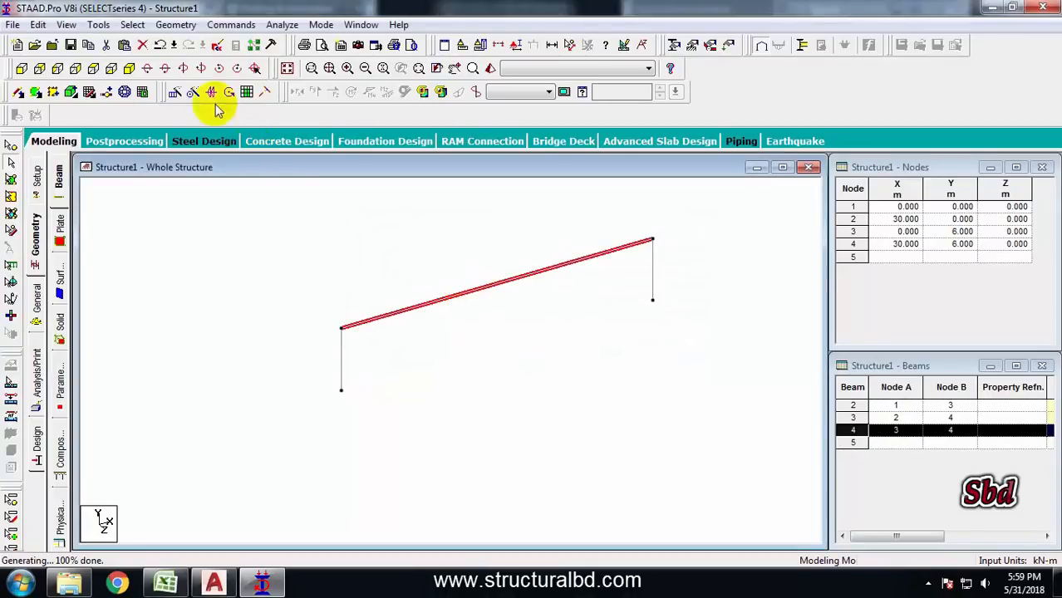
{"action": "left_click", "coordinate": [108, 95]}
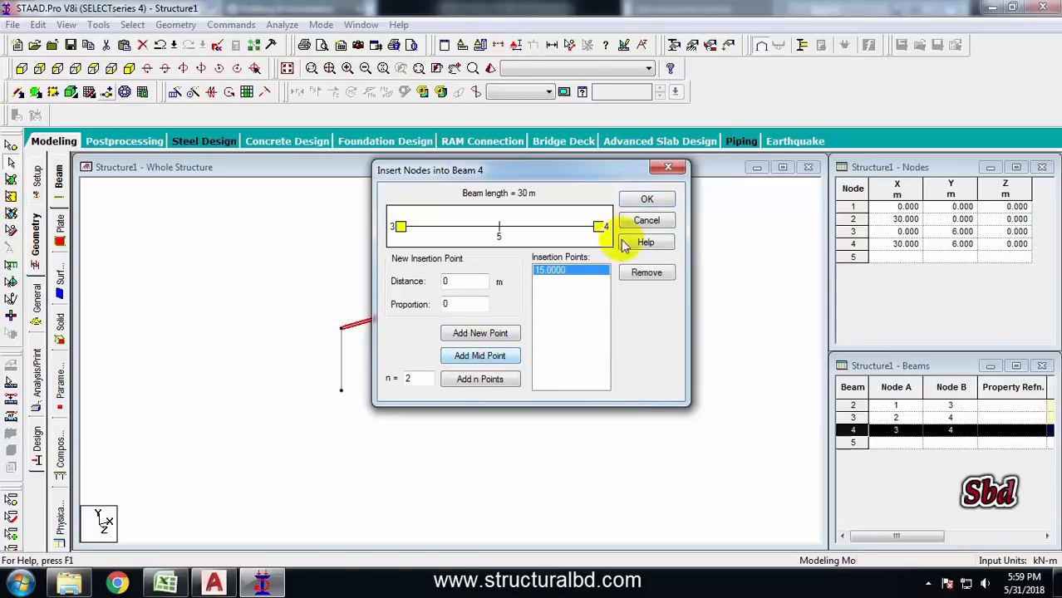
{"action": "left_click", "coordinate": [646, 203]}
Delete the right half of the frame, including the nodes left without members
{"action": "left_click_drag", "start_coordinate": [716, 326], "coordinate": [557, 226]}
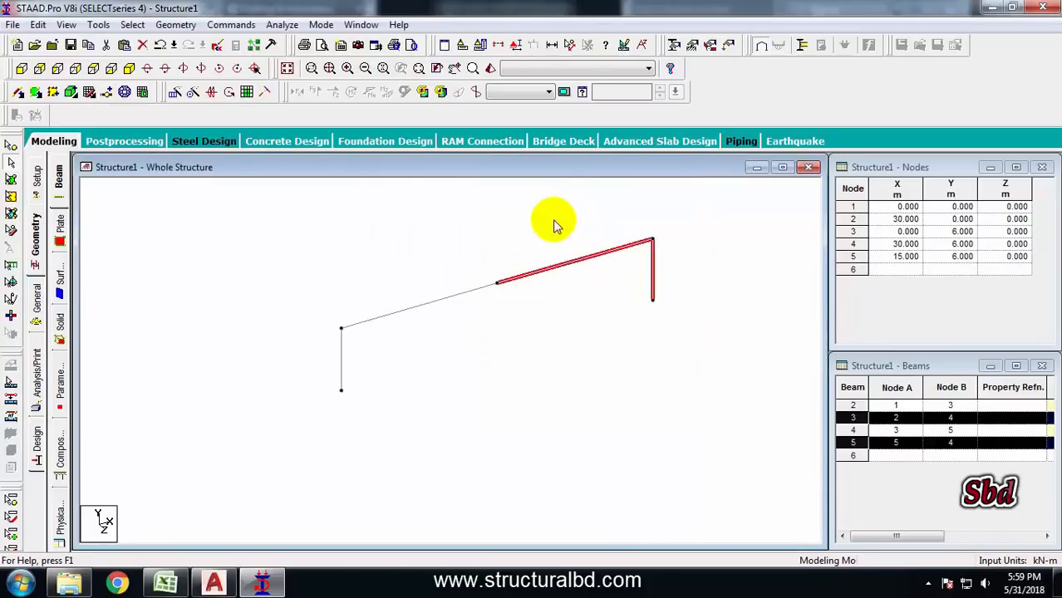
{"action": "key", "text": "Delete"}
{"action": "left_click", "coordinate": [589, 325]}
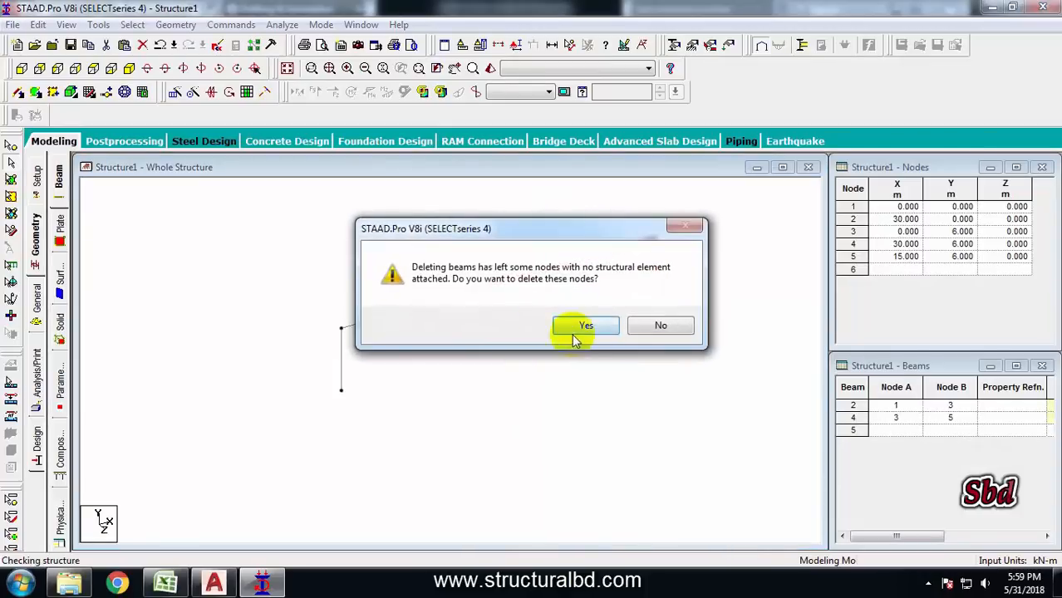
{"action": "left_click", "coordinate": [589, 325]}
Check the half-rafter's length and the roof slope dimensions in the drawing section
{"action": "double_click", "coordinate": [481, 277]}
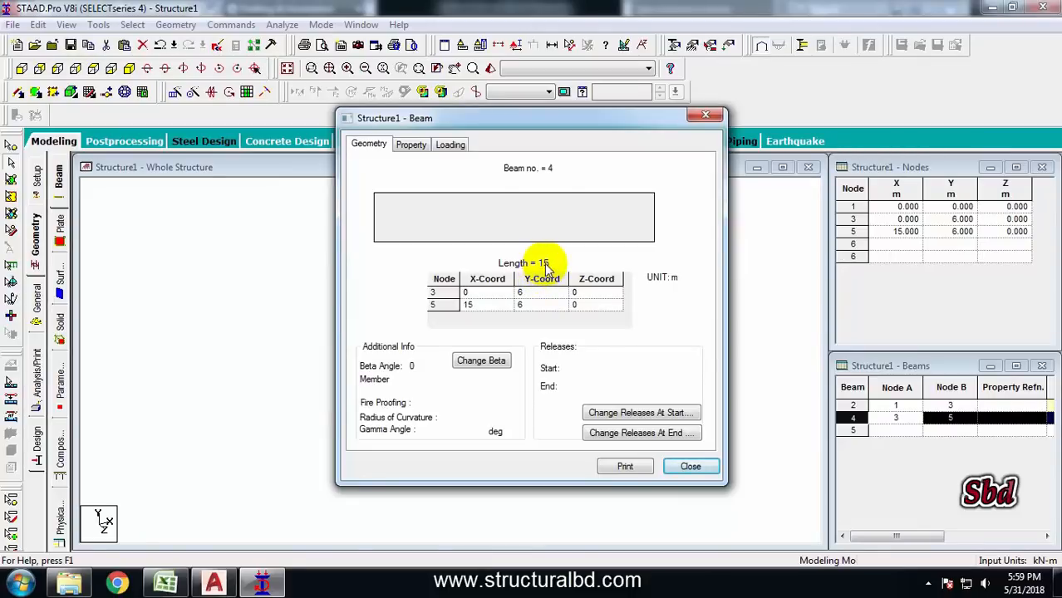
{"action": "left_click", "coordinate": [689, 468]}
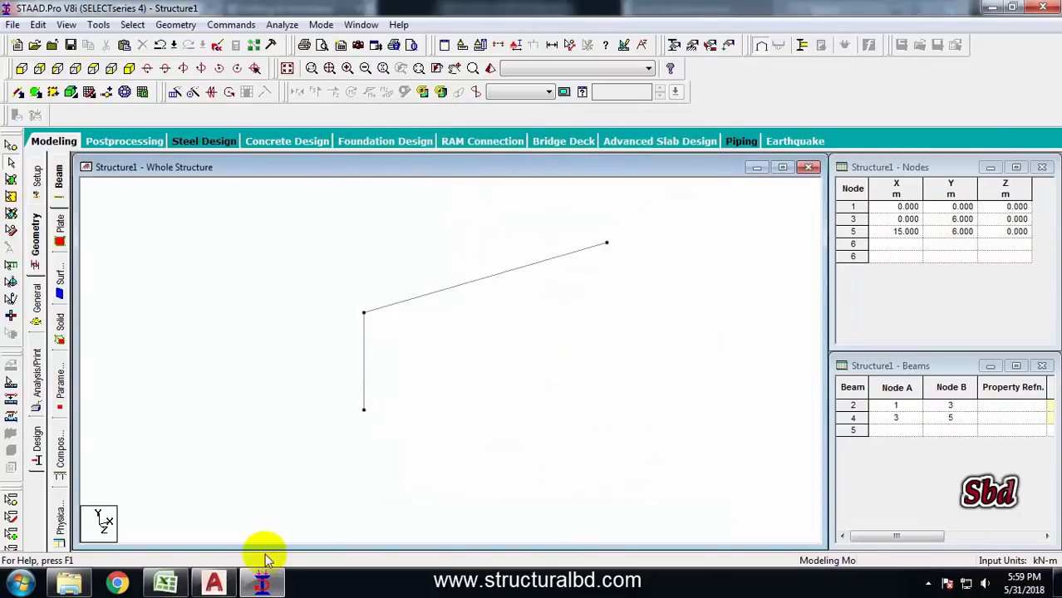
{"action": "left_click", "coordinate": [214, 581]}
{"action": "scroll", "coordinate": [526, 301], "scroll_direction": "down", "scroll_amount": 3}
{"action": "scroll", "coordinate": [552, 284], "scroll_direction": "up", "scroll_amount": 8}
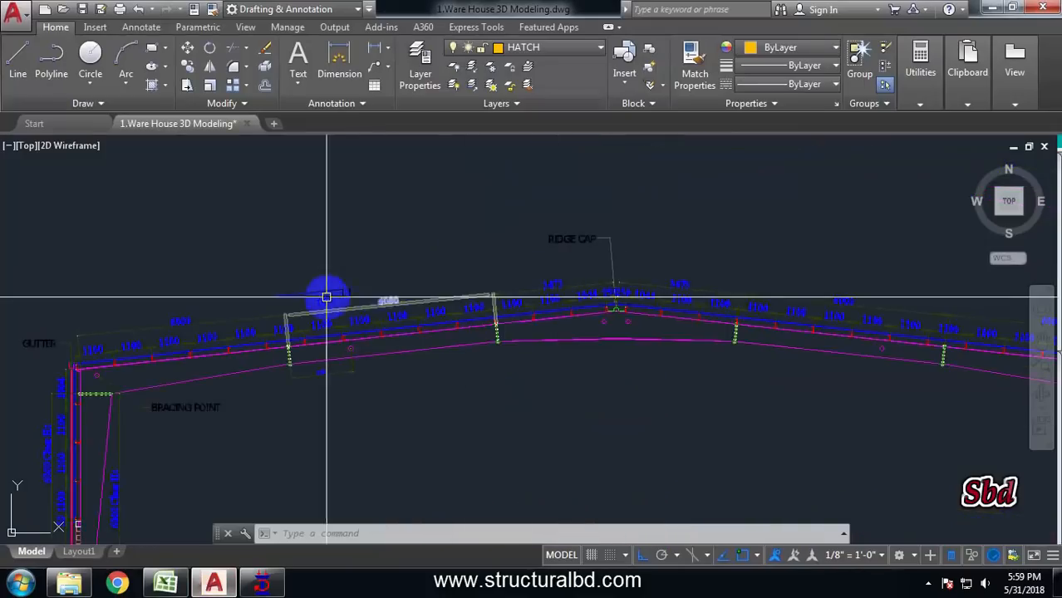
Move the apex node 1.5 m up in Y, splitting members at moved nodes
{"action": "left_click", "coordinate": [259, 584]}
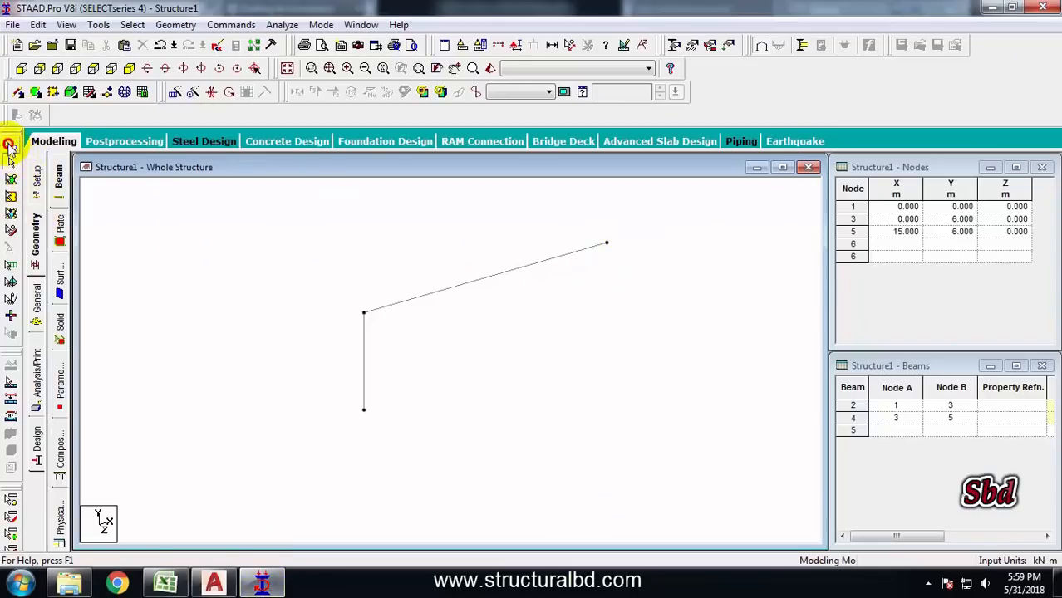
{"action": "left_click", "coordinate": [606, 241]}
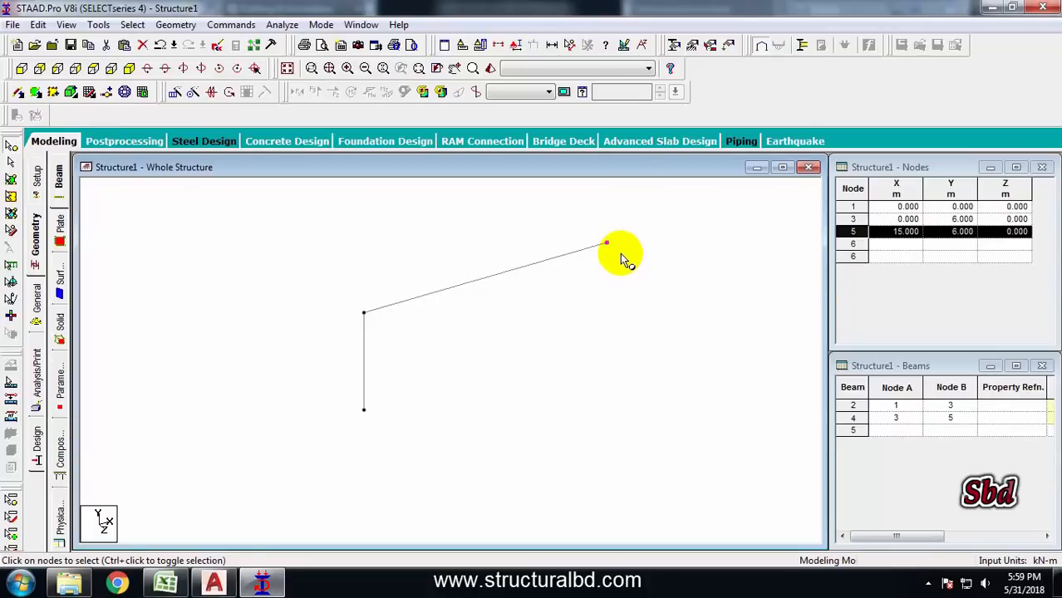
{"action": "right_click", "coordinate": [640, 229]}
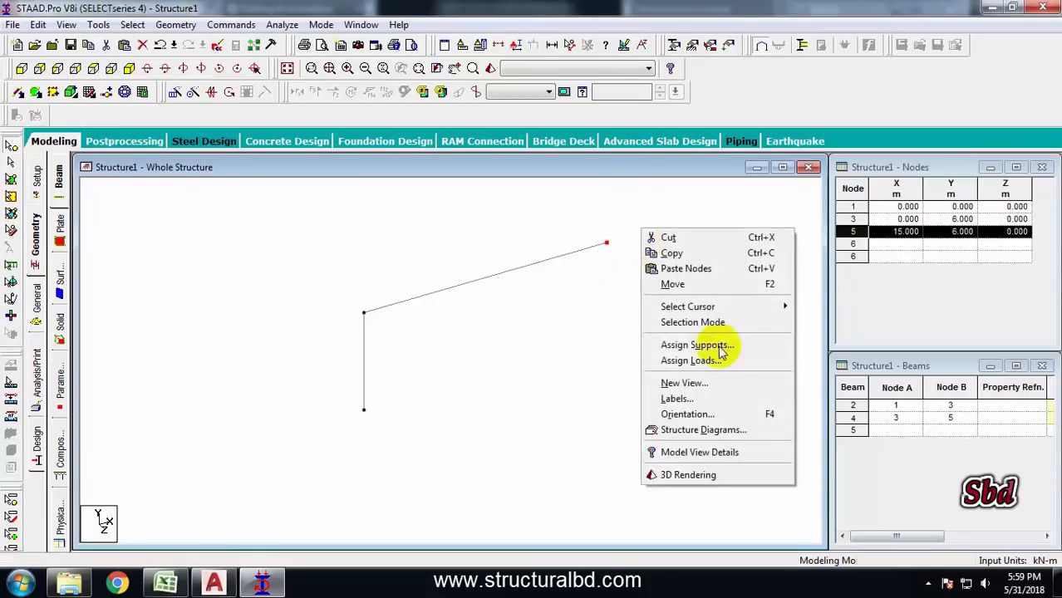
{"action": "left_click", "coordinate": [685, 285]}
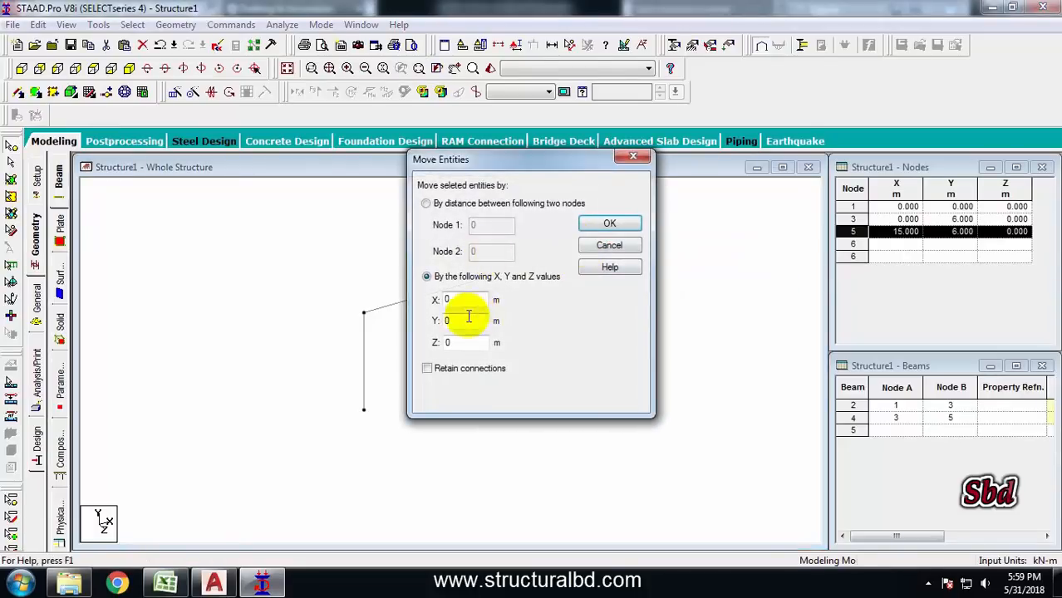
{"action": "double_click", "coordinate": [462, 321]}
{"action": "type", "text": "1"}
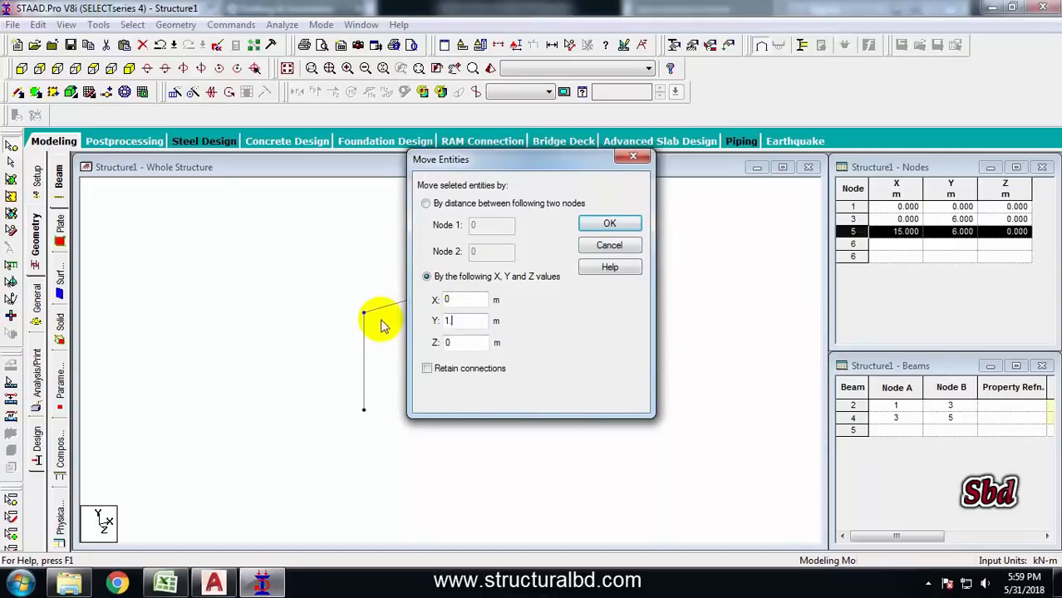
{"action": "type", "text": ".5"}
{"action": "left_click", "coordinate": [609, 224]}
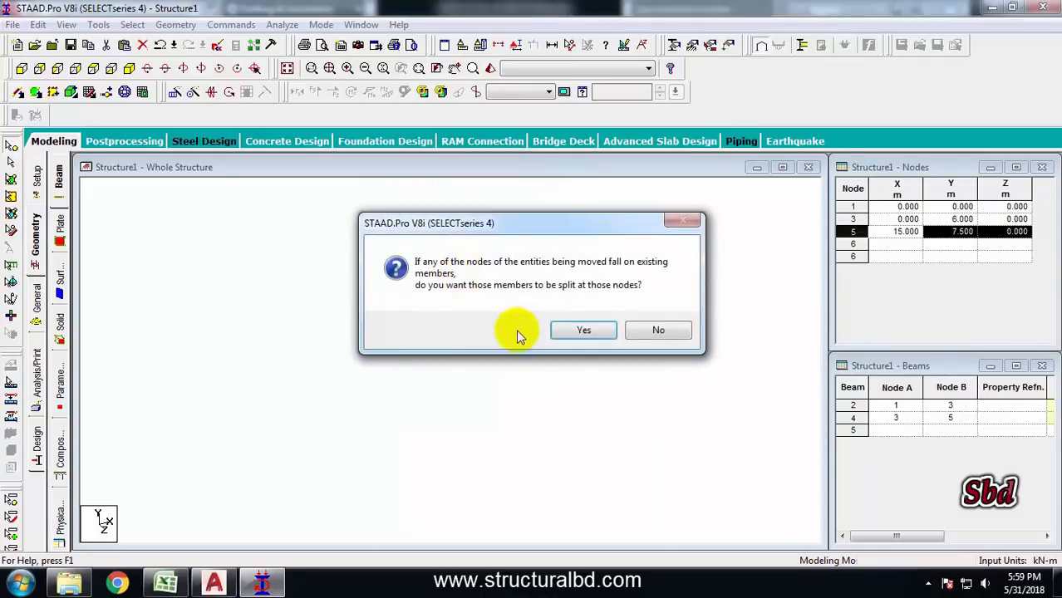
{"action": "left_click", "coordinate": [581, 329]}
Examine the rafter purlin and bracing spacings in the drawing section
{"action": "left_click", "coordinate": [214, 582]}
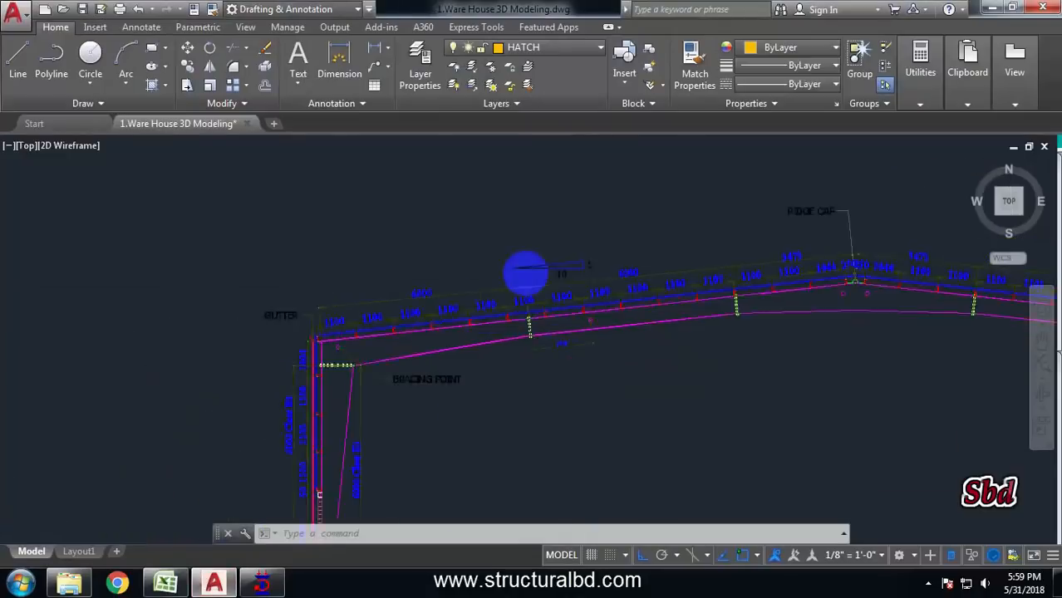
{"action": "scroll", "coordinate": [525, 275], "scroll_direction": "down", "scroll_amount": 4}
{"action": "scroll", "coordinate": [468, 308], "scroll_direction": "up", "scroll_amount": 4}
{"action": "scroll", "coordinate": [576, 323], "scroll_direction": "up", "scroll_amount": 6}
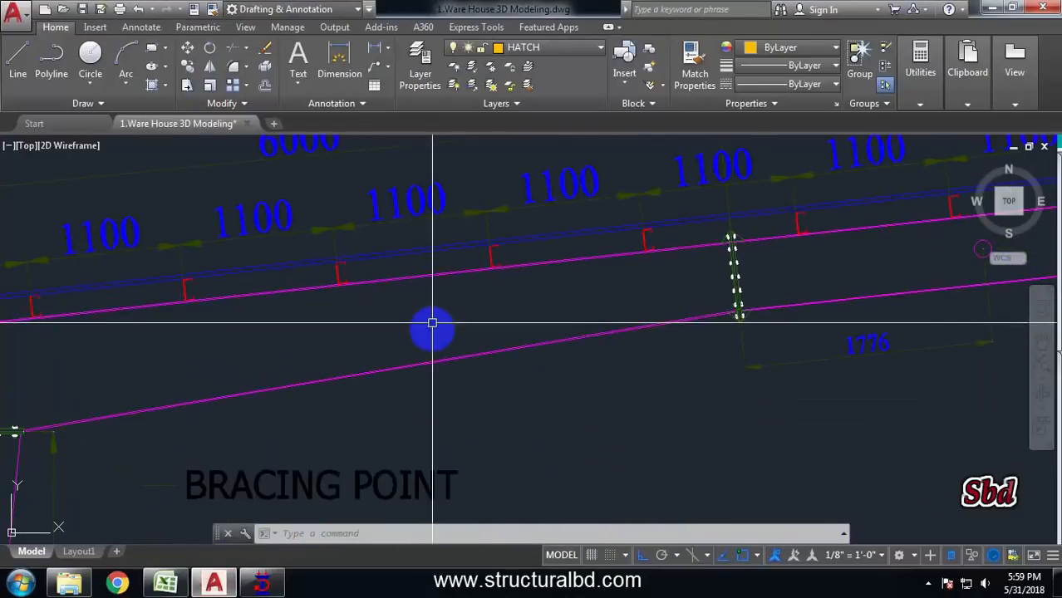
{"action": "scroll", "coordinate": [432, 323], "scroll_direction": "down", "scroll_amount": 4}
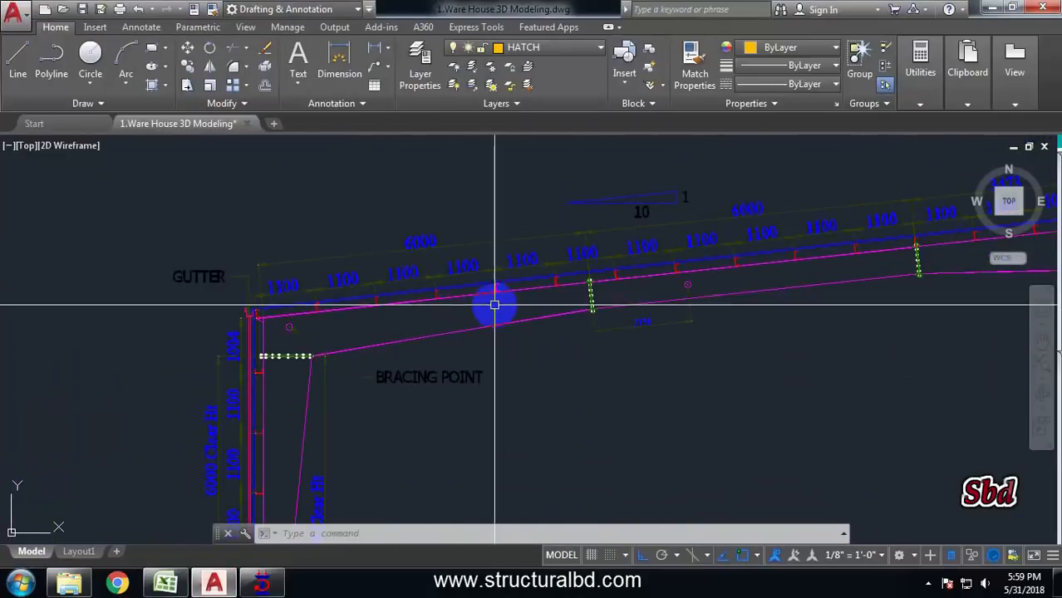
Insert a node 6 m along the rafter from the eave node
{"action": "left_click", "coordinate": [261, 582]}
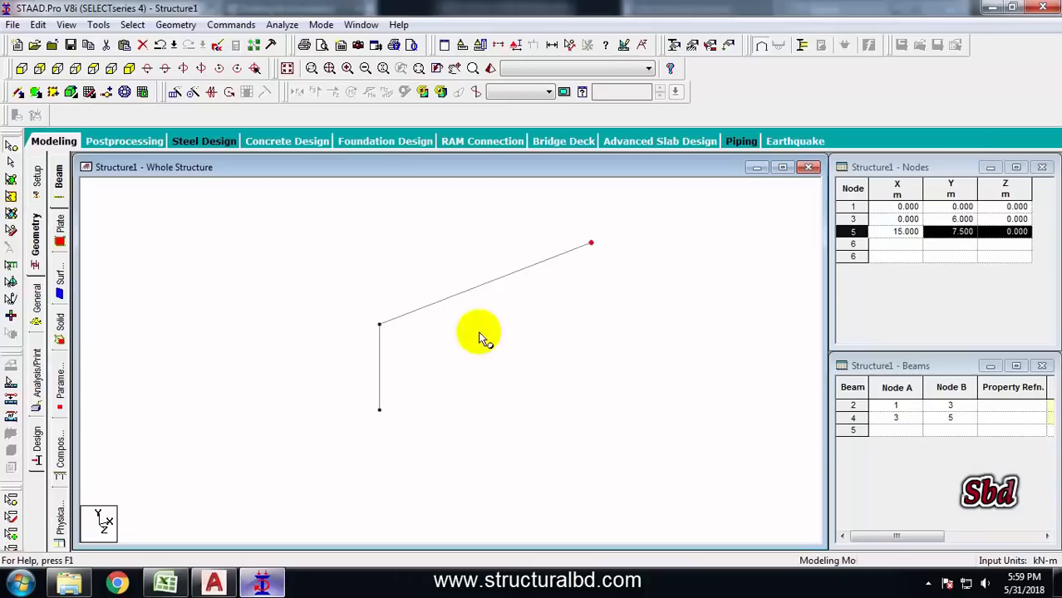
{"action": "left_click", "coordinate": [11, 167]}
{"action": "left_click", "coordinate": [434, 302]}
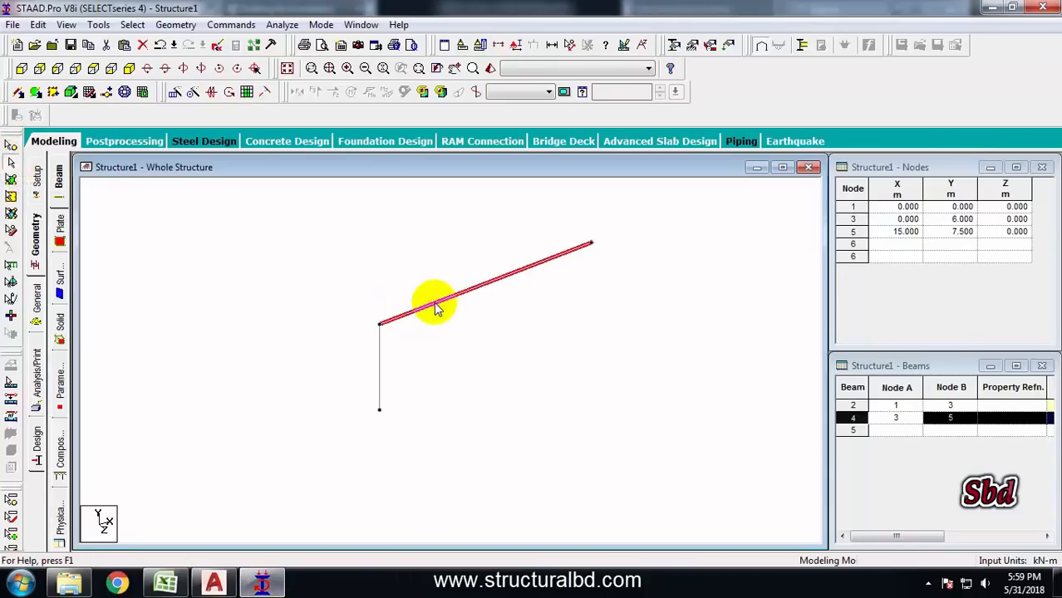
{"action": "left_click", "coordinate": [108, 97]}
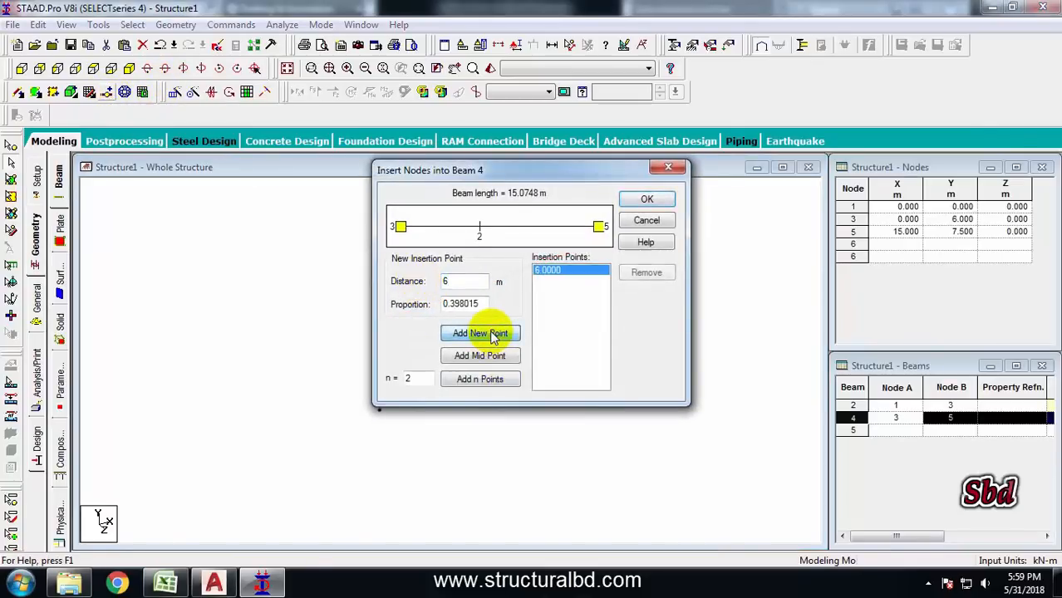
{"action": "left_click", "coordinate": [650, 204]}
Insert a node 6 m along the remaining rafter segment from its lower end
{"action": "left_click", "coordinate": [491, 282]}
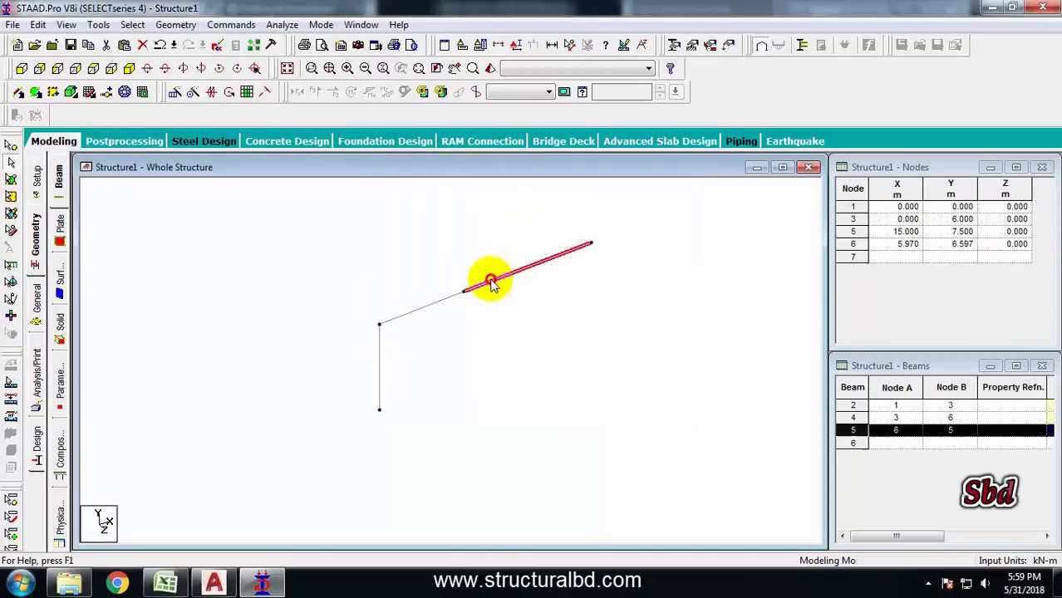
{"action": "left_click", "coordinate": [218, 585]}
{"action": "middle_click_drag", "start_coordinate": [835, 216], "coordinate": [661, 284]}
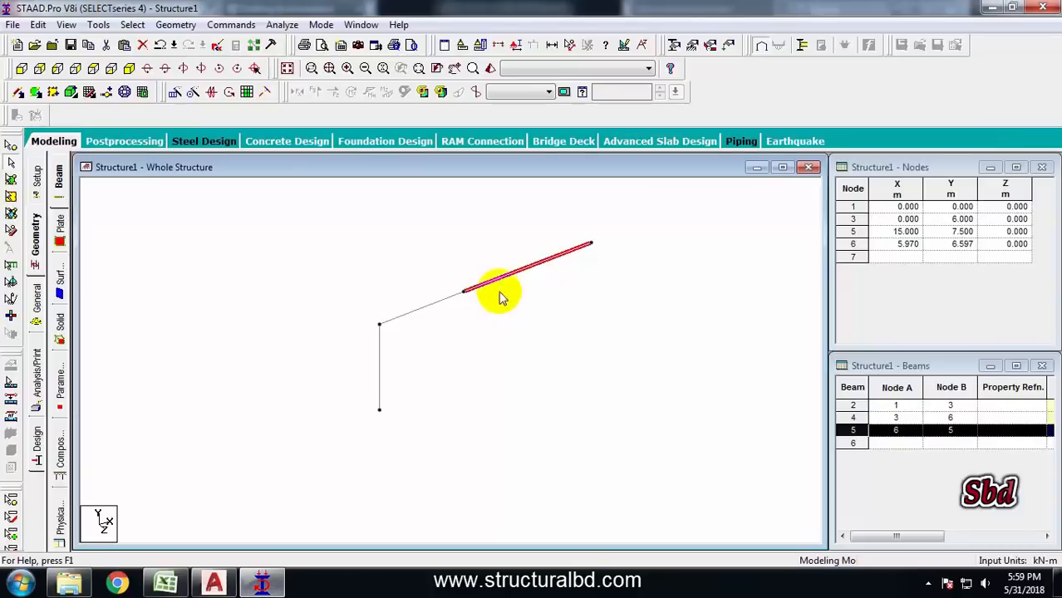
{"action": "left_click", "coordinate": [108, 94]}
{"action": "type", "text": "6"}
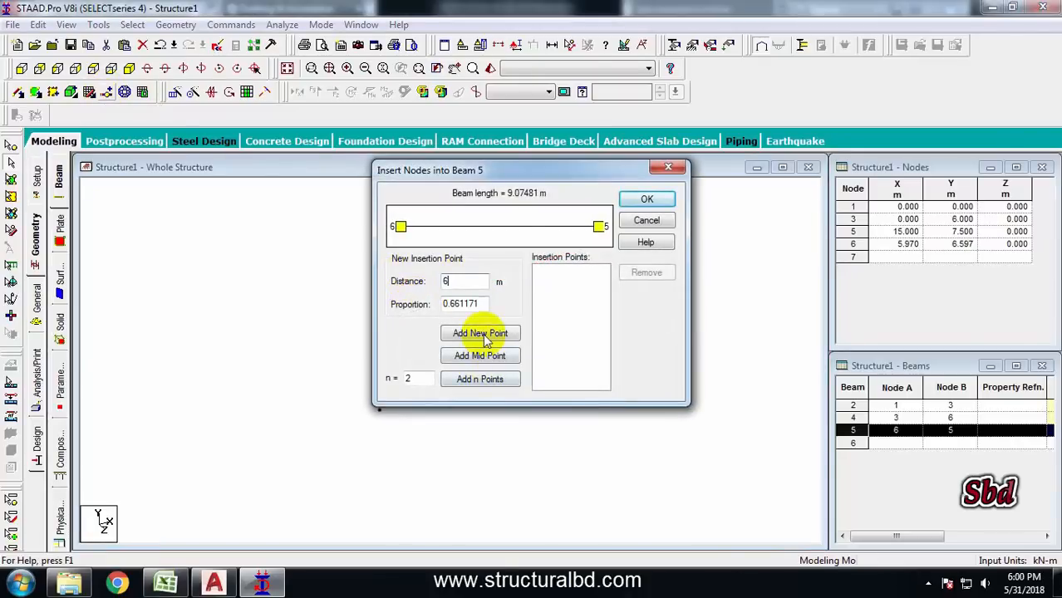
{"action": "left_click", "coordinate": [480, 333]}
{"action": "left_click", "coordinate": [646, 199]}
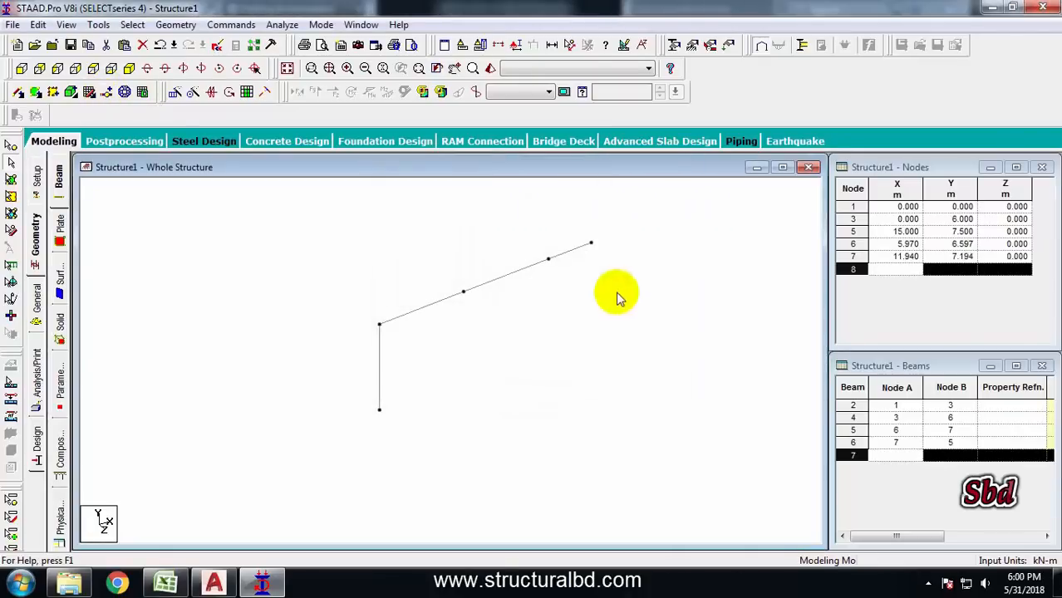
Switch to AutoCAD and review the warehouse frame section in the drawing
{"action": "double_click", "coordinate": [568, 251]}
{"action": "left_click", "coordinate": [683, 473]}
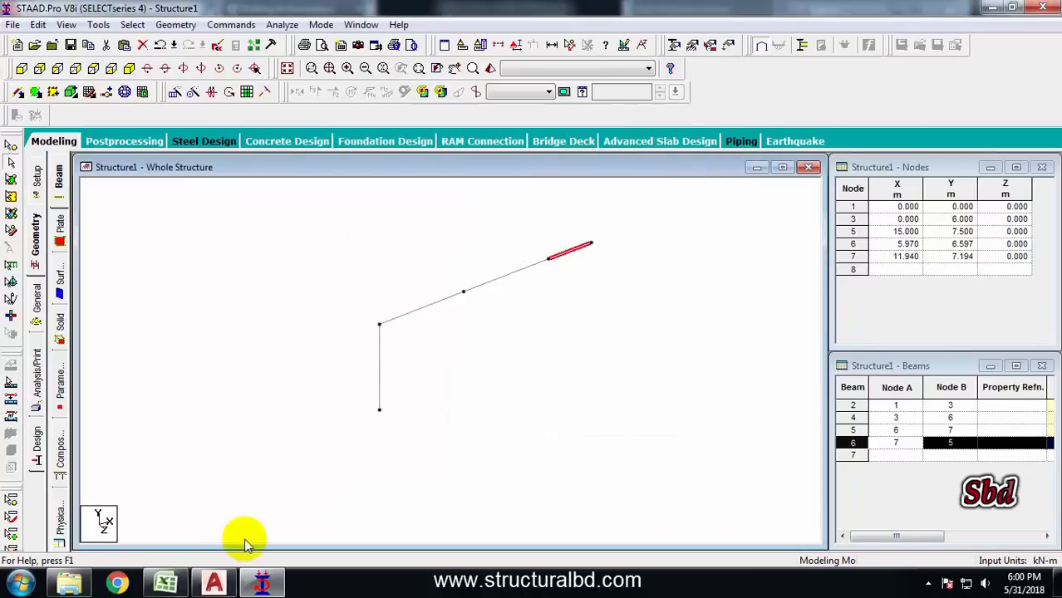
{"action": "left_click", "coordinate": [216, 582]}
{"action": "middle_click_drag", "start_coordinate": [869, 274], "coordinate": [697, 279]}
{"action": "scroll", "coordinate": [684, 324], "scroll_direction": "down", "scroll_amount": 5}
{"action": "middle_click_drag", "start_coordinate": [511, 358], "coordinate": [588, 311]}
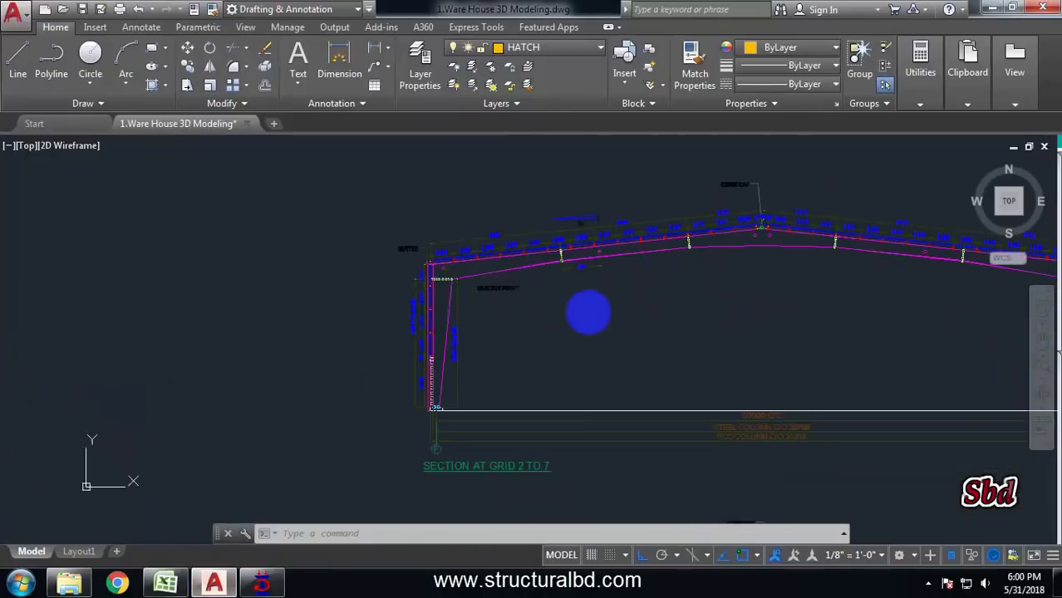
Mirror all frame members as a copy about the Y-Z plane through apex node 5 at X = 15 m
{"action": "left_click", "coordinate": [259, 584]}
{"action": "left_click_drag", "start_coordinate": [735, 436], "coordinate": [308, 228]}
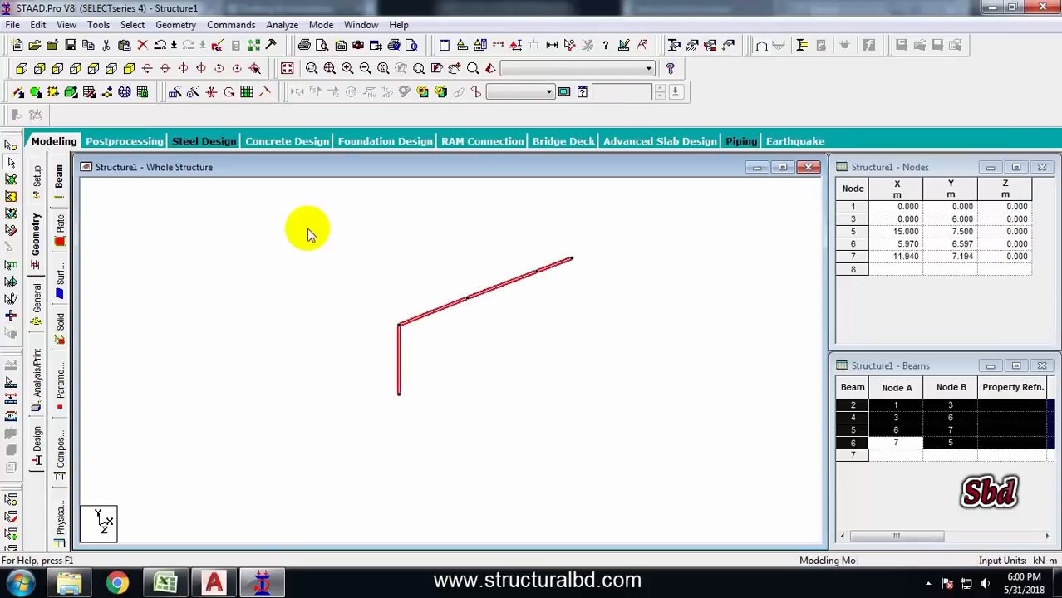
{"action": "left_click", "coordinate": [212, 93]}
{"action": "left_click_drag", "start_coordinate": [540, 178], "coordinate": [814, 186]}
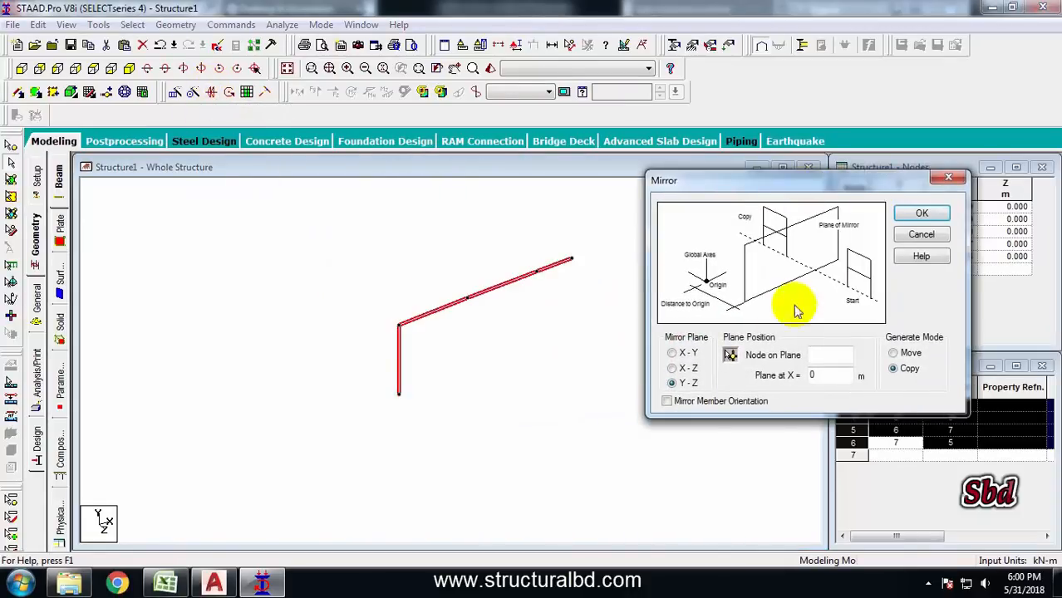
{"action": "left_click", "coordinate": [730, 355]}
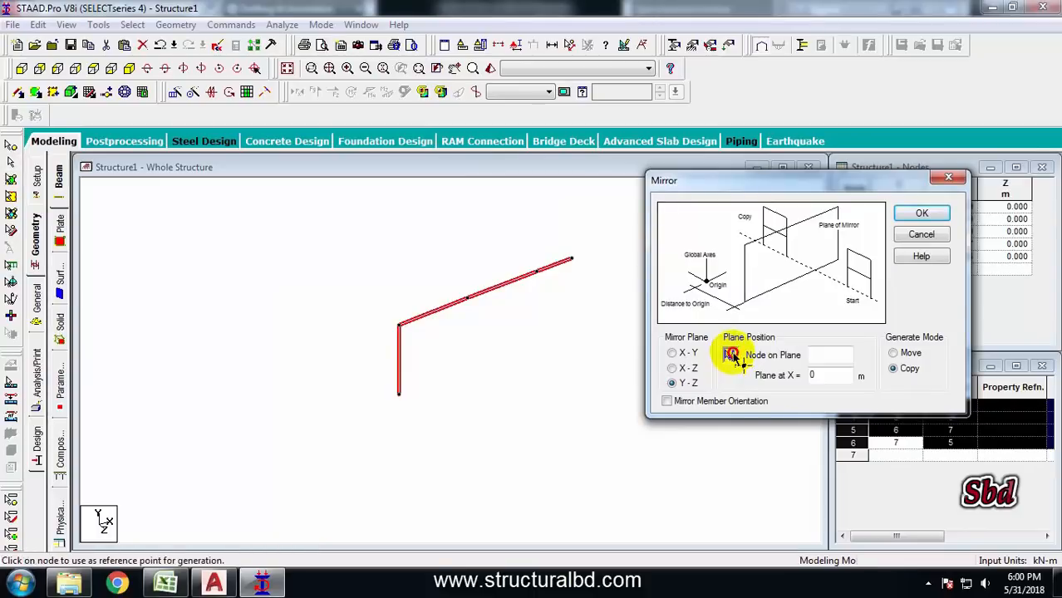
{"action": "left_click", "coordinate": [572, 260]}
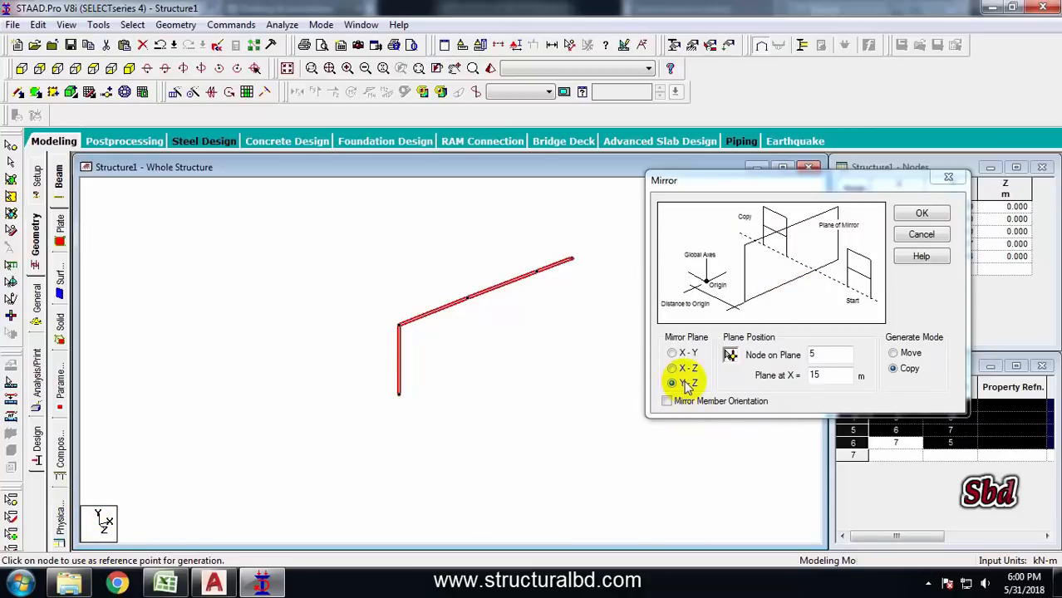
{"action": "left_click", "coordinate": [921, 216]}
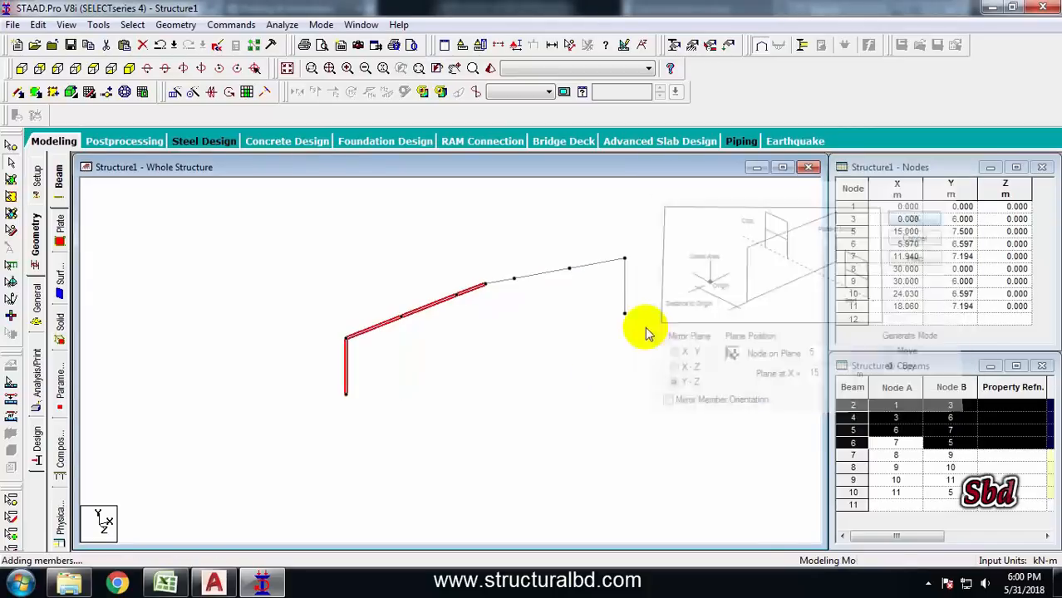
Create a new pinned support definition in the supports list
{"action": "scroll", "coordinate": [441, 291], "scroll_direction": "down", "scroll_amount": 2}
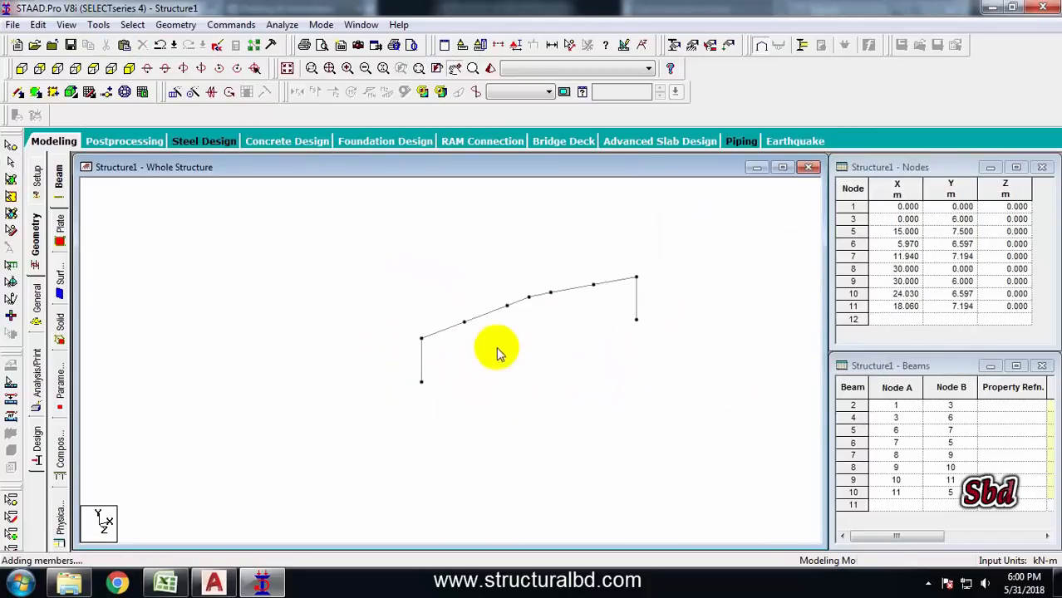
{"action": "middle_click_drag", "start_coordinate": [500, 374], "coordinate": [448, 336]}
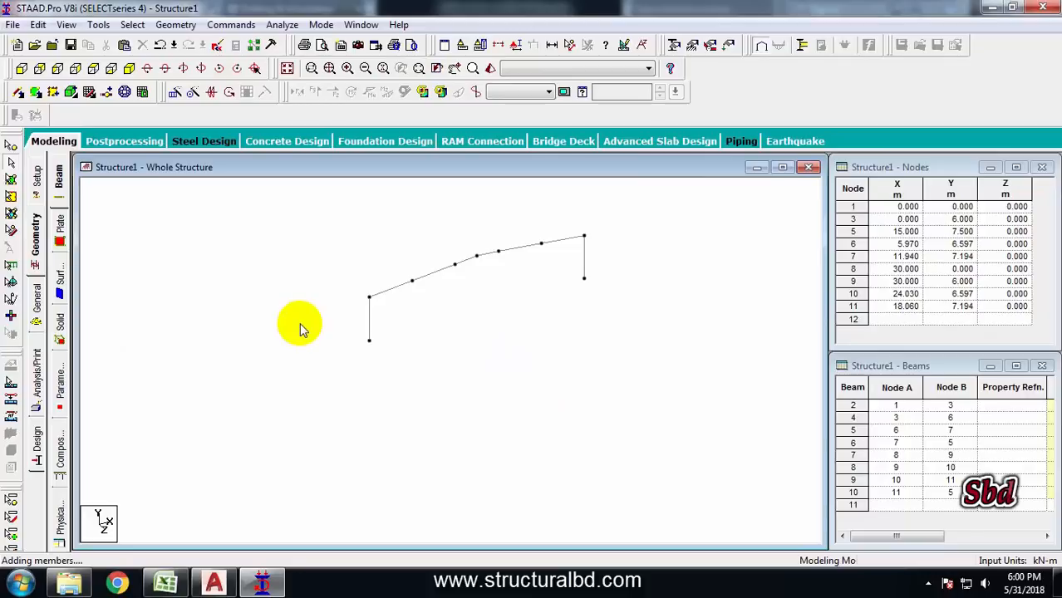
{"action": "left_click", "coordinate": [38, 304]}
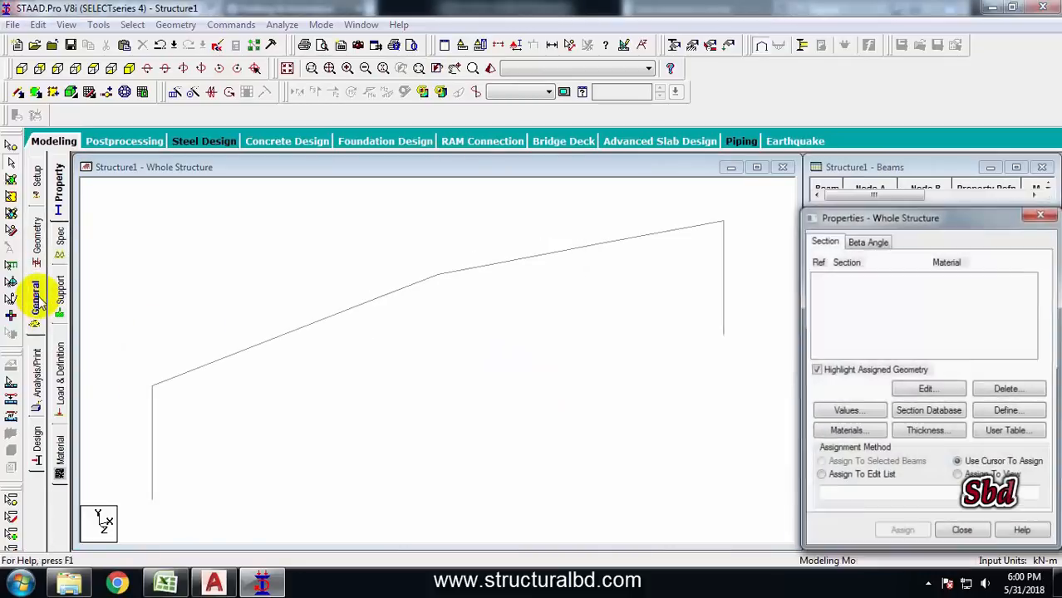
{"action": "left_click", "coordinate": [60, 290]}
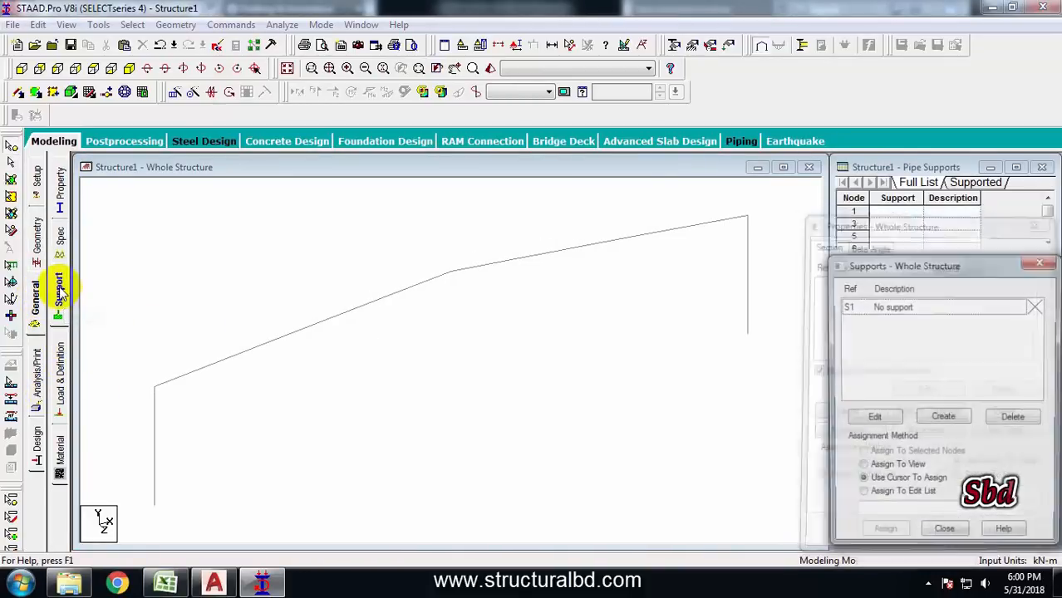
{"action": "left_click", "coordinate": [953, 421]}
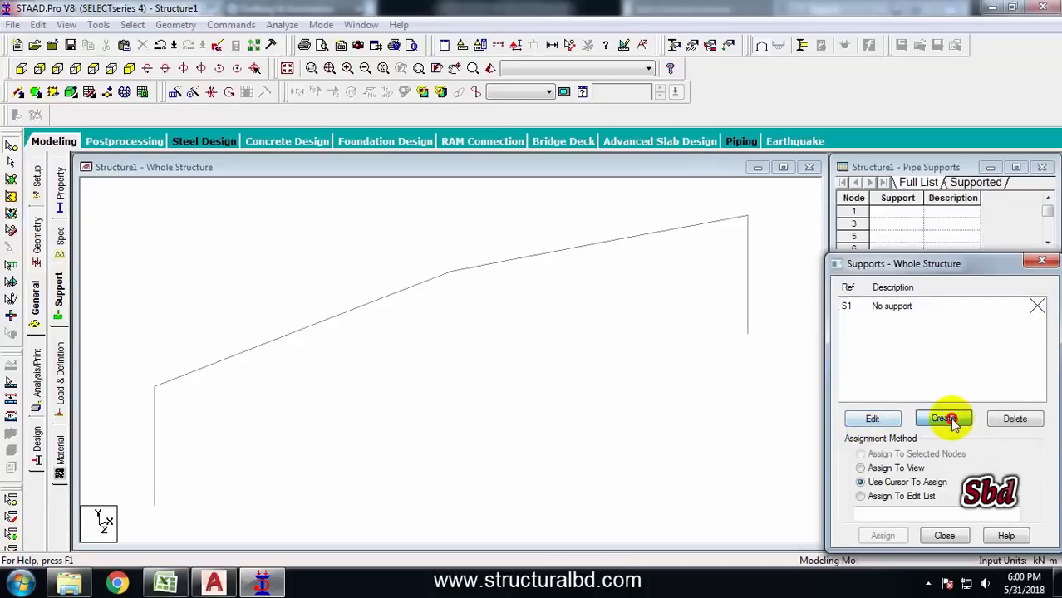
{"action": "left_click", "coordinate": [813, 229]}
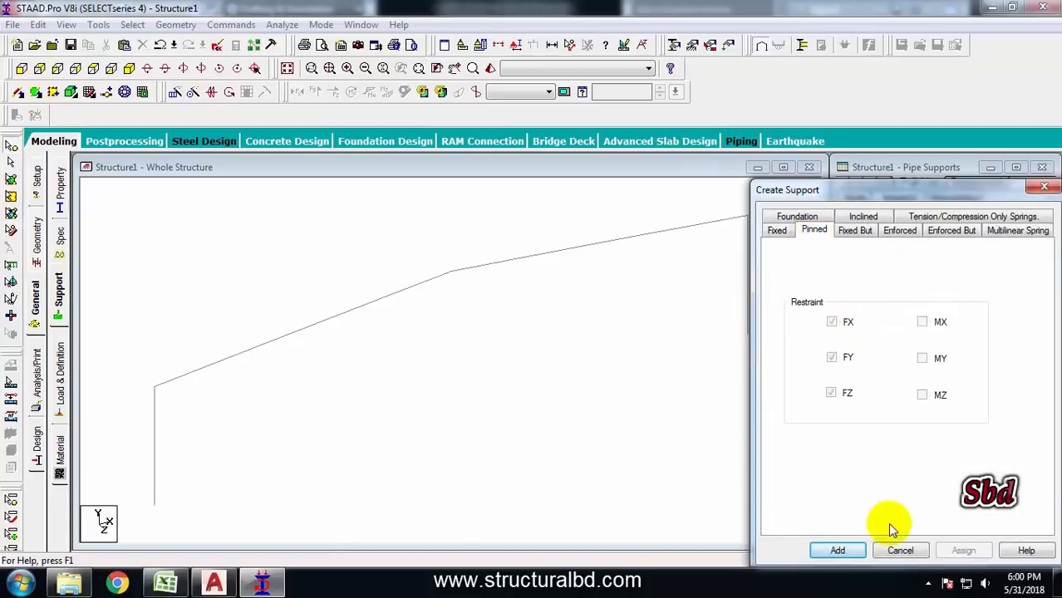
{"action": "left_click", "coordinate": [837, 550]}
{"action": "left_click", "coordinate": [889, 329]}
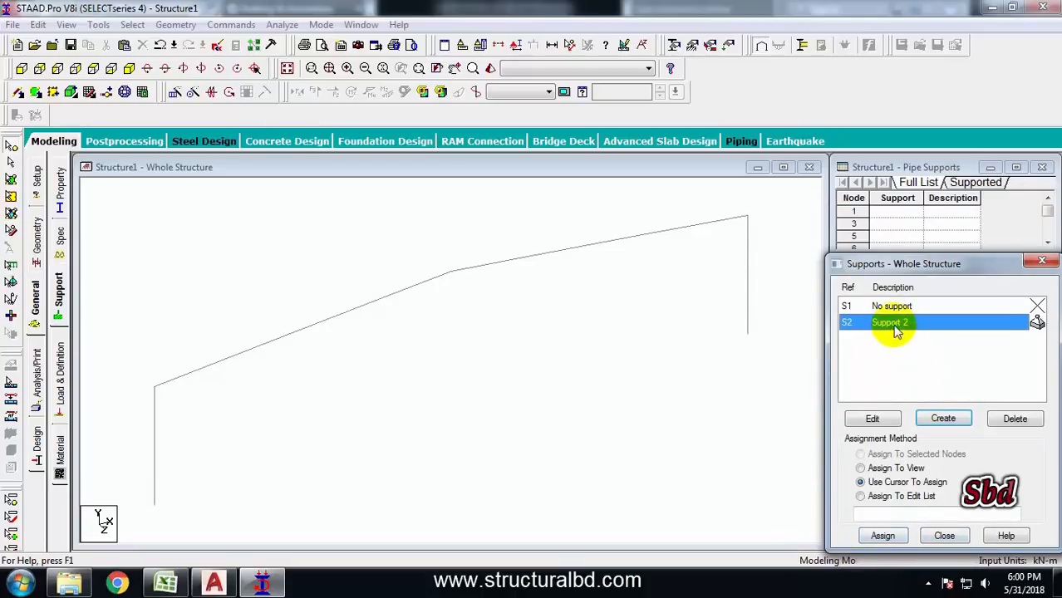
Assign the pinned support to the two column base nodes
{"action": "left_click", "coordinate": [11, 146]}
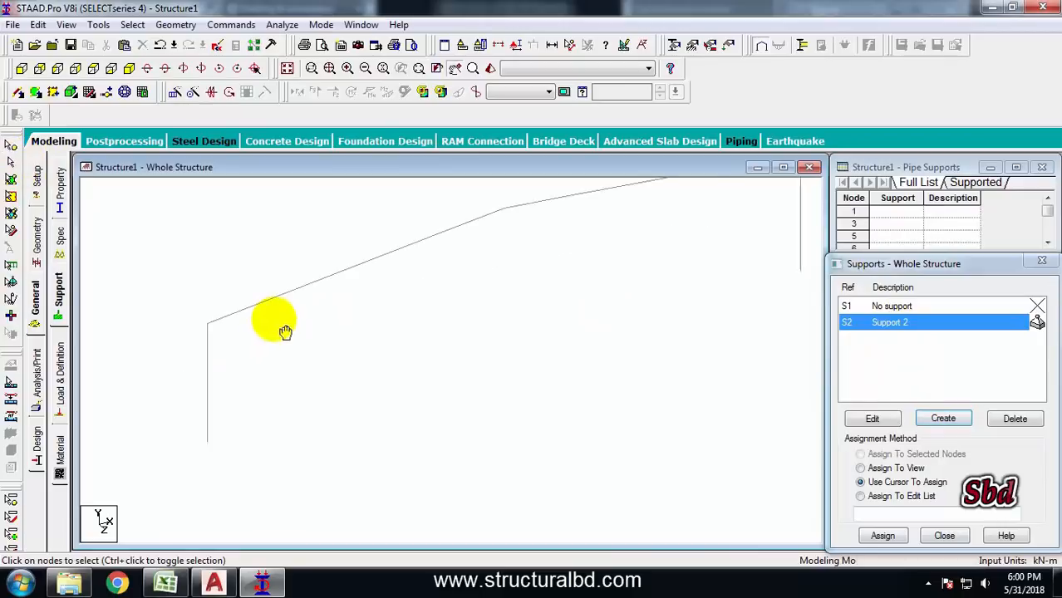
{"action": "scroll", "coordinate": [275, 319], "scroll_direction": "down", "scroll_amount": 1}
{"action": "left_click_drag", "start_coordinate": [209, 397], "coordinate": [361, 455]}
{"action": "middle_click_drag", "start_coordinate": [683, 351], "coordinate": [581, 355]}
{"action": "left_click_drag", "start_coordinate": [633, 246], "coordinate": [728, 345], "text": "ctrl"}
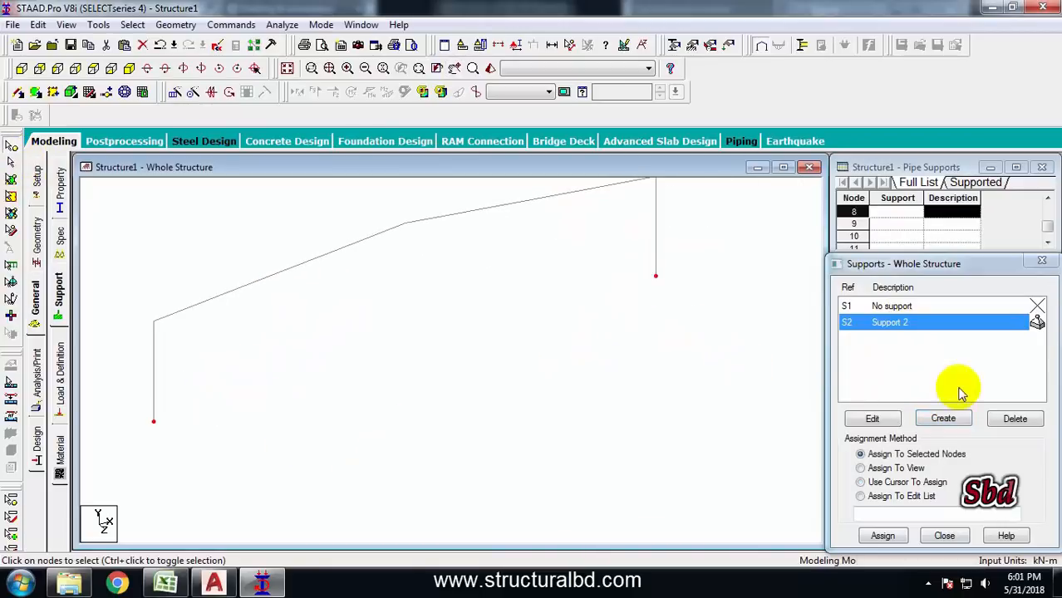
{"action": "left_click", "coordinate": [882, 536]}
{"action": "left_click", "coordinate": [945, 445]}
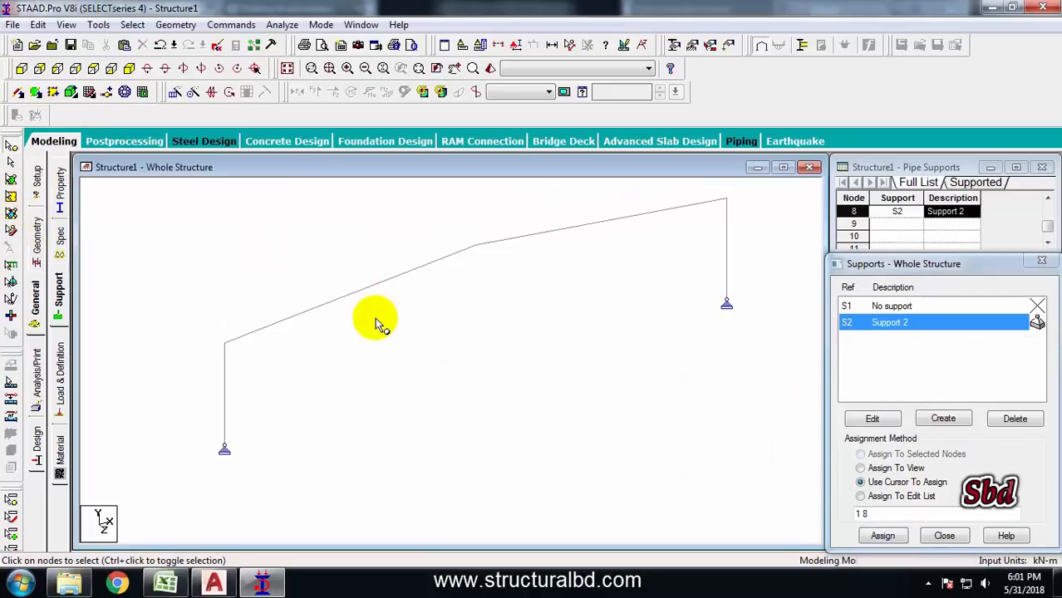
Review the frame section in the AutoCAD drawing and browse the steel section database without choosing a profile
{"action": "scroll", "coordinate": [473, 349], "scroll_direction": "down", "scroll_amount": 1}
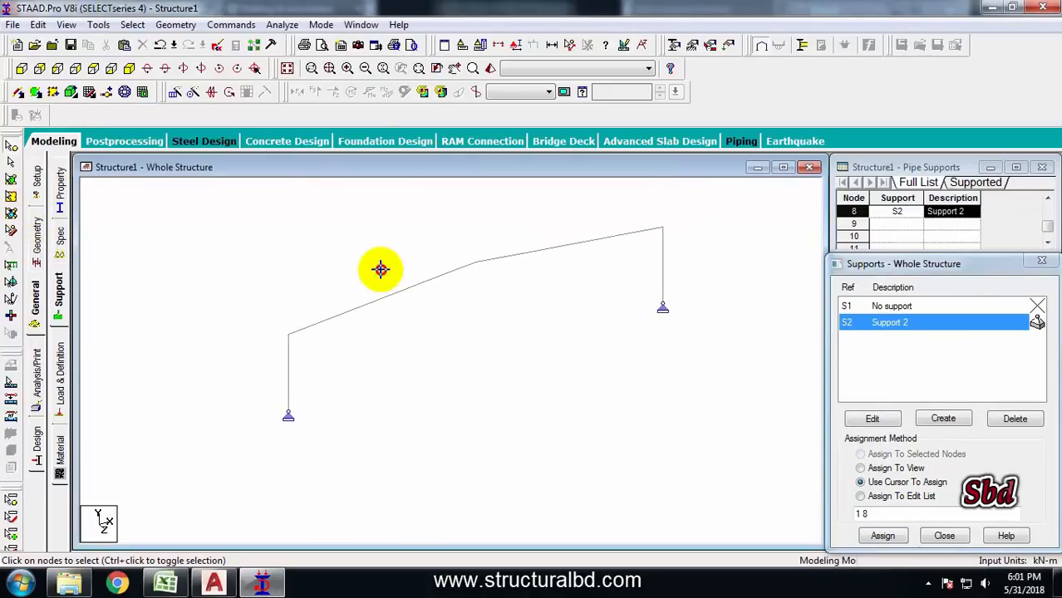
{"action": "left_click", "coordinate": [216, 583]}
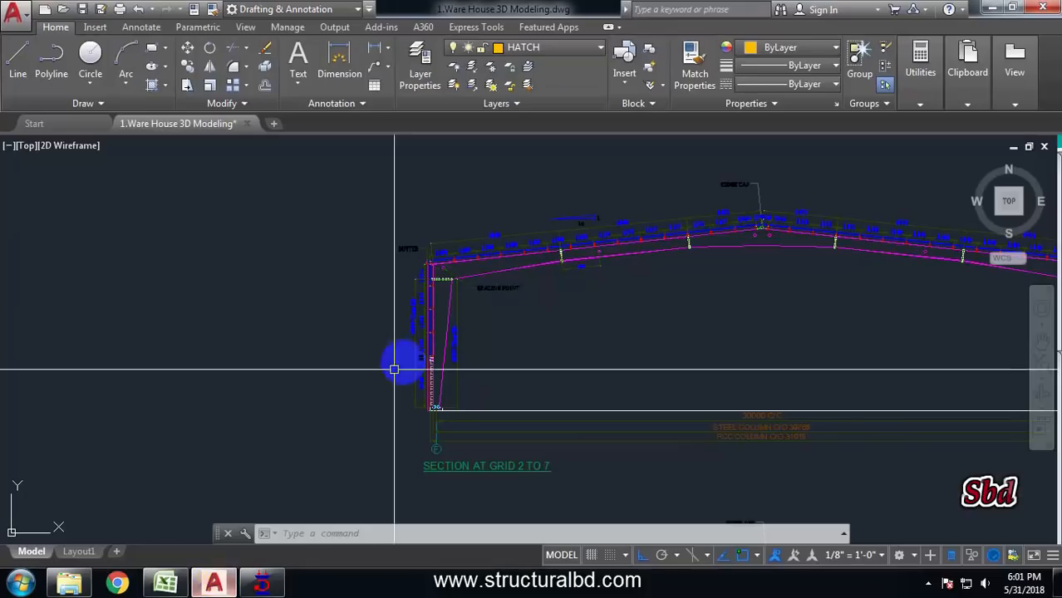
{"action": "scroll", "coordinate": [403, 360], "scroll_direction": "down", "scroll_amount": 3}
{"action": "left_click", "coordinate": [264, 584]}
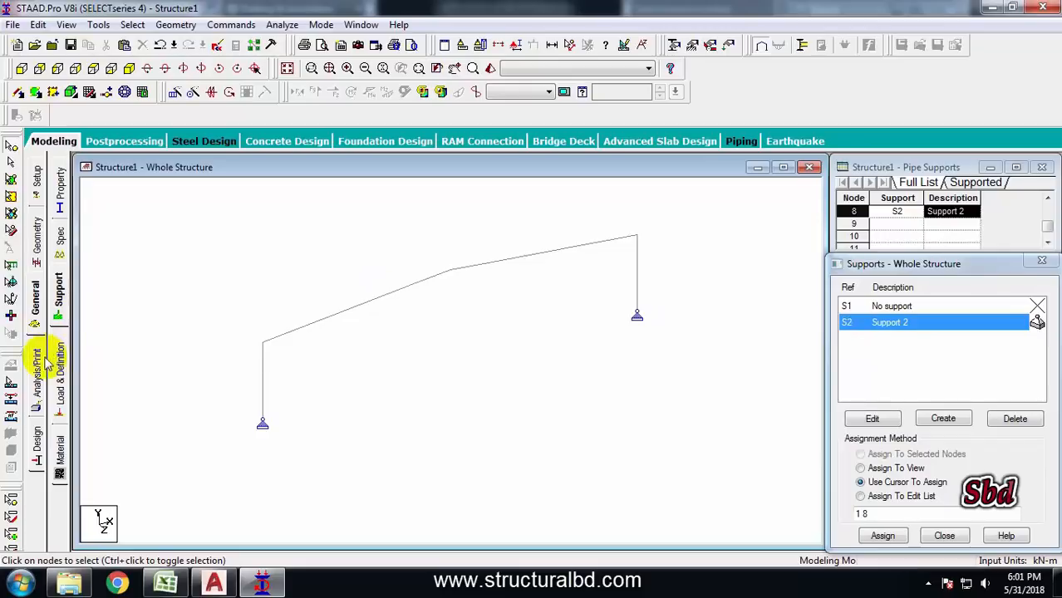
{"action": "left_click", "coordinate": [39, 241]}
{"action": "left_click", "coordinate": [36, 300]}
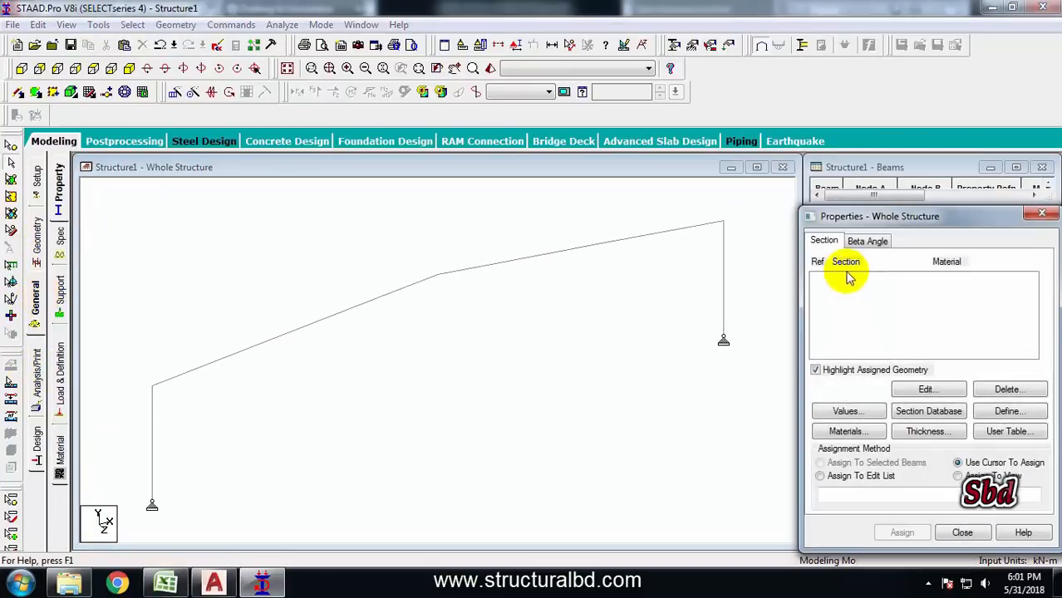
{"action": "left_click", "coordinate": [928, 414]}
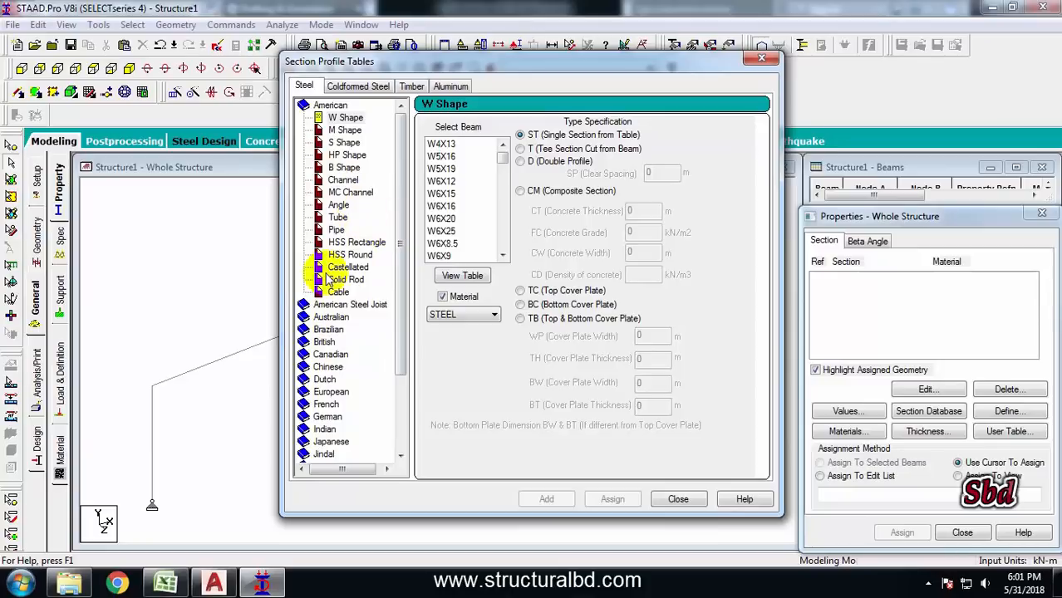
{"action": "left_click", "coordinate": [677, 499]}
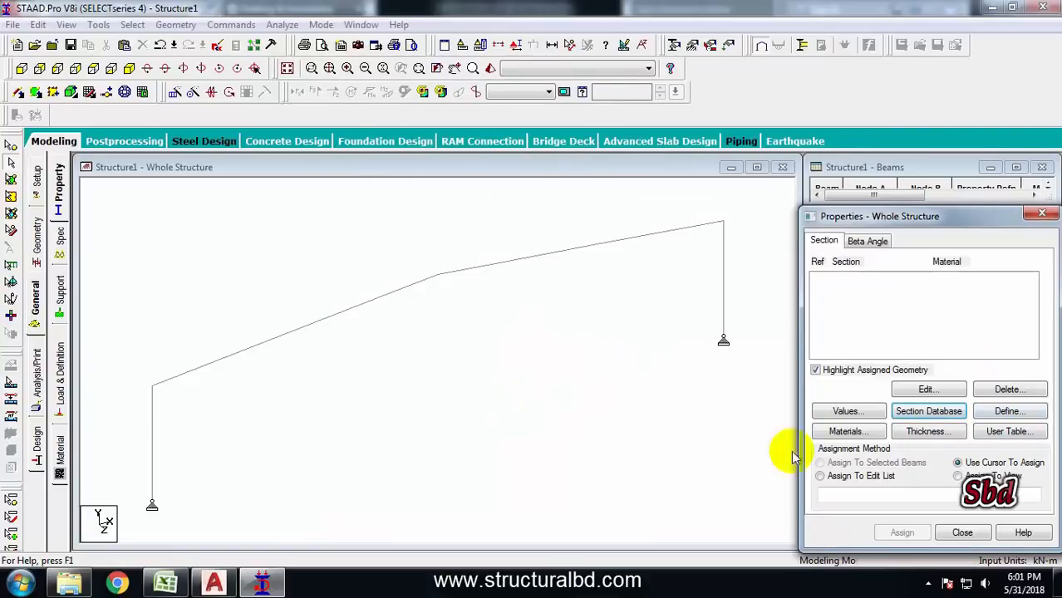
Define a Tapered I steel section with start depth 0.35 m and web thickness 0.008 m
{"action": "left_click", "coordinate": [1009, 411]}
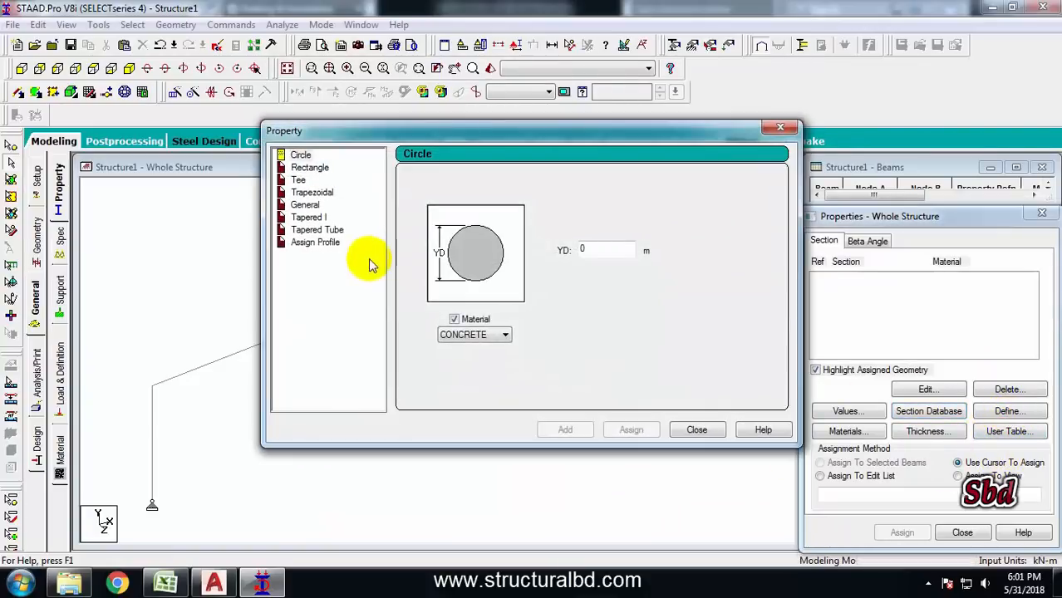
{"action": "left_click", "coordinate": [301, 217]}
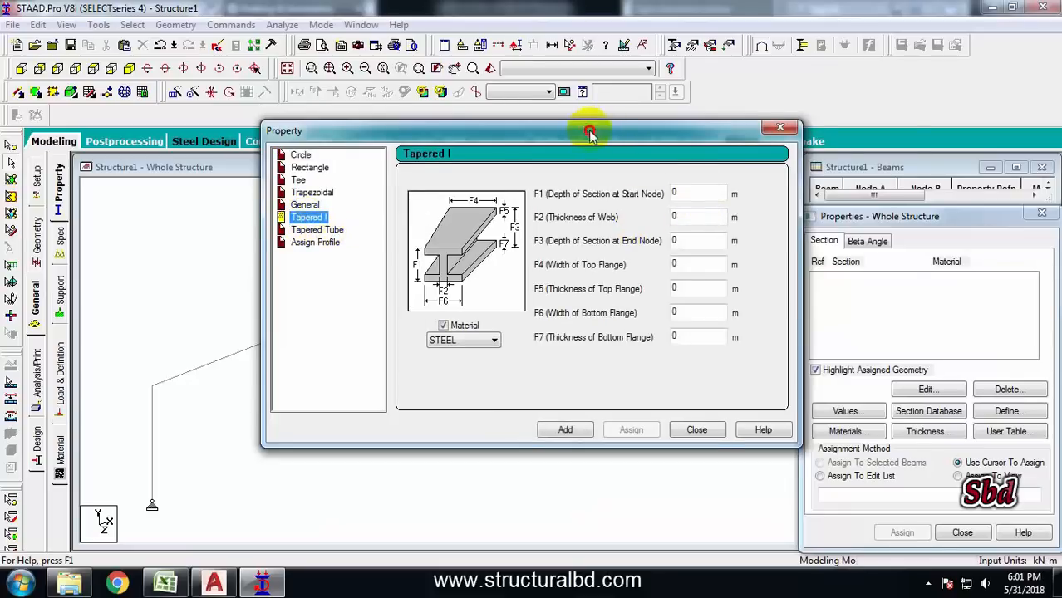
{"action": "left_click_drag", "start_coordinate": [600, 135], "coordinate": [739, 140]}
{"action": "left_click", "coordinate": [232, 587]}
{"action": "scroll", "coordinate": [438, 339], "scroll_direction": "up", "scroll_amount": 5}
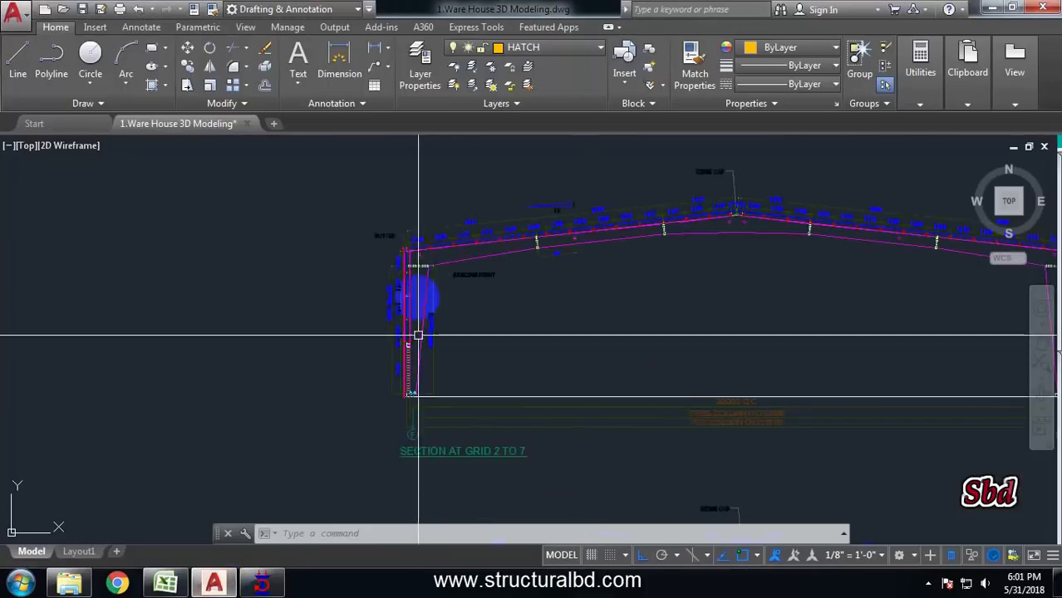
{"action": "left_click", "coordinate": [262, 584]}
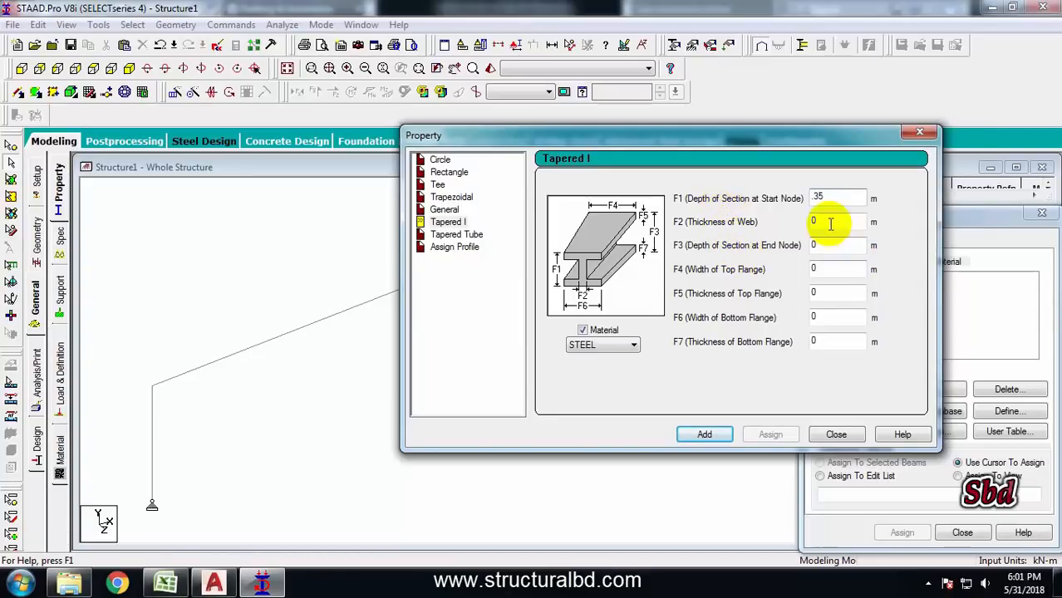
{"action": "left_click", "coordinate": [817, 217]}
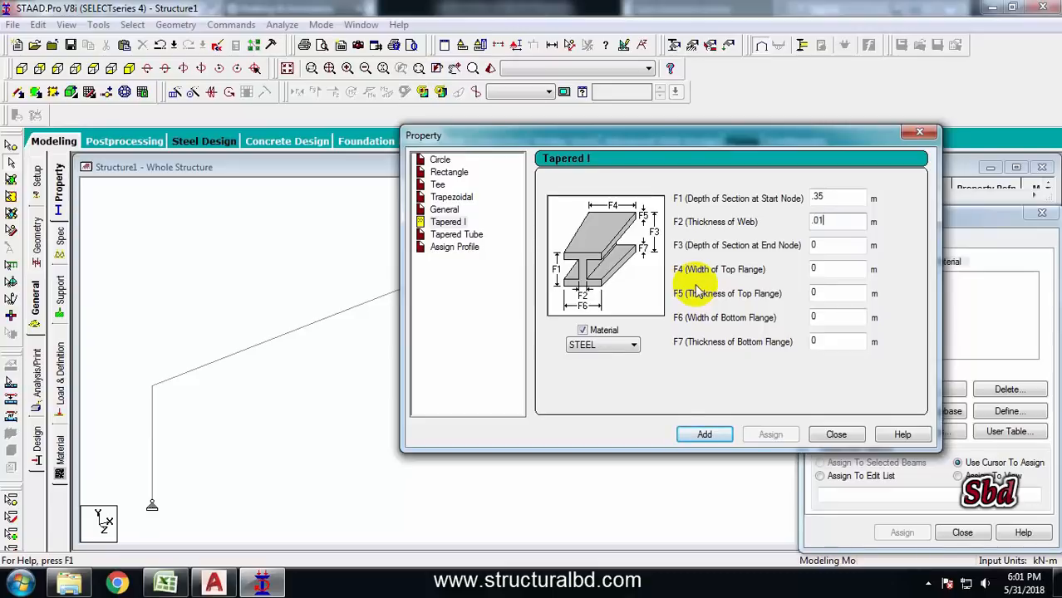
Set the tapered section's end depth to 0.70 m, top flange width 0.25 m and thickness 0.010 m, then add it
{"action": "left_click", "coordinate": [827, 248]}
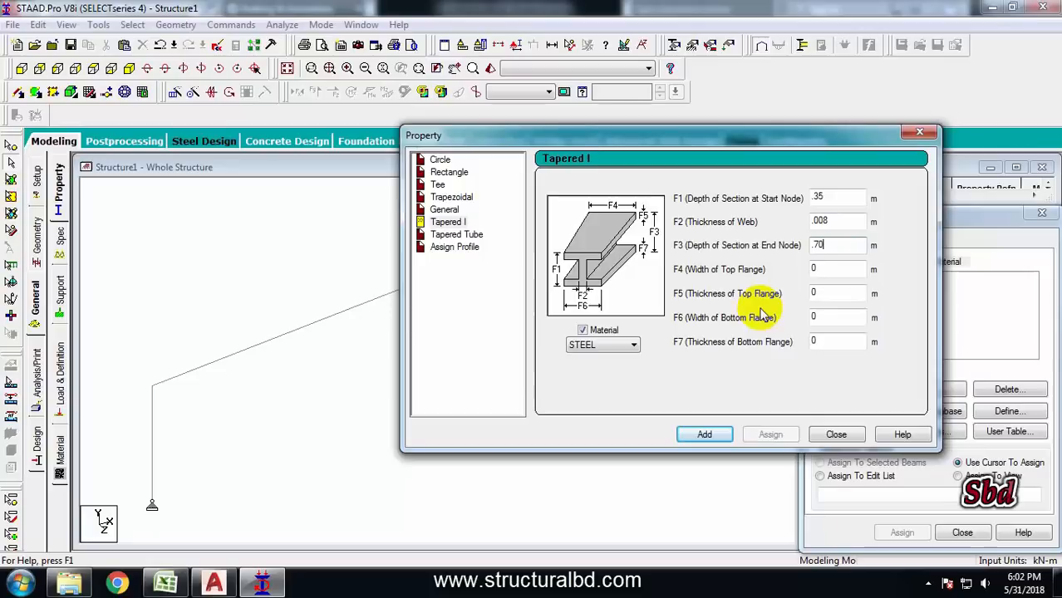
{"action": "left_click", "coordinate": [835, 269]}
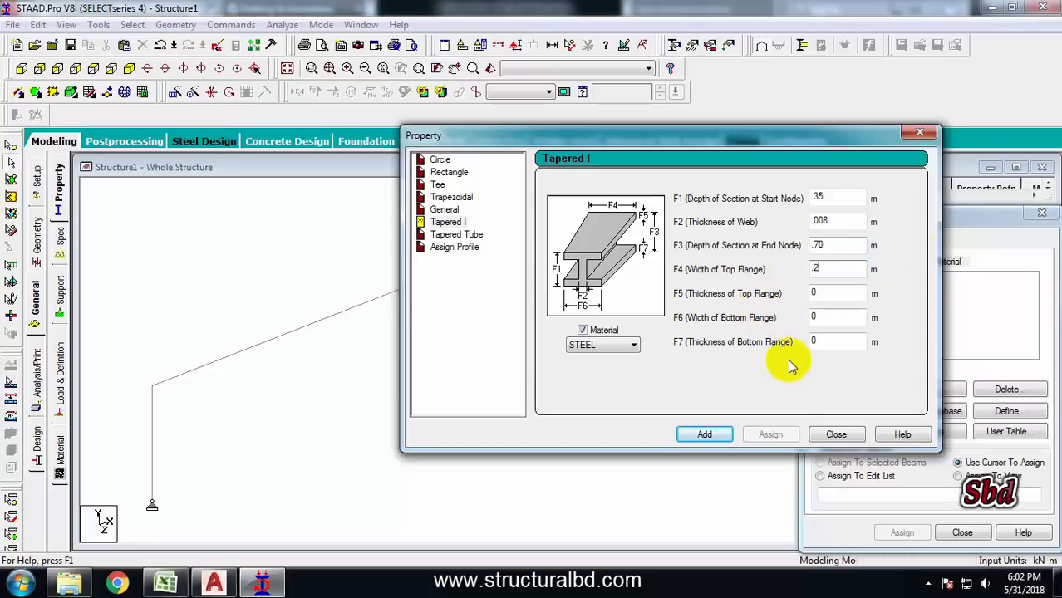
{"action": "left_click", "coordinate": [828, 288]}
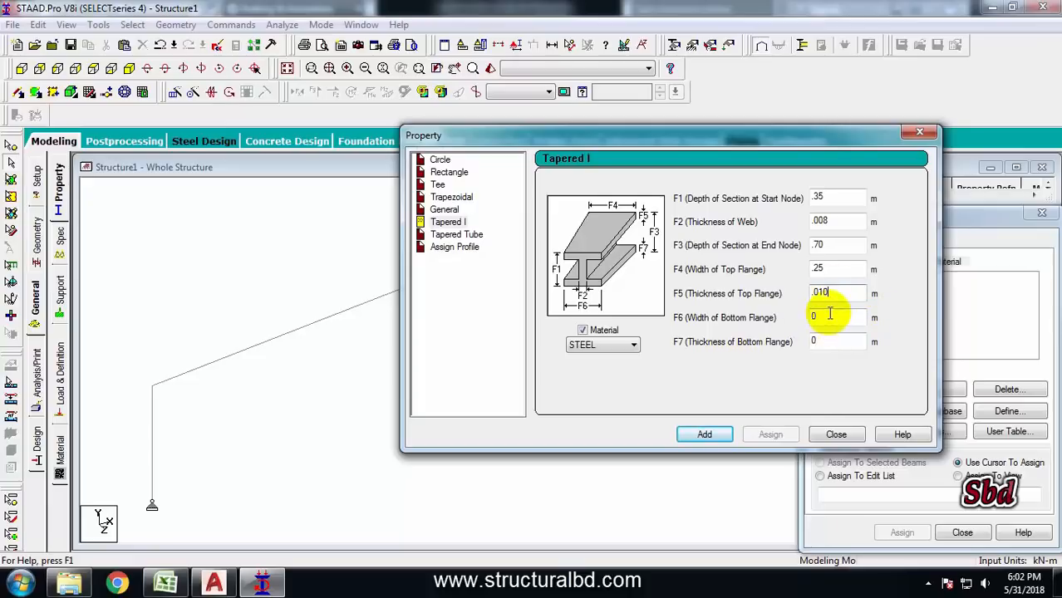
{"action": "left_click", "coordinate": [843, 343]}
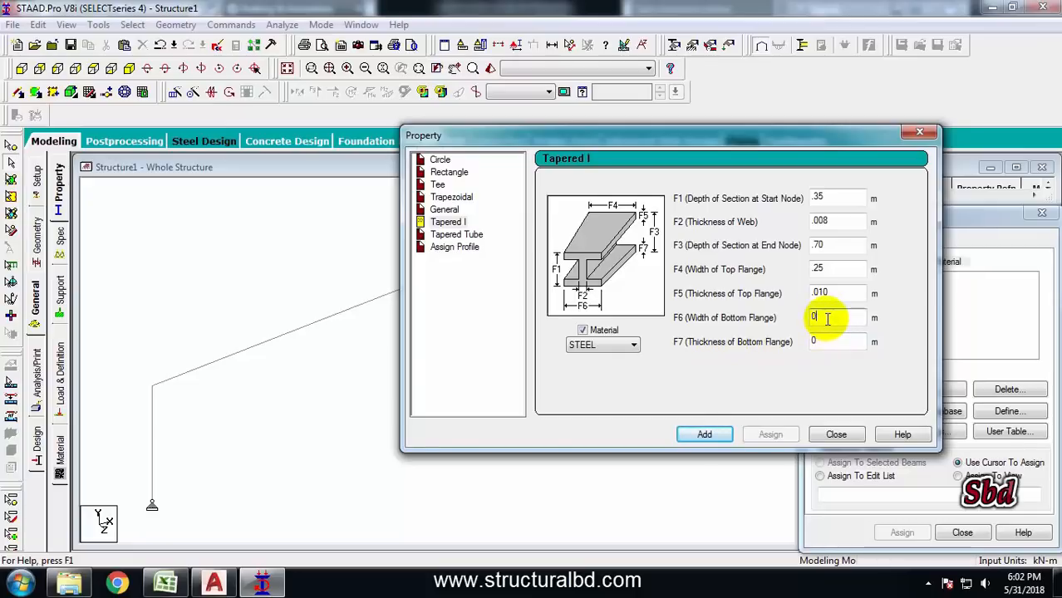
{"action": "double_click", "coordinate": [827, 269]}
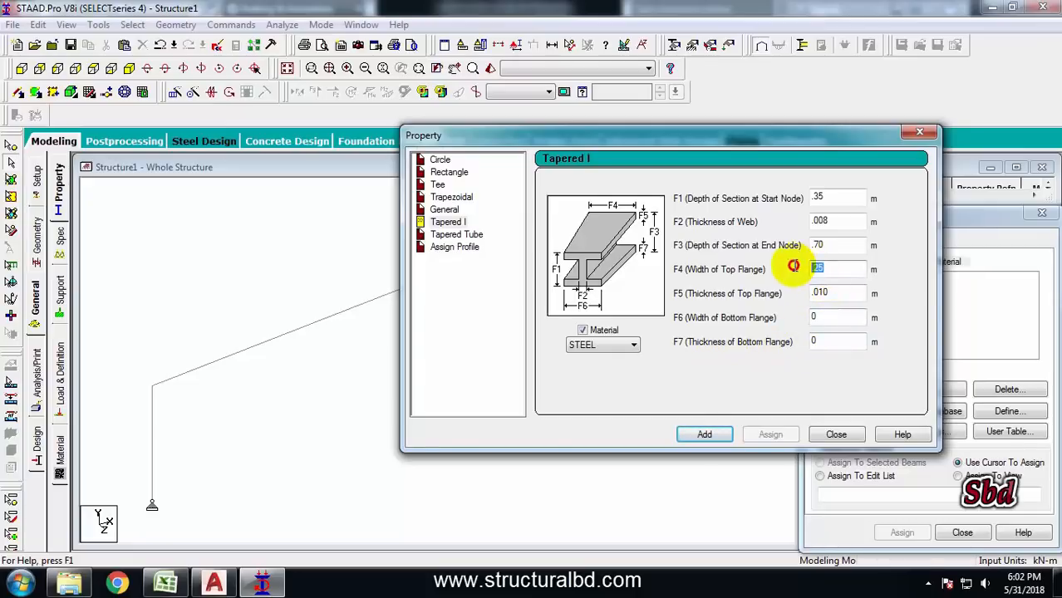
{"action": "double_click", "coordinate": [830, 292]}
{"action": "left_click", "coordinate": [830, 339]}
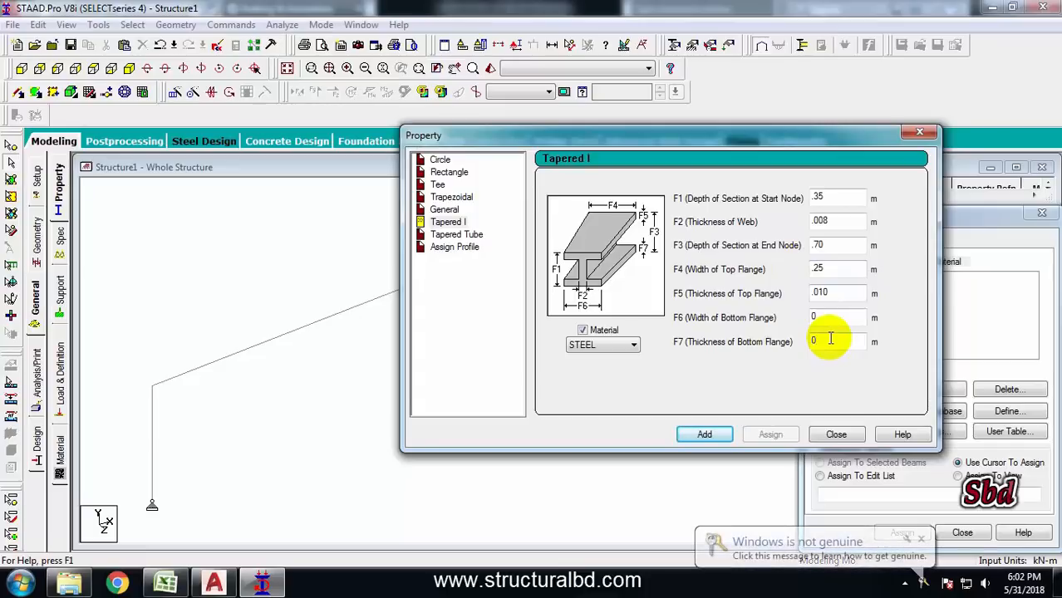
{"action": "left_click", "coordinate": [703, 435]}
{"action": "left_click_drag", "start_coordinate": [704, 142], "coordinate": [607, 143]}
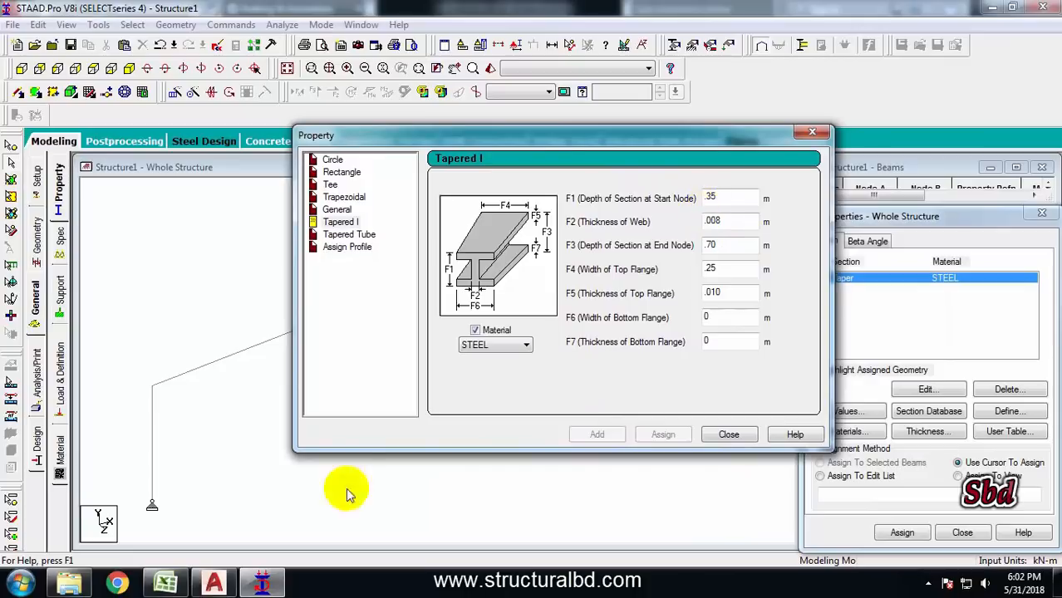
Define and add a second Tapered I section: start depth 0.3 m, web 0.006 m, end depth 0.70 m, top flange 0.25 m by 0.008 m
{"action": "left_click", "coordinate": [214, 584]}
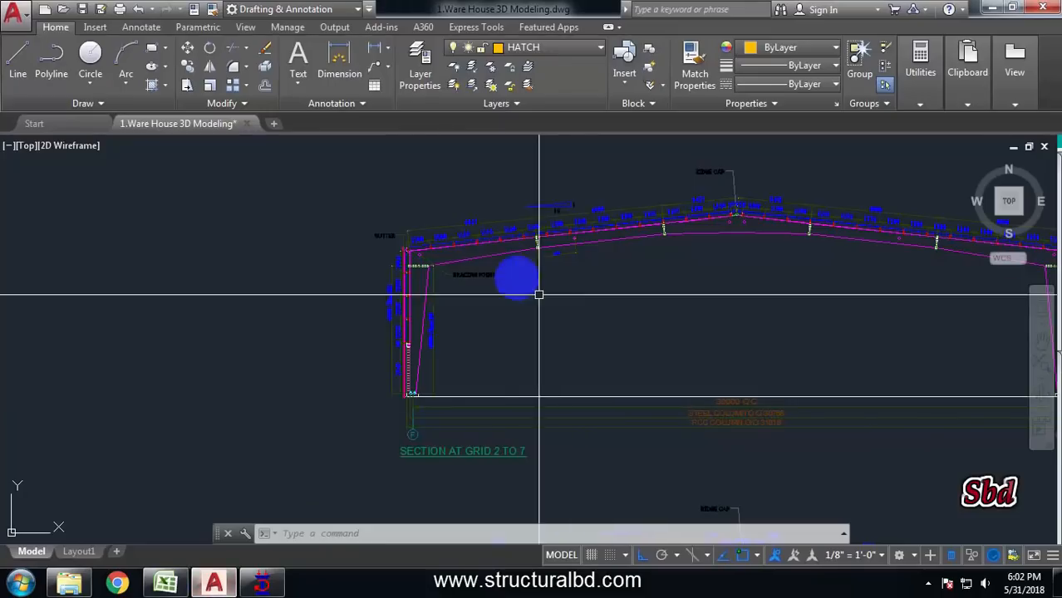
{"action": "left_click", "coordinate": [260, 585]}
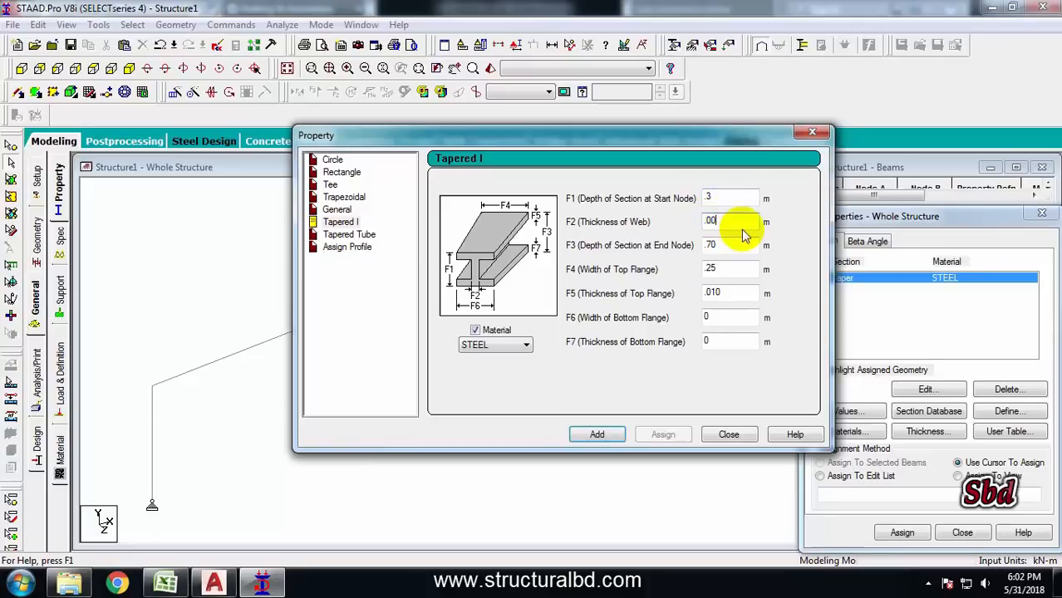
{"action": "type", "text": "6"}
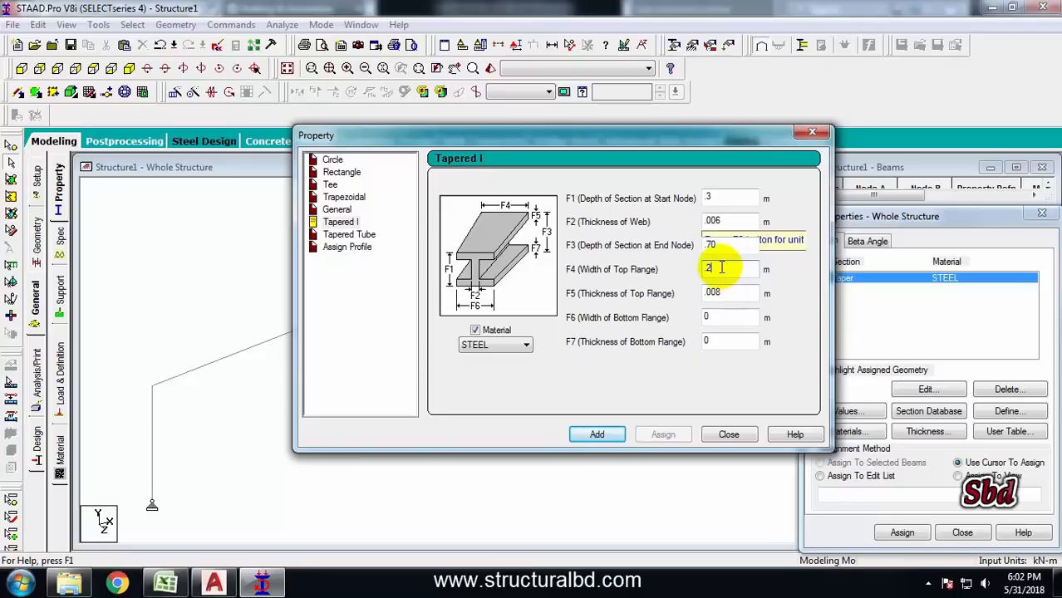
{"action": "left_click", "coordinate": [719, 267]}
{"action": "type", "text": ".25"}
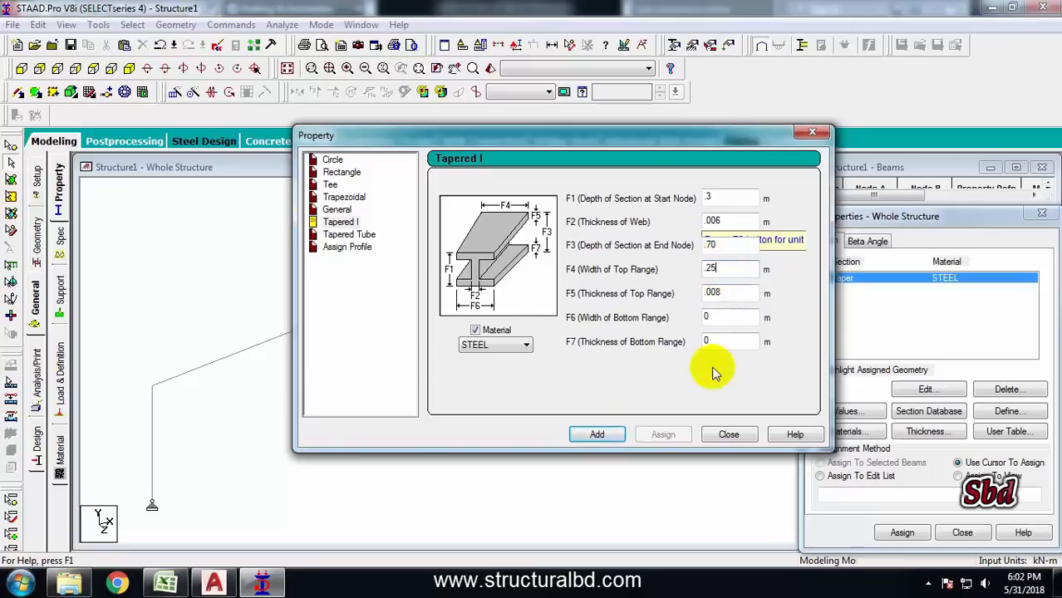
{"action": "left_click", "coordinate": [597, 435]}
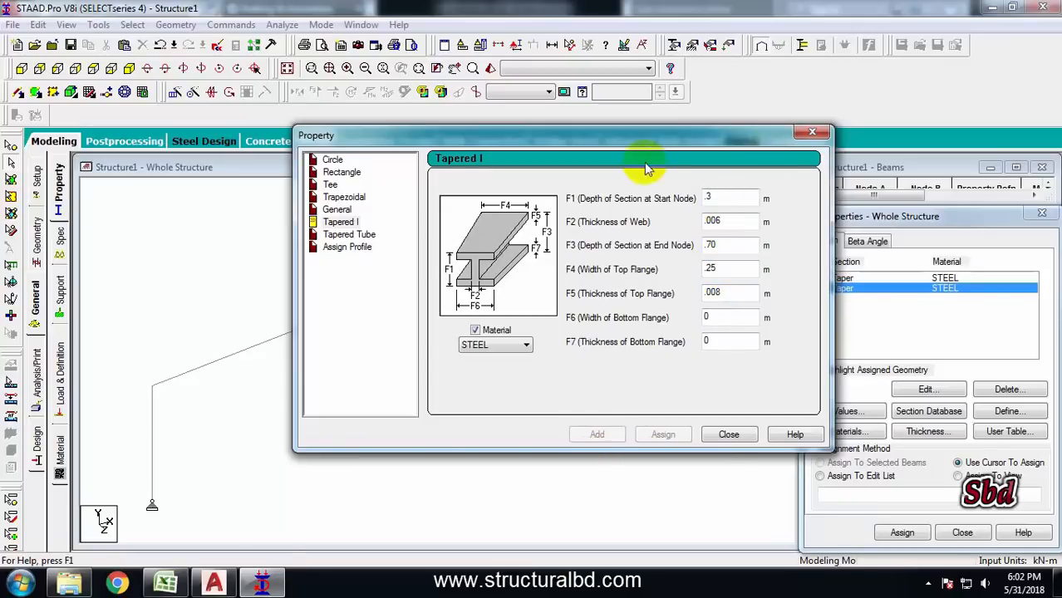
Check the rafter depths in the AutoCAD drawing and add a third Tapered I section with end depth 0.30 m
{"action": "left_click", "coordinate": [216, 568]}
{"action": "scroll", "coordinate": [415, 270], "scroll_direction": "up", "scroll_amount": 5}
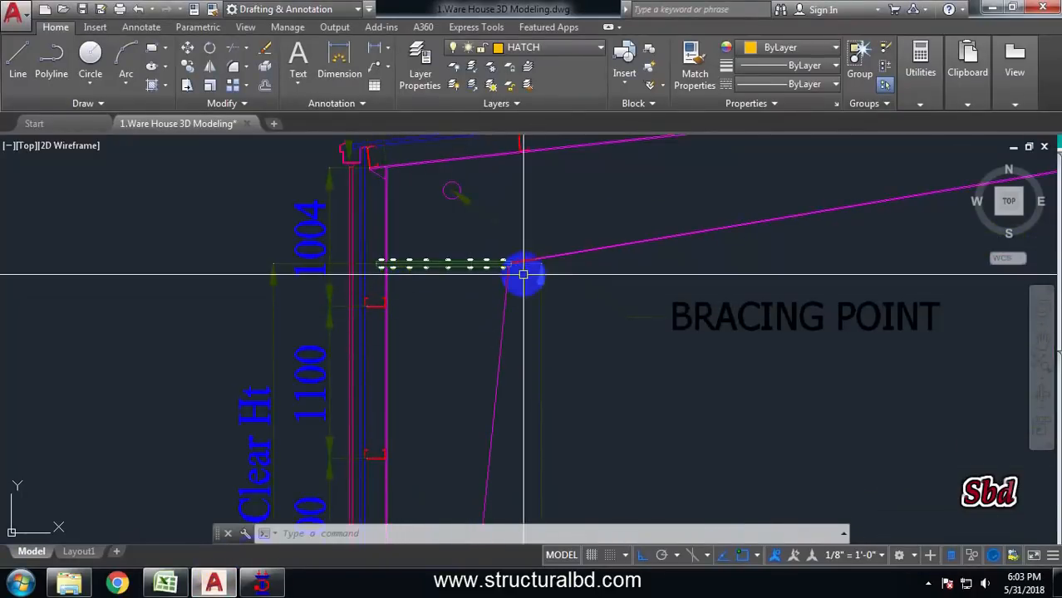
{"action": "scroll", "coordinate": [456, 264], "scroll_direction": "down", "scroll_amount": 2}
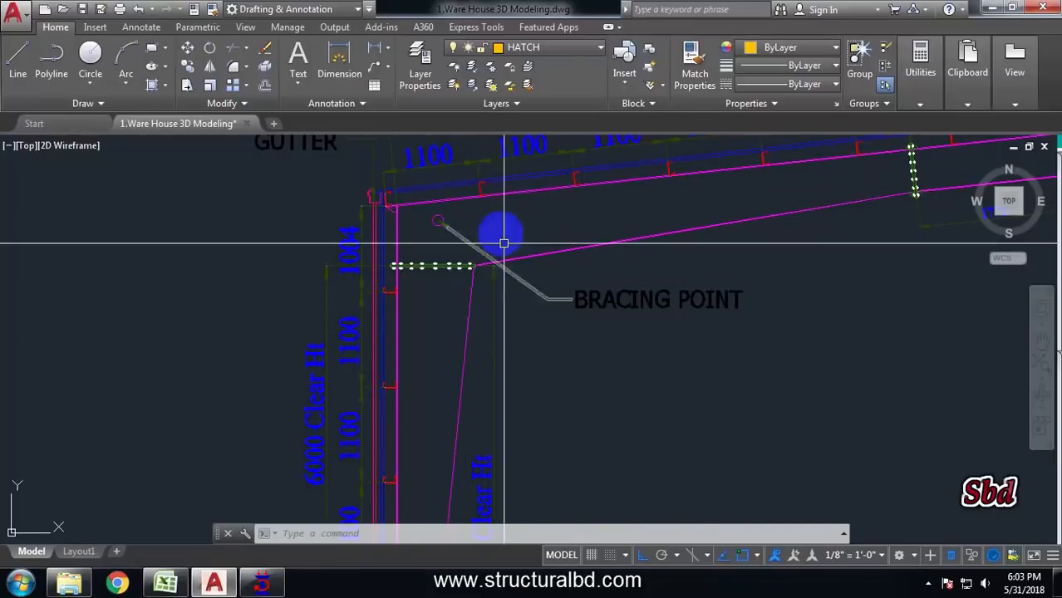
{"action": "left_click", "coordinate": [261, 582]}
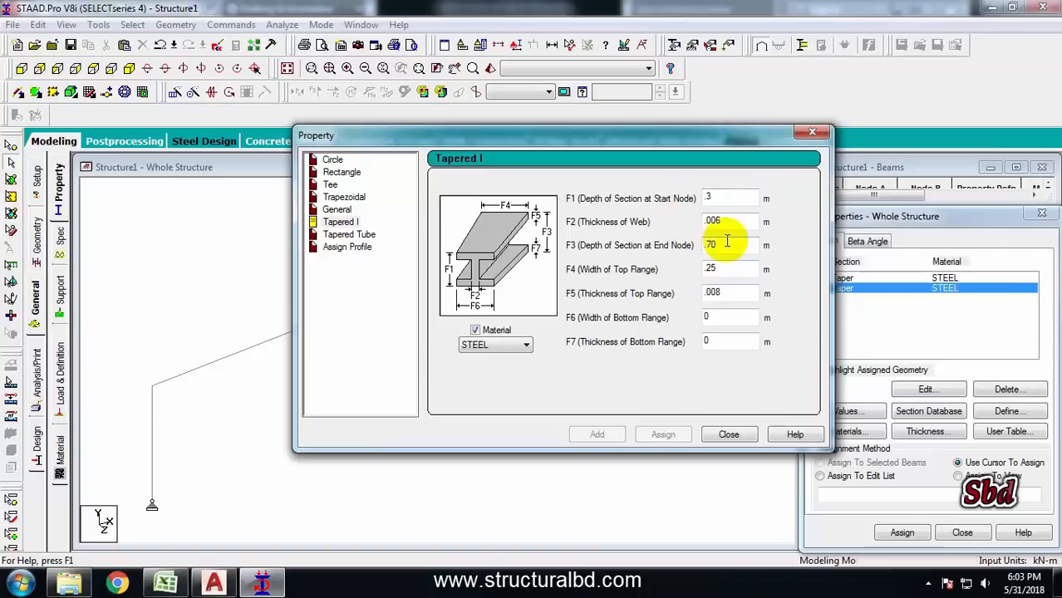
{"action": "left_click", "coordinate": [215, 581]}
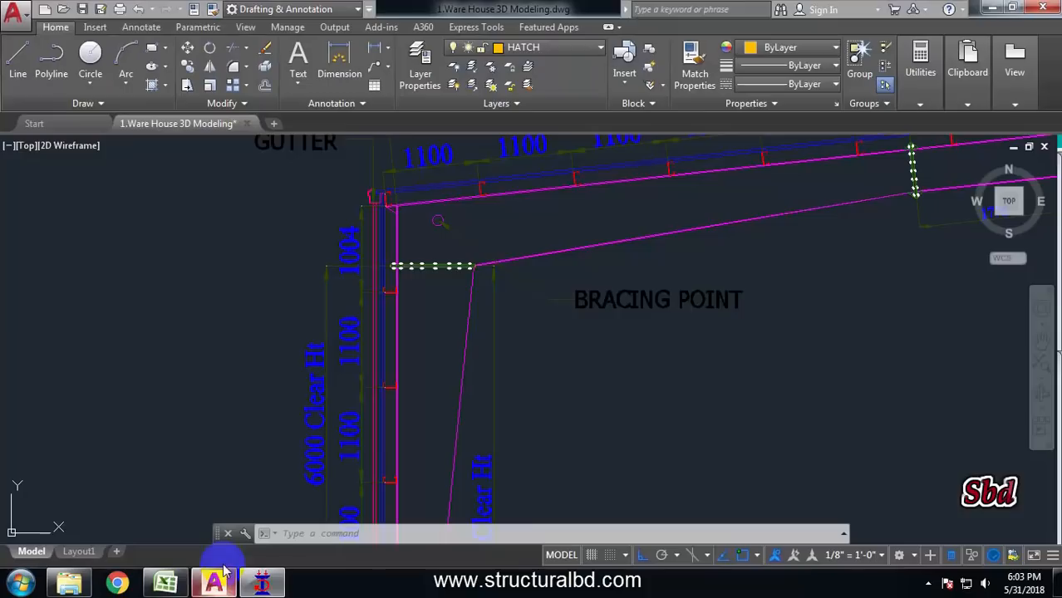
{"action": "scroll", "coordinate": [504, 288], "scroll_direction": "down", "scroll_amount": 4}
{"action": "scroll", "coordinate": [654, 258], "scroll_direction": "up", "scroll_amount": 2}
{"action": "middle_click_drag", "start_coordinate": [745, 225], "coordinate": [550, 260]}
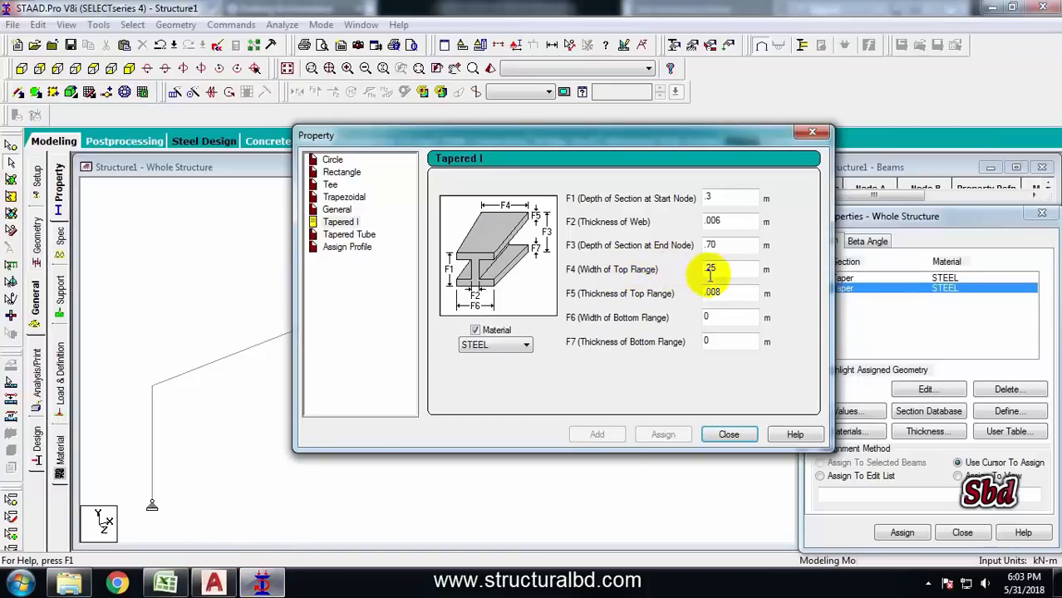
{"action": "left_click", "coordinate": [211, 582]}
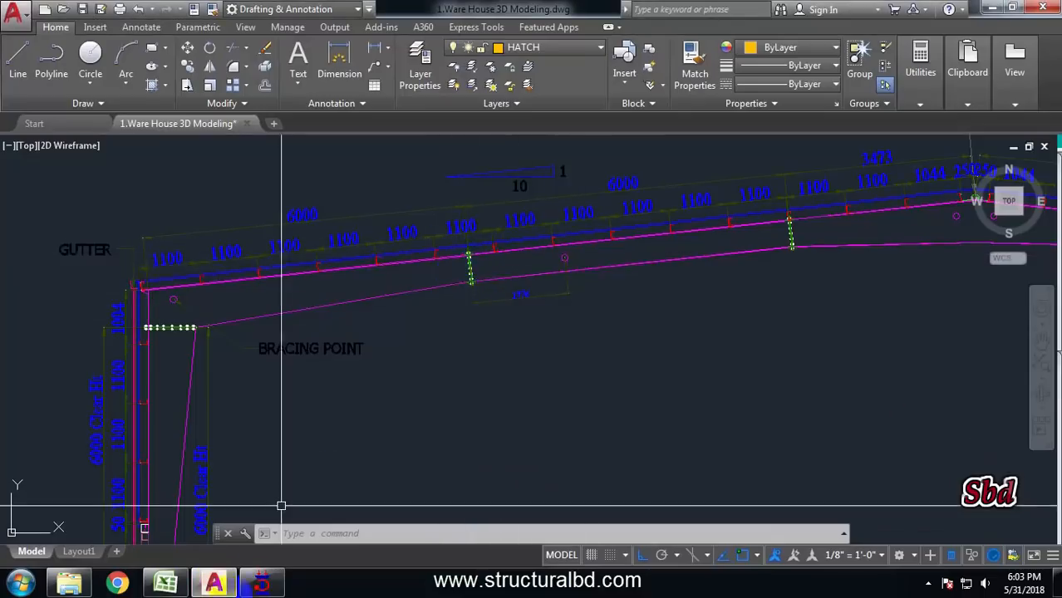
{"action": "left_click", "coordinate": [261, 584]}
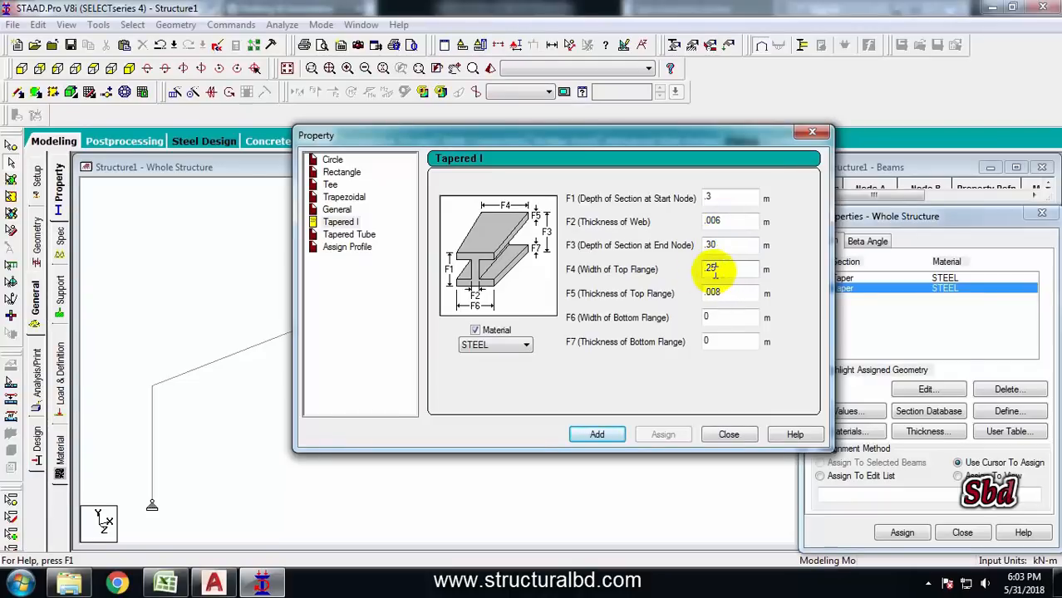
{"action": "left_click", "coordinate": [599, 440]}
Add a fourth Tapered I section with start depth 0.3 m and end depth 0.55 m
{"action": "left_click", "coordinate": [210, 583]}
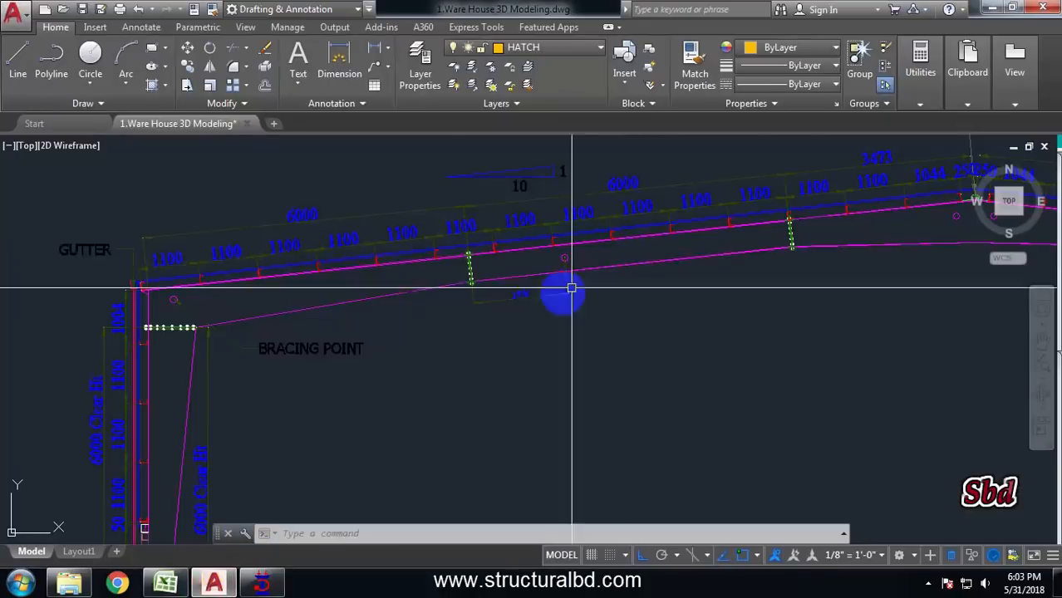
{"action": "scroll", "coordinate": [573, 289], "scroll_direction": "down", "scroll_amount": 5}
{"action": "scroll", "coordinate": [677, 270], "scroll_direction": "up", "scroll_amount": 5}
{"action": "left_click", "coordinate": [262, 583]}
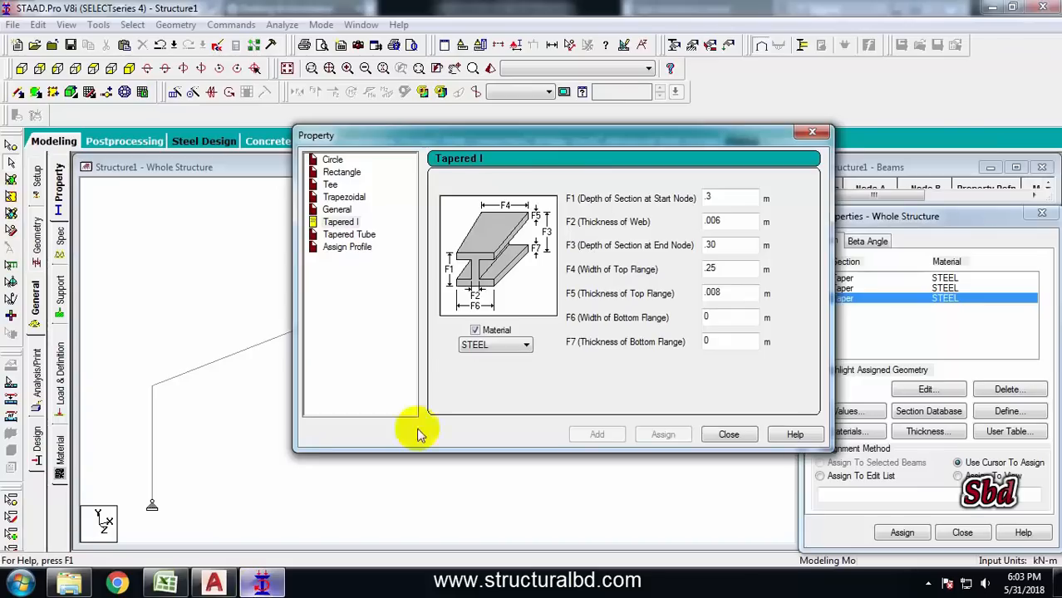
{"action": "left_click", "coordinate": [719, 197]}
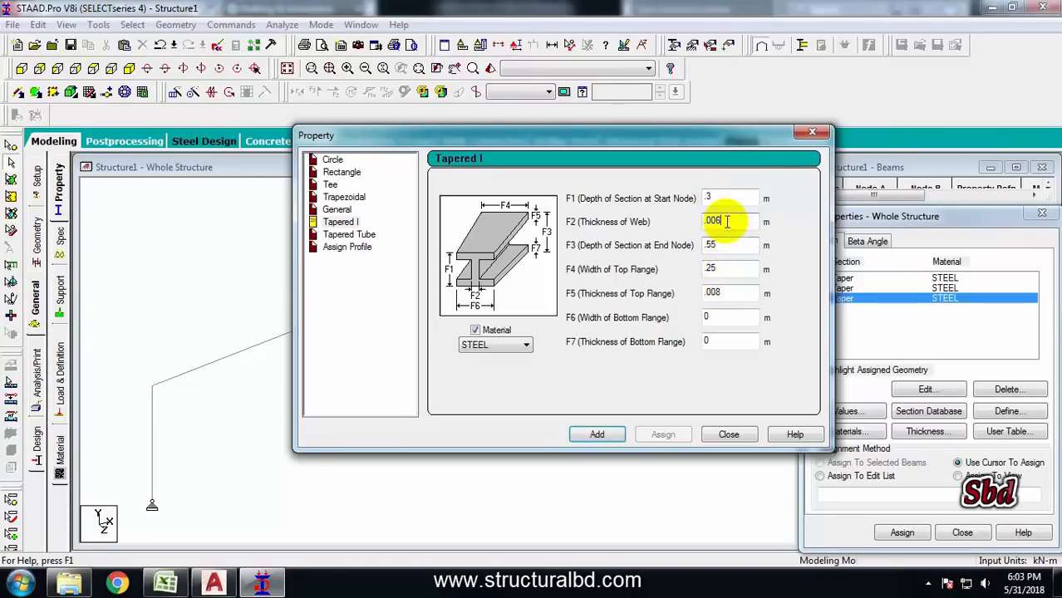
{"action": "left_click", "coordinate": [604, 438]}
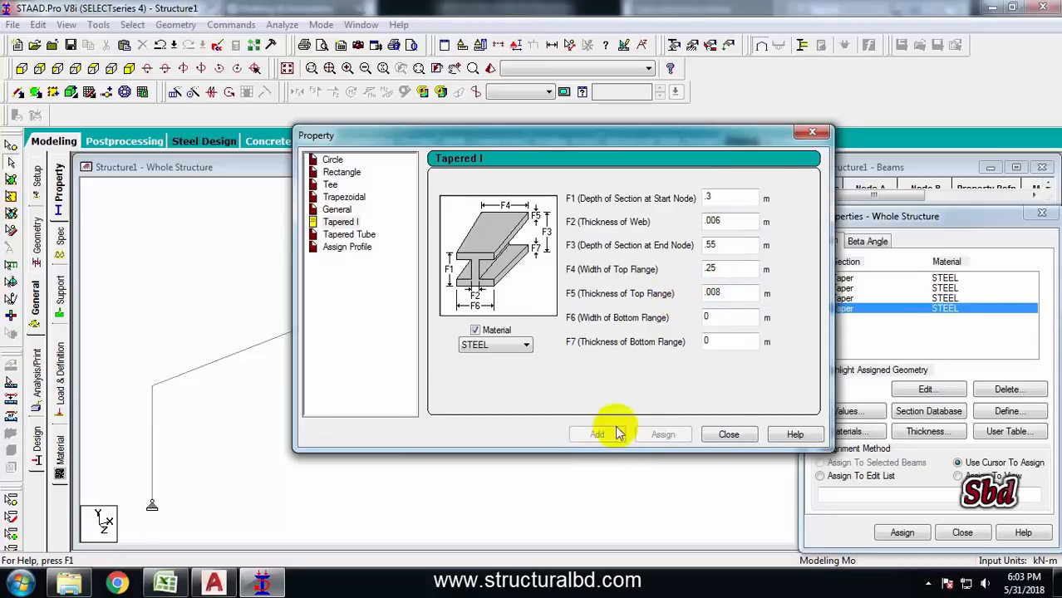
Close the section dialog and assign the first tapered section to the two columns
{"action": "left_click", "coordinate": [728, 433]}
{"action": "left_click", "coordinate": [838, 280]}
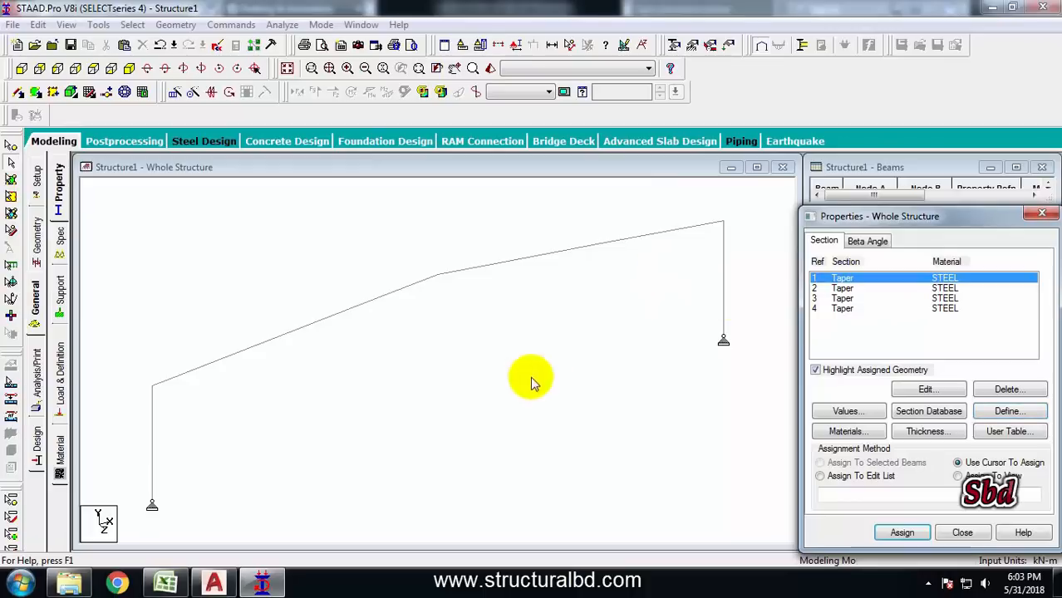
{"action": "left_click", "coordinate": [768, 242]}
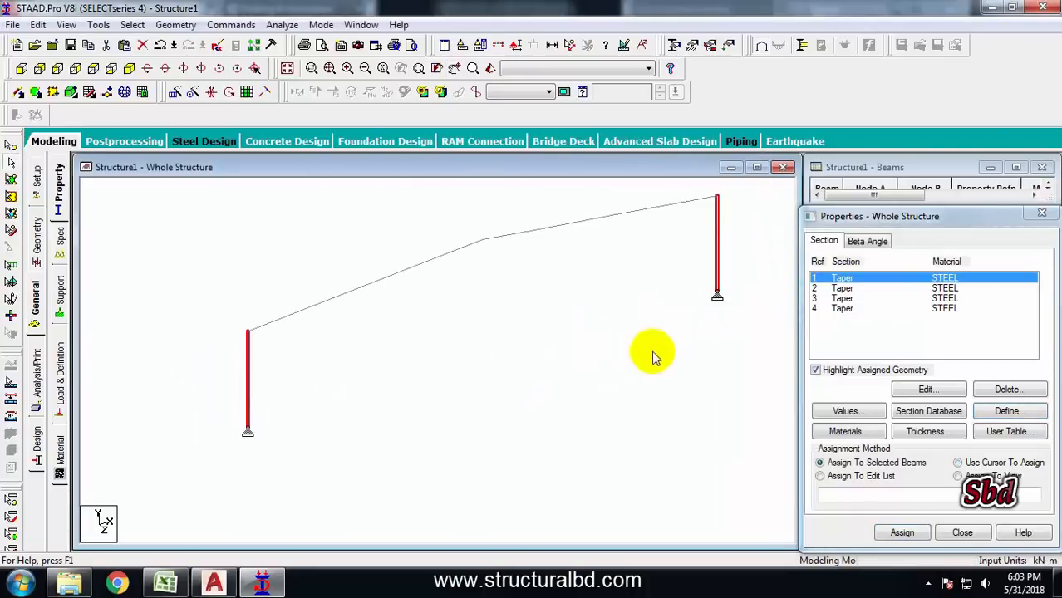
{"action": "left_click", "coordinate": [902, 532]}
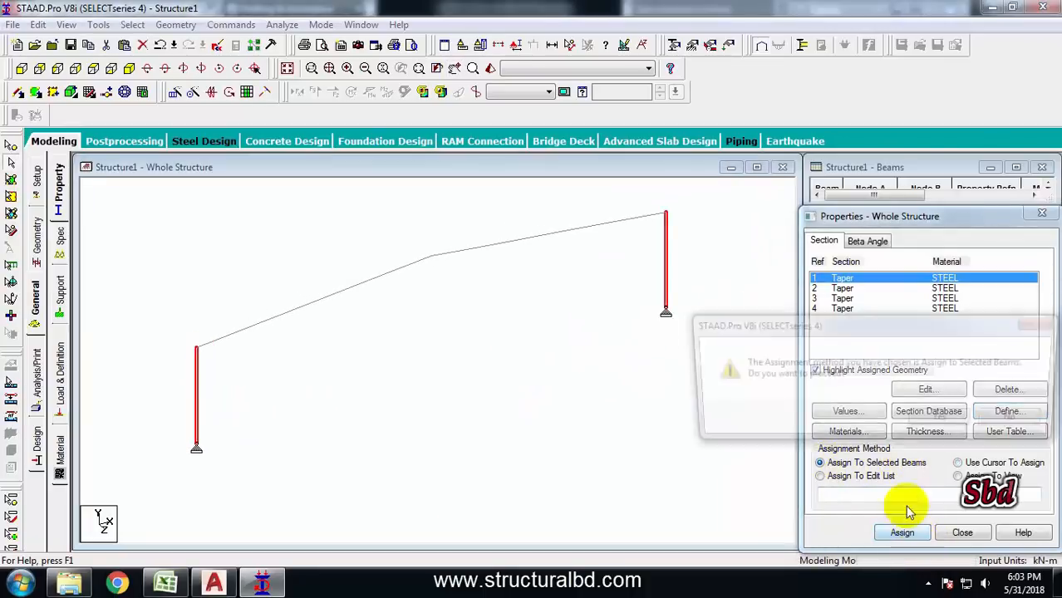
{"action": "left_click", "coordinate": [944, 422]}
Assign the second tapered section to the two rafter segments next to the eaves
{"action": "left_click", "coordinate": [841, 287]}
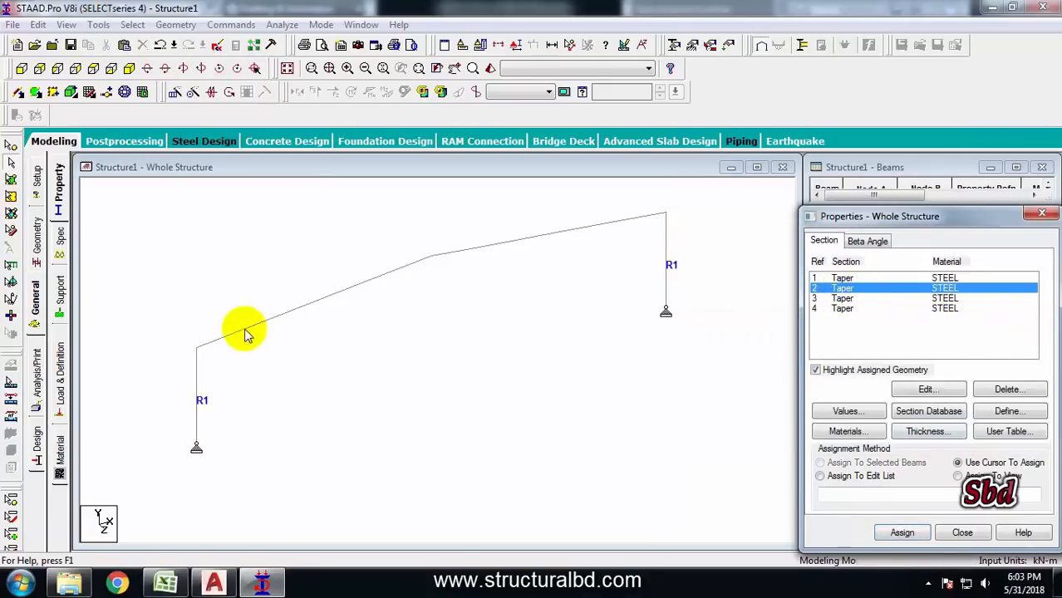
{"action": "left_click", "coordinate": [222, 338]}
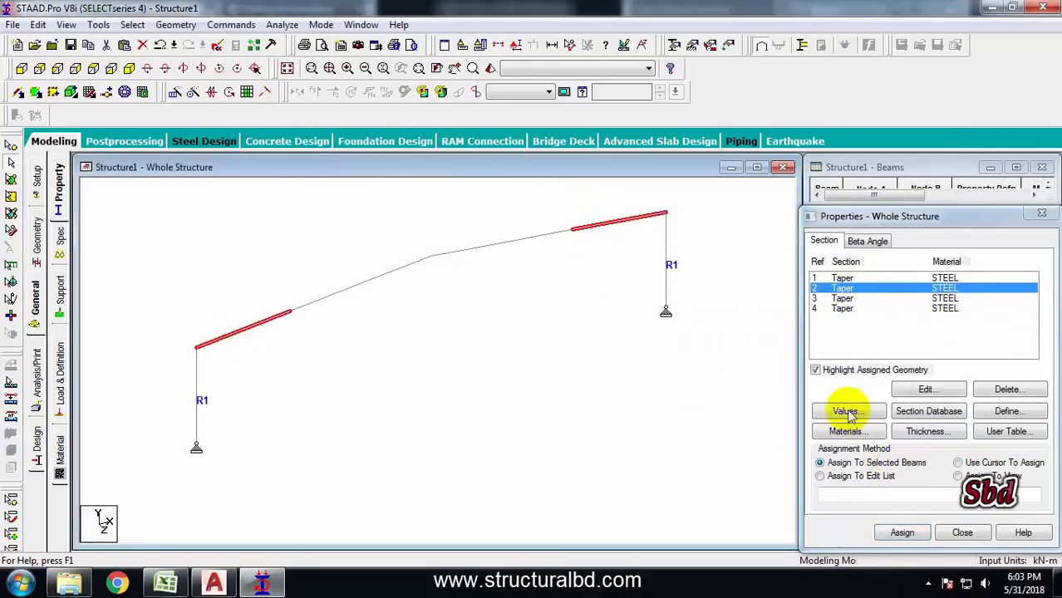
{"action": "left_click", "coordinate": [902, 533]}
{"action": "left_click", "coordinate": [944, 419]}
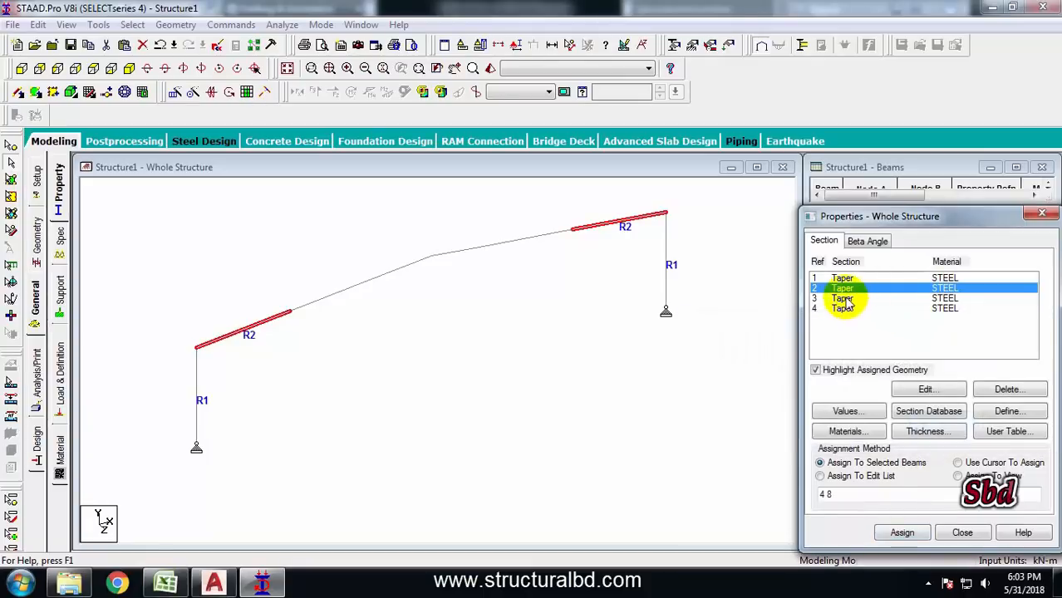
Assign the third tapered section to the two middle rafter segments
{"action": "left_click", "coordinate": [841, 298]}
{"action": "left_click", "coordinate": [336, 293]}
{"action": "left_click", "coordinate": [525, 239], "text": "ctrl"}
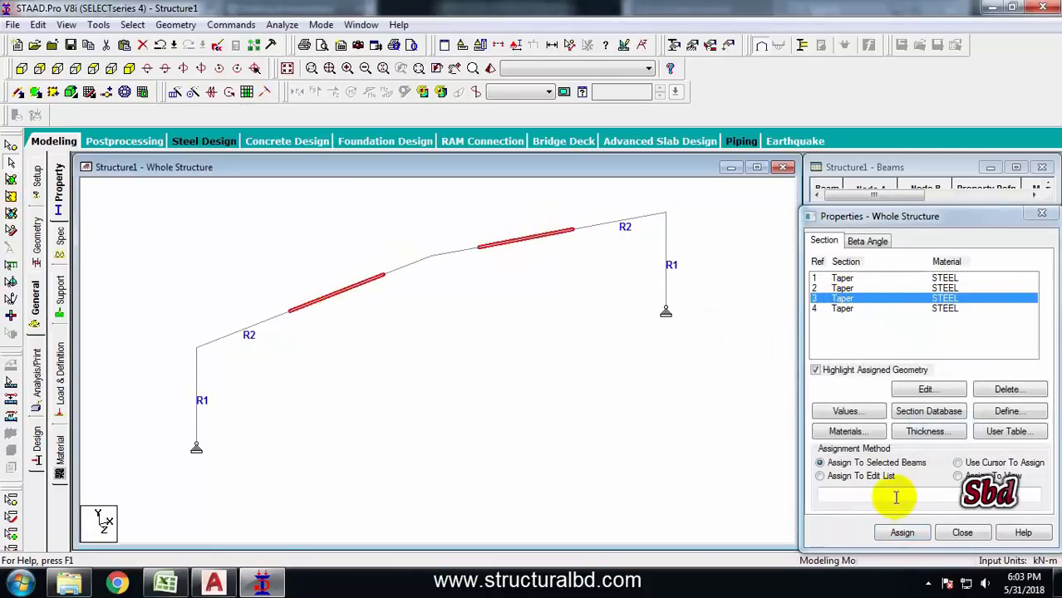
{"action": "left_click", "coordinate": [902, 532]}
{"action": "left_click", "coordinate": [941, 421]}
Assign the fourth tapered section to the two rafter segments at the ridge
{"action": "left_click", "coordinate": [841, 308]}
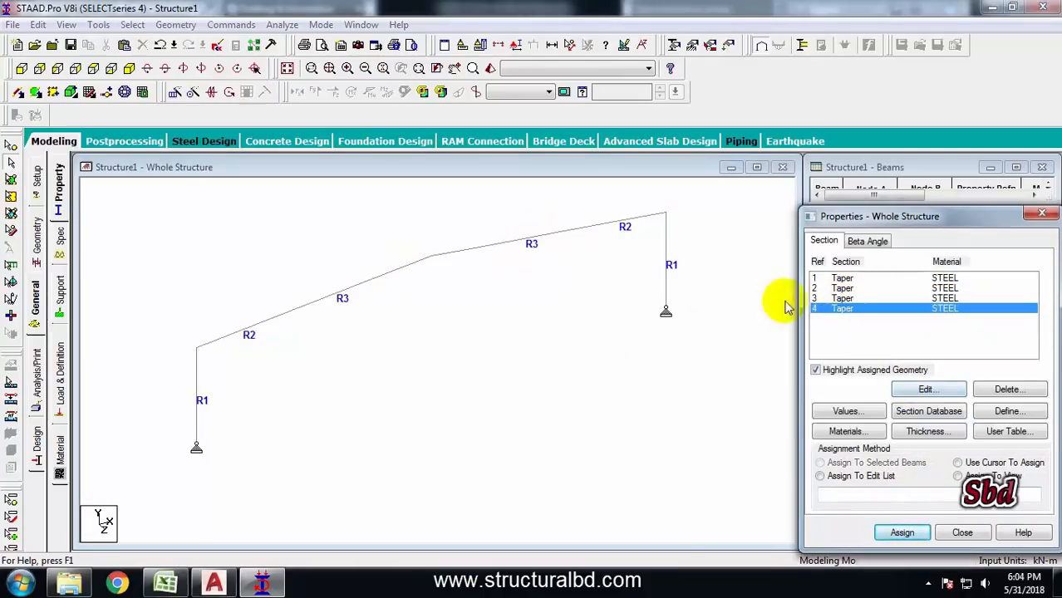
{"action": "left_click", "coordinate": [407, 264]}
{"action": "left_click", "coordinate": [456, 251], "text": "ctrl"}
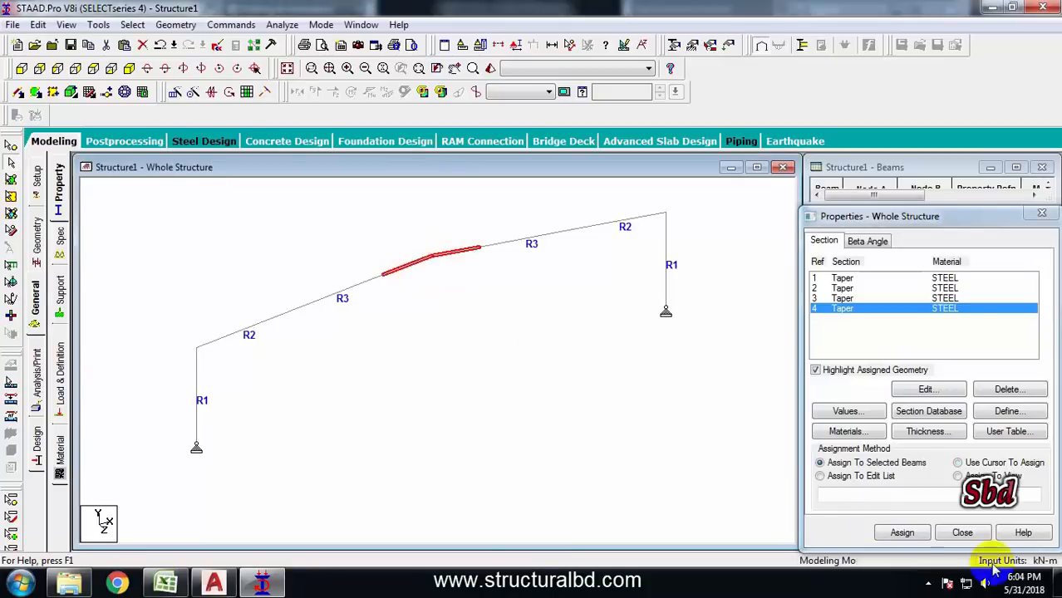
{"action": "left_click", "coordinate": [902, 532]}
{"action": "left_click", "coordinate": [941, 419]}
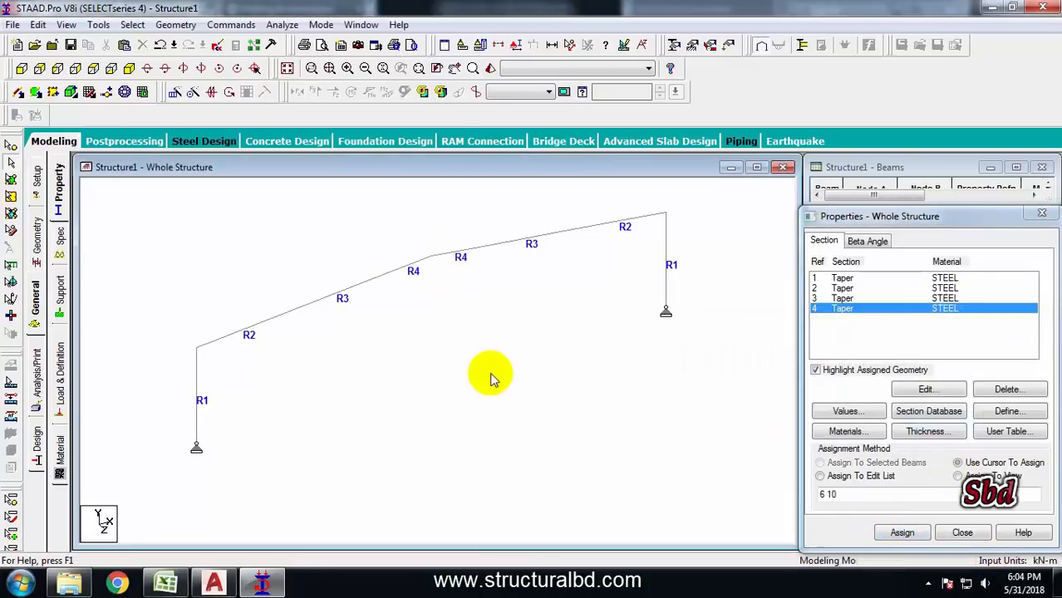
Switch the structure display to show full 3D sections
{"action": "left_click", "coordinate": [516, 47]}
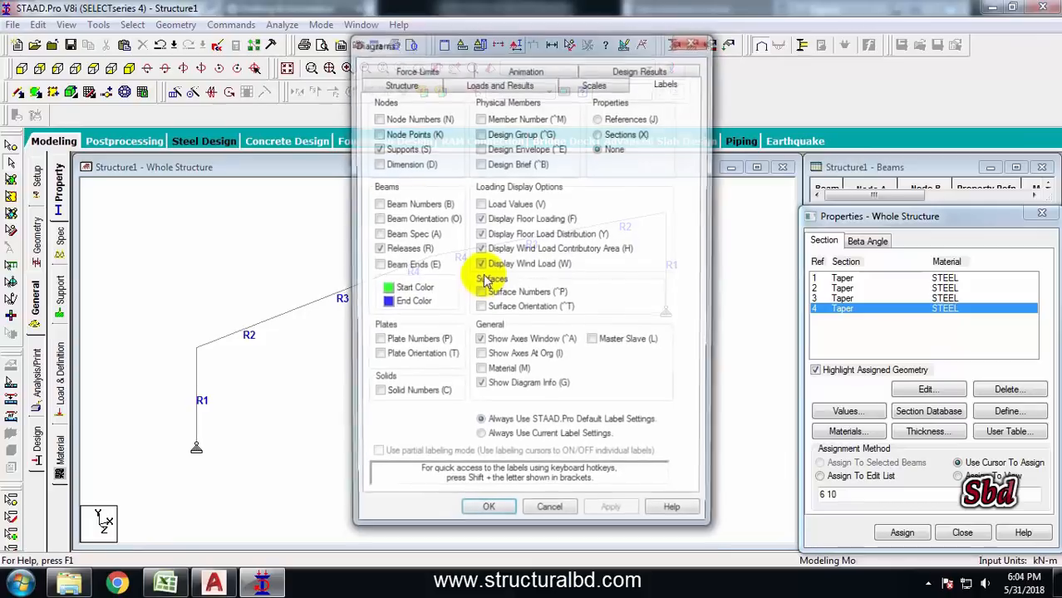
{"action": "left_click", "coordinate": [410, 81]}
{"action": "left_click", "coordinate": [380, 146]}
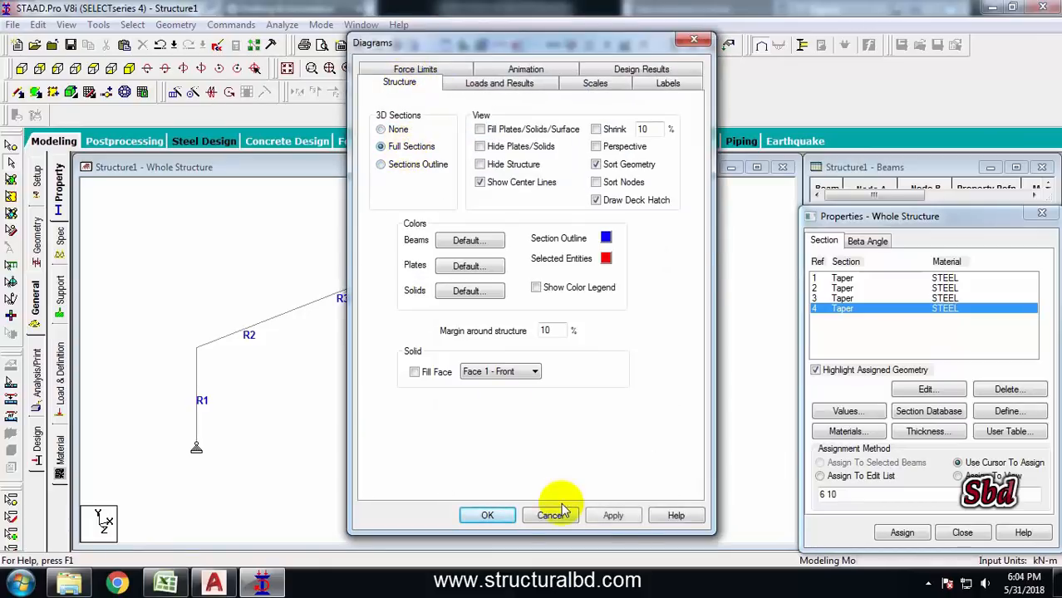
{"action": "left_click", "coordinate": [611, 514]}
Edit the second tapered section, setting its start depth to 0.7 m and end depth to 0.3 m
{"action": "middle_click_drag", "start_coordinate": [353, 331], "coordinate": [390, 302]}
{"action": "scroll", "coordinate": [500, 263], "scroll_direction": "up", "scroll_amount": 2}
{"action": "scroll", "coordinate": [288, 321], "scroll_direction": "down", "scroll_amount": 1}
{"action": "middle_click_drag", "start_coordinate": [290, 326], "coordinate": [258, 336]}
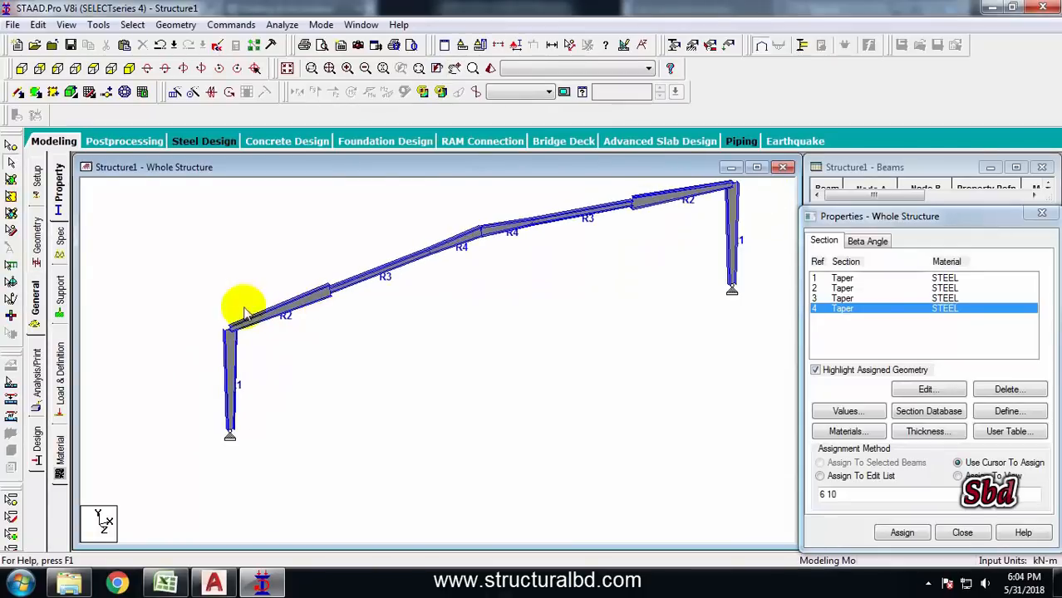
{"action": "left_click", "coordinate": [842, 288]}
{"action": "double_click", "coordinate": [842, 288]}
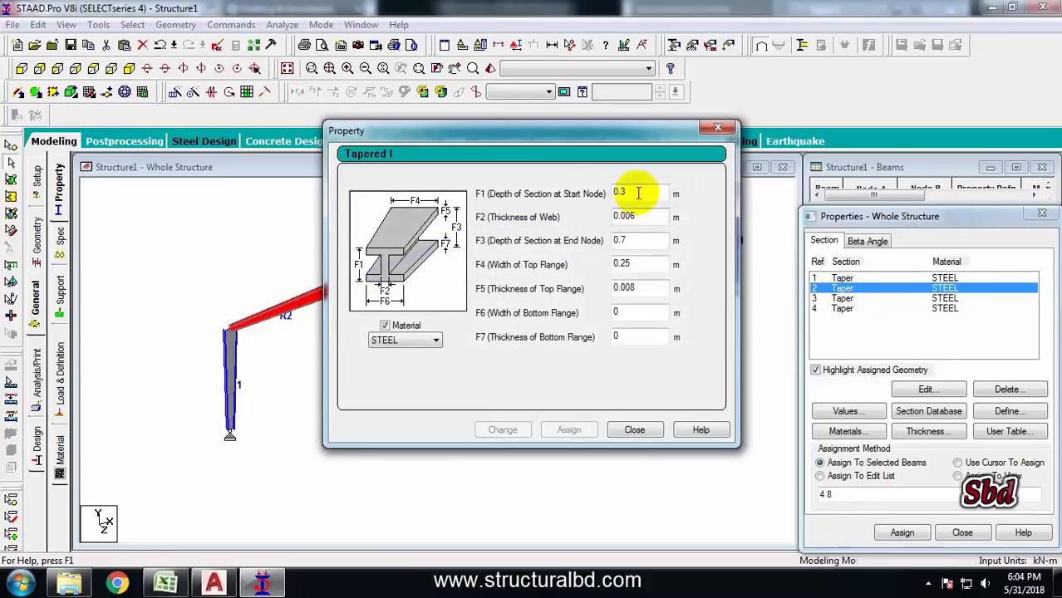
{"action": "left_click_drag", "start_coordinate": [638, 192], "coordinate": [569, 195]}
{"action": "type", "text": ".7"}
{"action": "left_click_drag", "start_coordinate": [628, 237], "coordinate": [551, 238]}
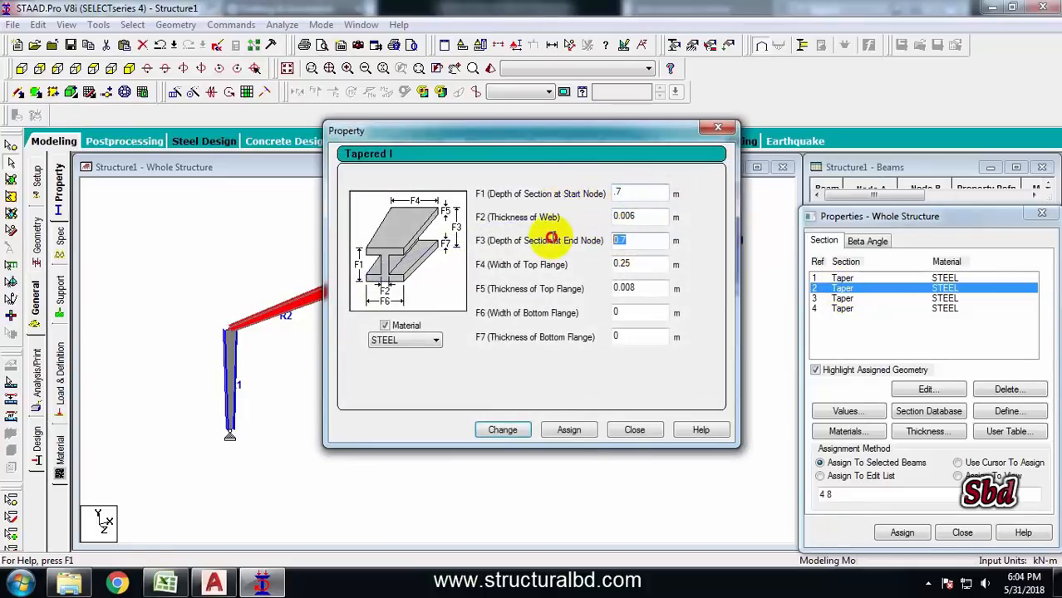
{"action": "type", "text": ".3"}
{"action": "left_click", "coordinate": [502, 430]}
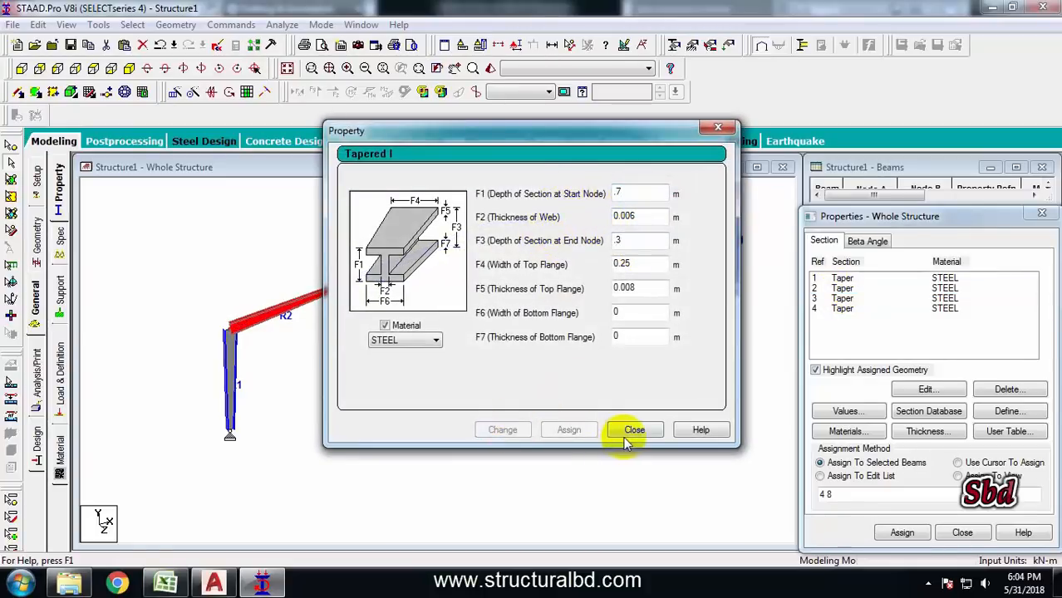
{"action": "left_click", "coordinate": [634, 430]}
Inspect the rendered frame sections in 3D, then return to the AutoCAD drawing
{"action": "left_click", "coordinate": [363, 336]}
{"action": "scroll", "coordinate": [313, 319], "scroll_direction": "up", "scroll_amount": 2}
{"action": "scroll", "coordinate": [287, 318], "scroll_direction": "down", "scroll_amount": 3}
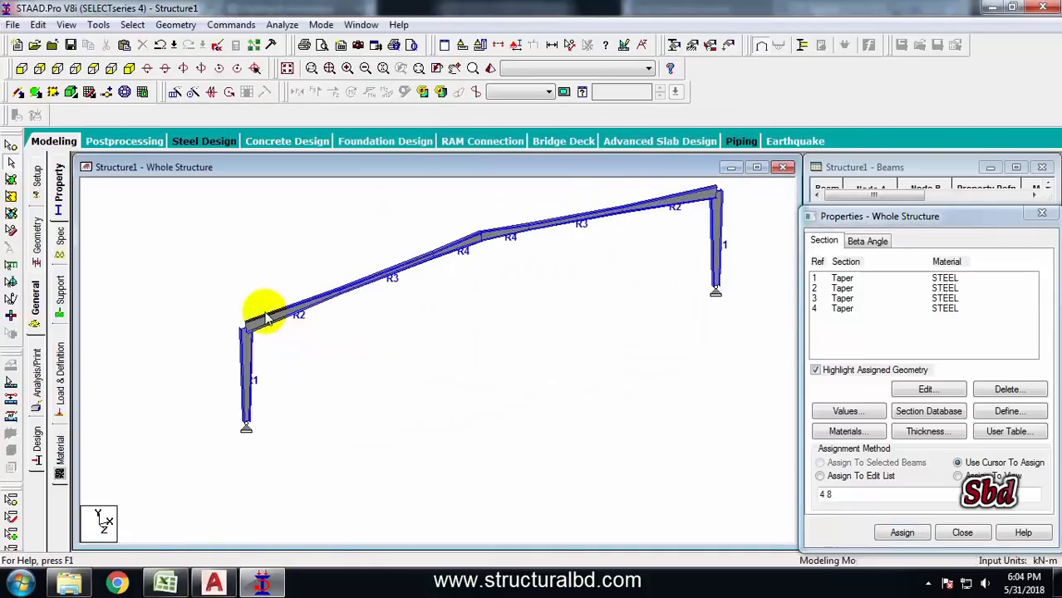
{"action": "middle_click_drag", "start_coordinate": [711, 255], "coordinate": [657, 270]}
{"action": "scroll", "coordinate": [592, 249], "scroll_direction": "up", "scroll_amount": 2}
{"action": "scroll", "coordinate": [505, 332], "scroll_direction": "down", "scroll_amount": 3}
{"action": "scroll", "coordinate": [506, 338], "scroll_direction": "up", "scroll_amount": 3}
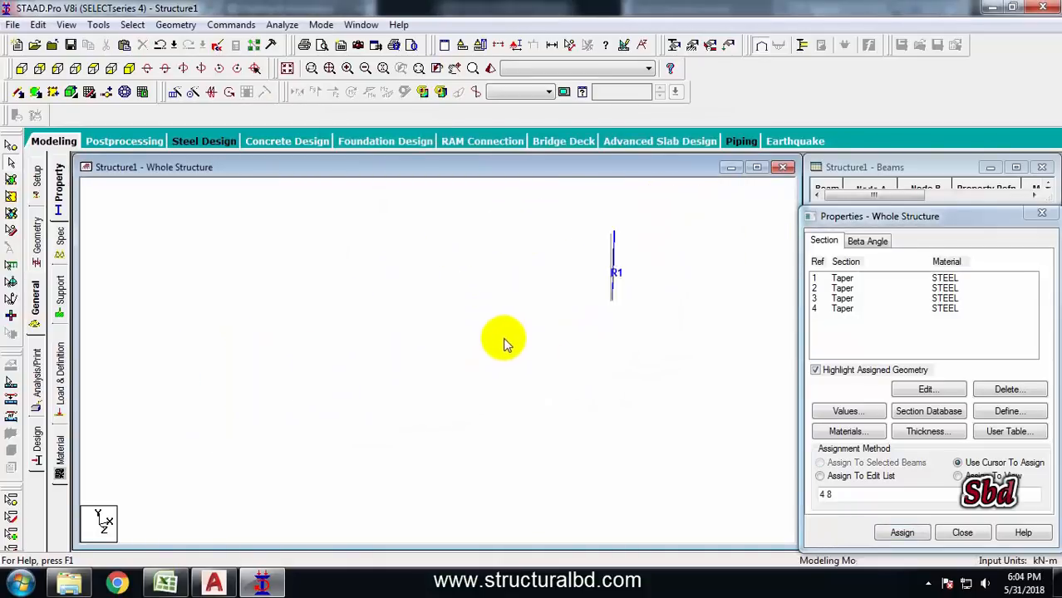
{"action": "scroll", "coordinate": [505, 339], "scroll_direction": "down", "scroll_amount": 3}
{"action": "left_click", "coordinate": [214, 583]}
{"action": "scroll", "coordinate": [490, 379], "scroll_direction": "down", "scroll_amount": 5}
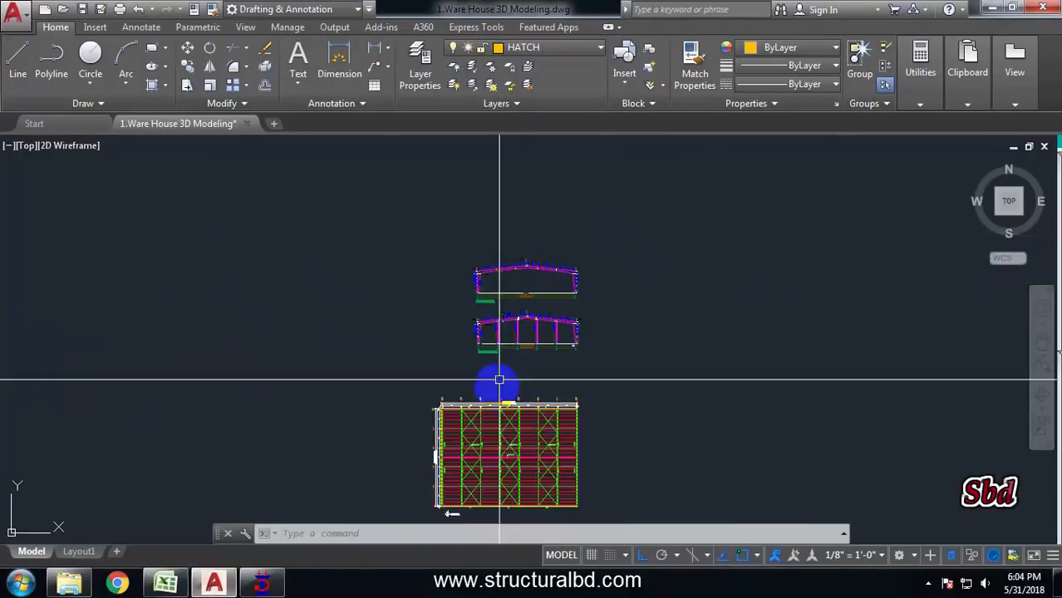
Check the bay spacing on the AutoCAD plan drawing, then return to STAAD.Pro
{"action": "scroll", "coordinate": [474, 404], "scroll_direction": "up", "scroll_amount": 4}
{"action": "scroll", "coordinate": [367, 308], "scroll_direction": "up", "scroll_amount": 3}
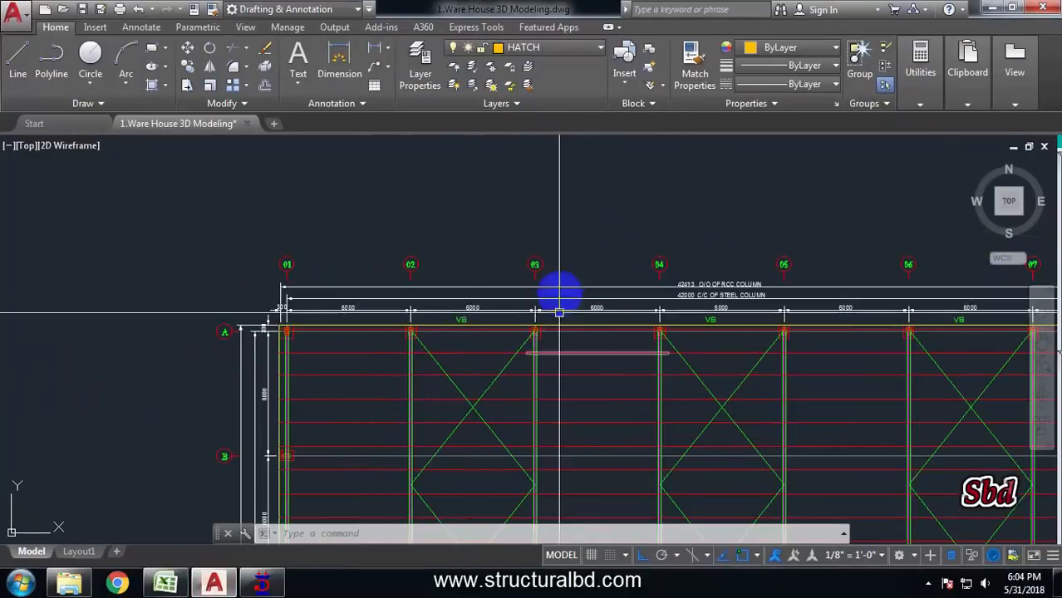
{"action": "scroll", "coordinate": [711, 361], "scroll_direction": "down", "scroll_amount": 2}
{"action": "scroll", "coordinate": [450, 324], "scroll_direction": "down", "scroll_amount": 3}
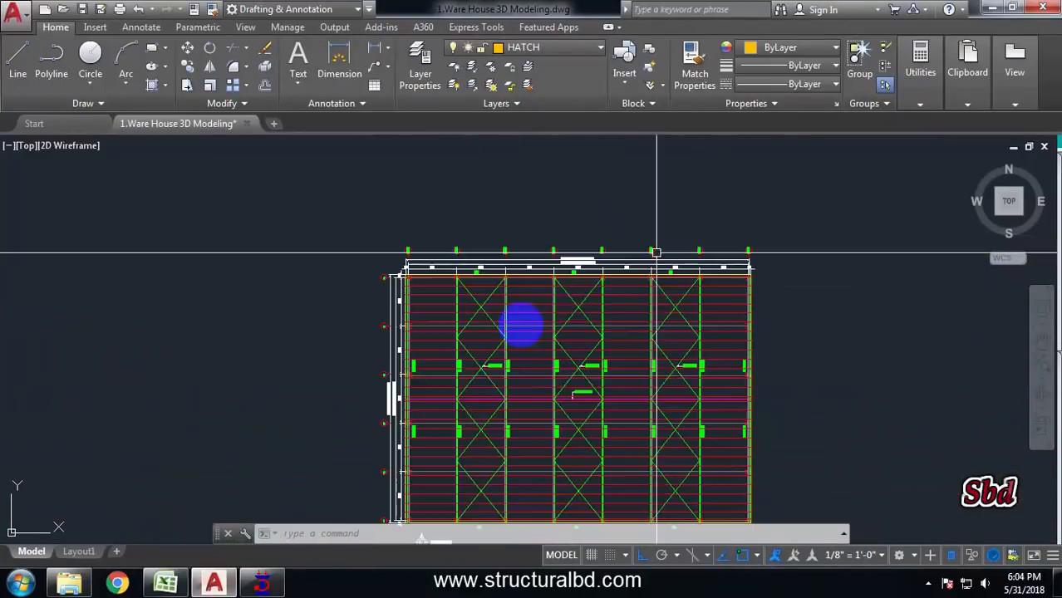
{"action": "left_click", "coordinate": [261, 582]}
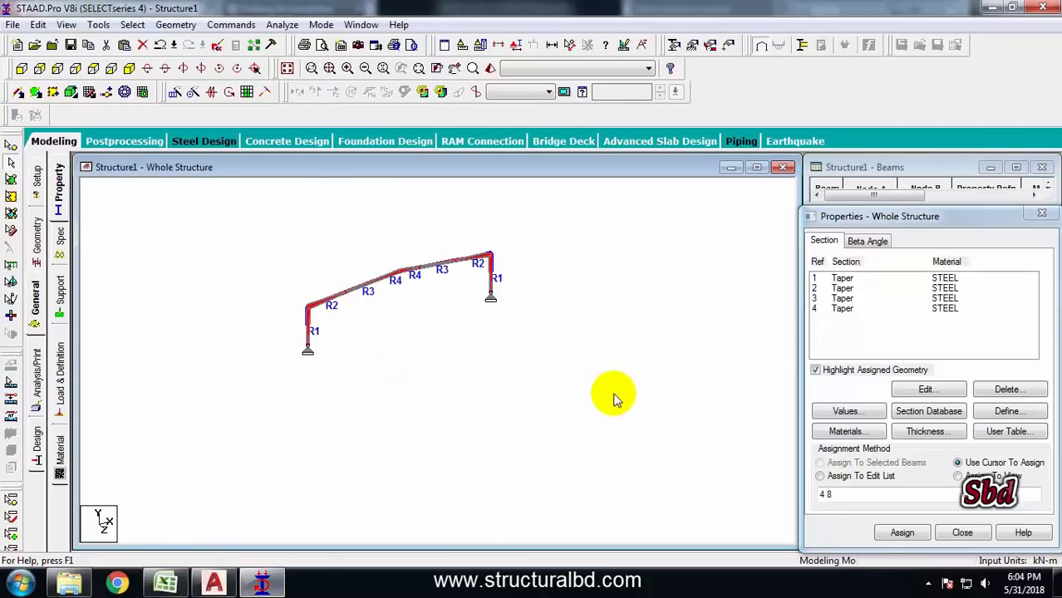
Copy the portal frame 7 times along the global Z direction at 6 m spacing with Translational Repeat
{"action": "left_click", "coordinate": [174, 94]}
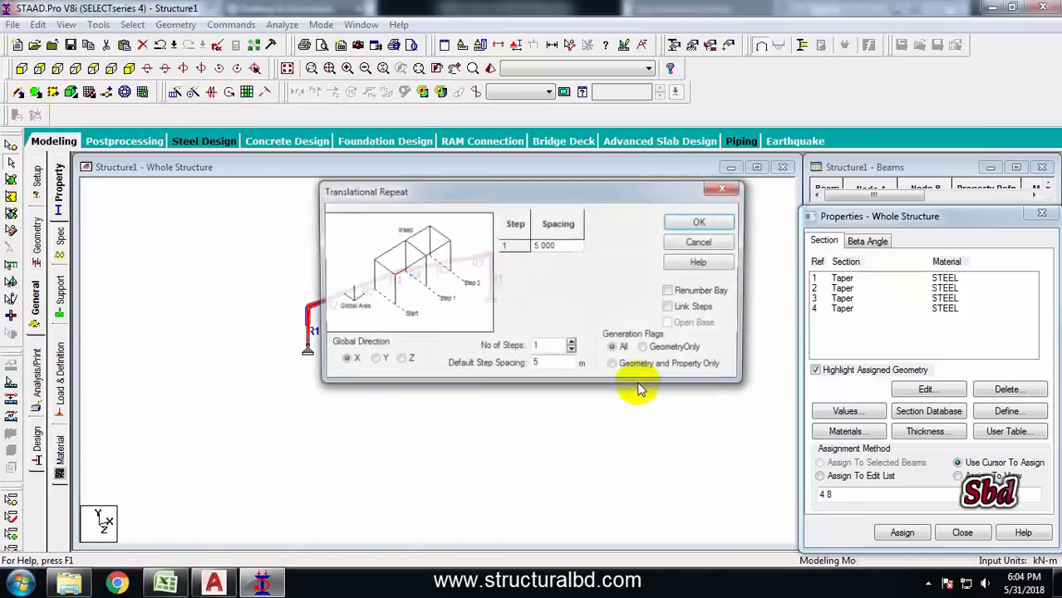
{"action": "left_click", "coordinate": [396, 360]}
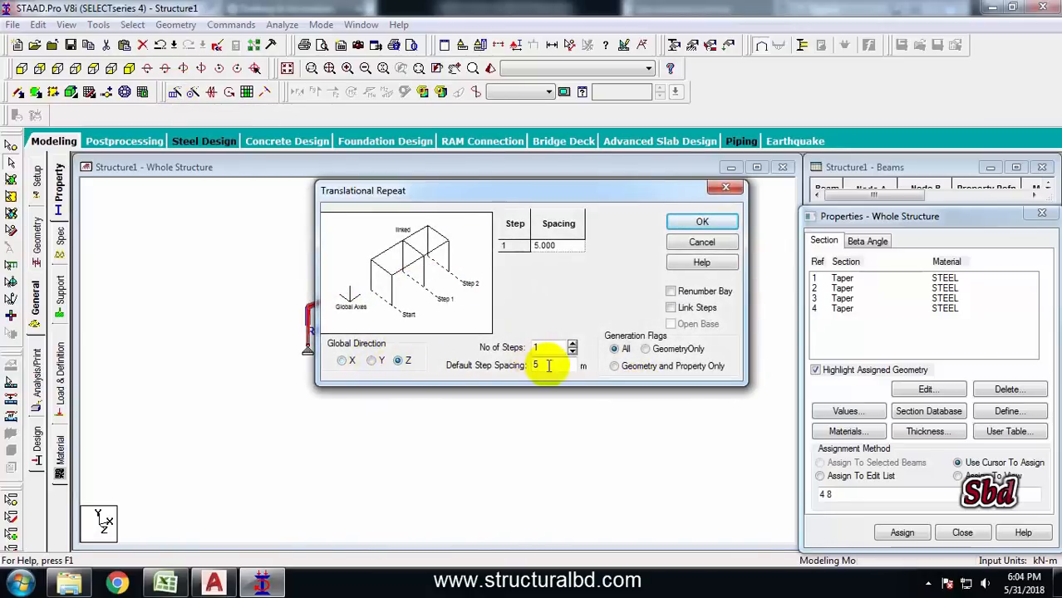
{"action": "double_click", "coordinate": [554, 348]}
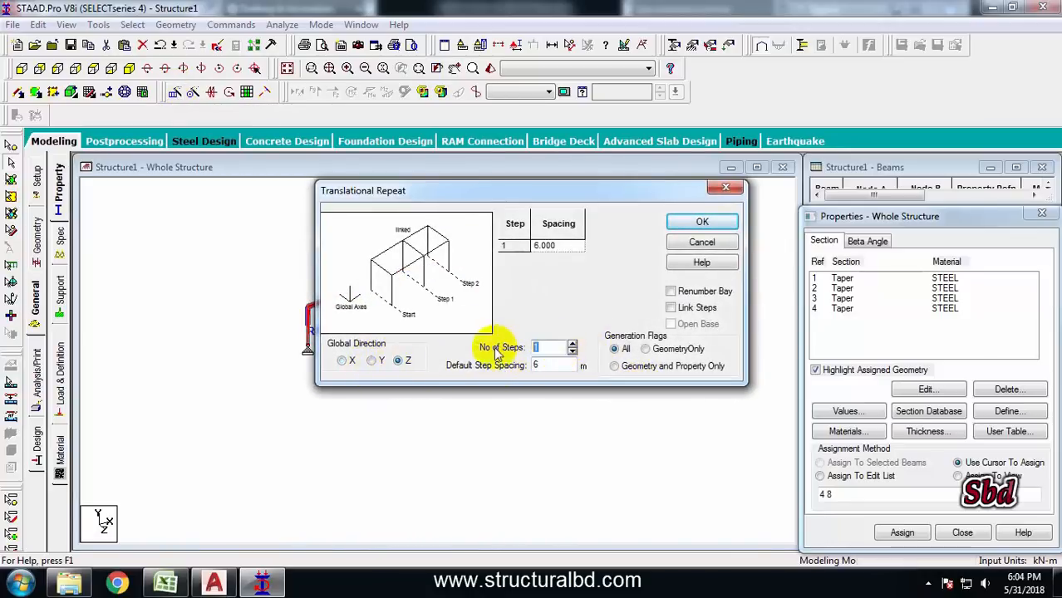
{"action": "type", "text": "7"}
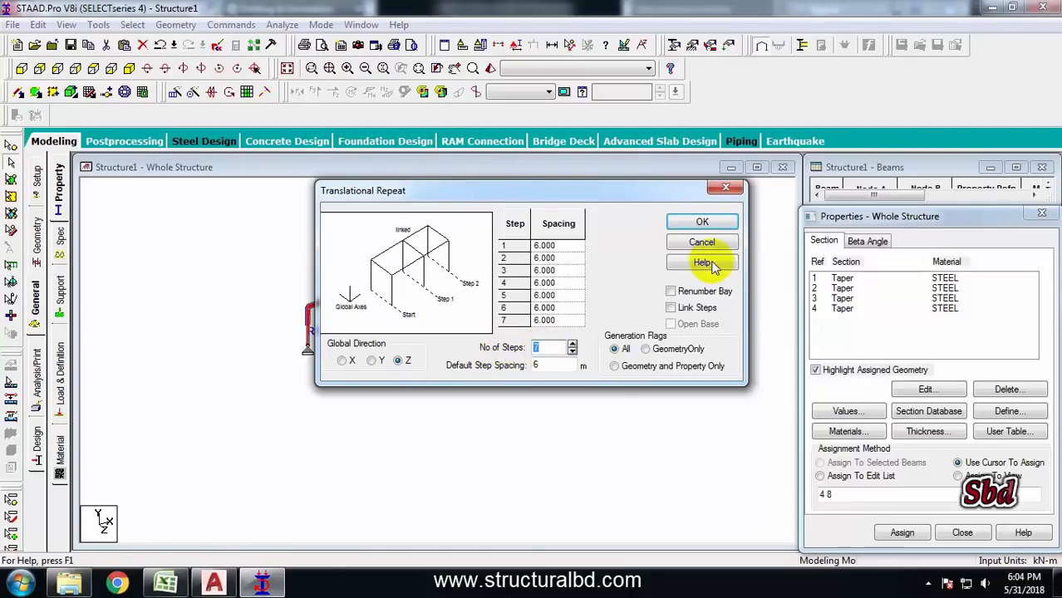
{"action": "left_click", "coordinate": [702, 225]}
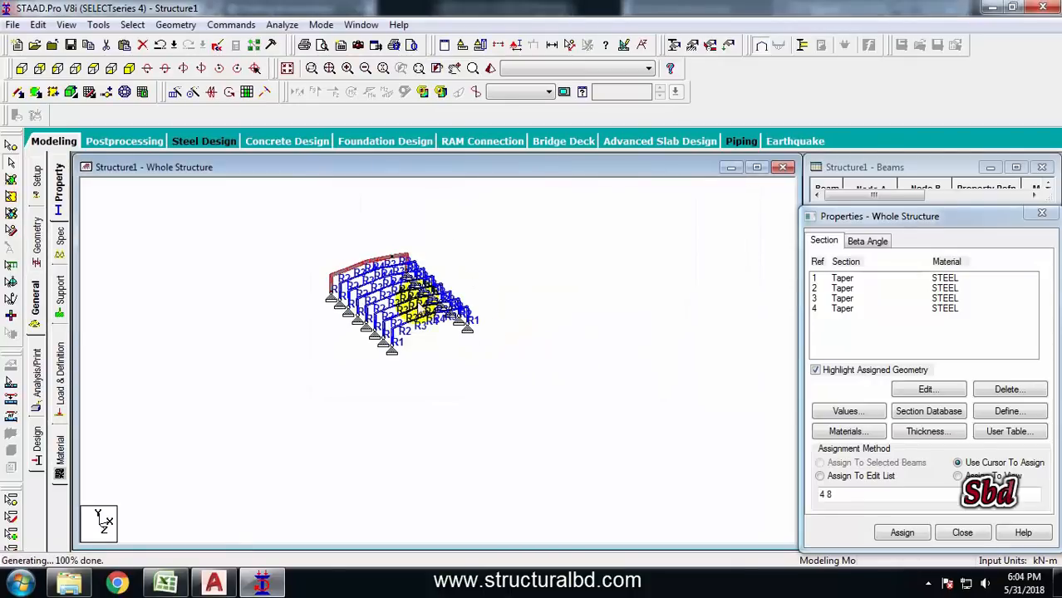
Inspect the repeated frames from the plan and isometric views
{"action": "left_click", "coordinate": [93, 68]}
{"action": "left_click_drag", "start_coordinate": [577, 259], "coordinate": [517, 244]}
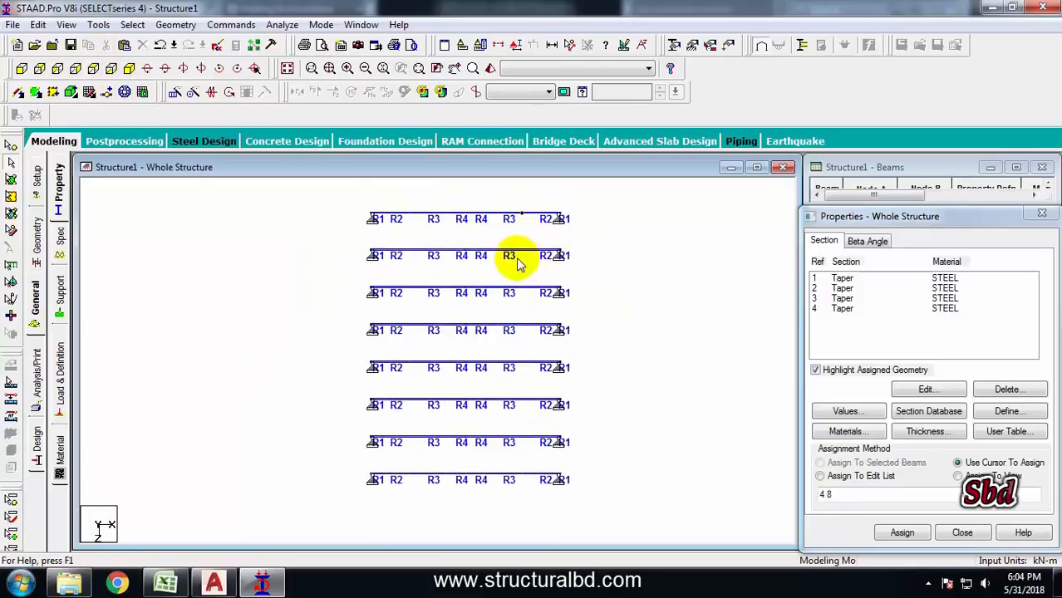
{"action": "left_click", "coordinate": [519, 449]}
{"action": "middle_click_drag", "start_coordinate": [259, 249], "coordinate": [259, 310]}
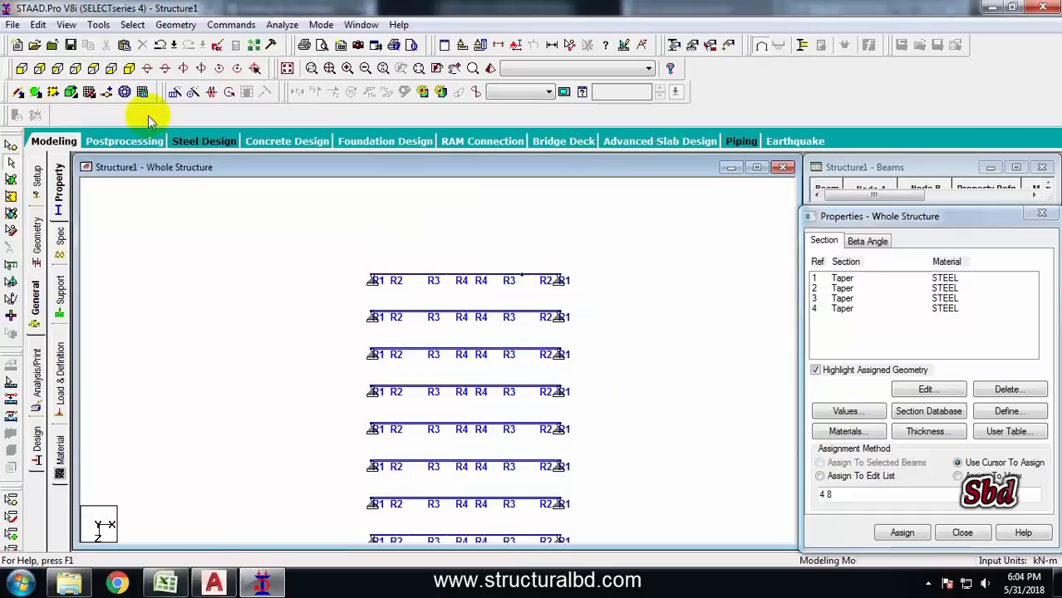
{"action": "left_click", "coordinate": [131, 71]}
{"action": "scroll", "coordinate": [436, 326], "scroll_direction": "down", "scroll_amount": 1}
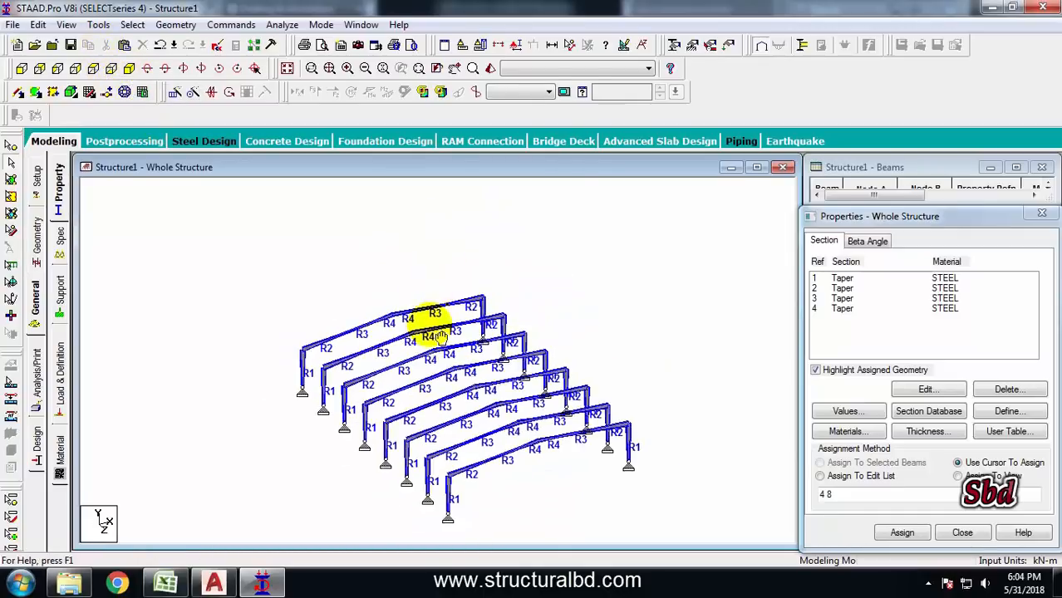
{"action": "middle_click_drag", "start_coordinate": [441, 389], "coordinate": [445, 325]}
{"action": "scroll", "coordinate": [445, 325], "scroll_direction": "up", "scroll_amount": 1}
{"action": "middle_click_drag", "start_coordinate": [658, 319], "coordinate": [637, 318]}
{"action": "middle_click_drag", "start_coordinate": [706, 301], "coordinate": [706, 294]}
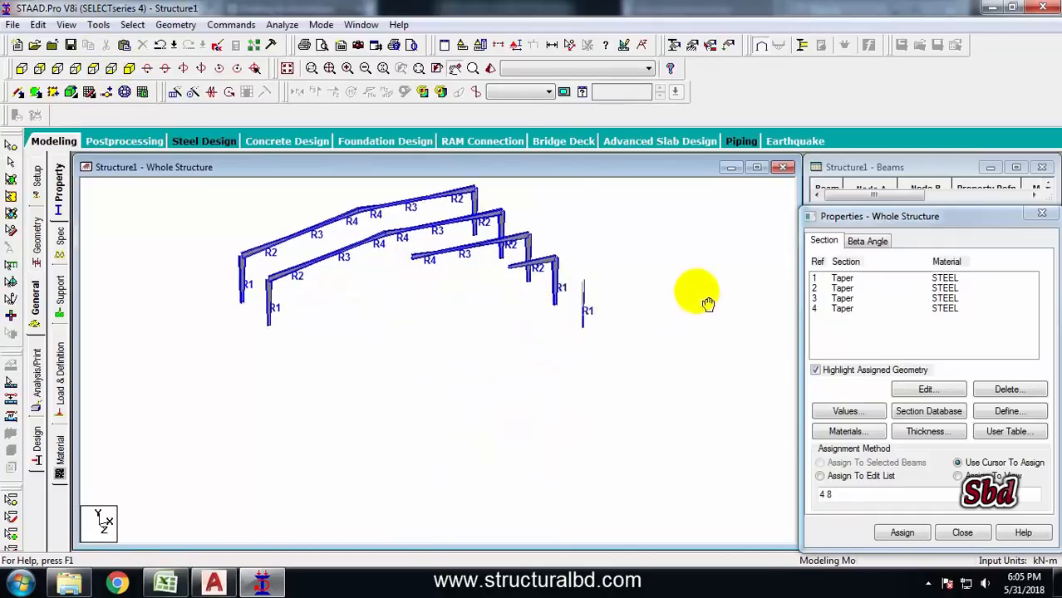
{"action": "left_click", "coordinate": [246, 281]}
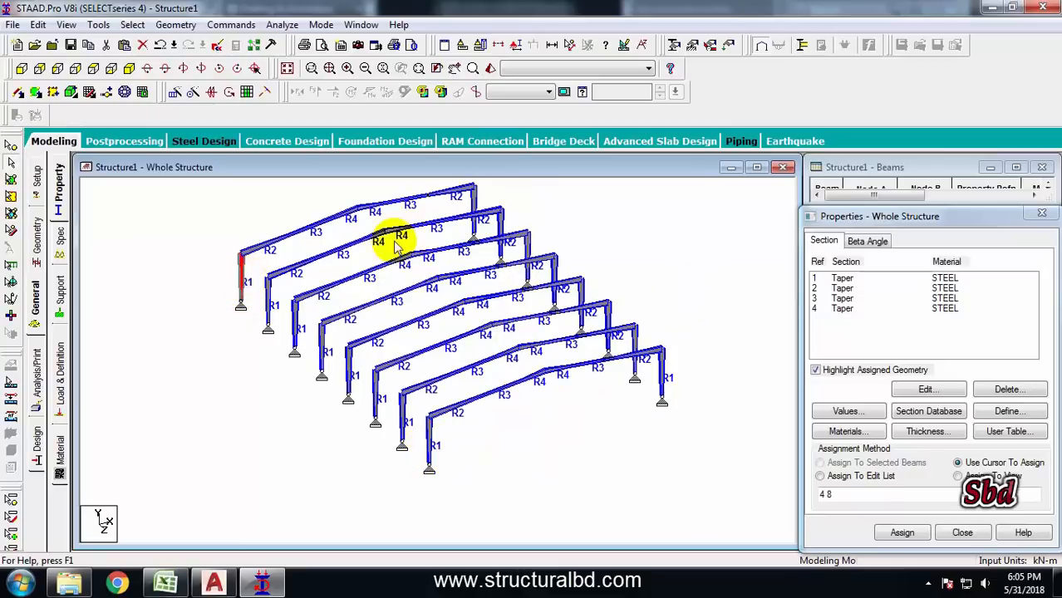
{"action": "middle_click_drag", "start_coordinate": [429, 336], "coordinate": [430, 292]}
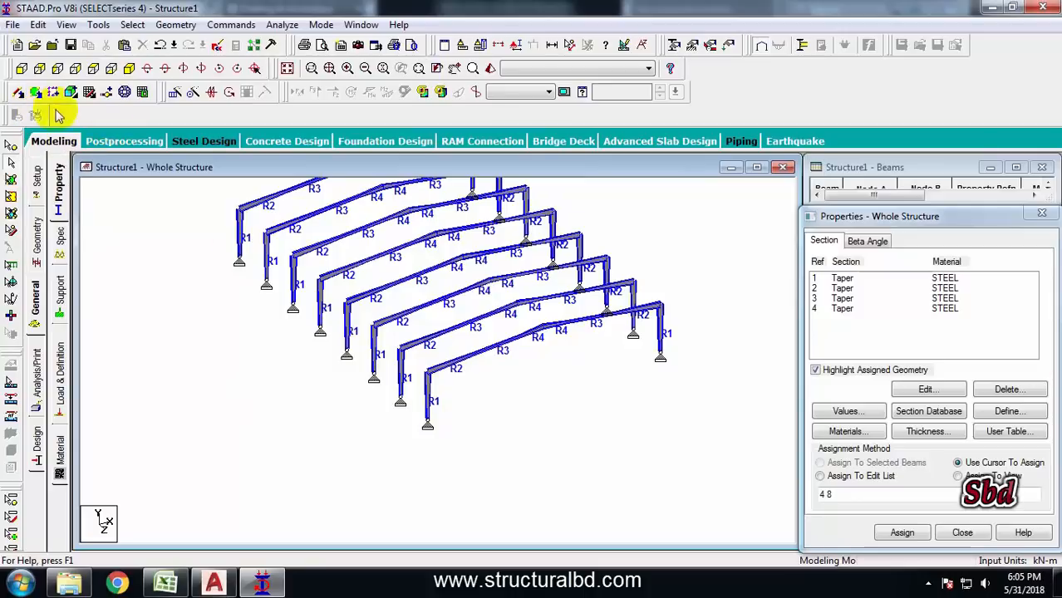
Add a beam joining the two column base nodes of the front frame
{"action": "left_click", "coordinate": [18, 94]}
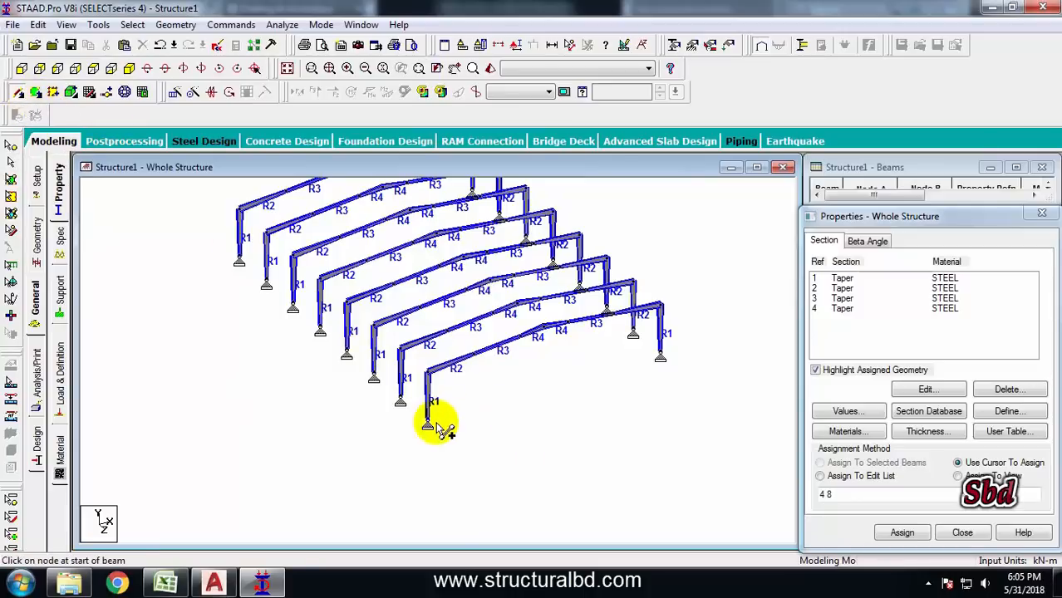
{"action": "left_click", "coordinate": [427, 416]}
{"action": "left_click", "coordinate": [661, 352]}
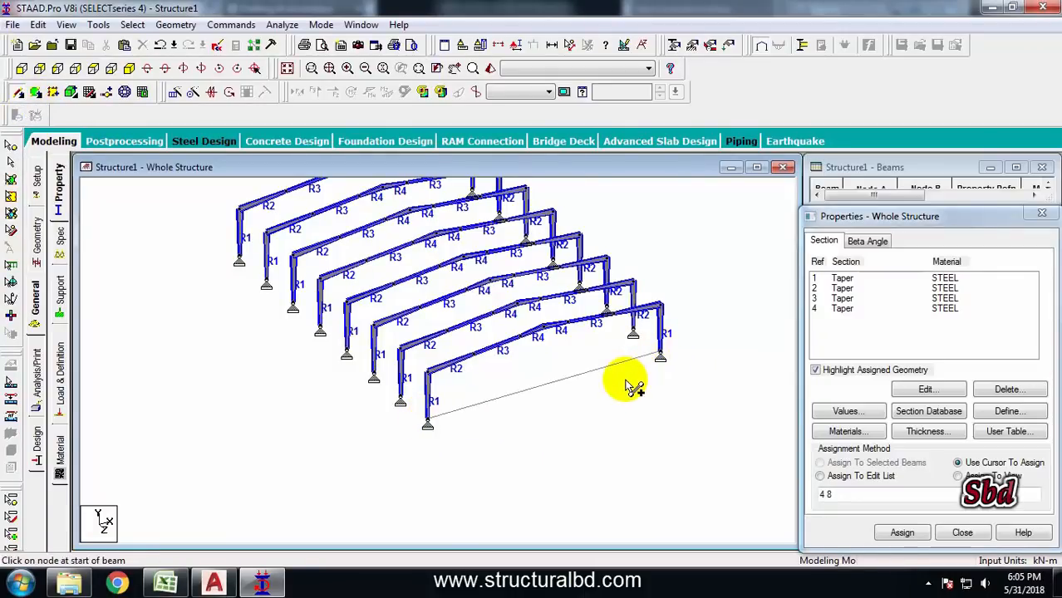
{"action": "left_click", "coordinate": [520, 392]}
Review the gable-end section at grids A and B in the AutoCAD drawing, then return to STAAD.Pro
{"action": "left_click", "coordinate": [217, 583]}
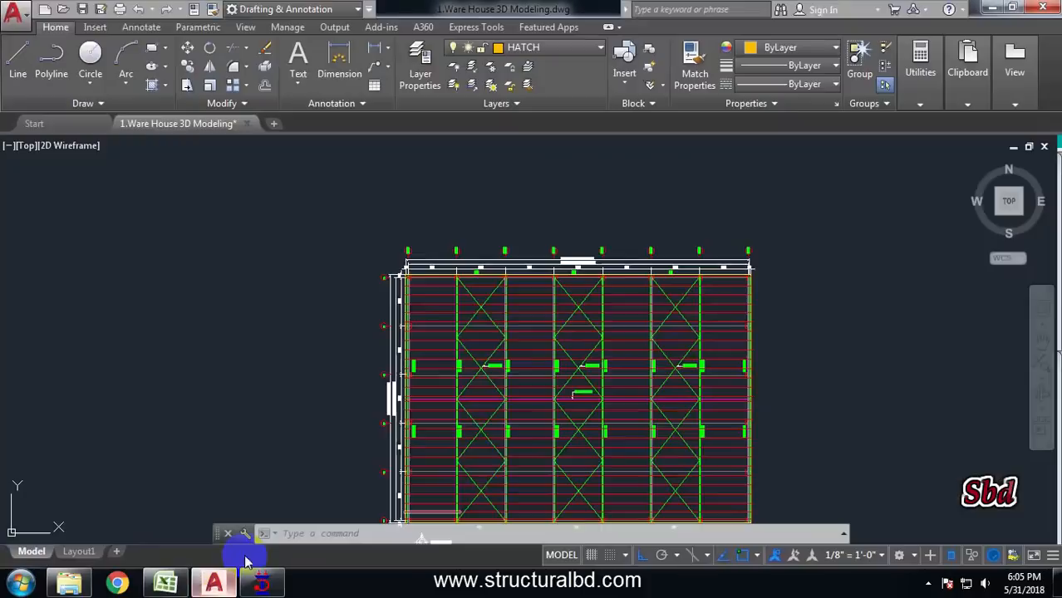
{"action": "scroll", "coordinate": [498, 264], "scroll_direction": "down", "scroll_amount": 4}
{"action": "middle_click_drag", "start_coordinate": [551, 184], "coordinate": [534, 333]}
{"action": "scroll", "coordinate": [523, 328], "scroll_direction": "up", "scroll_amount": 4}
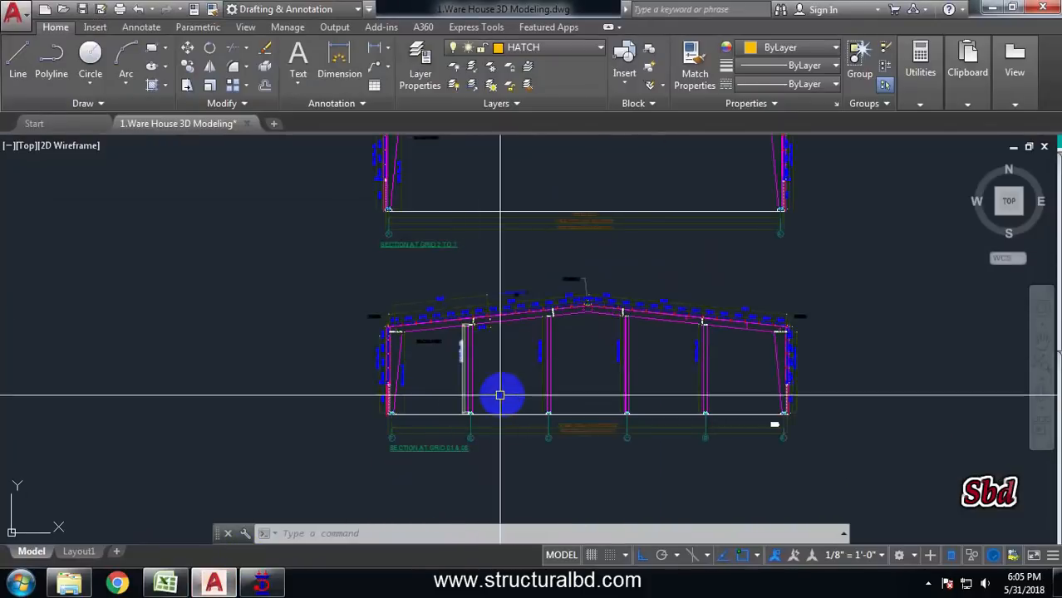
{"action": "left_click", "coordinate": [262, 584]}
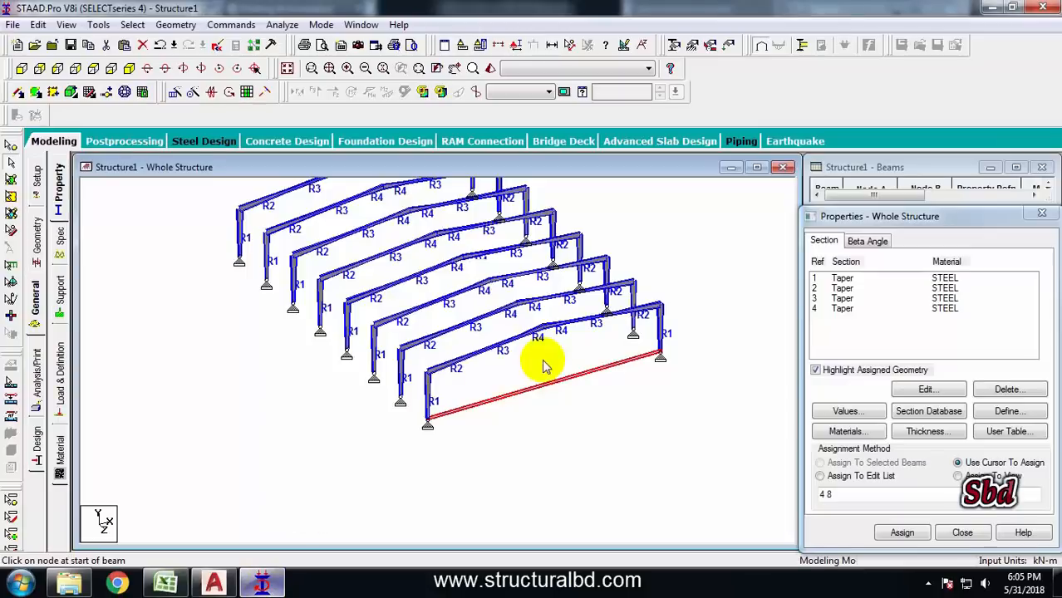
Insert 4 equally spaced nodes into the new base beam of the front frame
{"action": "left_click", "coordinate": [107, 94]}
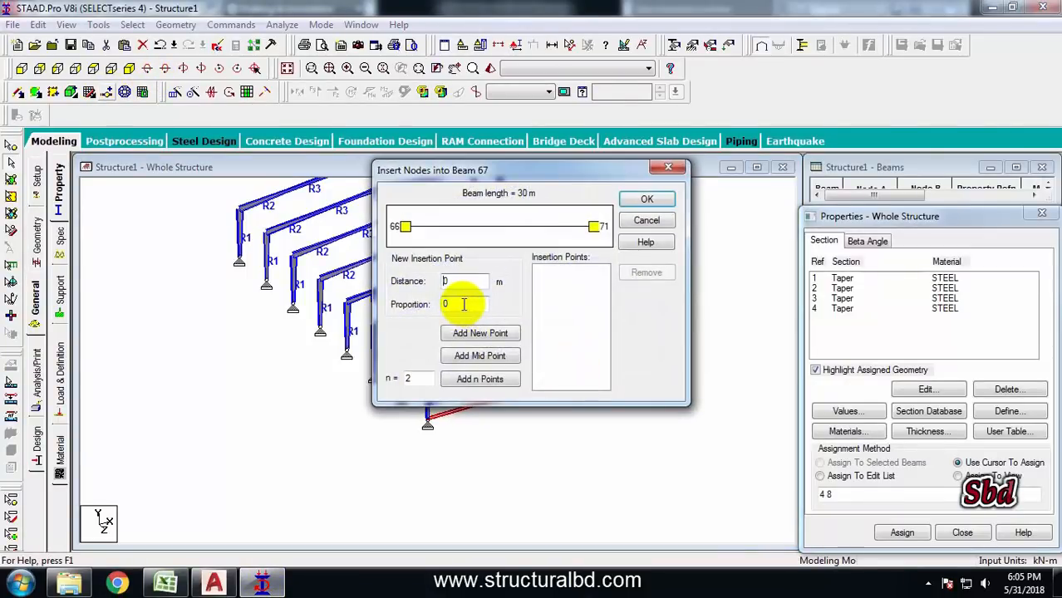
{"action": "left_click_drag", "start_coordinate": [419, 378], "coordinate": [363, 371]}
{"action": "type", "text": "4"}
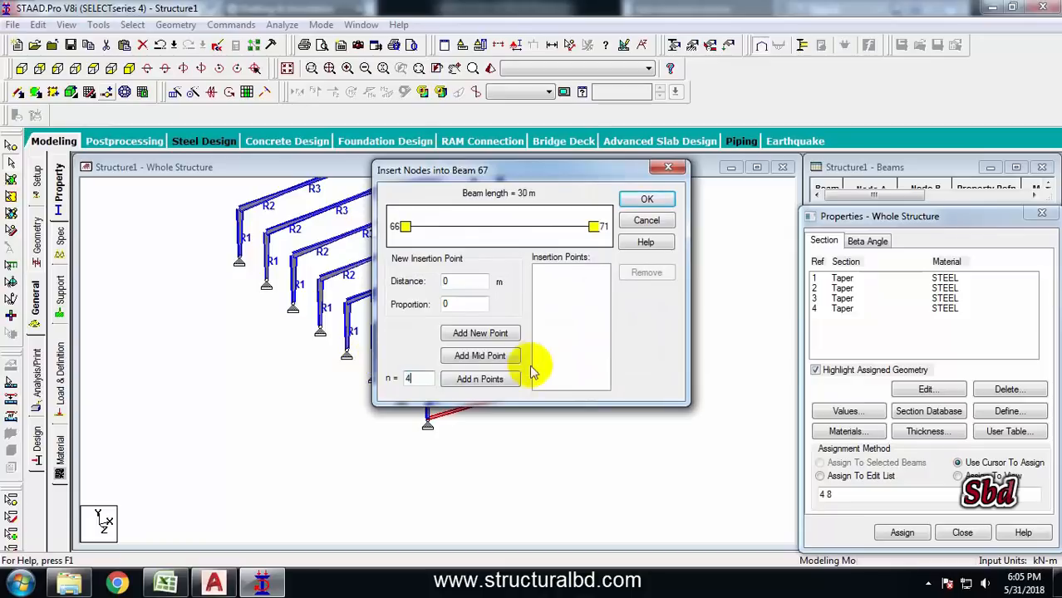
{"action": "left_click", "coordinate": [482, 380]}
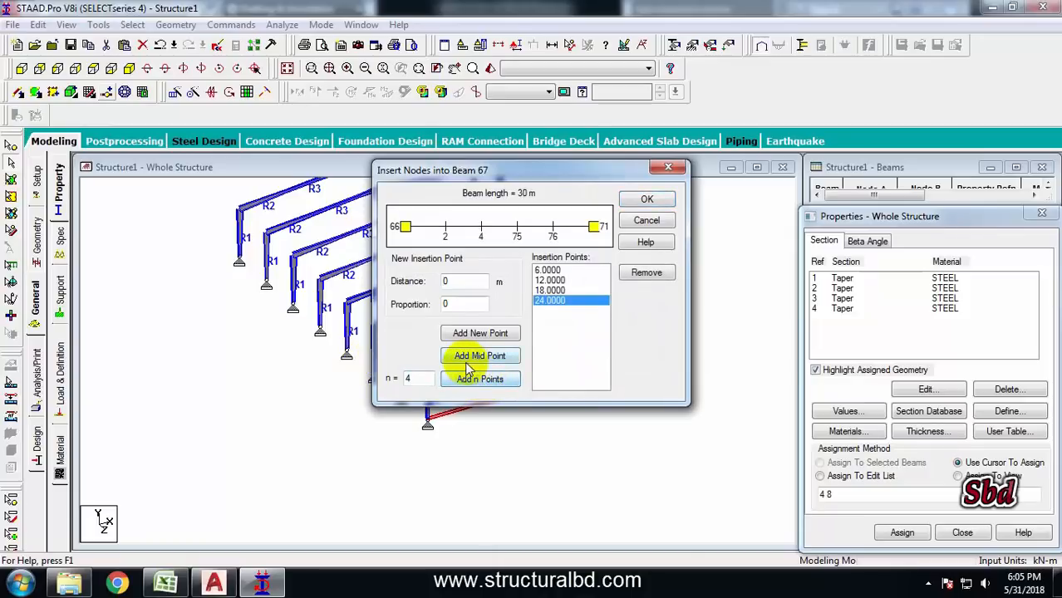
{"action": "left_click", "coordinate": [648, 202]}
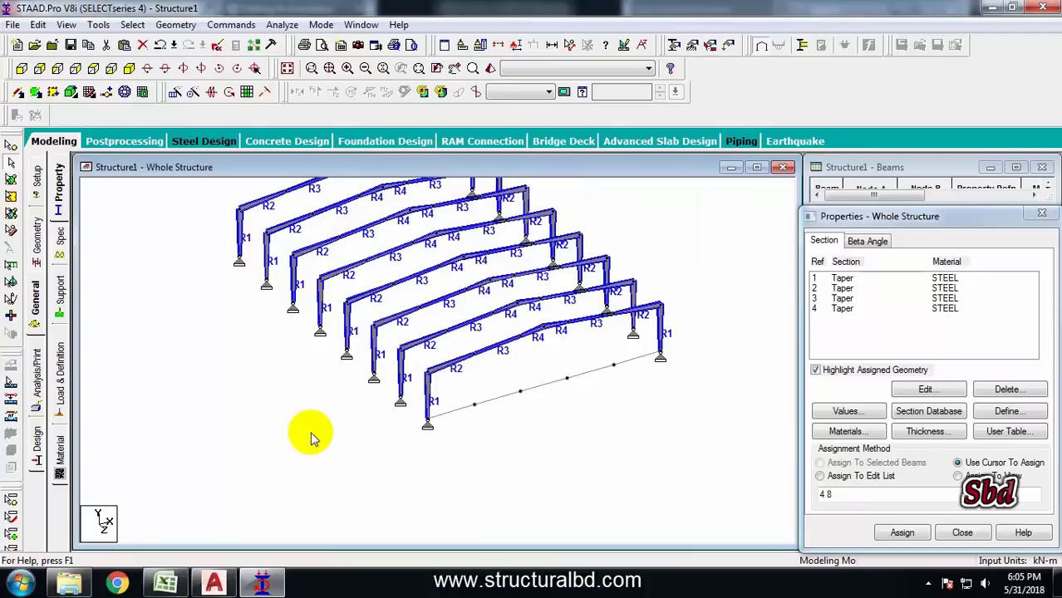
Select the four inserted nodes and repeat them once 8 m in the global Y direction to create gable posts
{"action": "left_click", "coordinate": [10, 148]}
{"action": "left_click_drag", "start_coordinate": [462, 378], "coordinate": [555, 437]}
{"action": "left_click_drag", "start_coordinate": [558, 361], "coordinate": [648, 396], "text": "ctrl"}
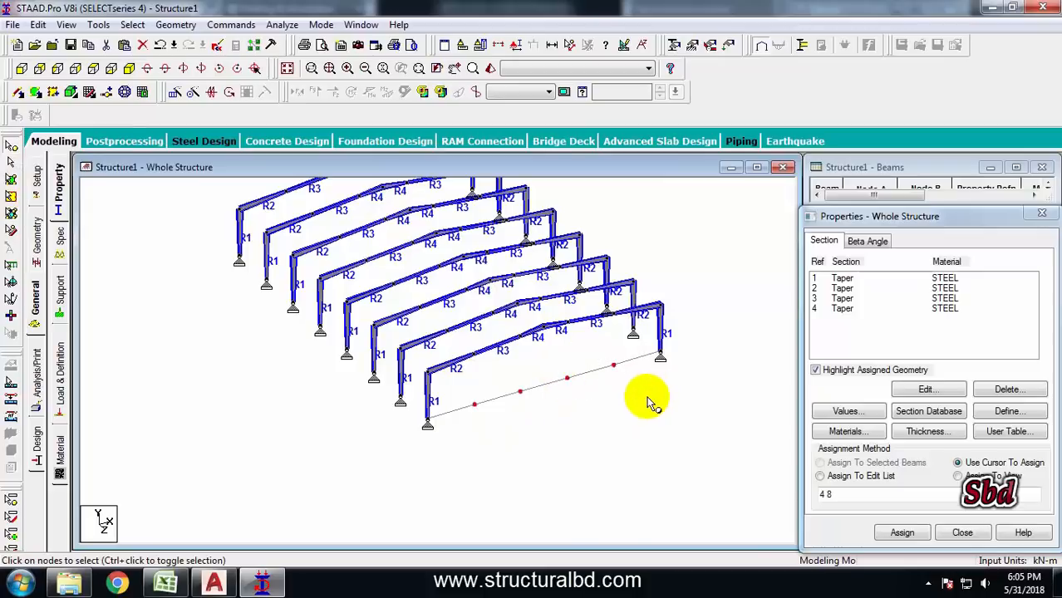
{"action": "left_click", "coordinate": [174, 93]}
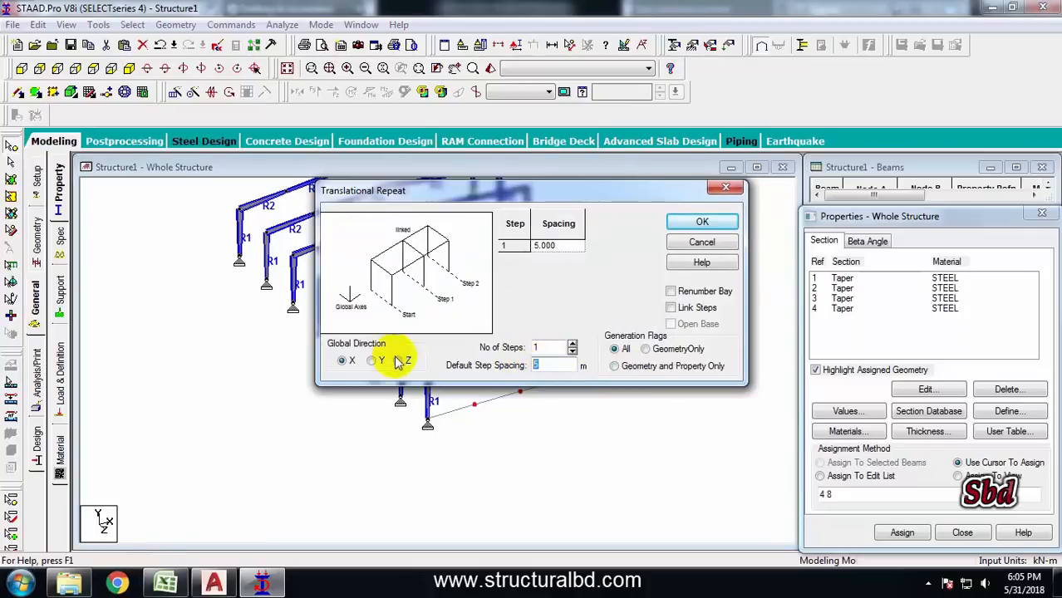
{"action": "left_click", "coordinate": [372, 362]}
{"action": "left_click_drag", "start_coordinate": [569, 366], "coordinate": [517, 365]}
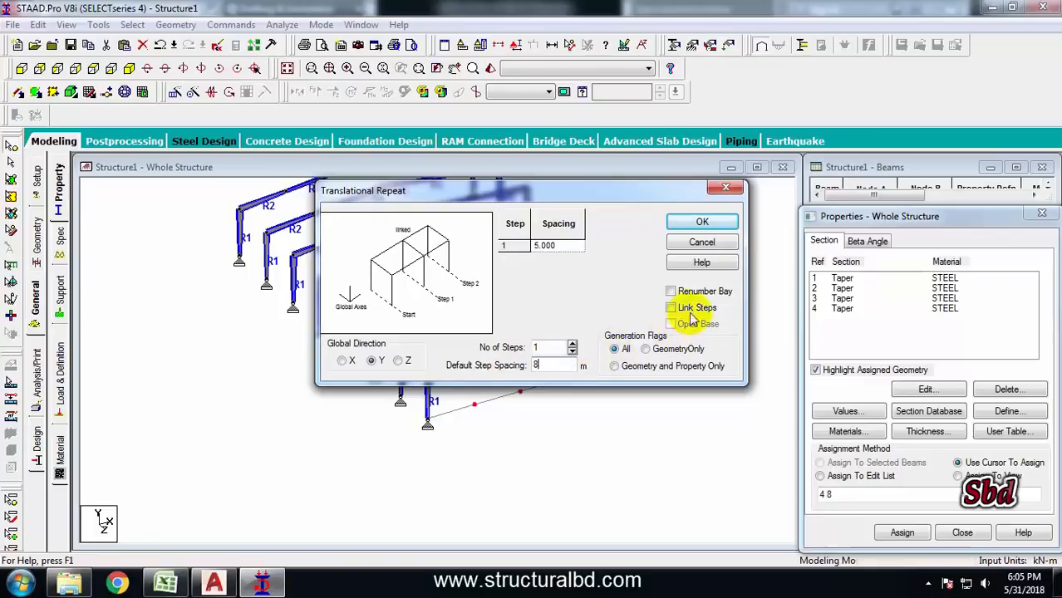
{"action": "left_click", "coordinate": [702, 222]}
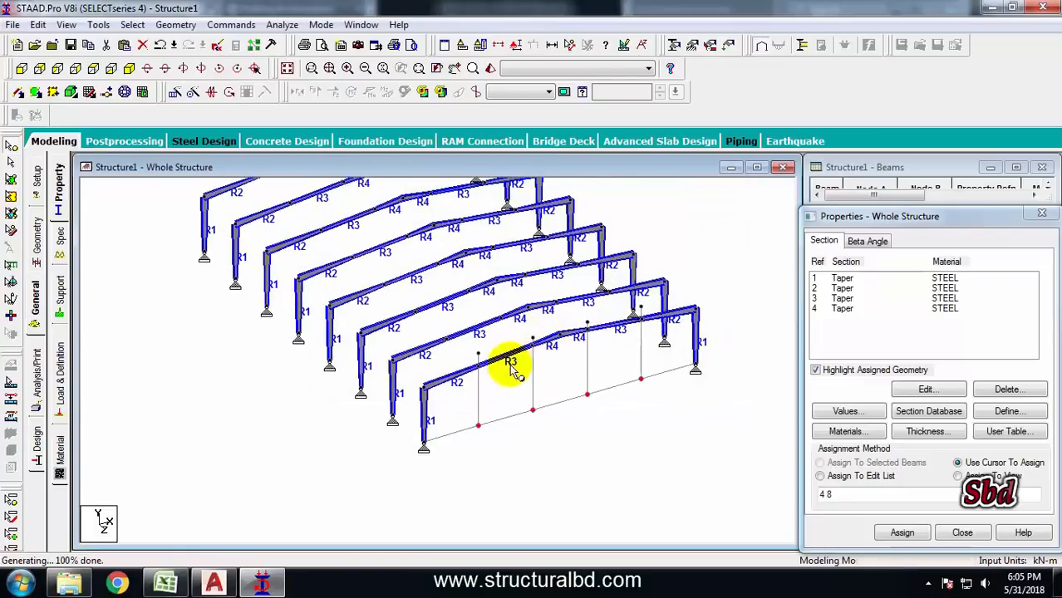
Select the front frame's rafters and the new gable posts and intersect the selected members with 0 m tolerance
{"action": "left_click", "coordinate": [12, 165]}
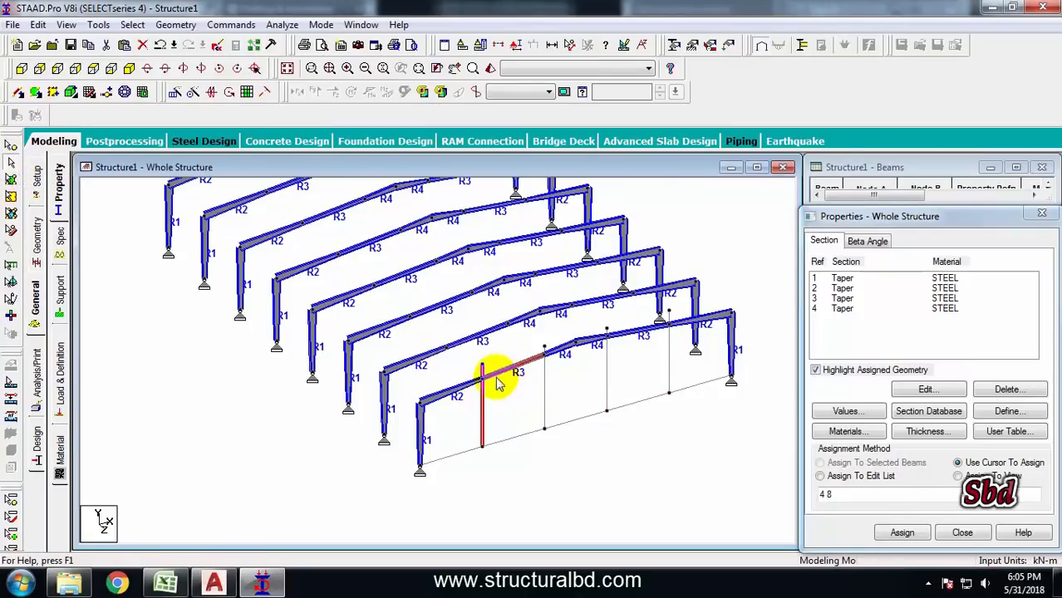
{"action": "left_click", "coordinate": [466, 385], "text": "ctrl"}
{"action": "left_click", "coordinate": [561, 351], "text": "ctrl"}
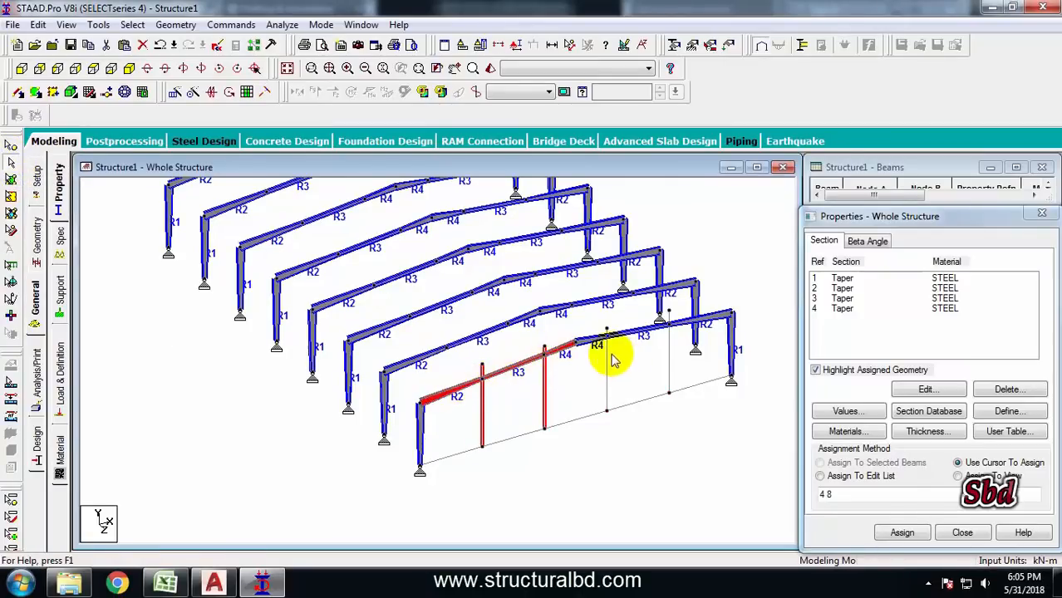
{"action": "left_click", "coordinate": [669, 358], "text": "ctrl"}
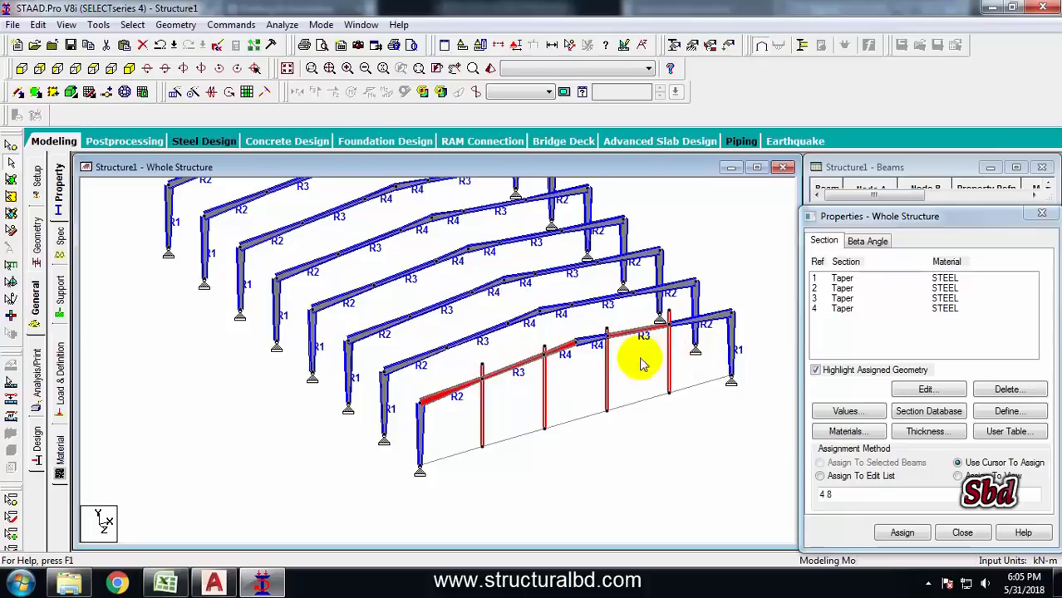
{"action": "left_click", "coordinate": [594, 339], "text": "ctrl"}
{"action": "scroll", "coordinate": [584, 375], "scroll_direction": "up", "scroll_amount": 2}
{"action": "scroll", "coordinate": [552, 376], "scroll_direction": "down", "scroll_amount": 1}
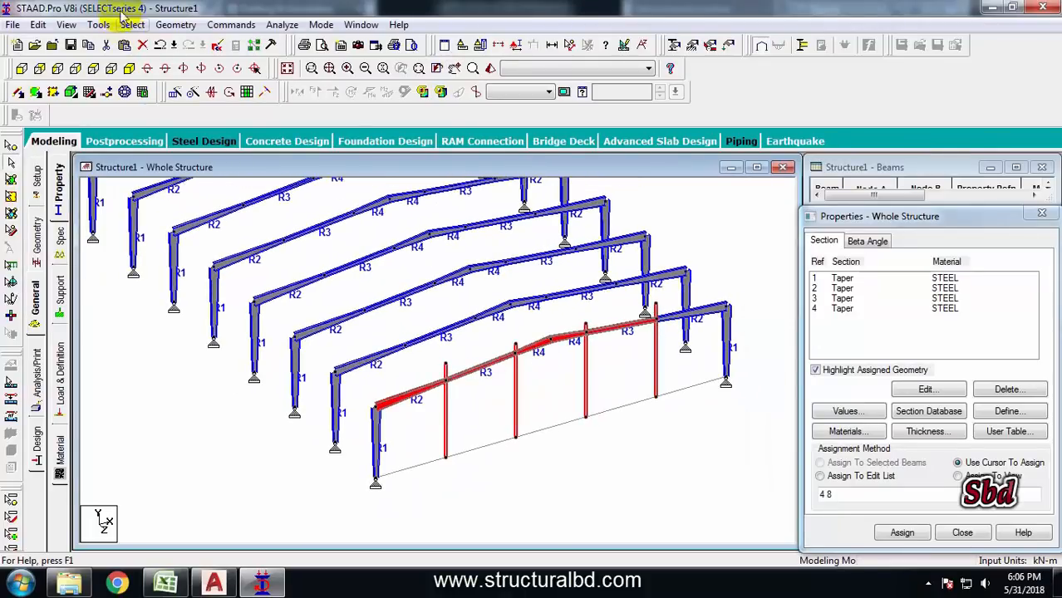
{"action": "left_click", "coordinate": [175, 25]}
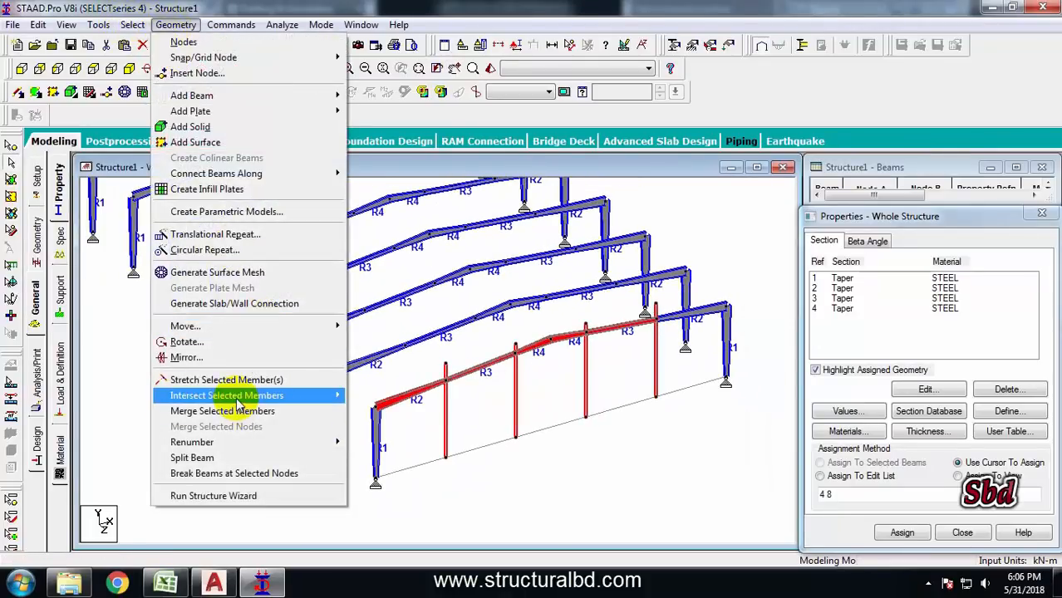
{"action": "mouse_move", "coordinate": [239, 400]}
{"action": "left_click", "coordinate": [379, 396]}
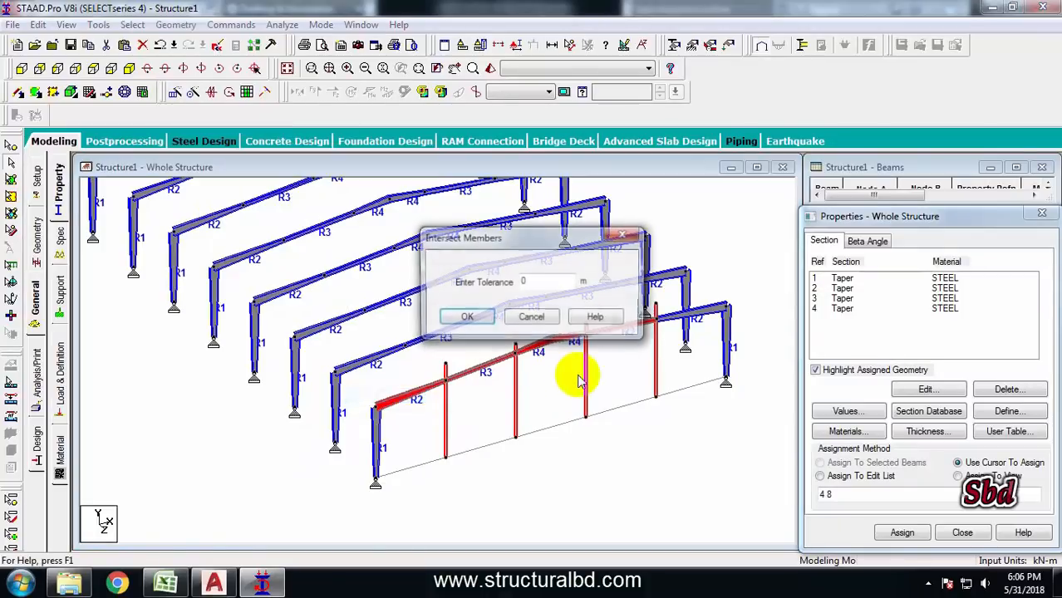
{"action": "left_click", "coordinate": [470, 317]}
Check the front rafter members at the gable post junctions
{"action": "left_click", "coordinate": [581, 330]}
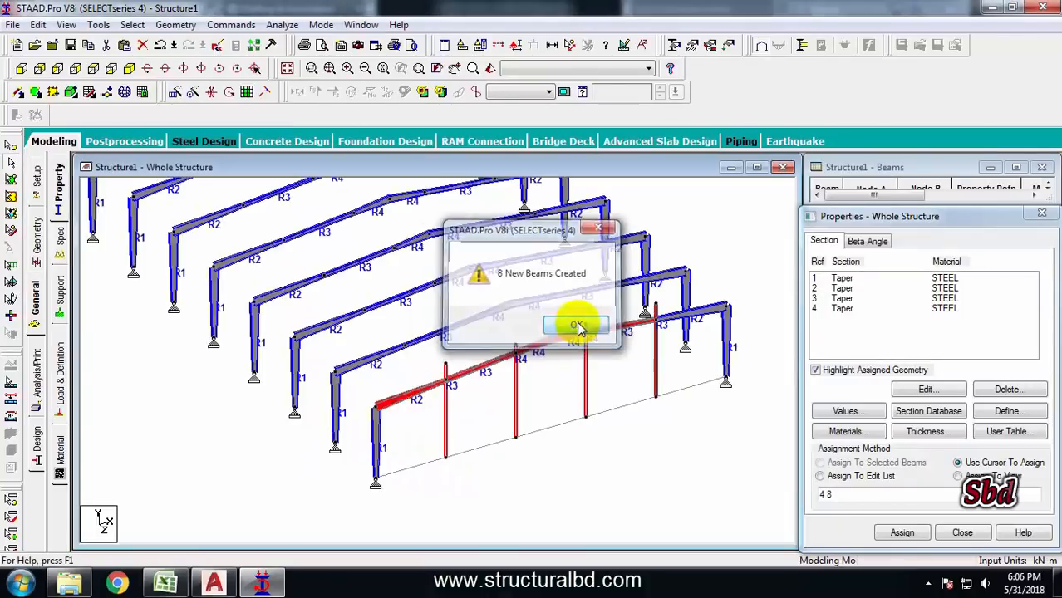
{"action": "left_click", "coordinate": [446, 367]}
{"action": "scroll", "coordinate": [522, 358], "scroll_direction": "up", "scroll_amount": 2}
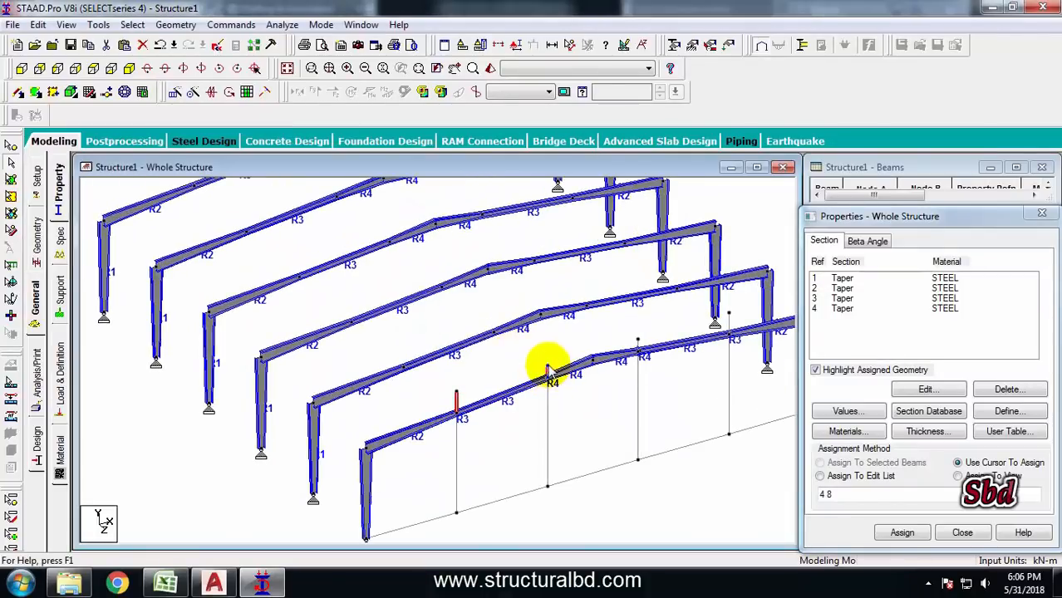
Delete the four gable post segments that project above the front frame's rafters
{"action": "left_click", "coordinate": [547, 370]}
{"action": "left_click", "coordinate": [640, 341]}
{"action": "key", "text": "Delete"}
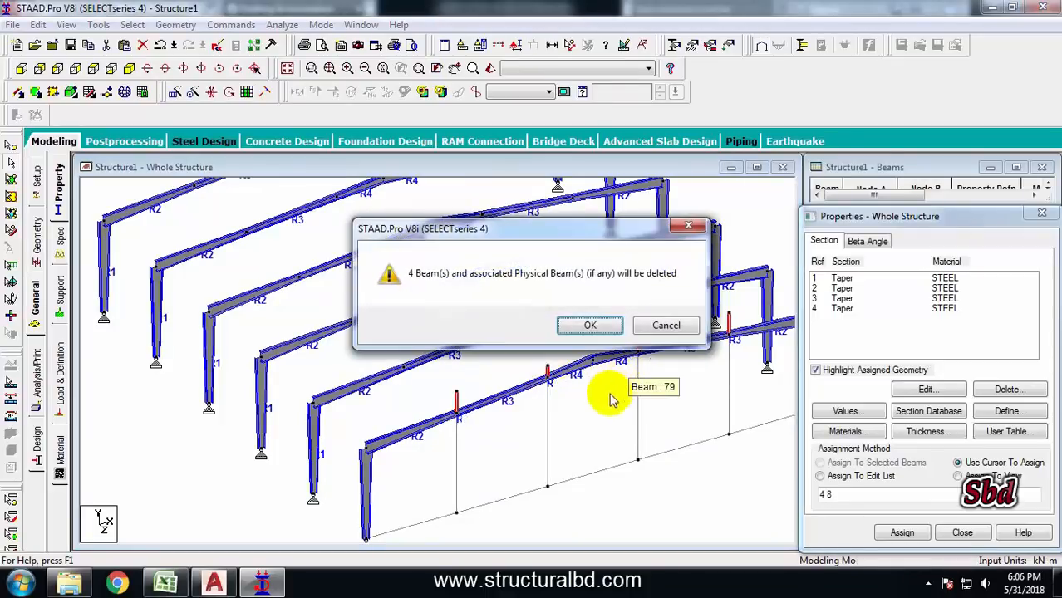
{"action": "left_click", "coordinate": [581, 328]}
{"action": "left_click", "coordinate": [584, 325]}
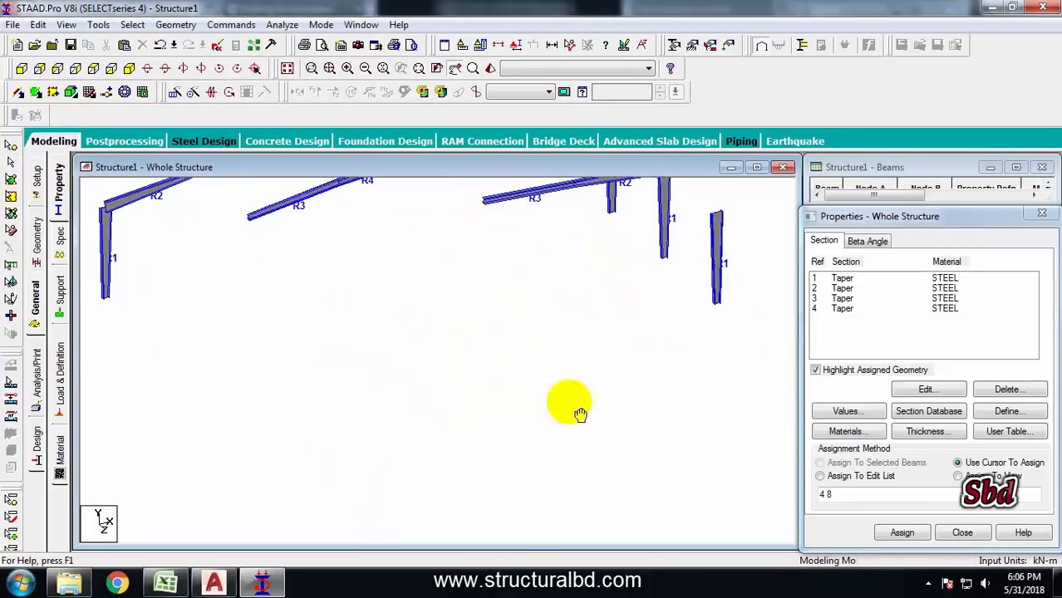
Select all segments of the front frame's base beam and delete them
{"action": "left_click", "coordinate": [408, 411]}
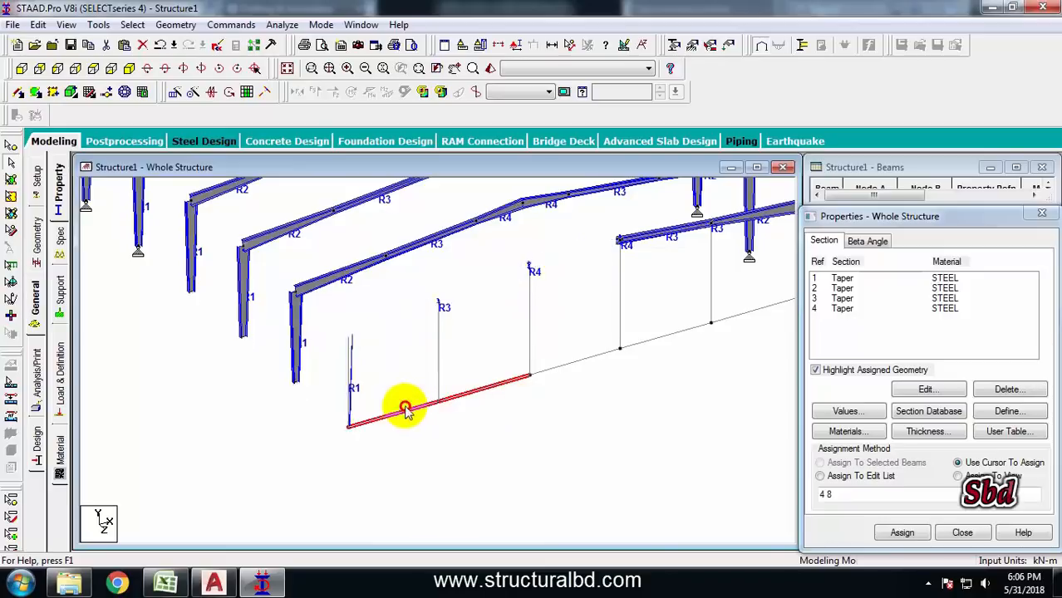
{"action": "left_click", "coordinate": [582, 359]}
{"action": "left_click", "coordinate": [669, 334]}
{"action": "middle_click_drag", "start_coordinate": [719, 353], "coordinate": [600, 356]}
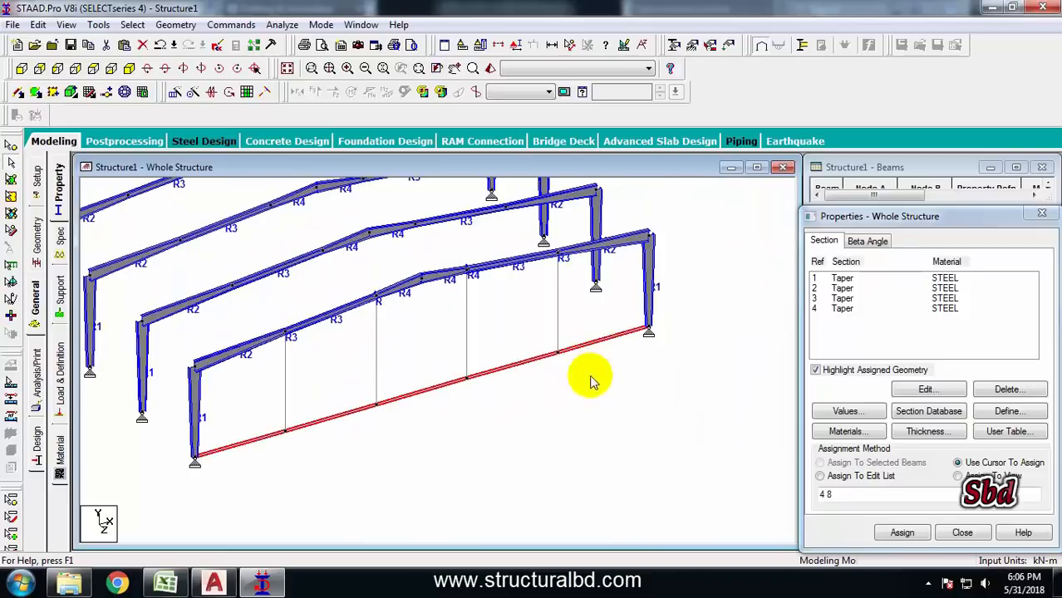
{"action": "key", "text": "Delete"}
{"action": "left_click", "coordinate": [591, 326]}
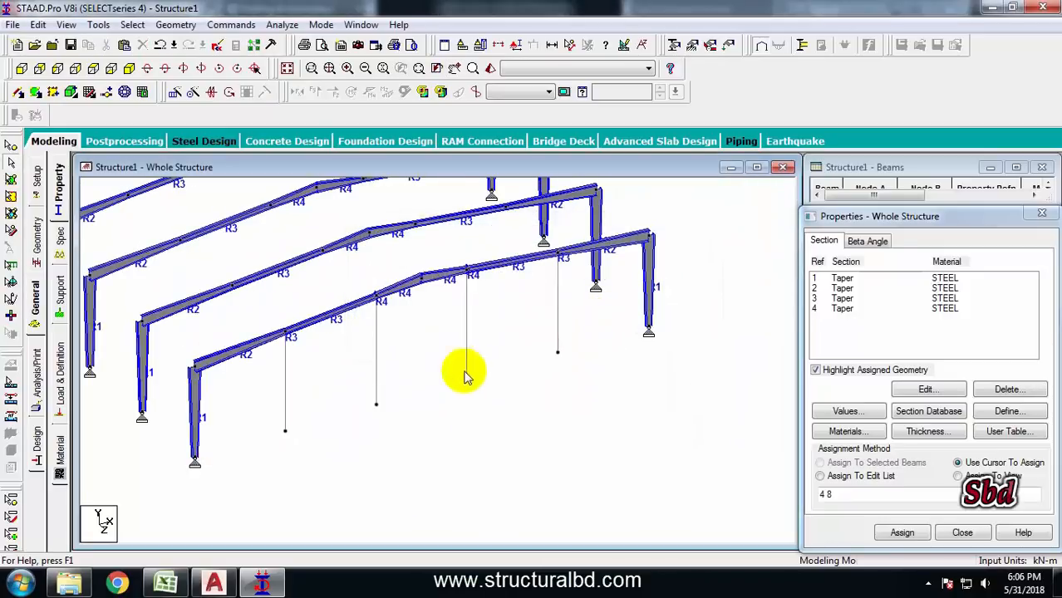
Assign Support 2 to the bottom nodes of the four gable posts
{"action": "middle_click_drag", "start_coordinate": [462, 367], "coordinate": [438, 373]}
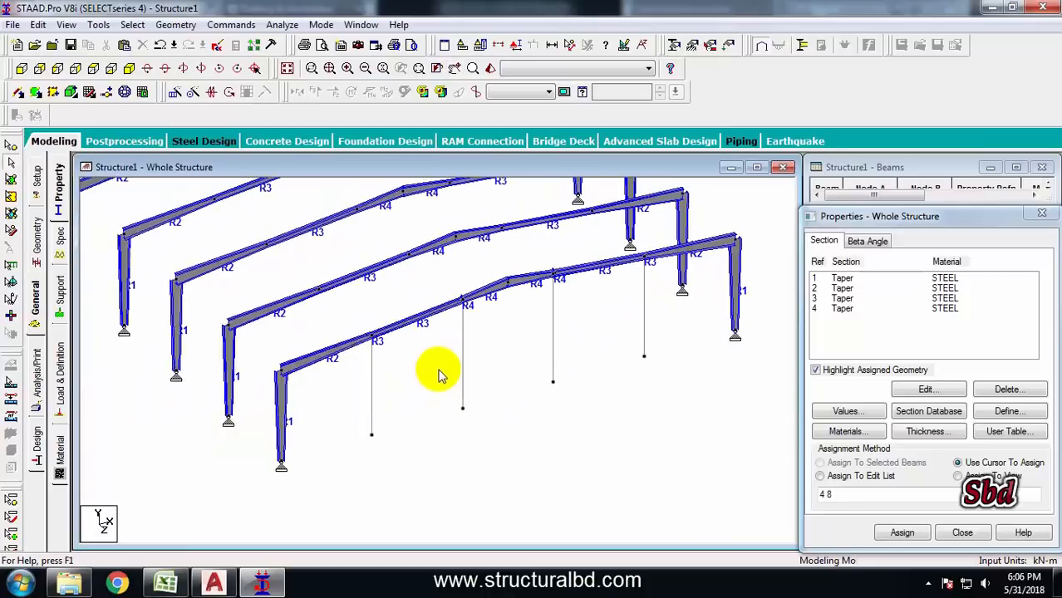
{"action": "left_click", "coordinate": [646, 319]}
{"action": "scroll", "coordinate": [638, 414], "scroll_direction": "down", "scroll_amount": 1}
{"action": "middle_click_drag", "start_coordinate": [642, 419], "coordinate": [633, 414]}
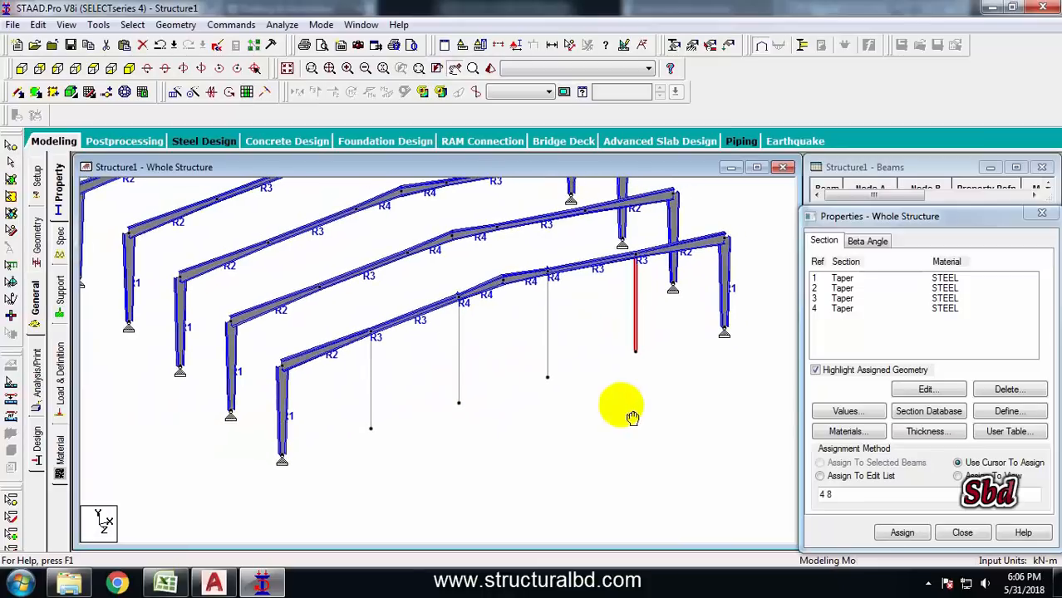
{"action": "left_click", "coordinate": [632, 417]}
{"action": "left_click", "coordinate": [70, 285]}
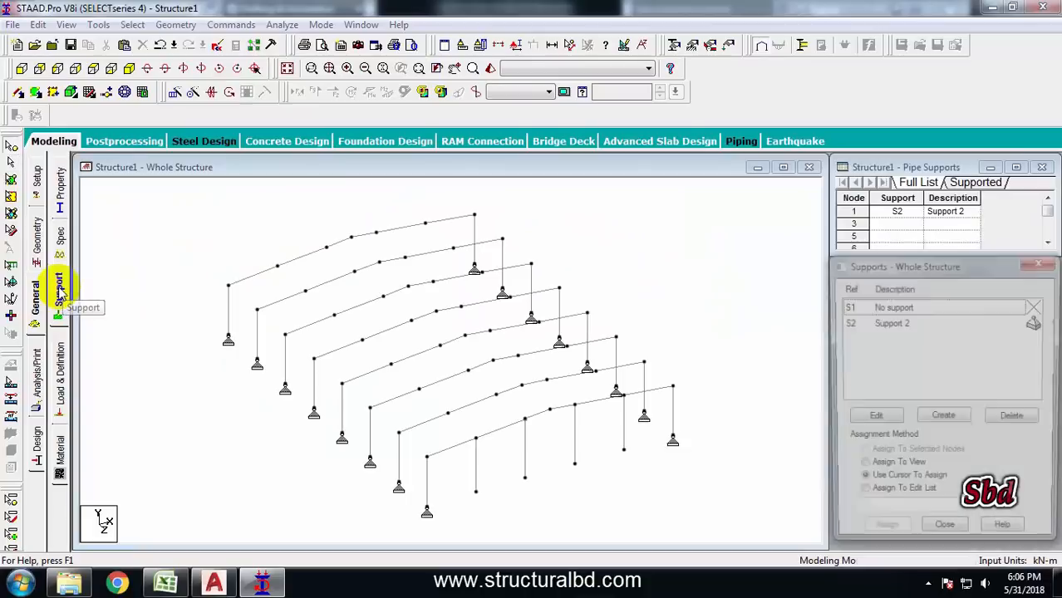
{"action": "left_click", "coordinate": [886, 323]}
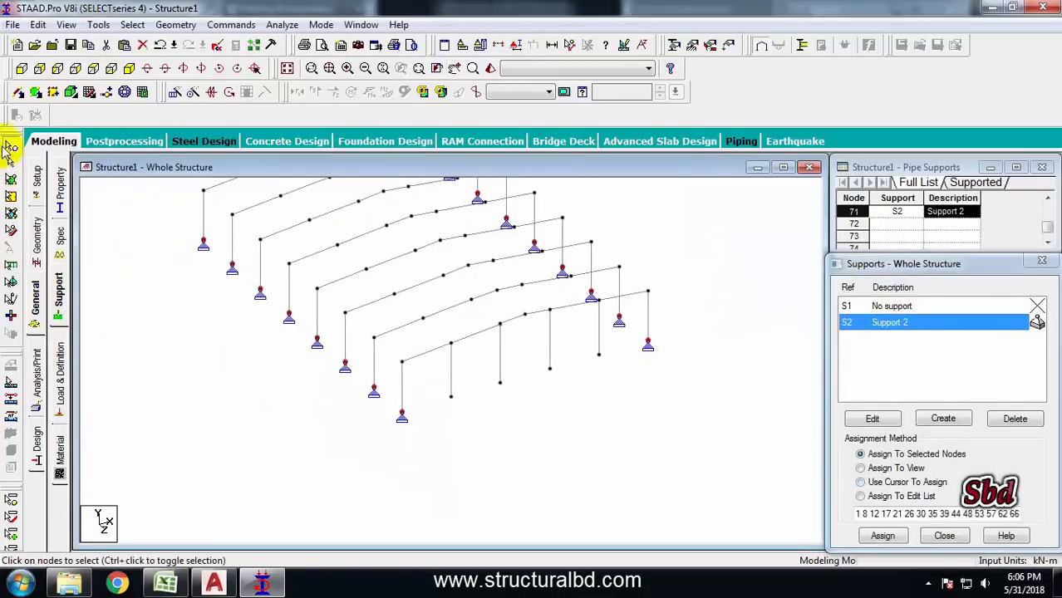
{"action": "left_click", "coordinate": [450, 395], "text": "ctrl"}
{"action": "left_click", "coordinate": [500, 382], "text": "ctrl"}
{"action": "left_click", "coordinate": [549, 368], "text": "ctrl"}
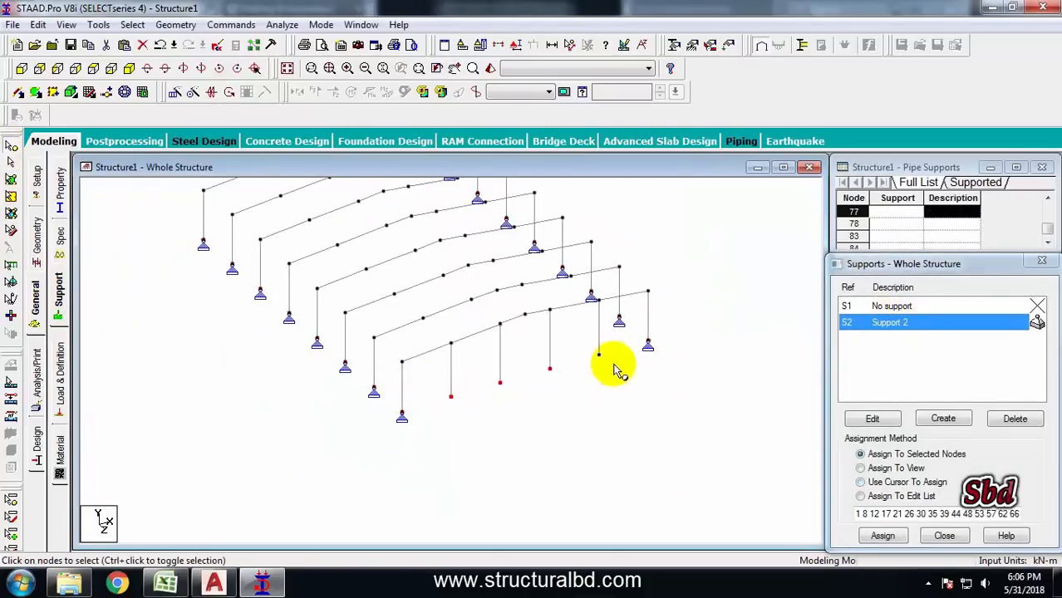
{"action": "left_click", "coordinate": [599, 354], "text": "ctrl"}
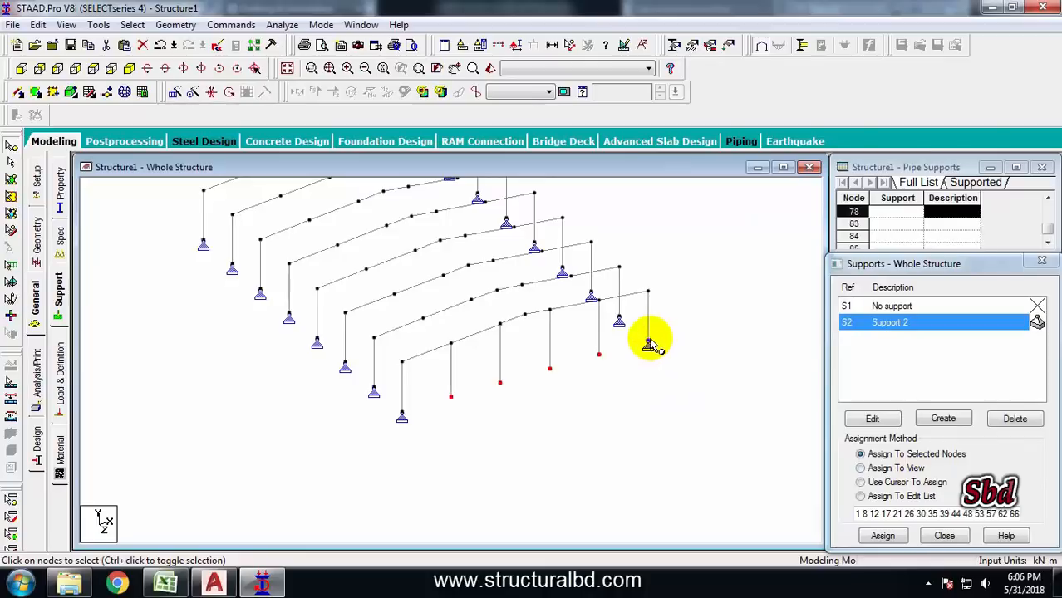
{"action": "left_click", "coordinate": [883, 535]}
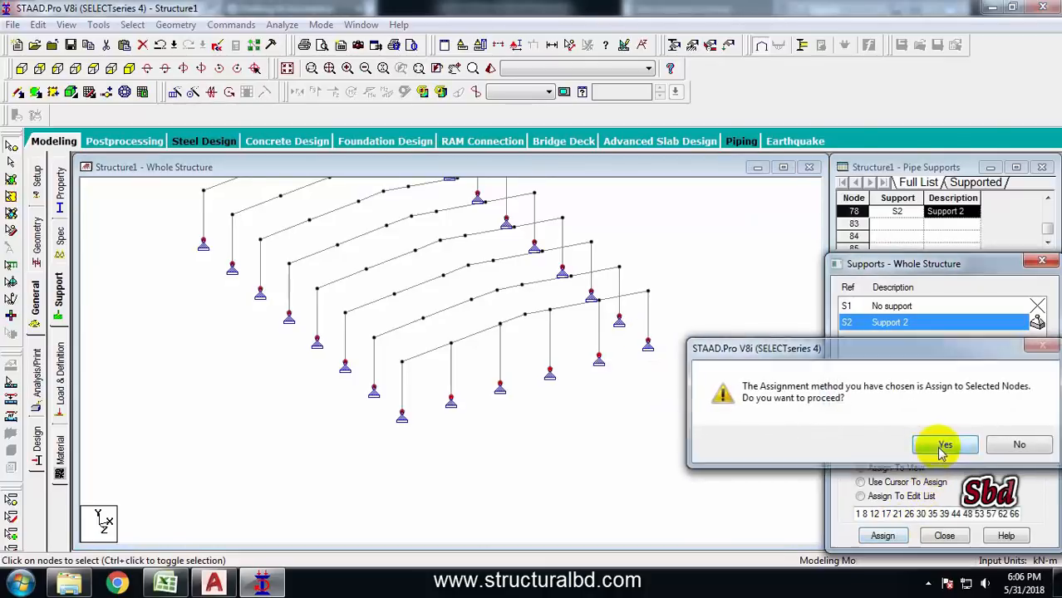
{"action": "left_click", "coordinate": [943, 446]}
Define a new Tapered I section with F1 0.30, F2 0.006, F3 0.30, F4 0.20 and F5 0.008 m
{"action": "left_click", "coordinate": [35, 303]}
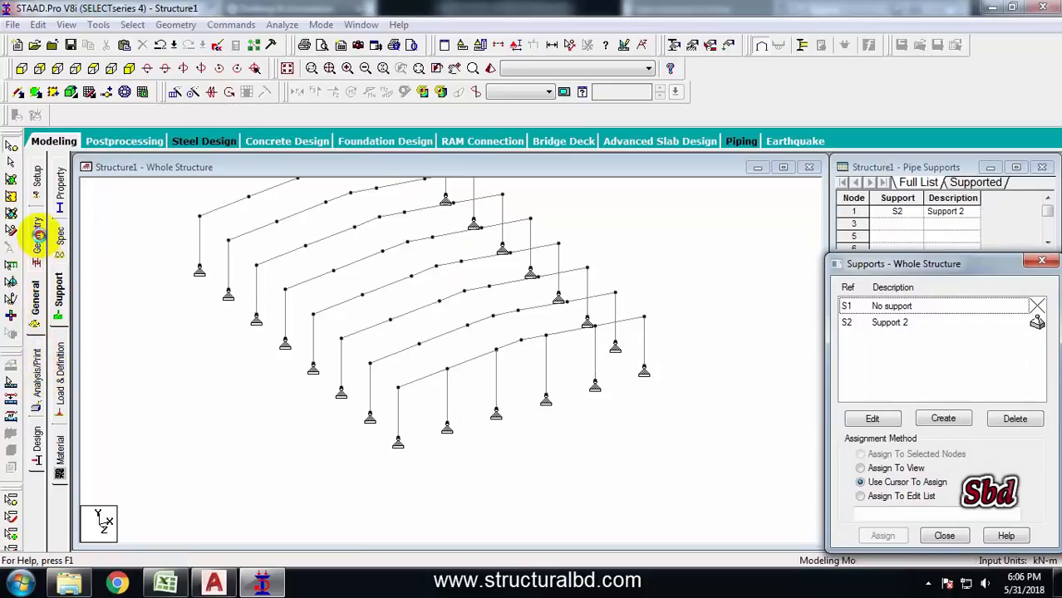
{"action": "left_click", "coordinate": [37, 237]}
{"action": "left_click", "coordinate": [36, 301]}
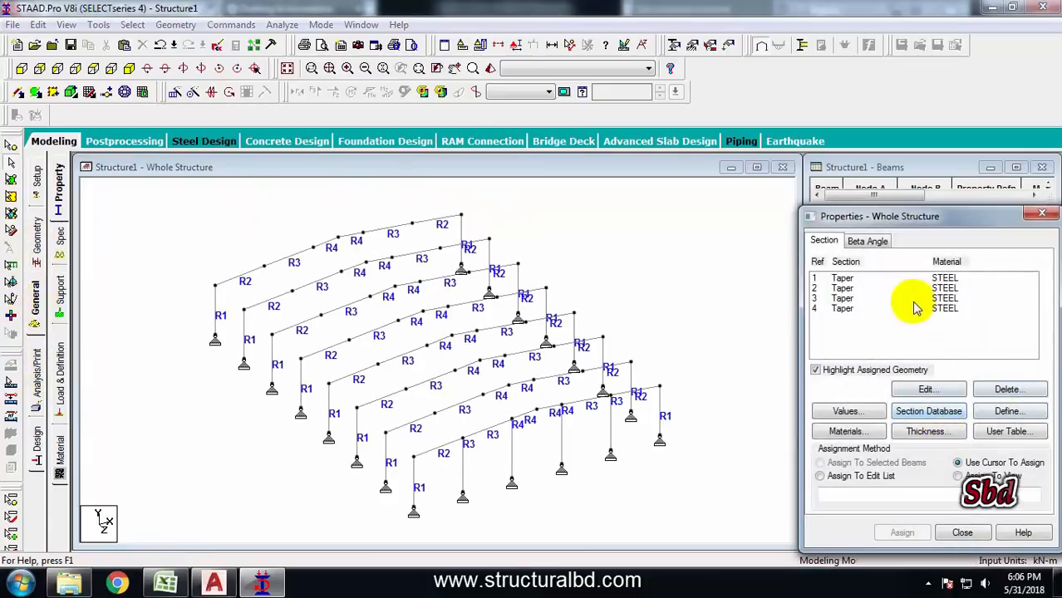
{"action": "left_click", "coordinate": [1006, 411]}
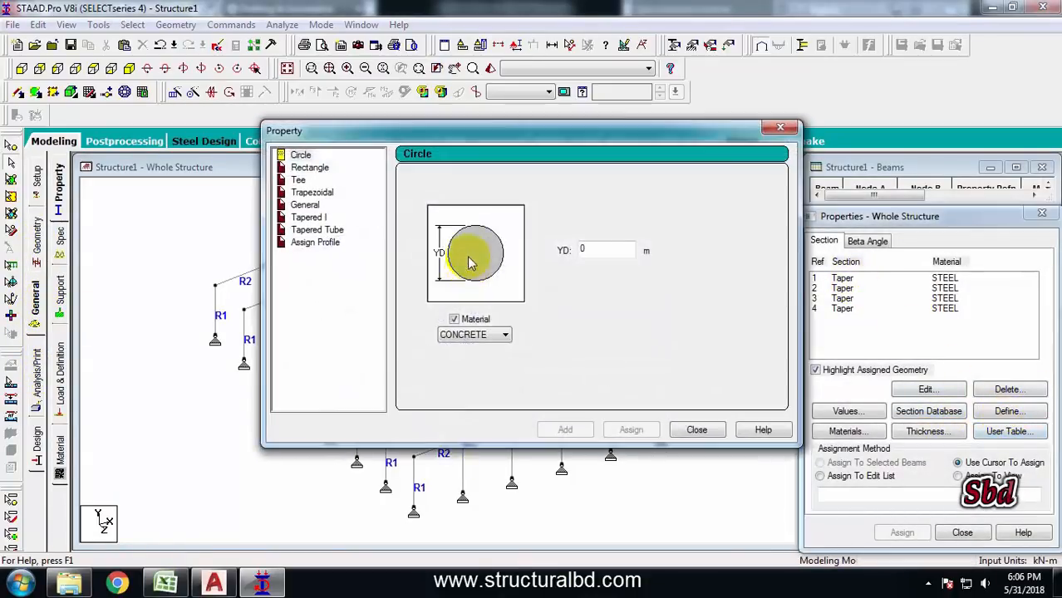
{"action": "left_click", "coordinate": [308, 216]}
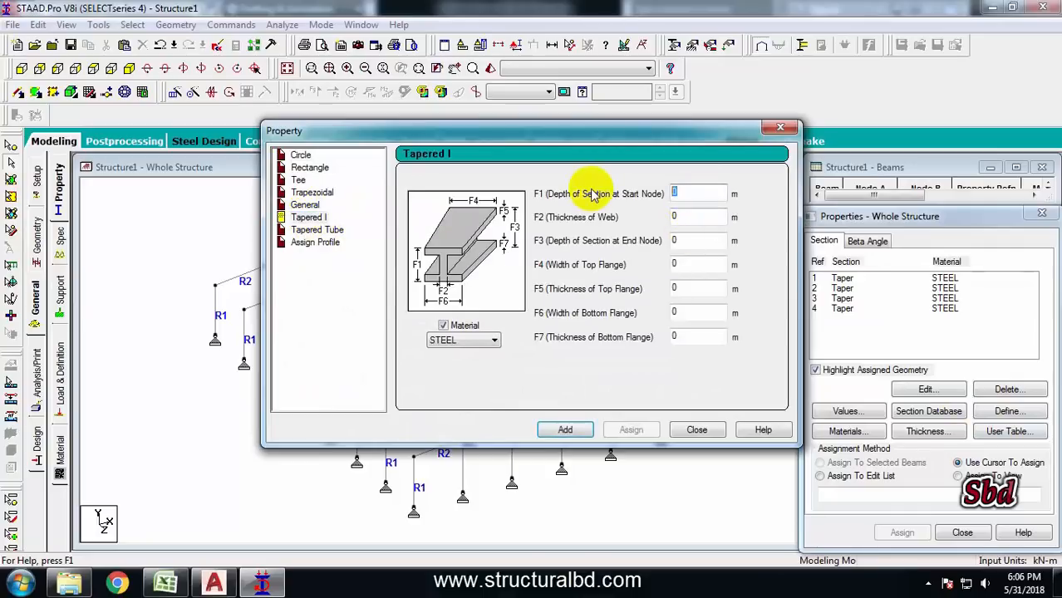
{"action": "type", "text": ".30"}
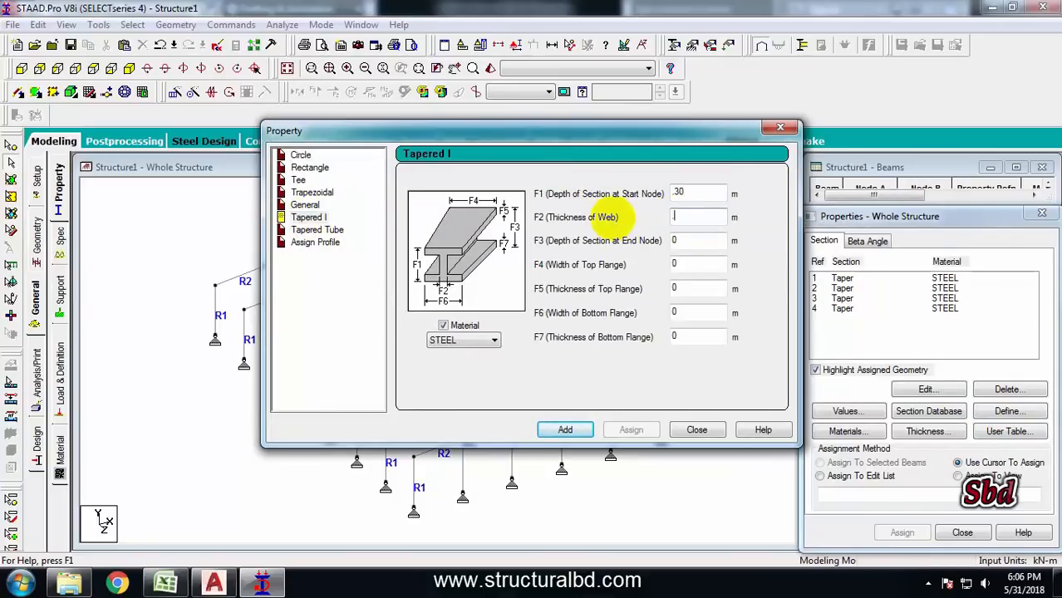
{"action": "type", "text": "6"}
{"action": "key", "text": "Tab"}
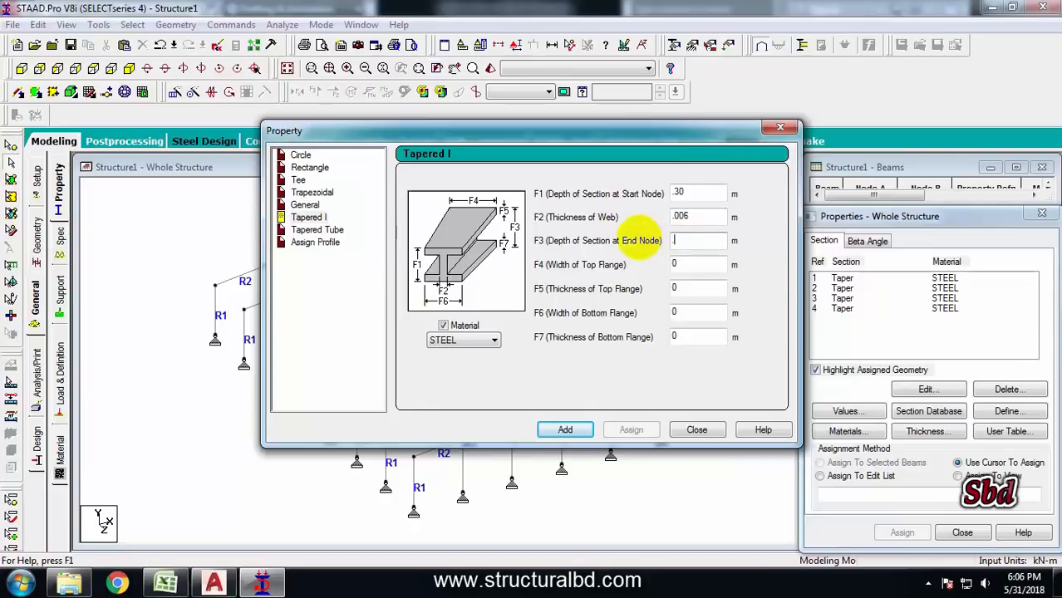
{"action": "type", "text": ".30"}
{"action": "key", "text": "Tab"}
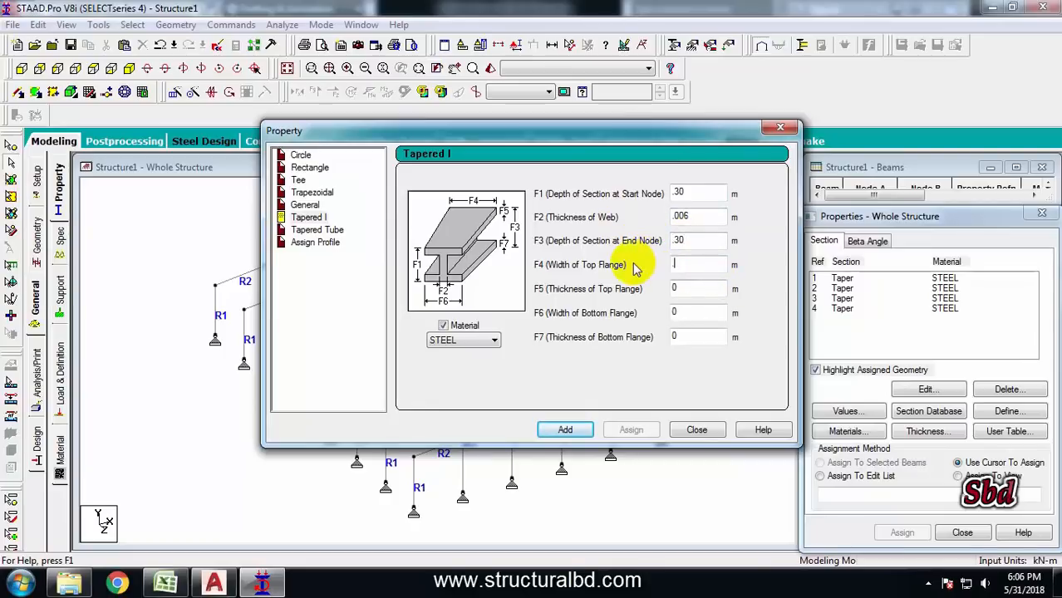
{"action": "type", "text": ".20"}
{"action": "key", "text": "Tab"}
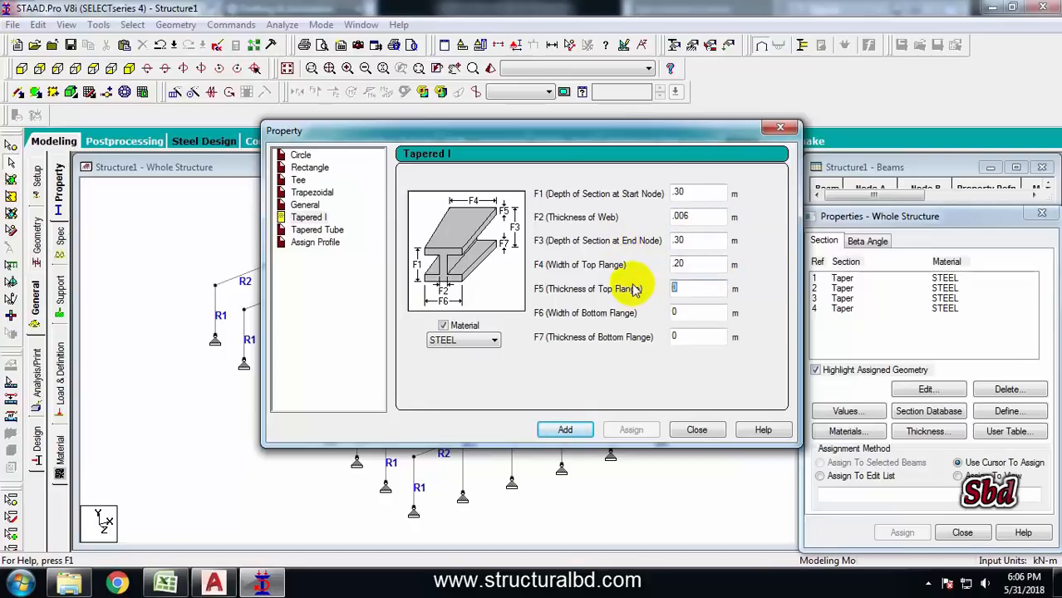
{"action": "type", "text": ".008"}
{"action": "left_click", "coordinate": [567, 430]}
{"action": "left_click", "coordinate": [696, 430]}
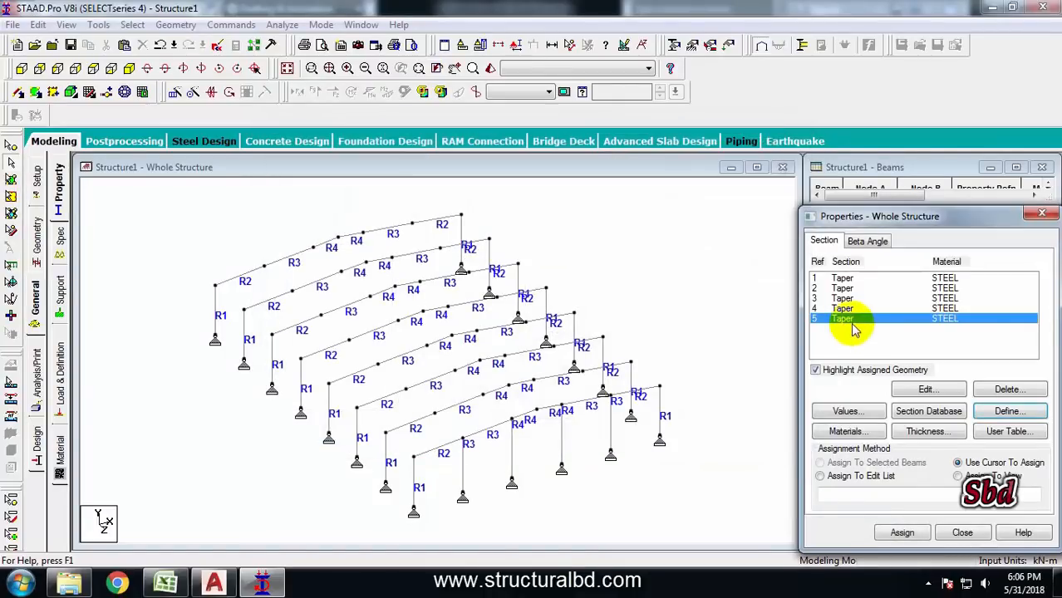
Assign the new taper section to the four gable posts of the front frame
{"action": "left_click", "coordinate": [462, 459]}
{"action": "left_click", "coordinate": [512, 453]}
{"action": "left_click", "coordinate": [561, 441]}
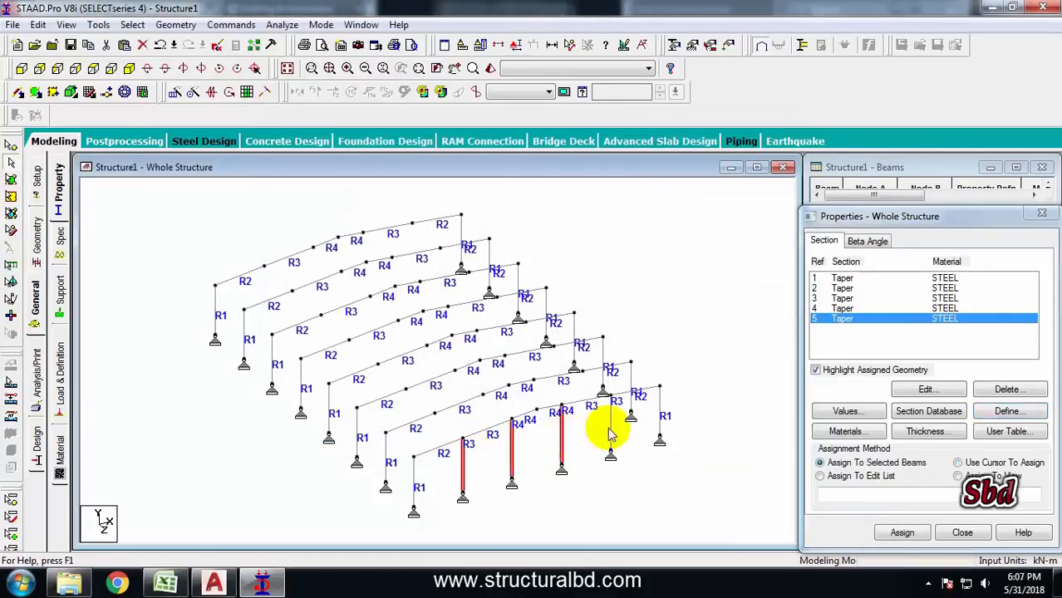
{"action": "left_click", "coordinate": [610, 424]}
{"action": "left_click", "coordinate": [901, 533]}
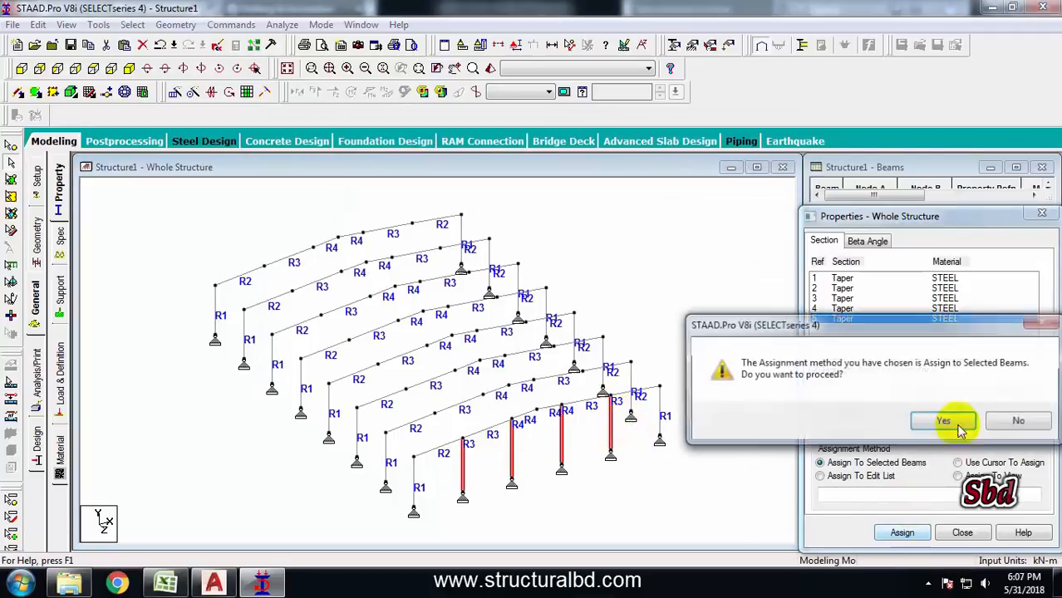
{"action": "left_click", "coordinate": [941, 422]}
{"action": "left_click", "coordinate": [696, 352]}
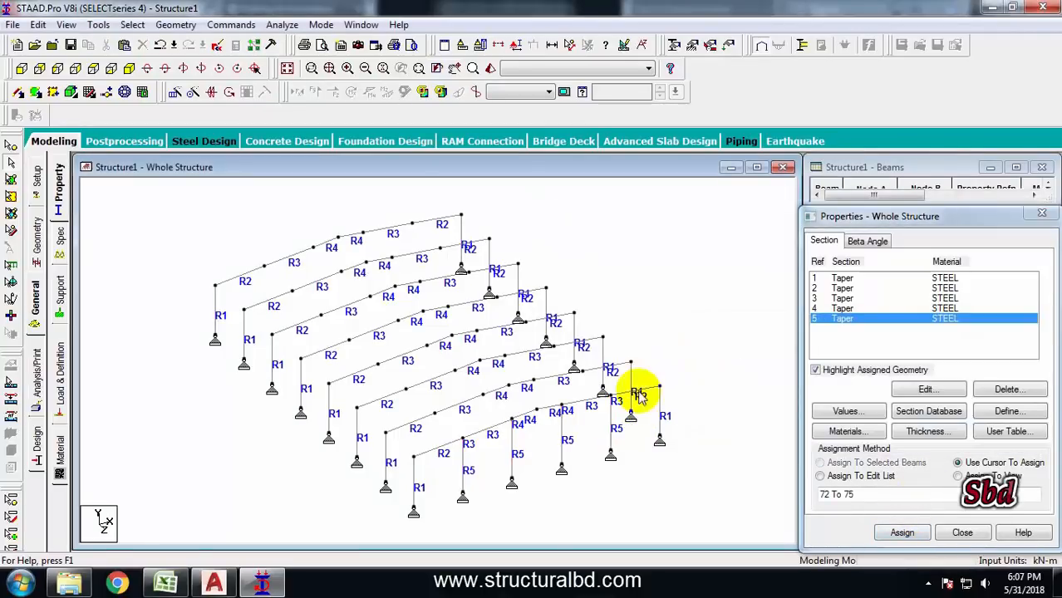
Switch the structure display to full 3D sections
{"action": "left_click", "coordinate": [516, 47]}
{"action": "left_click", "coordinate": [399, 83]}
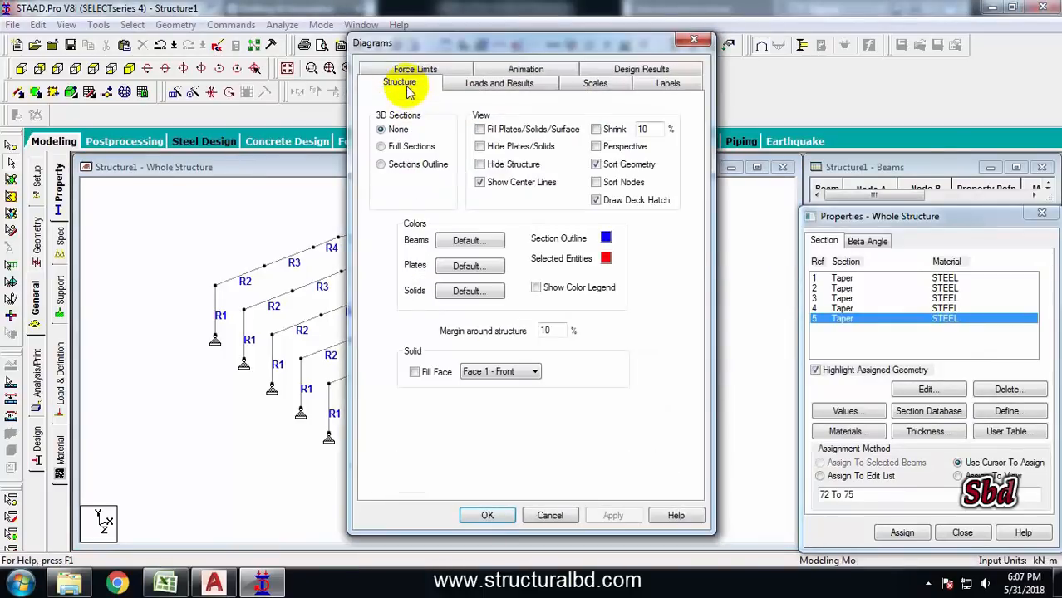
{"action": "left_click", "coordinate": [612, 514]}
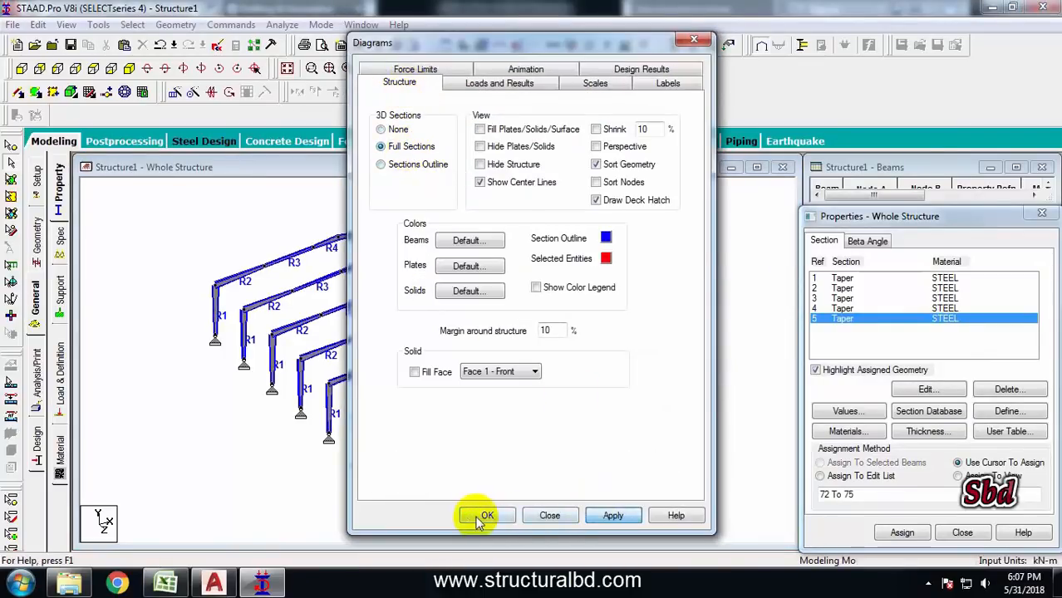
{"action": "left_click", "coordinate": [486, 515]}
Save the modified structure
{"action": "scroll", "coordinate": [510, 419], "scroll_direction": "up", "scroll_amount": 2}
{"action": "scroll", "coordinate": [509, 419], "scroll_direction": "up", "scroll_amount": 4}
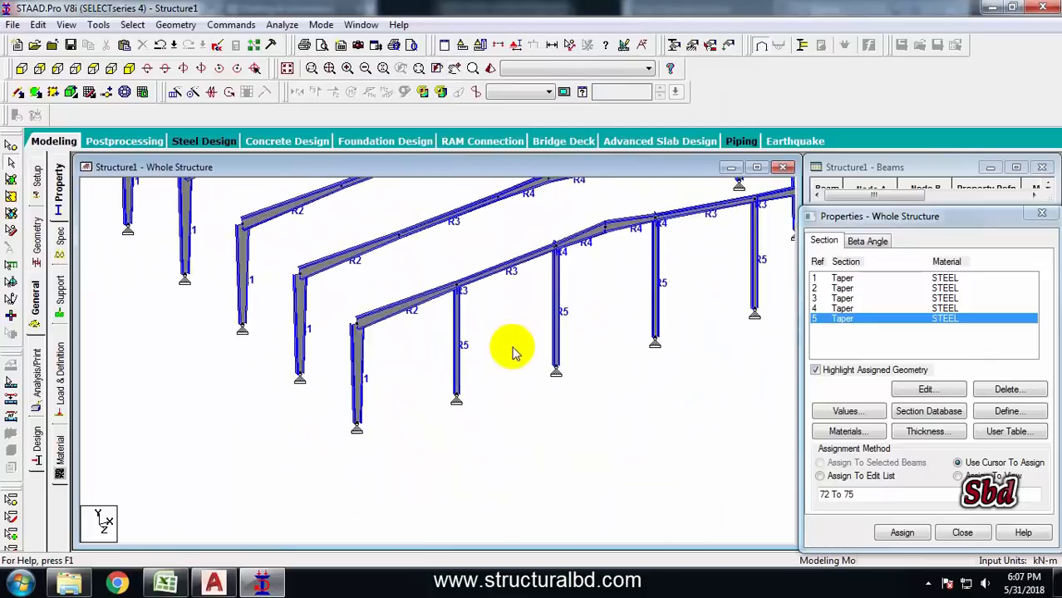
{"action": "left_click", "coordinate": [532, 326]}
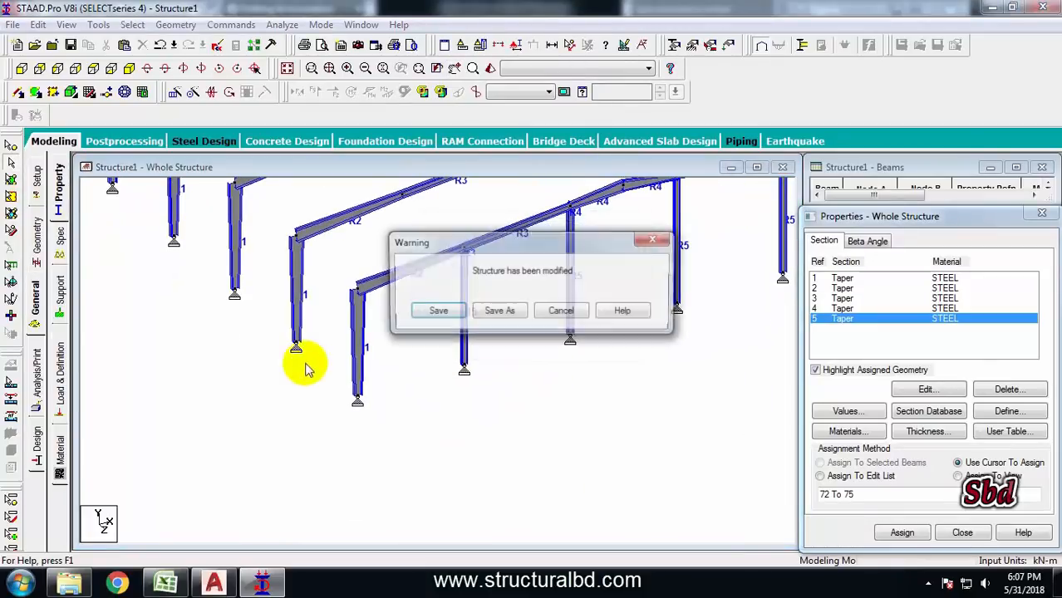
{"action": "left_click", "coordinate": [424, 309]}
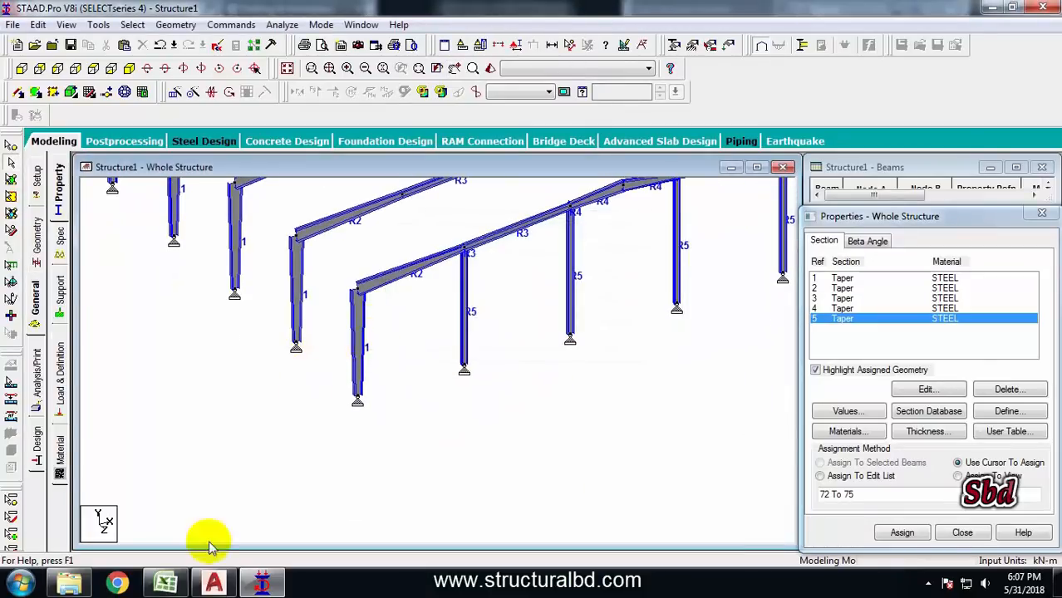
Switch to AutoCAD and examine the gable column's base plate detail in the drawing, then return to STAAD.Pro
{"action": "left_click", "coordinate": [214, 582]}
{"action": "scroll", "coordinate": [538, 297], "scroll_direction": "down", "scroll_amount": 6}
{"action": "scroll", "coordinate": [474, 363], "scroll_direction": "up", "scroll_amount": 10}
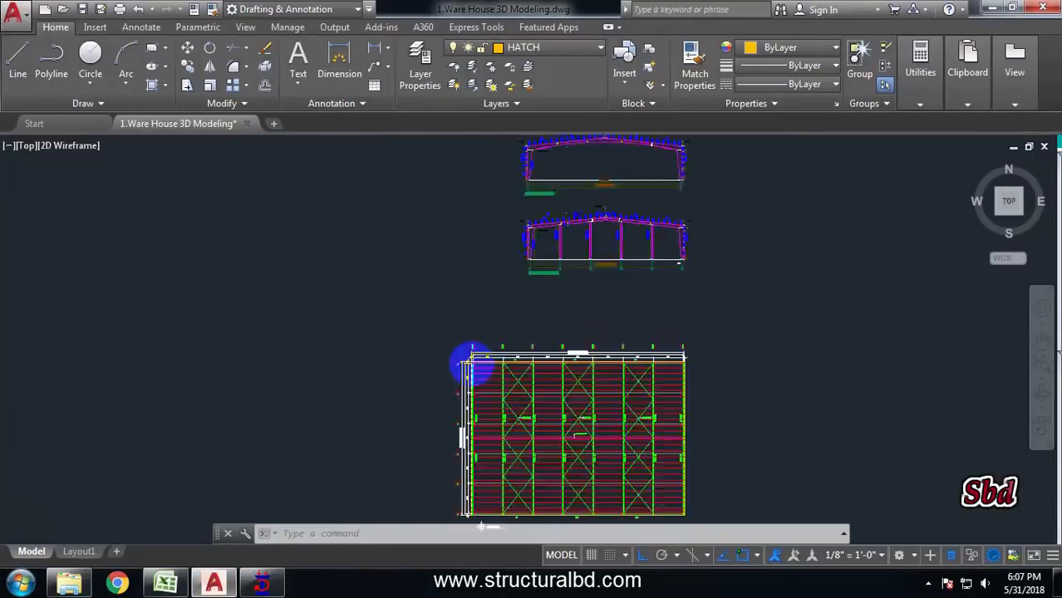
{"action": "middle_click_drag", "start_coordinate": [445, 465], "coordinate": [448, 350]}
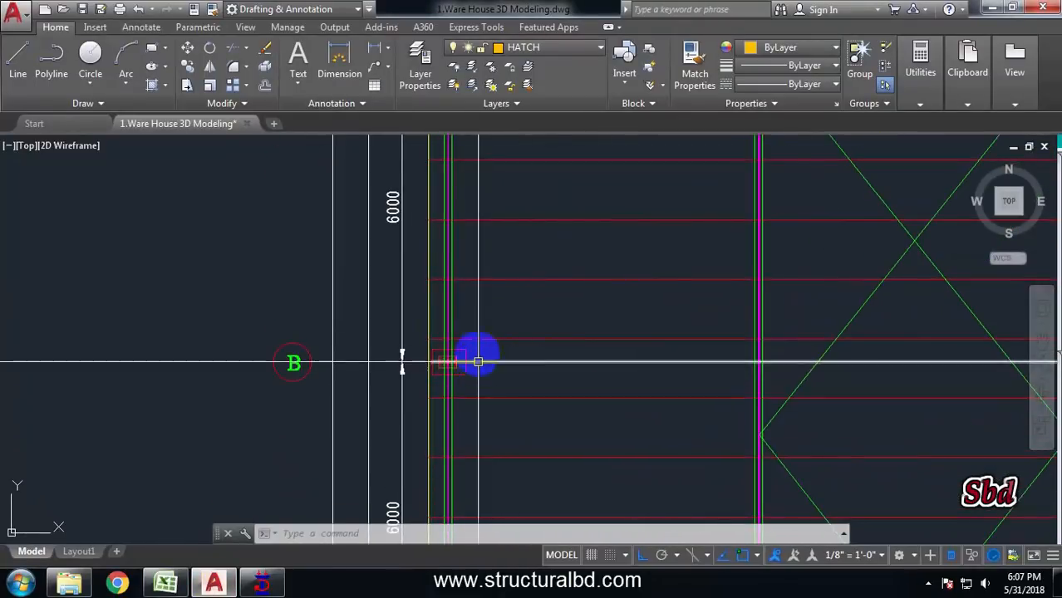
{"action": "scroll", "coordinate": [478, 364], "scroll_direction": "down", "scroll_amount": 4}
{"action": "scroll", "coordinate": [477, 363], "scroll_direction": "up", "scroll_amount": 6}
{"action": "scroll", "coordinate": [415, 363], "scroll_direction": "up", "scroll_amount": 10}
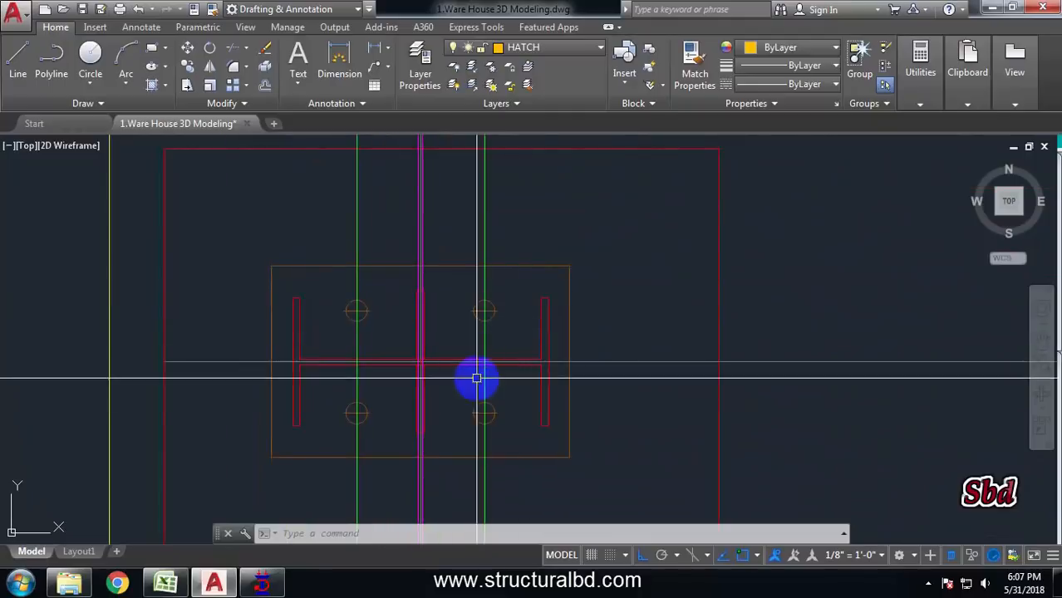
{"action": "scroll", "coordinate": [383, 341], "scroll_direction": "down", "scroll_amount": 6}
{"action": "left_click", "coordinate": [263, 585]}
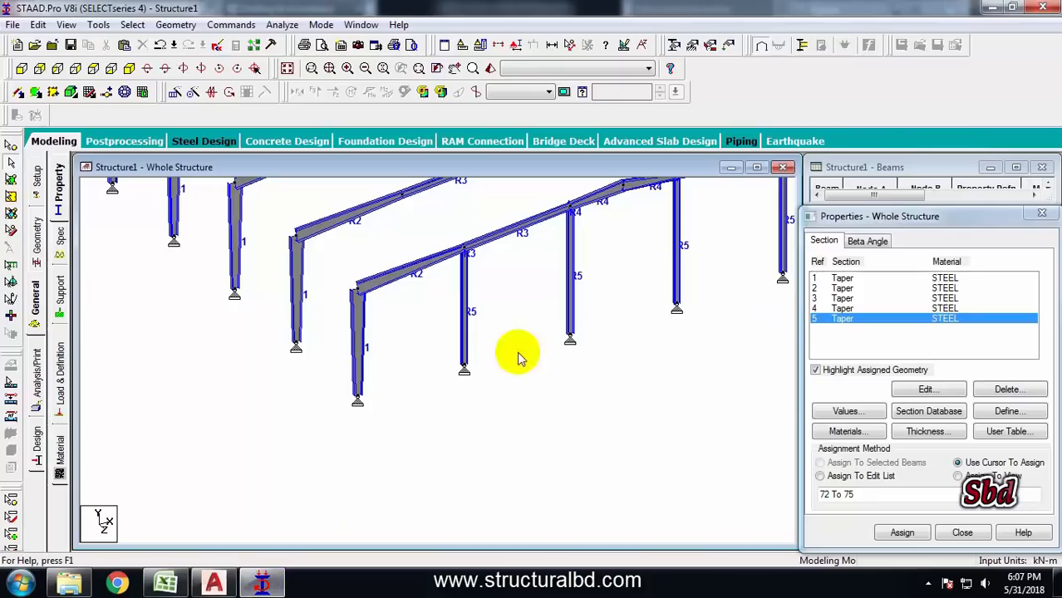
Create a new beta angle of 90 degrees
{"action": "scroll", "coordinate": [516, 349], "scroll_direction": "up", "scroll_amount": 2}
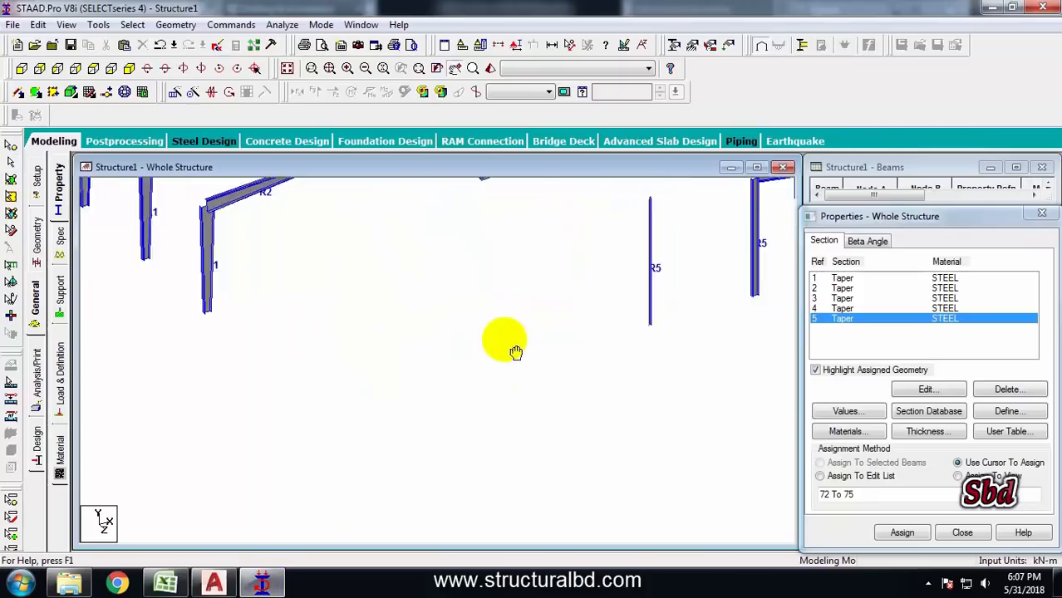
{"action": "left_click", "coordinate": [866, 242]}
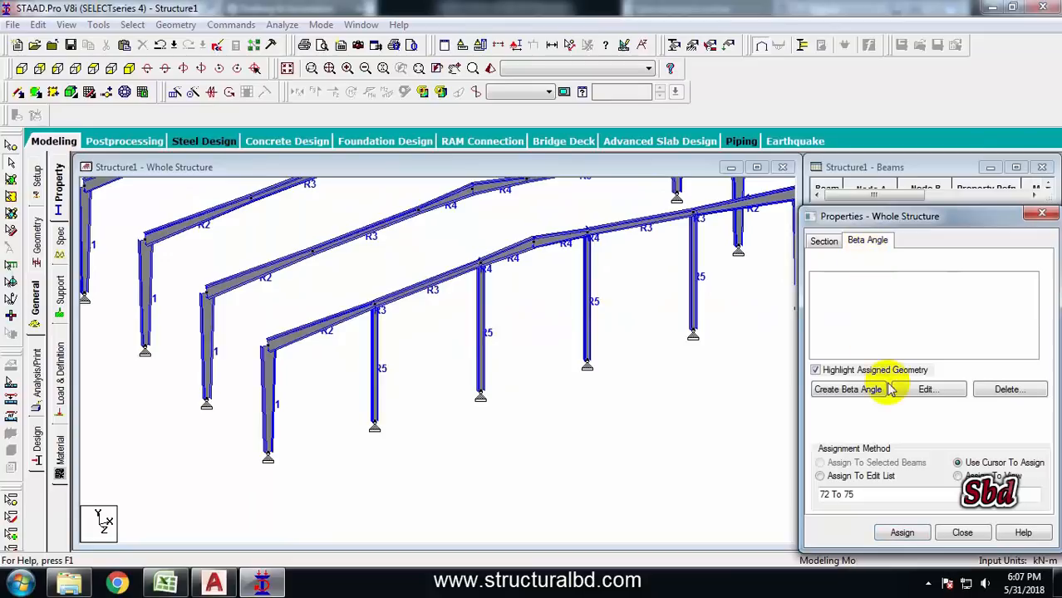
{"action": "left_click", "coordinate": [843, 392]}
{"action": "type", "text": "90"}
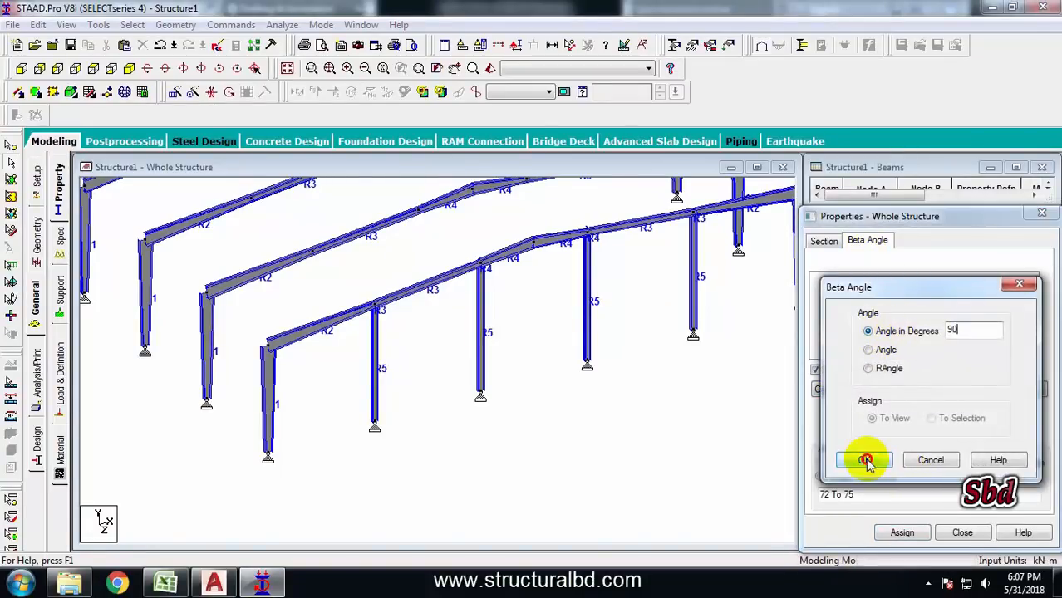
{"action": "left_click", "coordinate": [864, 459]}
Assign the 90-degree beta angle to the four gable posts of the front frame
{"action": "left_click", "coordinate": [831, 278]}
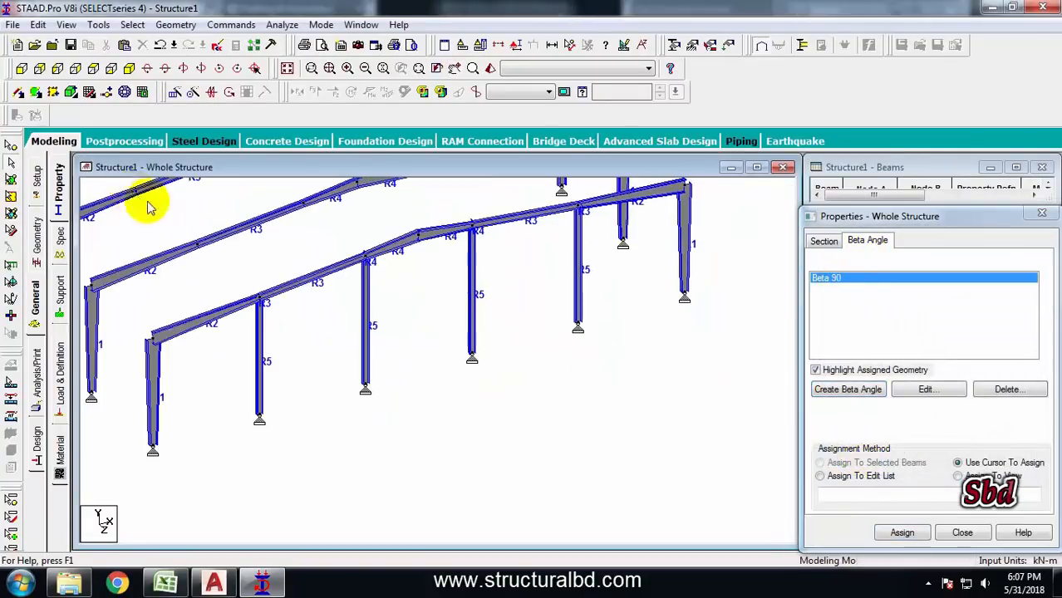
{"action": "left_click", "coordinate": [260, 372]}
{"action": "left_click", "coordinate": [368, 320], "text": "ctrl"}
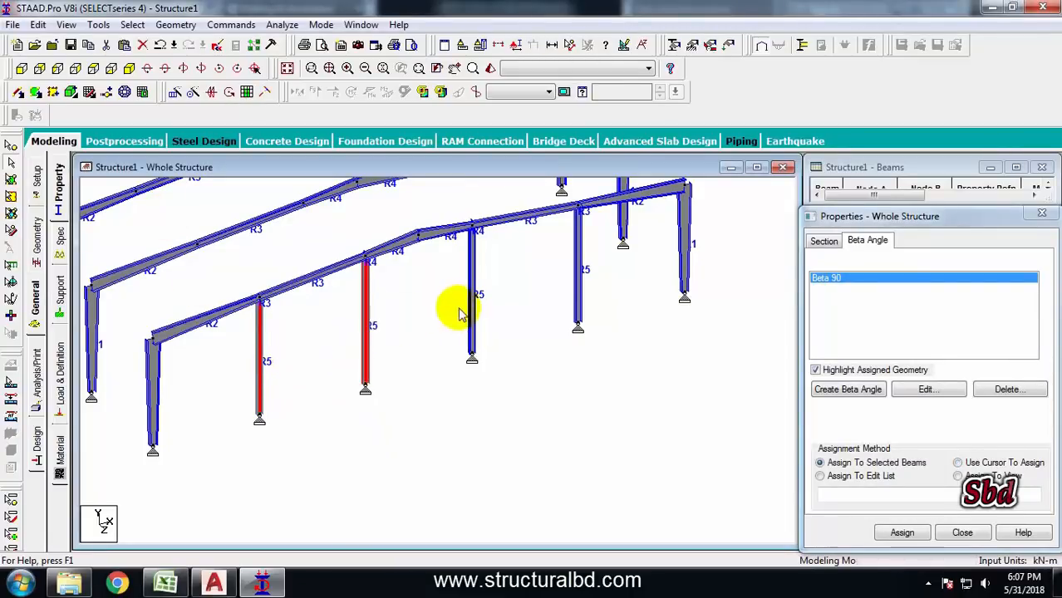
{"action": "left_click", "coordinate": [578, 264], "text": "ctrl"}
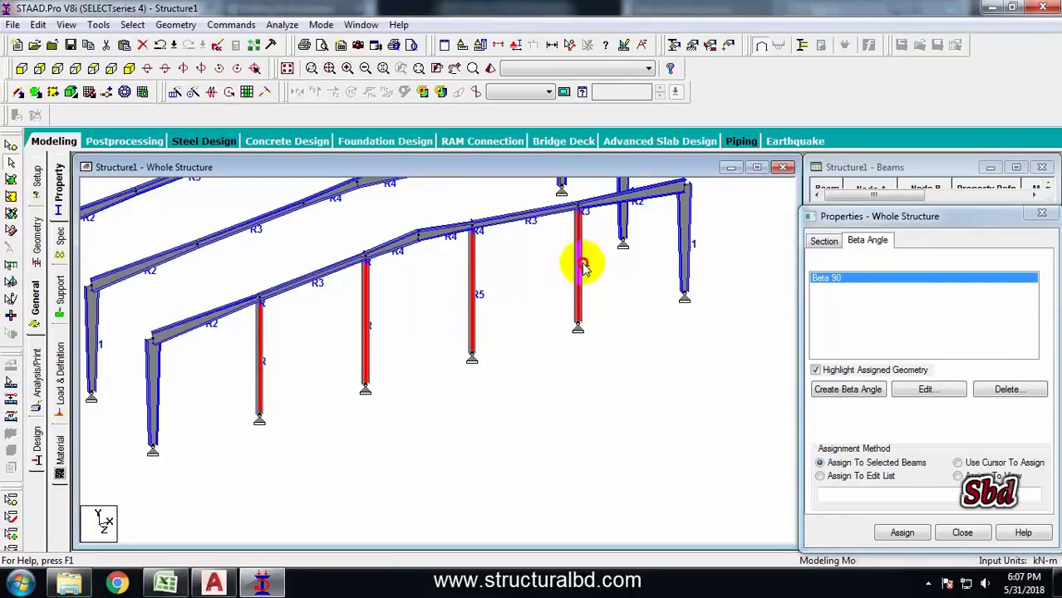
{"action": "left_click", "coordinate": [902, 532]}
{"action": "left_click", "coordinate": [943, 422]}
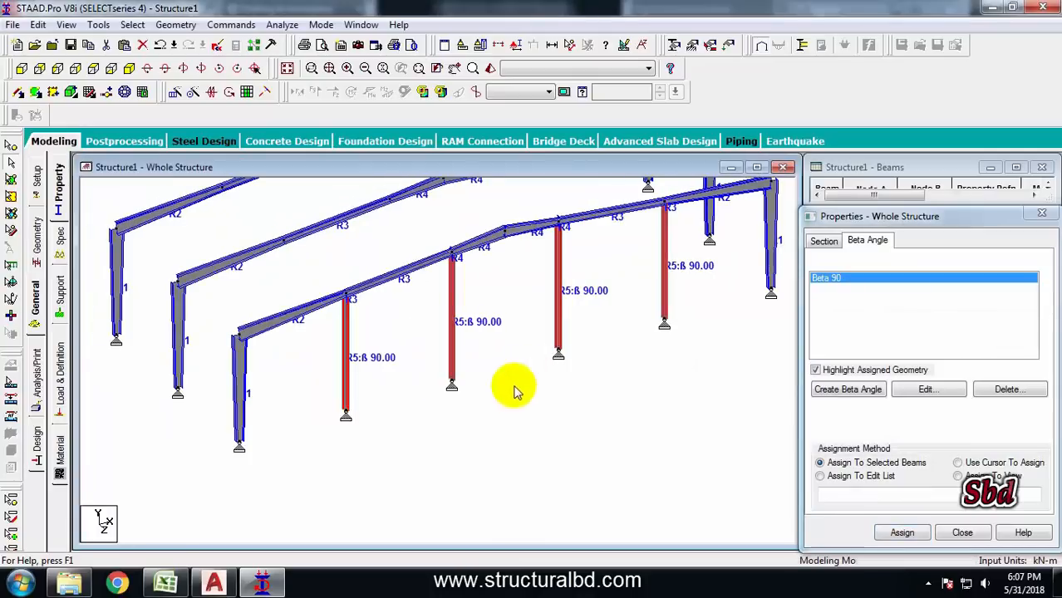
{"action": "left_click", "coordinate": [312, 419]}
Orbit and zoom around the structure to inspect the frames and the beta-angle labels on the gable posts
{"action": "scroll", "coordinate": [312, 421], "scroll_direction": "up", "scroll_amount": 4}
{"action": "scroll", "coordinate": [471, 442], "scroll_direction": "down", "scroll_amount": 3}
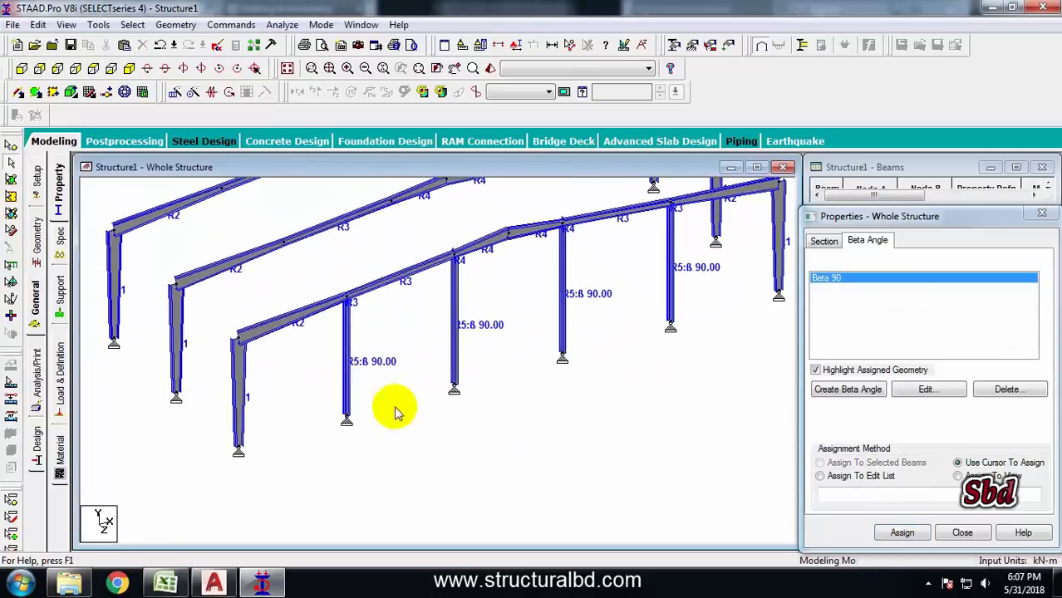
{"action": "middle_click_drag", "start_coordinate": [372, 339], "coordinate": [623, 374]}
{"action": "scroll", "coordinate": [499, 374], "scroll_direction": "up", "scroll_amount": 2}
{"action": "scroll", "coordinate": [428, 417], "scroll_direction": "down", "scroll_amount": 4}
{"action": "scroll", "coordinate": [517, 495], "scroll_direction": "down", "scroll_amount": 1}
{"action": "scroll", "coordinate": [623, 375], "scroll_direction": "down", "scroll_amount": 1}
{"action": "middle_click_drag", "start_coordinate": [469, 357], "coordinate": [520, 387]}
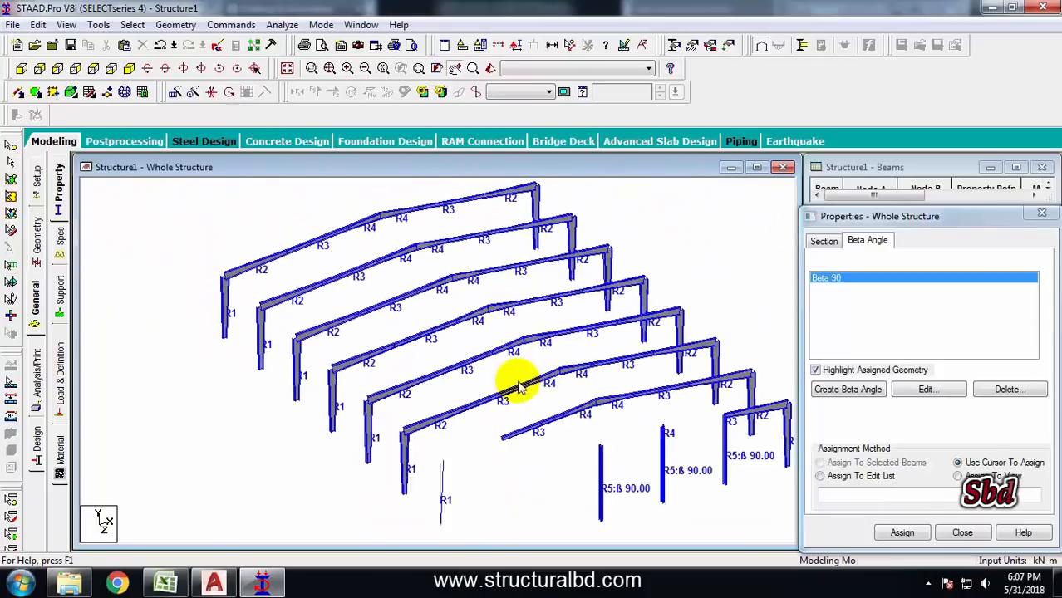
{"action": "middle_click_drag", "start_coordinate": [376, 325], "coordinate": [409, 297]}
{"action": "middle_click_drag", "start_coordinate": [535, 374], "coordinate": [498, 321]}
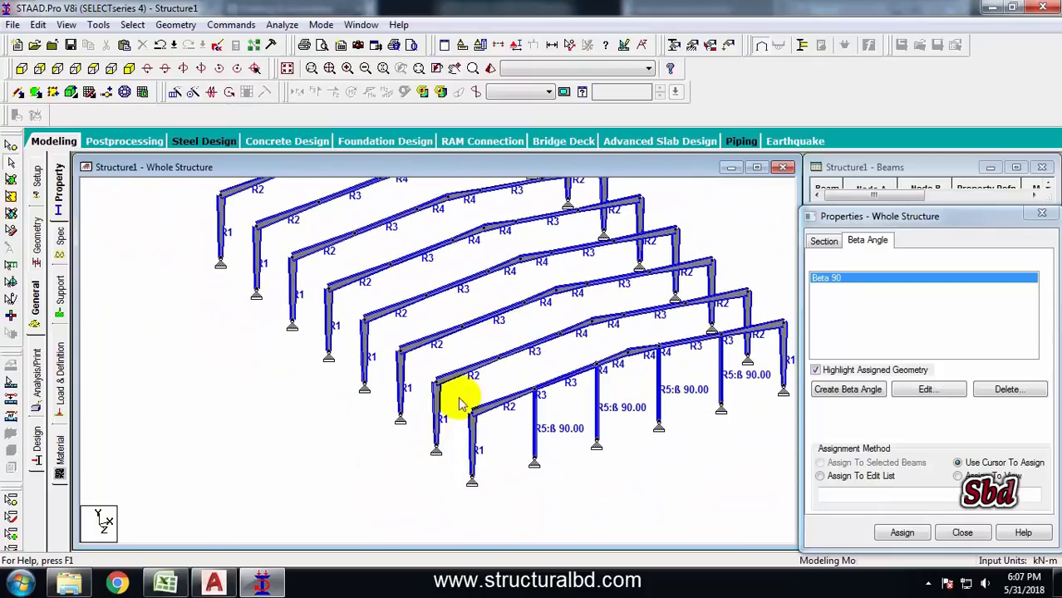
{"action": "scroll", "coordinate": [440, 353], "scroll_direction": "down", "scroll_amount": 1}
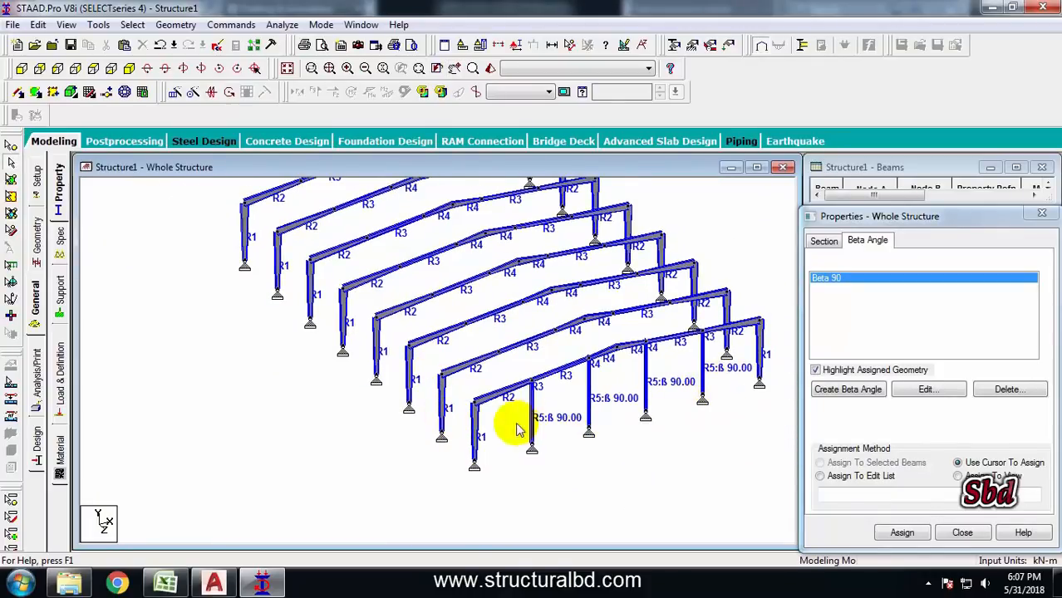
{"action": "middle_click_drag", "start_coordinate": [347, 242], "coordinate": [391, 350]}
{"action": "middle_click_drag", "start_coordinate": [573, 455], "coordinate": [457, 339]}
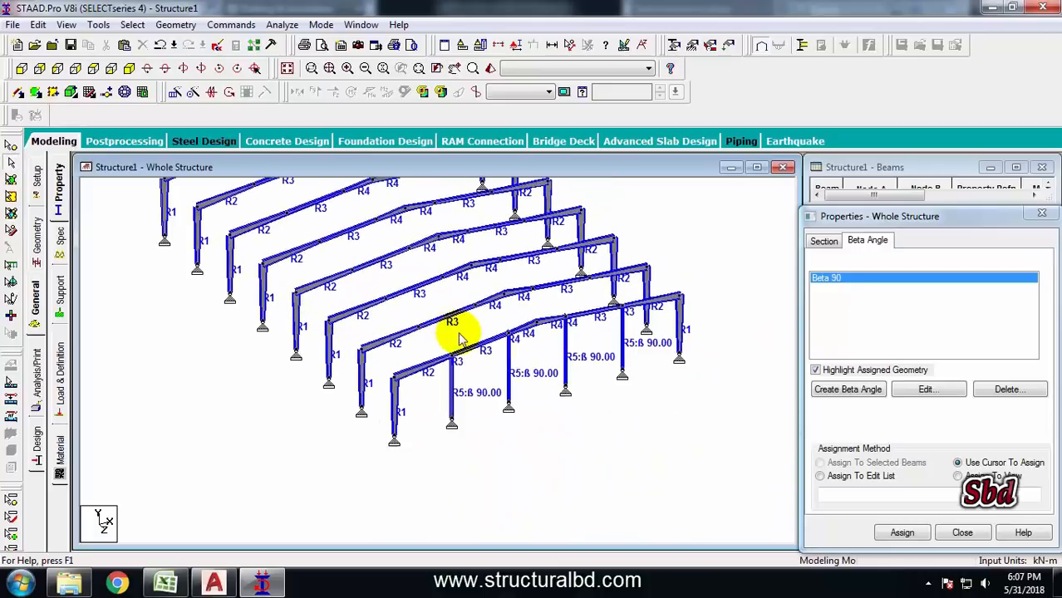
{"action": "left_click", "coordinate": [474, 348]}
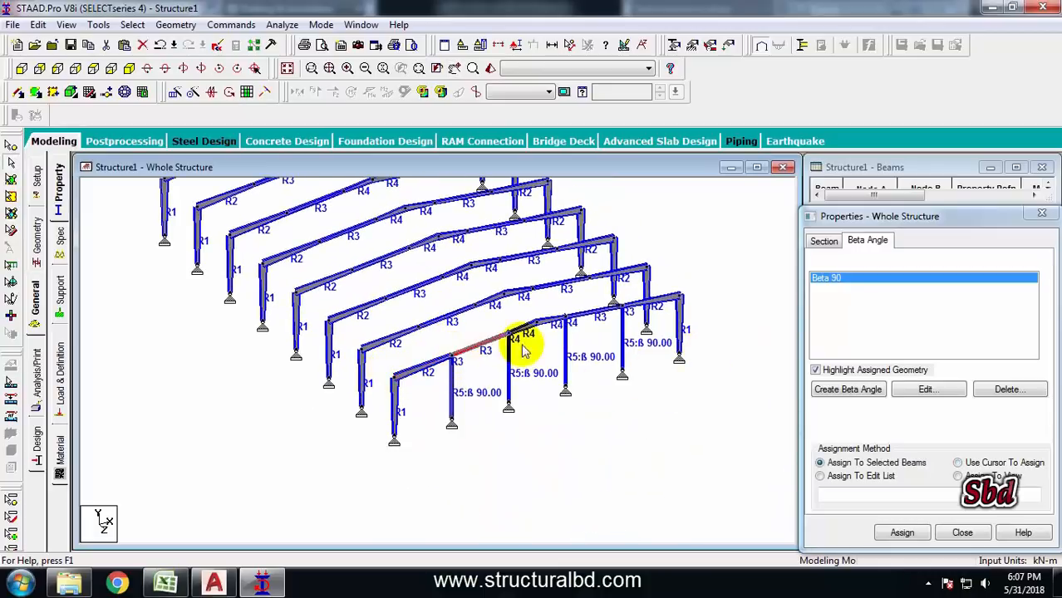
{"action": "left_click", "coordinate": [596, 312]}
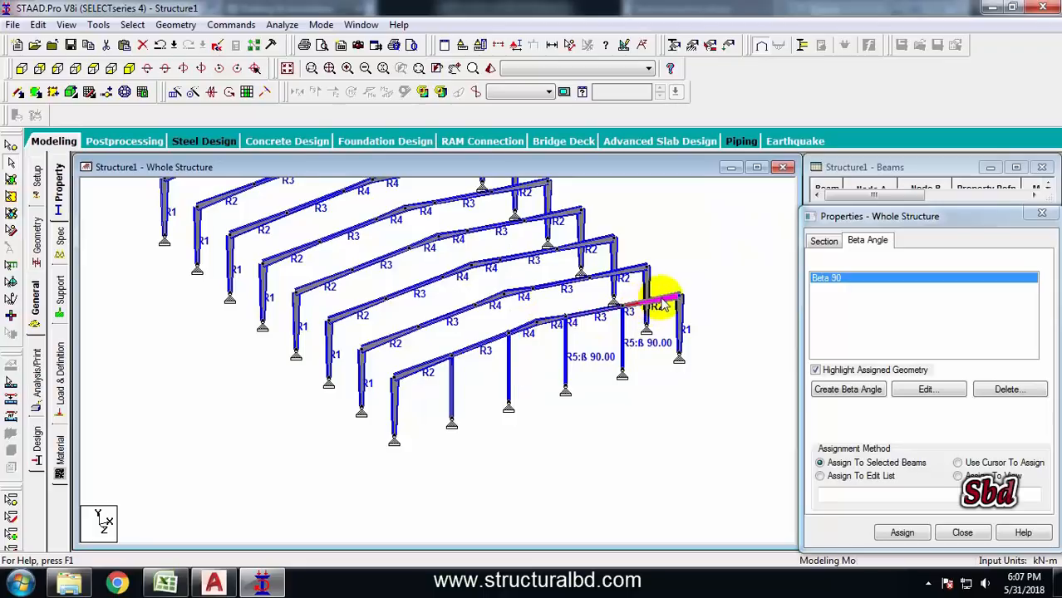
{"action": "middle_click_drag", "start_coordinate": [523, 397], "coordinate": [520, 380]}
{"action": "scroll", "coordinate": [503, 382], "scroll_direction": "up", "scroll_amount": 3}
{"action": "left_click", "coordinate": [584, 382]}
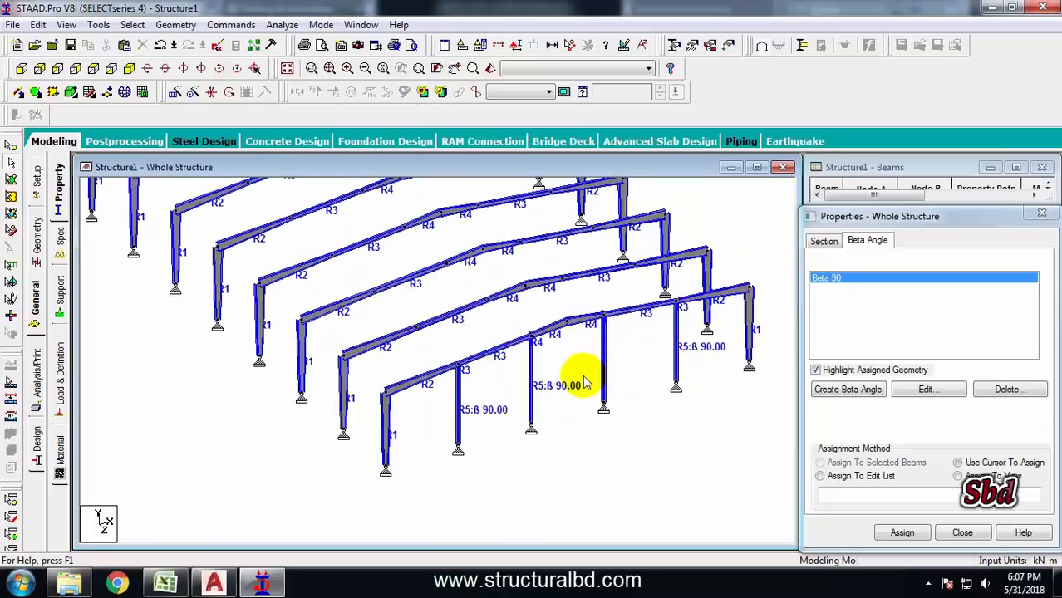
Define a new Tapered I section with 0.15 m top flange width and 0.008 m top flange thickness
{"action": "left_click", "coordinate": [35, 307]}
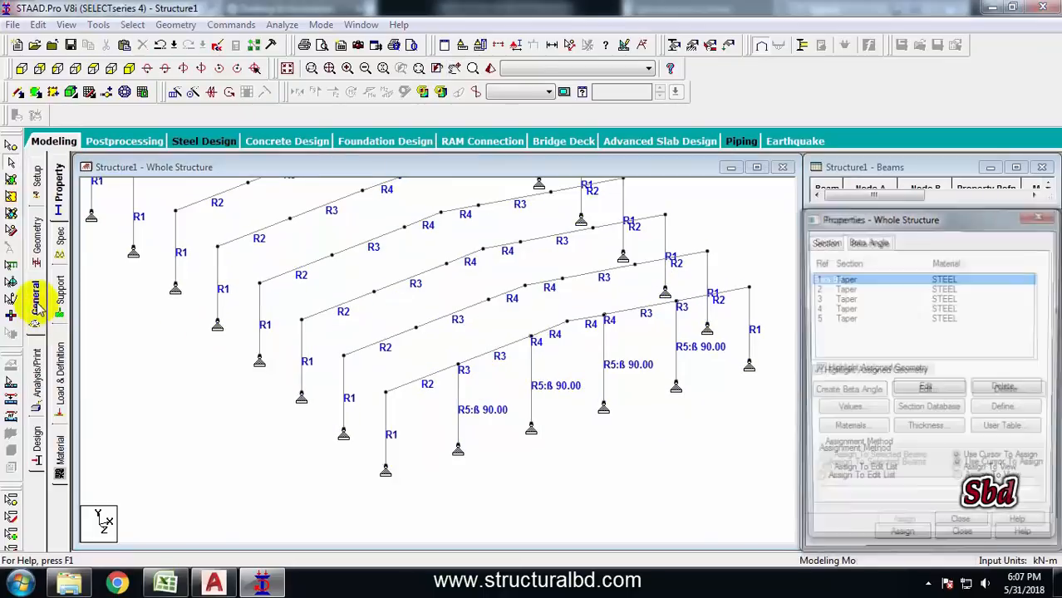
{"action": "left_click", "coordinate": [1007, 412]}
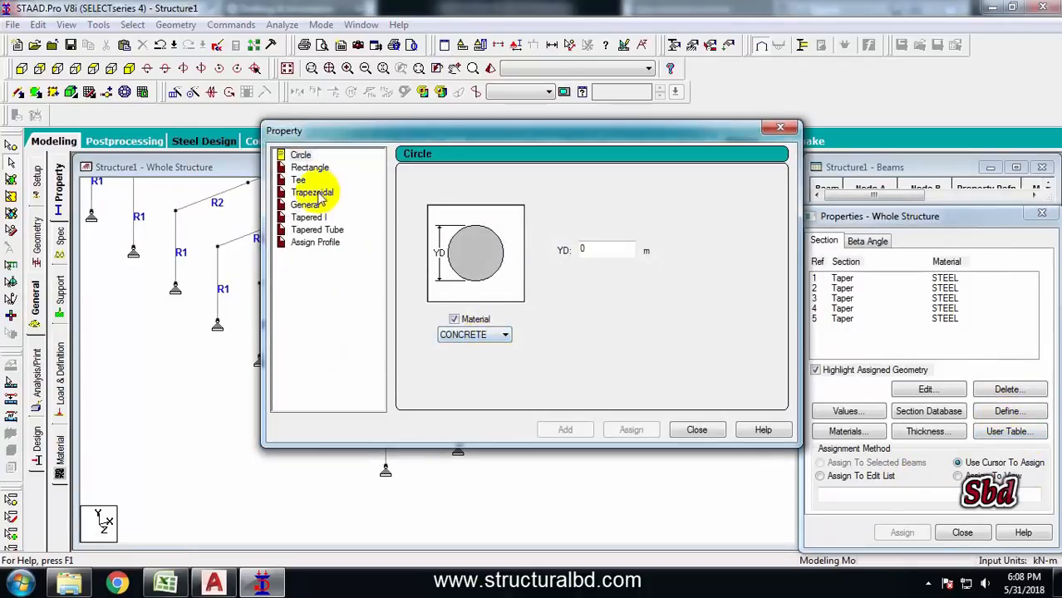
{"action": "left_click", "coordinate": [309, 217]}
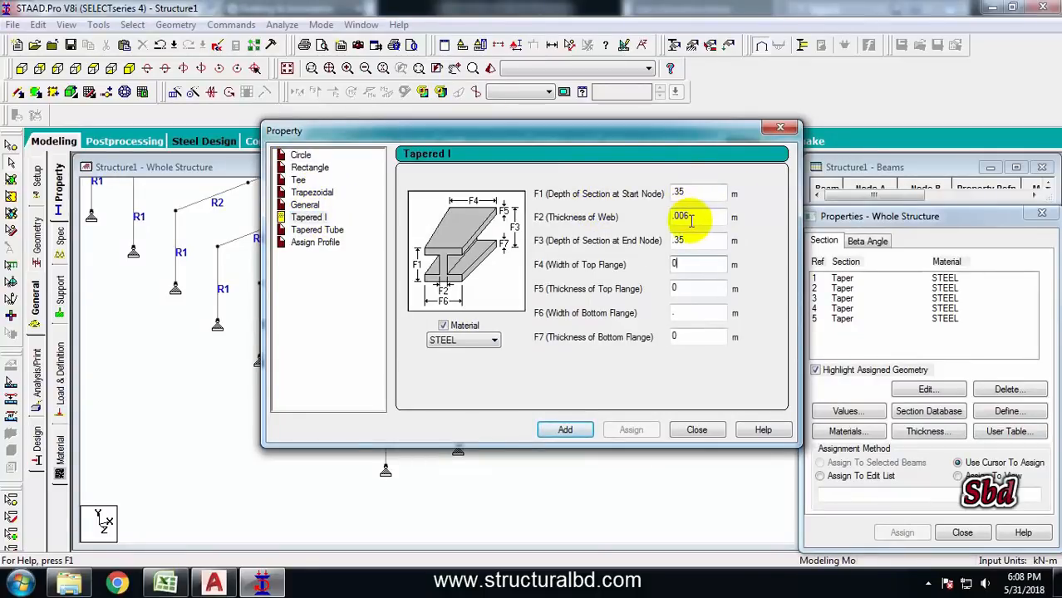
{"action": "double_click", "coordinate": [680, 263]}
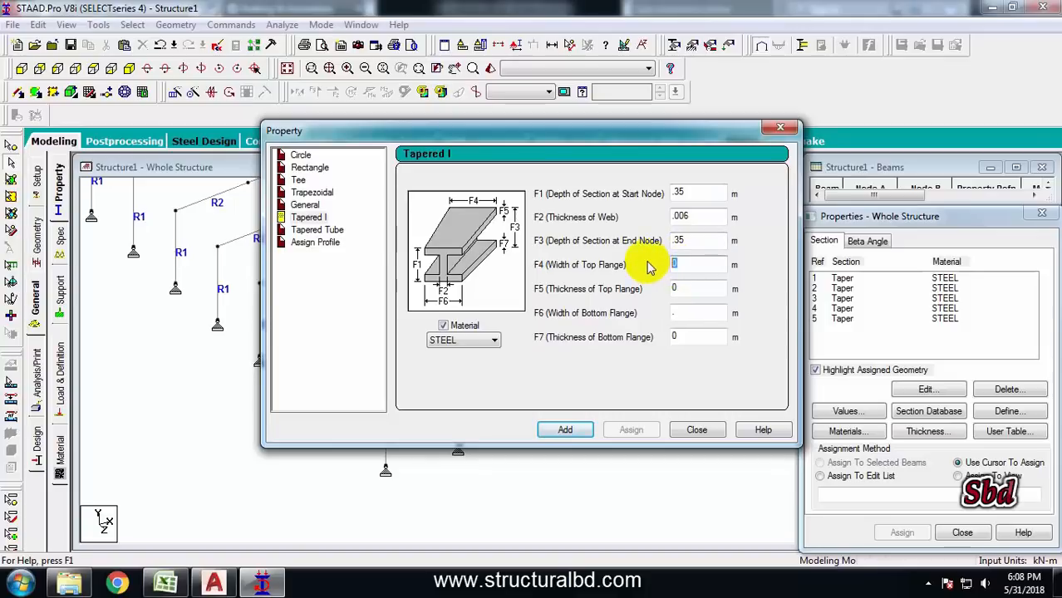
{"action": "type", "text": "5"}
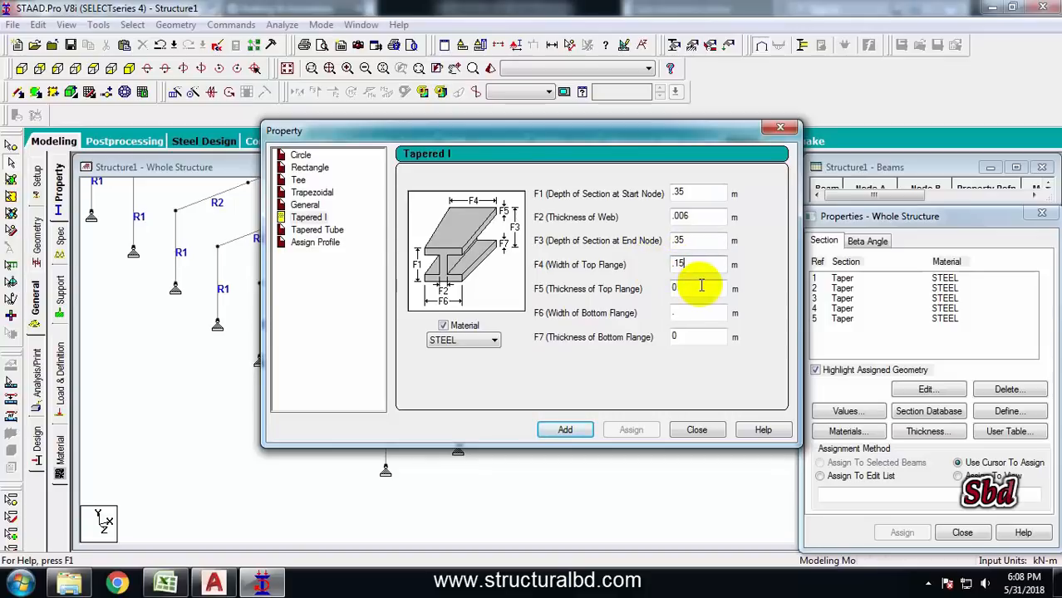
{"action": "double_click", "coordinate": [686, 287]}
{"action": "type", "text": ".008"}
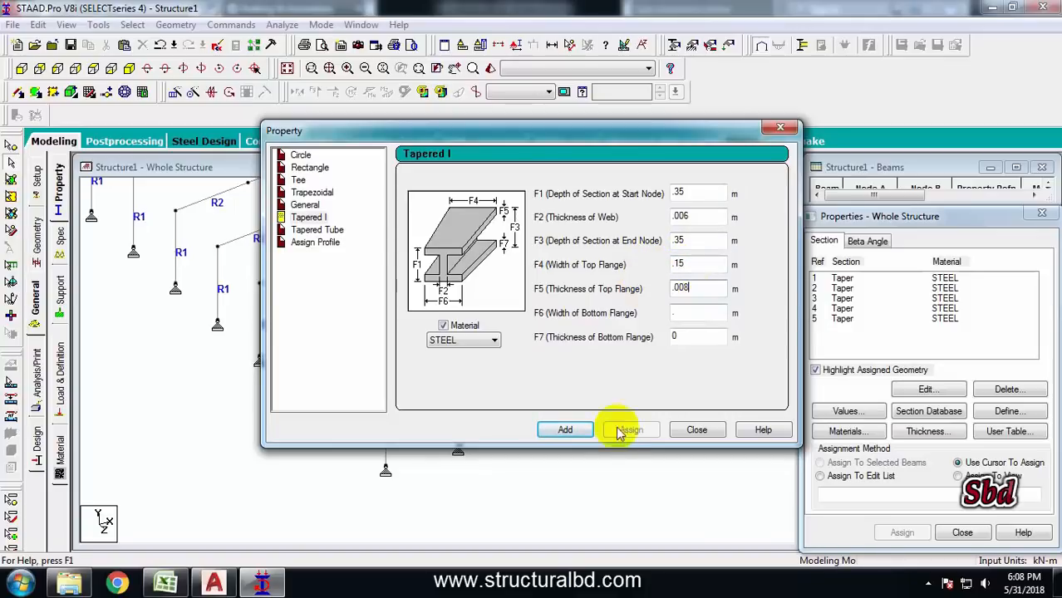
{"action": "left_click", "coordinate": [567, 430]}
{"action": "left_click", "coordinate": [598, 325]}
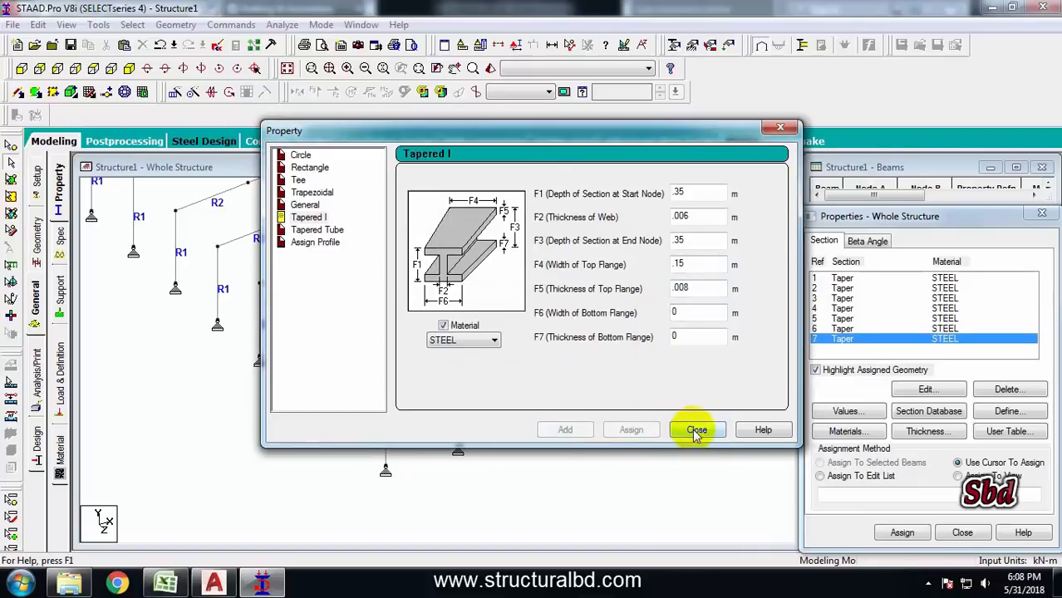
{"action": "left_click", "coordinate": [696, 431]}
Assign the new tapered section to all rafter segments of the front gable frame
{"action": "left_click", "coordinate": [430, 376]}
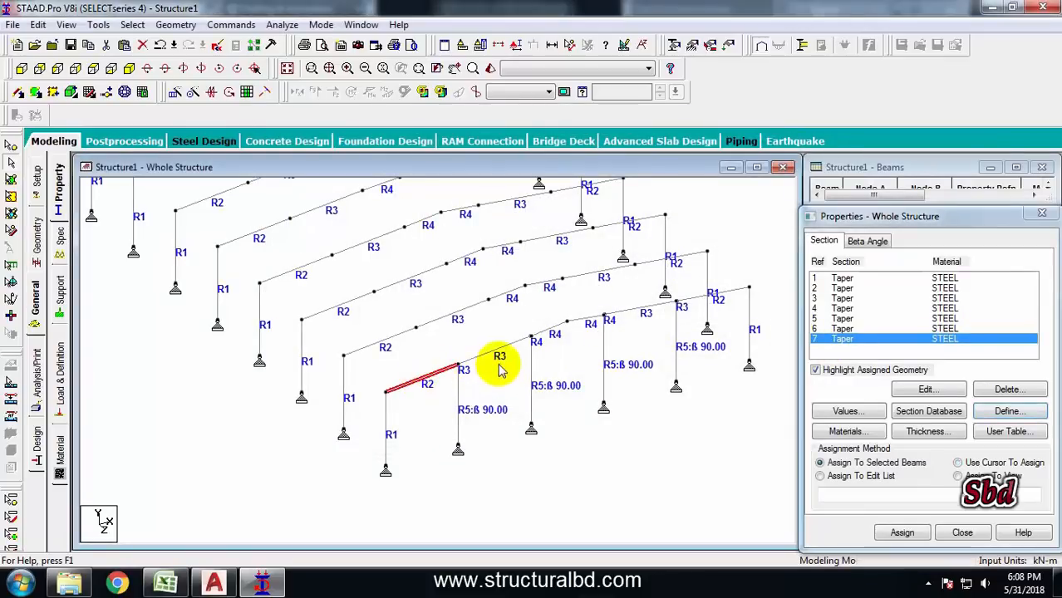
{"action": "left_click", "coordinate": [515, 342], "text": "ctrl"}
{"action": "left_click", "coordinate": [550, 328], "text": "ctrl"}
{"action": "left_click", "coordinate": [585, 317], "text": "ctrl"}
{"action": "left_click", "coordinate": [648, 306], "text": "ctrl"}
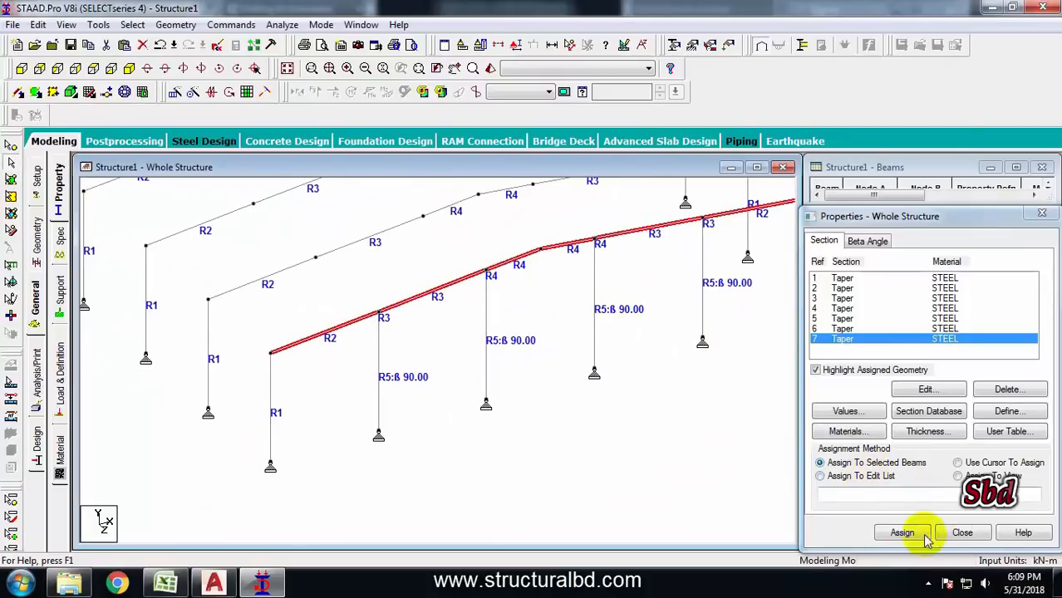
{"action": "left_click", "coordinate": [927, 536]}
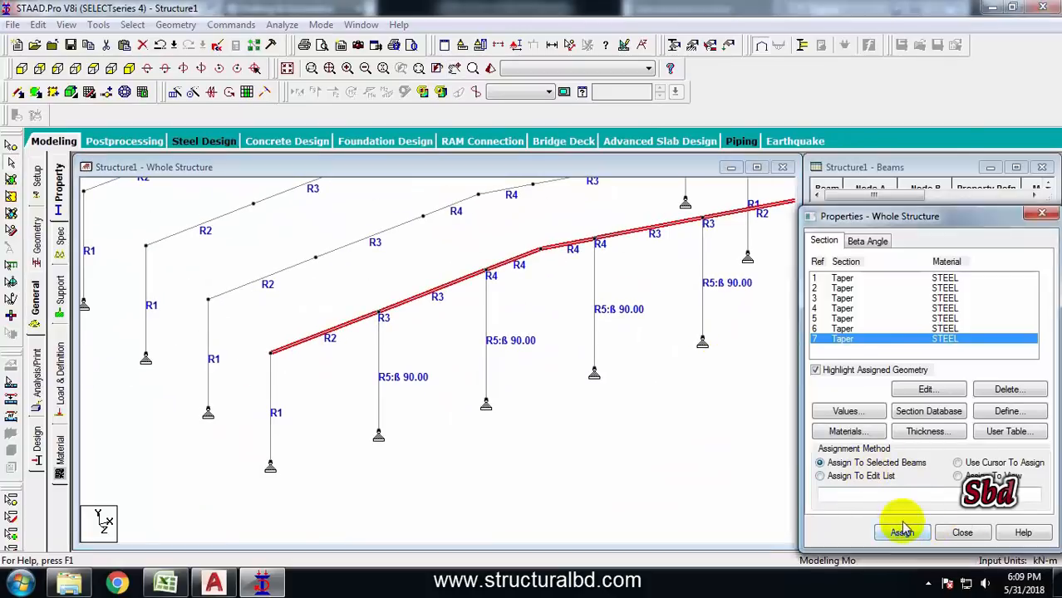
{"action": "left_click", "coordinate": [936, 420]}
{"action": "left_click", "coordinate": [674, 343]}
Zoom and rotate the view to inspect the frames from a wider angle
{"action": "scroll", "coordinate": [517, 361], "scroll_direction": "down", "scroll_amount": 3}
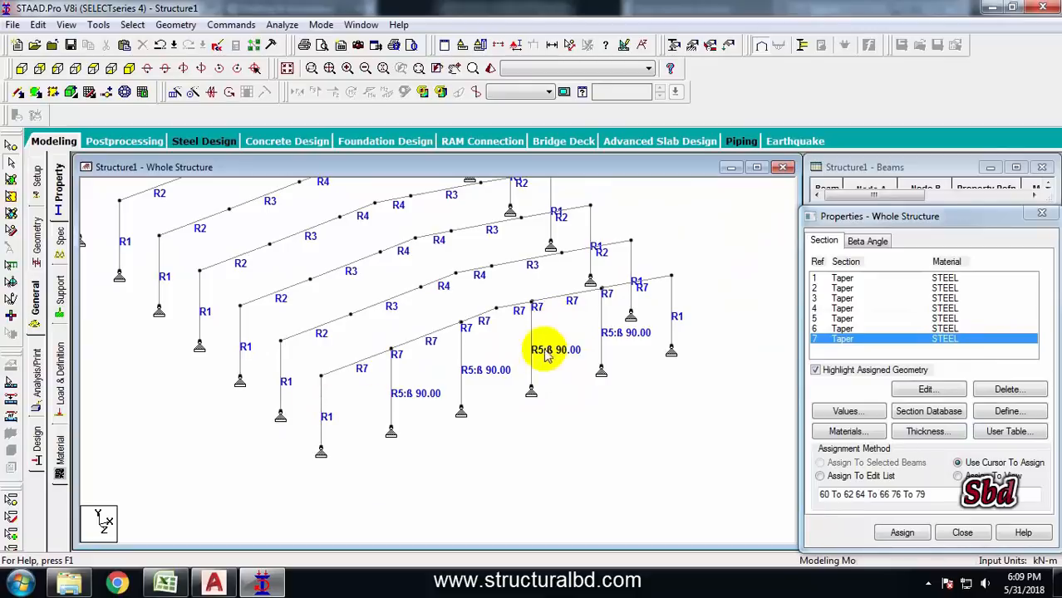
{"action": "scroll", "coordinate": [527, 416], "scroll_direction": "down", "scroll_amount": 2}
{"action": "scroll", "coordinate": [254, 277], "scroll_direction": "up", "scroll_amount": 1}
{"action": "middle_click_drag", "start_coordinate": [284, 289], "coordinate": [332, 374]}
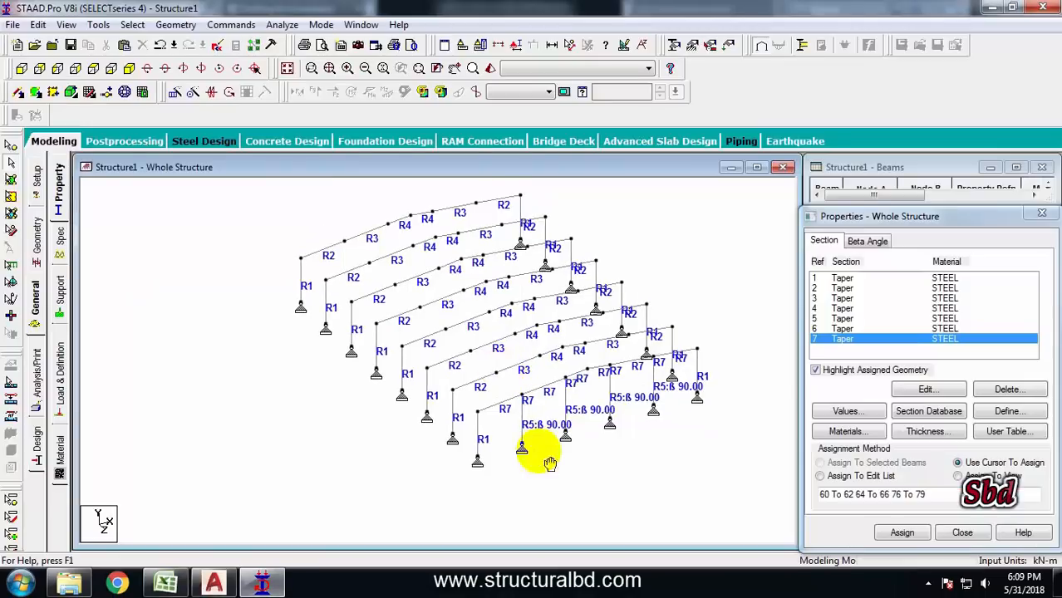
{"action": "scroll", "coordinate": [550, 463], "scroll_direction": "up", "scroll_amount": 2}
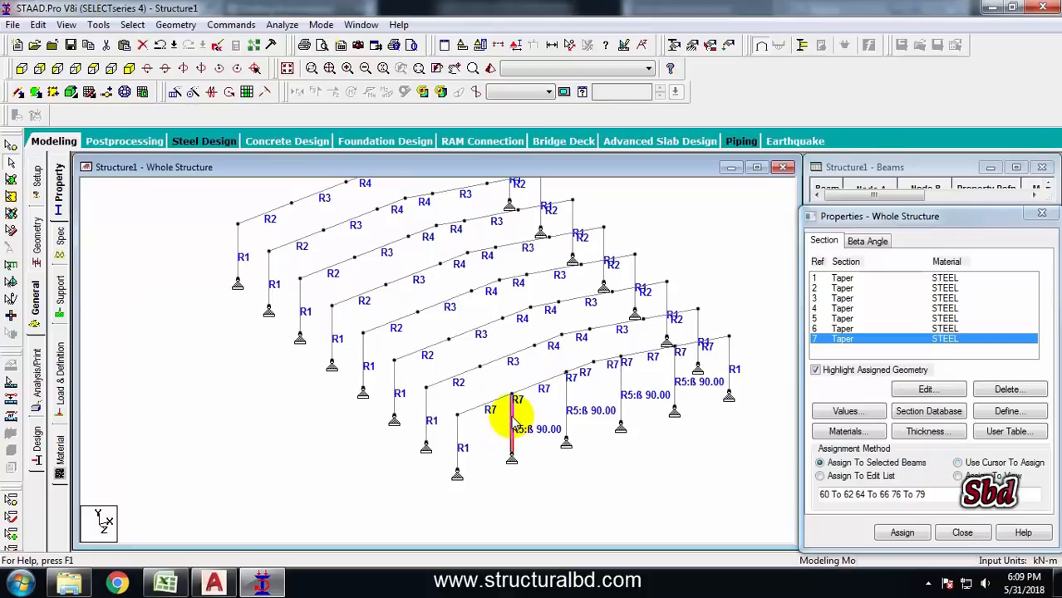
{"action": "left_click", "coordinate": [567, 418], "text": "ctrl"}
{"action": "left_click", "coordinate": [309, 430]}
{"action": "middle_click_drag", "start_coordinate": [390, 308], "coordinate": [385, 365]}
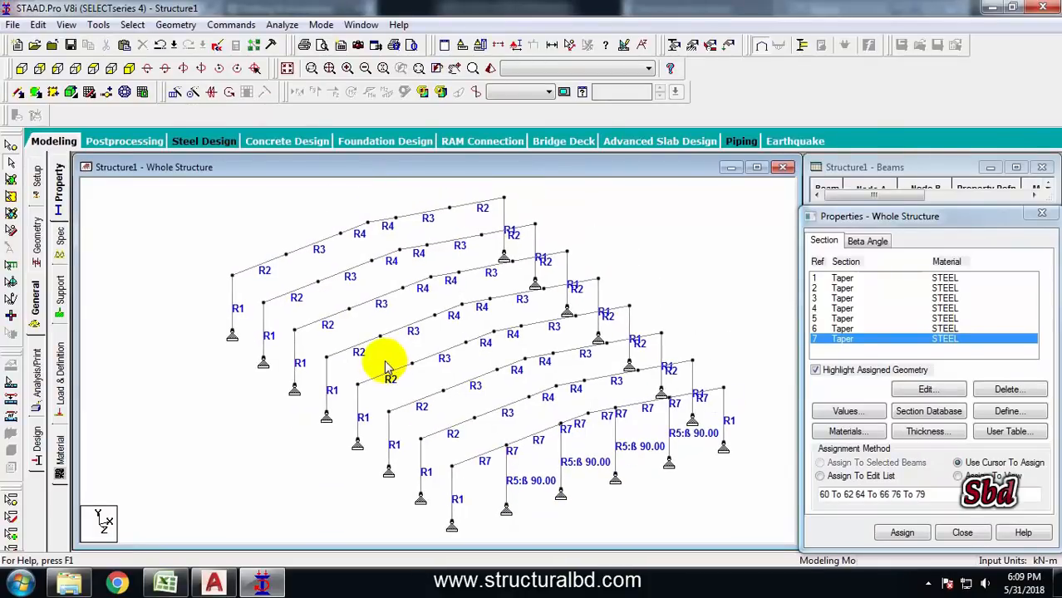
{"action": "middle_click_drag", "start_coordinate": [331, 432], "coordinate": [340, 399]}
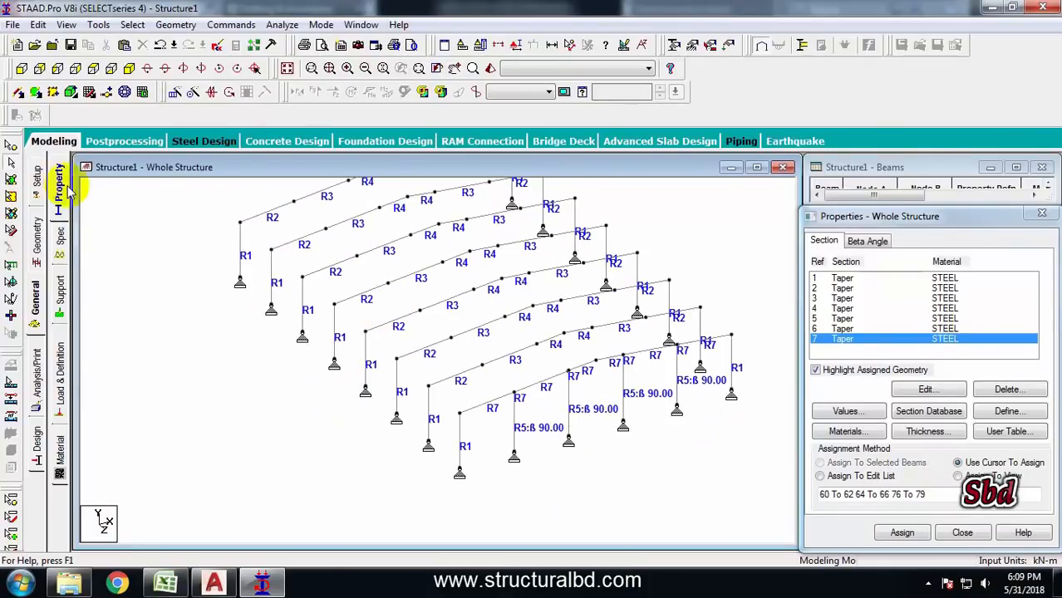
Add a beam connecting the eave nodes of two adjacent interior frames
{"action": "left_click", "coordinate": [20, 94]}
{"action": "left_click_drag", "start_coordinate": [335, 304], "coordinate": [359, 337]}
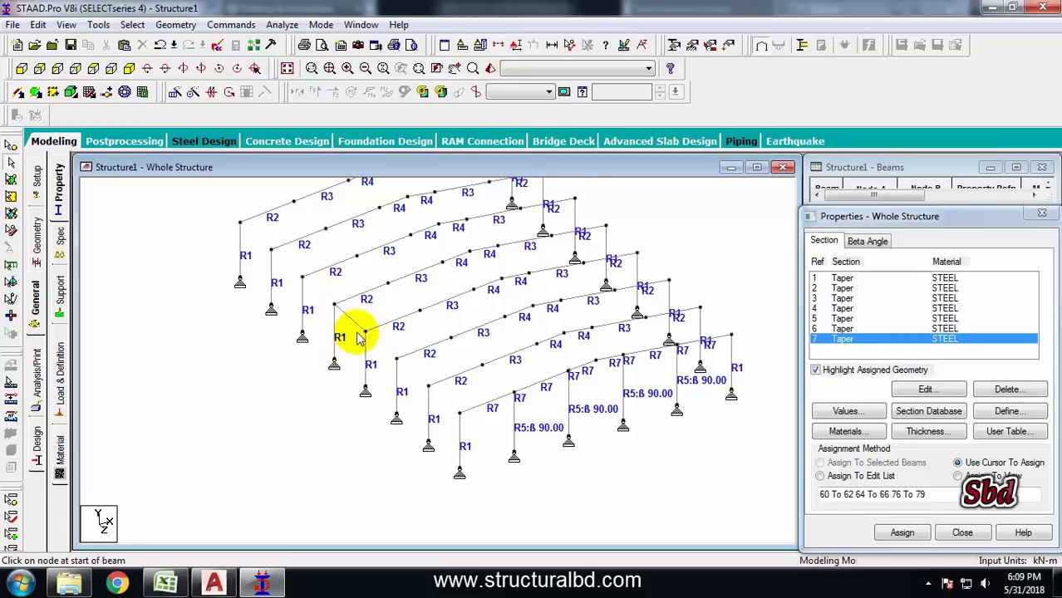
{"action": "left_click", "coordinate": [353, 324]}
Insert a node at the midpoint of the new 6 m eave beam
{"action": "left_click", "coordinate": [108, 93]}
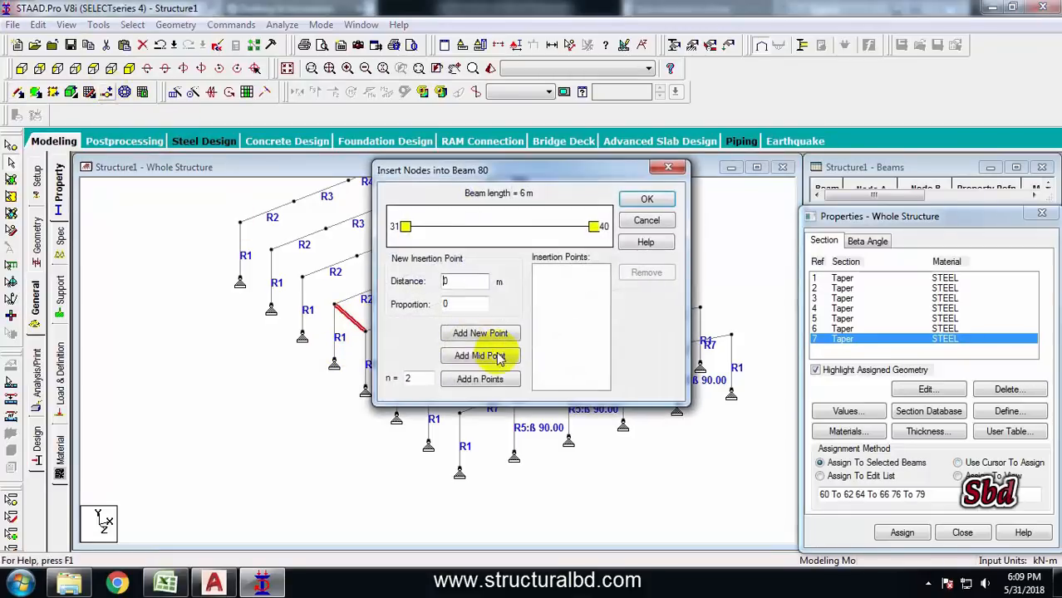
{"action": "left_click", "coordinate": [479, 355]}
{"action": "left_click", "coordinate": [646, 199]}
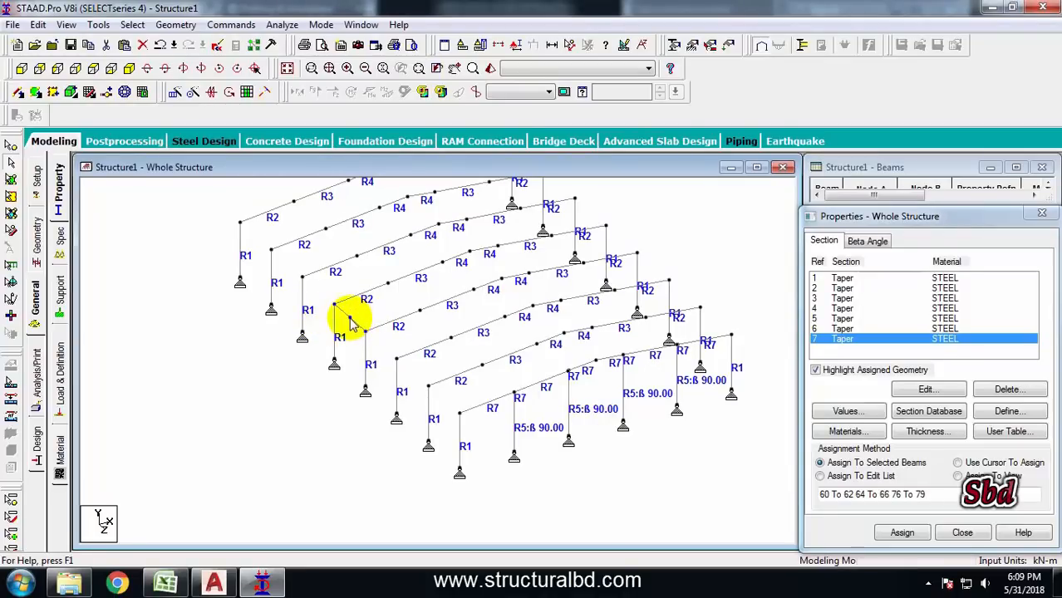
Mirror the four front gable-end posts about an X-Y plane through the new midpoint node, copying them to the rear gable frame
{"action": "left_click", "coordinate": [350, 323]}
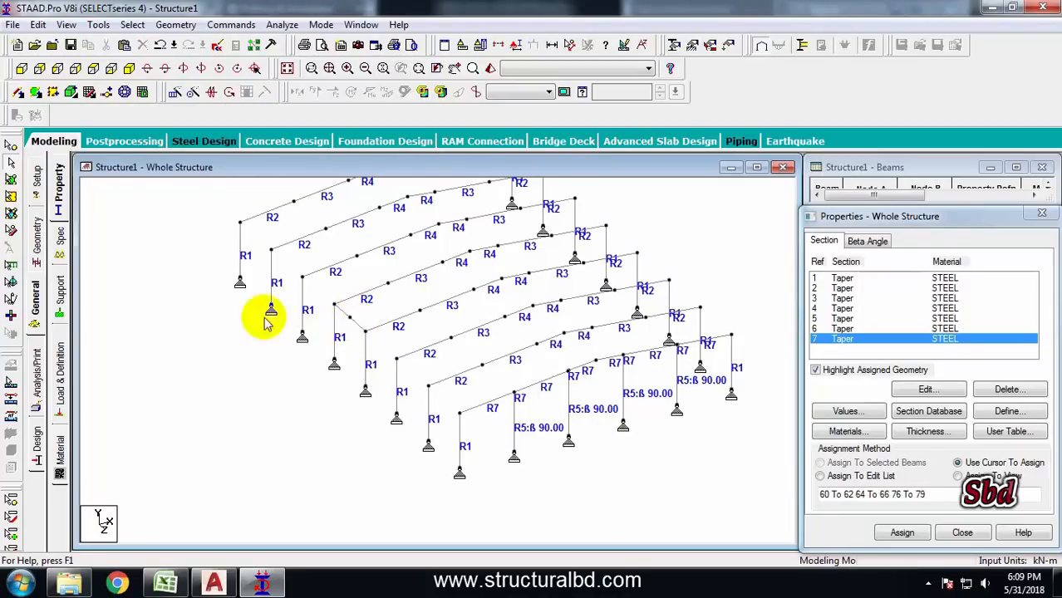
{"action": "left_click", "coordinate": [514, 425]}
{"action": "left_click", "coordinate": [569, 401], "text": "ctrl"}
{"action": "left_click", "coordinate": [623, 389], "text": "ctrl"}
{"action": "left_click", "coordinate": [676, 382], "text": "ctrl"}
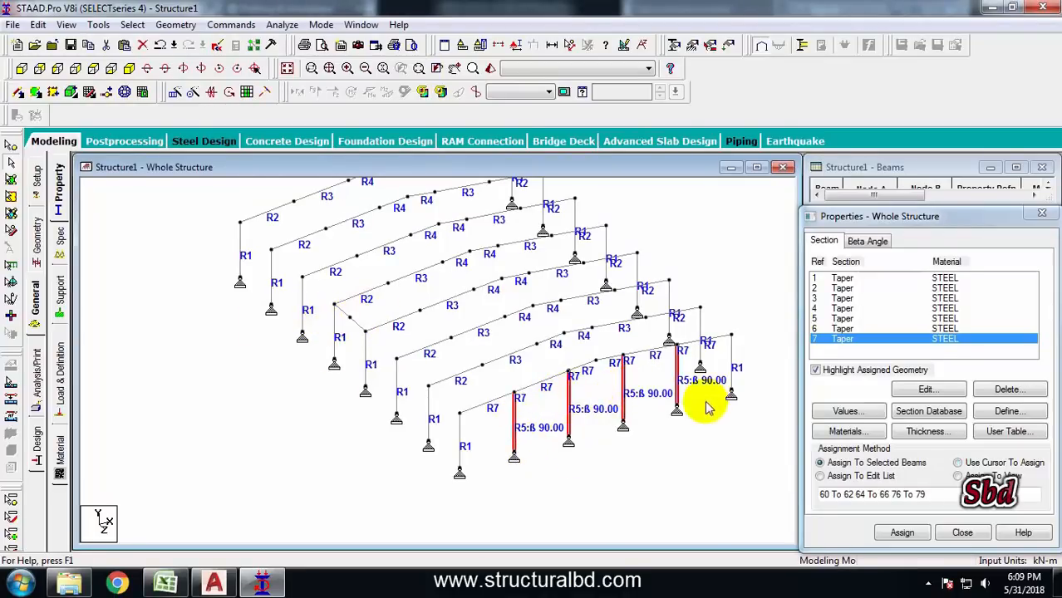
{"action": "left_click", "coordinate": [213, 93]}
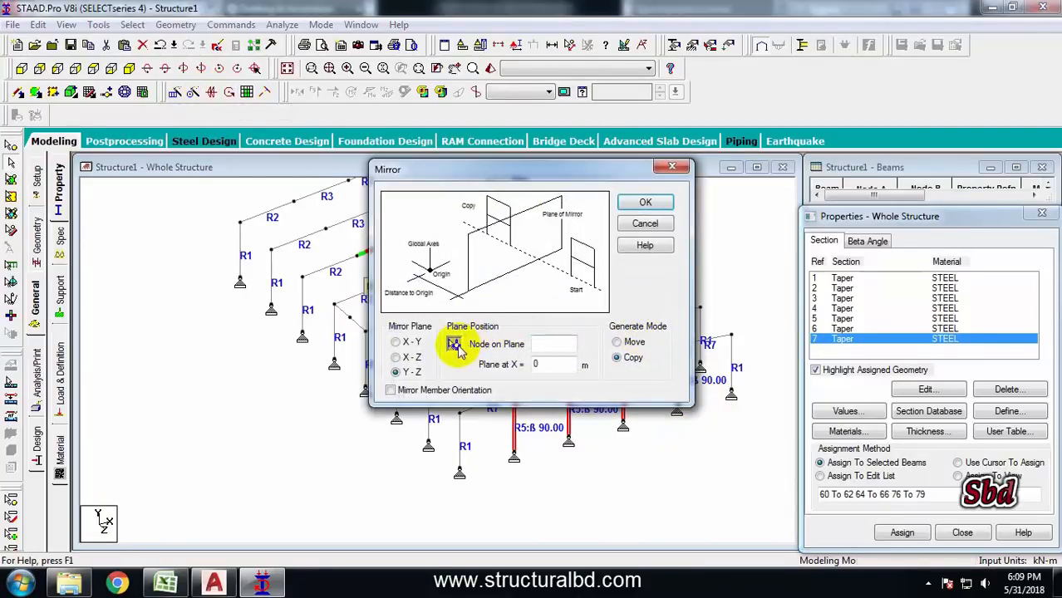
{"action": "left_click", "coordinate": [350, 318]}
{"action": "left_click_drag", "start_coordinate": [527, 172], "coordinate": [659, 183]}
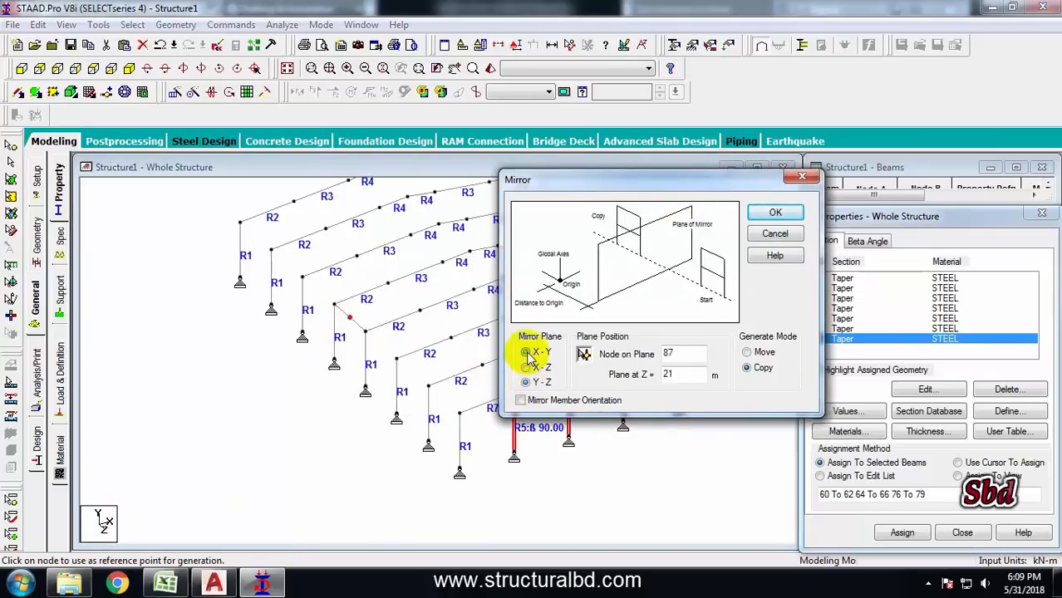
{"action": "left_click", "coordinate": [527, 353]}
{"action": "left_click", "coordinate": [775, 213]}
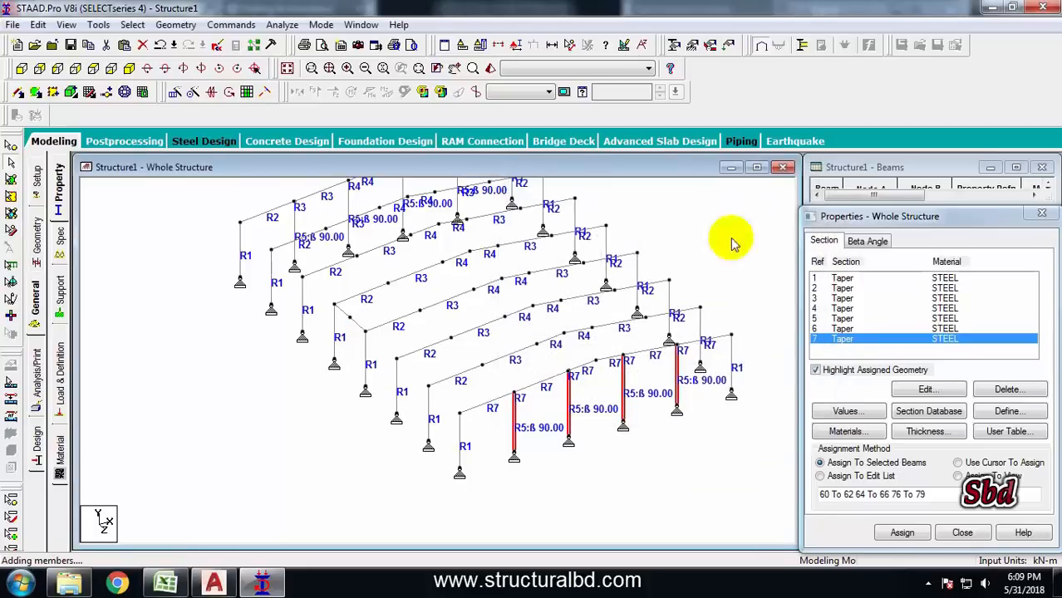
Turn on full 3D section display for the structure
{"action": "scroll", "coordinate": [449, 299], "scroll_direction": "up", "scroll_amount": 5}
{"action": "scroll", "coordinate": [447, 292], "scroll_direction": "down", "scroll_amount": 2}
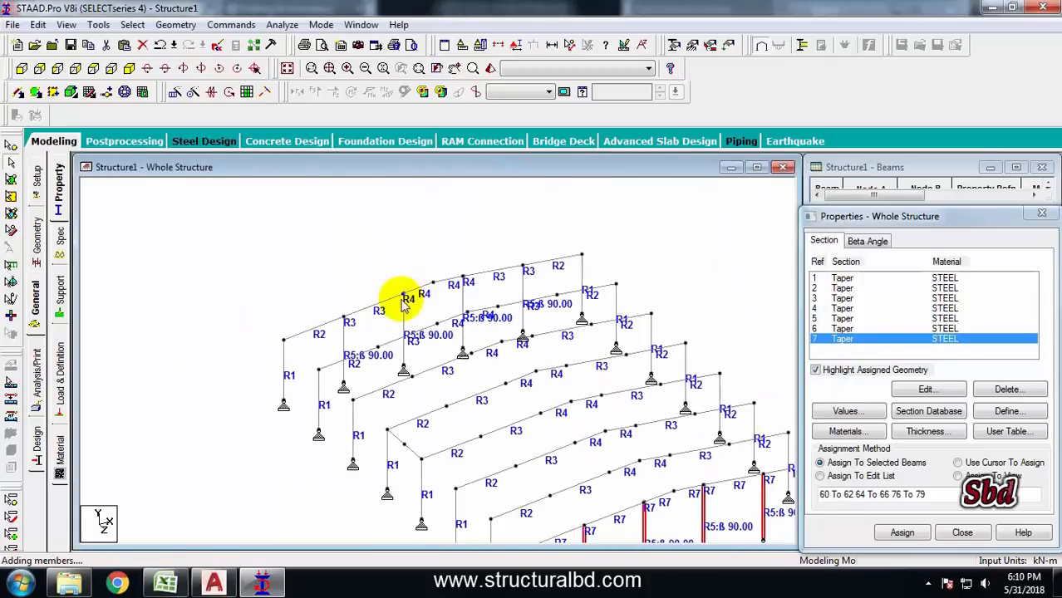
{"action": "left_click", "coordinate": [330, 242]}
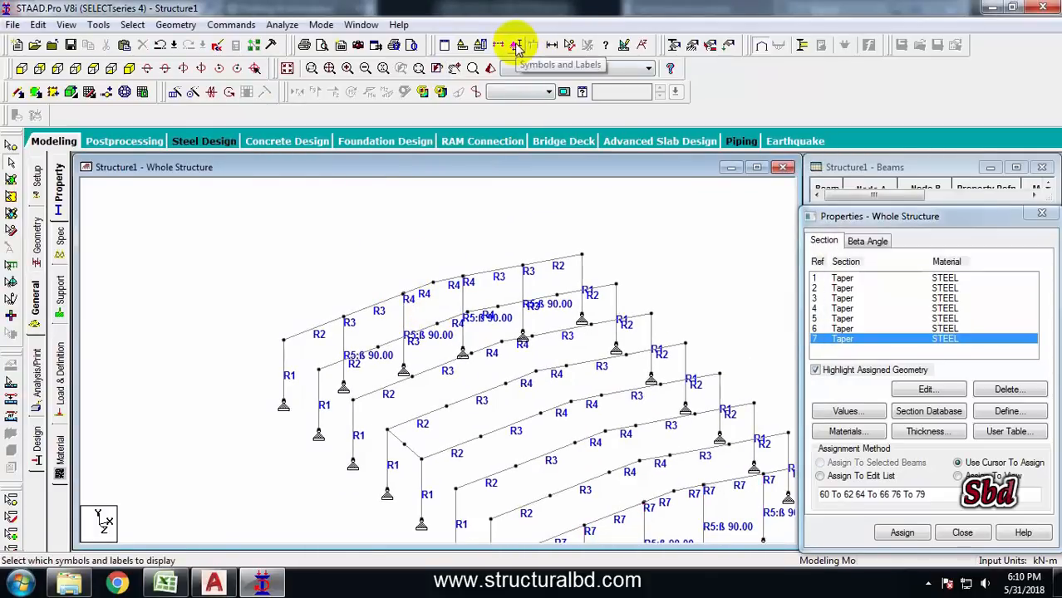
{"action": "left_click", "coordinate": [516, 46]}
{"action": "left_click", "coordinate": [398, 81]}
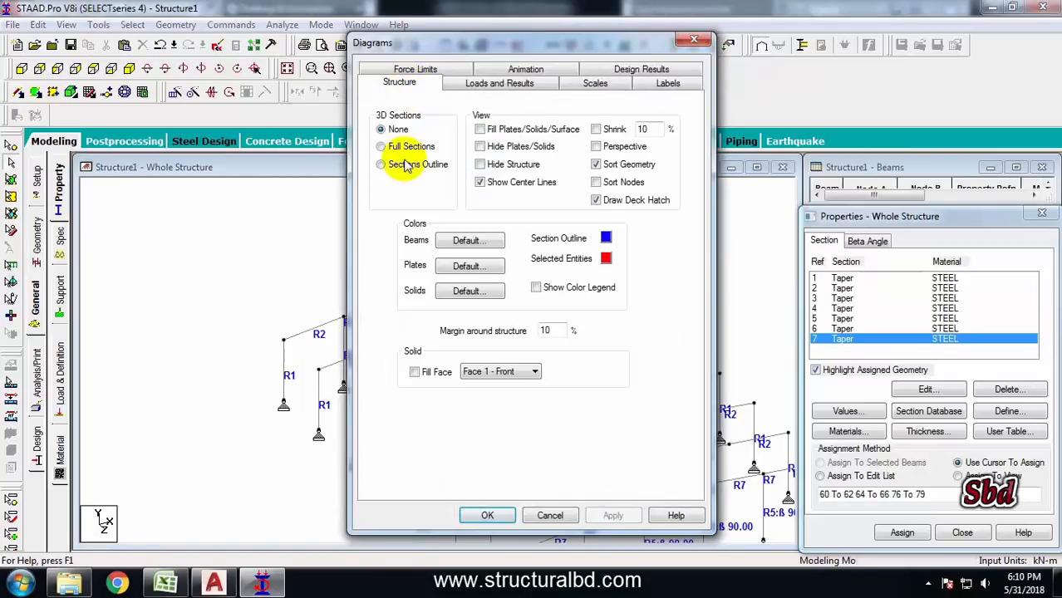
{"action": "left_click", "coordinate": [400, 148]}
{"action": "left_click", "coordinate": [612, 515]}
{"action": "left_click", "coordinate": [487, 515]}
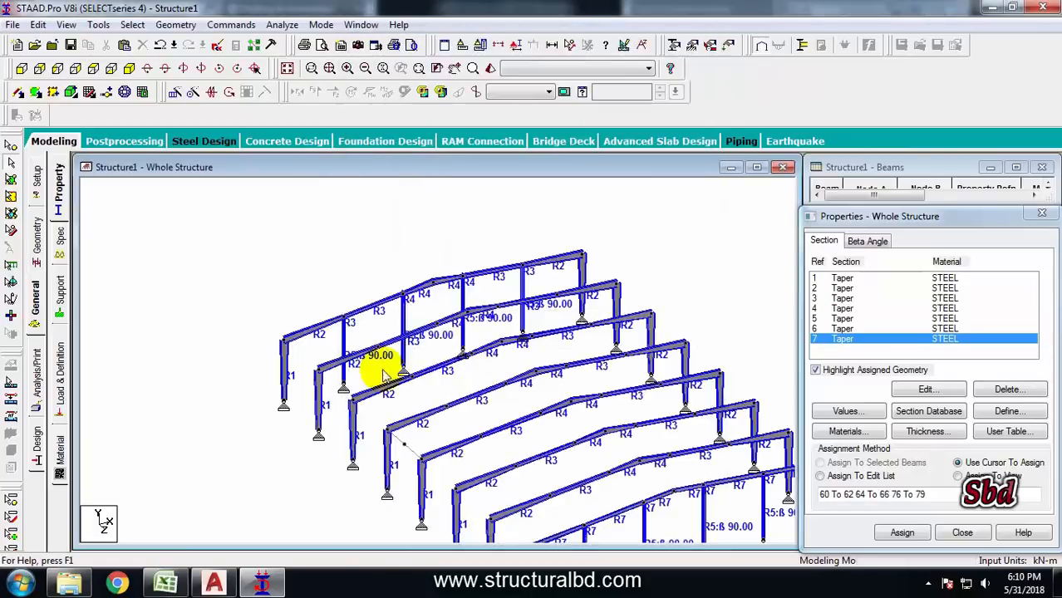
Delete the two-segment eave beam between the adjacent interior frames
{"action": "scroll", "coordinate": [391, 287], "scroll_direction": "up", "scroll_amount": 1}
{"action": "middle_click_drag", "start_coordinate": [316, 241], "coordinate": [339, 309]}
{"action": "scroll", "coordinate": [331, 270], "scroll_direction": "down", "scroll_amount": 1}
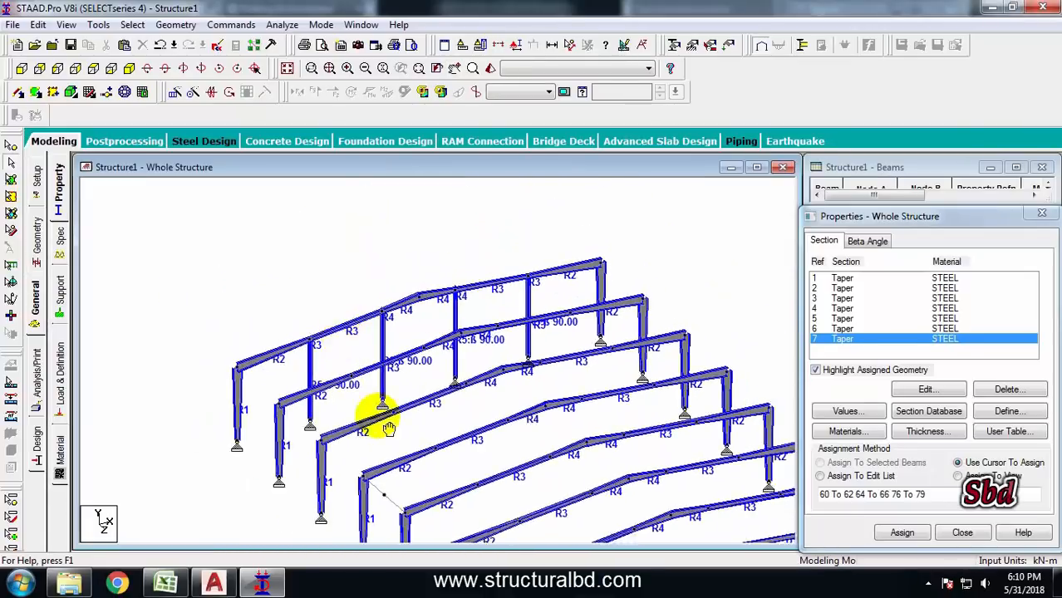
{"action": "middle_click_drag", "start_coordinate": [385, 422], "coordinate": [388, 349]}
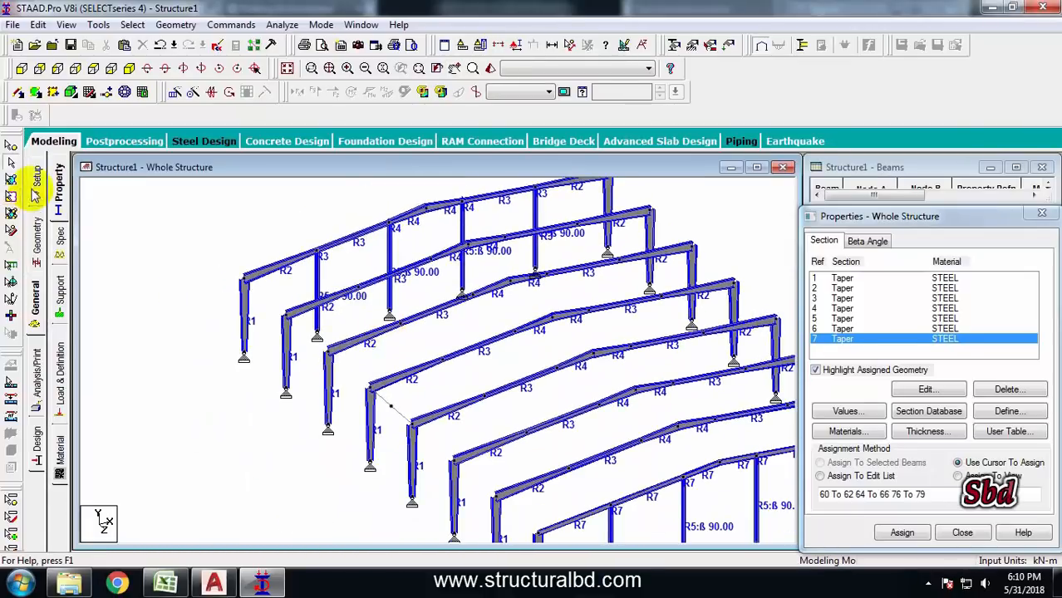
{"action": "left_click", "coordinate": [396, 415]}
{"action": "key", "text": "Delete"}
{"action": "left_click", "coordinate": [608, 326]}
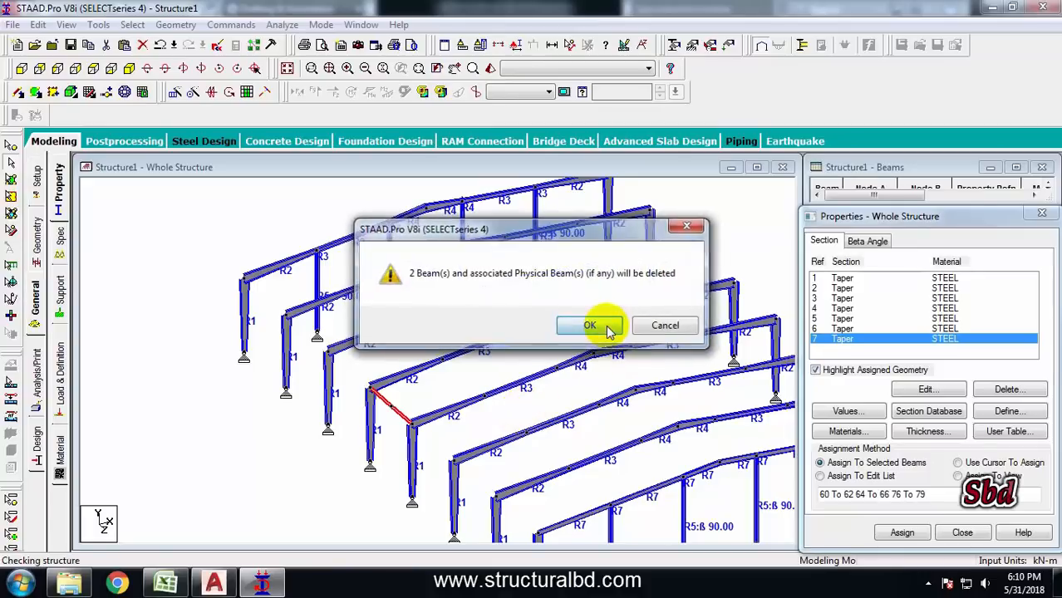
{"action": "left_click", "coordinate": [606, 326]}
Select the eave and ridge nodes of all frames in front elevation and connect them with beams along the Z axis
{"action": "scroll", "coordinate": [407, 391], "scroll_direction": "down", "scroll_amount": 2}
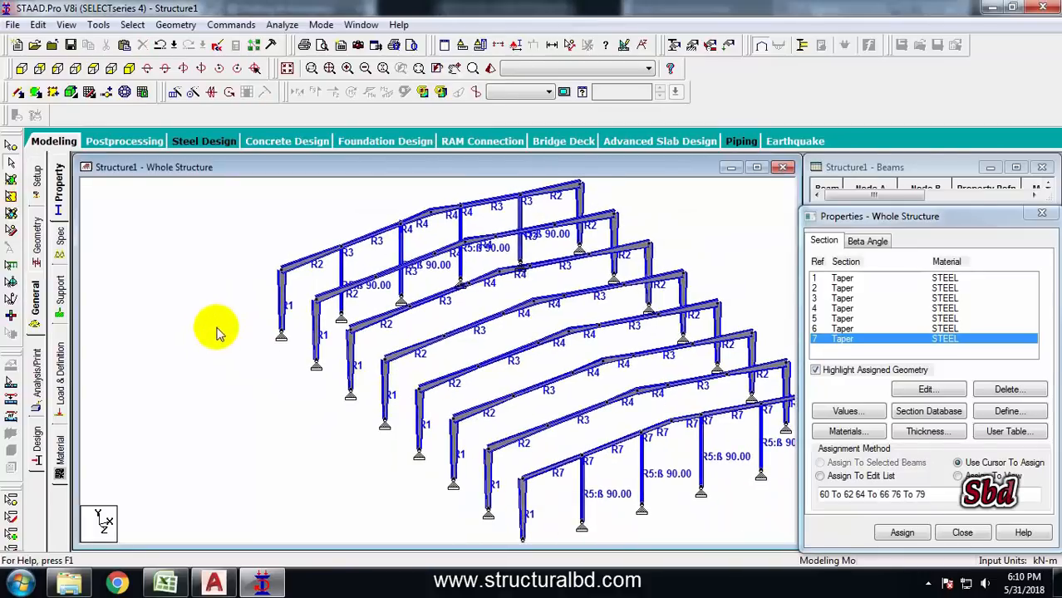
{"action": "left_click", "coordinate": [20, 68]}
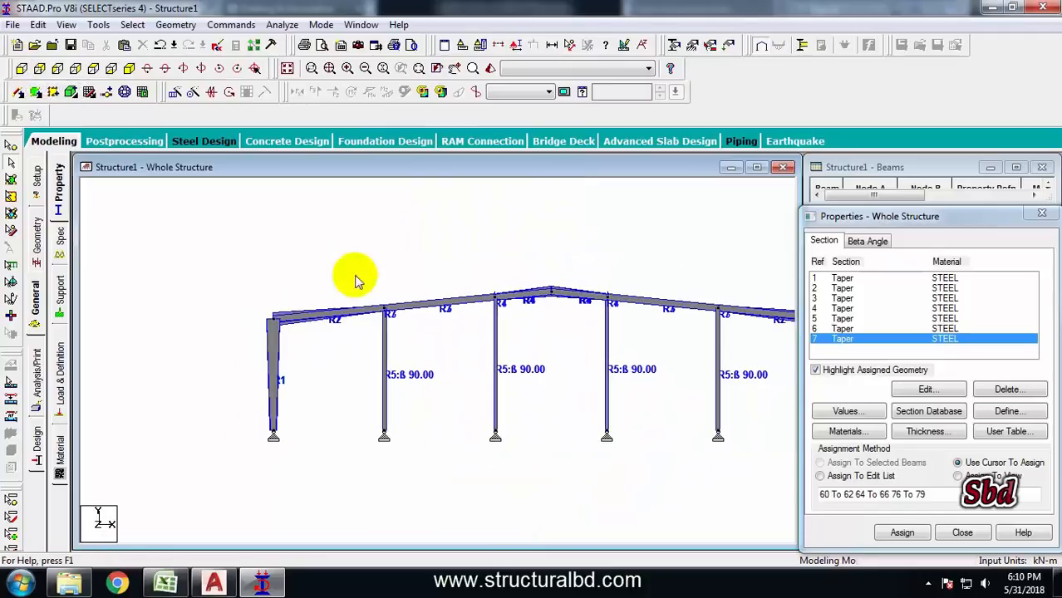
{"action": "left_click", "coordinate": [13, 148]}
{"action": "left_click_drag", "start_coordinate": [287, 332], "coordinate": [321, 347]}
{"action": "middle_click_drag", "start_coordinate": [340, 357], "coordinate": [231, 347]}
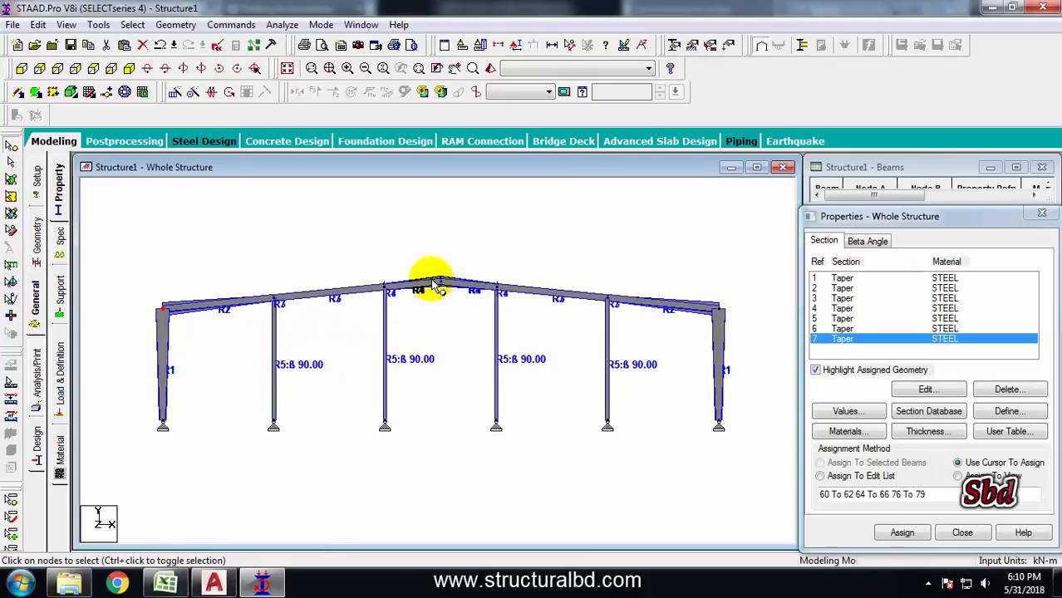
{"action": "middle_click_drag", "start_coordinate": [689, 302], "coordinate": [537, 302]}
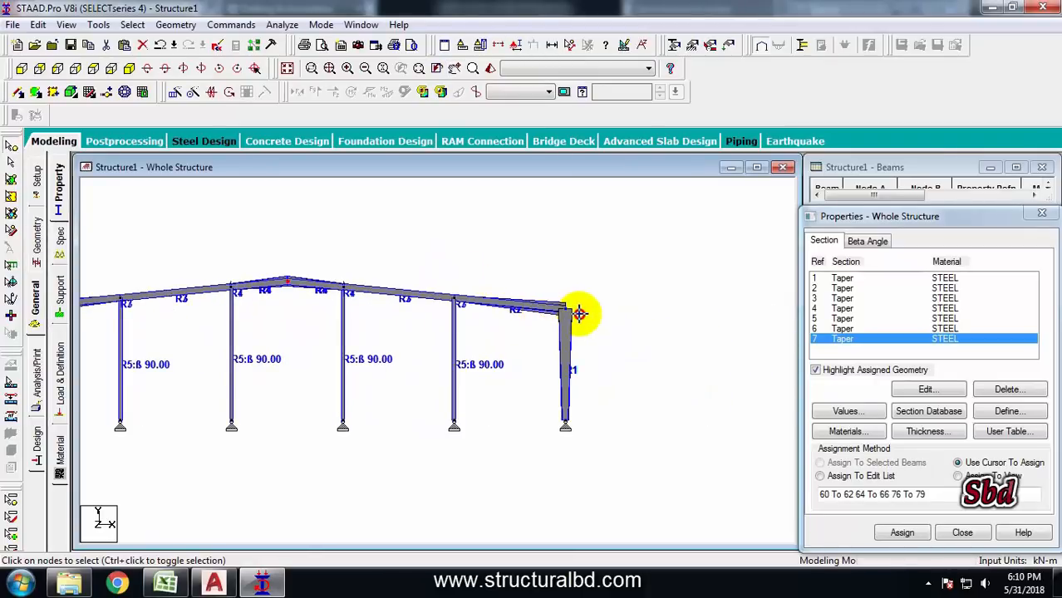
{"action": "left_click", "coordinate": [286, 68]}
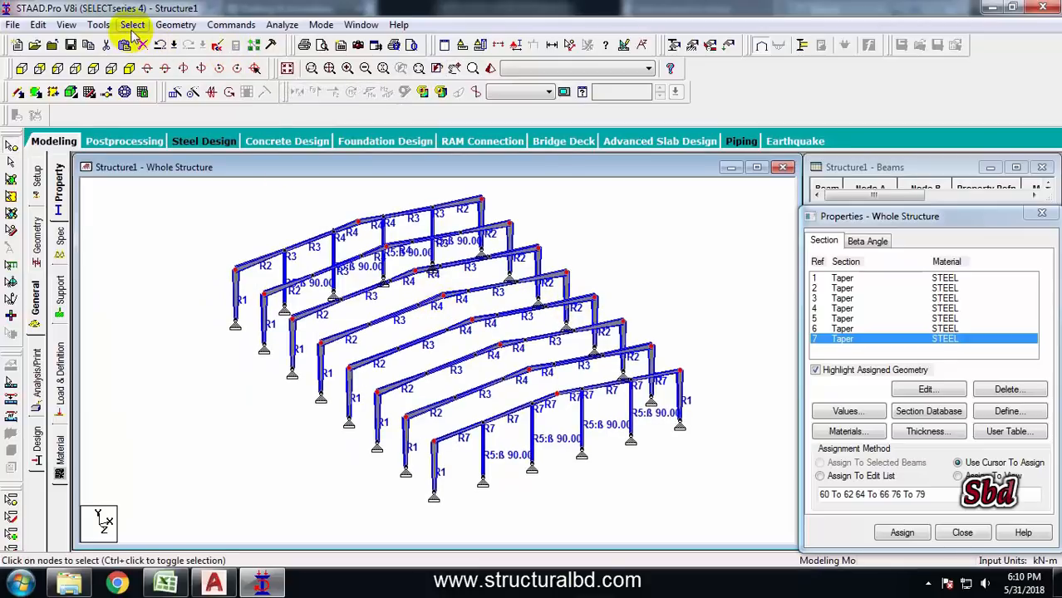
{"action": "left_click", "coordinate": [176, 28]}
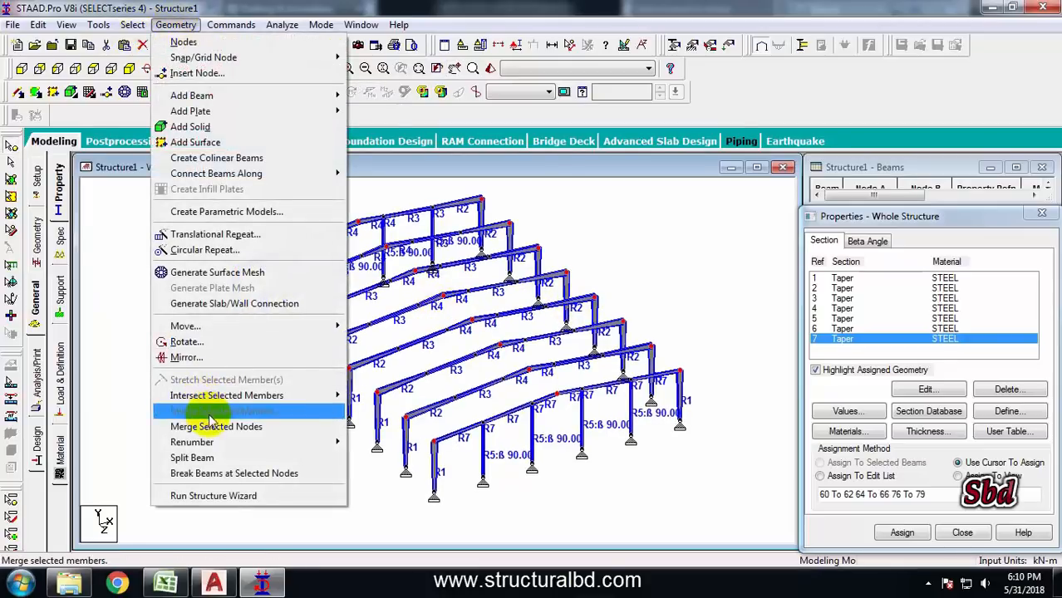
{"action": "mouse_move", "coordinate": [232, 181]}
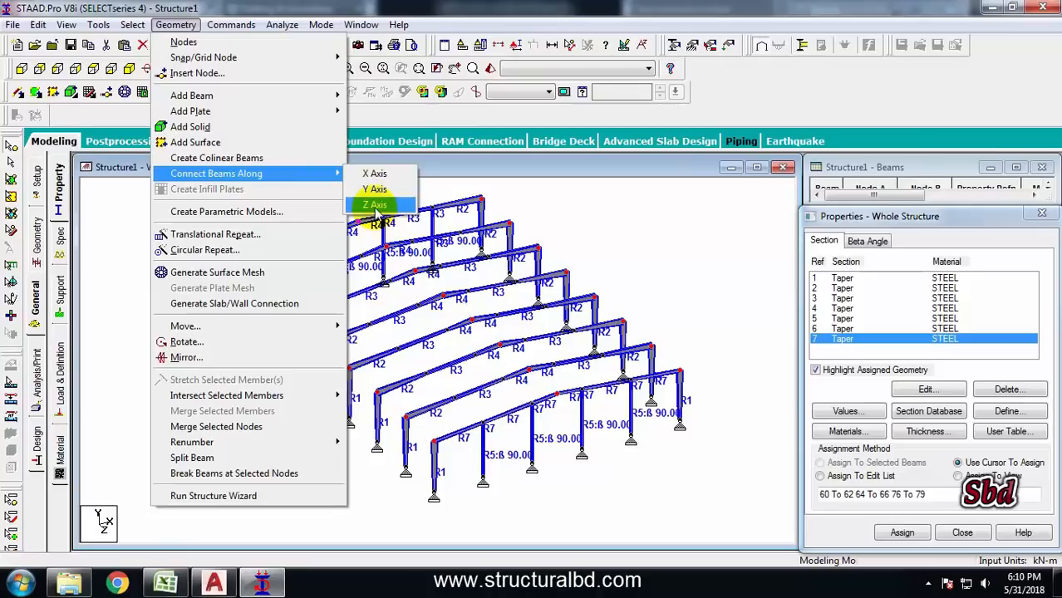
{"action": "left_click", "coordinate": [376, 206]}
{"action": "left_click", "coordinate": [596, 332]}
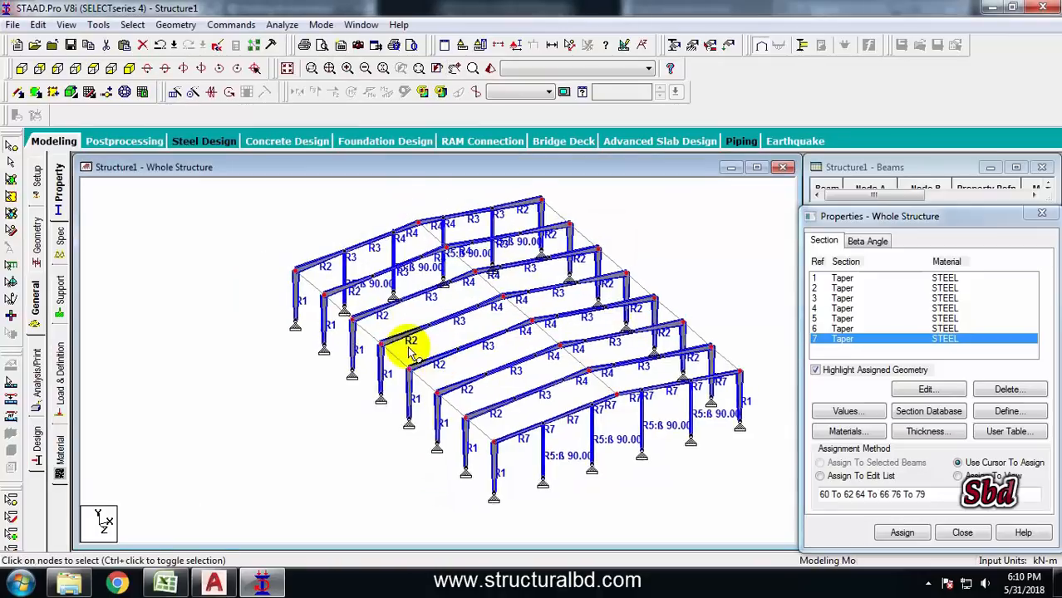
{"action": "scroll", "coordinate": [408, 349], "scroll_direction": "up", "scroll_amount": 1}
{"action": "left_click", "coordinate": [212, 244]}
{"action": "middle_click_drag", "start_coordinate": [425, 244], "coordinate": [357, 265]}
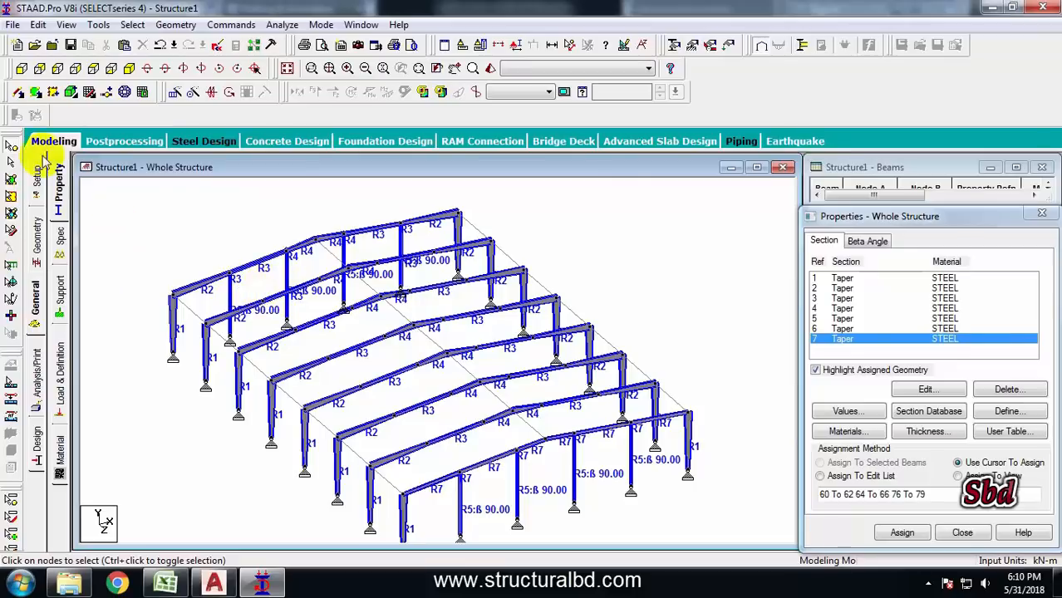
{"action": "left_click", "coordinate": [63, 48]}
{"action": "left_click", "coordinate": [420, 305]}
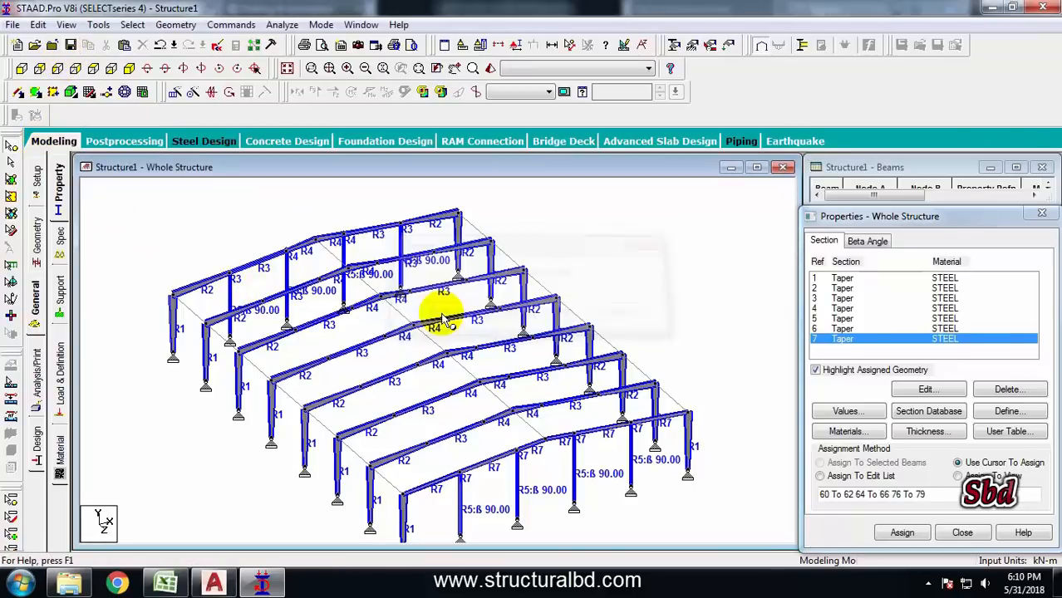
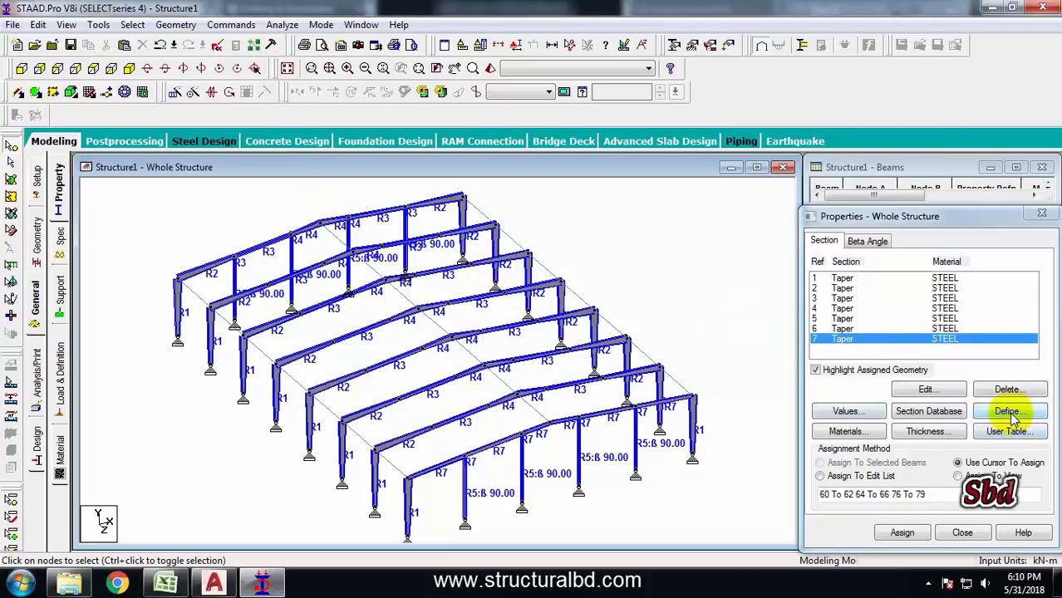
Define a new Tapered I steel section with F1 0.1, F2 0.004, F3 0.1, F4 0.075 and F5 0.005 m
{"action": "left_click", "coordinate": [1008, 411]}
{"action": "left_click", "coordinate": [309, 217]}
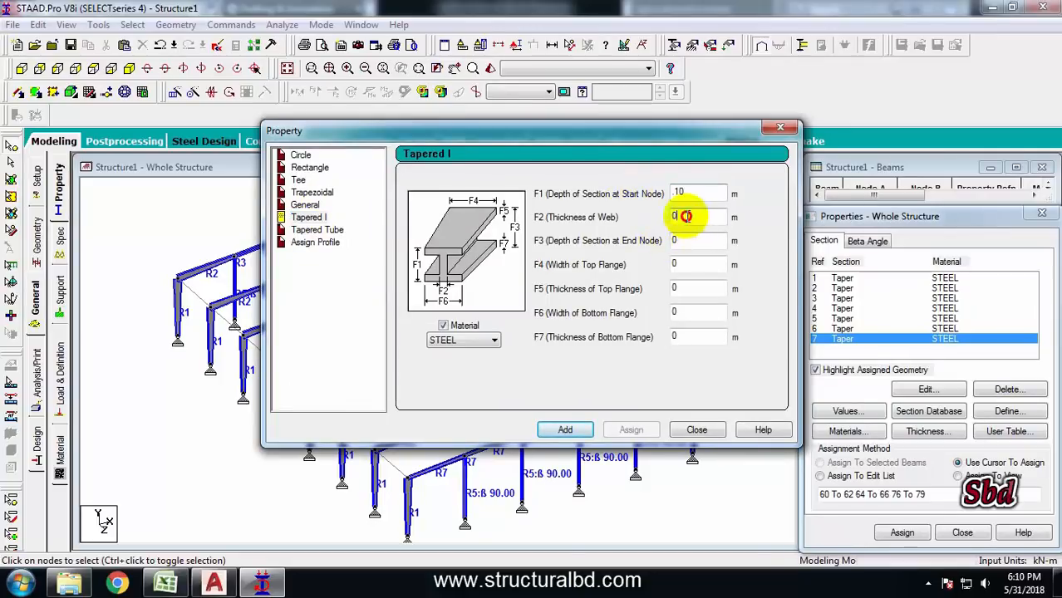
{"action": "left_click_drag", "start_coordinate": [686, 216], "coordinate": [627, 241]}
{"action": "type", "text": ".04"}
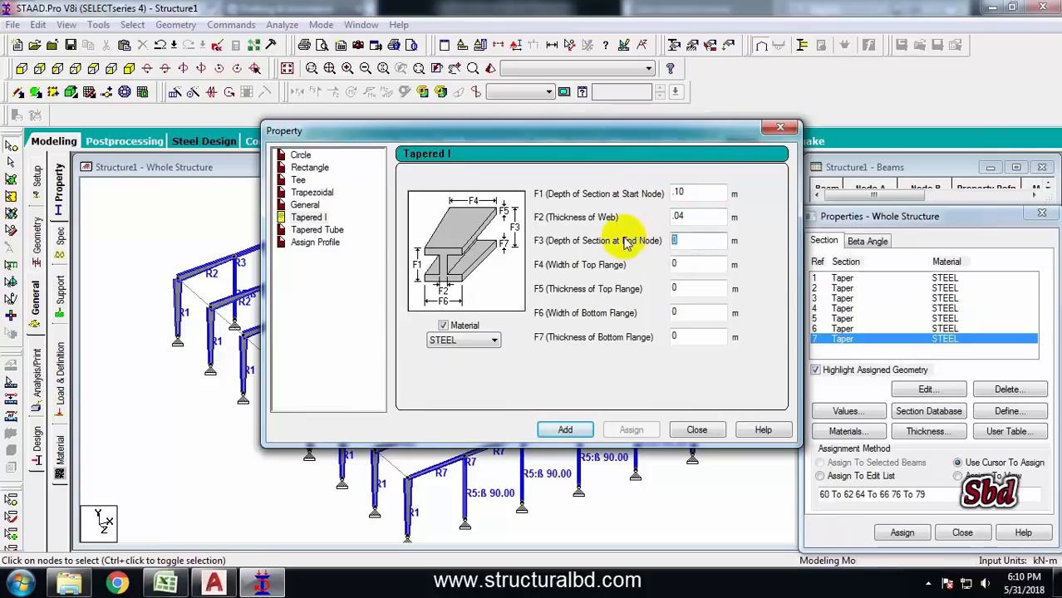
{"action": "type", "text": ".1"}
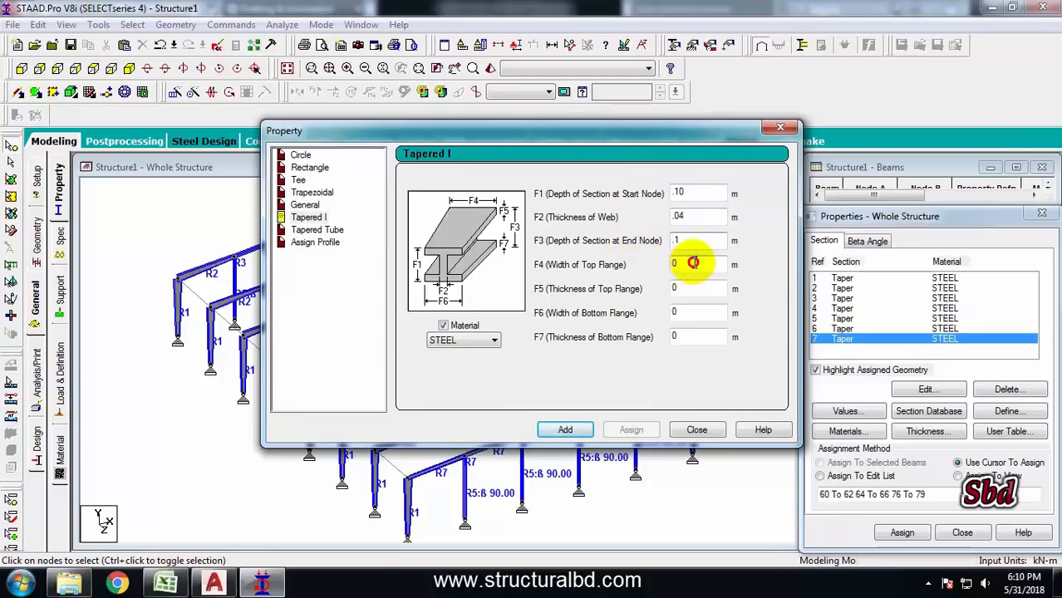
{"action": "left_click_drag", "start_coordinate": [693, 262], "coordinate": [699, 315]}
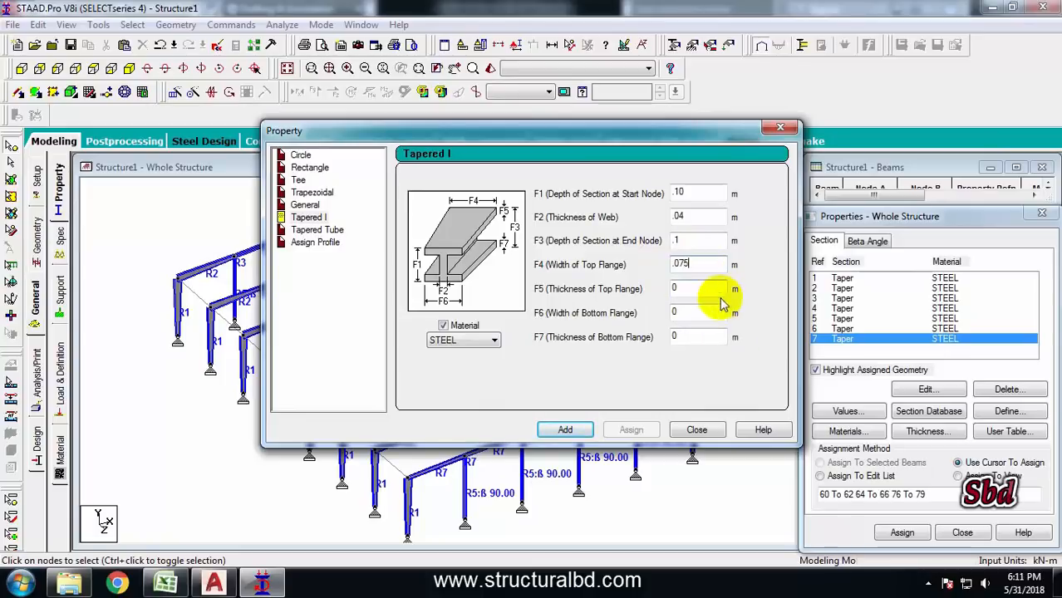
{"action": "left_click_drag", "start_coordinate": [713, 289], "coordinate": [647, 284]}
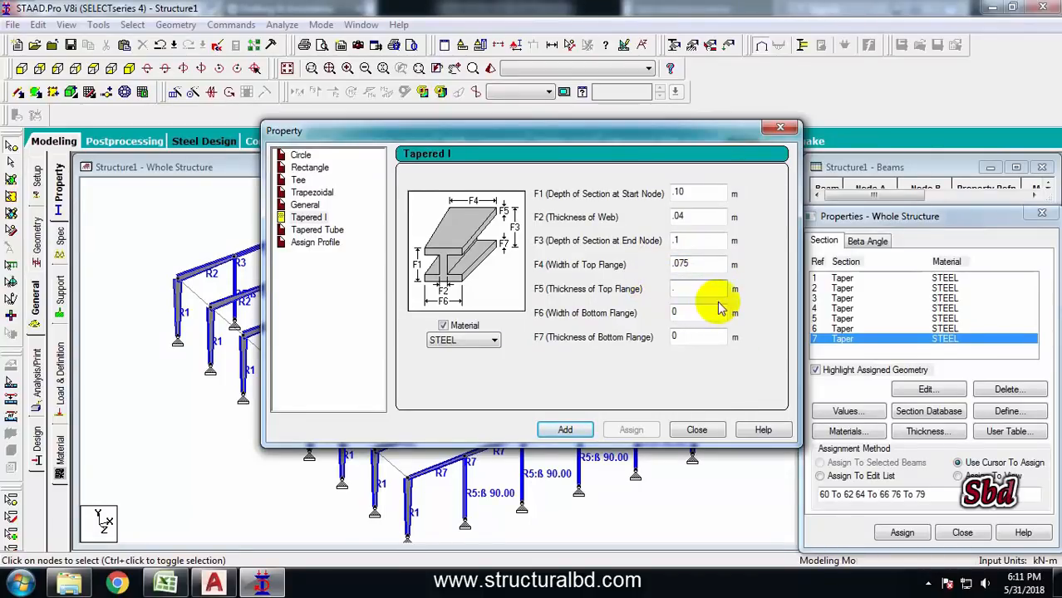
{"action": "type", "text": "3"}
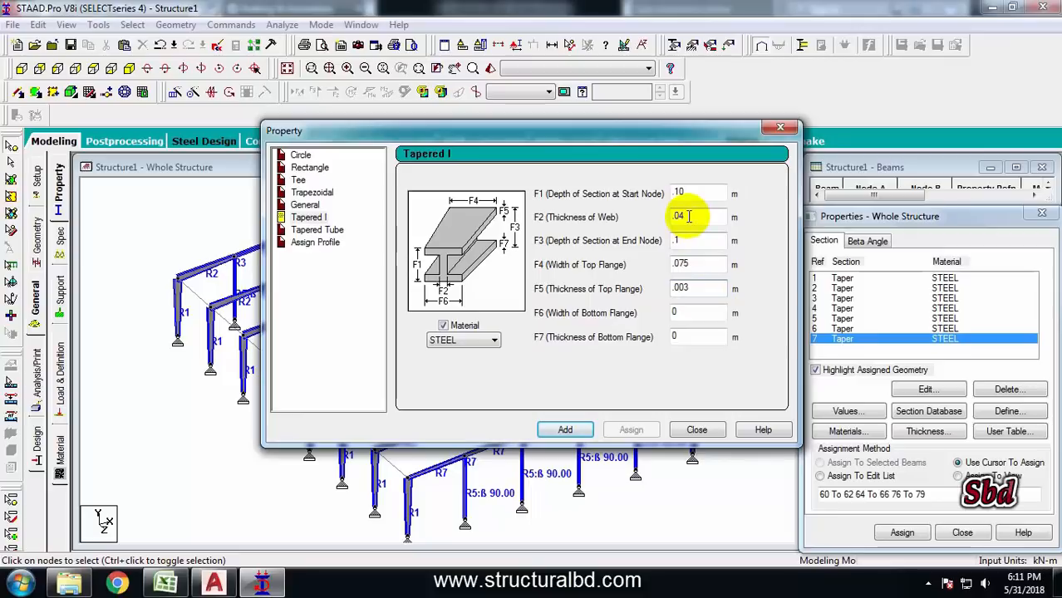
{"action": "left_click", "coordinate": [679, 215]}
{"action": "type", "text": ".004"}
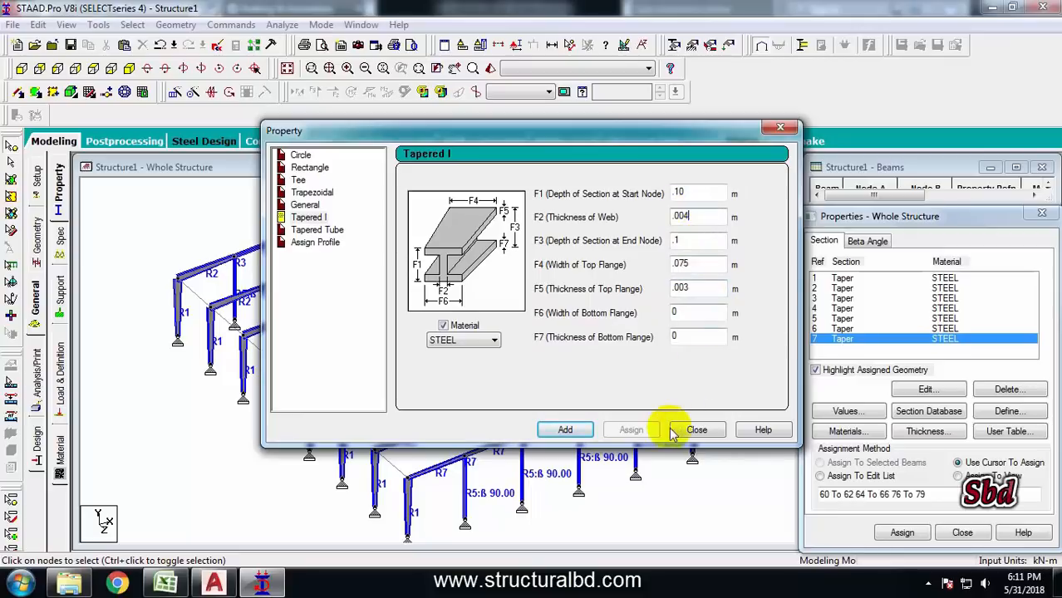
{"action": "left_click", "coordinate": [687, 193]}
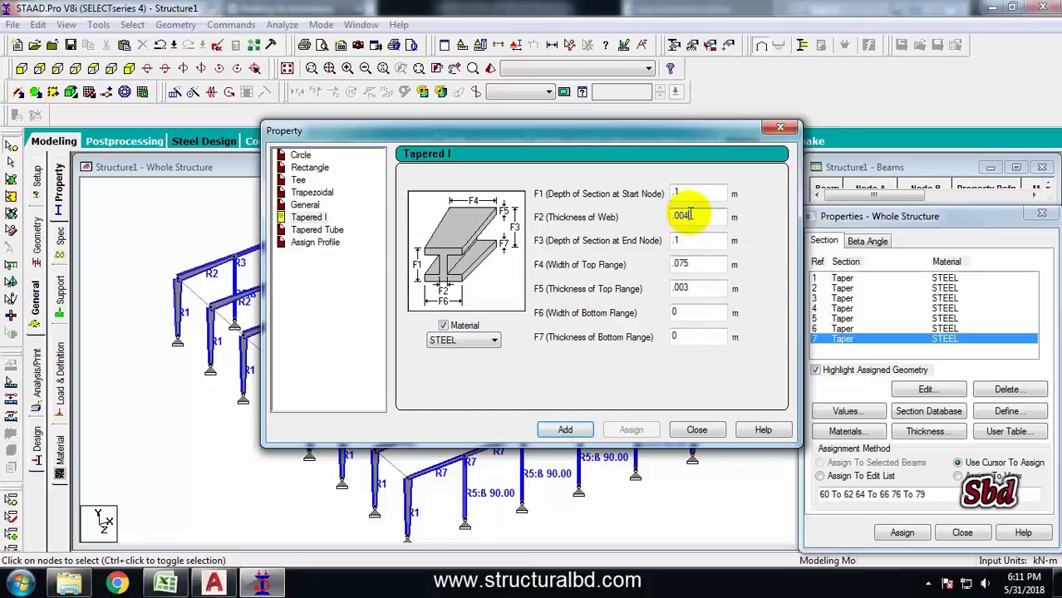
{"action": "type", "text": "5"}
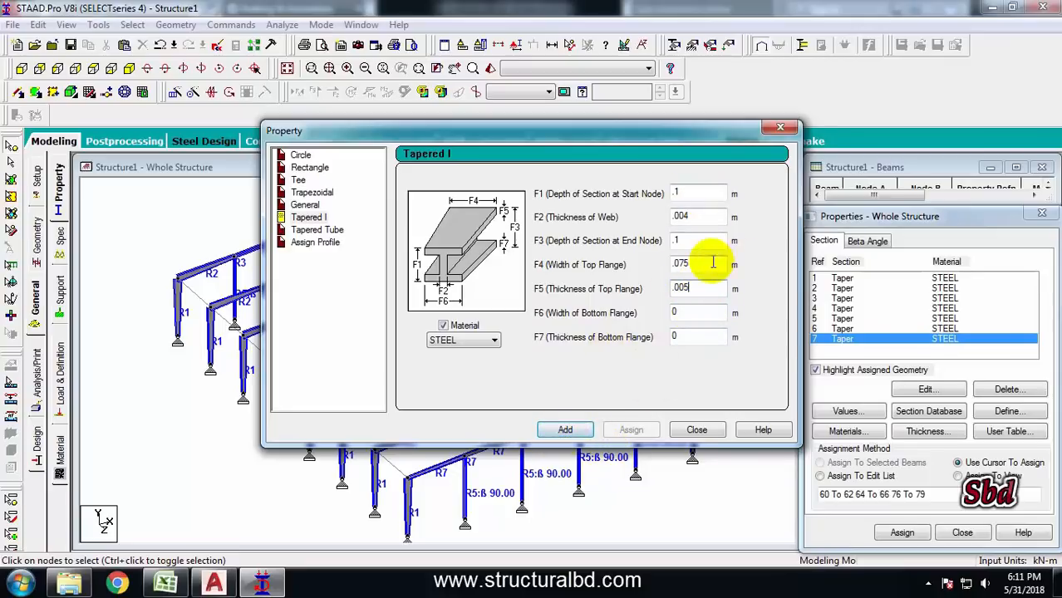
{"action": "left_click", "coordinate": [568, 431]}
{"action": "left_click", "coordinate": [697, 429]}
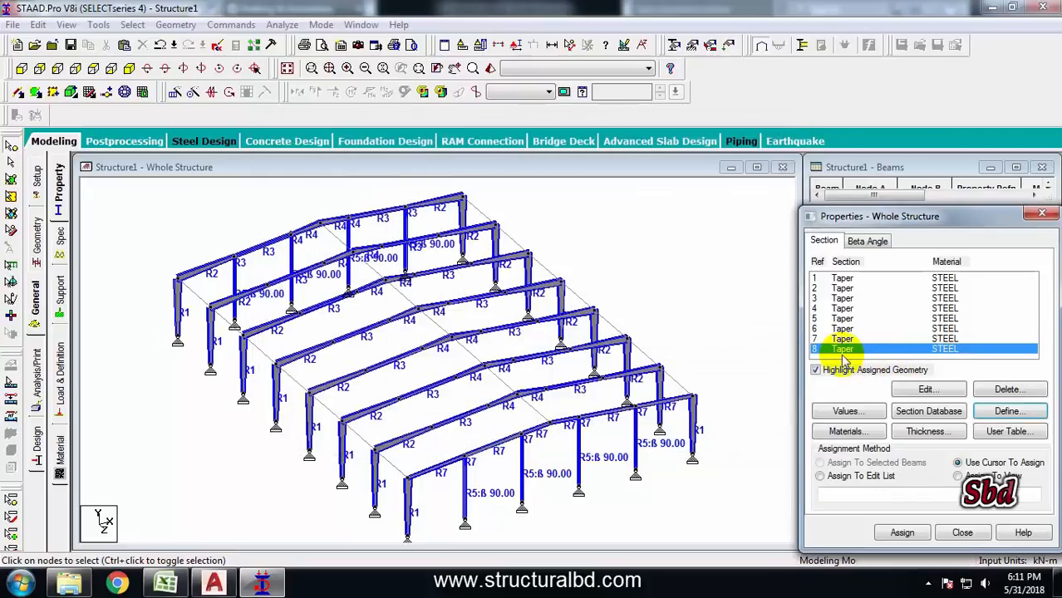
Select all beams missing a property and assign the new tapered section 8 to them
{"action": "left_click", "coordinate": [144, 10]}
{"action": "left_click", "coordinate": [133, 27]}
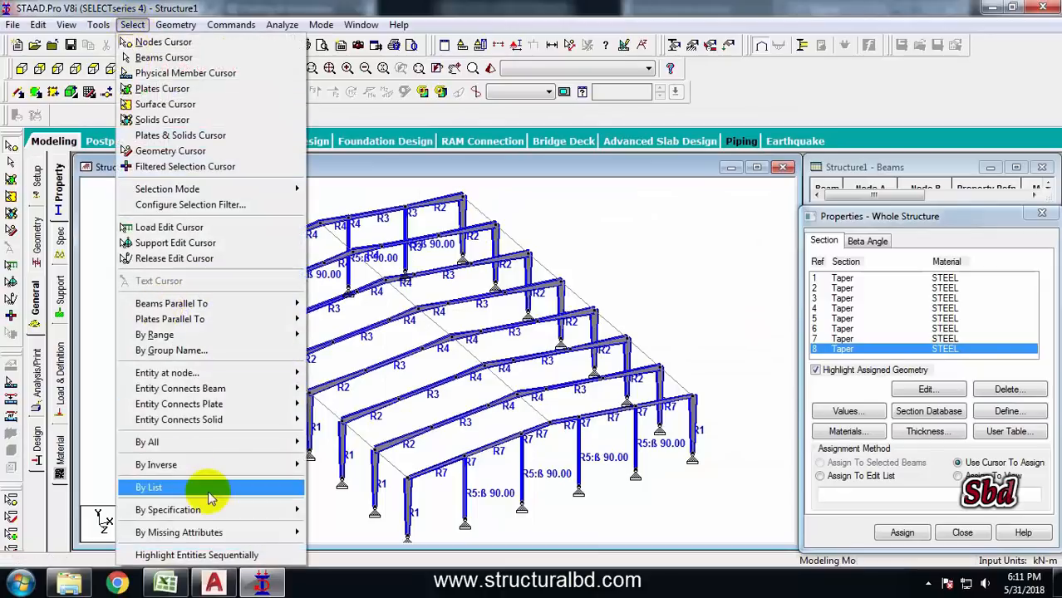
{"action": "mouse_move", "coordinate": [208, 532]}
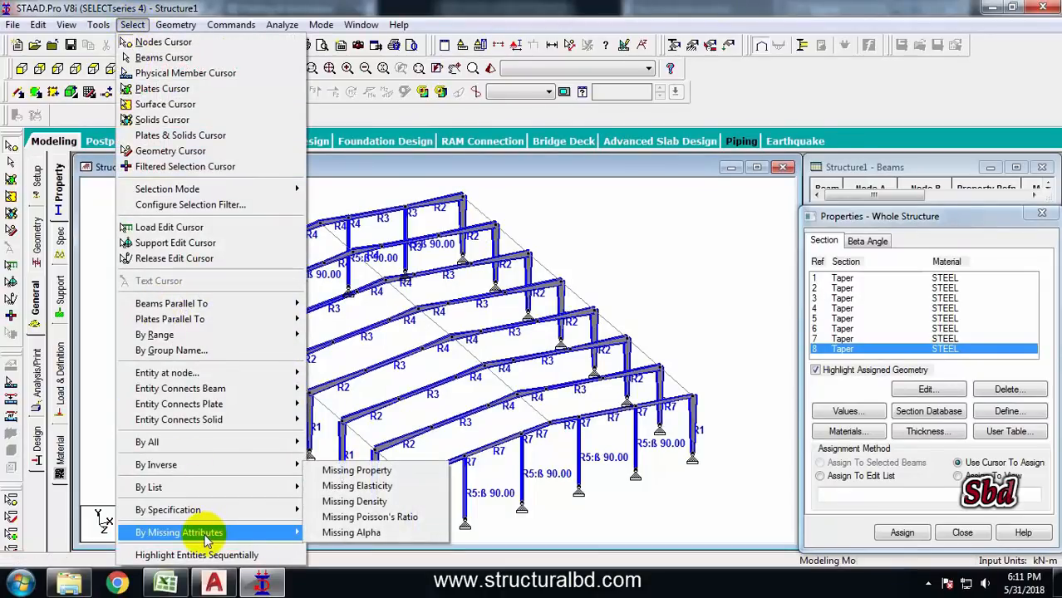
{"action": "left_click", "coordinate": [356, 470]}
{"action": "left_click", "coordinate": [902, 533]}
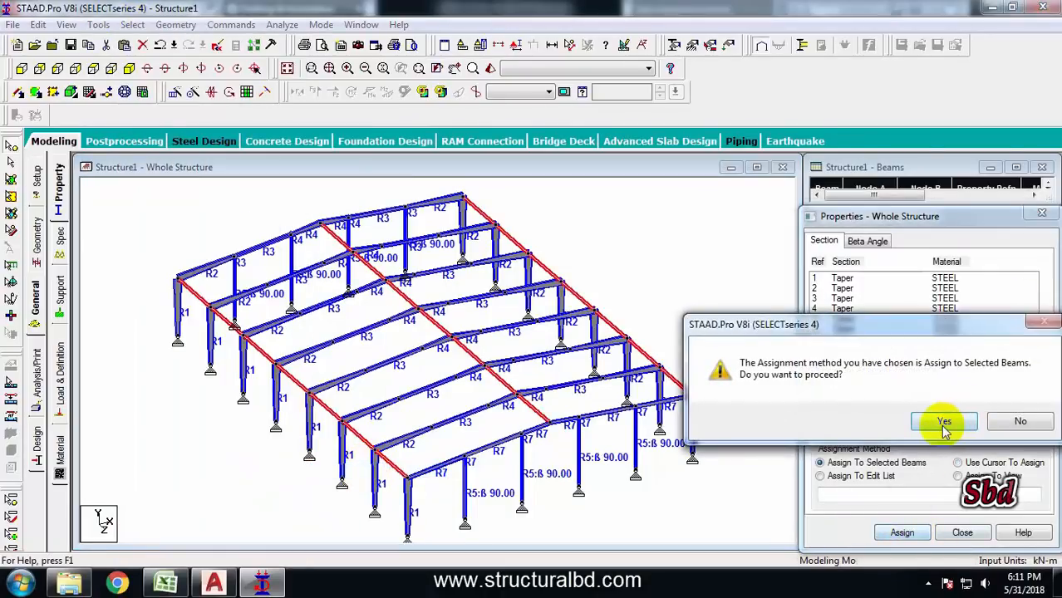
{"action": "left_click", "coordinate": [944, 422]}
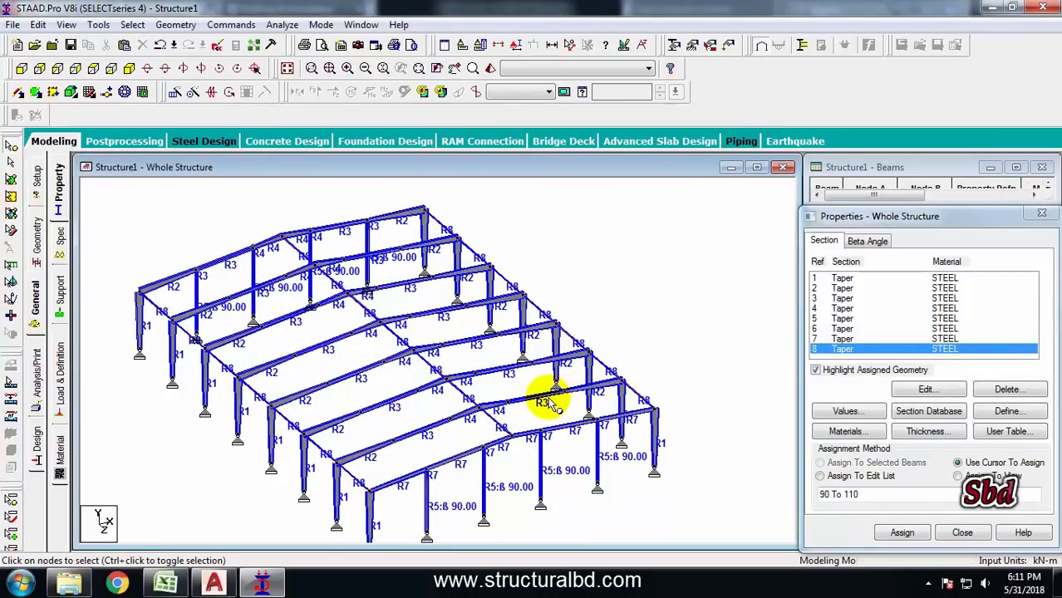
{"action": "middle_click_drag", "start_coordinate": [365, 350], "coordinate": [526, 308]}
{"action": "scroll", "coordinate": [526, 308], "scroll_direction": "up", "scroll_amount": 1}
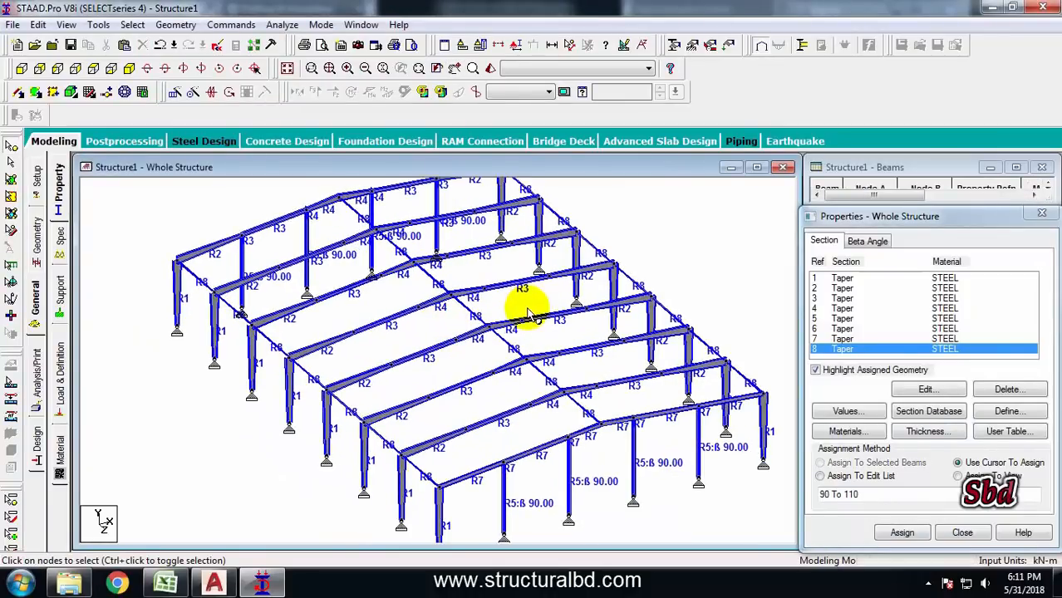
{"action": "scroll", "coordinate": [427, 288], "scroll_direction": "down", "scroll_amount": 2}
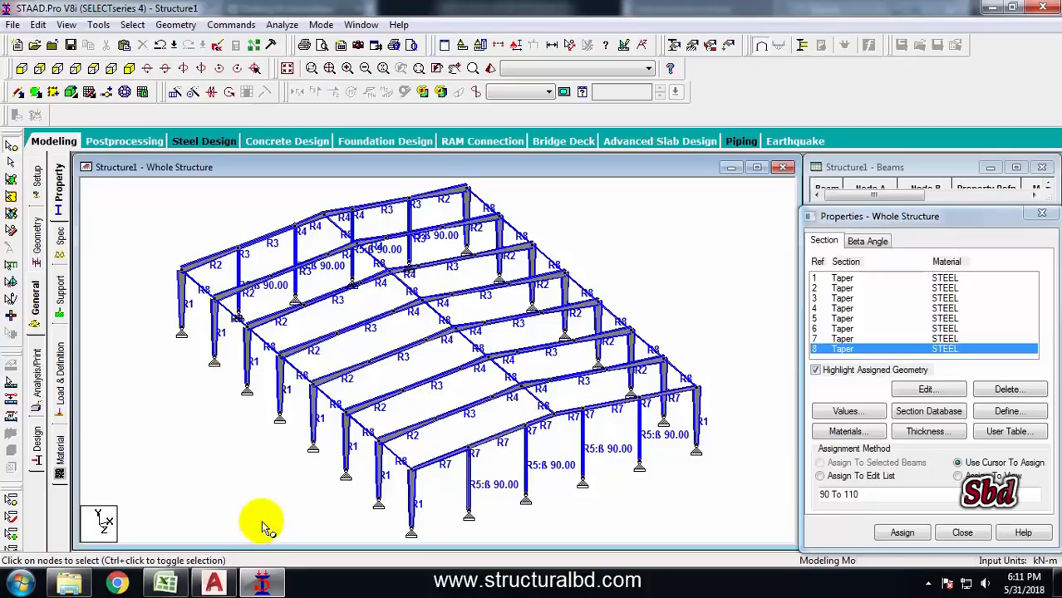
Examine the portal frame elevation in the AutoCAD drawing
{"action": "left_click", "coordinate": [213, 584]}
{"action": "scroll", "coordinate": [493, 335], "scroll_direction": "up", "scroll_amount": 10}
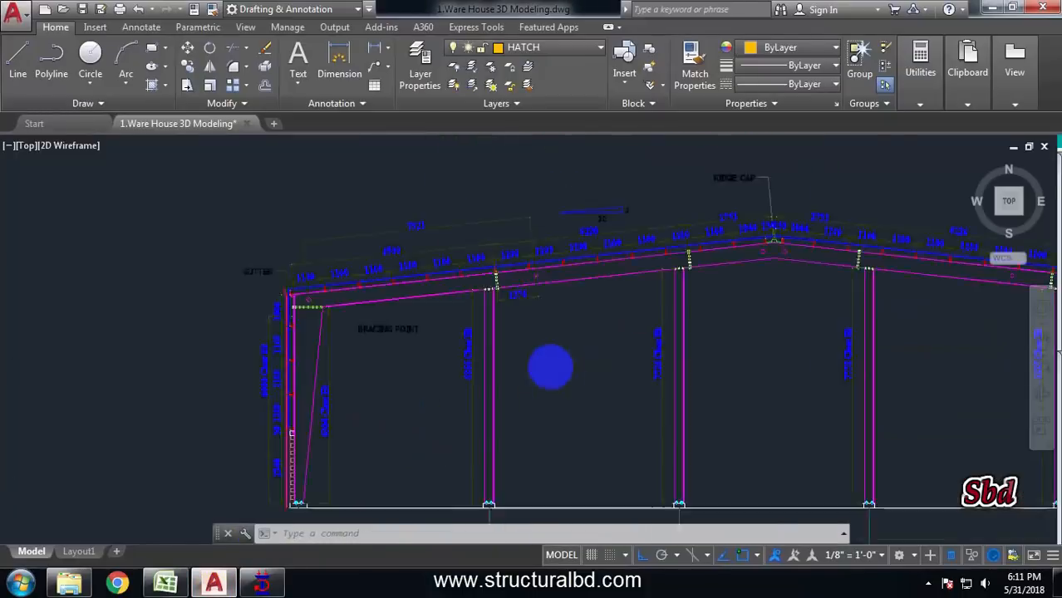
{"action": "scroll", "coordinate": [426, 289], "scroll_direction": "down", "scroll_amount": 8}
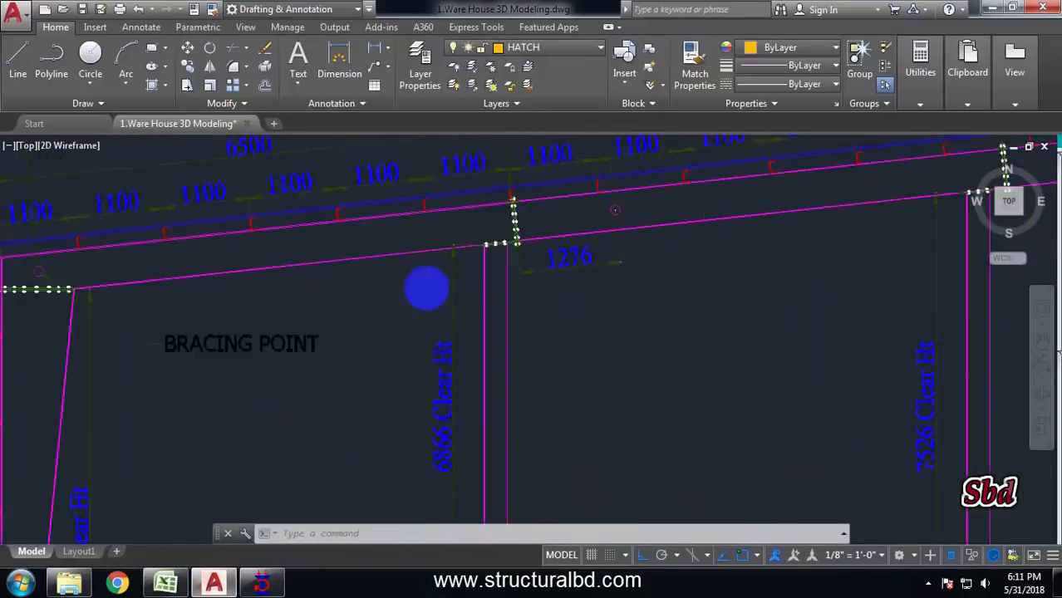
{"action": "scroll", "coordinate": [569, 268], "scroll_direction": "up", "scroll_amount": 8}
{"action": "scroll", "coordinate": [518, 230], "scroll_direction": "down", "scroll_amount": 8}
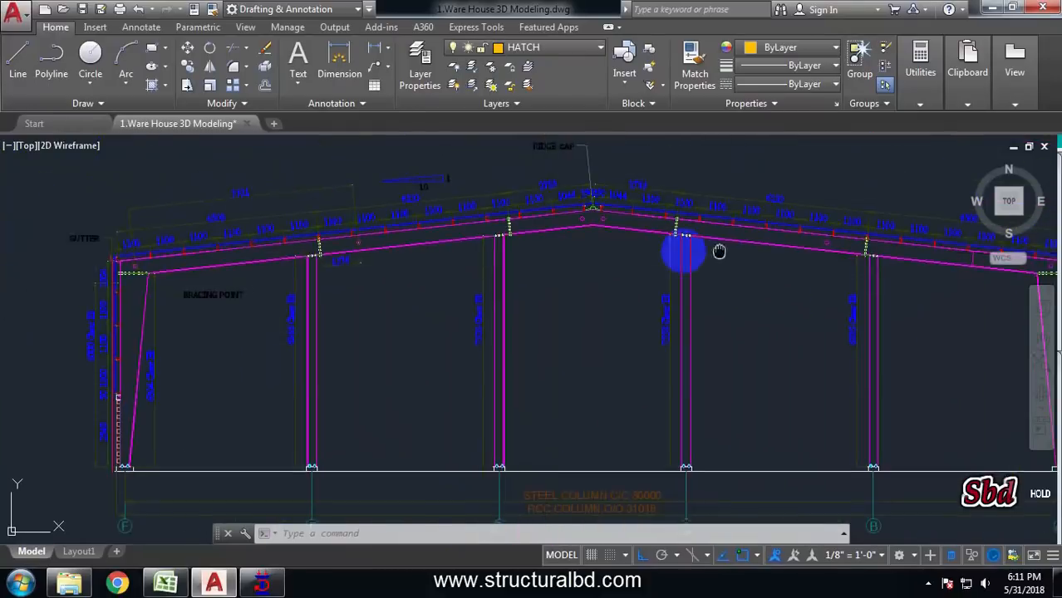
{"action": "scroll", "coordinate": [628, 237], "scroll_direction": "up", "scroll_amount": 9}
{"action": "scroll", "coordinate": [652, 256], "scroll_direction": "down", "scroll_amount": 8}
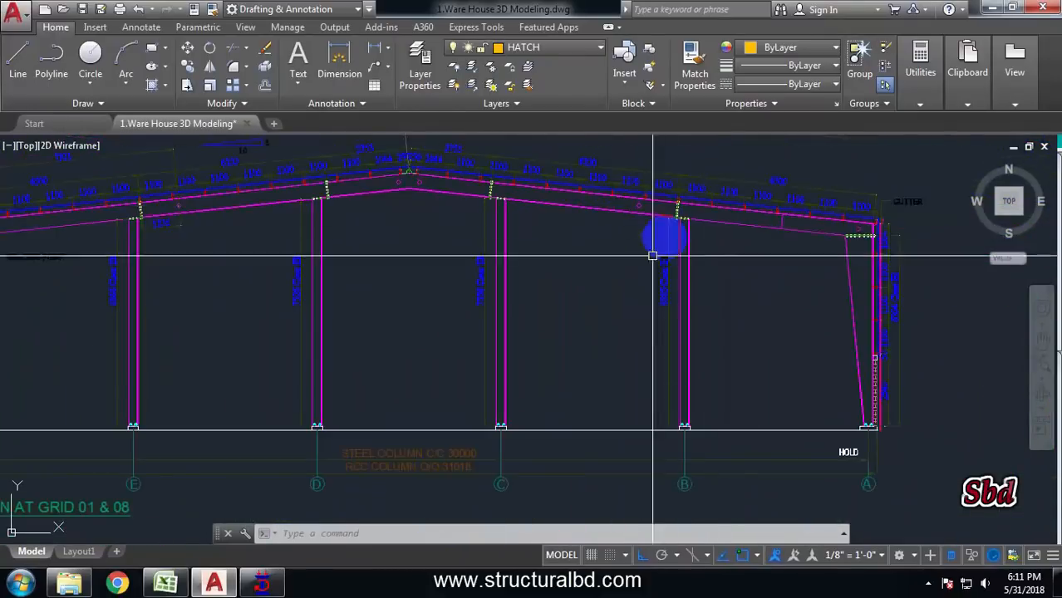
{"action": "scroll", "coordinate": [669, 247], "scroll_direction": "up", "scroll_amount": 8}
{"action": "scroll", "coordinate": [656, 386], "scroll_direction": "down", "scroll_amount": 8}
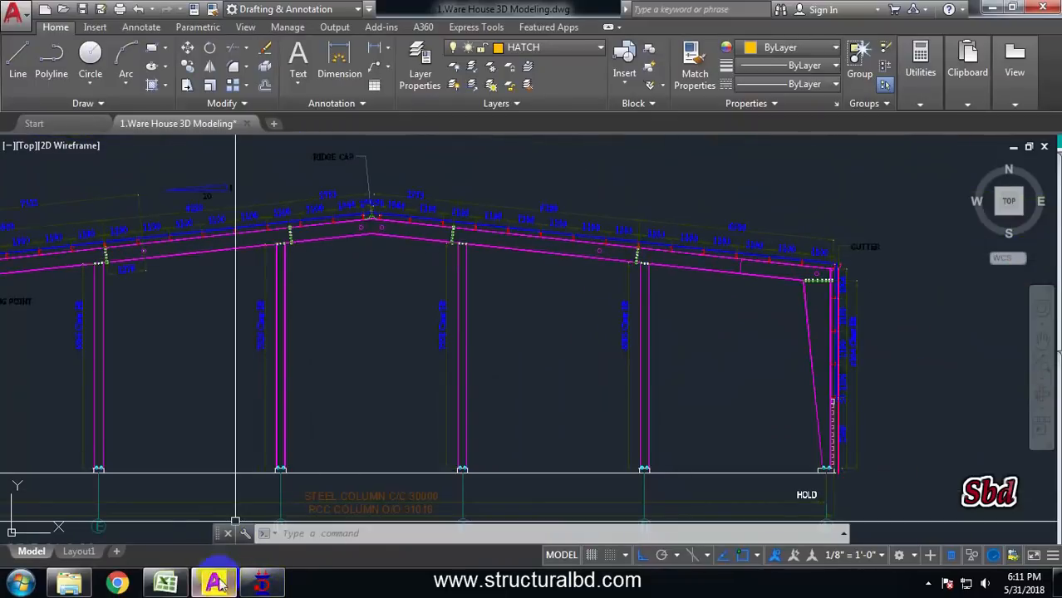
{"action": "left_click", "coordinate": [264, 586]}
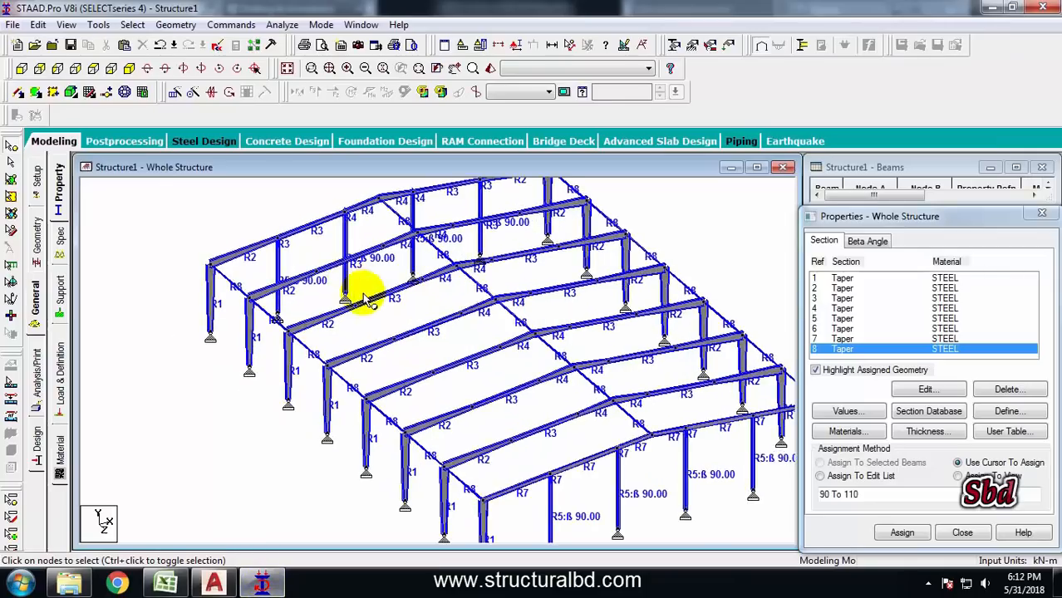
Assign tapered section 7 to the rafter segments of the opposite gable-end frame
{"action": "left_click", "coordinate": [859, 339]}
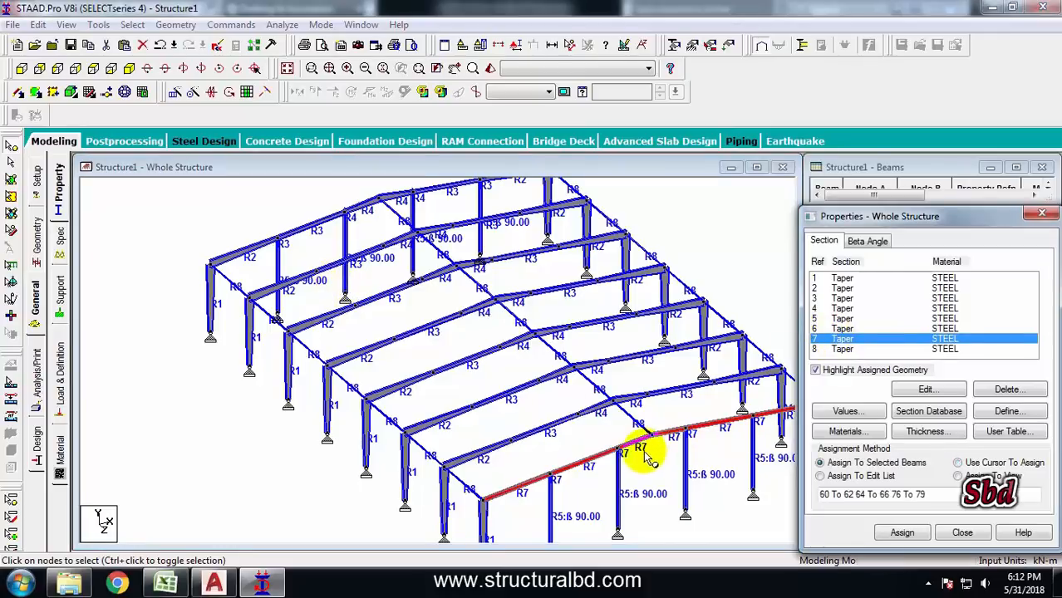
{"action": "left_click", "coordinate": [8, 164]}
{"action": "middle_click_drag", "start_coordinate": [266, 247], "coordinate": [281, 288]}
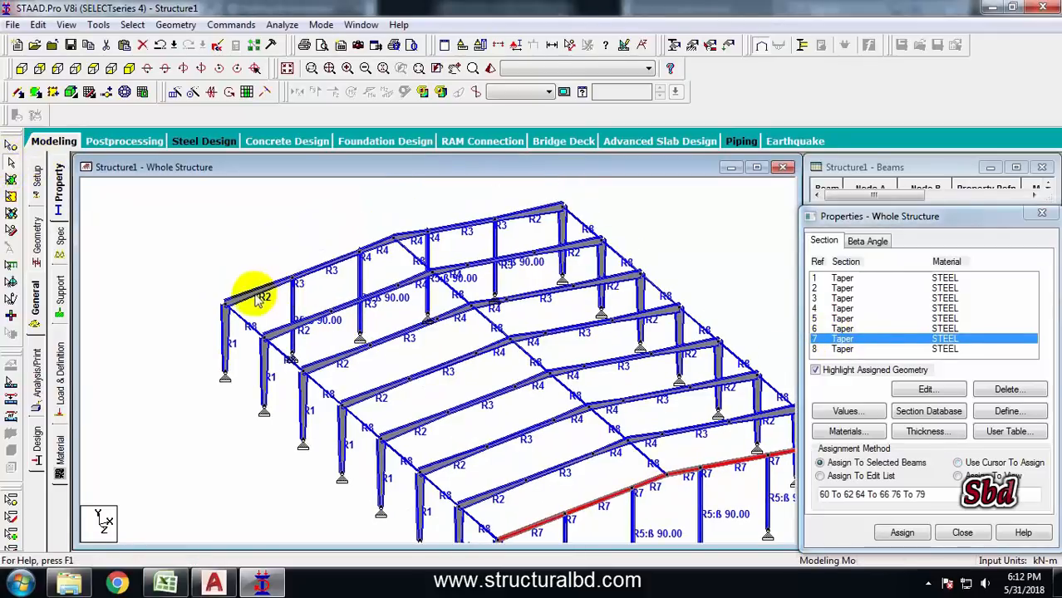
{"action": "left_click", "coordinate": [247, 293]}
{"action": "left_click", "coordinate": [323, 266], "text": "ctrl"}
{"action": "left_click", "coordinate": [412, 235], "text": "ctrl"}
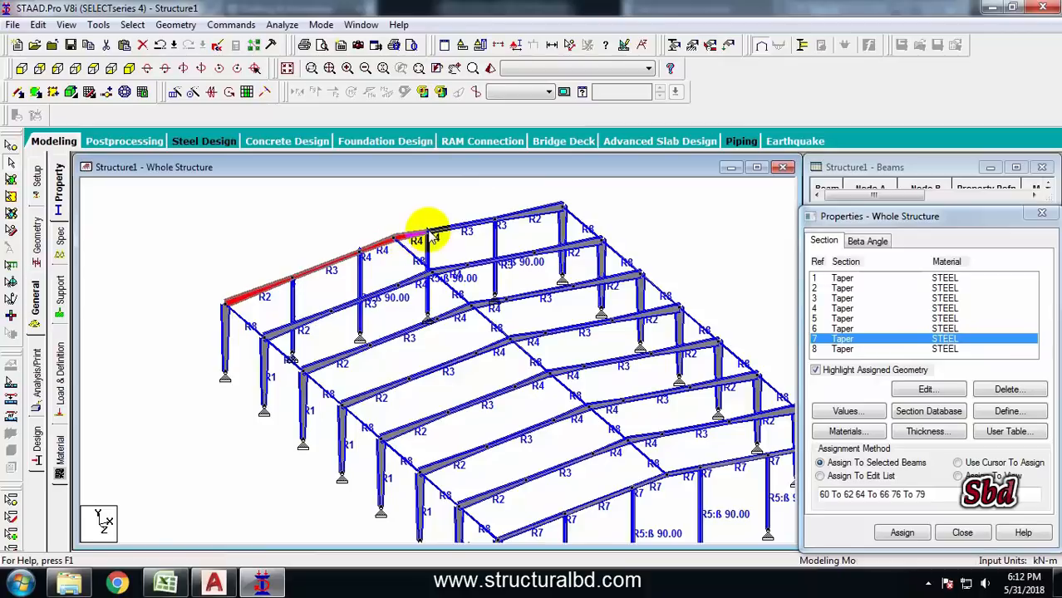
{"action": "left_click", "coordinate": [465, 225], "text": "ctrl"}
{"action": "left_click", "coordinate": [525, 214], "text": "ctrl"}
{"action": "left_click", "coordinate": [903, 536]}
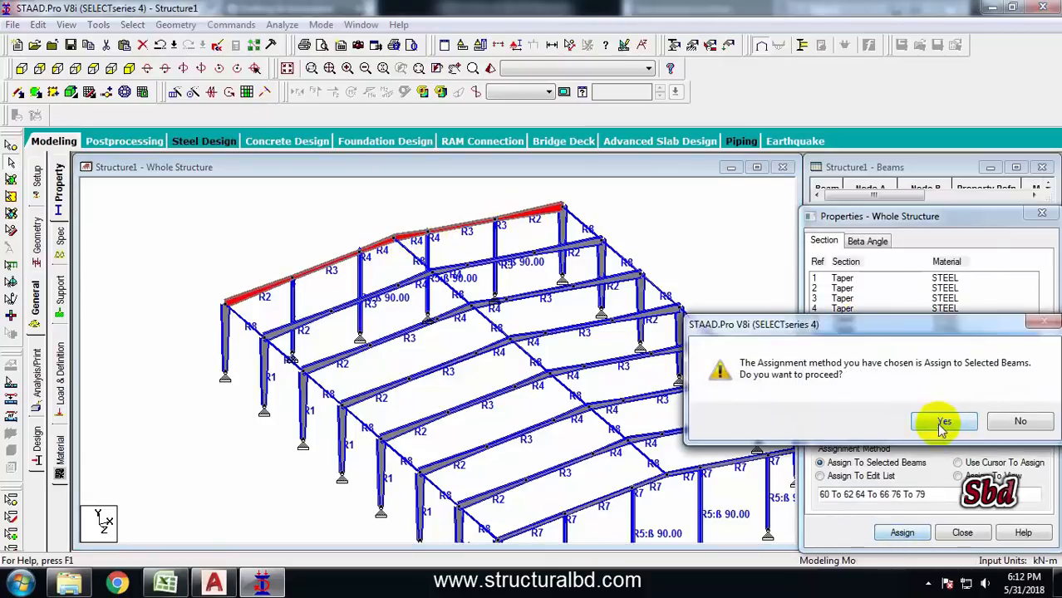
{"action": "left_click", "coordinate": [943, 423]}
Inspect the details of the longitudinal eave beam between nodes 3 and 13
{"action": "middle_click_drag", "start_coordinate": [685, 266], "coordinate": [474, 415], "text": "shift"}
{"action": "middle_click_drag", "start_coordinate": [345, 322], "coordinate": [379, 370]}
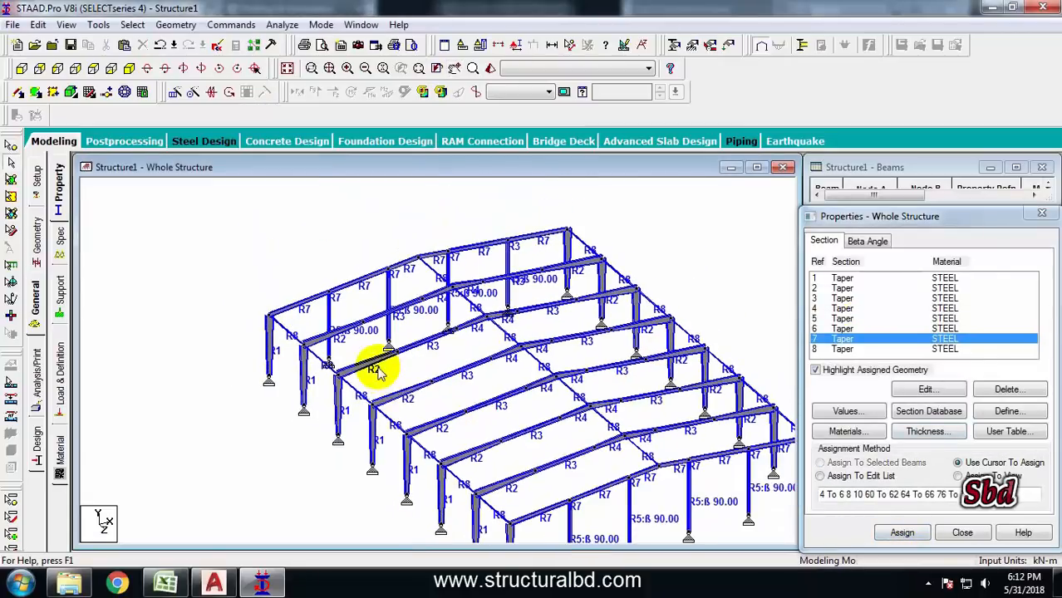
{"action": "scroll", "coordinate": [316, 349], "scroll_direction": "up", "scroll_amount": 2}
{"action": "middle_click_drag", "start_coordinate": [224, 331], "coordinate": [330, 333]}
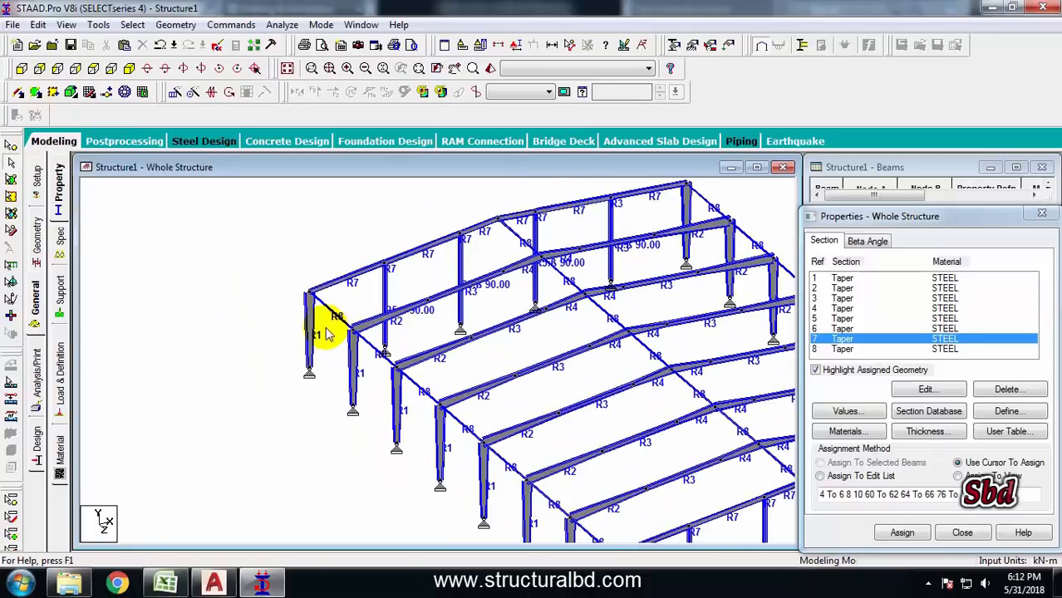
{"action": "double_click", "coordinate": [335, 313]}
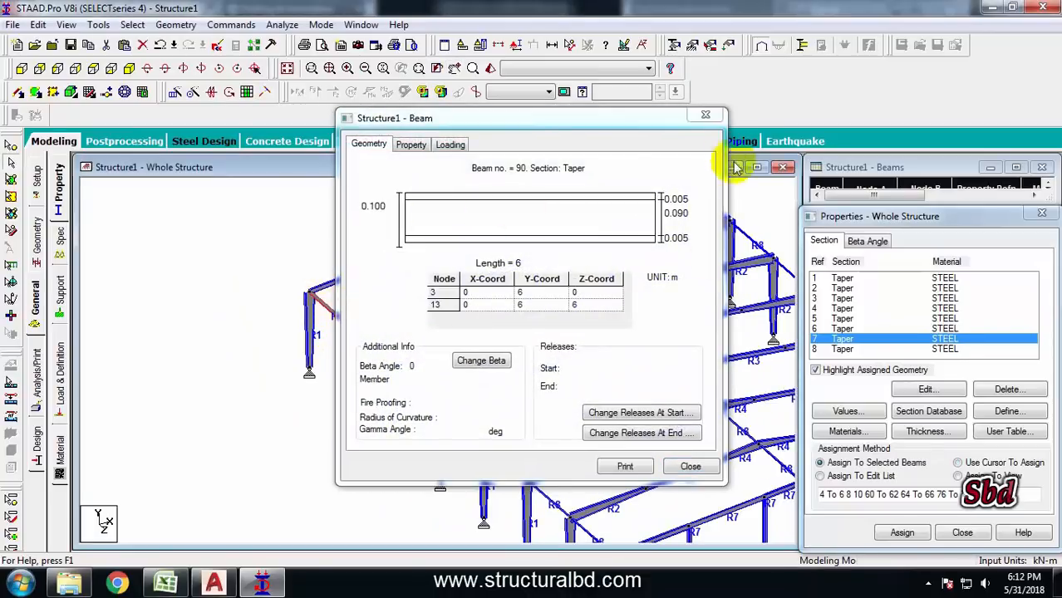
{"action": "left_click", "coordinate": [703, 114]}
Add a partial moment release MPZ of 0.99 at the start of the eave beam between nodes 3 and 13
{"action": "scroll", "coordinate": [310, 316], "scroll_direction": "up", "scroll_amount": 2}
{"action": "middle_click_drag", "start_coordinate": [236, 320], "coordinate": [326, 357]}
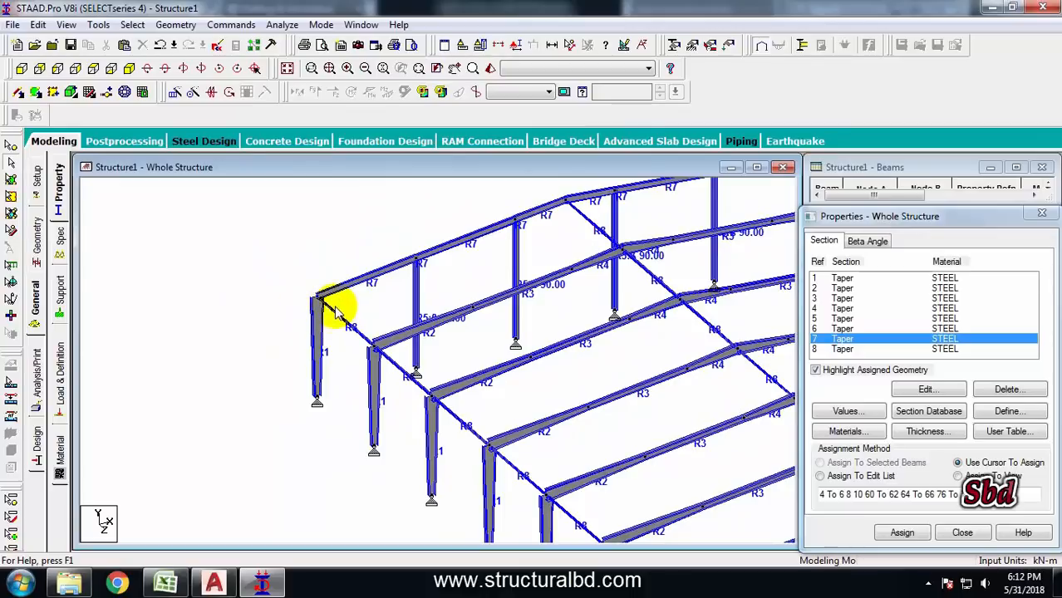
{"action": "middle_click_drag", "start_coordinate": [364, 323], "coordinate": [344, 308]}
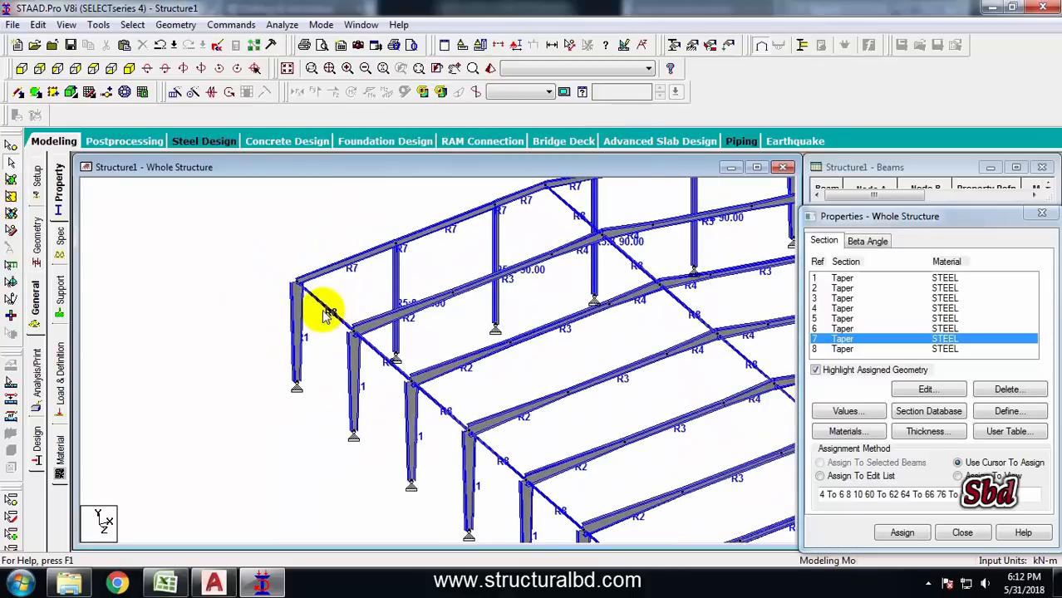
{"action": "double_click", "coordinate": [326, 309]}
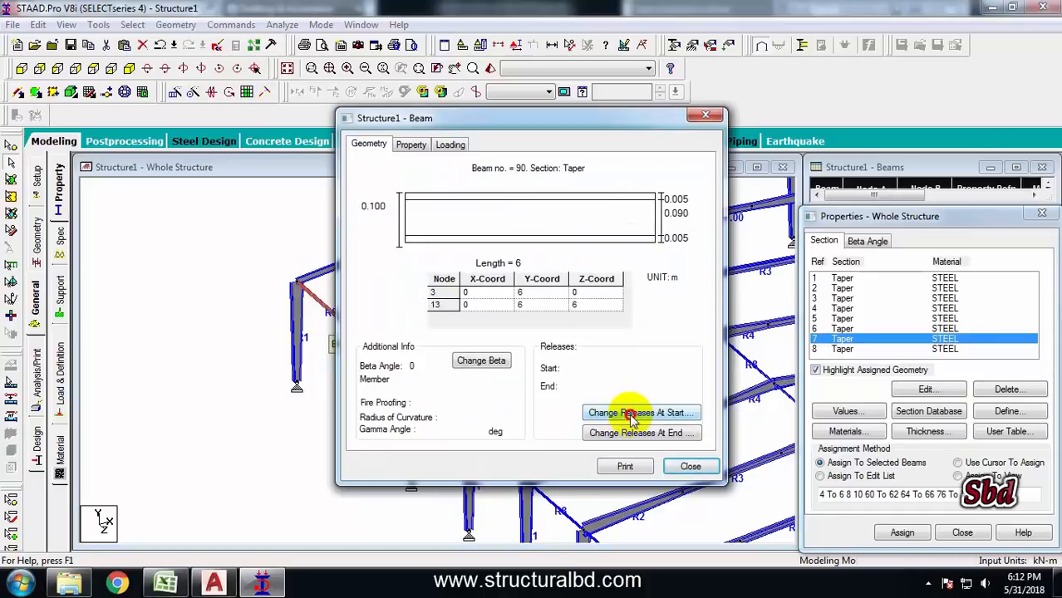
{"action": "left_click", "coordinate": [632, 415]}
{"action": "left_click", "coordinate": [504, 227]}
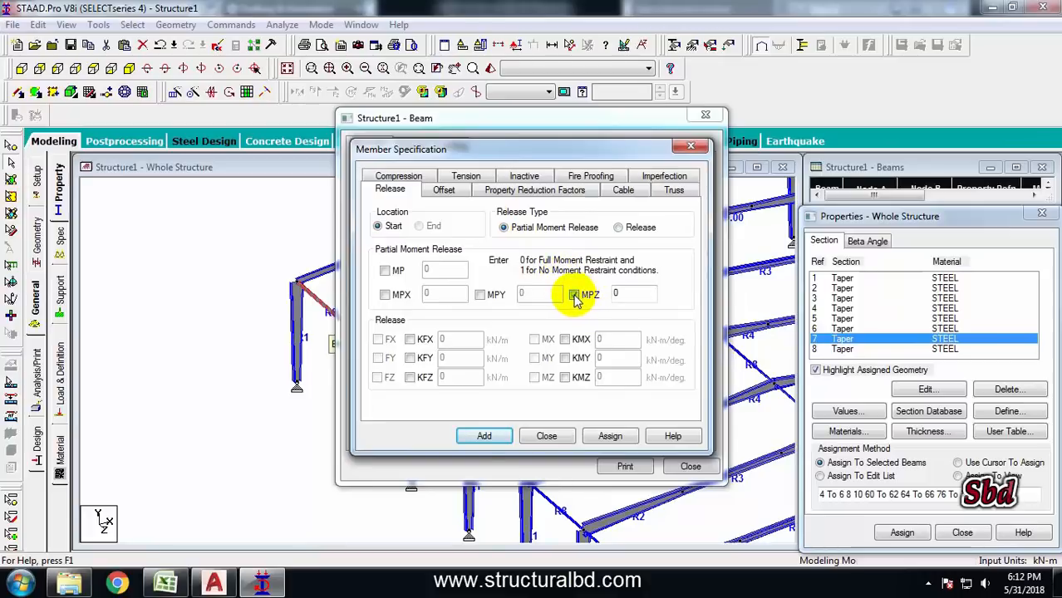
{"action": "double_click", "coordinate": [639, 293]}
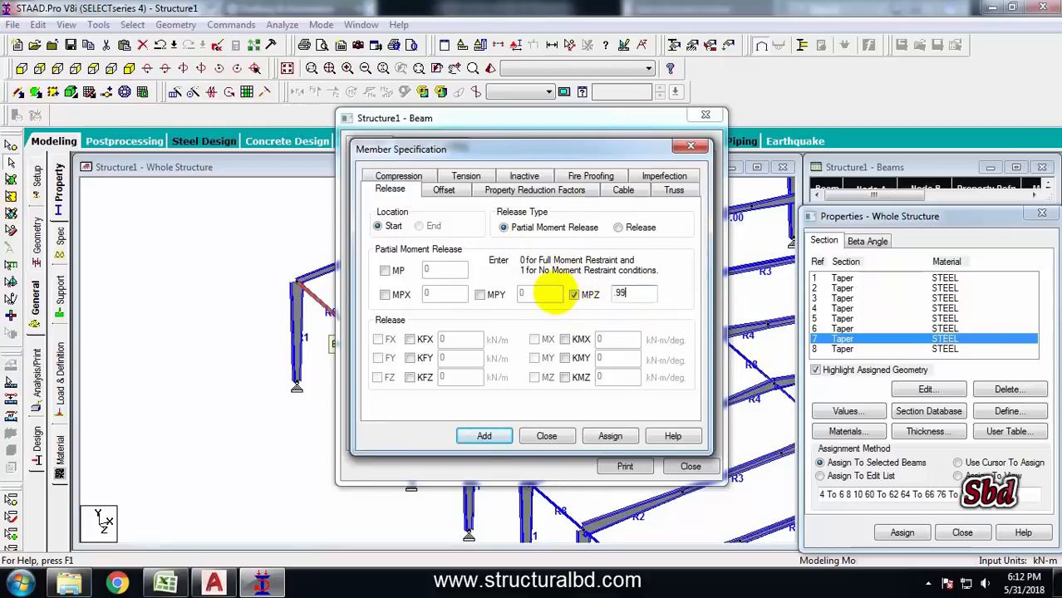
{"action": "left_click", "coordinate": [486, 438]}
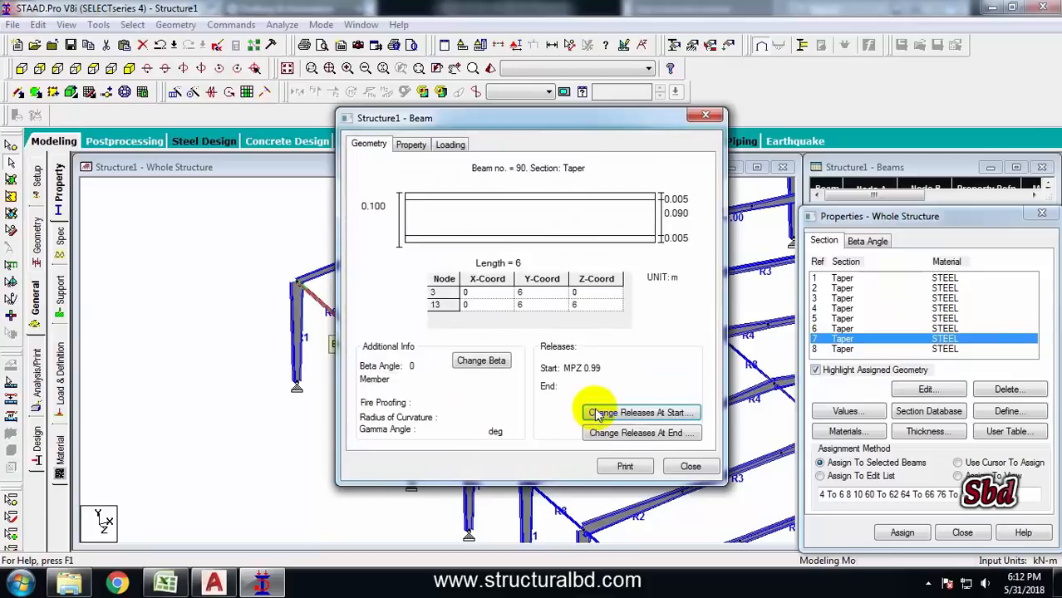
Add a partial moment release MPZ of 0.99 at the end of the eave beam between nodes 3 and 13
{"action": "left_click", "coordinate": [656, 437]}
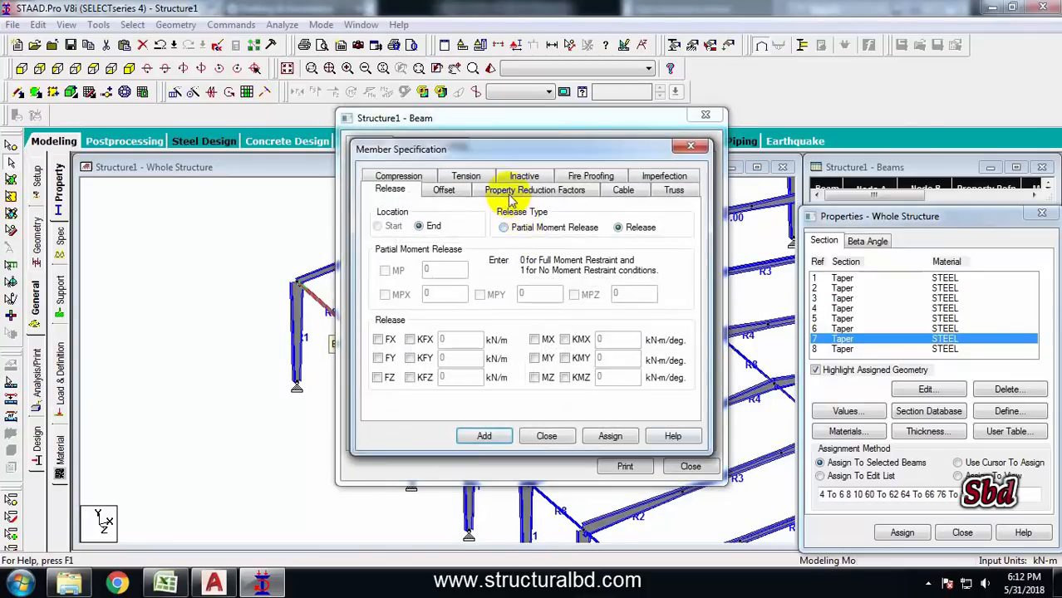
{"action": "left_click", "coordinate": [508, 229]}
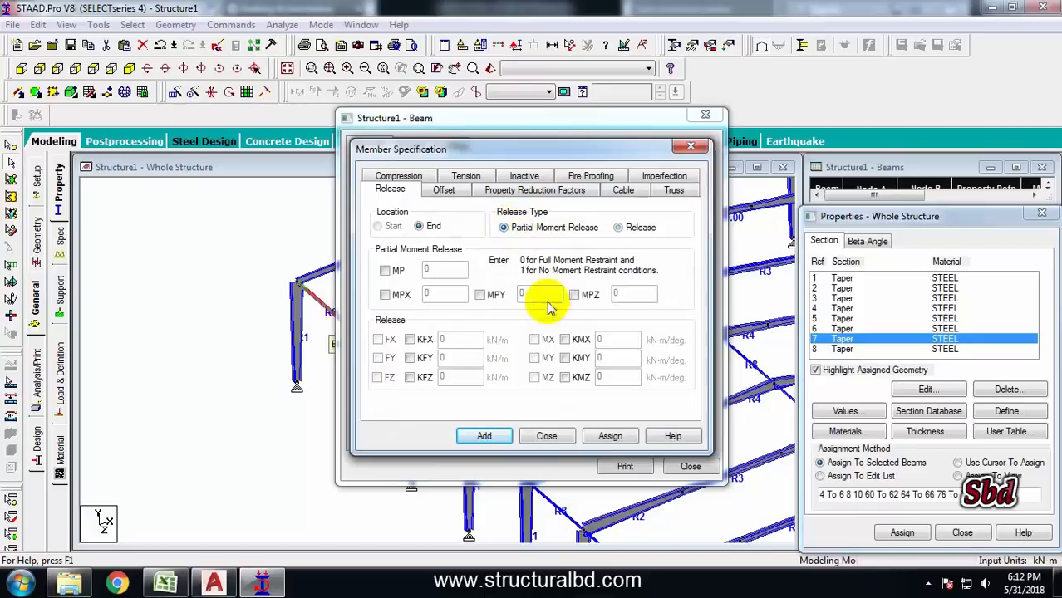
{"action": "left_click", "coordinate": [574, 296]}
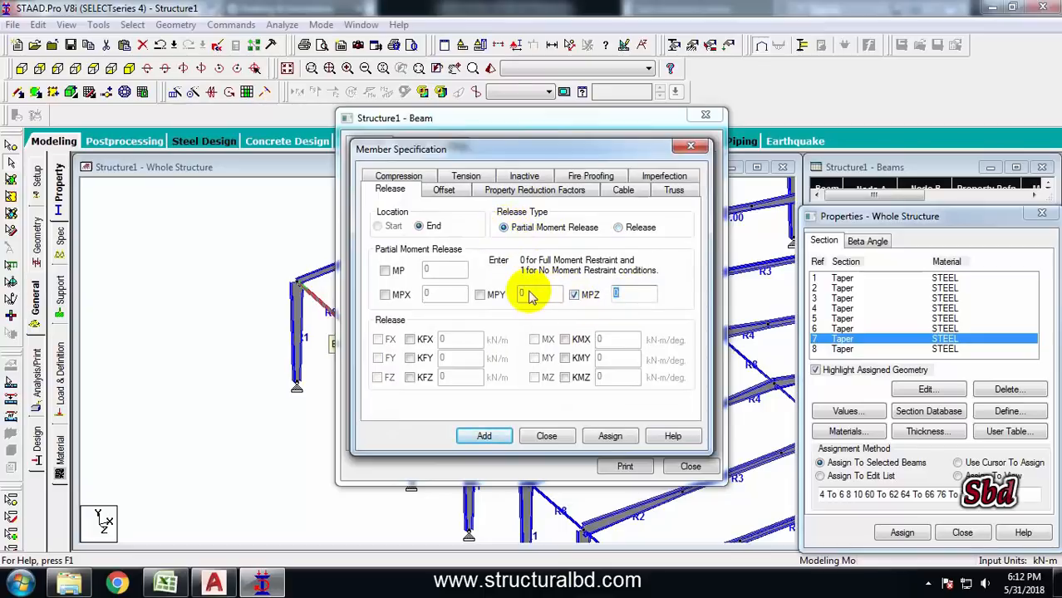
{"action": "left_click", "coordinate": [483, 435]}
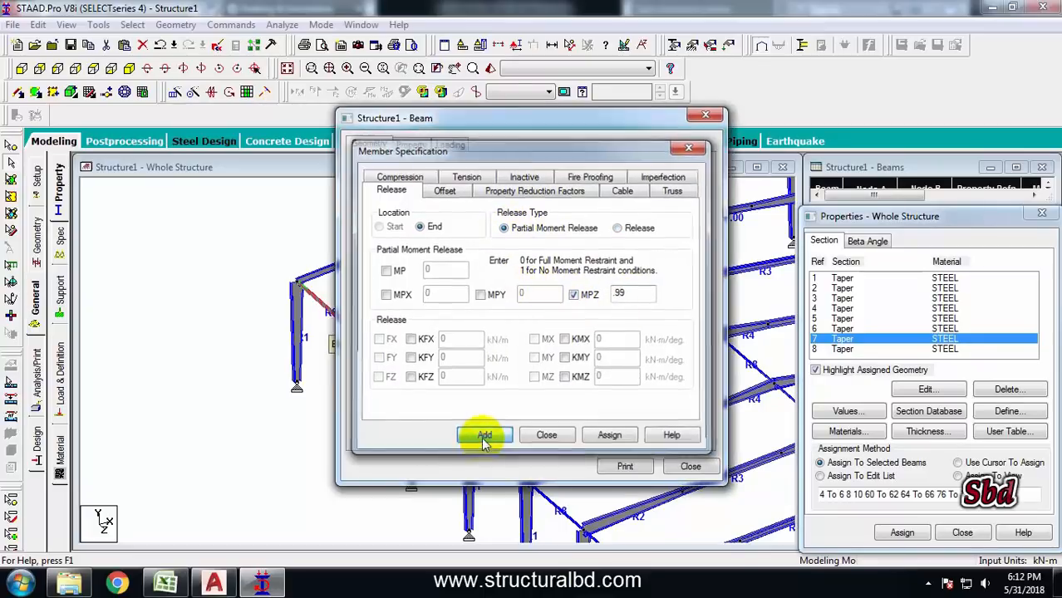
{"action": "left_click", "coordinate": [690, 467]}
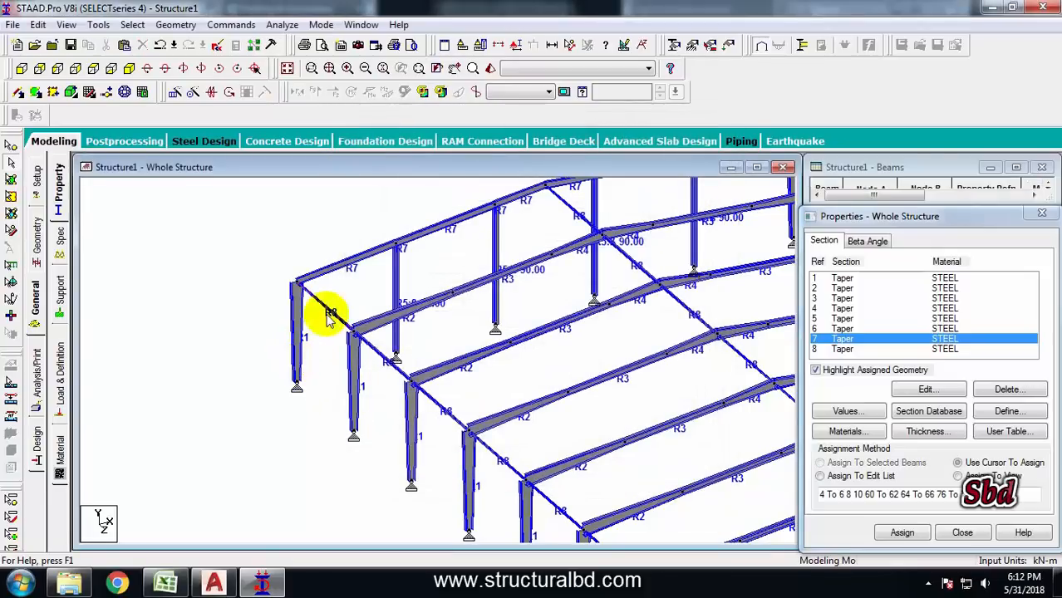
{"action": "scroll", "coordinate": [316, 302], "scroll_direction": "up", "scroll_amount": 3}
{"action": "left_click", "coordinate": [42, 139]}
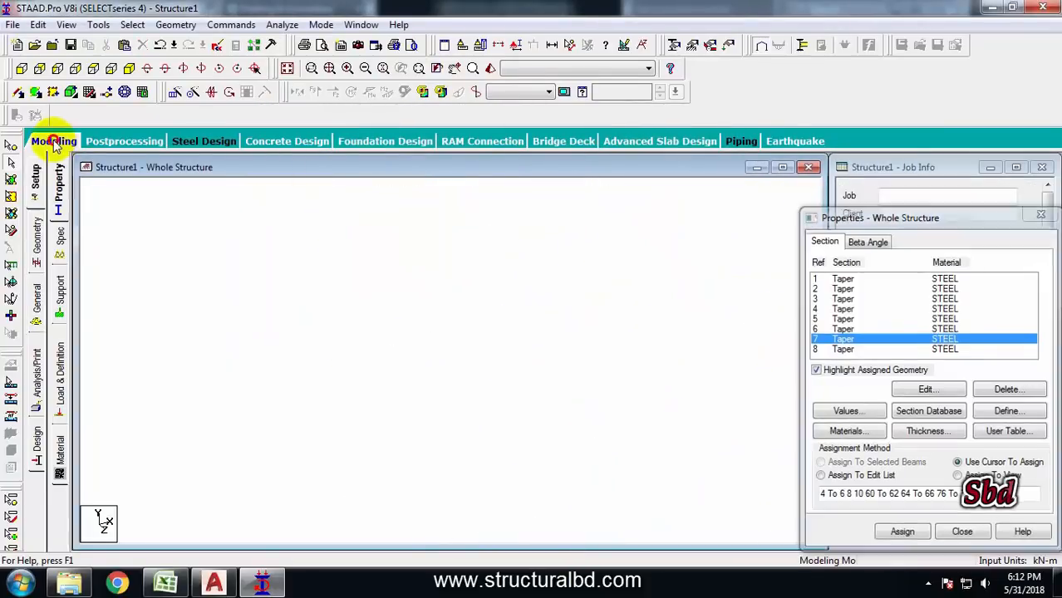
{"action": "scroll", "coordinate": [380, 290], "scroll_direction": "up", "scroll_amount": 4}
{"action": "middle_click_drag", "start_coordinate": [364, 310], "coordinate": [492, 377]}
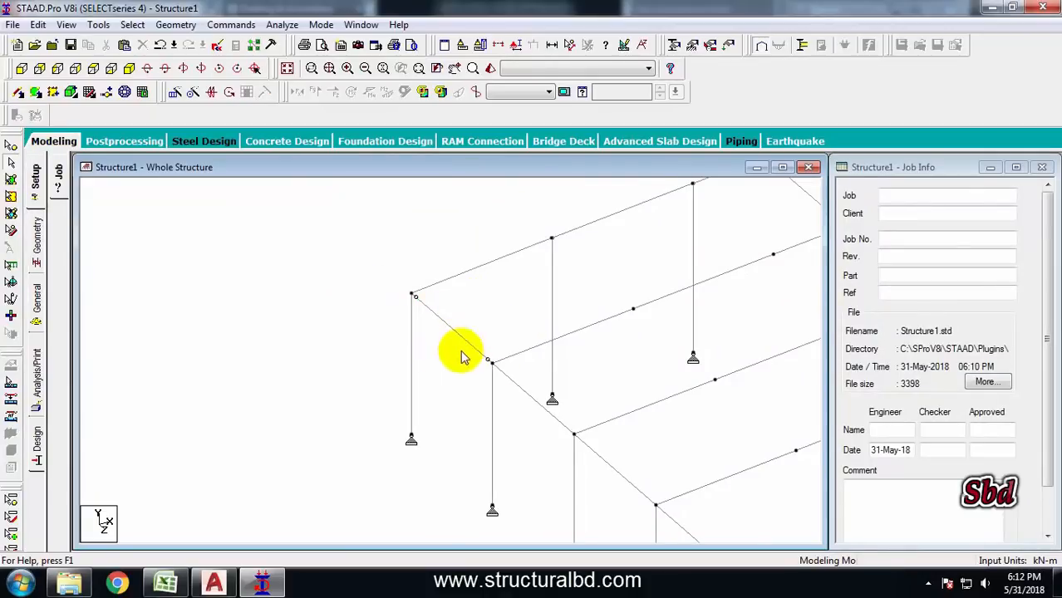
{"action": "middle_click_drag", "start_coordinate": [443, 338], "coordinate": [367, 325]}
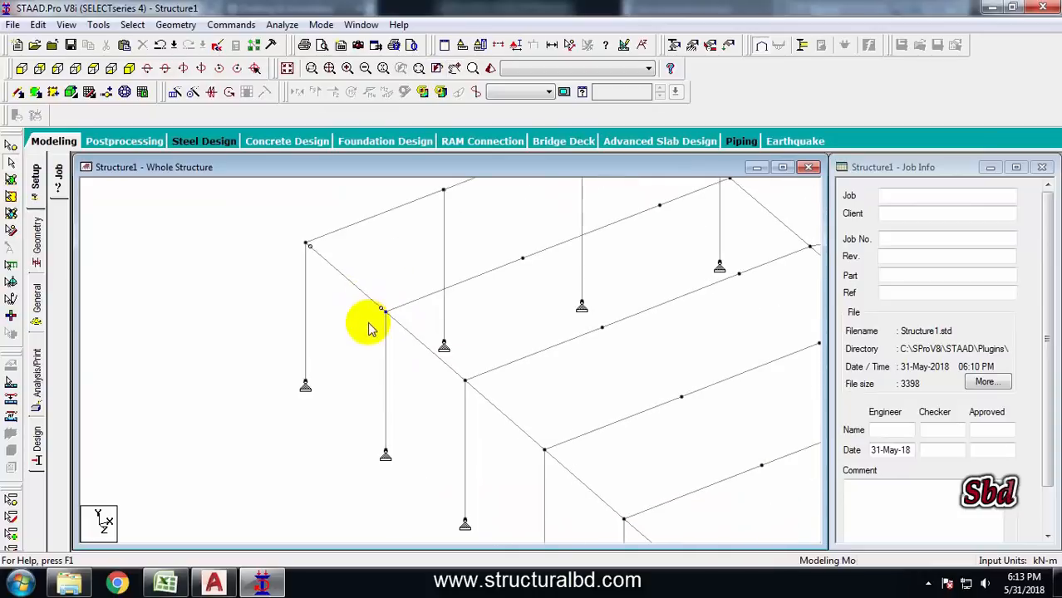
{"action": "scroll", "coordinate": [365, 325], "scroll_direction": "down", "scroll_amount": 3}
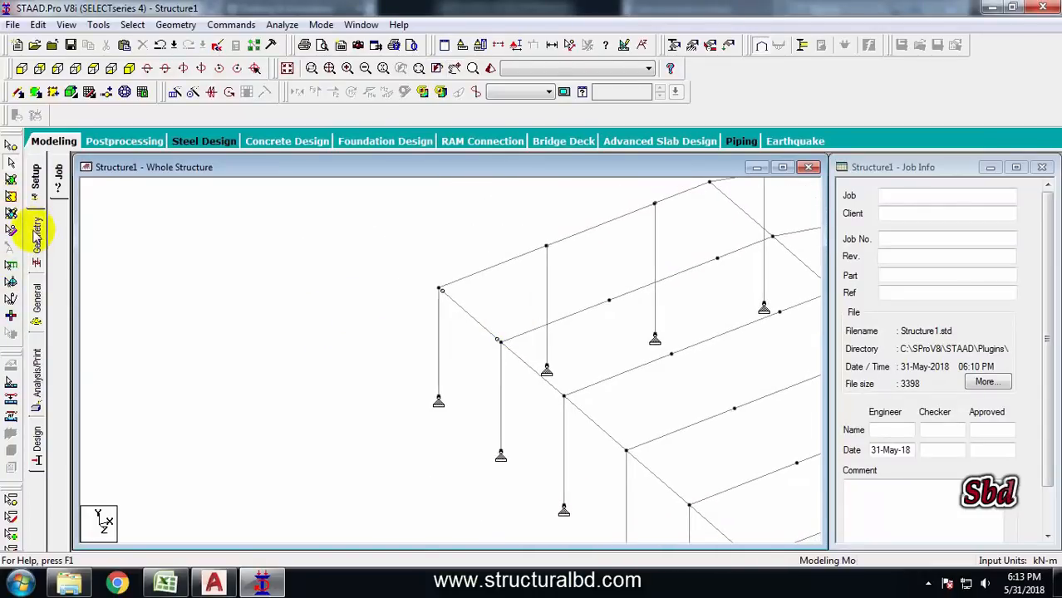
Select all beams with tapered section 8 by property and assign the START MPZ 0.99 release to them
{"action": "left_click", "coordinate": [37, 292]}
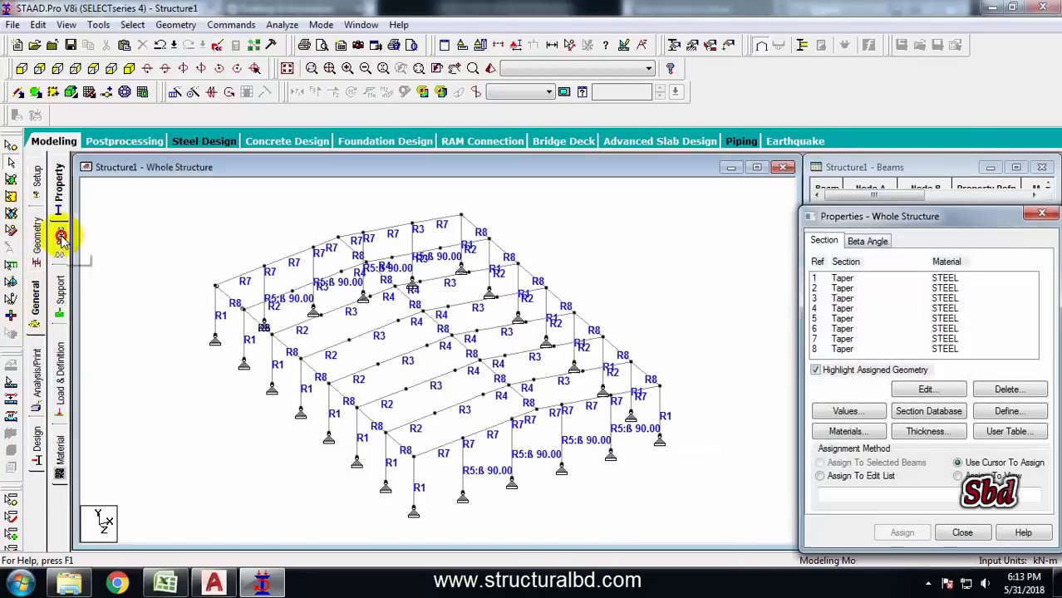
{"action": "left_click", "coordinate": [61, 238]}
{"action": "left_click", "coordinate": [867, 262]}
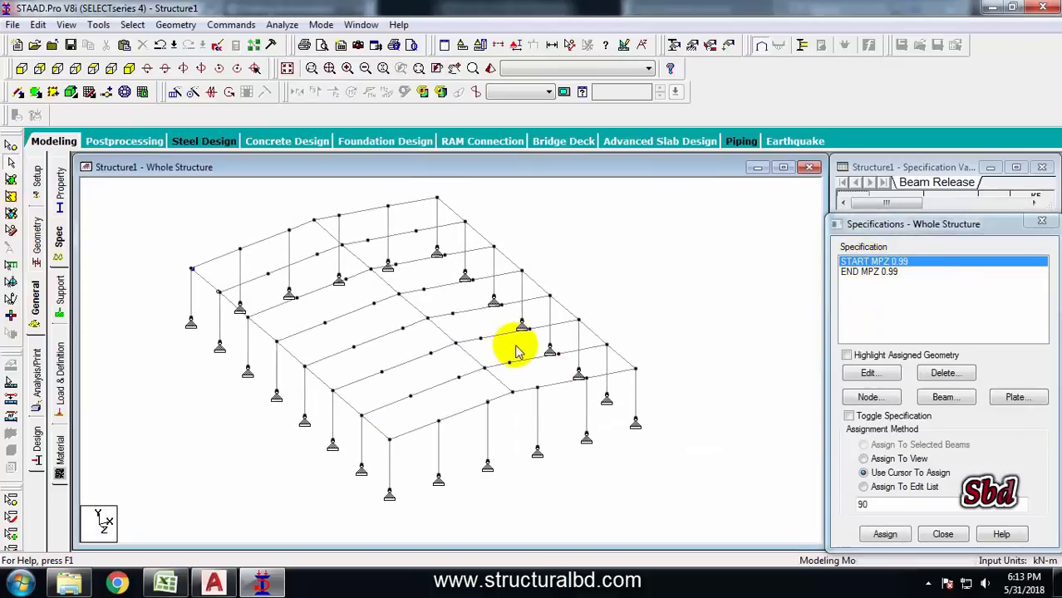
{"action": "left_click", "coordinate": [133, 24]}
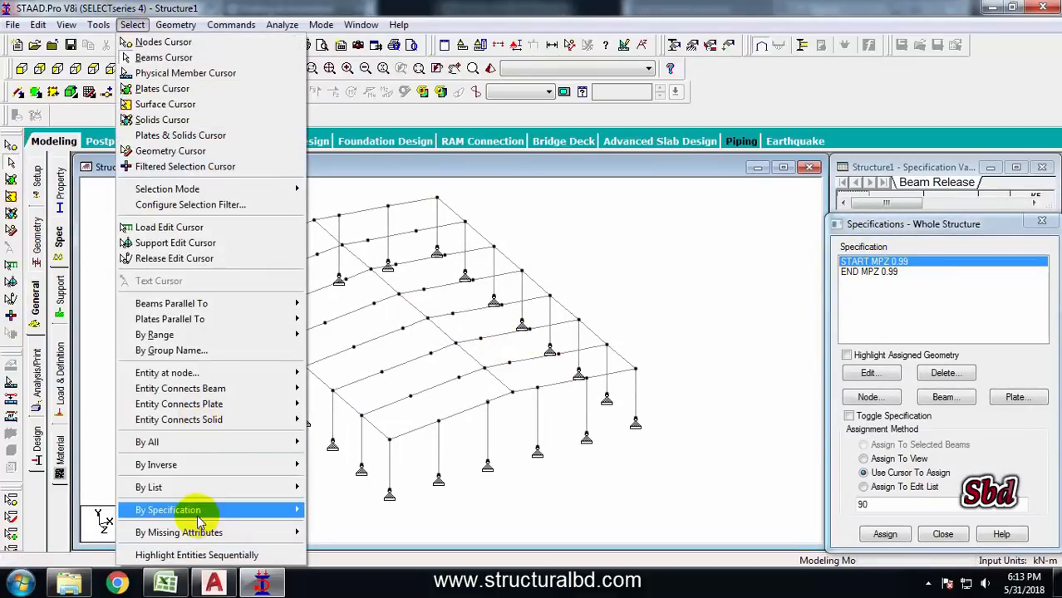
{"action": "mouse_move", "coordinate": [199, 510]}
{"action": "left_click", "coordinate": [357, 336]}
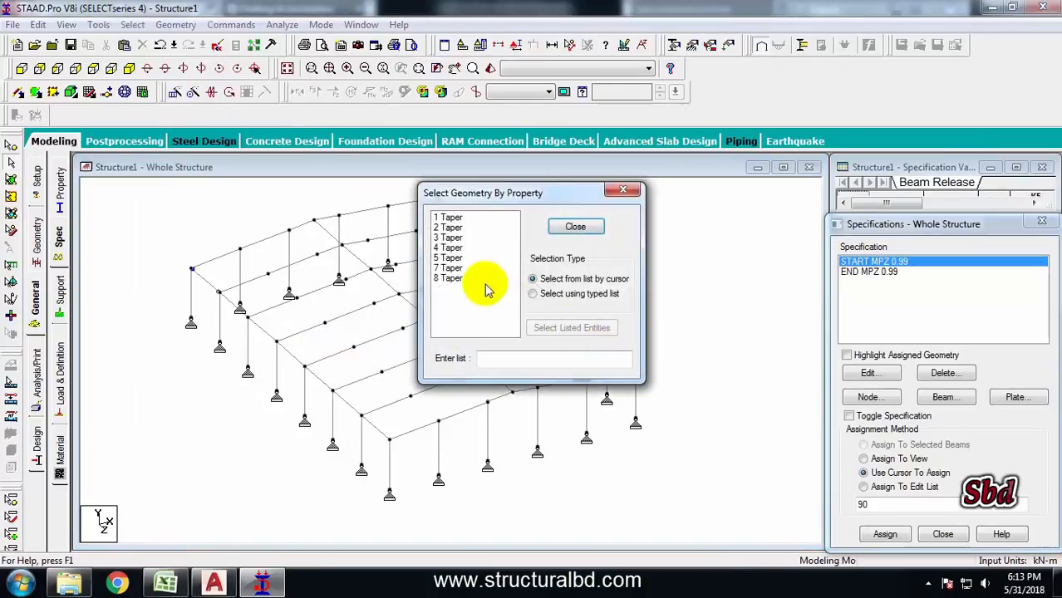
{"action": "left_click", "coordinate": [457, 279]}
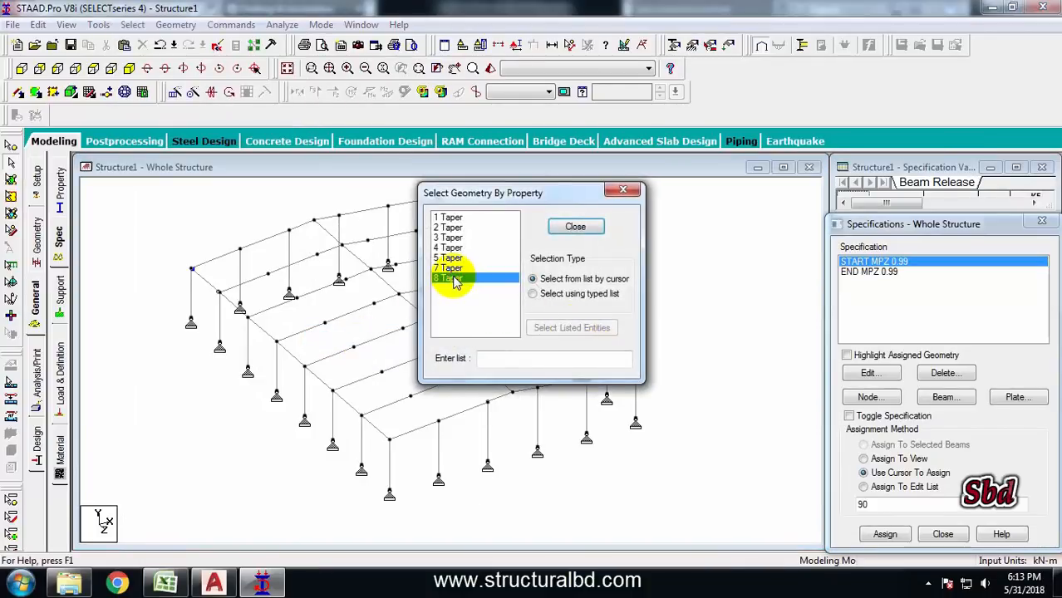
{"action": "left_click", "coordinate": [574, 227]}
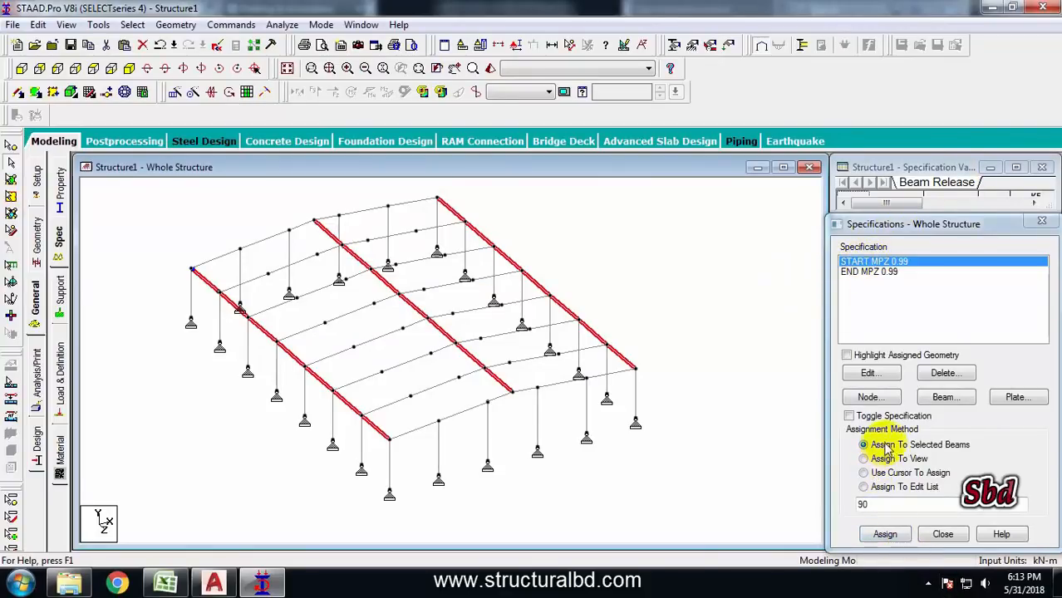
{"action": "left_click", "coordinate": [885, 535]}
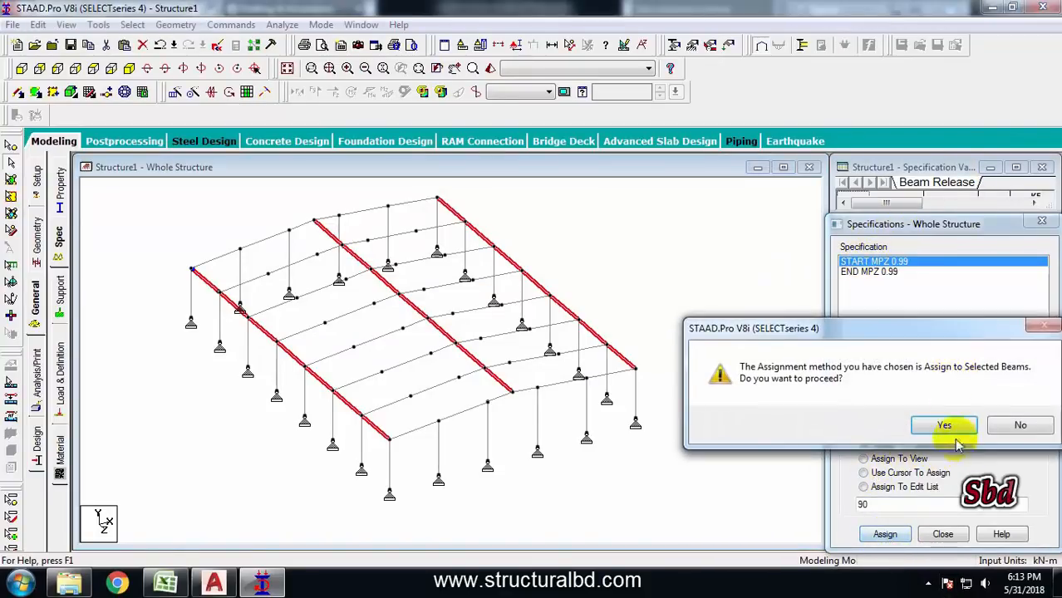
{"action": "left_click", "coordinate": [943, 426]}
Assign the END MPZ 0.99 release to the same selected longitudinal beams
{"action": "left_click", "coordinate": [872, 274]}
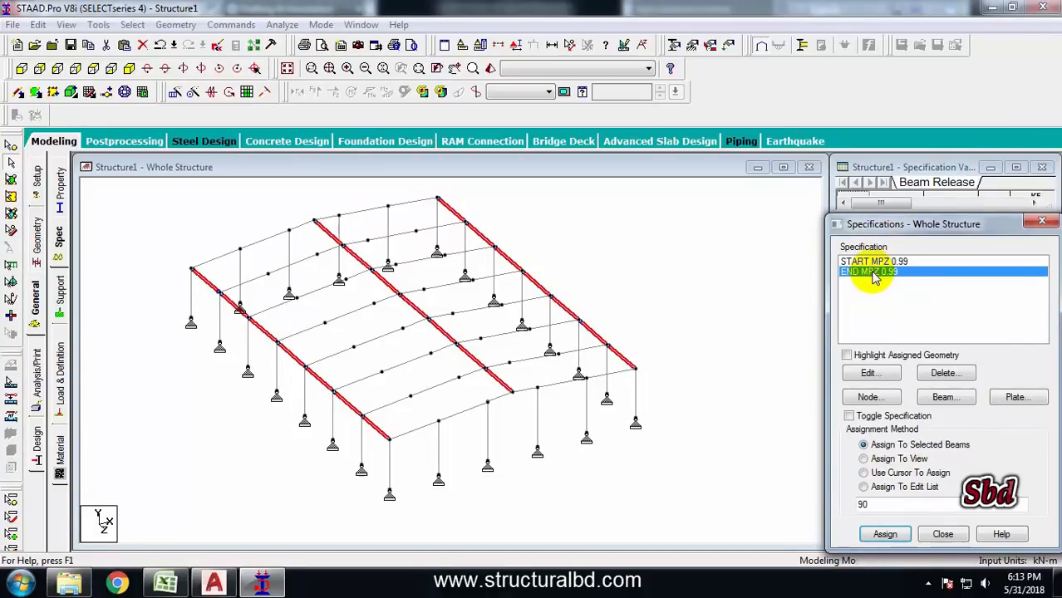
{"action": "left_click", "coordinate": [885, 534]}
{"action": "left_click", "coordinate": [943, 426]}
Add a partial moment release MP of 0.95 at the end of the gable post between nodes 88 and 92
{"action": "scroll", "coordinate": [509, 343], "scroll_direction": "up", "scroll_amount": 2}
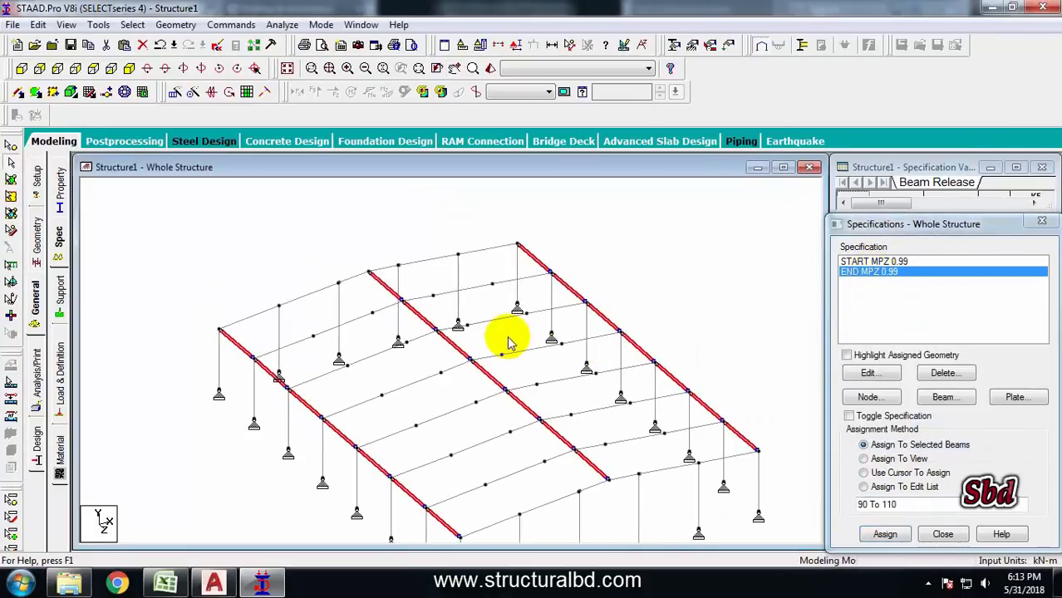
{"action": "left_click", "coordinate": [611, 249]}
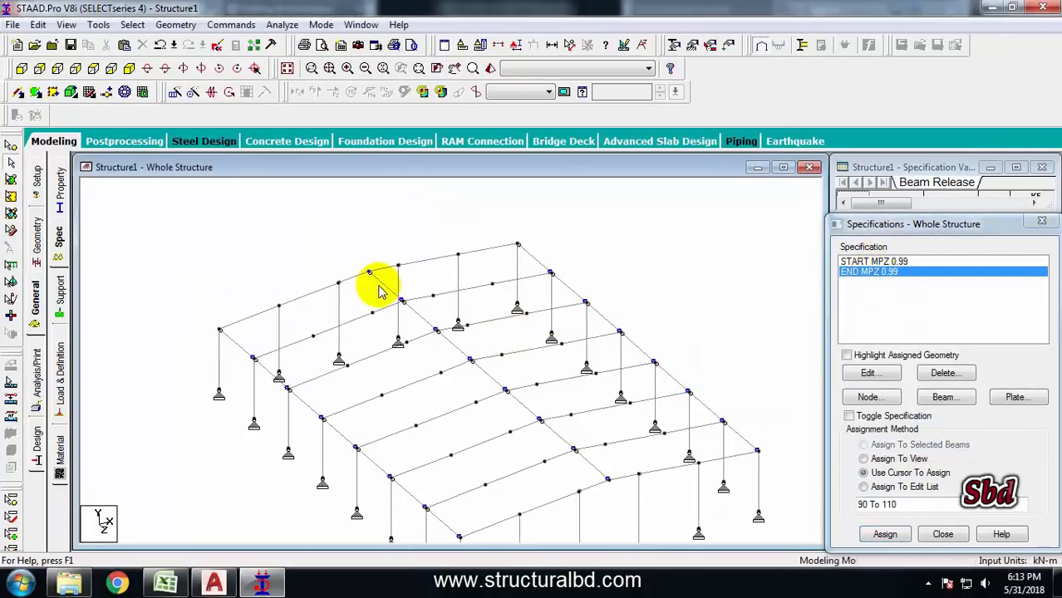
{"action": "double_click", "coordinate": [278, 322]}
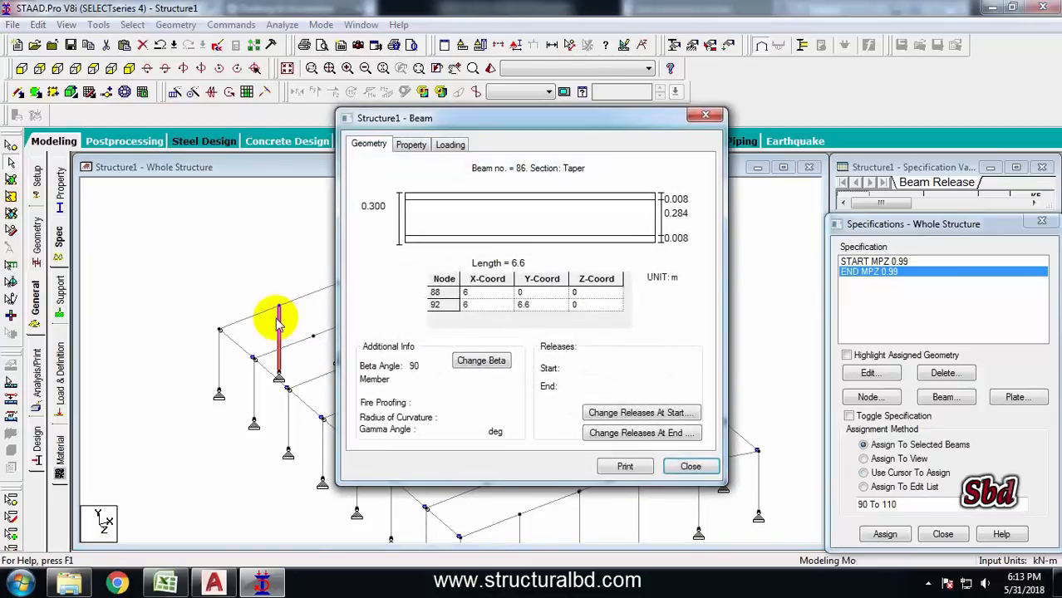
{"action": "left_click", "coordinate": [629, 433]}
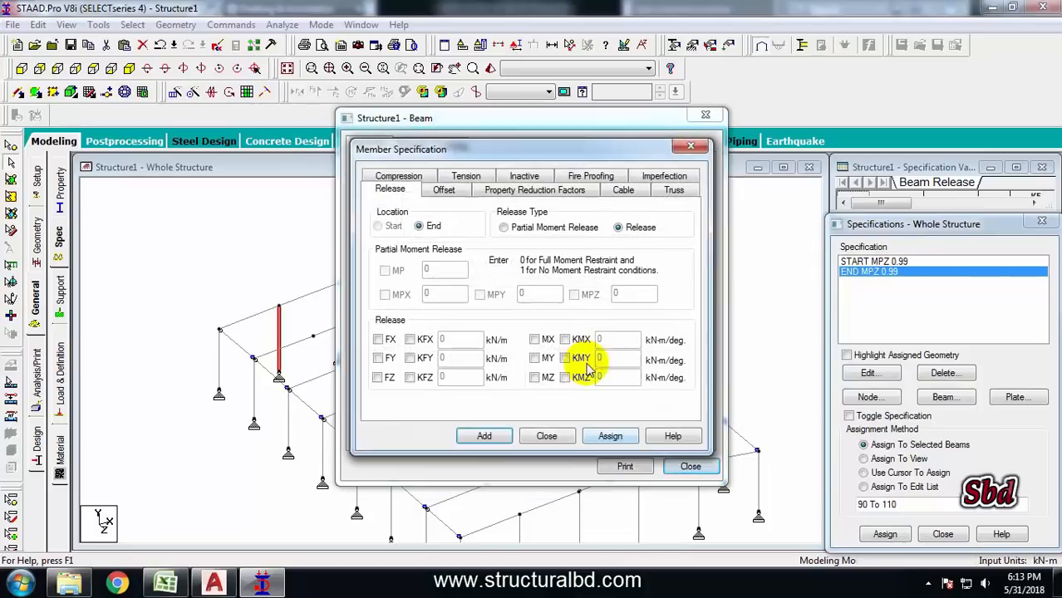
{"action": "left_click", "coordinate": [504, 229]}
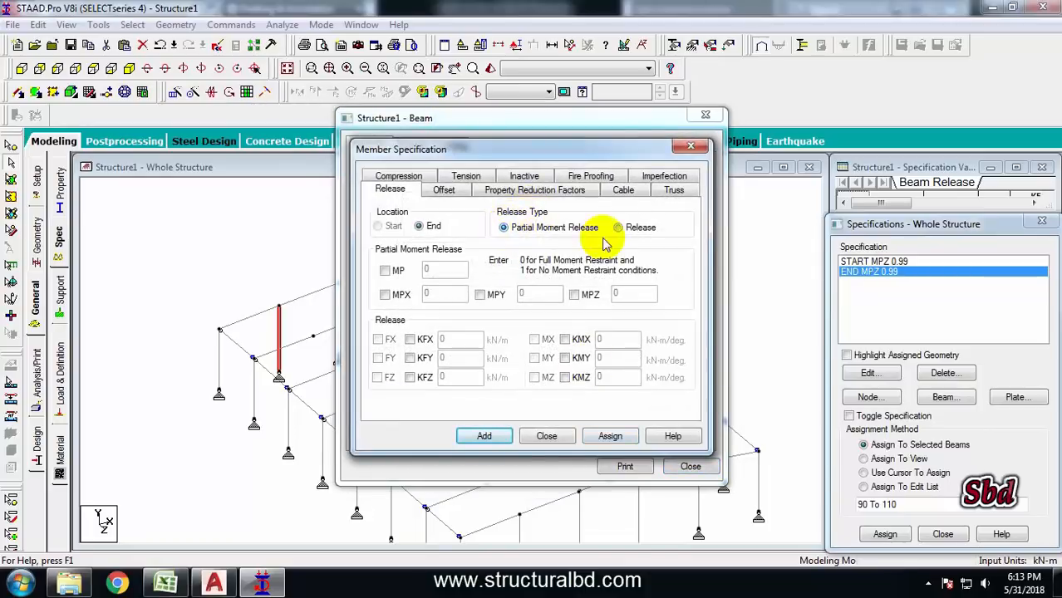
{"action": "left_click", "coordinate": [385, 271]}
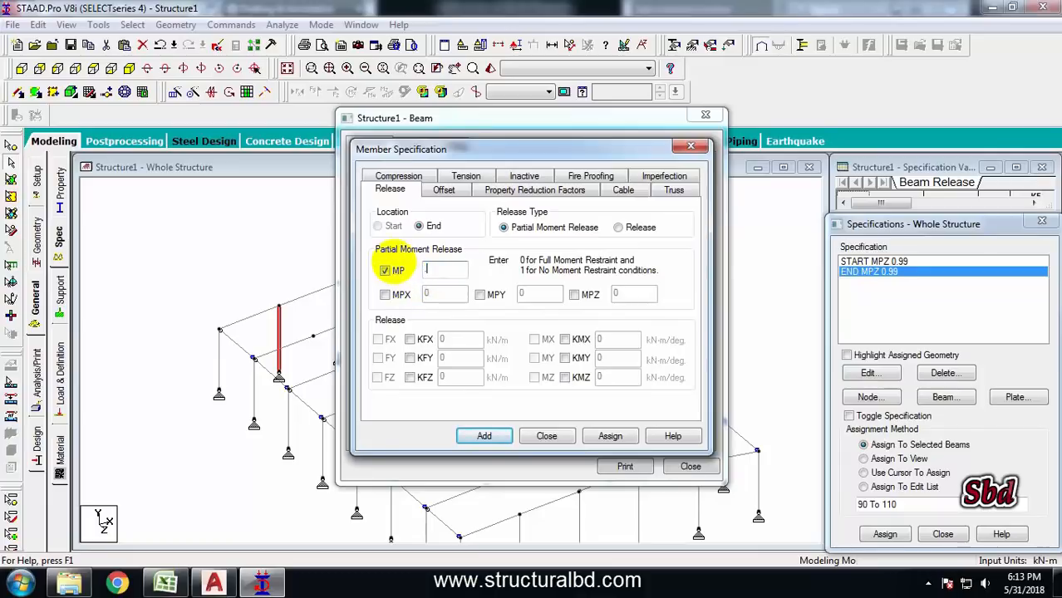
{"action": "double_click", "coordinate": [430, 268]}
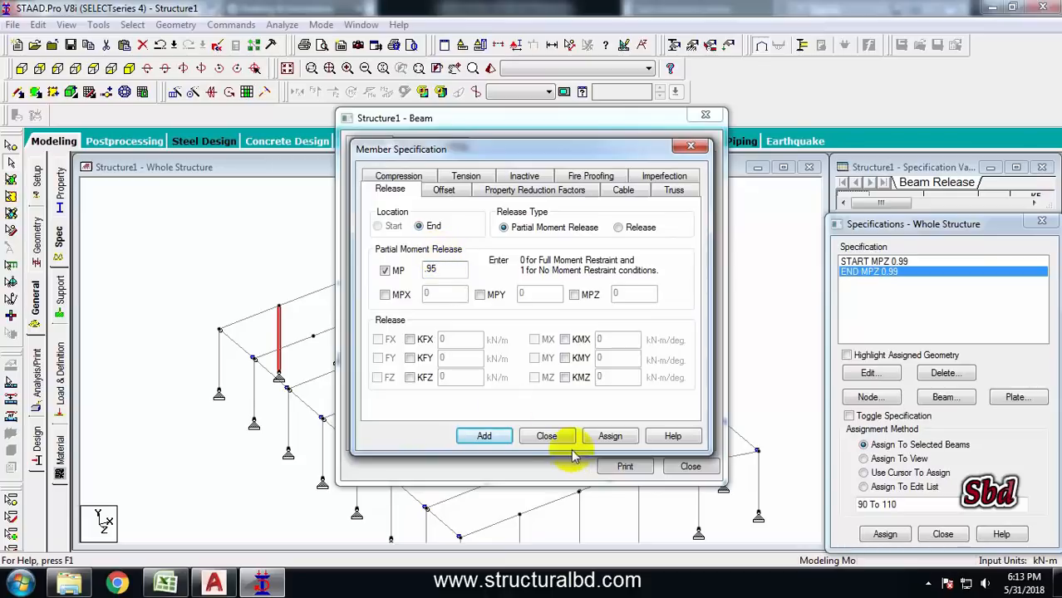
{"action": "left_click", "coordinate": [484, 437]}
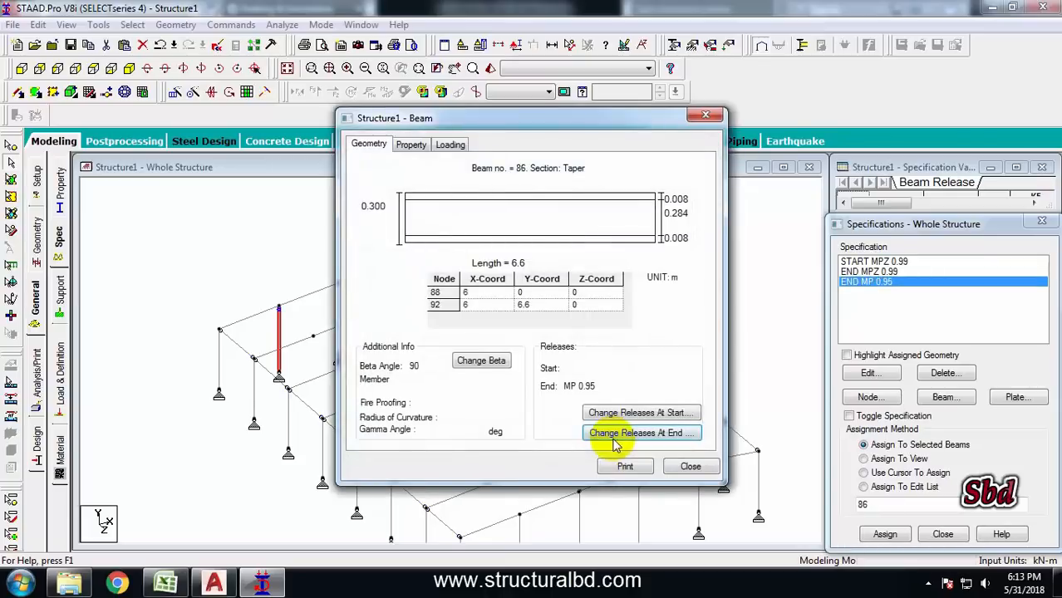
{"action": "left_click", "coordinate": [694, 467]}
Select the gable posts on both gable ends and assign the END MP 0.95 release to them
{"action": "scroll", "coordinate": [341, 345], "scroll_direction": "up", "scroll_amount": 6}
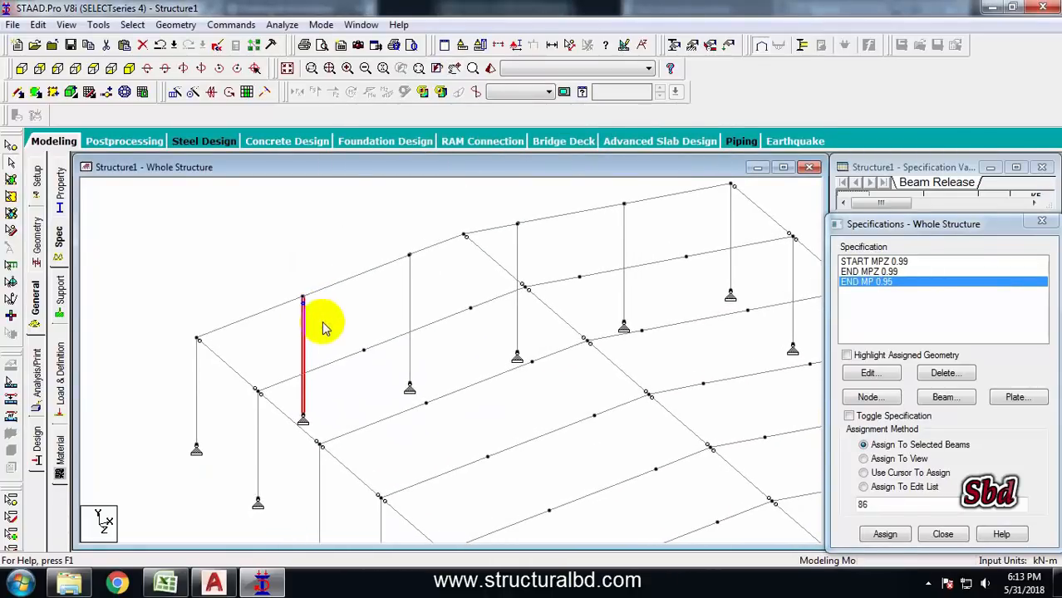
{"action": "left_click", "coordinate": [410, 279]}
{"action": "left_click", "coordinate": [516, 245], "text": "ctrl"}
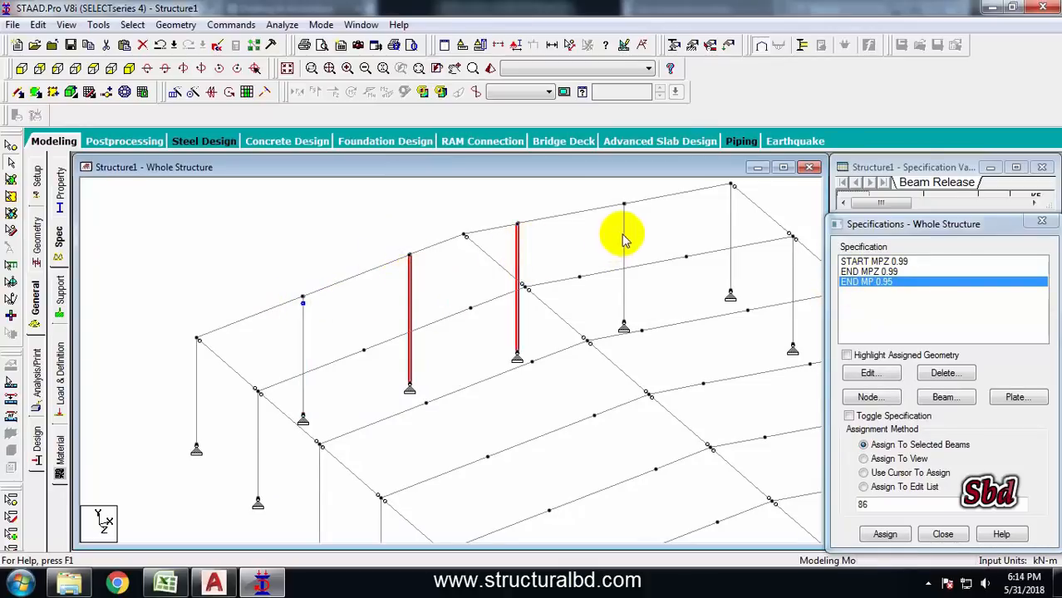
{"action": "left_click", "coordinate": [624, 236], "text": "ctrl"}
{"action": "scroll", "coordinate": [519, 334], "scroll_direction": "down", "scroll_amount": 1}
{"action": "middle_click_drag", "start_coordinate": [519, 334], "coordinate": [289, 180]}
{"action": "middle_click_drag", "start_coordinate": [683, 493], "coordinate": [403, 233]}
{"action": "left_click", "coordinate": [330, 372]}
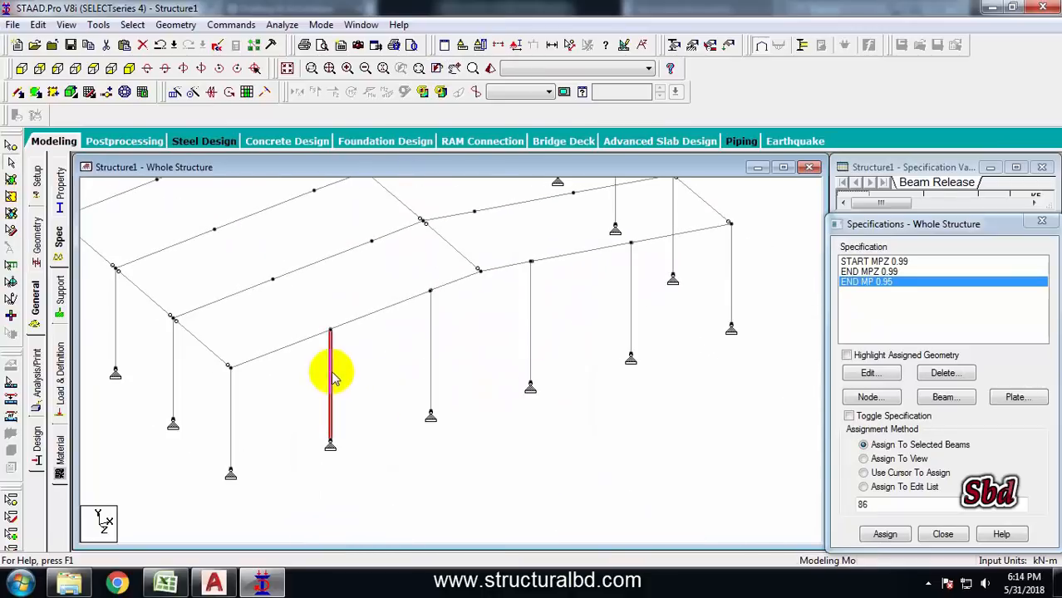
{"action": "left_click", "coordinate": [431, 347], "text": "ctrl"}
{"action": "left_click", "coordinate": [529, 315], "text": "ctrl"}
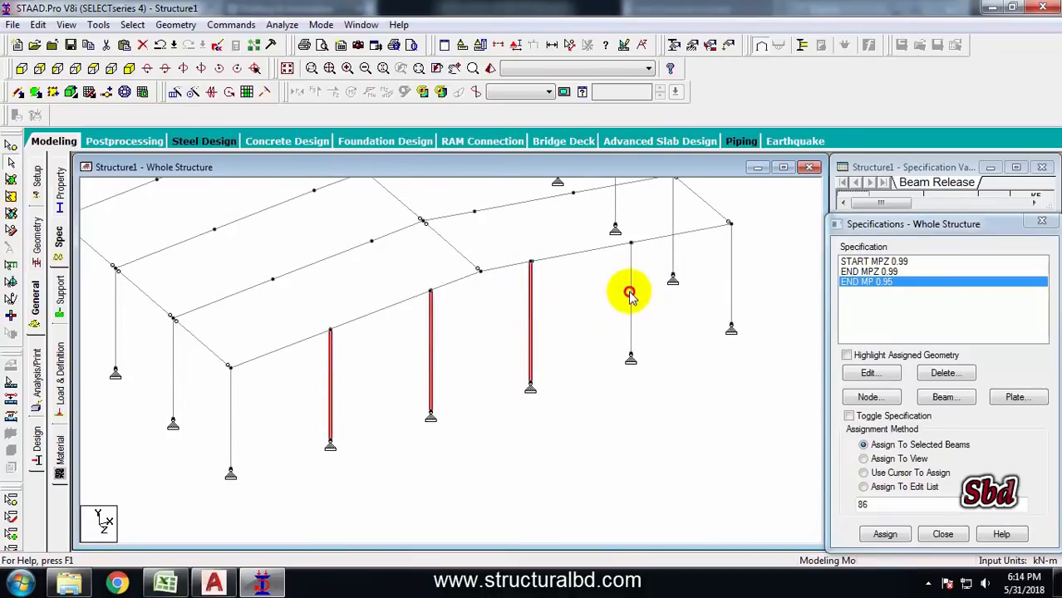
{"action": "left_click", "coordinate": [629, 293], "text": "ctrl"}
{"action": "left_click", "coordinate": [886, 534]}
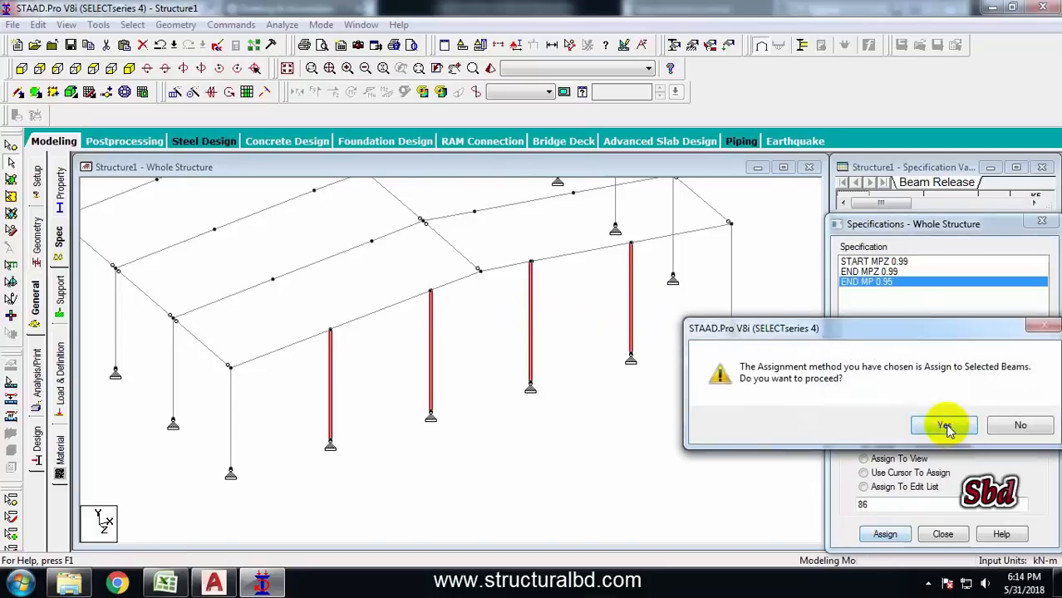
{"action": "left_click", "coordinate": [948, 427]}
{"action": "middle_click_drag", "start_coordinate": [450, 332], "coordinate": [544, 408]}
{"action": "scroll", "coordinate": [472, 425], "scroll_direction": "down", "scroll_amount": 1}
{"action": "scroll", "coordinate": [471, 420], "scroll_direction": "down", "scroll_amount": 1}
{"action": "middle_click_drag", "start_coordinate": [416, 287], "coordinate": [476, 363]}
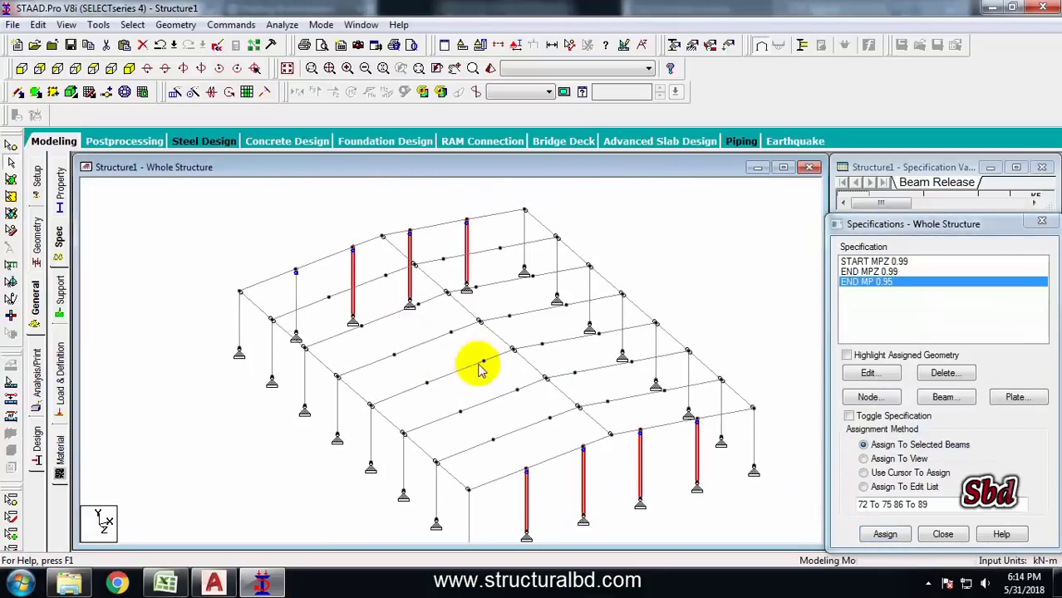
{"action": "left_click", "coordinate": [651, 258]}
{"action": "middle_click_drag", "start_coordinate": [342, 324], "coordinate": [385, 328]}
{"action": "scroll", "coordinate": [450, 333], "scroll_direction": "up", "scroll_amount": 3}
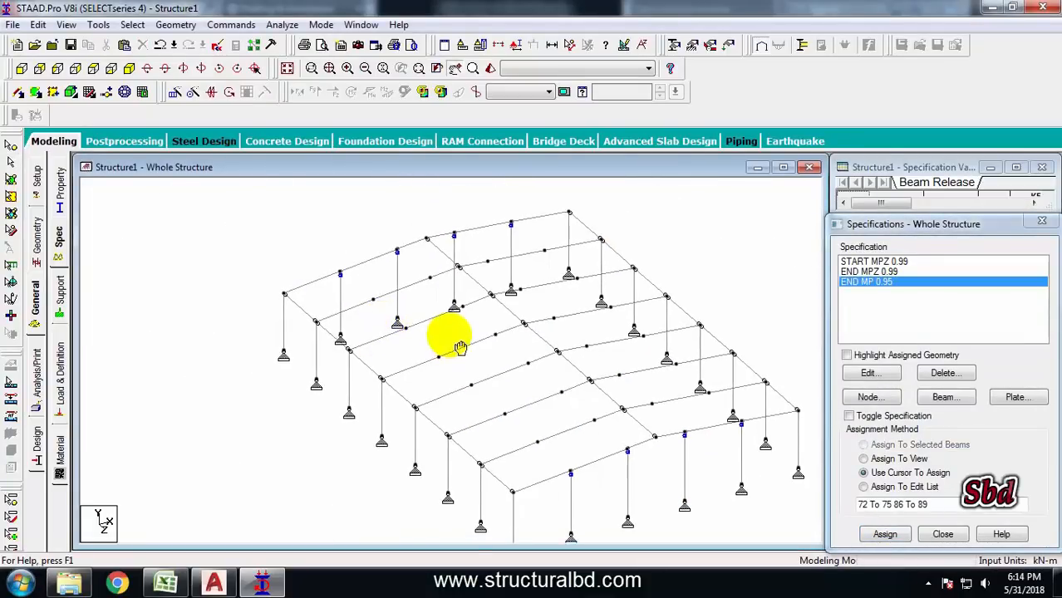
{"action": "scroll", "coordinate": [448, 332], "scroll_direction": "down", "scroll_amount": 2}
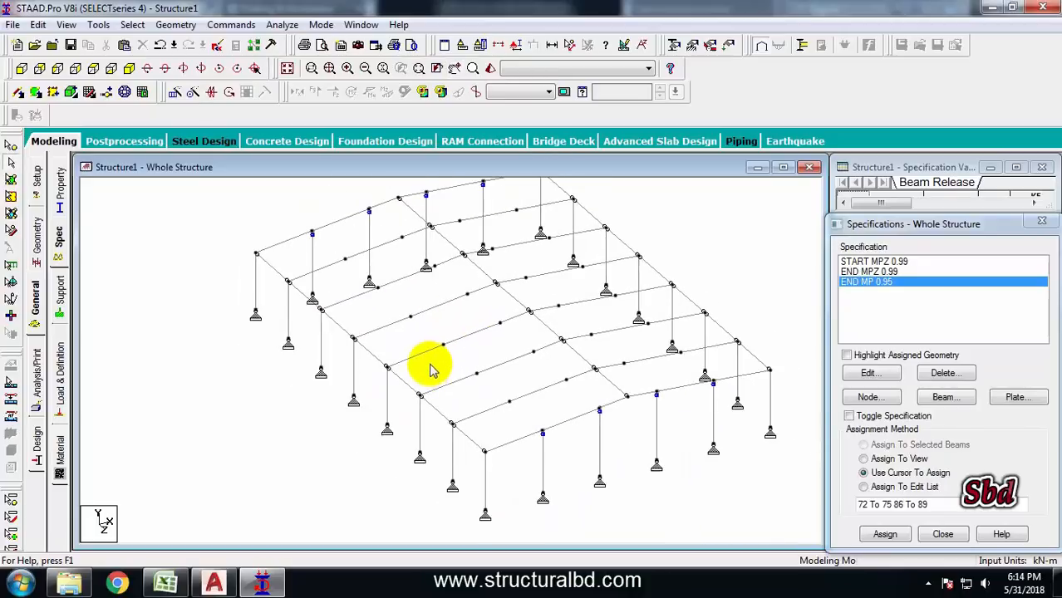
{"action": "middle_click_drag", "start_coordinate": [415, 391], "coordinate": [407, 367]}
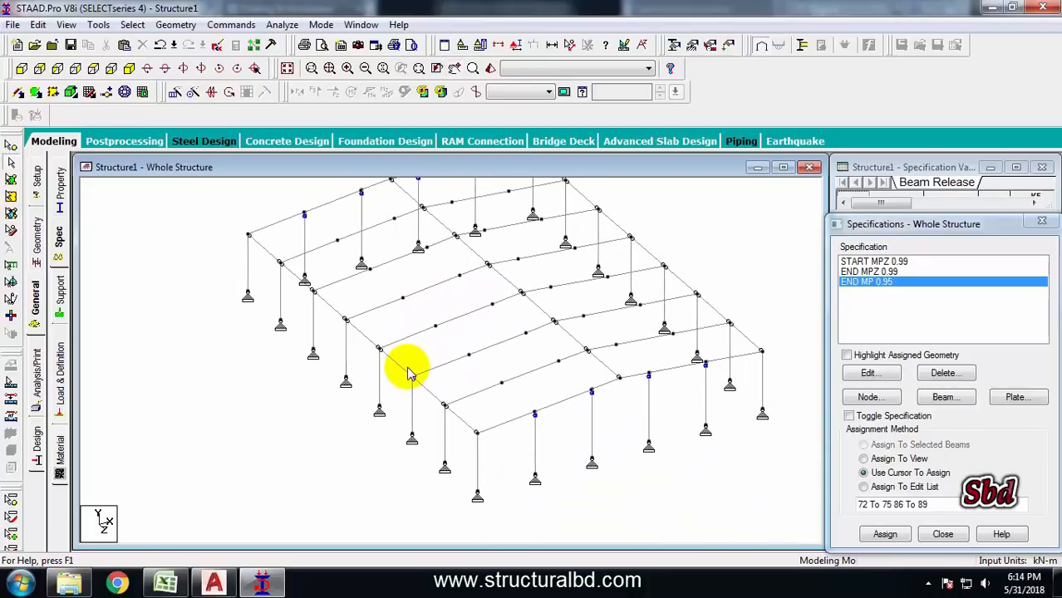
Switch to AutoCAD and view the warehouse plan drawing
{"action": "left_click", "coordinate": [215, 583]}
{"action": "scroll", "coordinate": [503, 315], "scroll_direction": "down", "scroll_amount": 3}
{"action": "scroll", "coordinate": [474, 320], "scroll_direction": "up", "scroll_amount": 4}
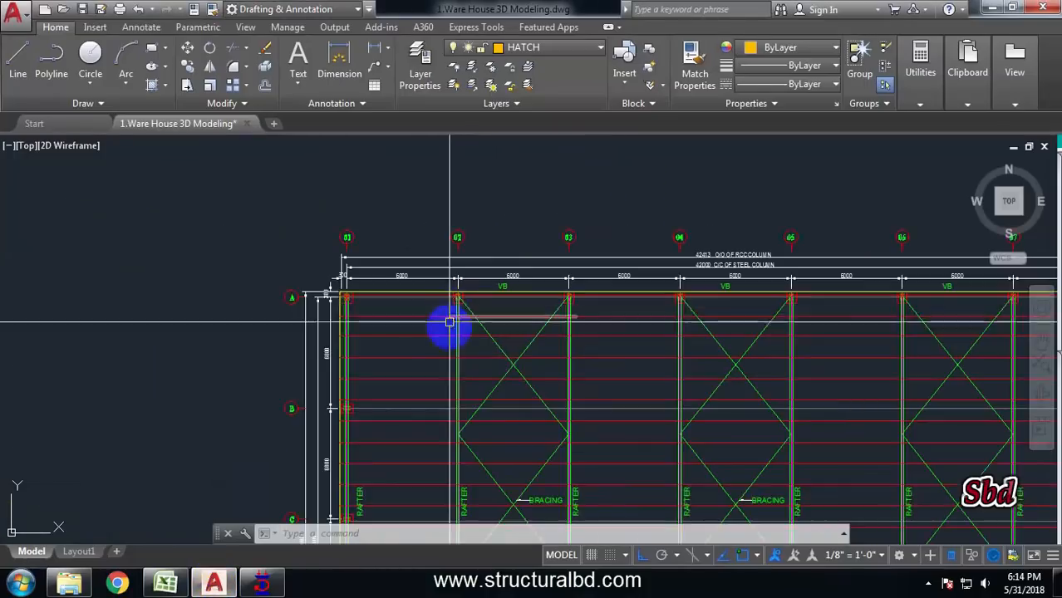
Examine the bracing layout on the warehouse plan drawing, then return to the frame model
{"action": "middle_click_drag", "start_coordinate": [575, 300], "coordinate": [462, 327]}
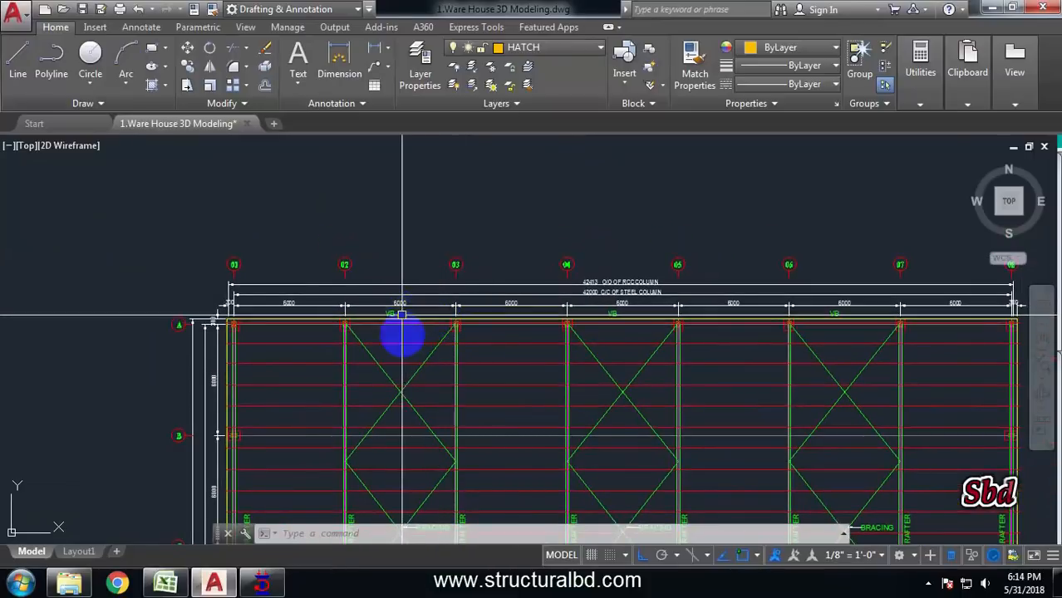
{"action": "scroll", "coordinate": [401, 314], "scroll_direction": "down", "scroll_amount": 4}
{"action": "left_click", "coordinate": [261, 583]}
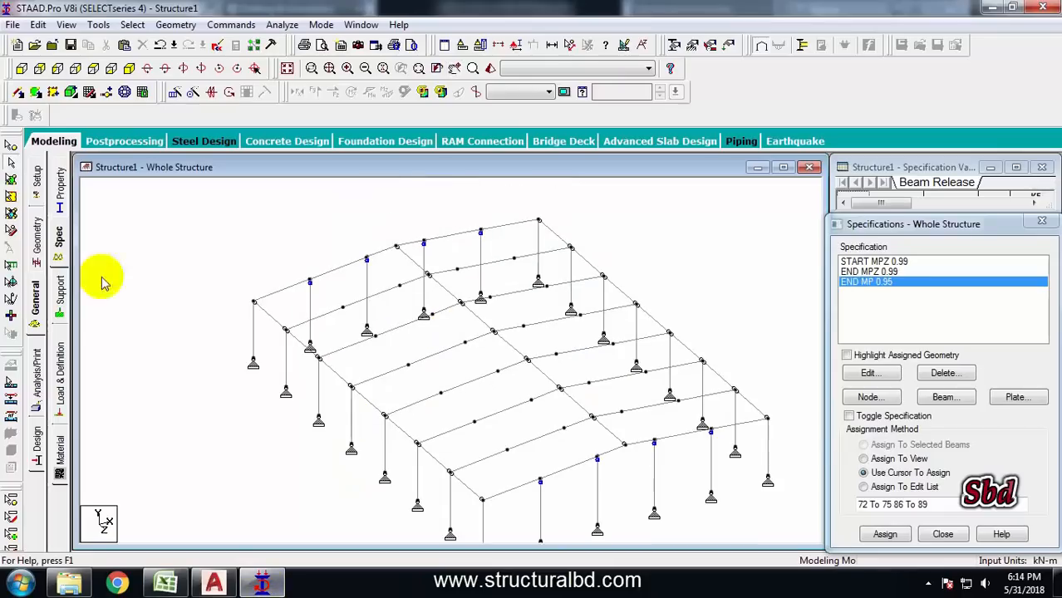
Add diagonal X-bracing beams between the columns of a side-wall bay, adding a node where asked
{"action": "left_click", "coordinate": [19, 94]}
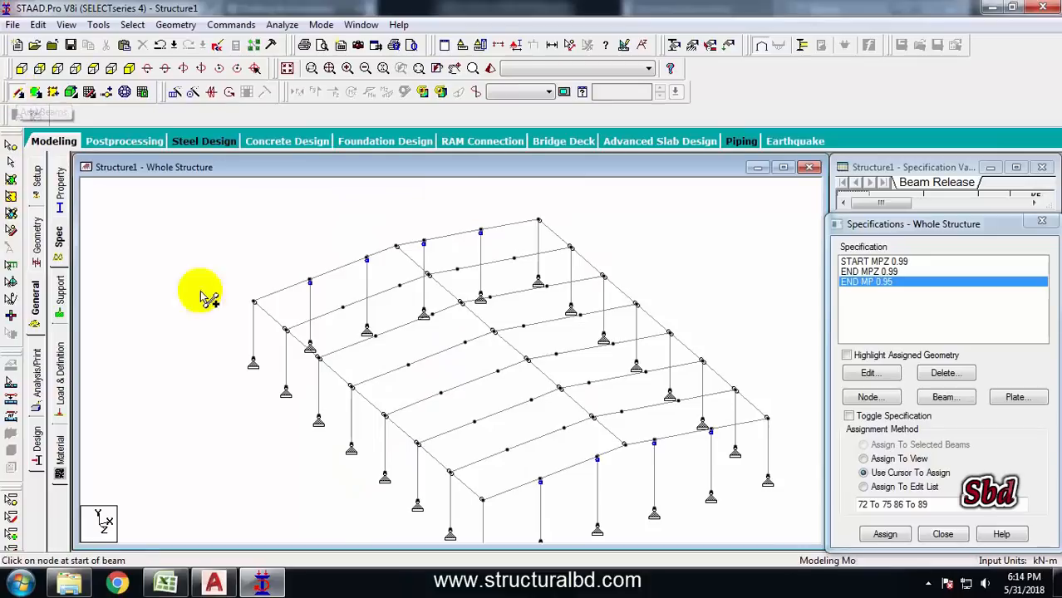
{"action": "left_click_drag", "start_coordinate": [284, 388], "coordinate": [334, 356]}
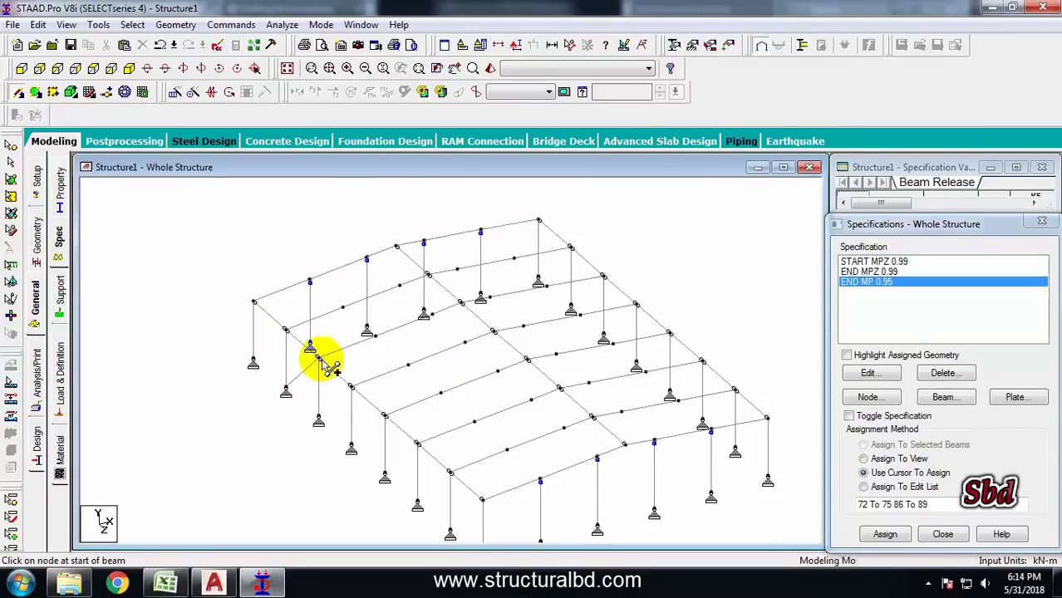
{"action": "left_click_drag", "start_coordinate": [285, 329], "coordinate": [418, 419]}
{"action": "left_click_drag", "start_coordinate": [417, 464], "coordinate": [391, 385]}
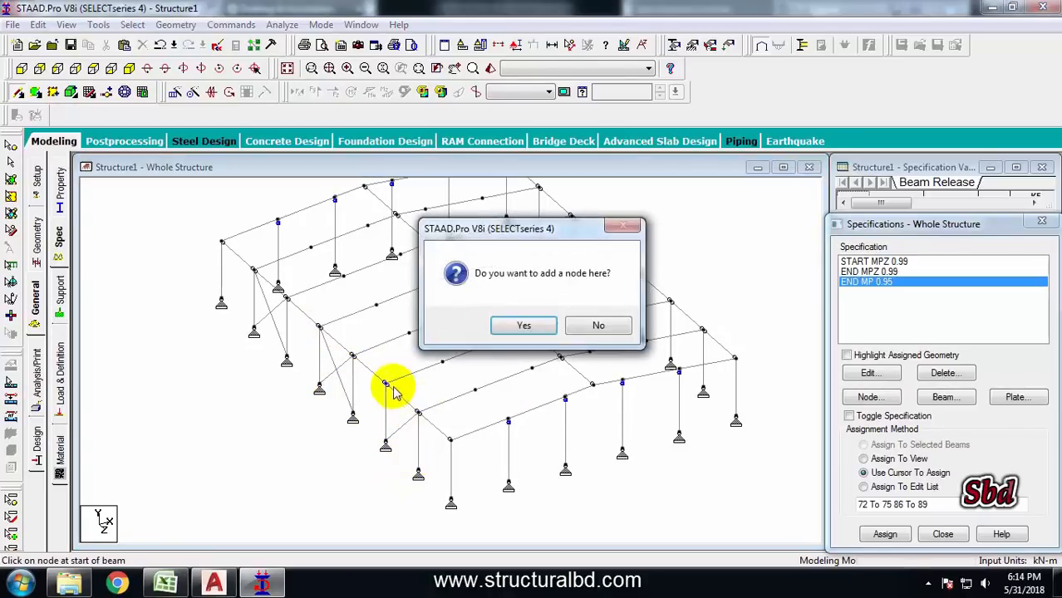
{"action": "left_click", "coordinate": [521, 327]}
Add diagonal X-bracing beams between the columns in the side-wall bays on the opposite wall
{"action": "key", "text": "Left"}
{"action": "key", "text": "Left"}
{"action": "key", "text": "Left"}
{"action": "key", "text": "Left"}
{"action": "key", "text": "Left"}
{"action": "key", "text": "Left"}
{"action": "key", "text": "Left"}
{"action": "key", "text": "Left"}
{"action": "key", "text": "Left"}
{"action": "key", "text": "Left"}
{"action": "key", "text": "Left"}
{"action": "key", "text": "Left"}
{"action": "key", "text": "Left"}
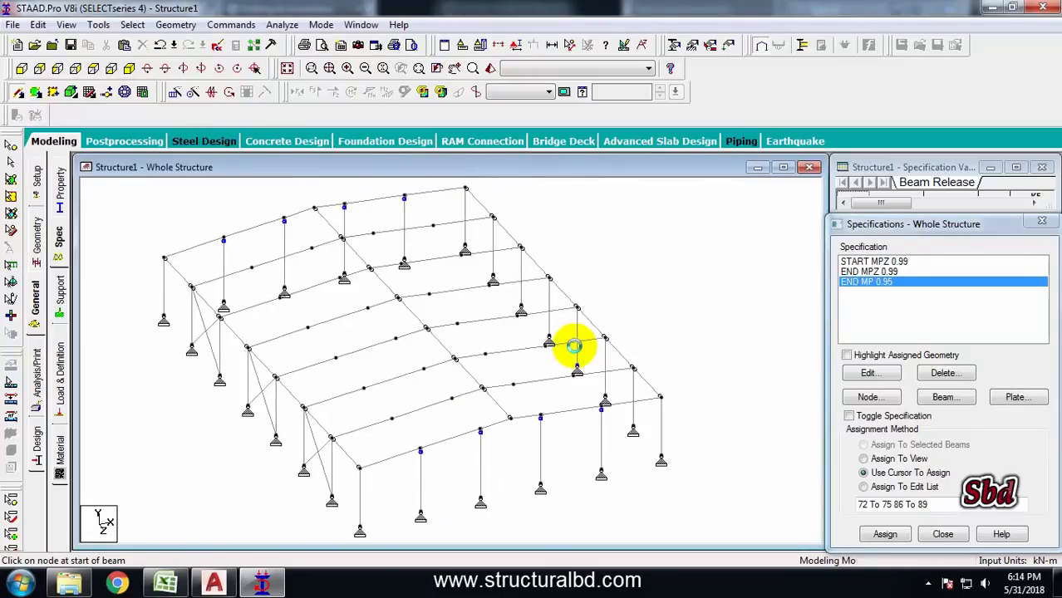
{"action": "middle_click_drag", "start_coordinate": [445, 508], "coordinate": [440, 419]}
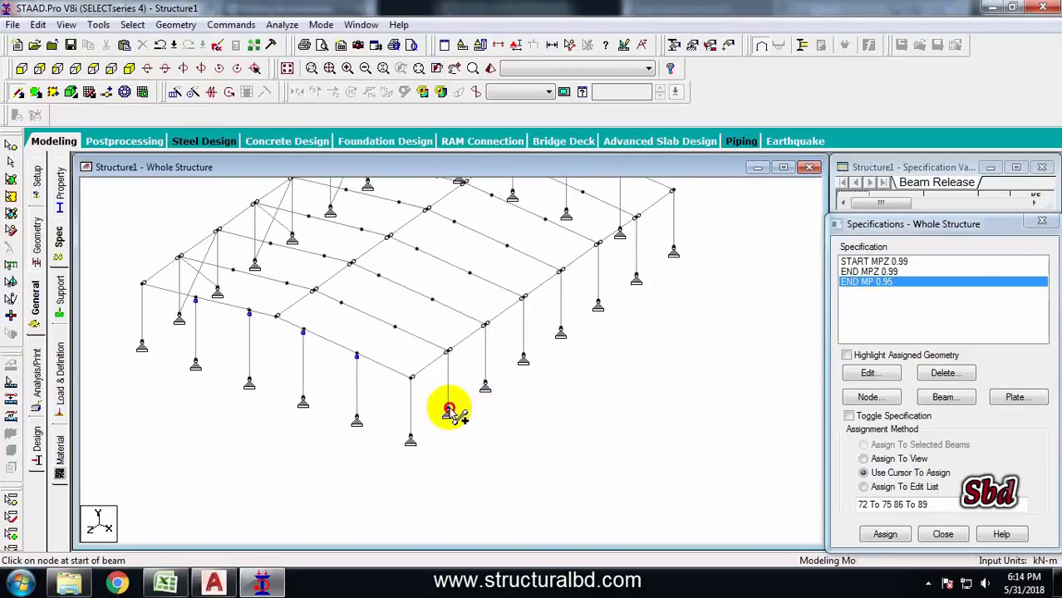
{"action": "left_click_drag", "start_coordinate": [449, 411], "coordinate": [485, 324]}
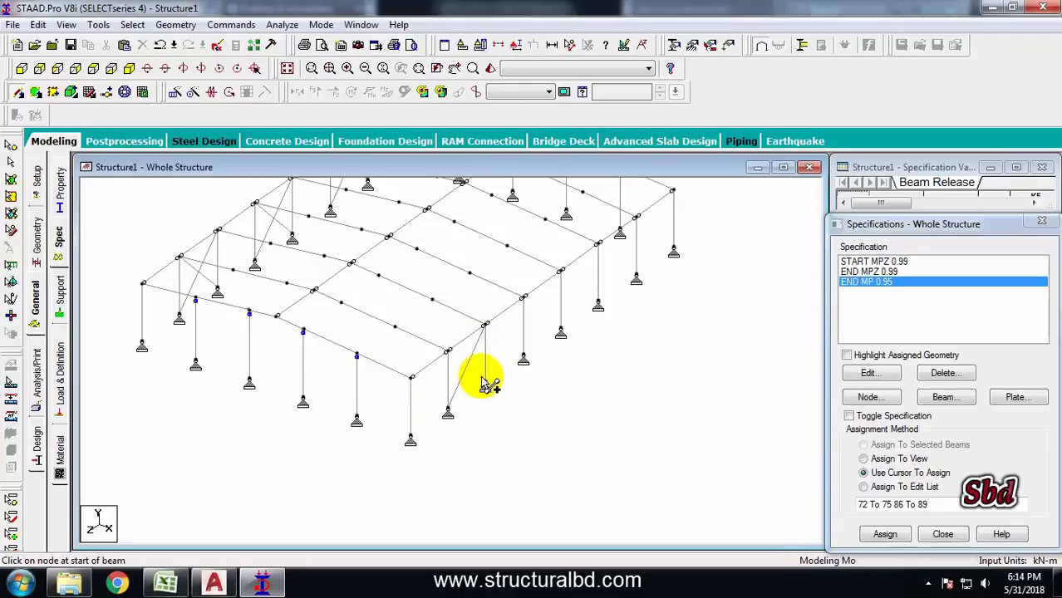
{"action": "left_click_drag", "start_coordinate": [487, 382], "coordinate": [447, 349]}
{"action": "middle_click_drag", "start_coordinate": [563, 322], "coordinate": [469, 413]}
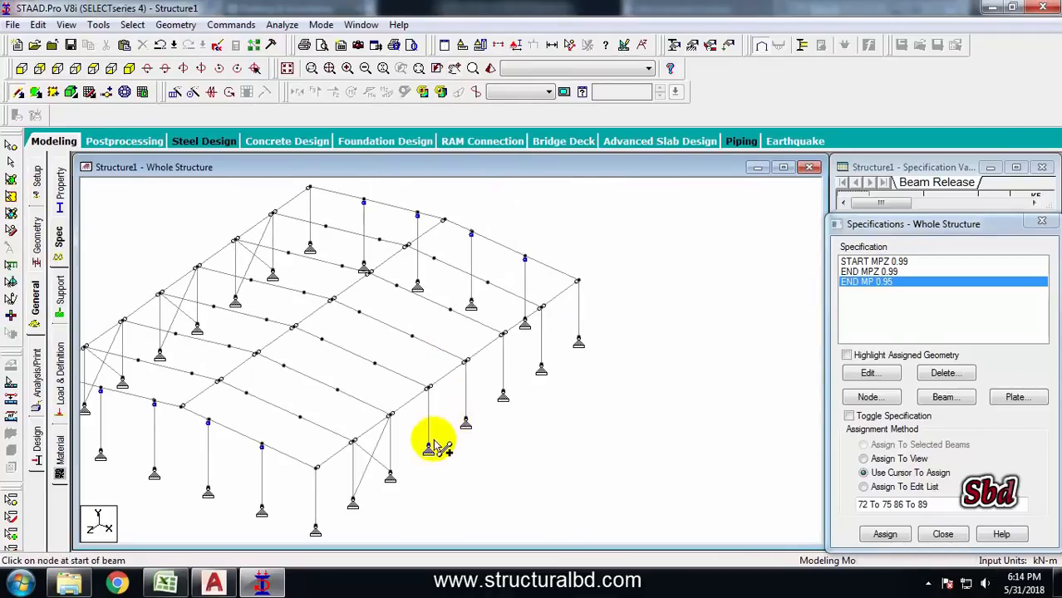
{"action": "left_click_drag", "start_coordinate": [466, 419], "coordinate": [470, 364]}
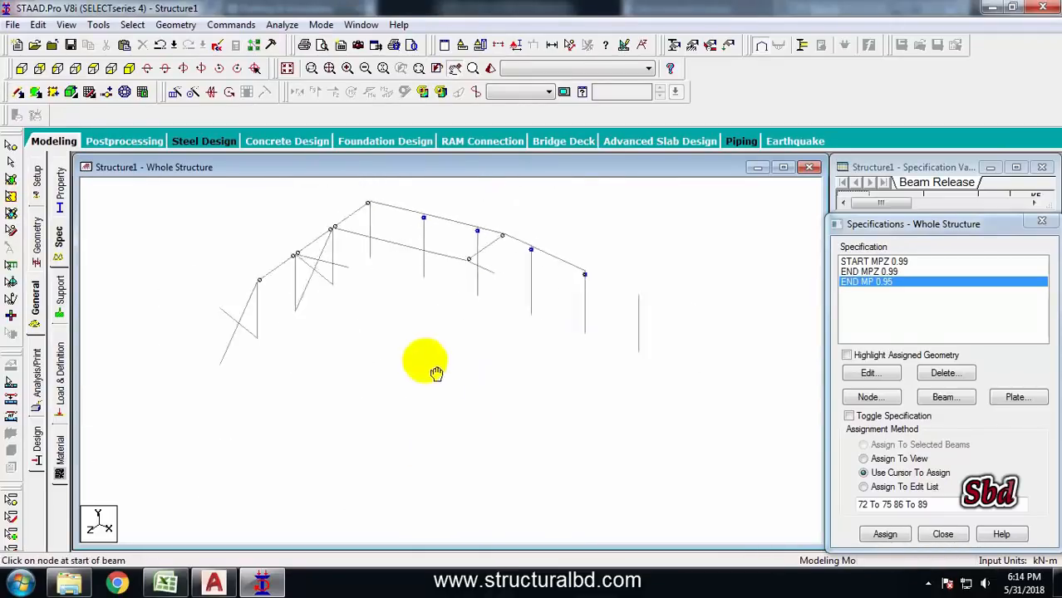
{"action": "middle_click_drag", "start_coordinate": [436, 371], "coordinate": [506, 392]}
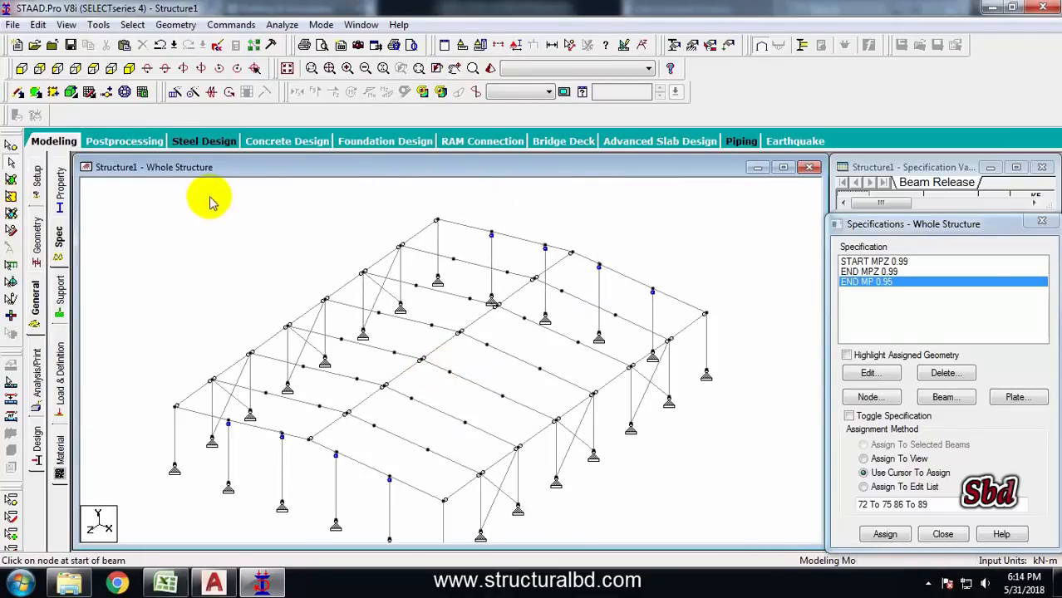
Switch to the drawing and examine the frame section around the rafter bracing point
{"action": "left_click", "coordinate": [130, 69]}
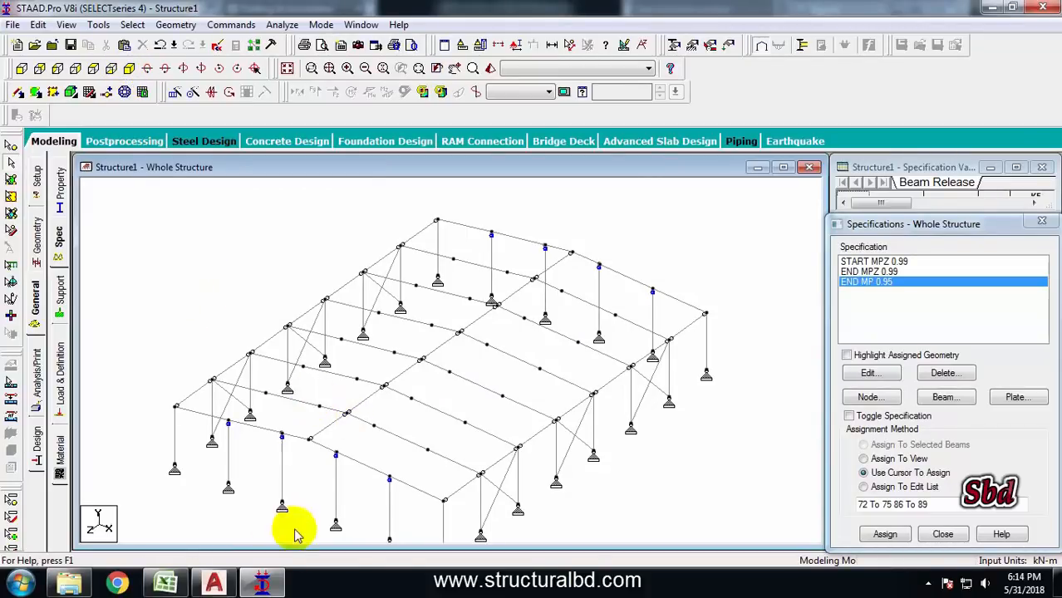
{"action": "left_click", "coordinate": [214, 582]}
{"action": "middle_click_drag", "start_coordinate": [475, 238], "coordinate": [506, 361]}
{"action": "scroll", "coordinate": [438, 367], "scroll_direction": "up", "scroll_amount": 8}
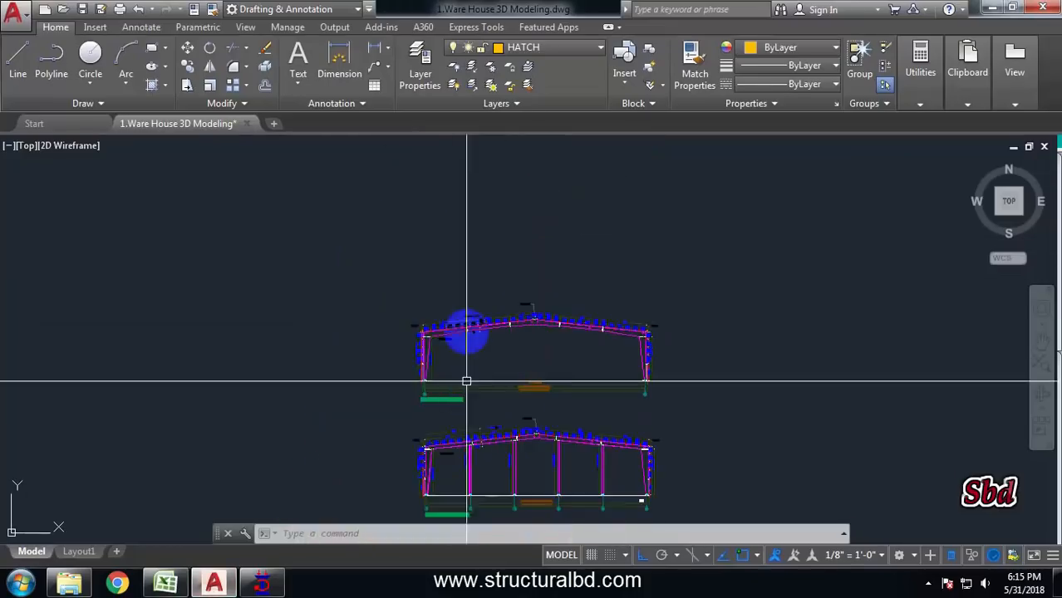
{"action": "scroll", "coordinate": [493, 327], "scroll_direction": "down", "scroll_amount": 5}
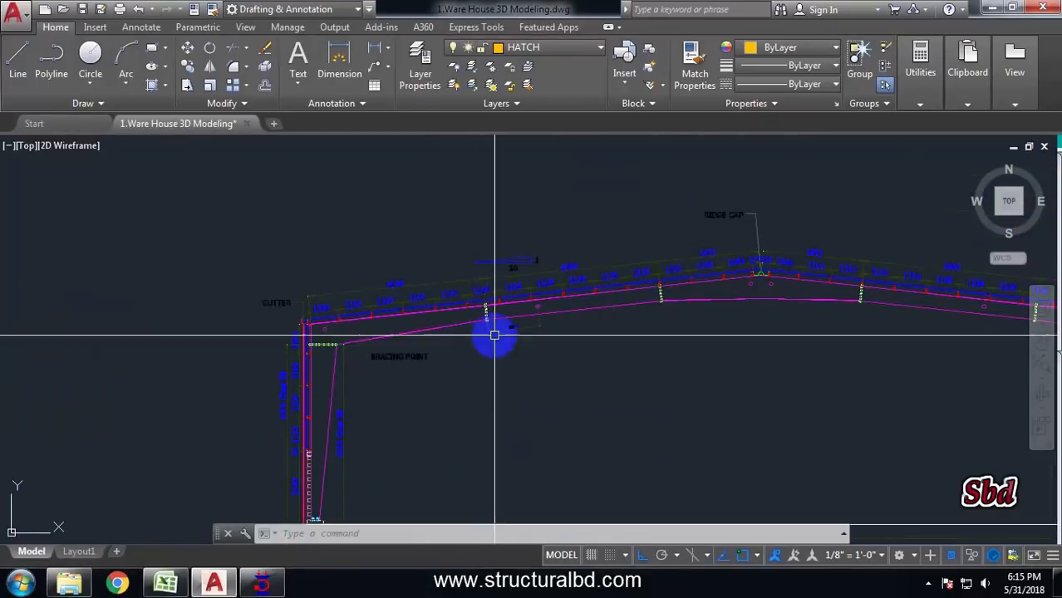
{"action": "scroll", "coordinate": [503, 308], "scroll_direction": "up", "scroll_amount": 7}
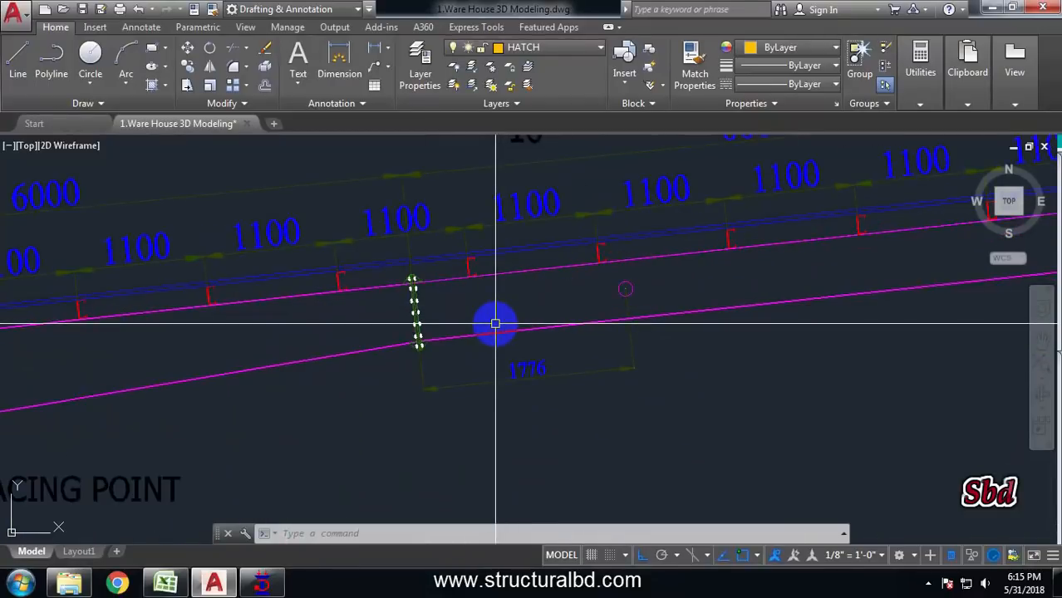
{"action": "scroll", "coordinate": [519, 301], "scroll_direction": "down", "scroll_amount": 4}
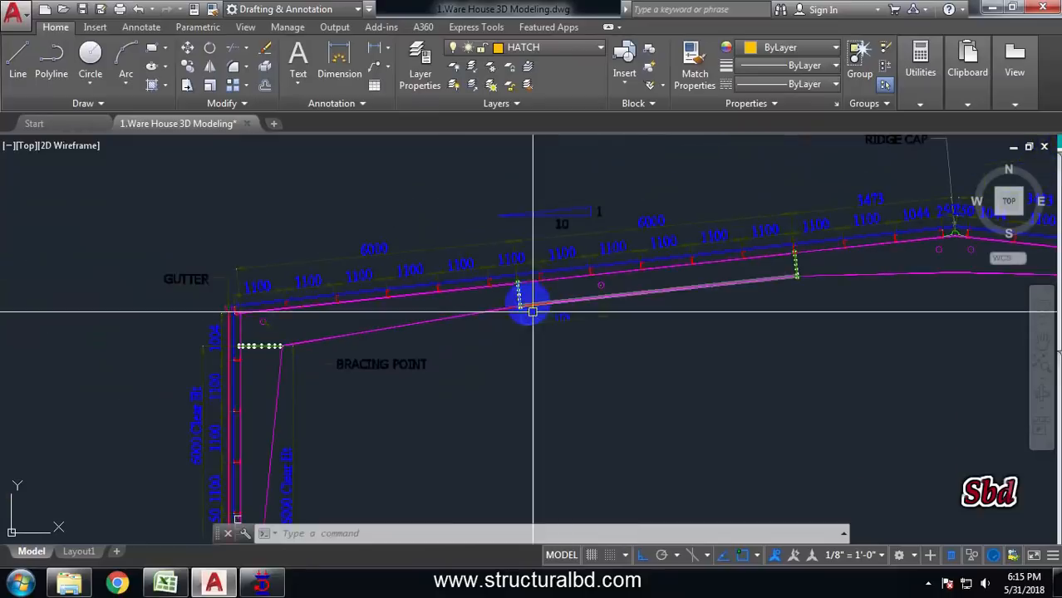
{"action": "left_click", "coordinate": [261, 584]}
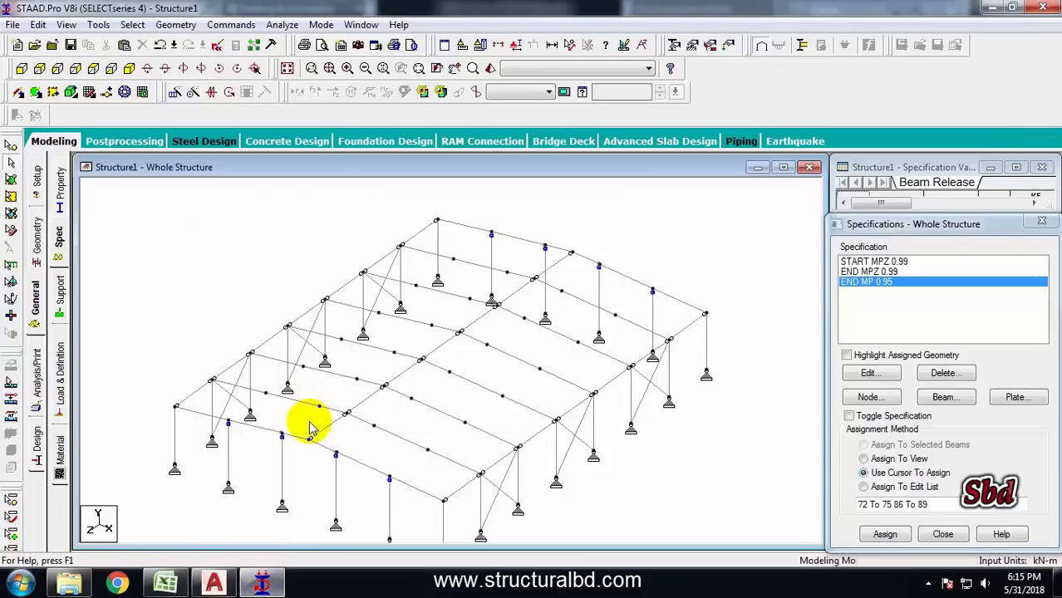
Select the first rafter segments from the eaves on one roof slope and insert a node 1.8 m along each
{"action": "scroll", "coordinate": [308, 427], "scroll_direction": "up", "scroll_amount": 2}
{"action": "left_click", "coordinate": [452, 325]}
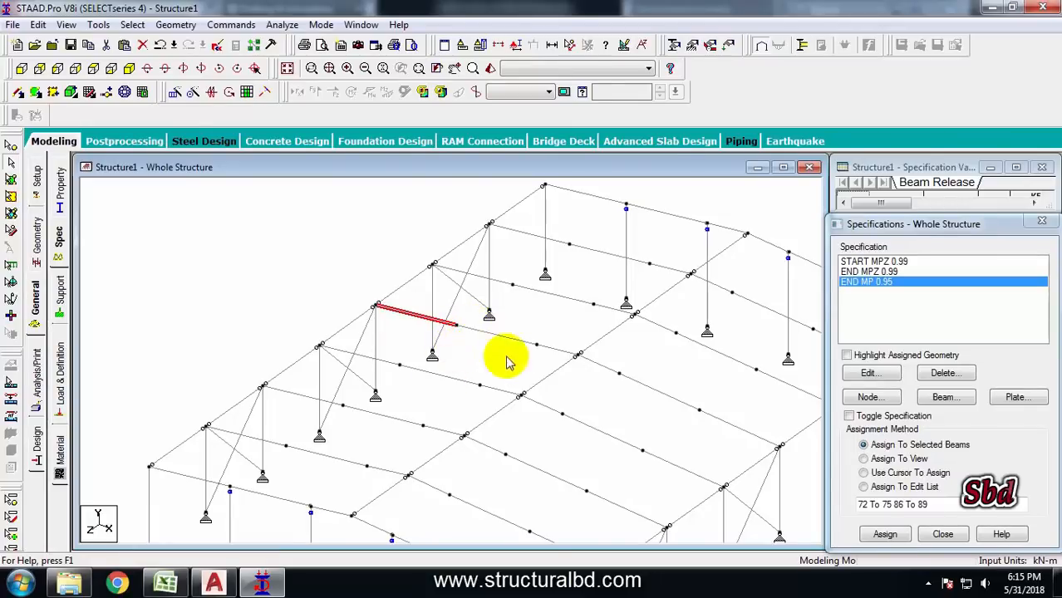
{"action": "middle_click_drag", "start_coordinate": [532, 276], "coordinate": [481, 300]}
{"action": "left_click", "coordinate": [530, 247]}
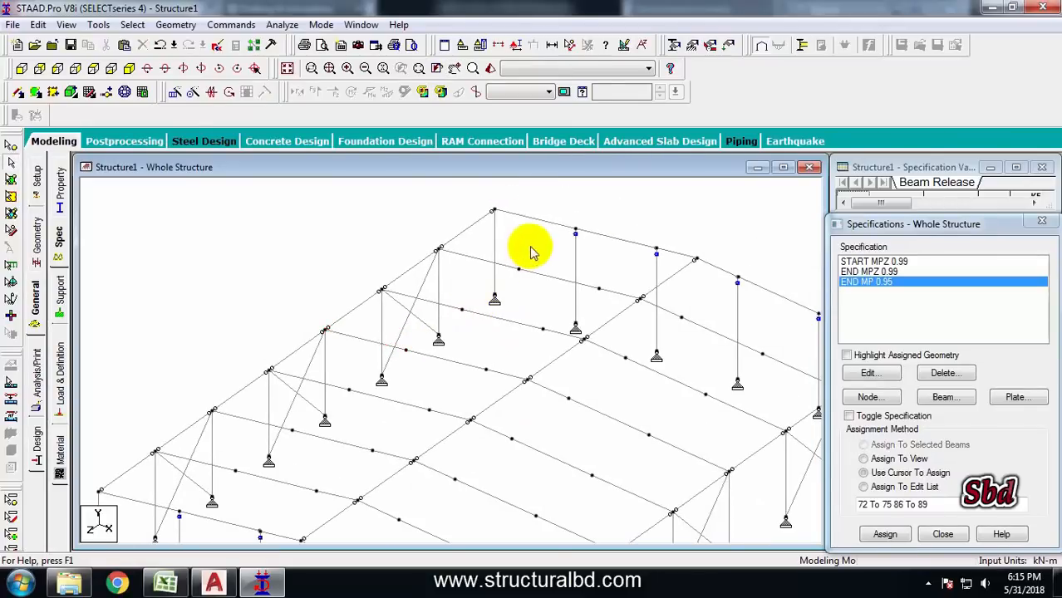
{"action": "left_click", "coordinate": [502, 320], "text": "ctrl"}
{"action": "left_click", "coordinate": [451, 364], "text": "ctrl"}
{"action": "middle_click_drag", "start_coordinate": [434, 390], "coordinate": [449, 348]}
{"action": "left_click", "coordinate": [445, 339], "text": "ctrl"}
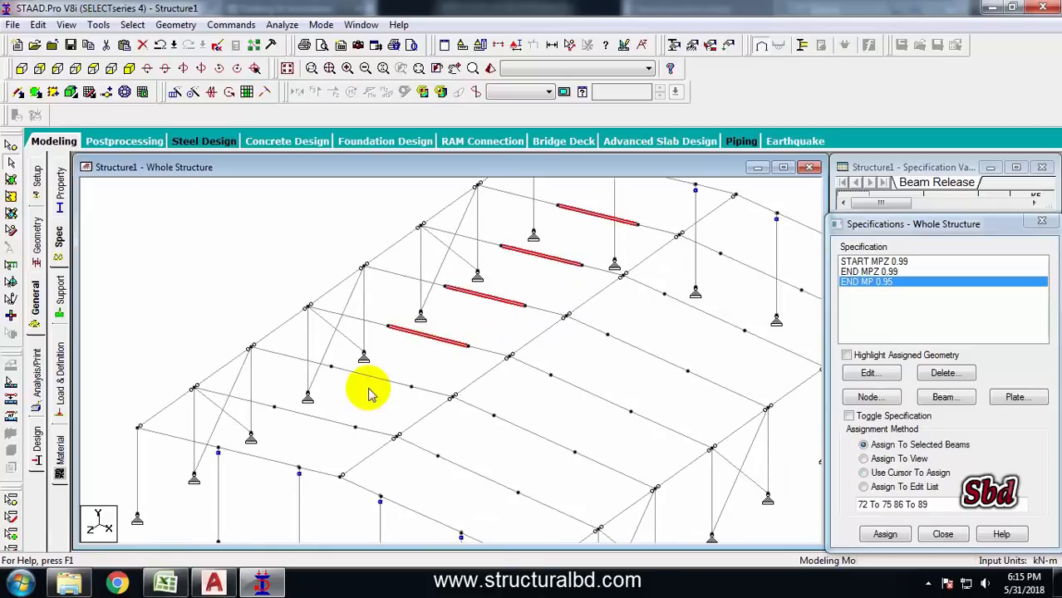
{"action": "left_click", "coordinate": [321, 422], "text": "ctrl"}
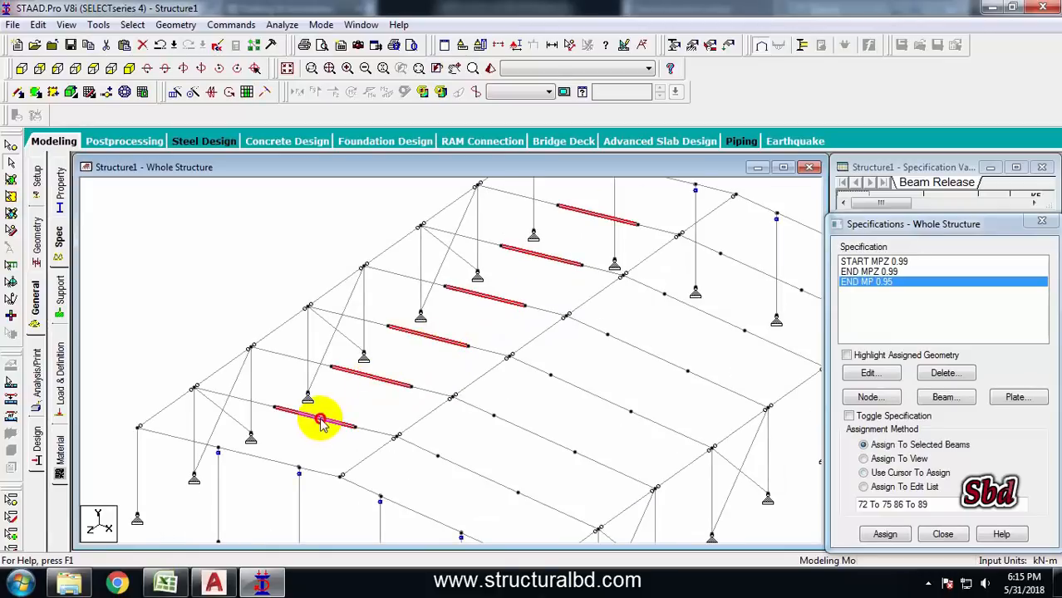
{"action": "left_click", "coordinate": [109, 94]}
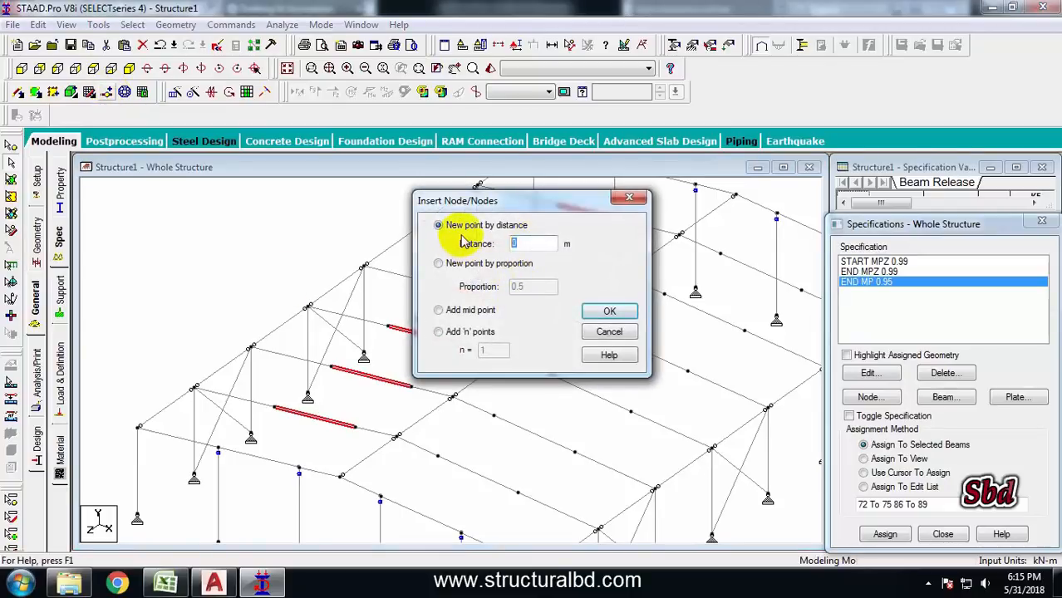
{"action": "type", "text": "1.8"}
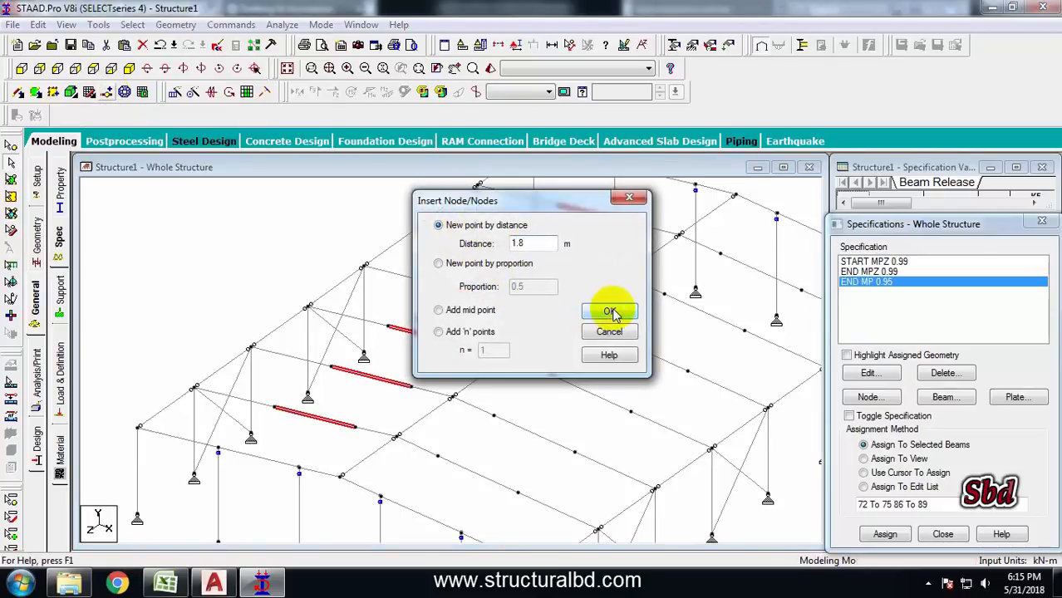
{"action": "left_click", "coordinate": [612, 313]}
Insert a node along each first rafter segment on the opposite roof slope, then save the structure
{"action": "middle_click_drag", "start_coordinate": [575, 405], "coordinate": [526, 320]}
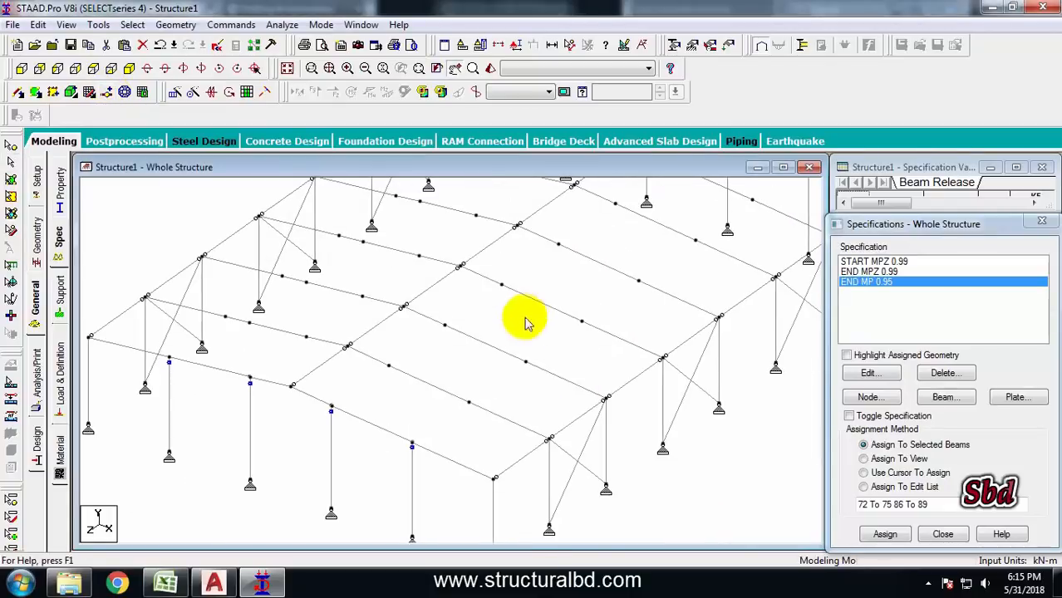
{"action": "left_click", "coordinate": [444, 392]}
{"action": "left_click", "coordinate": [490, 347], "text": "ctrl"}
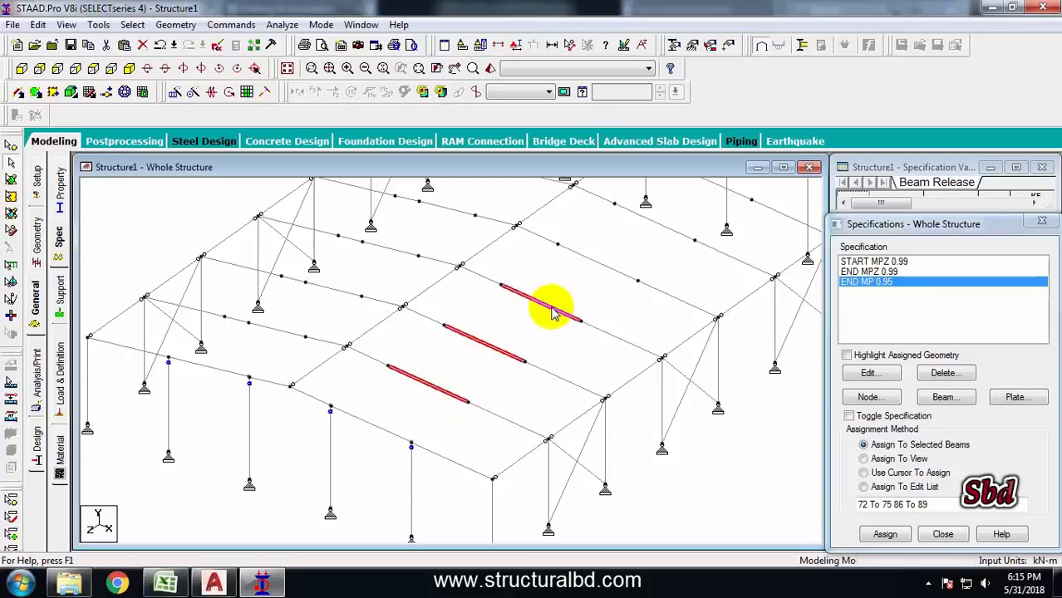
{"action": "left_click", "coordinate": [618, 270], "text": "ctrl"}
{"action": "middle_click_drag", "start_coordinate": [628, 260], "coordinate": [581, 356]}
{"action": "left_click", "coordinate": [581, 355], "text": "ctrl"}
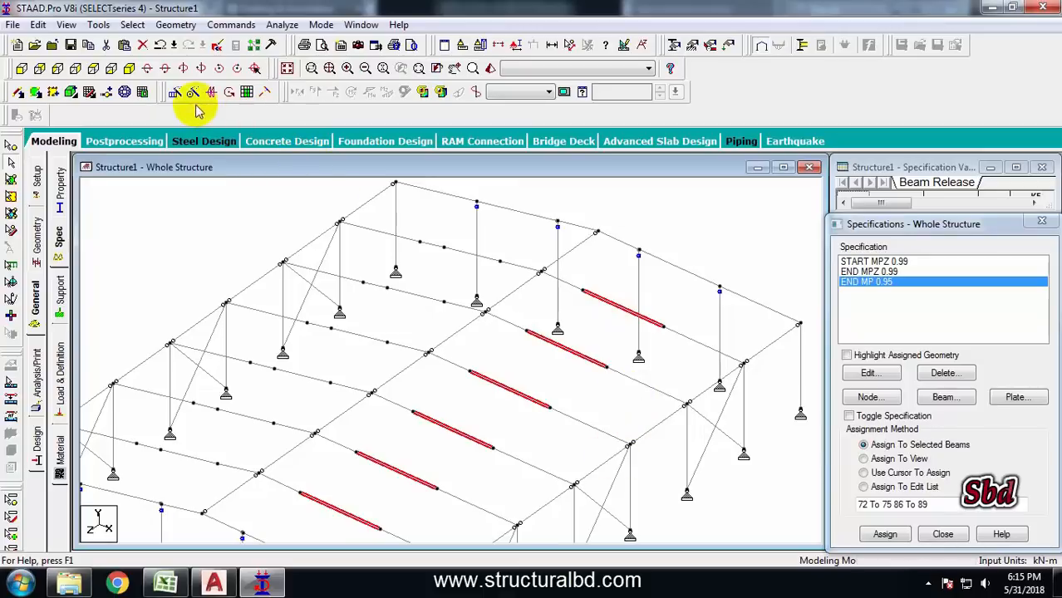
{"action": "left_click", "coordinate": [106, 92]}
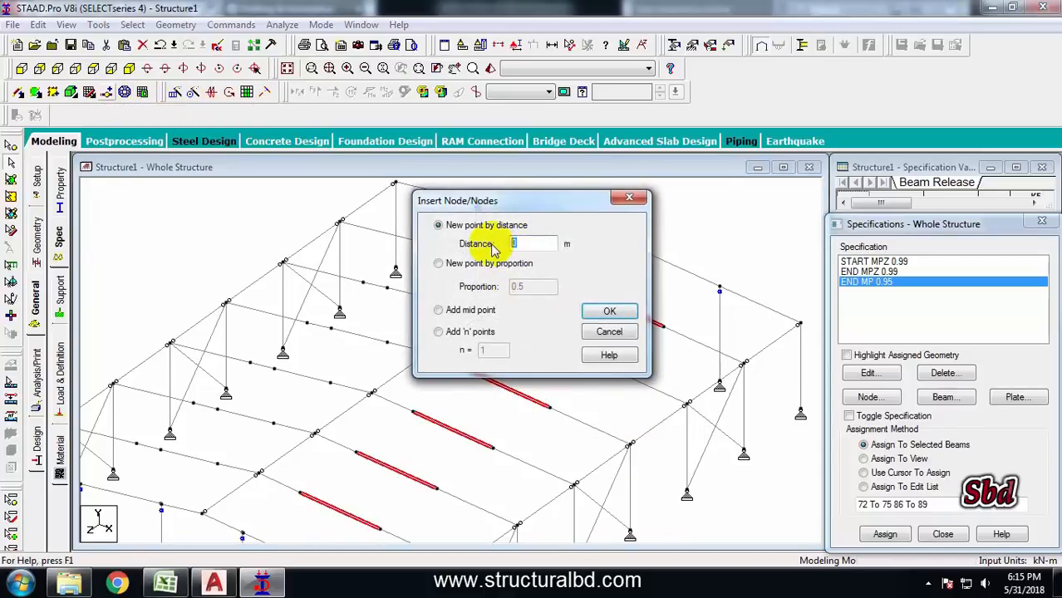
{"action": "type", "text": ".8"}
{"action": "left_click", "coordinate": [610, 311]}
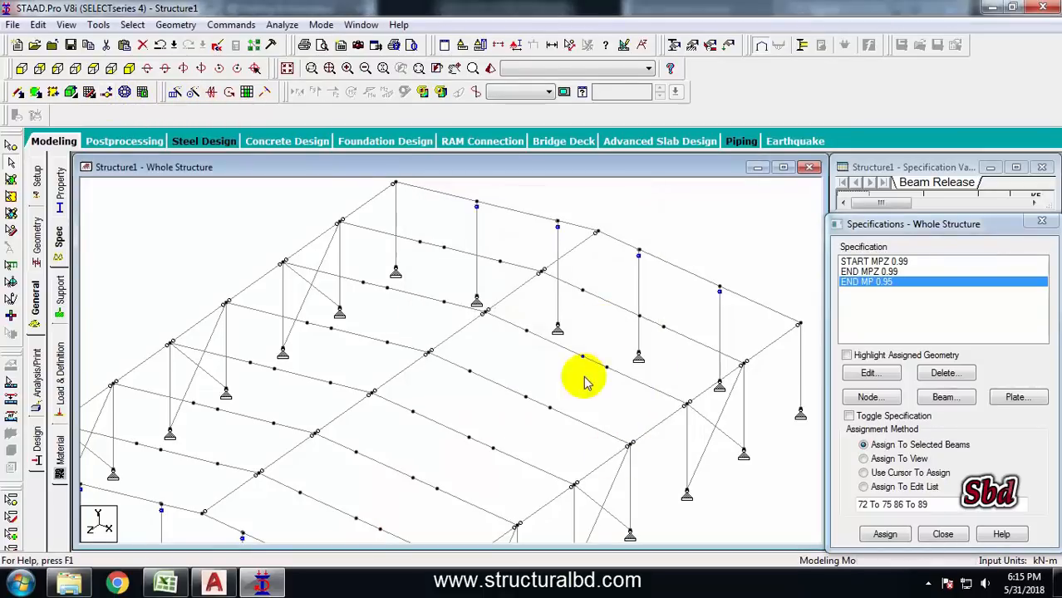
{"action": "left_click", "coordinate": [532, 330]}
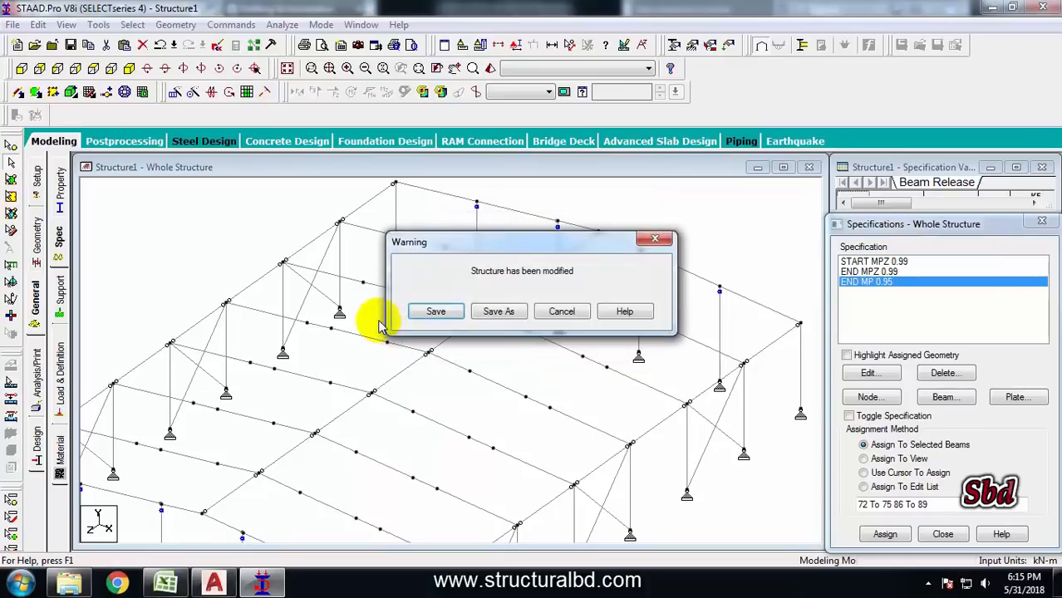
{"action": "left_click", "coordinate": [436, 312]}
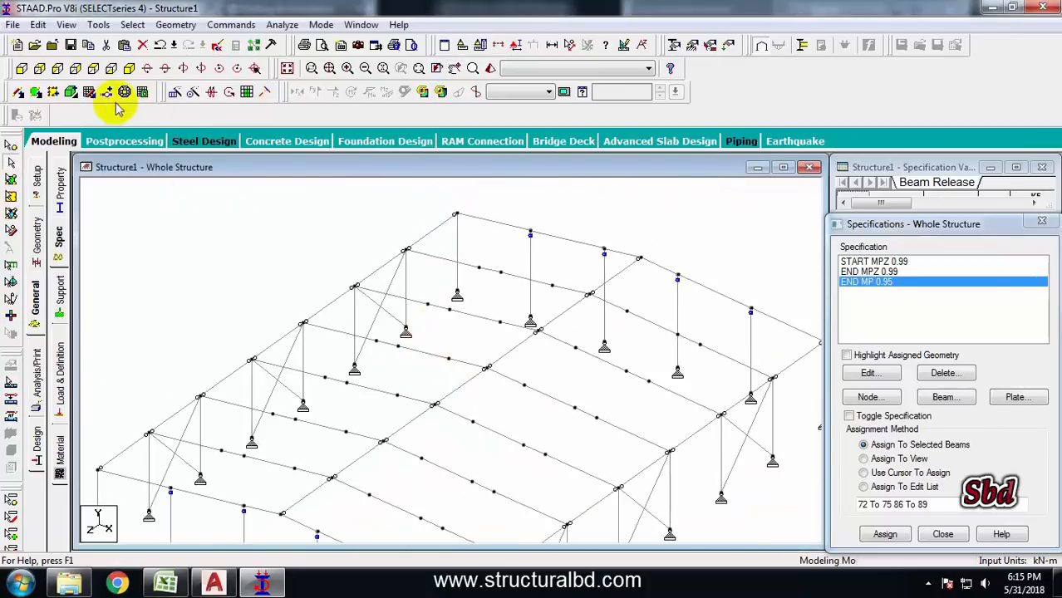
Draw diagonal X-bracing beams between the rafter nodes in the end roof bays on one slope
{"action": "left_click", "coordinate": [18, 95]}
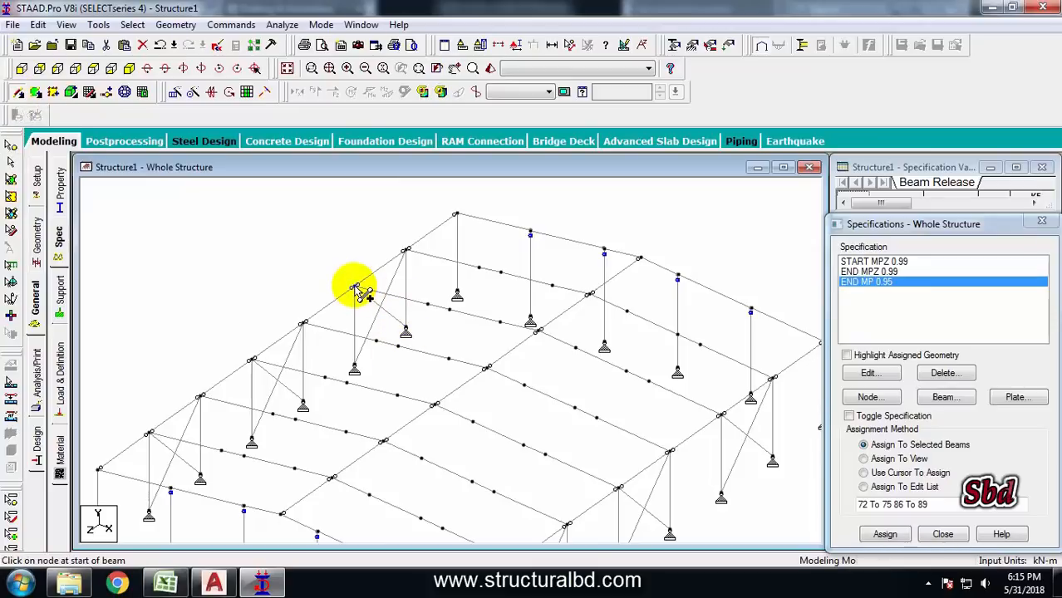
{"action": "mouse_move", "coordinate": [356, 286]}
{"action": "left_mouse_down"}
{"action": "mouse_move", "coordinate": [490, 284]}
{"action": "mouse_move", "coordinate": [501, 272]}
{"action": "left_mouse_up"}
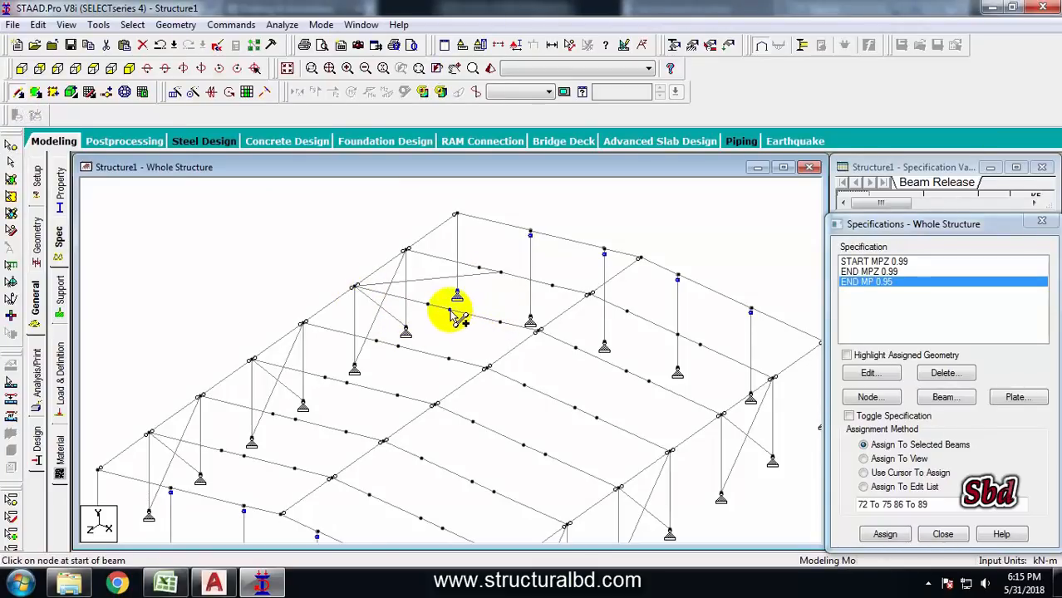
{"action": "left_click_drag", "start_coordinate": [449, 310], "coordinate": [405, 250]}
{"action": "left_click_drag", "start_coordinate": [450, 310], "coordinate": [589, 294]}
{"action": "left_click_drag", "start_coordinate": [539, 331], "coordinate": [500, 272]}
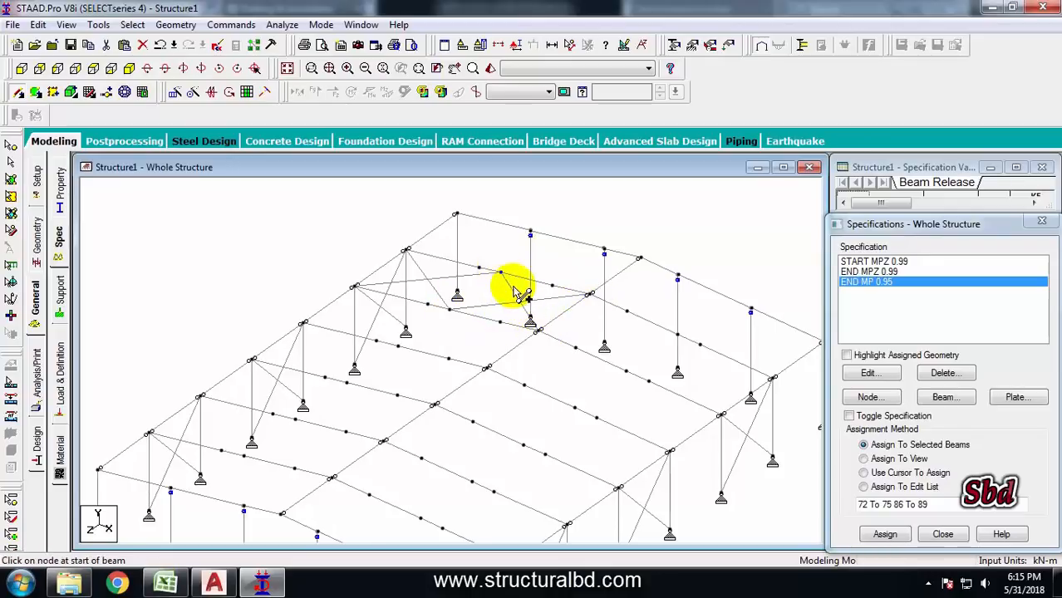
{"action": "left_click_drag", "start_coordinate": [539, 331], "coordinate": [677, 334]}
{"action": "left_click_drag", "start_coordinate": [628, 372], "coordinate": [626, 311]}
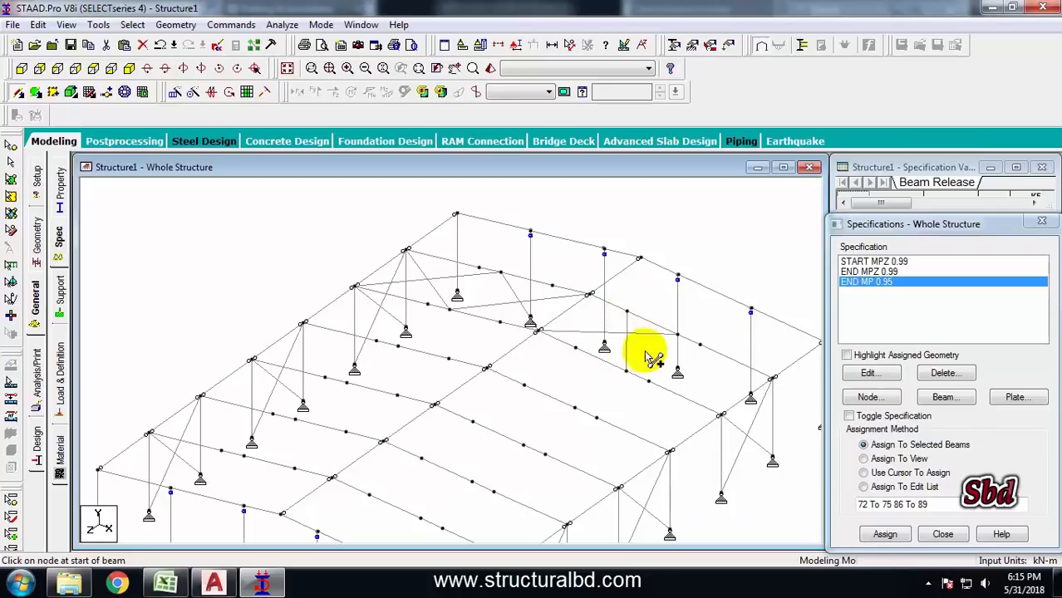
{"action": "left_click_drag", "start_coordinate": [721, 415], "coordinate": [677, 335]}
{"action": "left_click", "coordinate": [768, 379]}
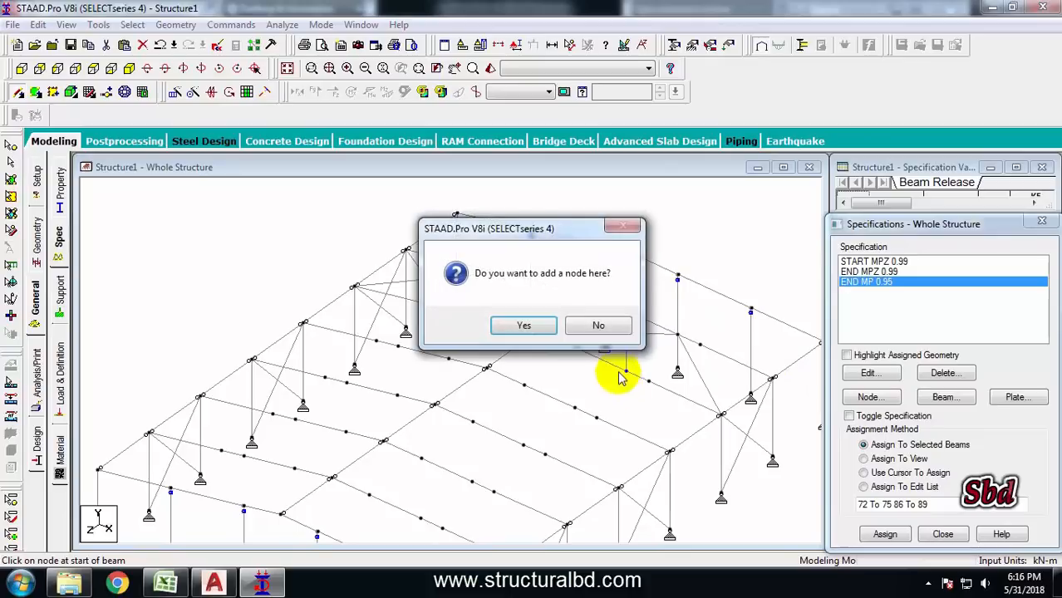
{"action": "left_click", "coordinate": [535, 323]}
{"action": "left_click_drag", "start_coordinate": [596, 415], "coordinate": [552, 327]}
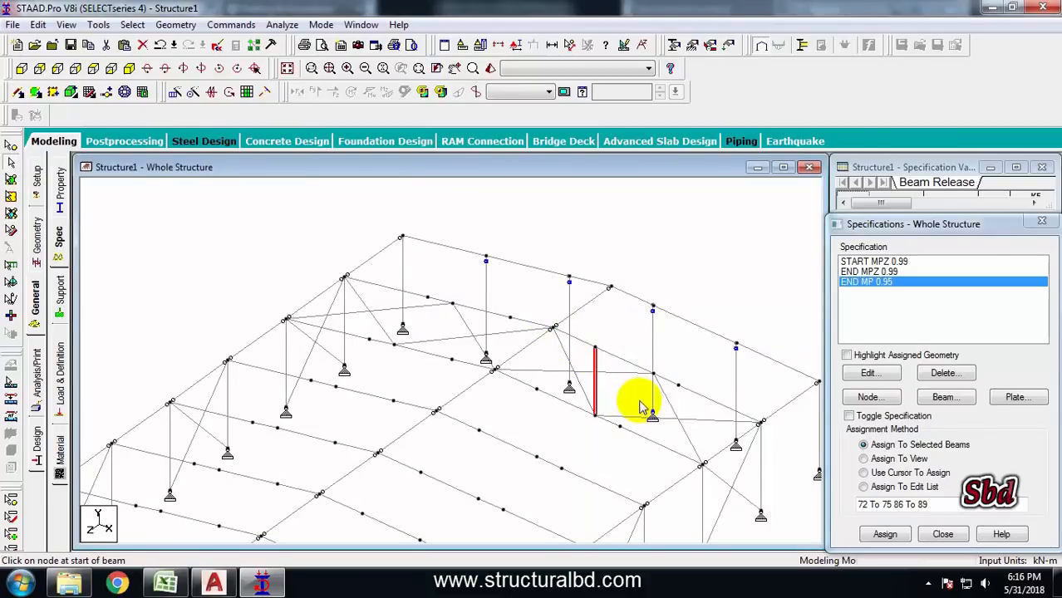
{"action": "key", "text": "Left"}
{"action": "key", "text": "Left"}
{"action": "key", "text": "Left"}
{"action": "key", "text": "Left"}
{"action": "key", "text": "Left"}
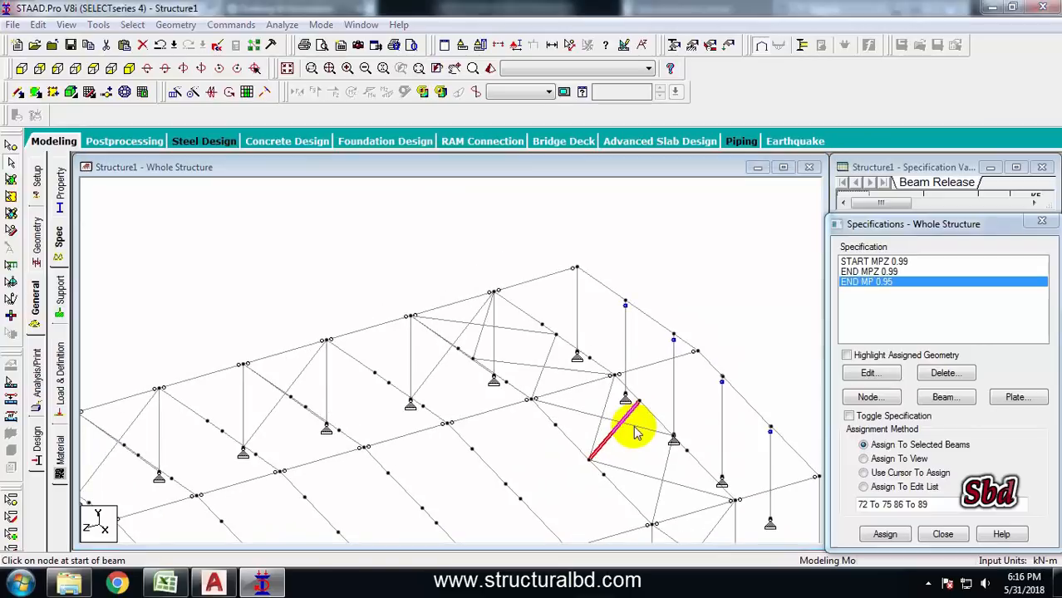
{"action": "key", "text": "Delete"}
Add diagonal roof bracing beams between the rafter nodes in the adjoining end bays
{"action": "left_click", "coordinate": [611, 330]}
{"action": "scroll", "coordinate": [661, 338], "scroll_direction": "down", "scroll_amount": 2}
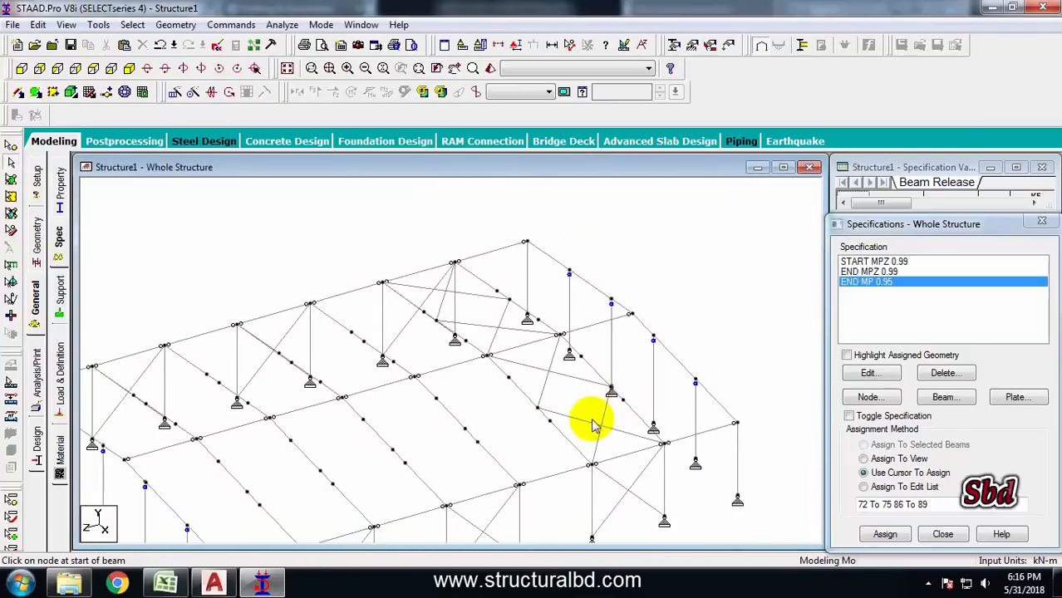
{"action": "middle_click_drag", "start_coordinate": [591, 420], "coordinate": [645, 389]}
{"action": "middle_click_drag", "start_coordinate": [524, 329], "coordinate": [536, 360]}
{"action": "scroll", "coordinate": [536, 320], "scroll_direction": "up", "scroll_amount": 1}
{"action": "scroll", "coordinate": [537, 323], "scroll_direction": "up", "scroll_amount": 1}
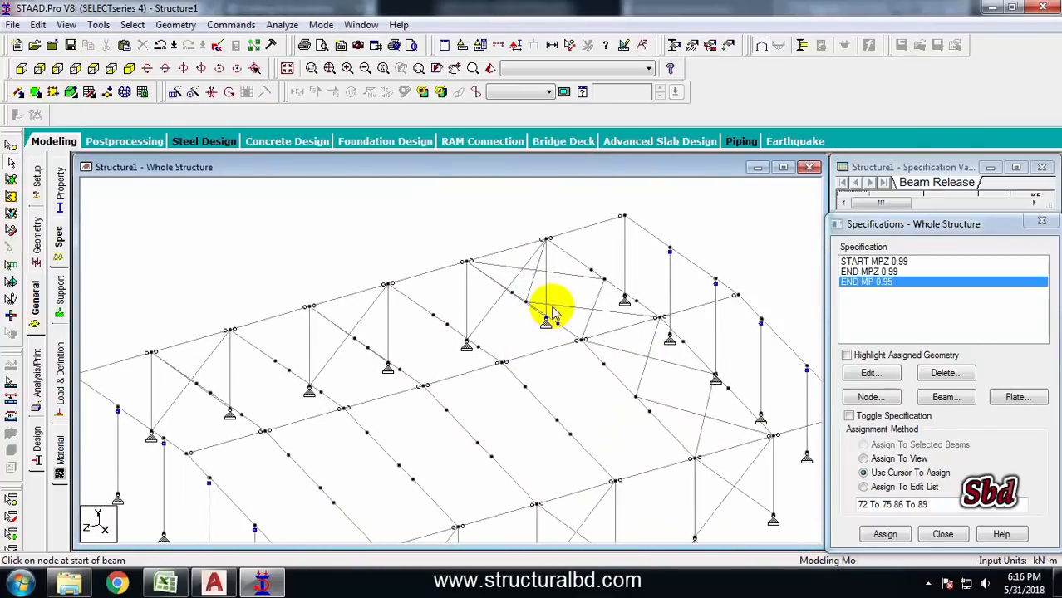
{"action": "scroll", "coordinate": [551, 314], "scroll_direction": "down", "scroll_amount": 1}
{"action": "middle_click_drag", "start_coordinate": [449, 401], "coordinate": [476, 380]}
{"action": "key", "text": "Right"}
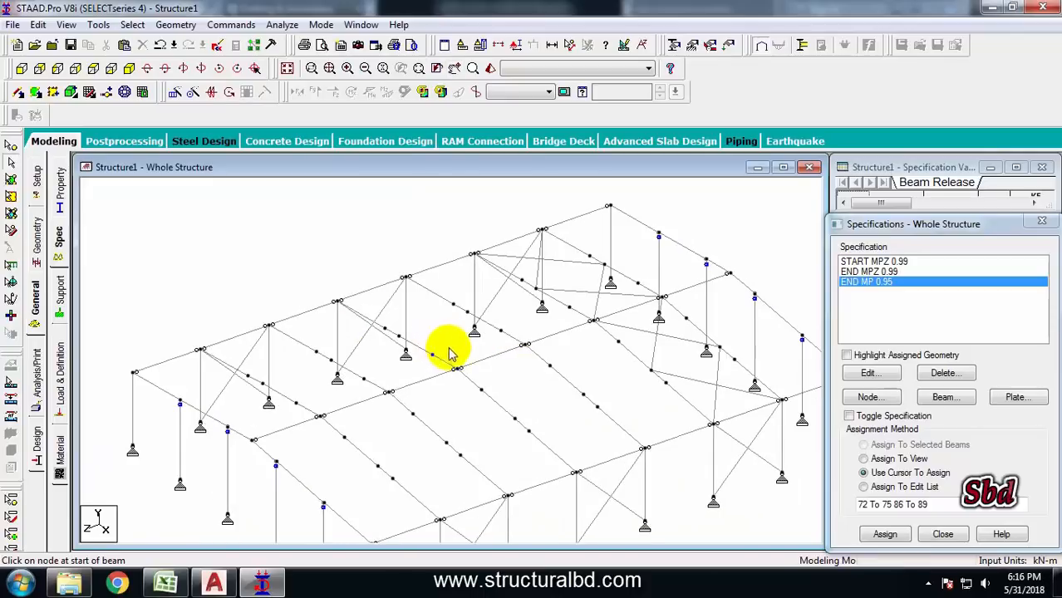
{"action": "key", "text": "Right"}
{"action": "key", "text": "Right"}
{"action": "key", "text": "Right"}
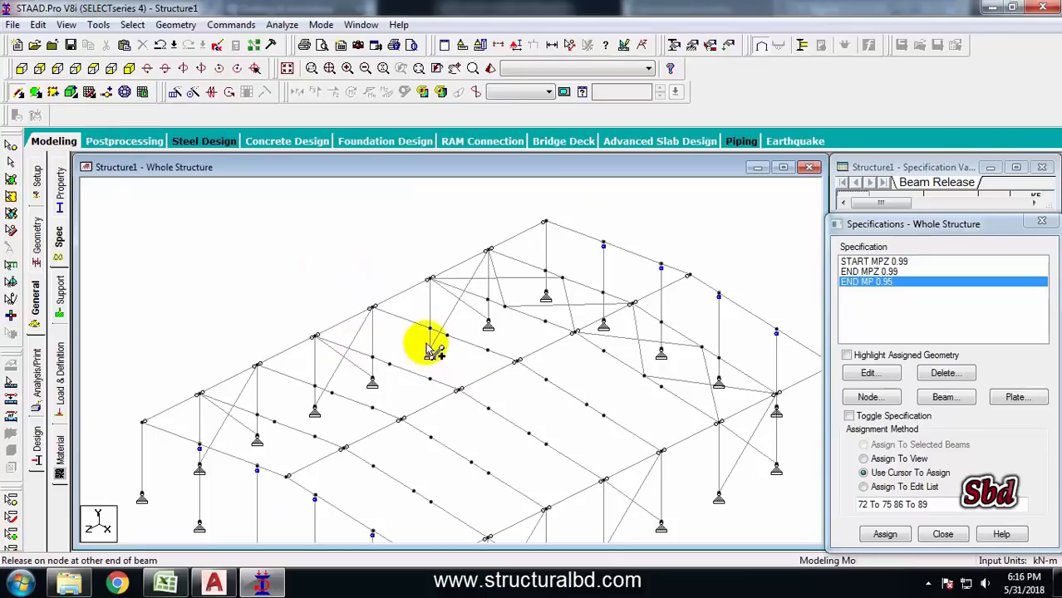
{"action": "left_click_drag", "start_coordinate": [449, 336], "coordinate": [448, 335]}
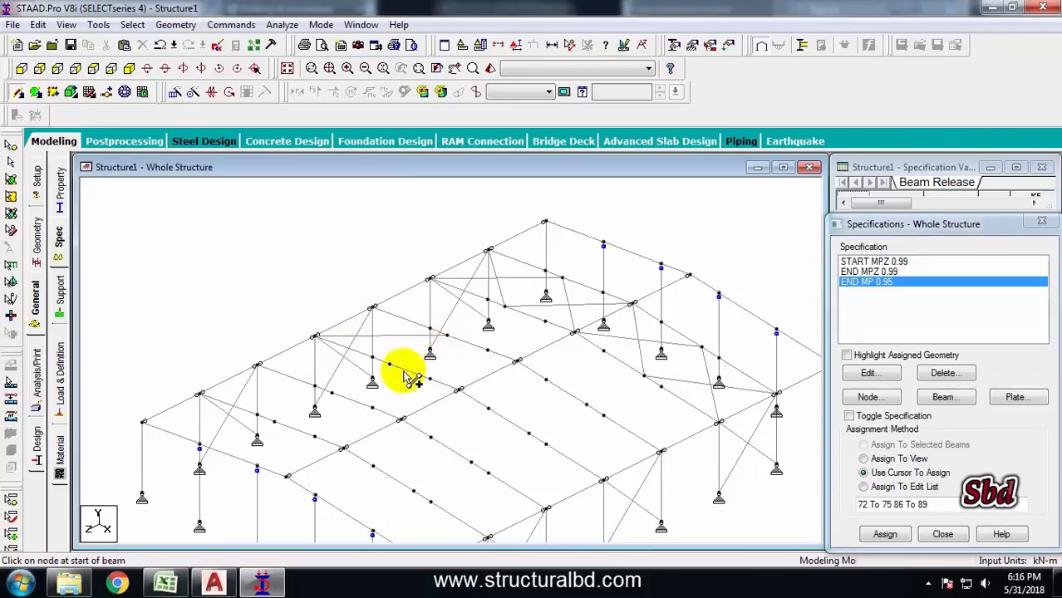
Add diagonal X-bracing beams between the rafter nodes in the end roof bays on the other slope
{"action": "left_click_drag", "start_coordinate": [388, 364], "coordinate": [372, 308]}
{"action": "left_click_drag", "start_coordinate": [390, 365], "coordinate": [517, 361]}
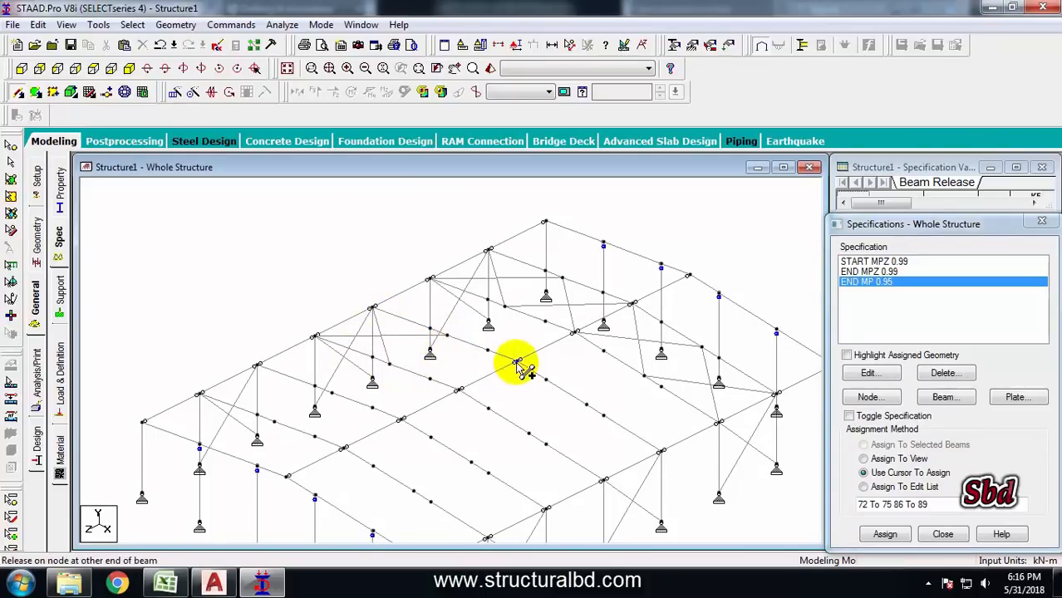
{"action": "middle_click_drag", "start_coordinate": [431, 374], "coordinate": [442, 422]}
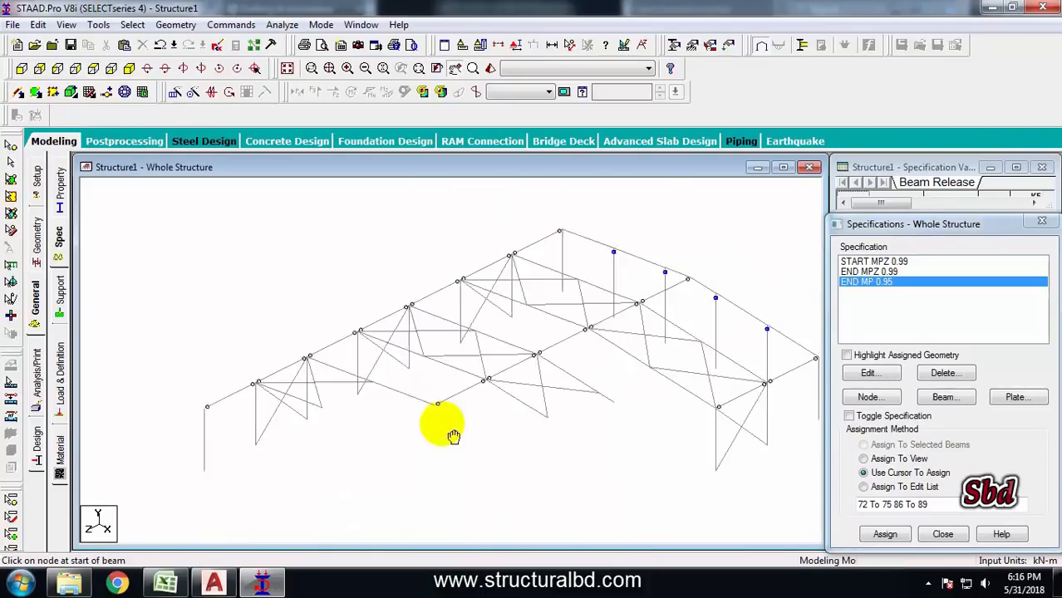
{"action": "scroll", "coordinate": [460, 388], "scroll_direction": "up", "scroll_amount": 1}
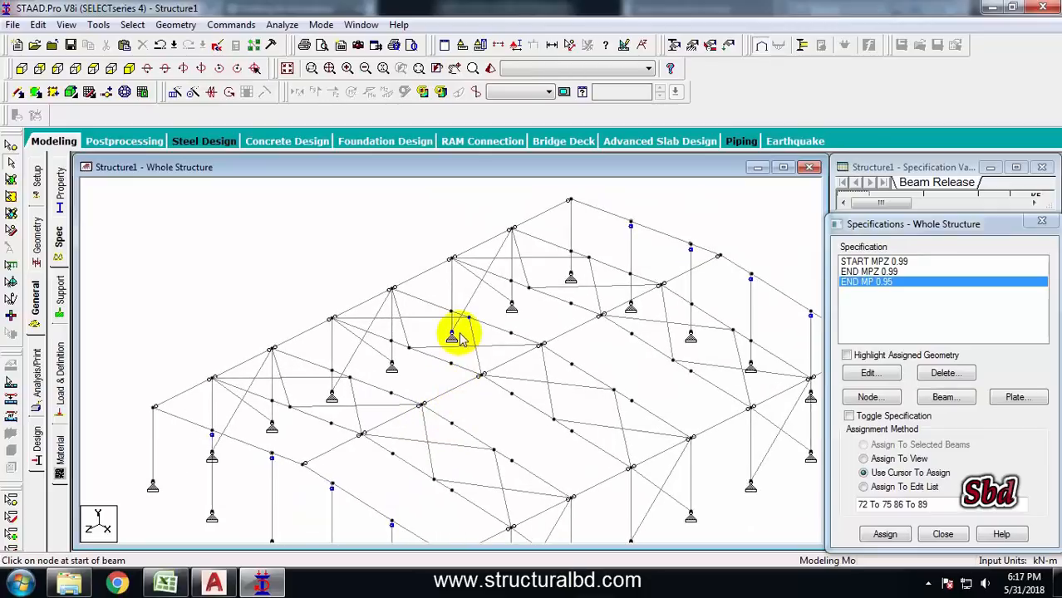
{"action": "scroll", "coordinate": [430, 365], "scroll_direction": "down", "scroll_amount": 1}
{"action": "middle_click_drag", "start_coordinate": [544, 296], "coordinate": [472, 291]}
{"action": "middle_click_drag", "start_coordinate": [416, 411], "coordinate": [375, 394]}
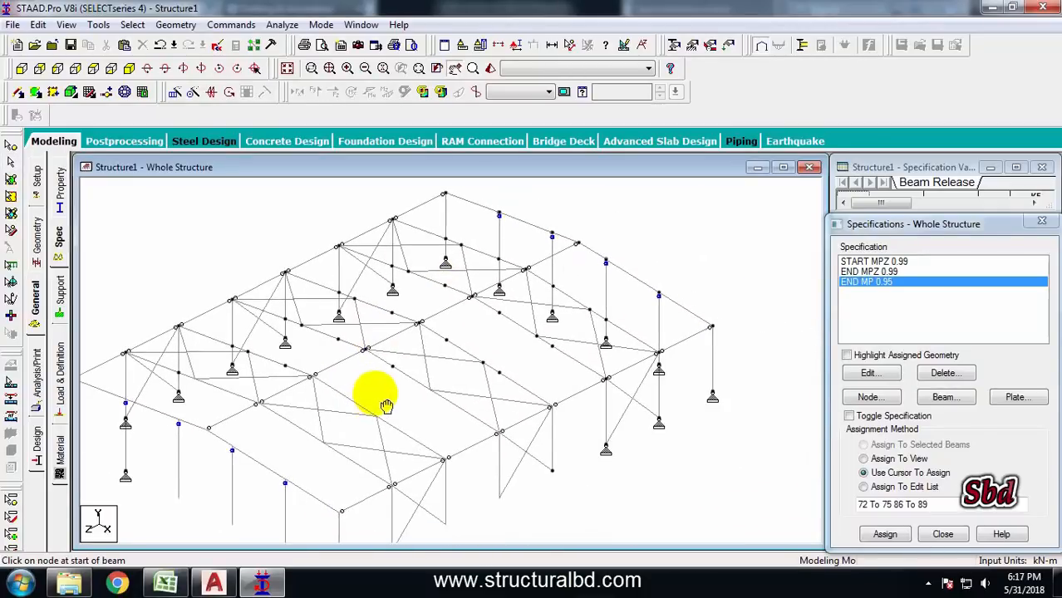
{"action": "scroll", "coordinate": [504, 324], "scroll_direction": "down", "scroll_amount": 1}
{"action": "middle_click_drag", "start_coordinate": [462, 394], "coordinate": [426, 380]}
{"action": "scroll", "coordinate": [489, 363], "scroll_direction": "down", "scroll_amount": 1}
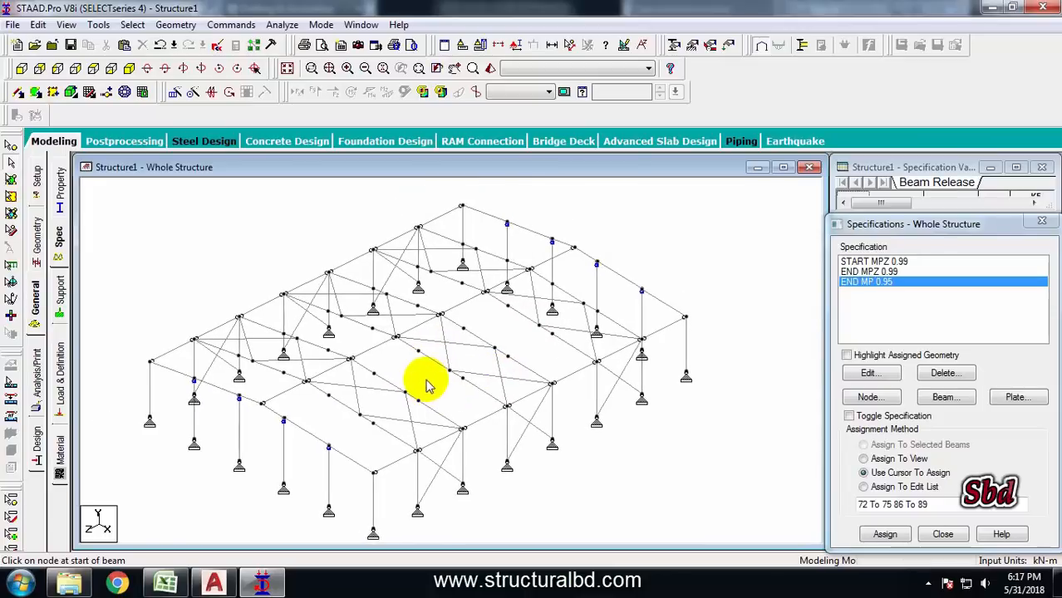
Add an RD20 solid round section from the Dutch steel section database
{"action": "left_click", "coordinate": [35, 303]}
{"action": "left_click", "coordinate": [37, 241]}
{"action": "left_click", "coordinate": [35, 303]}
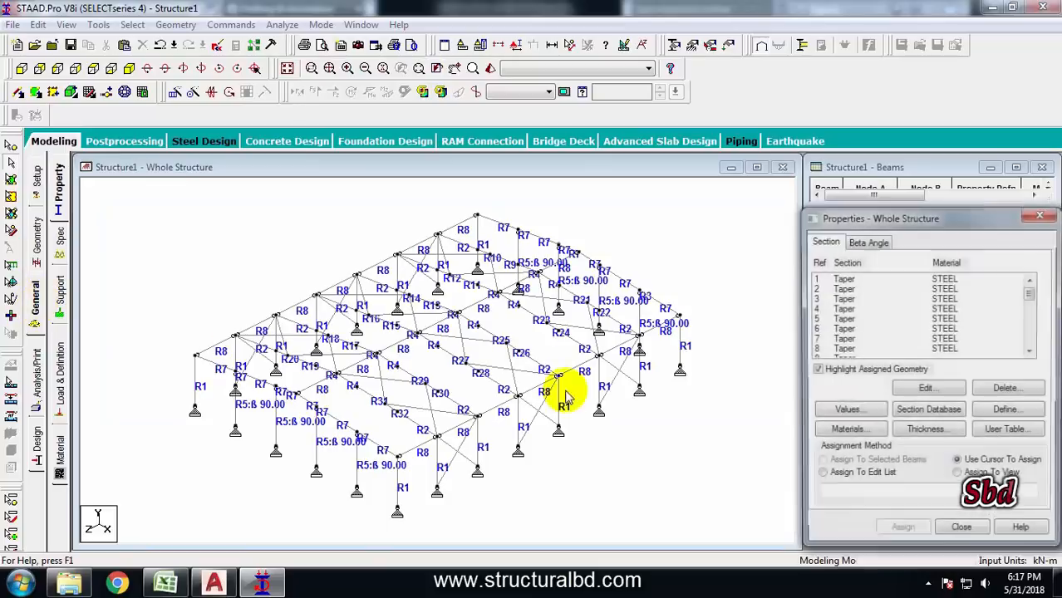
{"action": "left_click", "coordinate": [931, 412]}
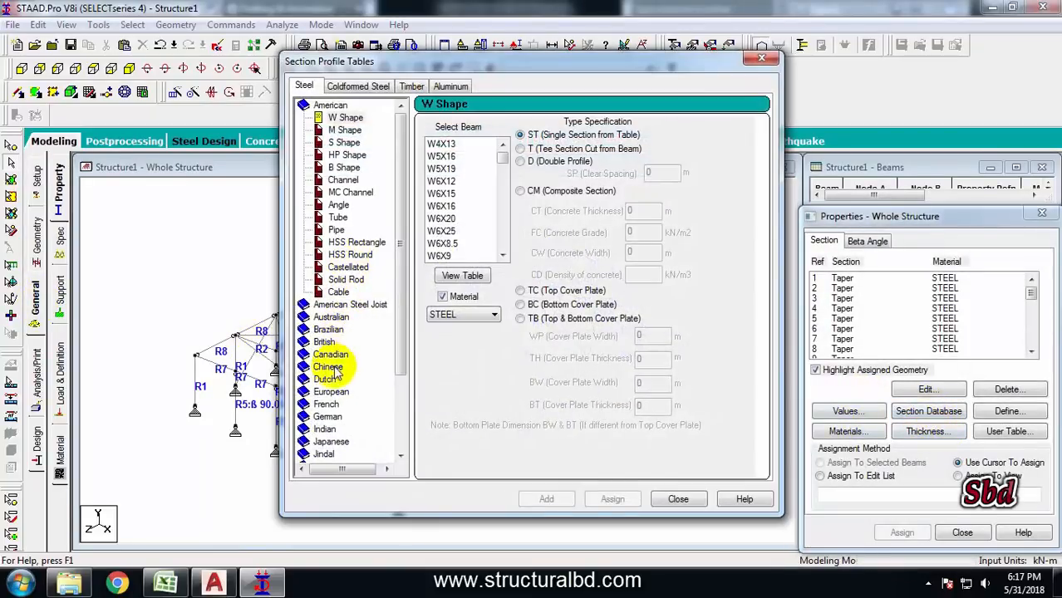
{"action": "left_click", "coordinate": [325, 380]}
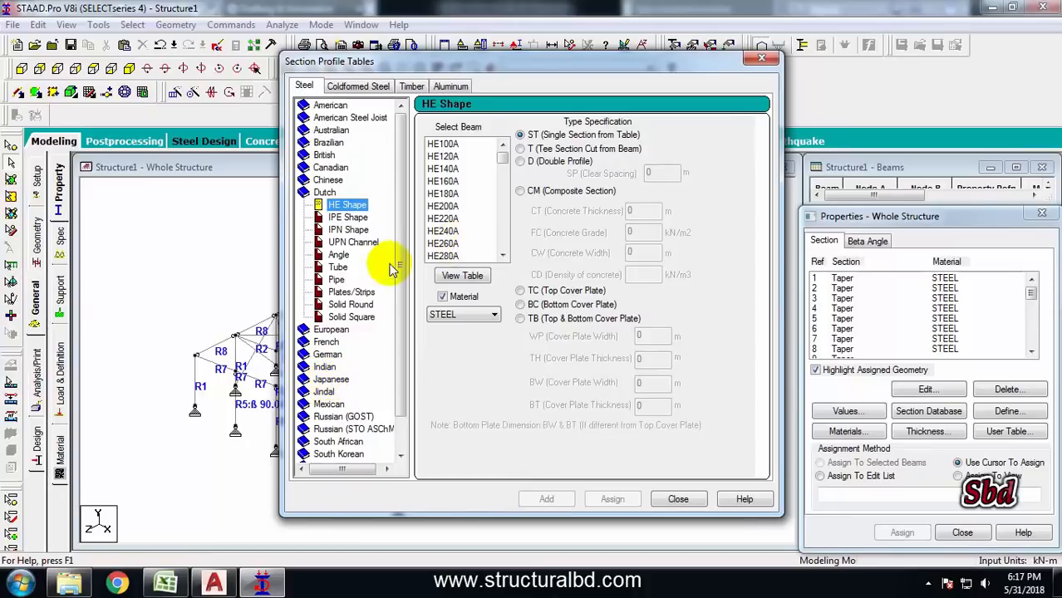
{"action": "left_click", "coordinate": [351, 305]}
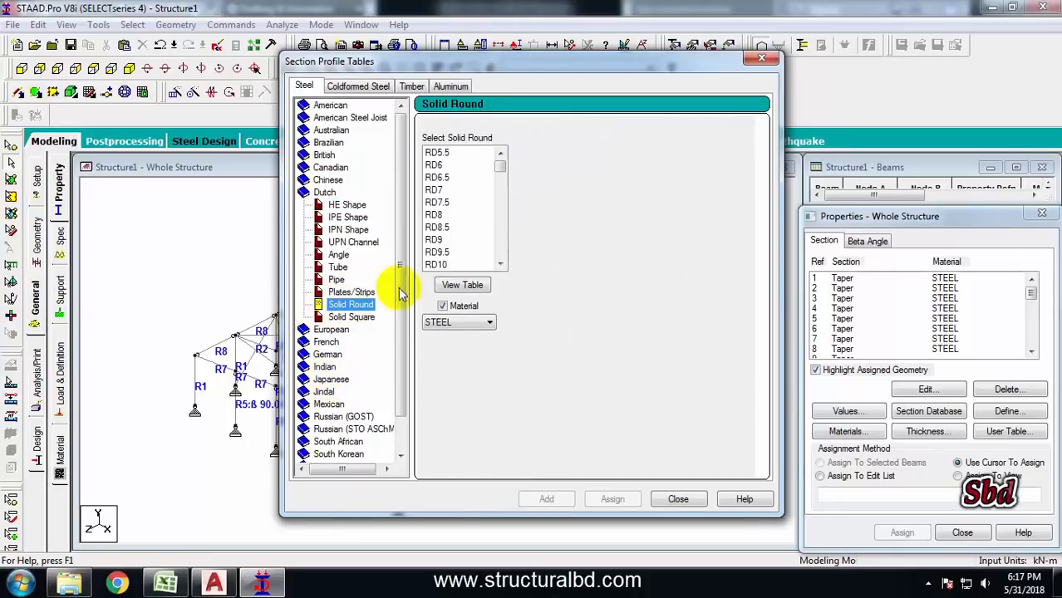
{"action": "left_click_drag", "start_coordinate": [501, 166], "coordinate": [502, 184]}
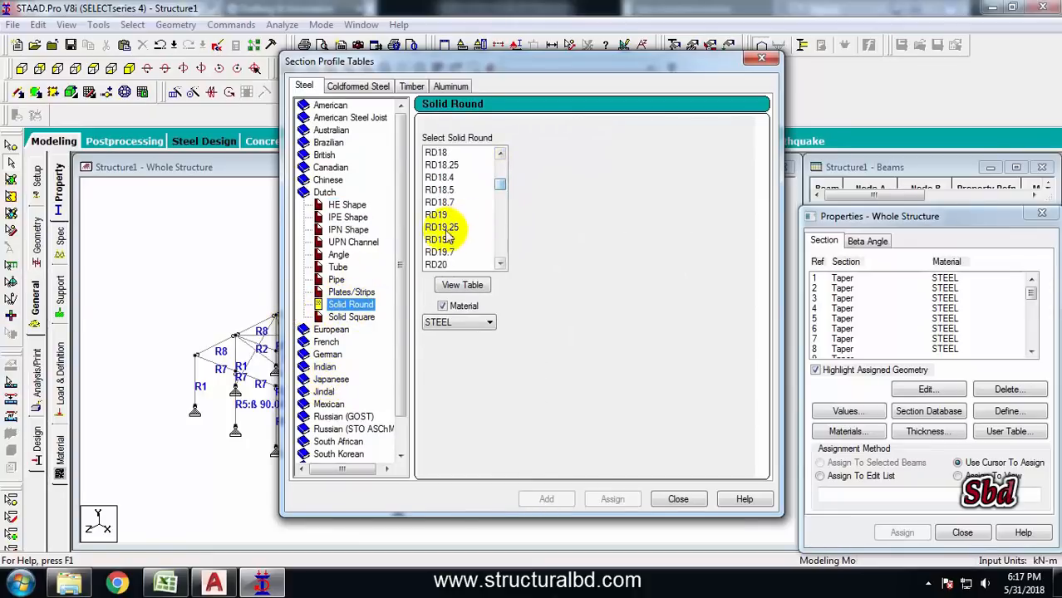
{"action": "left_click", "coordinate": [443, 218]}
{"action": "scroll", "coordinate": [550, 268], "scroll_direction": "down", "scroll_amount": 3}
{"action": "left_click", "coordinate": [465, 227]}
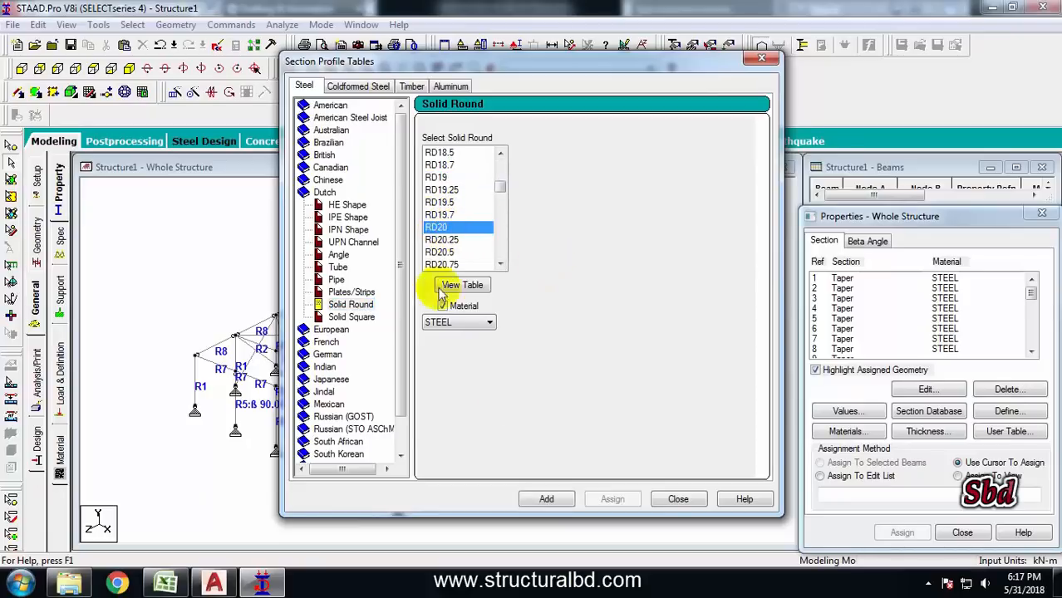
{"action": "left_click", "coordinate": [556, 498]}
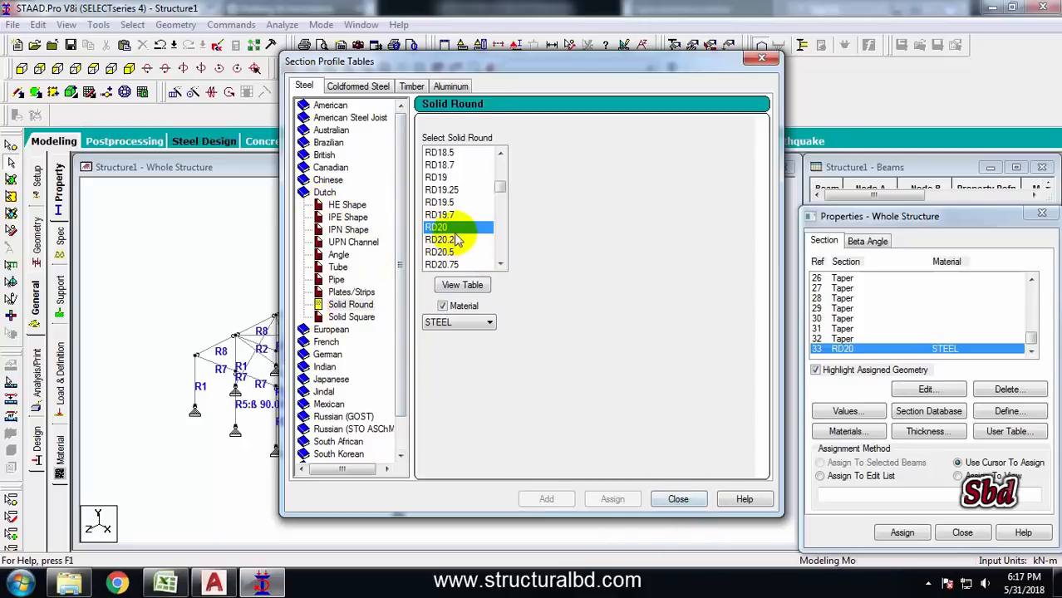
{"action": "left_click", "coordinate": [676, 499]}
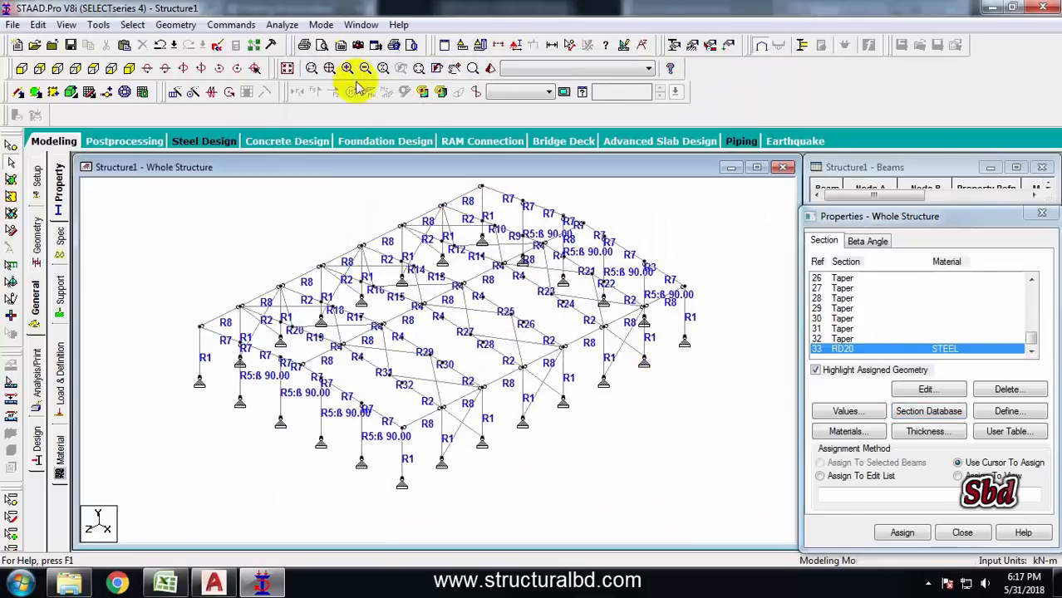
Select all beams missing a property and assign the RD20 section to them
{"action": "left_click", "coordinate": [175, 25]}
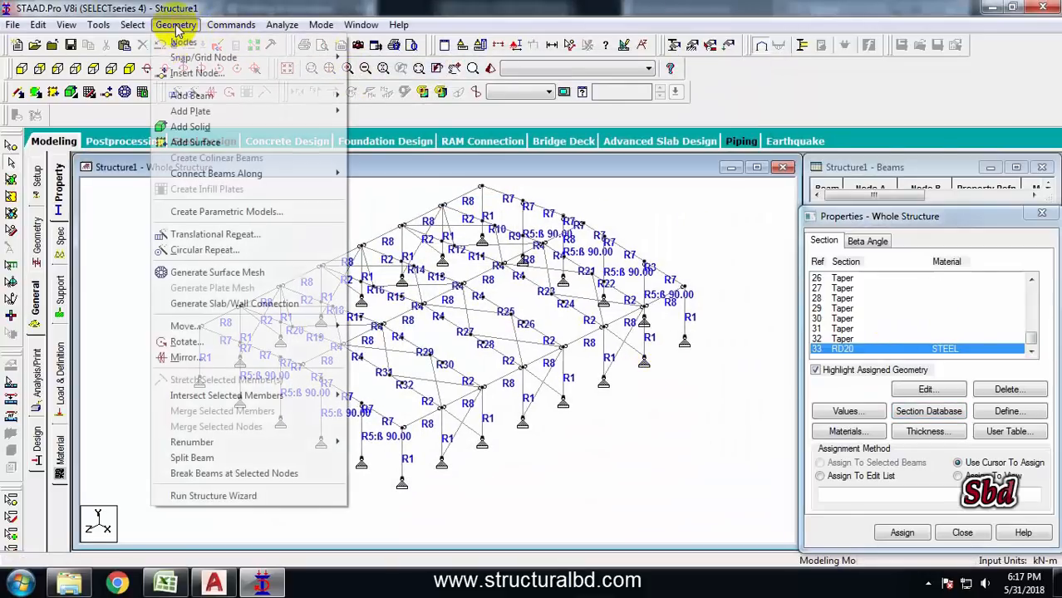
{"action": "mouse_move", "coordinate": [133, 25]}
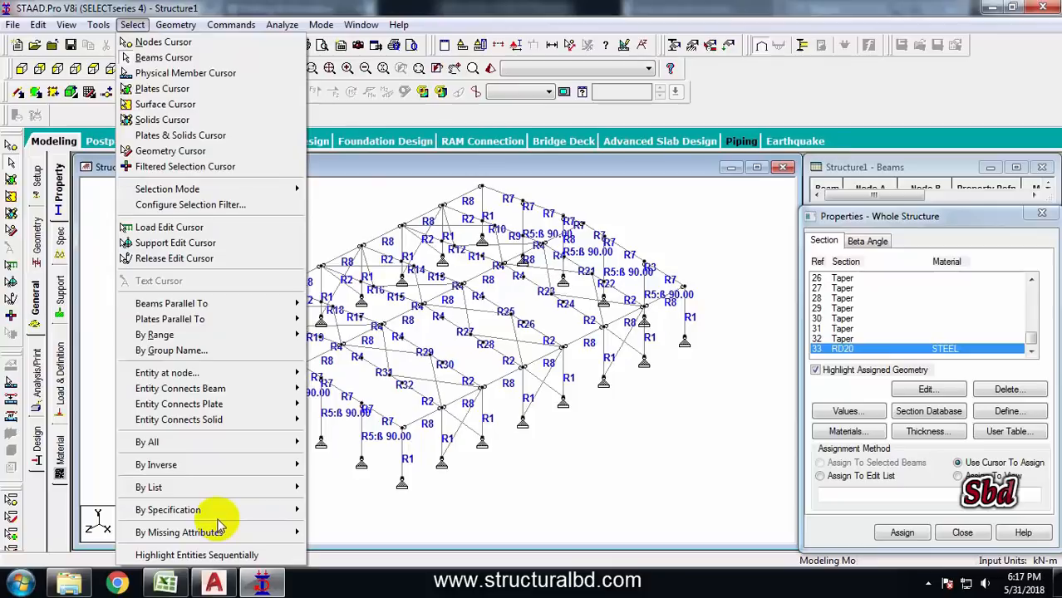
{"action": "mouse_move", "coordinate": [212, 532]}
{"action": "left_click", "coordinate": [352, 472]}
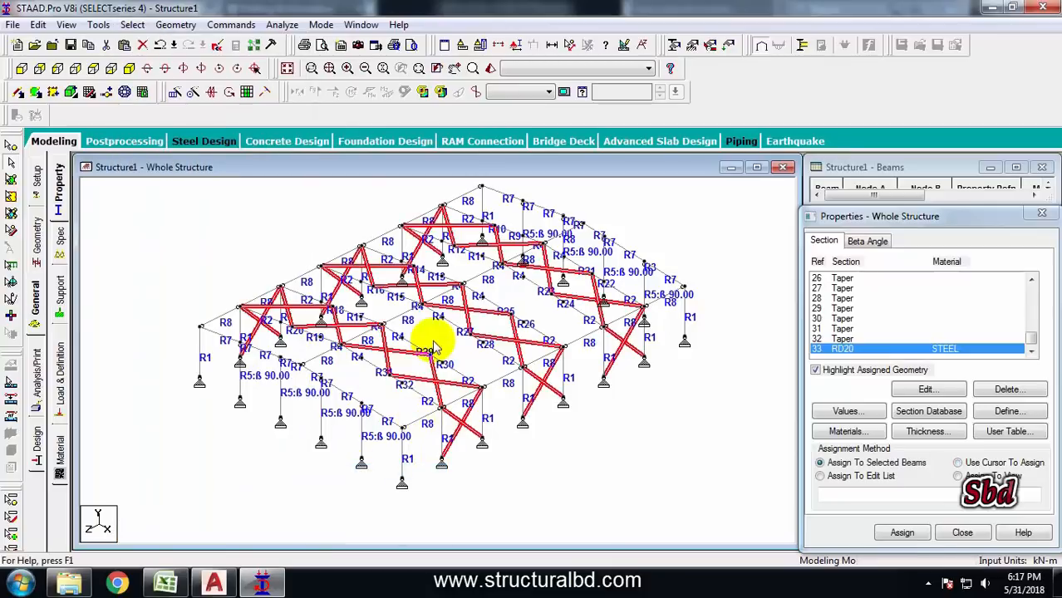
{"action": "middle_click_drag", "start_coordinate": [486, 382], "coordinate": [474, 377]}
{"action": "scroll", "coordinate": [571, 320], "scroll_direction": "up", "scroll_amount": 1}
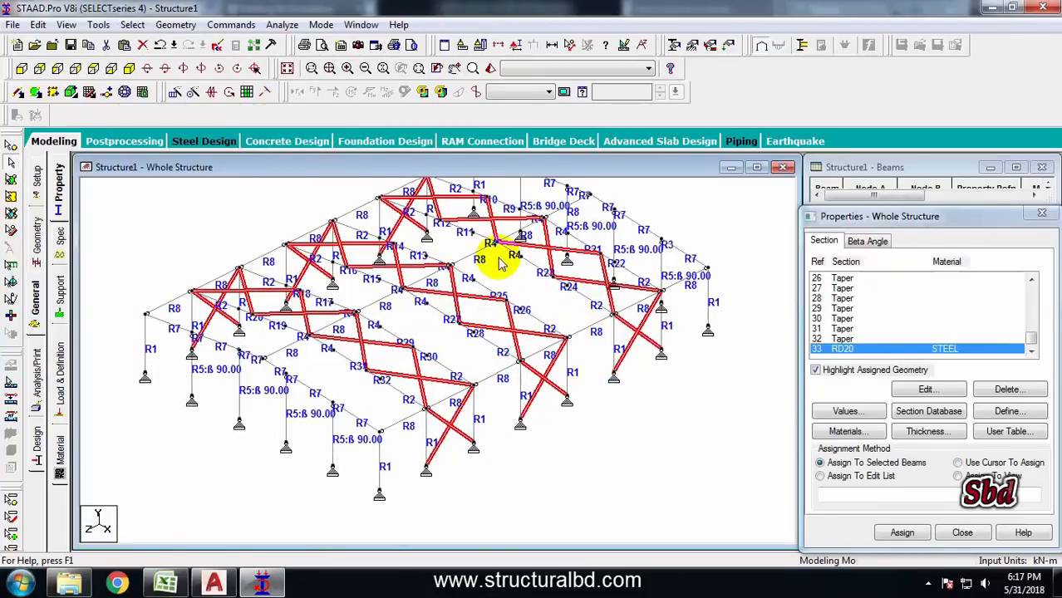
{"action": "left_click", "coordinate": [902, 533]}
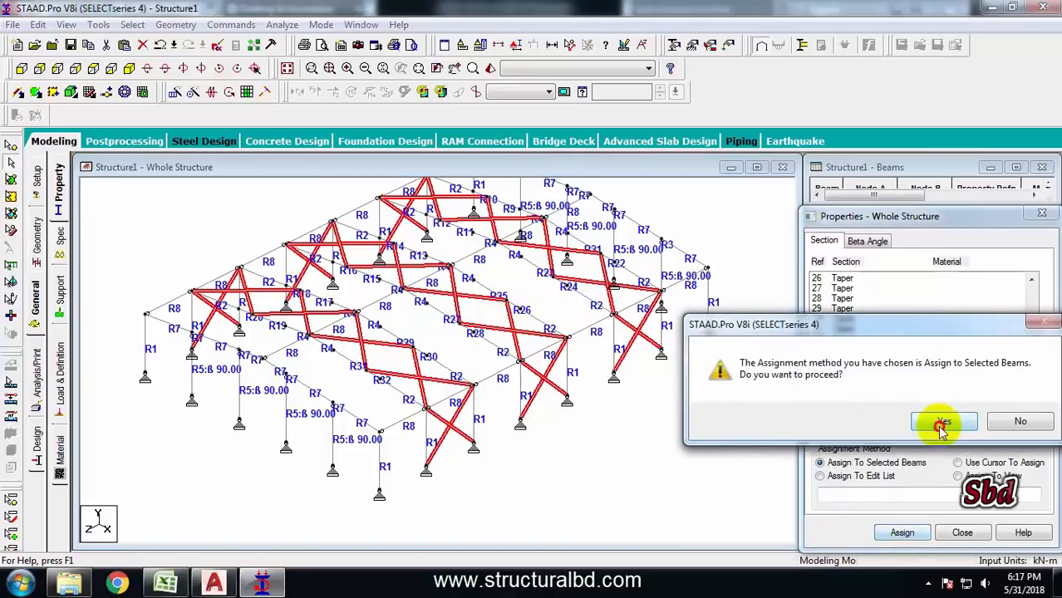
{"action": "left_click", "coordinate": [941, 422]}
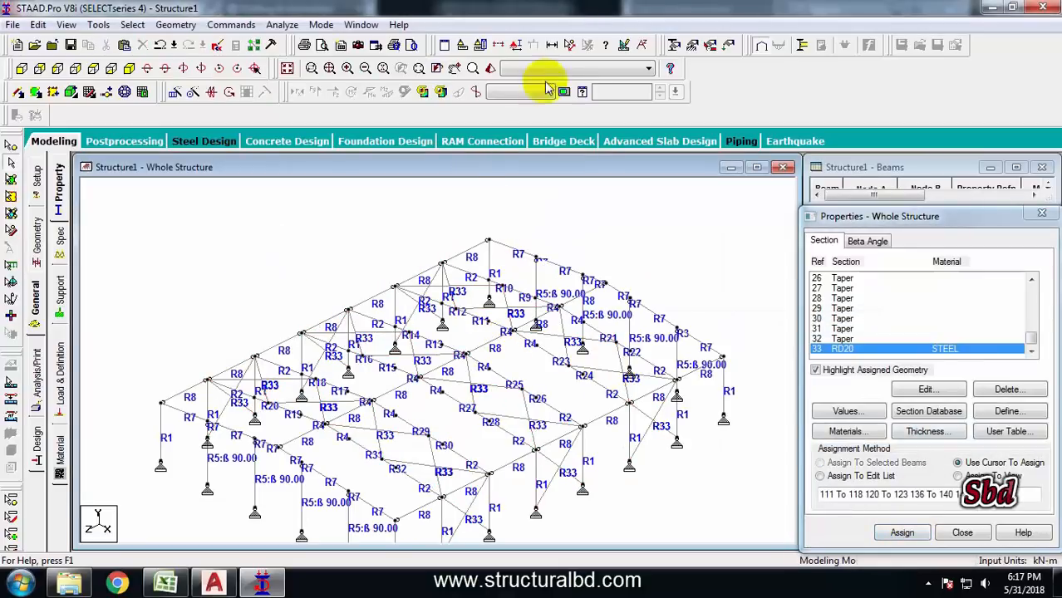
Display the structure with full 3D sections and inspect the modelled frame and bracing
{"action": "left_click", "coordinate": [510, 45]}
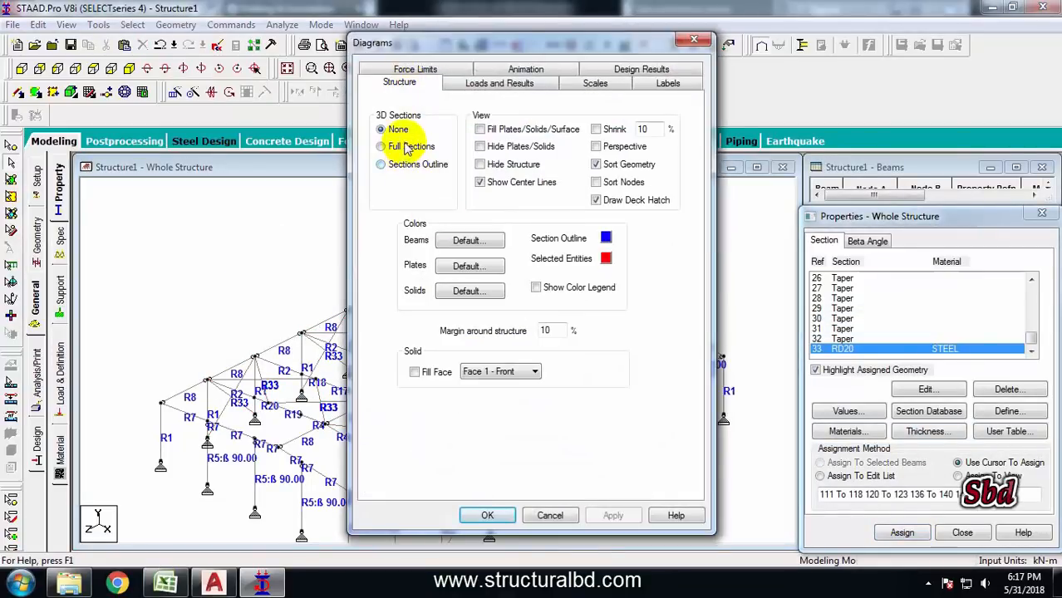
{"action": "left_click", "coordinate": [406, 145]}
{"action": "left_click", "coordinate": [608, 516]}
{"action": "left_click", "coordinate": [492, 515]}
{"action": "middle_click_drag", "start_coordinate": [462, 415], "coordinate": [483, 397]}
{"action": "scroll", "coordinate": [565, 366], "scroll_direction": "up", "scroll_amount": 1}
{"action": "middle_click_drag", "start_coordinate": [582, 300], "coordinate": [490, 352]}
{"action": "middle_click_drag", "start_coordinate": [615, 279], "coordinate": [564, 297]}
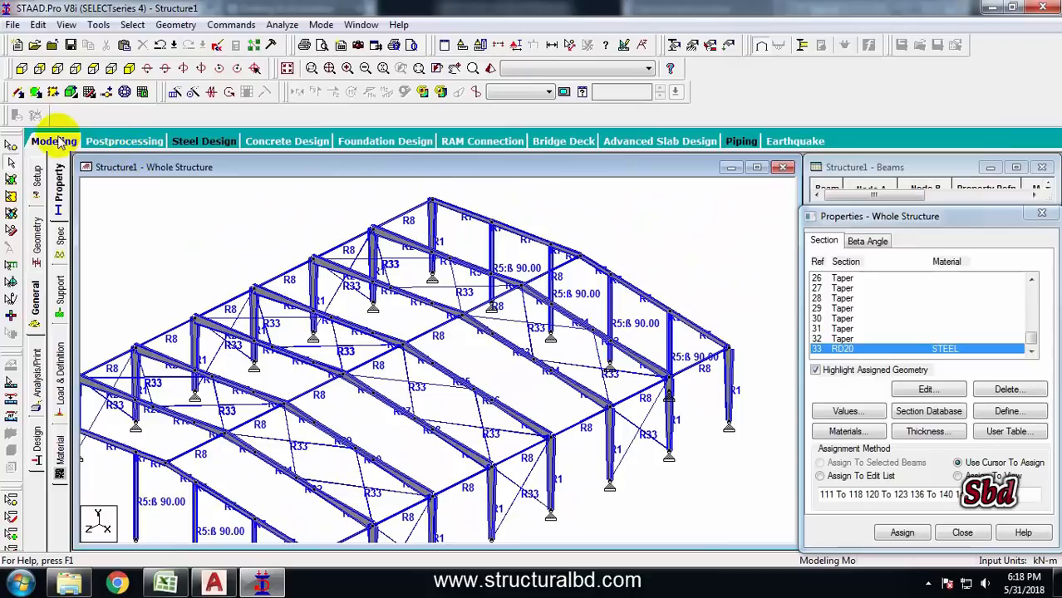
Add a member tension specification to the specification list
{"action": "left_click", "coordinate": [60, 239]}
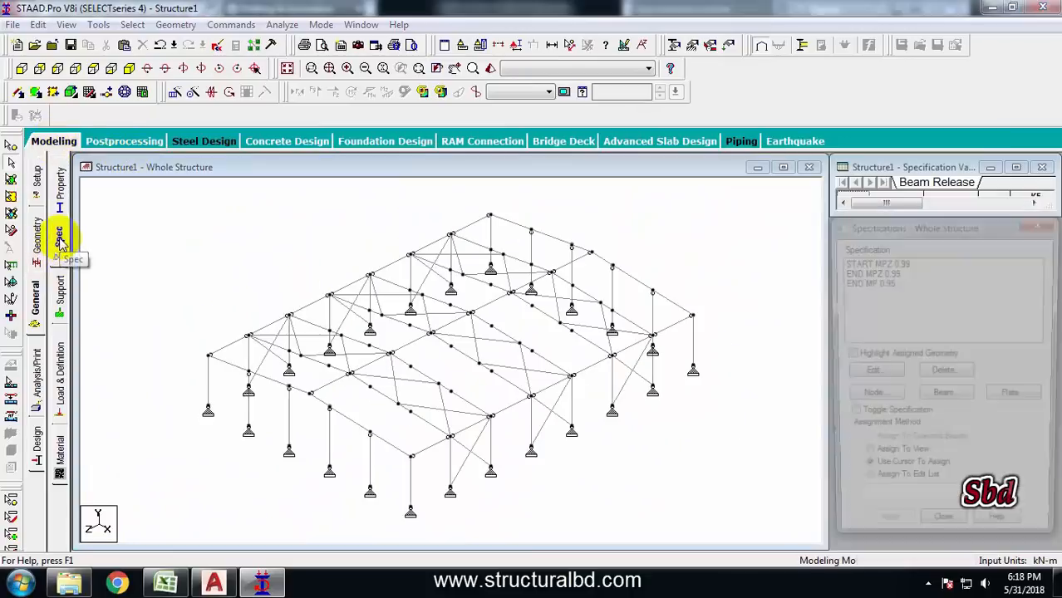
{"action": "left_click", "coordinate": [954, 403]}
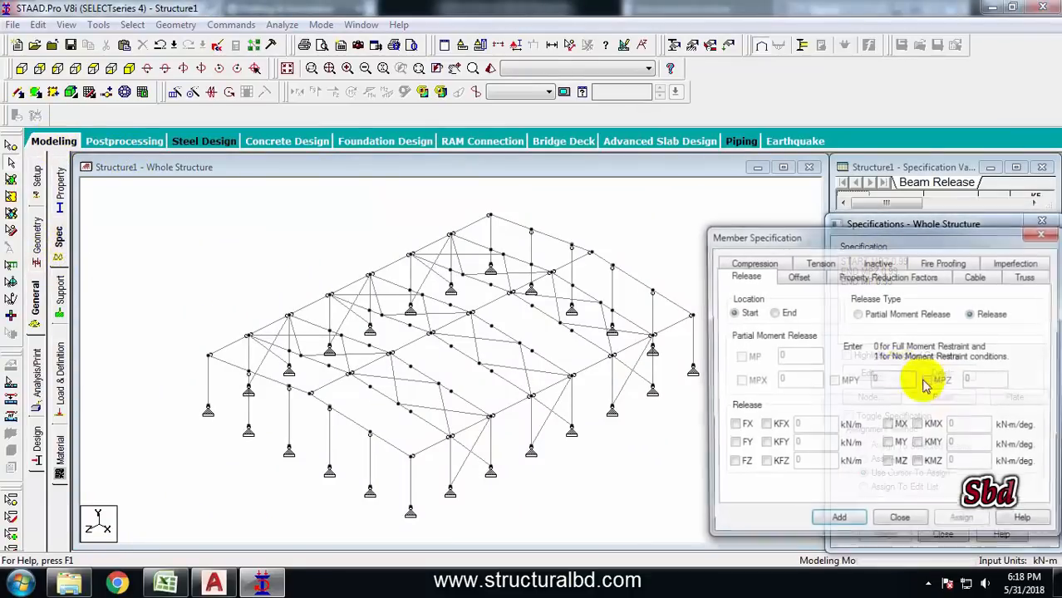
{"action": "left_click", "coordinate": [824, 261]}
{"action": "left_click_drag", "start_coordinate": [801, 240], "coordinate": [801, 163]}
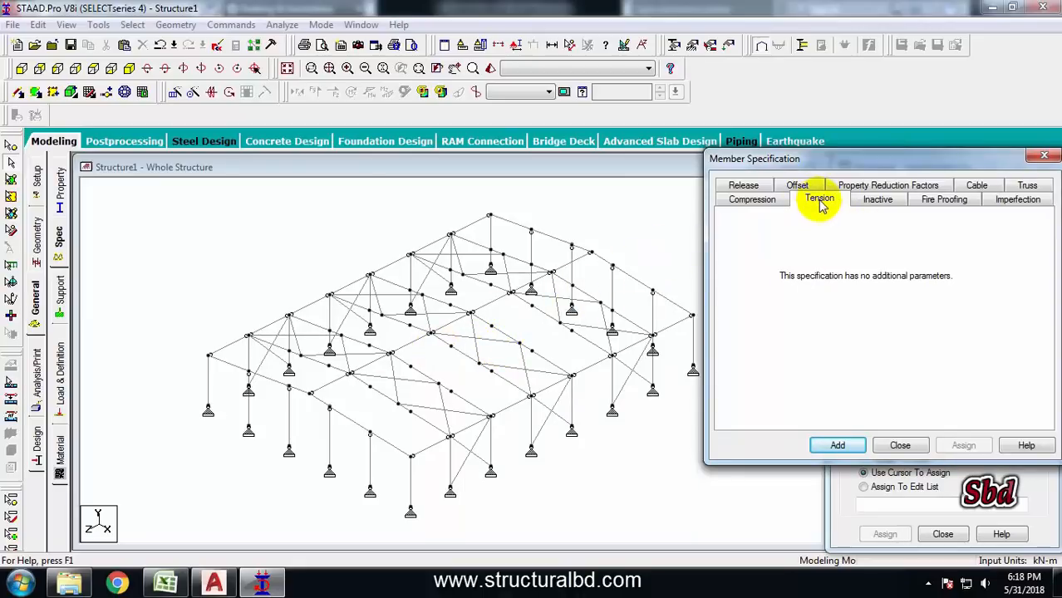
{"action": "left_click", "coordinate": [838, 445]}
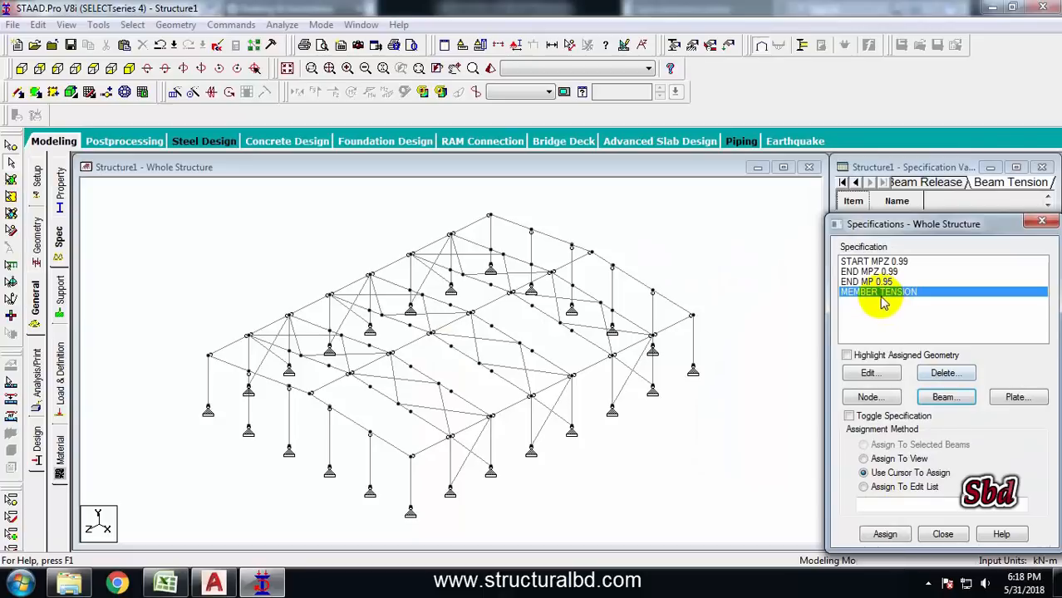
Select all members with the RD20 property and assign the member tension specification to them
{"action": "left_click", "coordinate": [131, 25]}
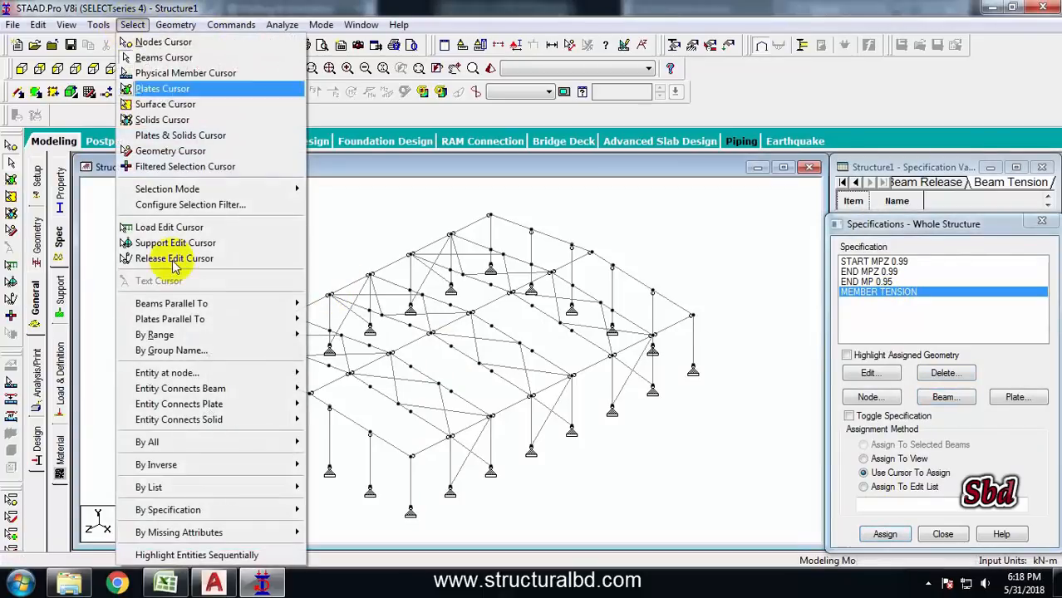
{"action": "mouse_move", "coordinate": [192, 515]}
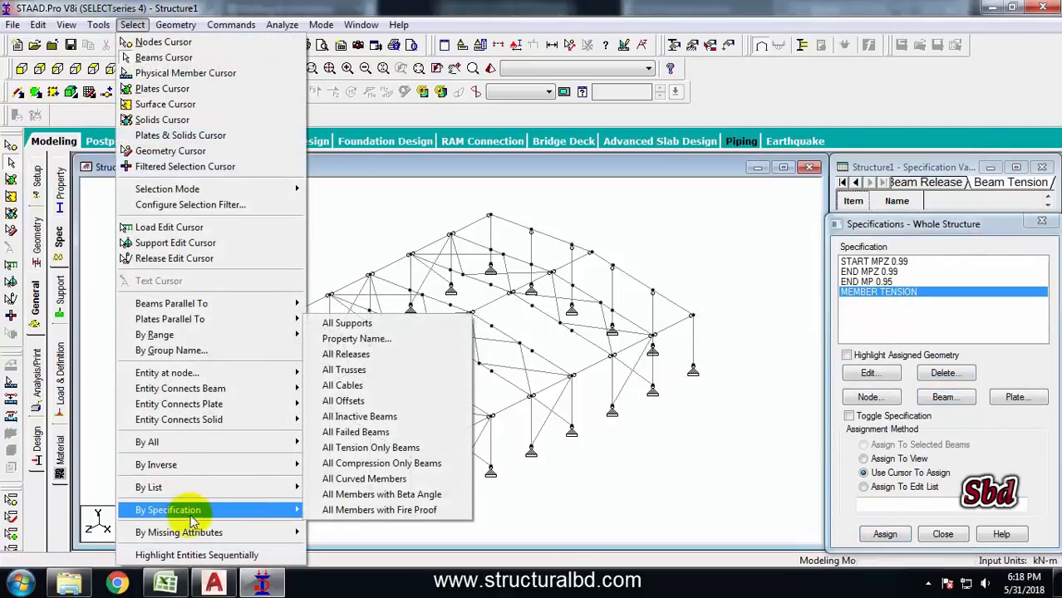
{"action": "left_click", "coordinate": [356, 339]}
{"action": "scroll", "coordinate": [465, 312], "scroll_direction": "down", "scroll_amount": 7}
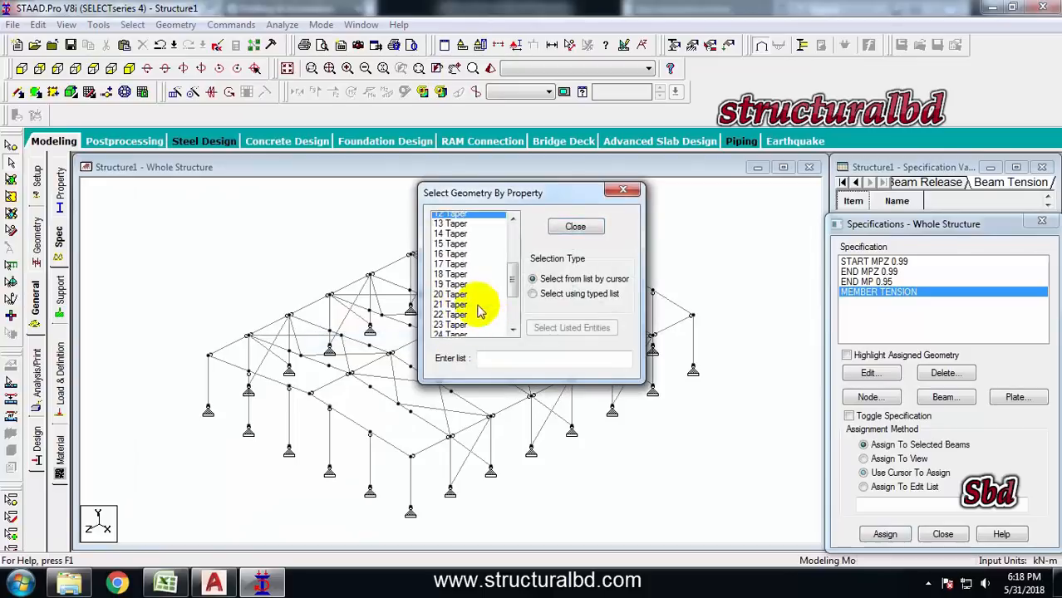
{"action": "left_click", "coordinate": [465, 329]}
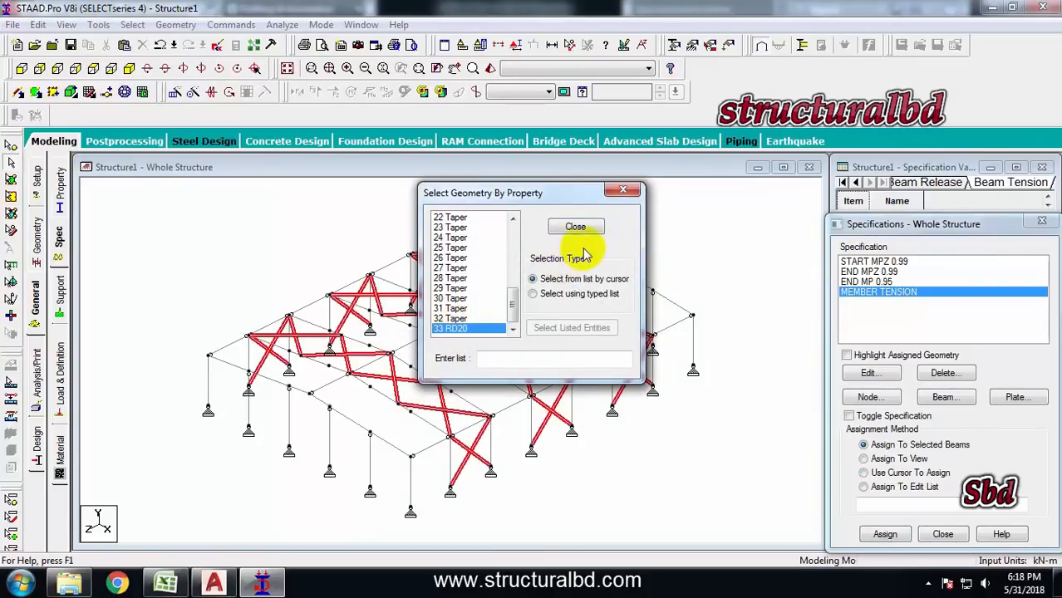
{"action": "left_click", "coordinate": [581, 230]}
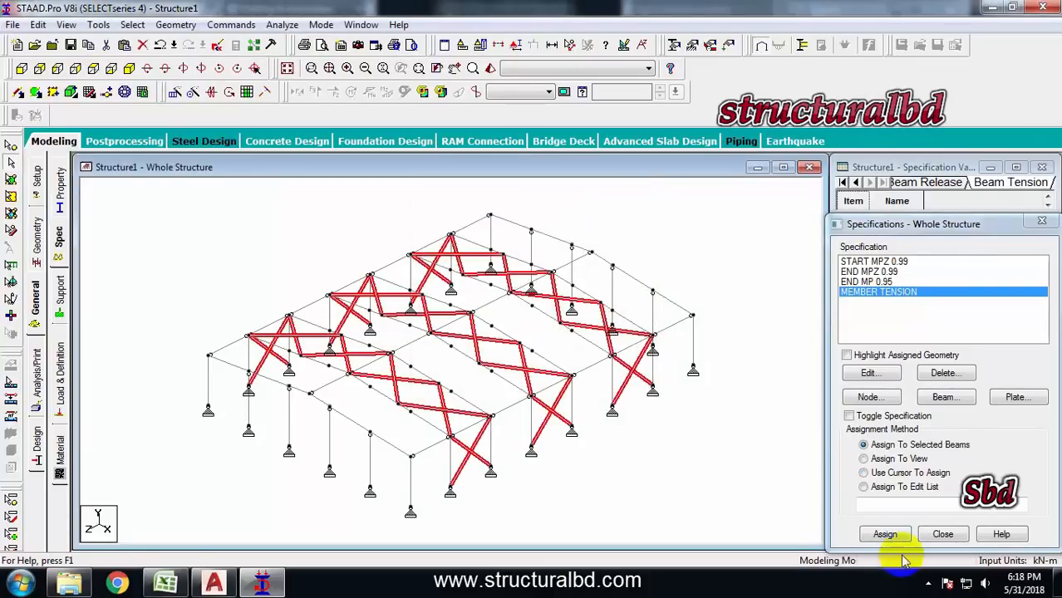
{"action": "left_click", "coordinate": [885, 535]}
{"action": "left_click", "coordinate": [943, 426]}
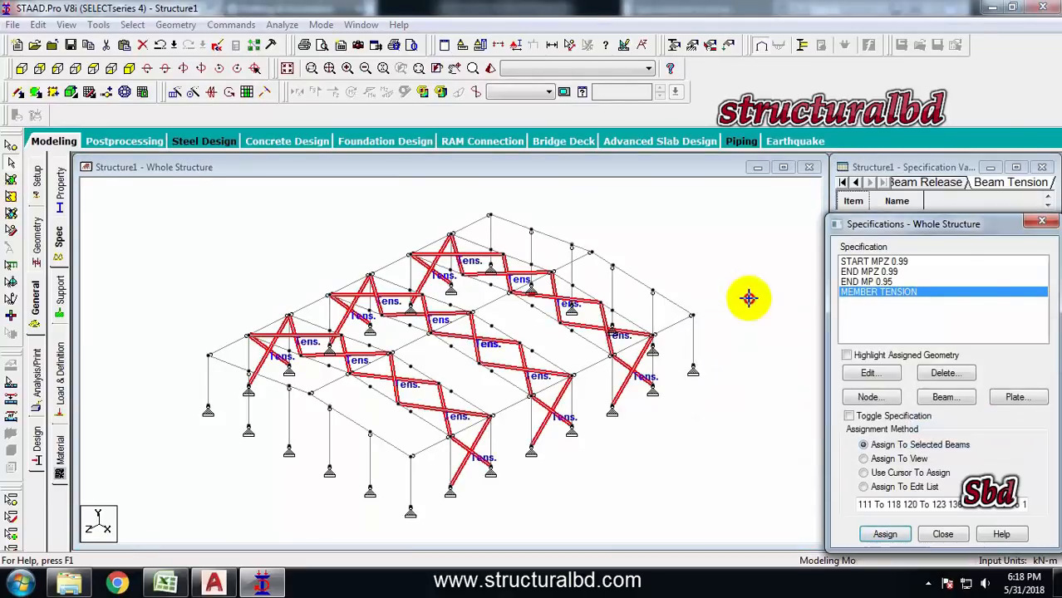
{"action": "left_click", "coordinate": [130, 71]}
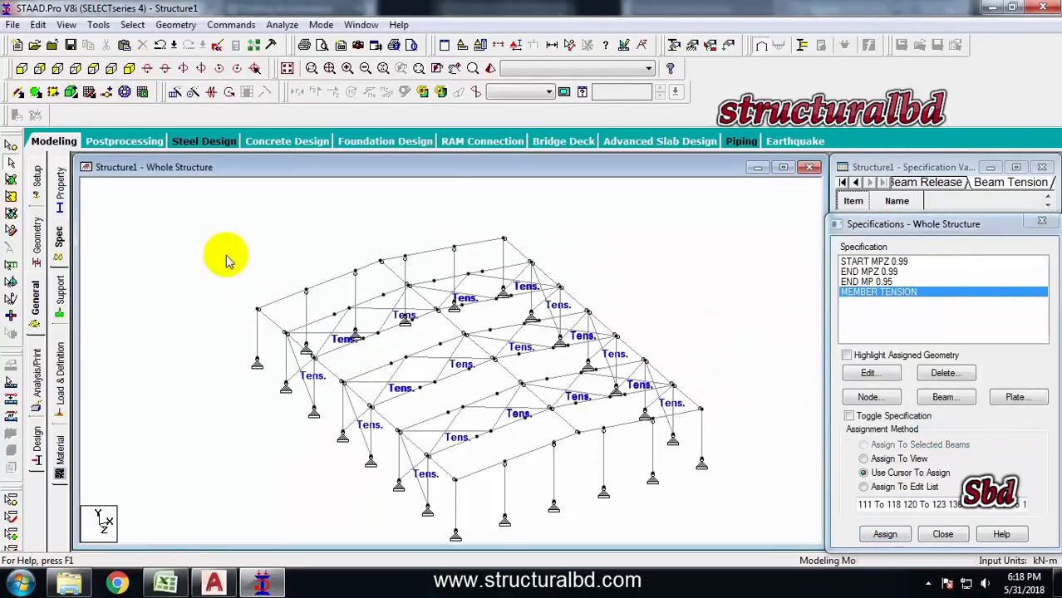
{"action": "scroll", "coordinate": [429, 342], "scroll_direction": "down", "scroll_amount": 2}
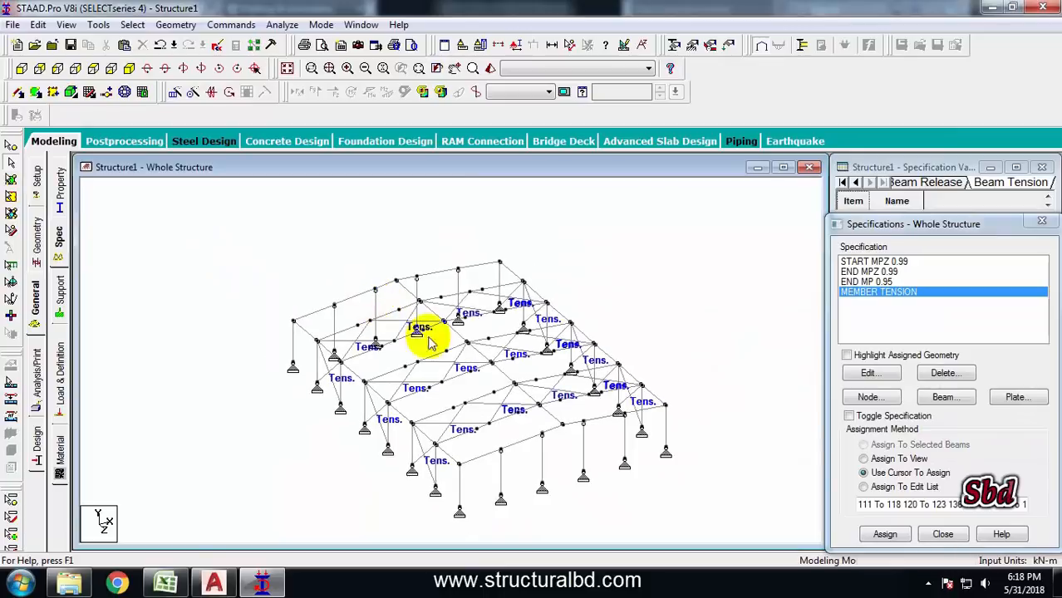
{"action": "middle_click_drag", "start_coordinate": [460, 362], "coordinate": [430, 334]}
{"action": "scroll", "coordinate": [393, 342], "scroll_direction": "up", "scroll_amount": 3}
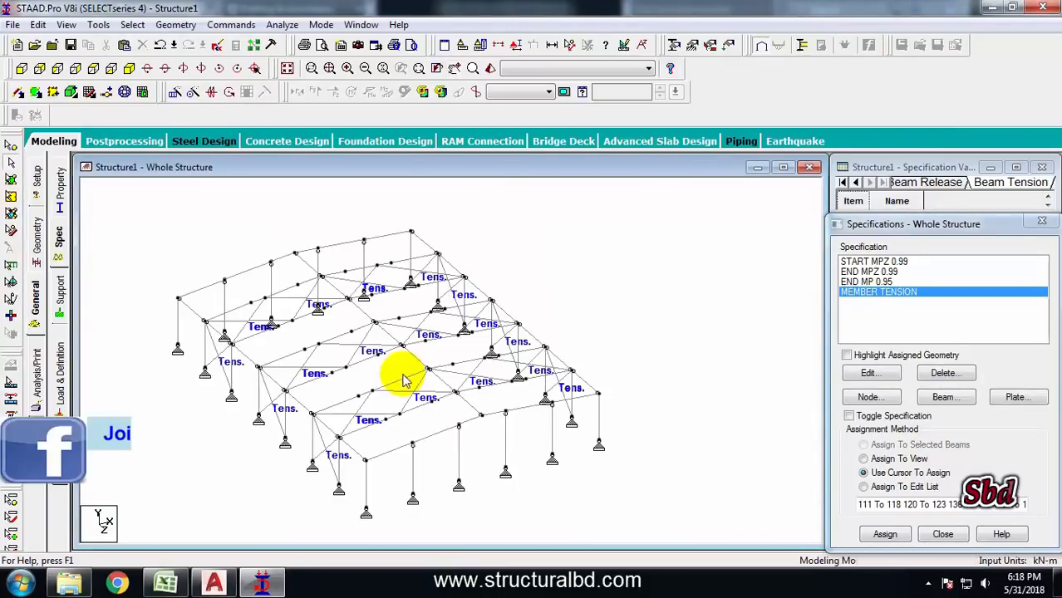
{"action": "middle_click_drag", "start_coordinate": [604, 270], "coordinate": [545, 320]}
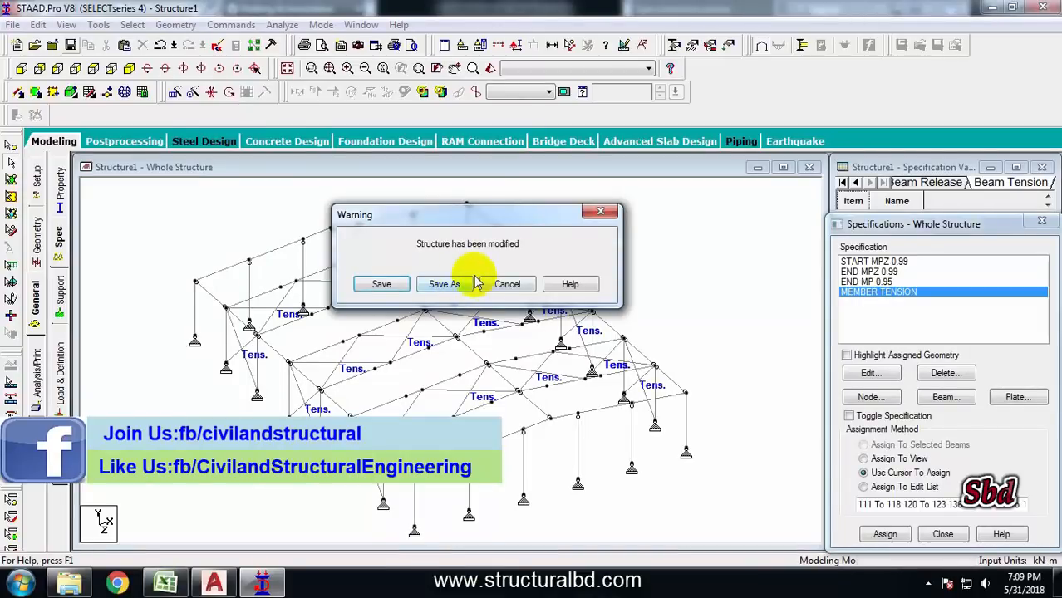
Save the model as "1. Warehouse 3D Design" in the Warehouse Design 3D folder
{"action": "left_click", "coordinate": [443, 284]}
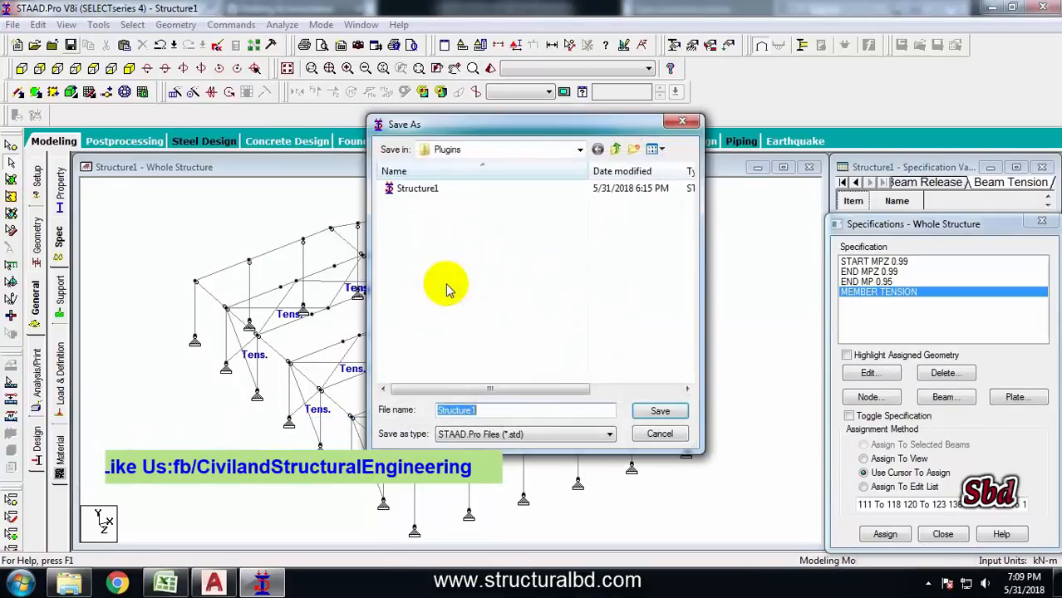
{"action": "left_click", "coordinate": [615, 149]}
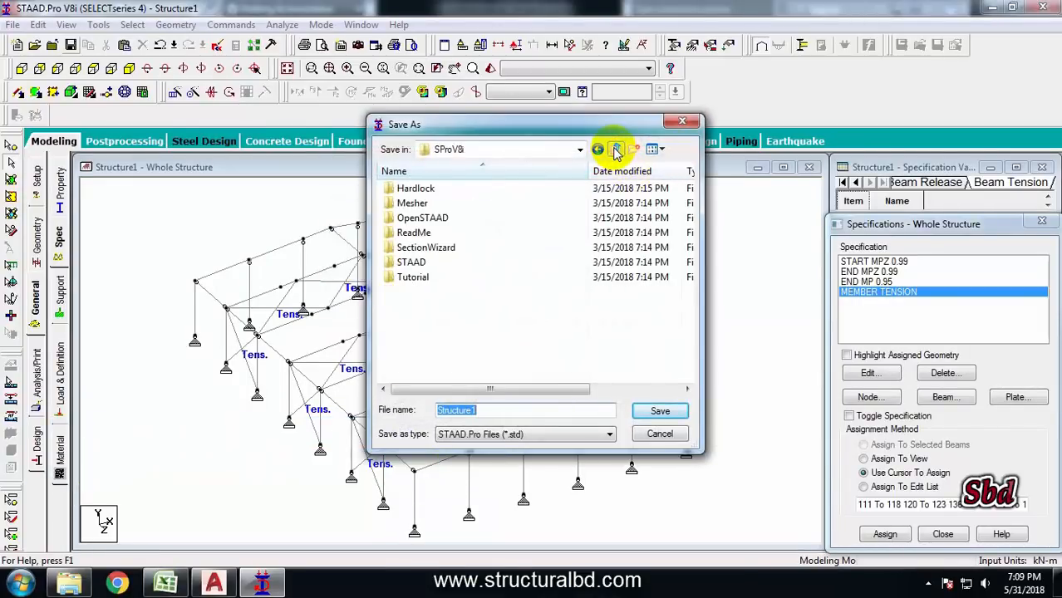
{"action": "left_click", "coordinate": [615, 150]}
{"action": "left_click", "coordinate": [615, 150]}
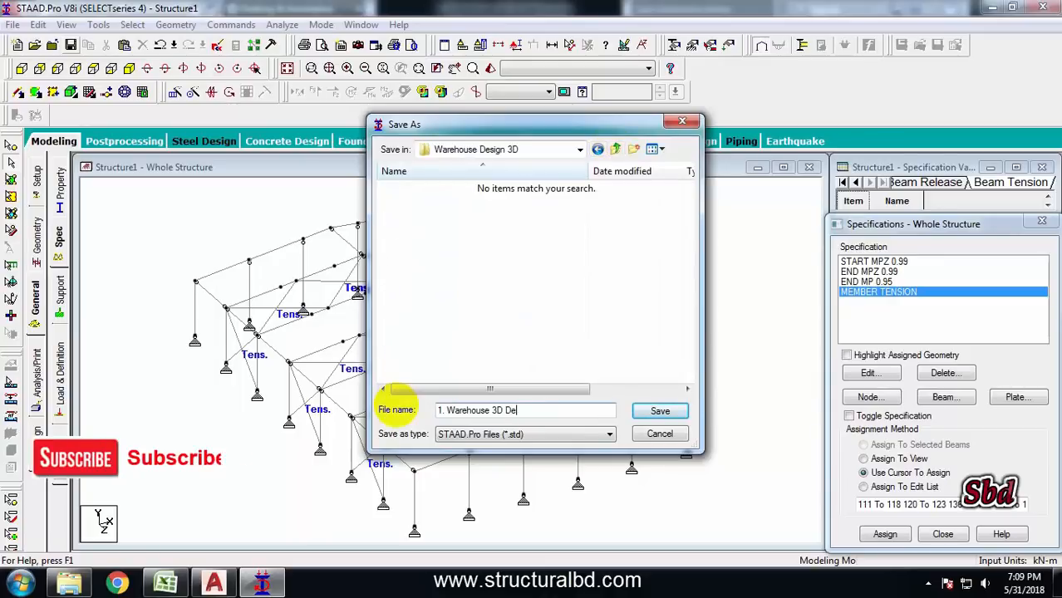
{"action": "type", "text": "sign"}
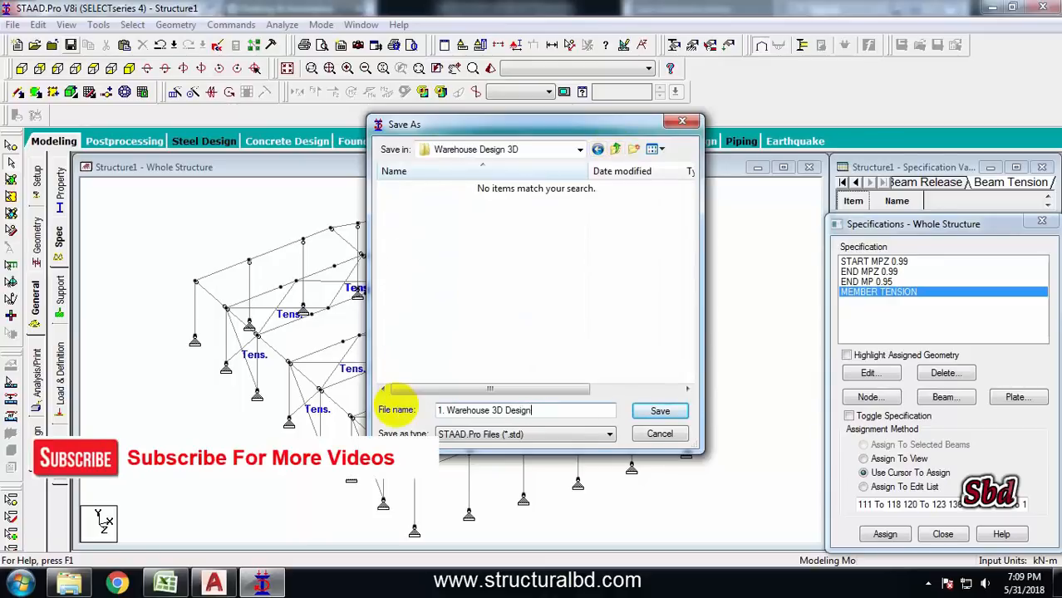
{"action": "key", "text": "Return"}
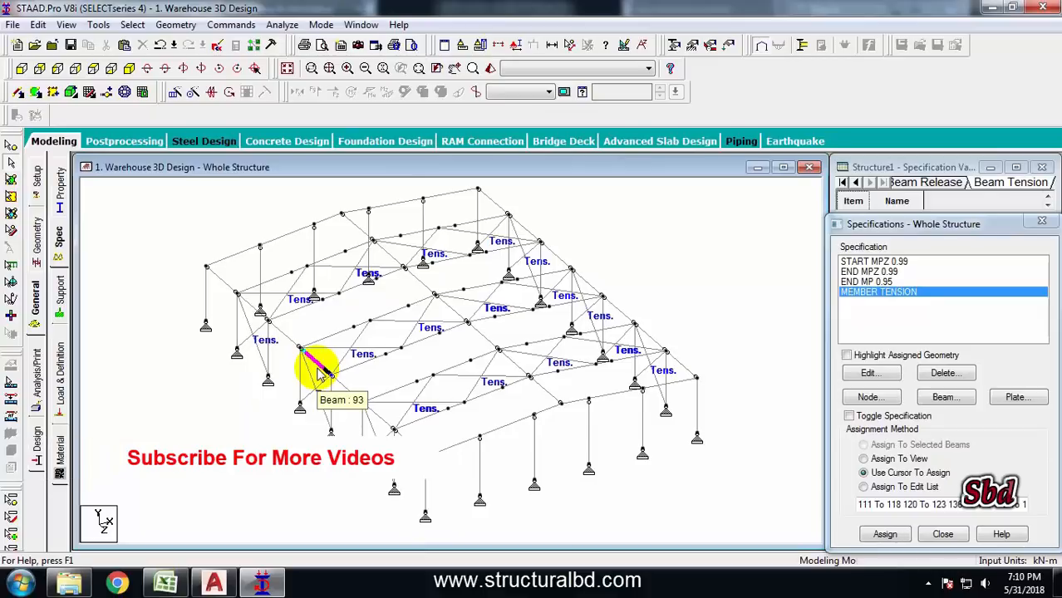
Add primary load cases titled DL and LL
{"action": "middle_click_drag", "start_coordinate": [319, 341], "coordinate": [315, 355]}
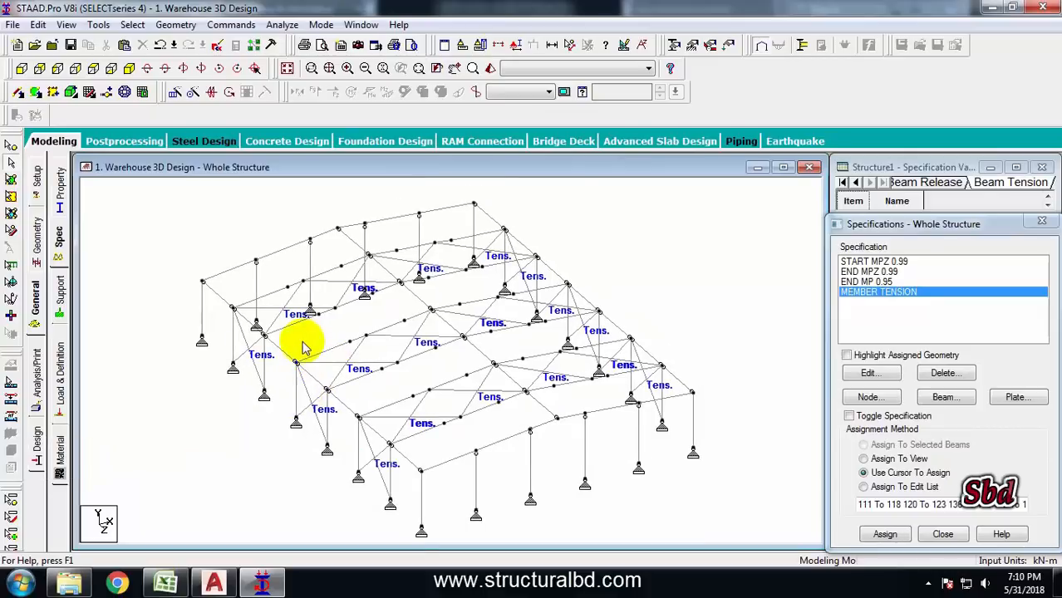
{"action": "left_click", "coordinate": [63, 397]}
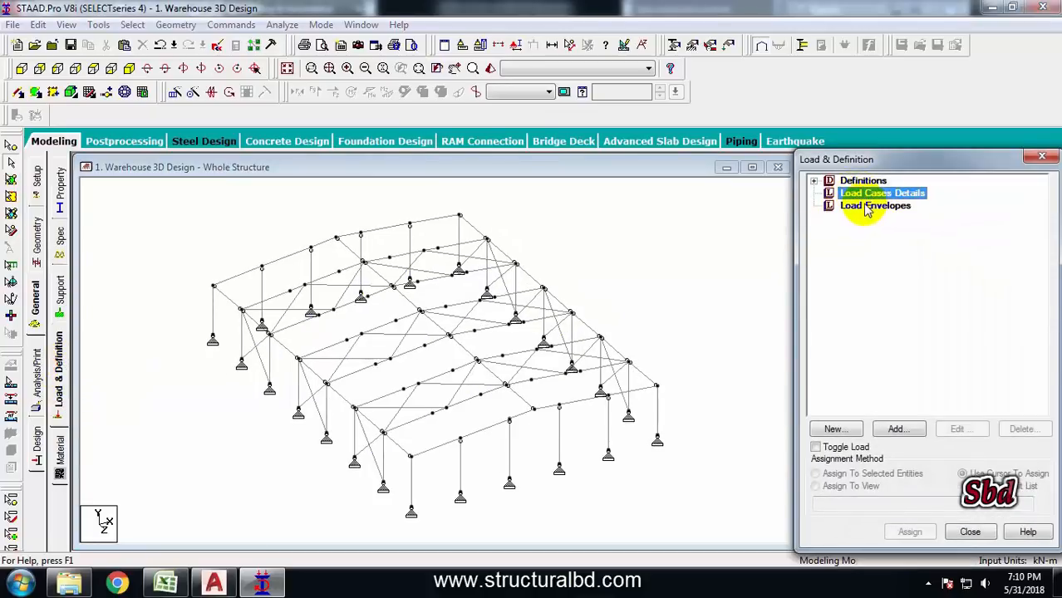
{"action": "left_click", "coordinate": [898, 429]}
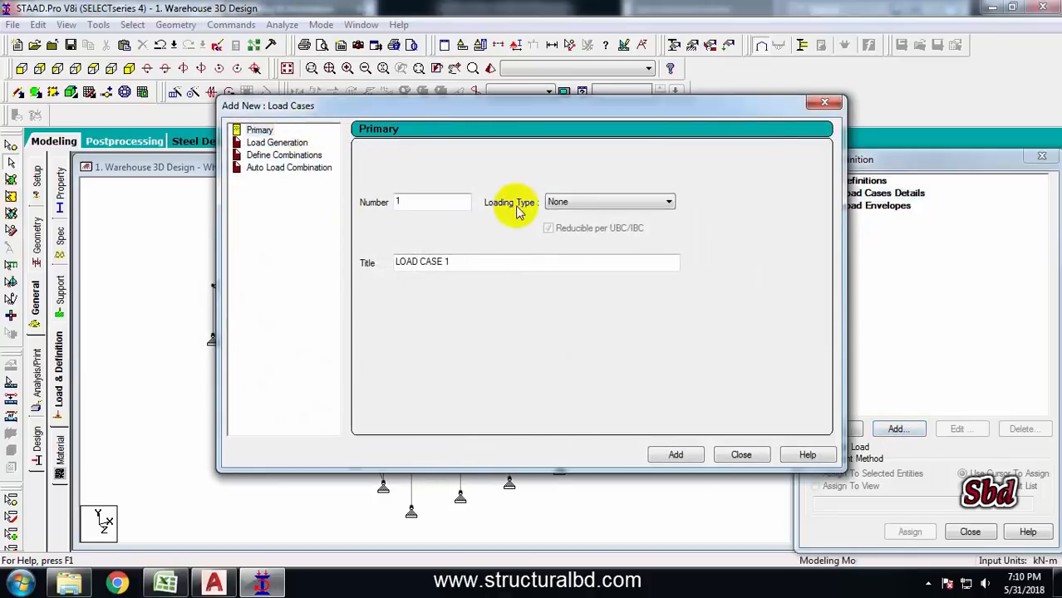
{"action": "left_click_drag", "start_coordinate": [461, 261], "coordinate": [277, 259]}
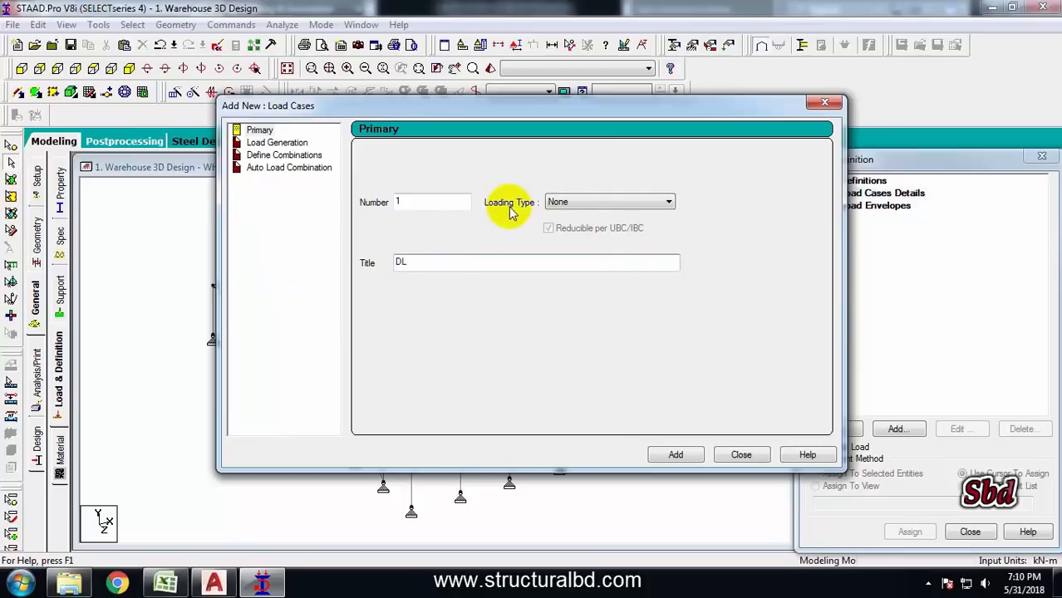
{"action": "left_click", "coordinate": [675, 455]}
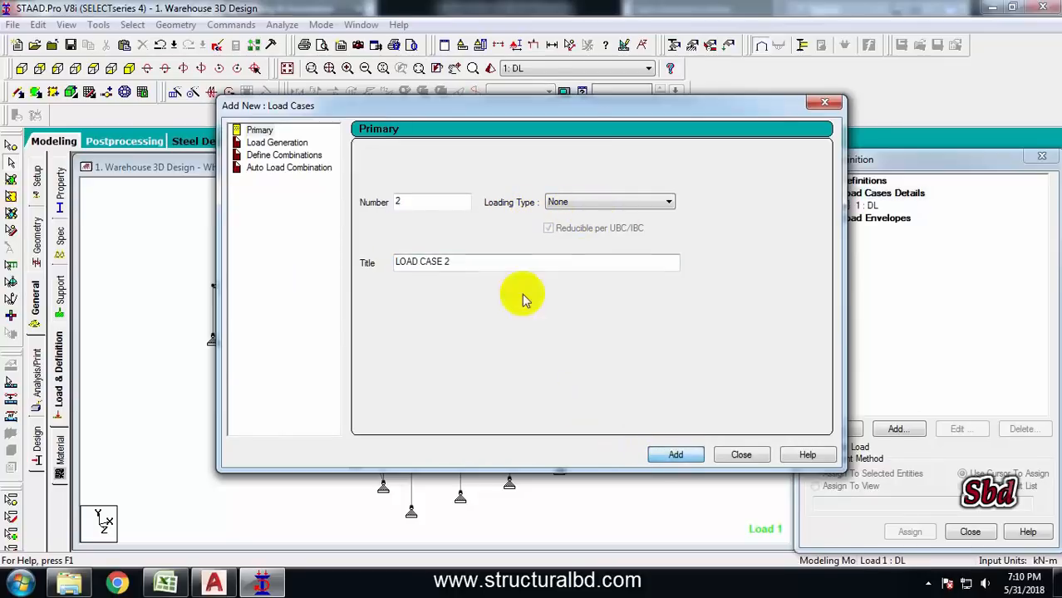
{"action": "left_click_drag", "start_coordinate": [486, 263], "coordinate": [324, 258]}
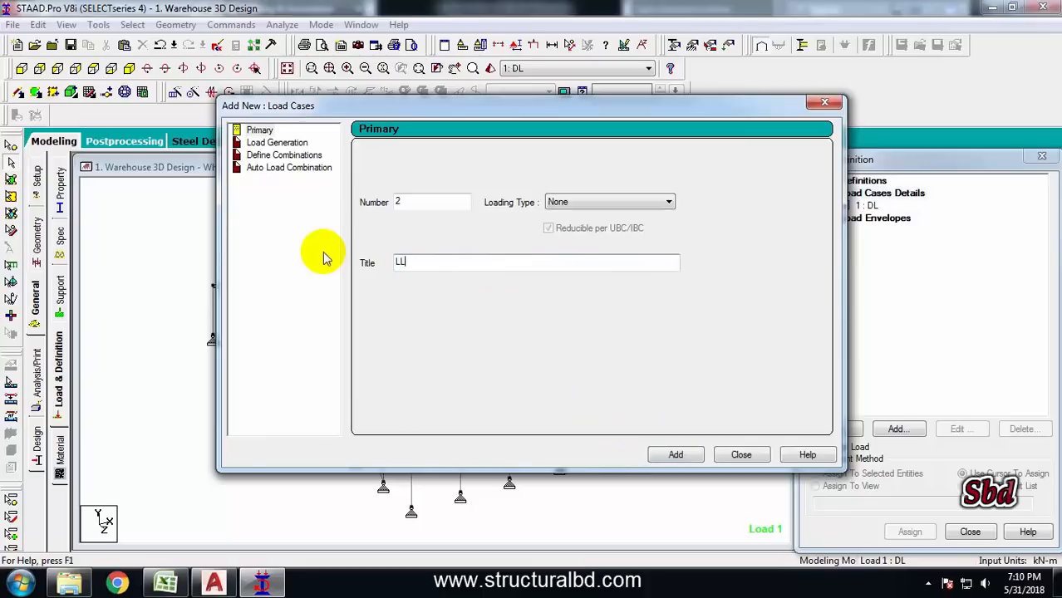
{"action": "left_click", "coordinate": [676, 455]}
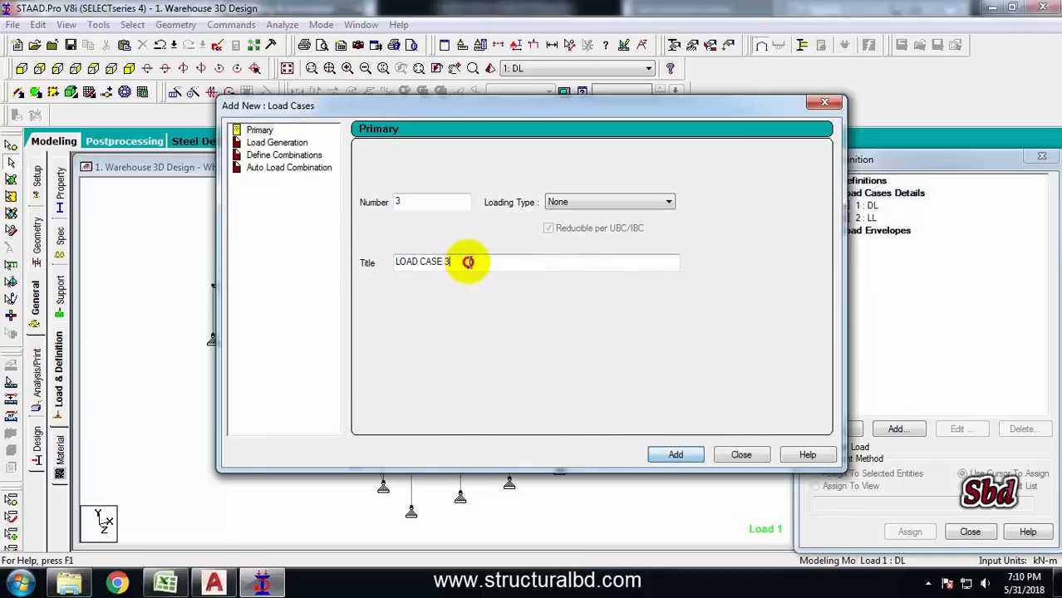
Add primary load cases titled WLTOR and WRTOL and close the load case dialog
{"action": "left_click_drag", "start_coordinate": [466, 264], "coordinate": [383, 143]}
{"action": "left_click_drag", "start_coordinate": [389, 106], "coordinate": [575, 166]}
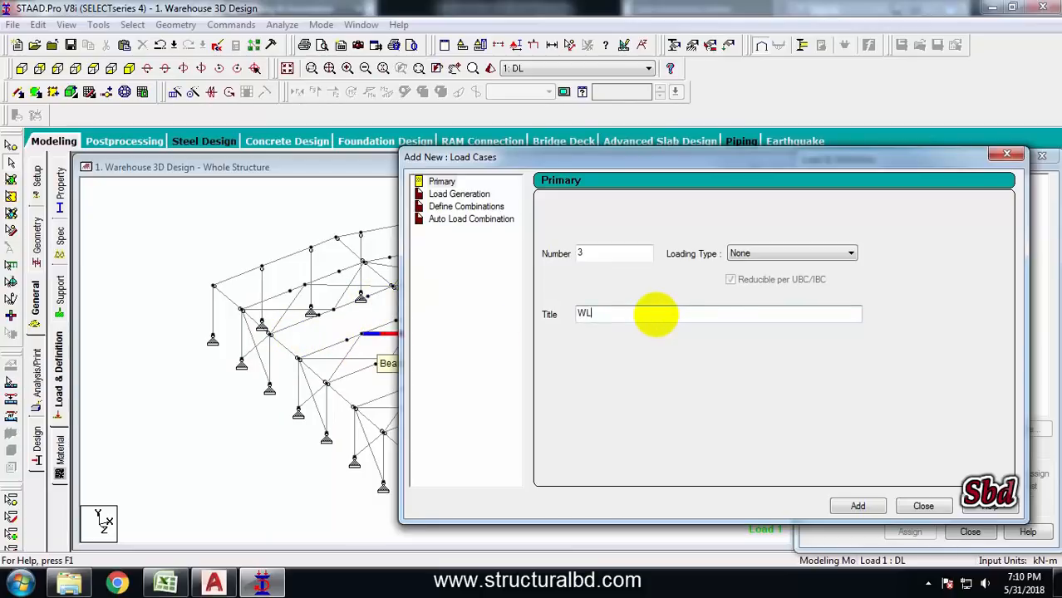
{"action": "left_click", "coordinate": [842, 506]}
{"action": "type", "text": "W"}
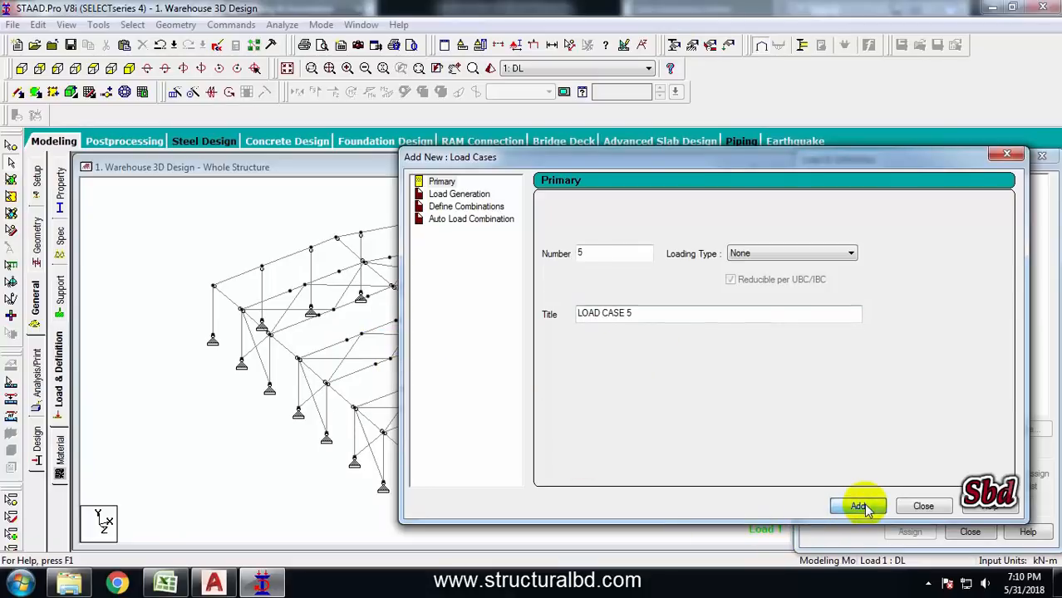
{"action": "left_click", "coordinate": [921, 506]}
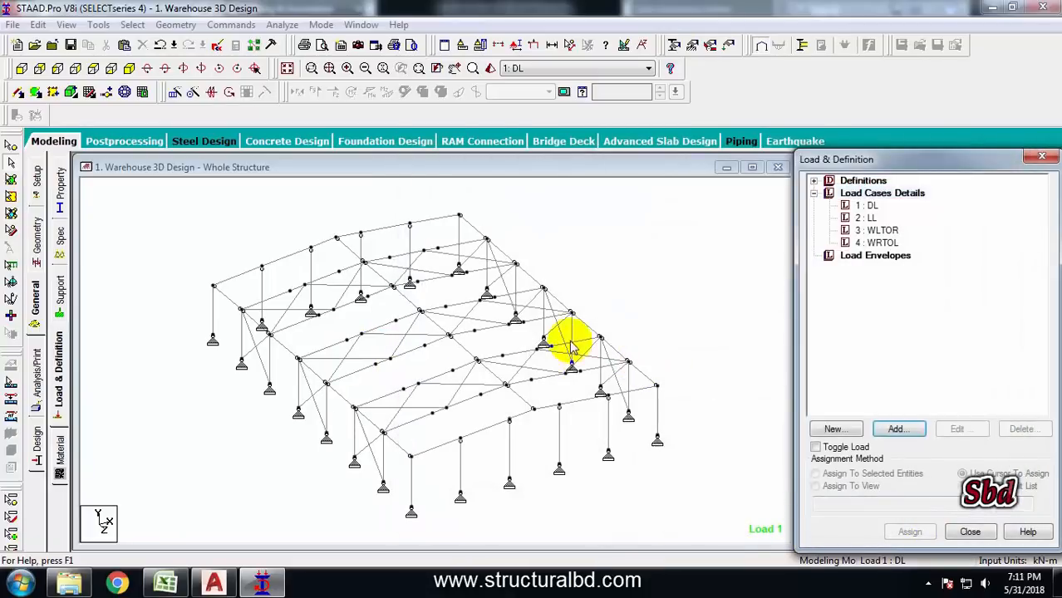
Add a self-weight load in Y with factor -1 to the DL case and assign it to the whole view
{"action": "left_click", "coordinate": [868, 206]}
{"action": "left_click", "coordinate": [897, 428]}
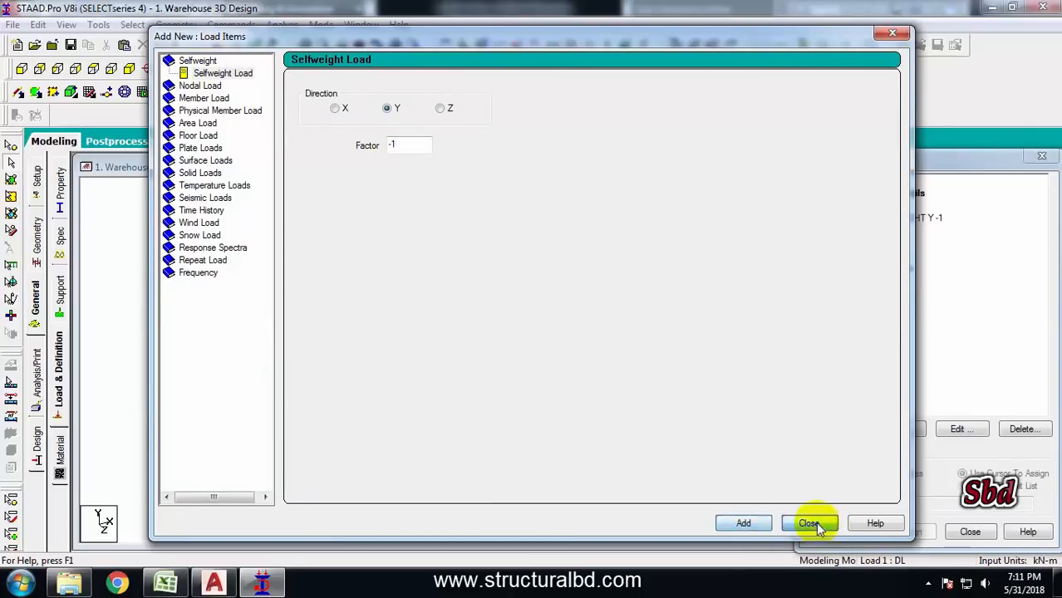
{"action": "left_click", "coordinate": [808, 522]}
{"action": "left_click", "coordinate": [901, 218]}
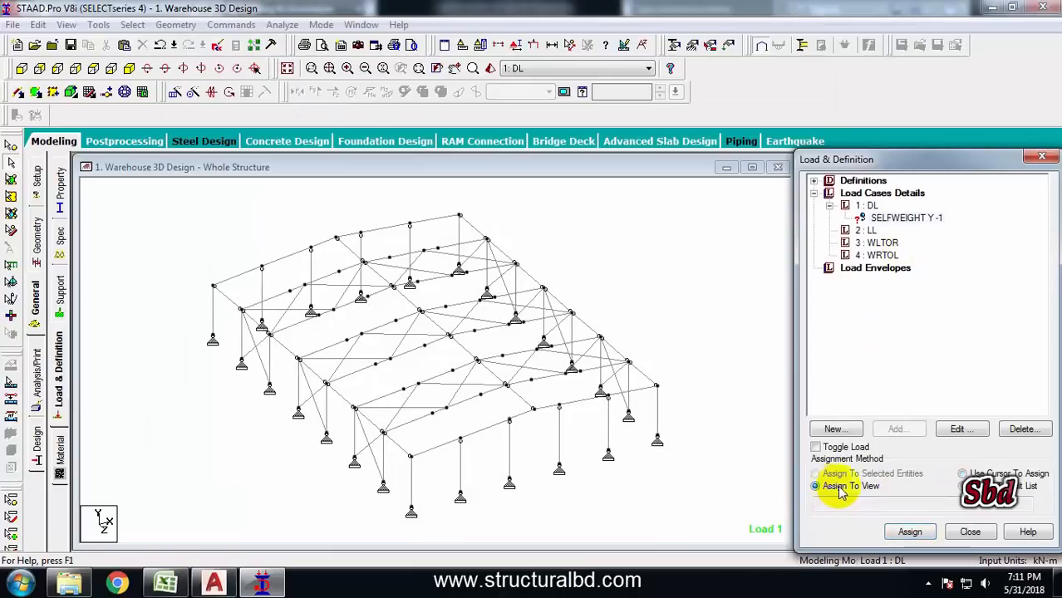
{"action": "left_click", "coordinate": [909, 531]}
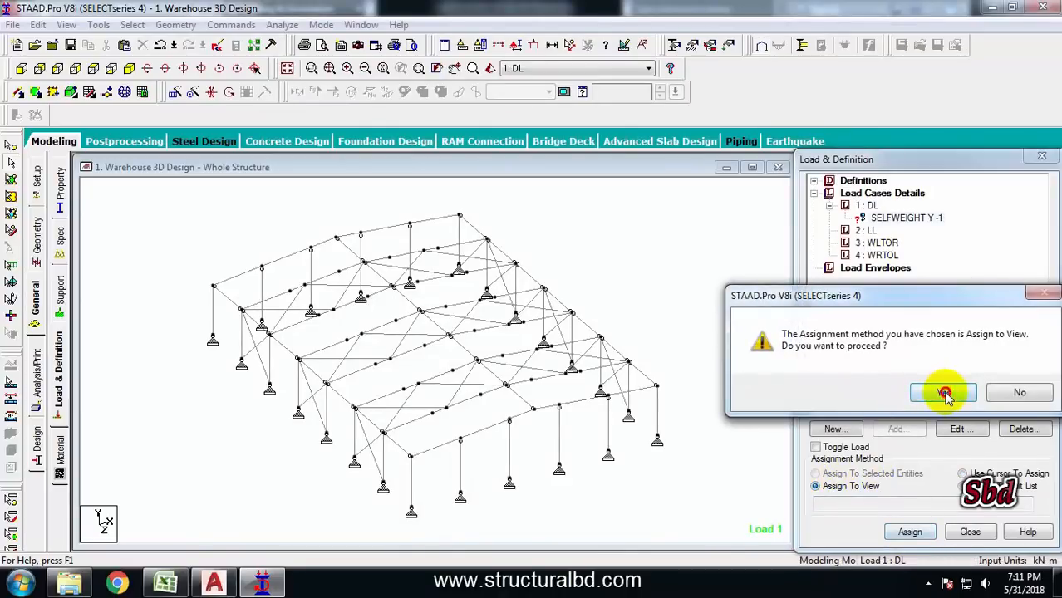
{"action": "left_click", "coordinate": [943, 393]}
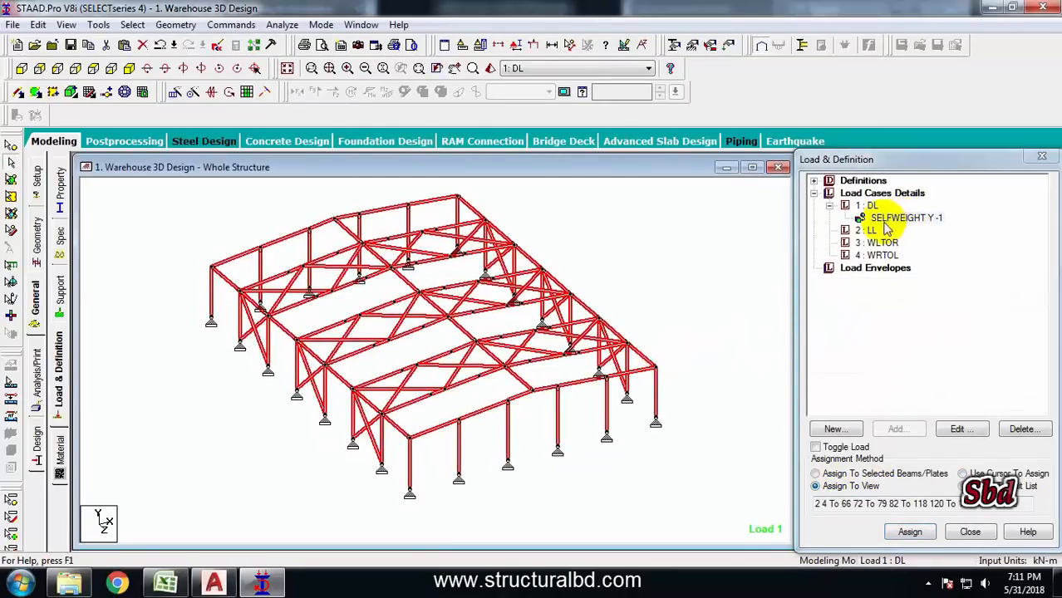
Switch to Excel and open the wind load calculation workbook for the warehouse
{"action": "left_click", "coordinate": [683, 267]}
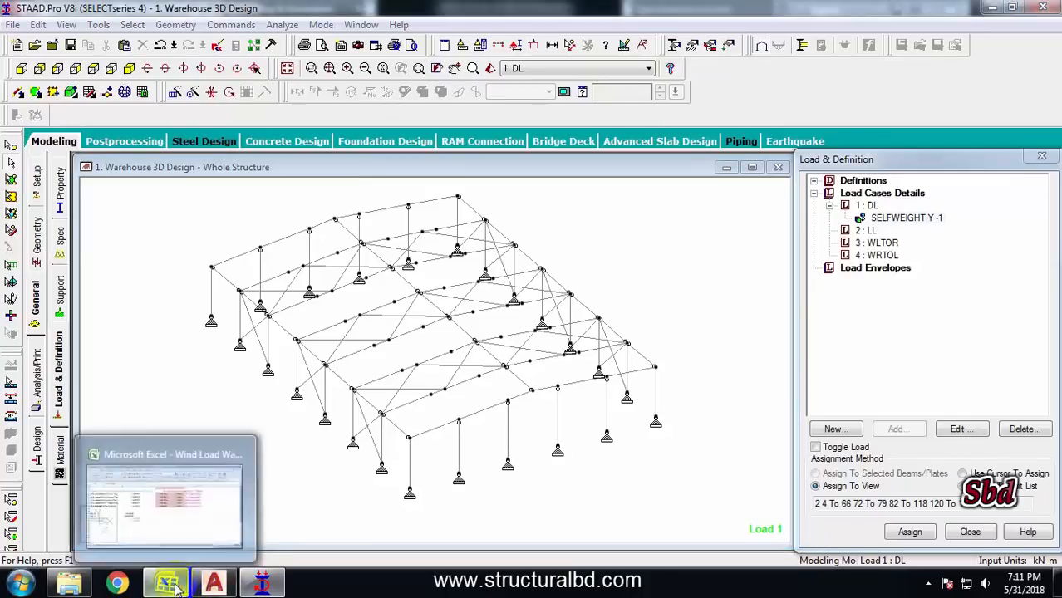
{"action": "left_click", "coordinate": [170, 585]}
{"action": "scroll", "coordinate": [275, 437], "scroll_direction": "up", "scroll_amount": 12}
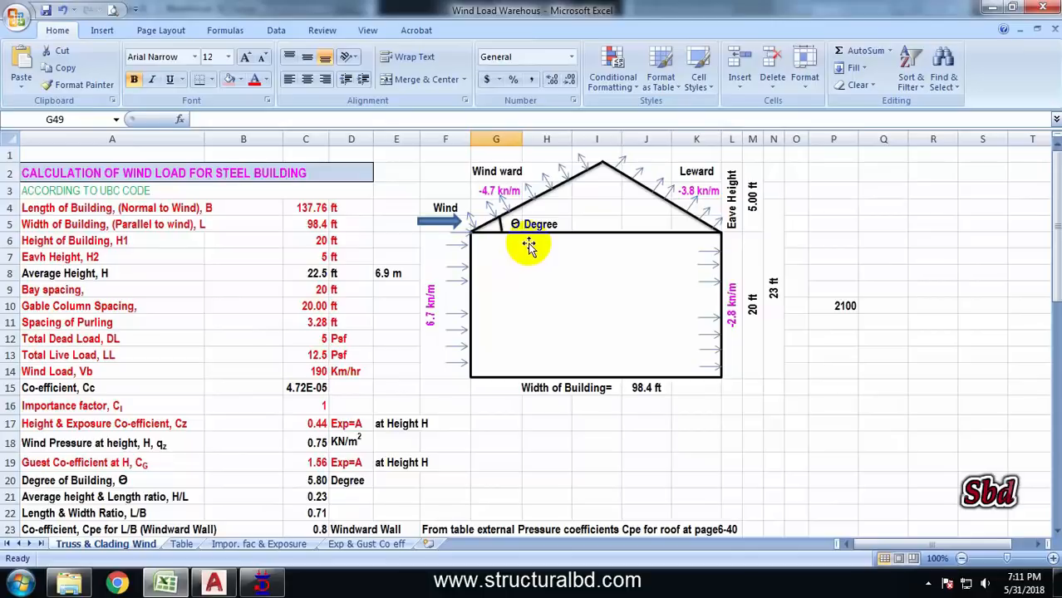
Examine the roof dead and live load values and the rafter load formulas in the wind load workbook
{"action": "scroll", "coordinate": [316, 382], "scroll_direction": "down", "scroll_amount": 14}
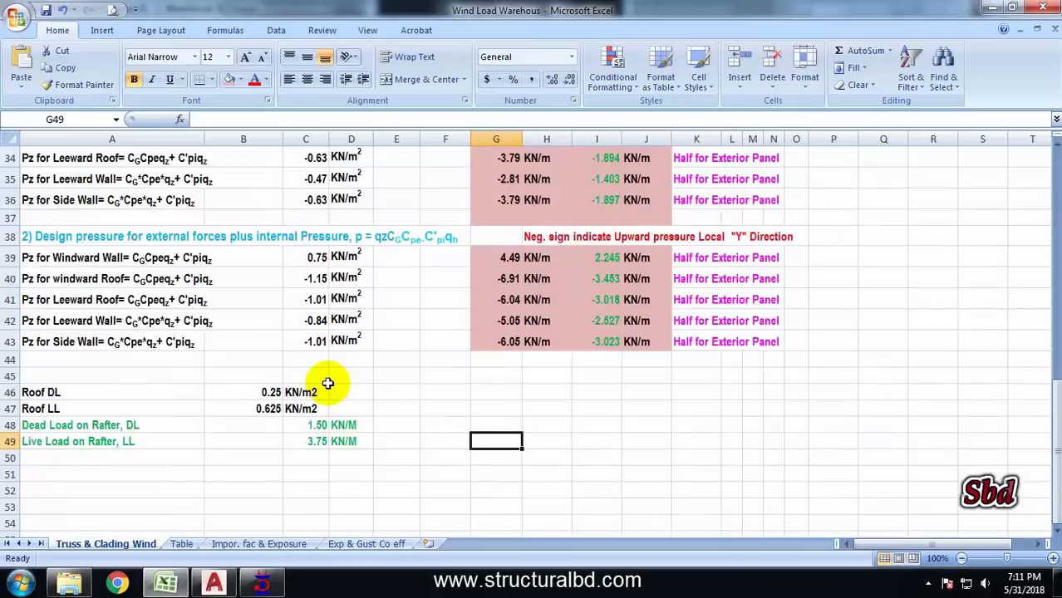
{"action": "scroll", "coordinate": [240, 403], "scroll_direction": "up", "scroll_amount": 3}
{"action": "left_click", "coordinate": [83, 392]}
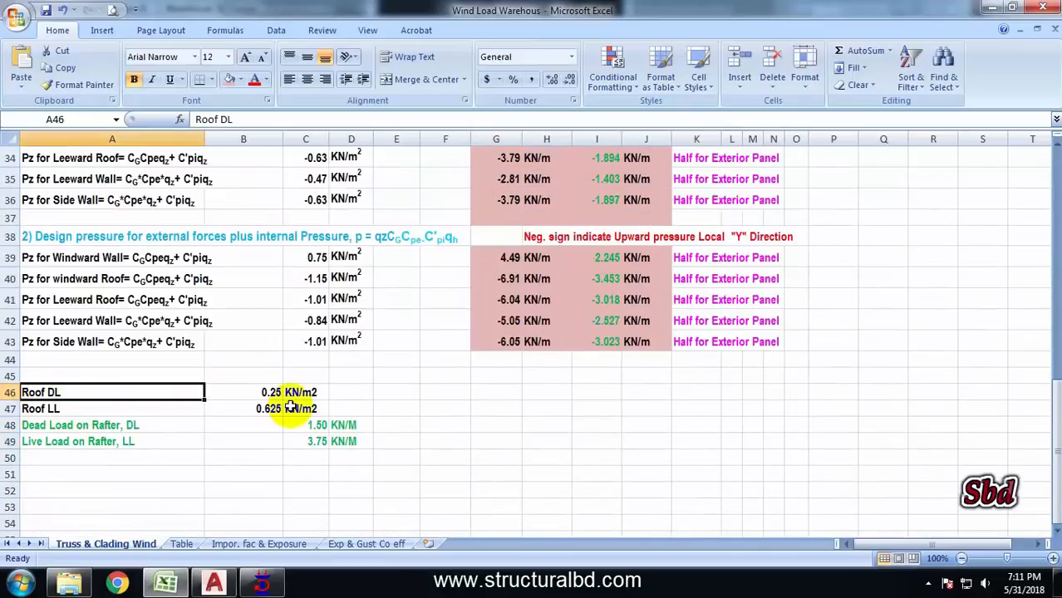
{"action": "left_click", "coordinate": [270, 392]}
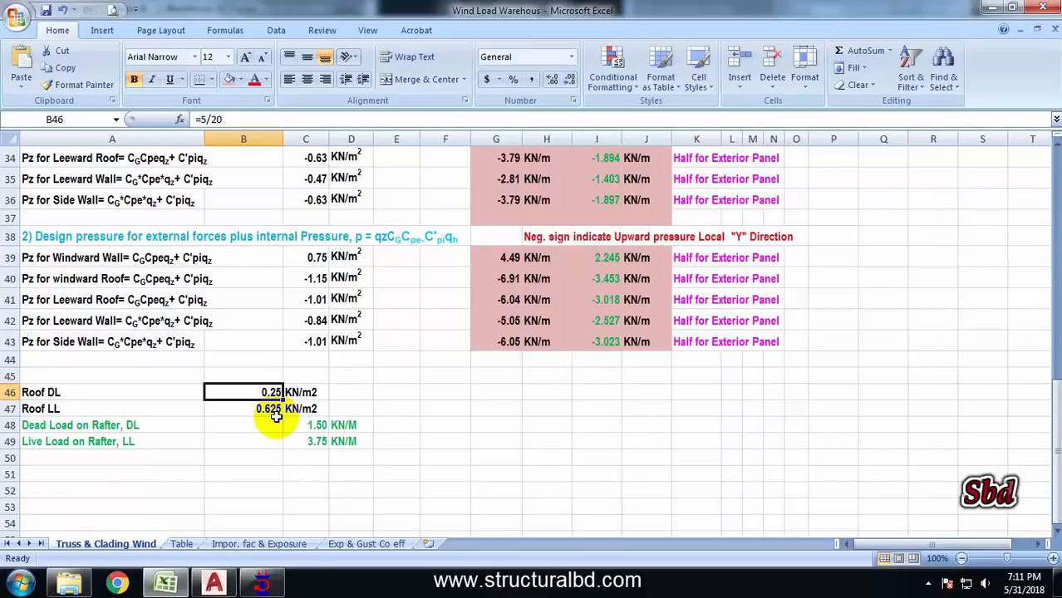
{"action": "left_click", "coordinate": [322, 424]}
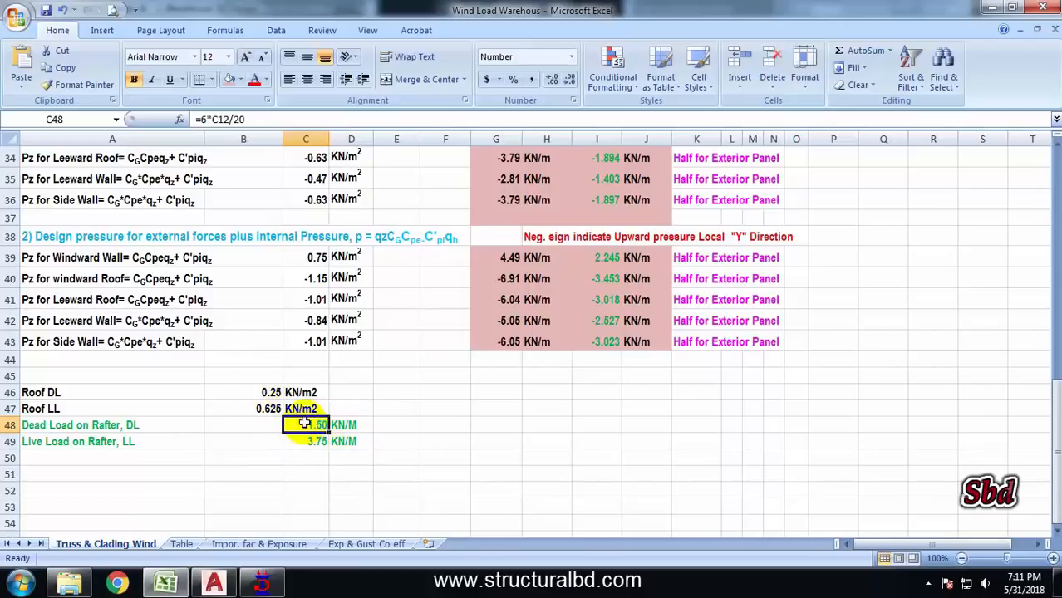
{"action": "left_click", "coordinate": [428, 424]}
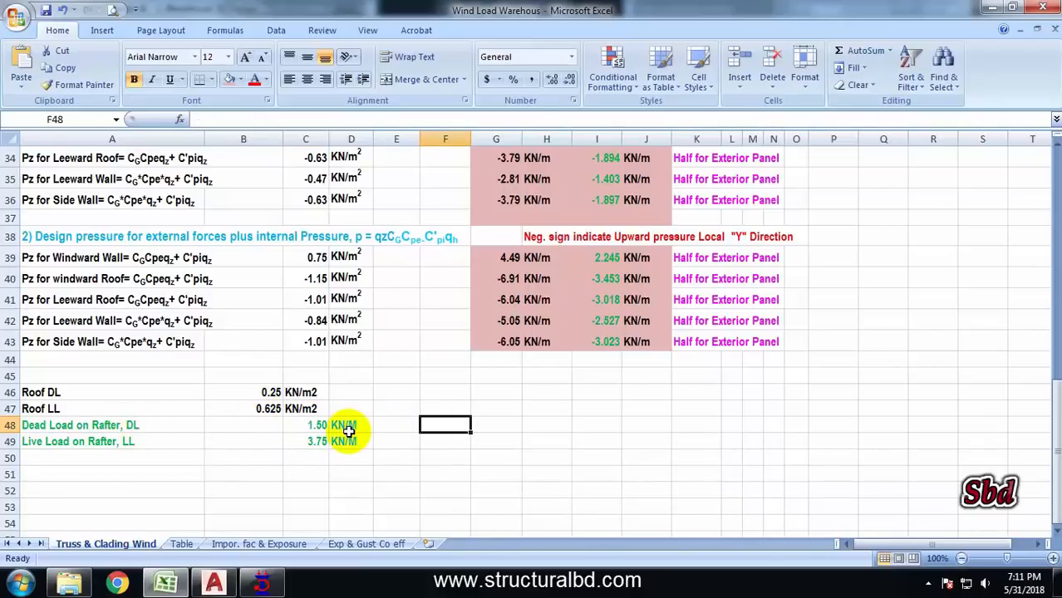
{"action": "left_click", "coordinate": [312, 440]}
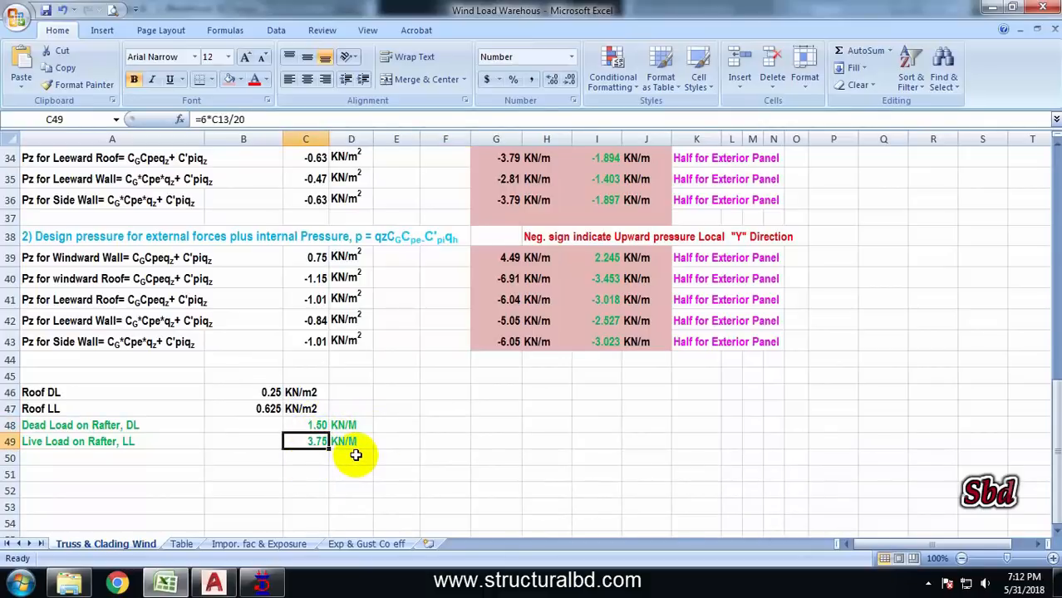
Compute half the rafter dead load in E48 with =C48/2 and fill the formula down to E49
{"action": "left_click", "coordinate": [393, 426]}
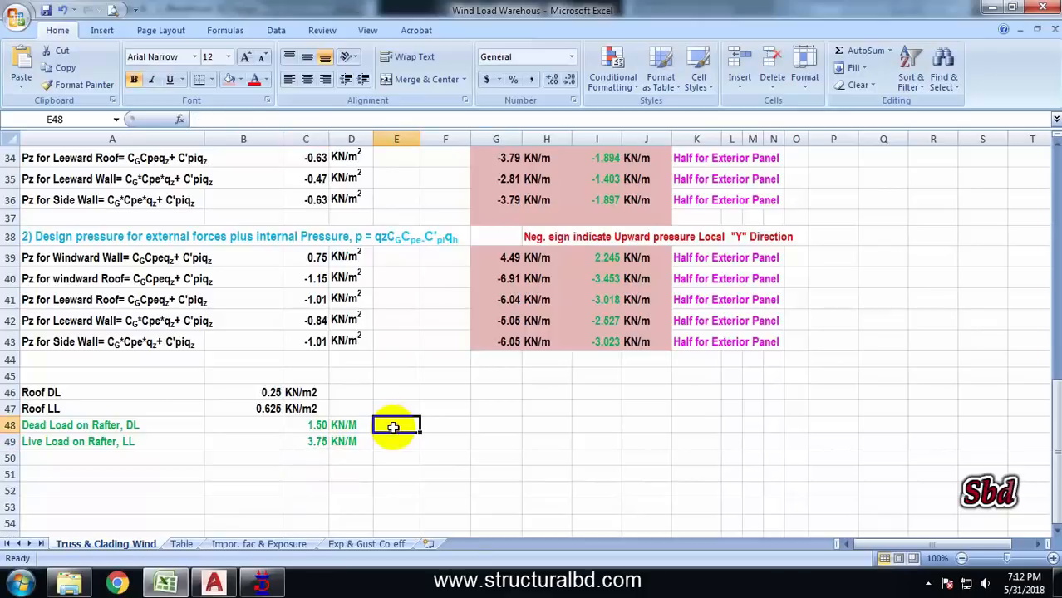
{"action": "type", "text": "=C48/2"}
{"action": "key", "text": "Return"}
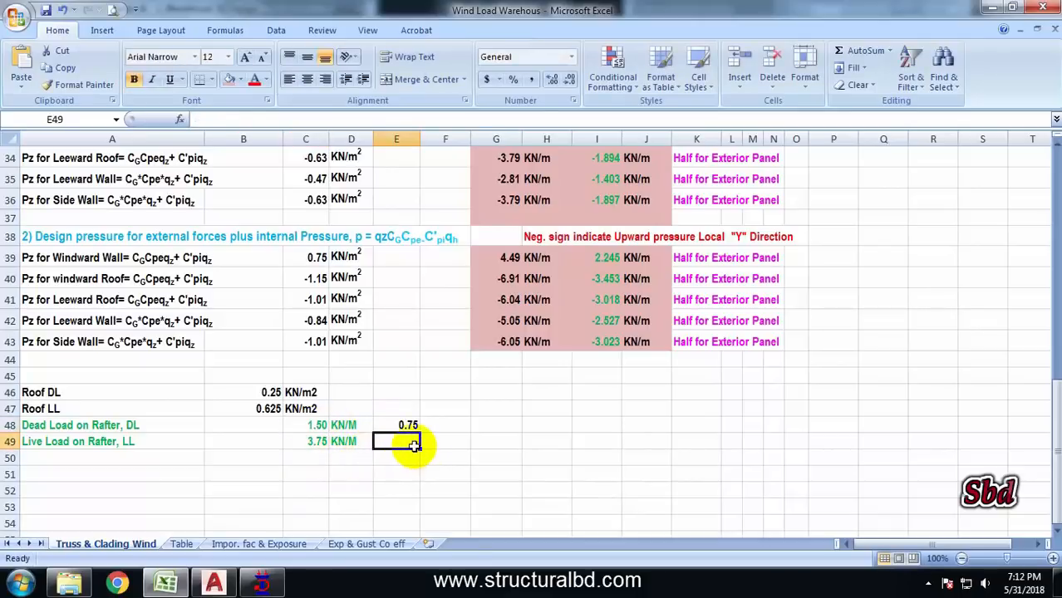
{"action": "left_click", "coordinate": [413, 428]}
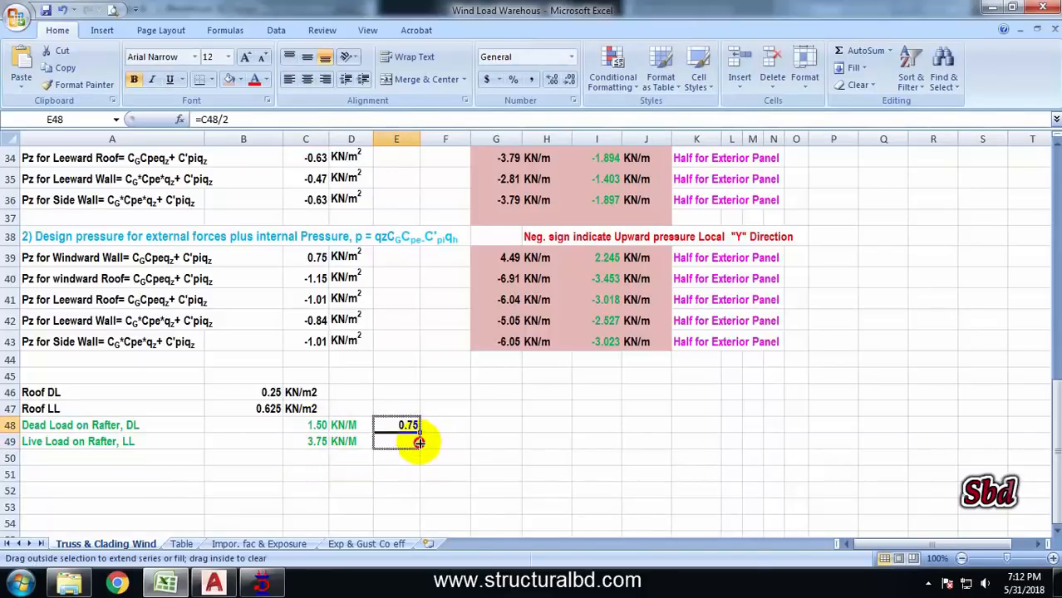
{"action": "left_click_drag", "start_coordinate": [420, 443], "coordinate": [420, 444]}
{"action": "left_click", "coordinate": [501, 443]}
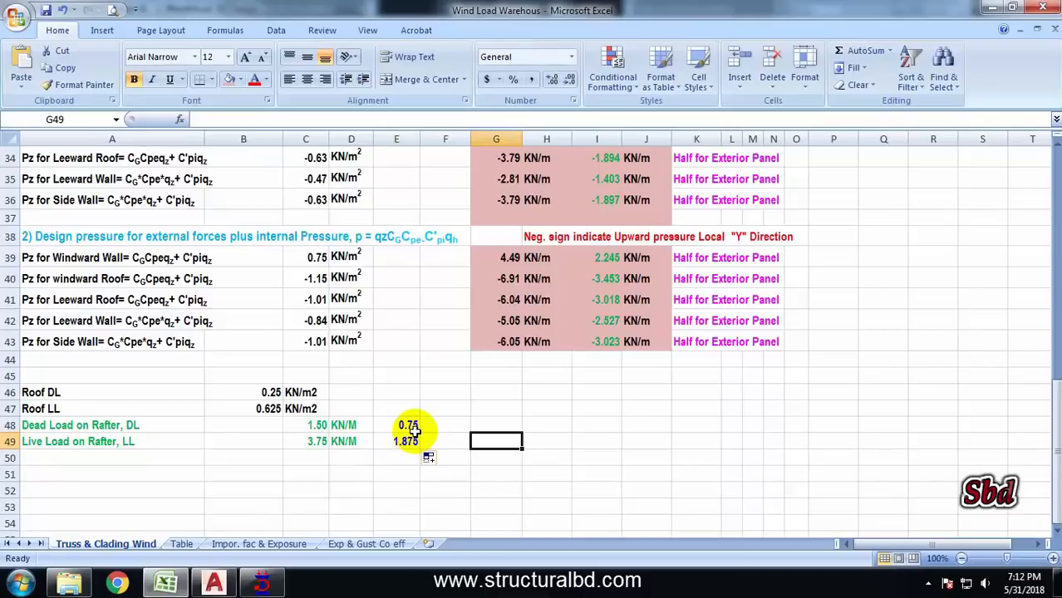
Switch to STAAD.Pro and add uniform member loads of -1.5 and -0.75 kN/m in GY to the DL case
{"action": "left_click", "coordinate": [260, 587]}
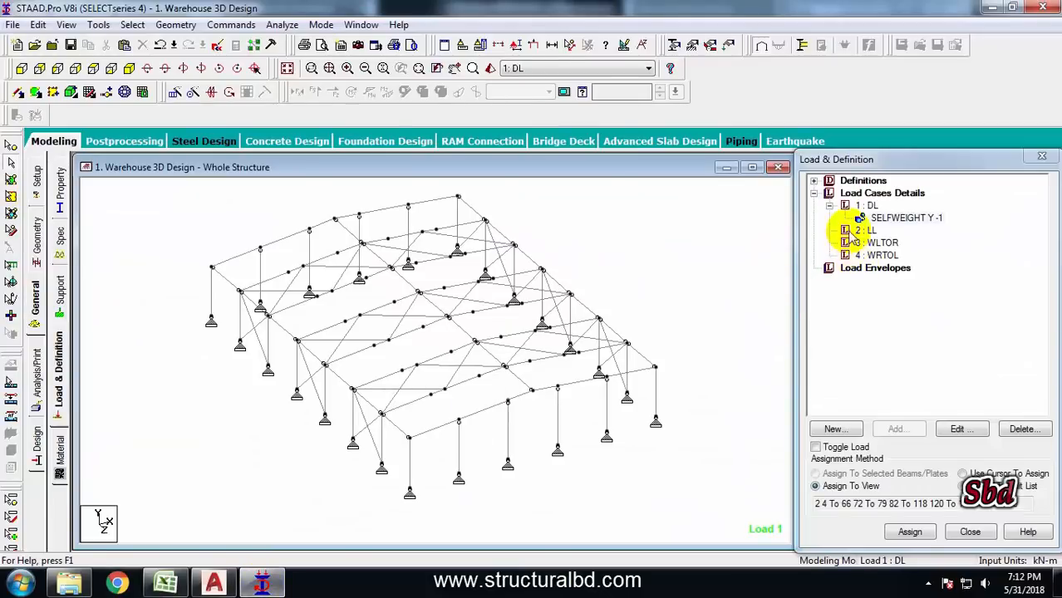
{"action": "left_click", "coordinate": [866, 206]}
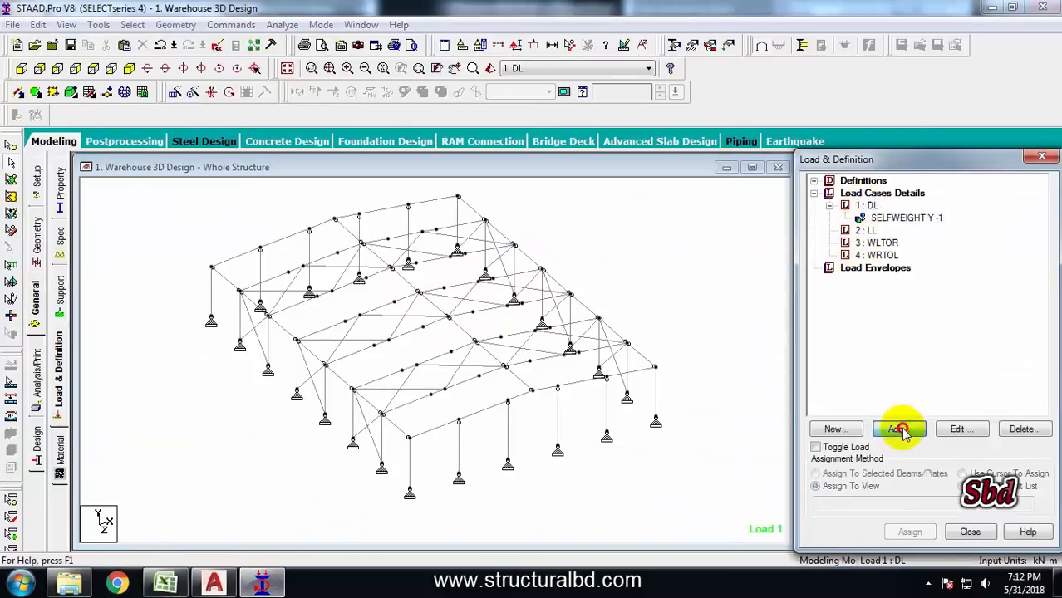
{"action": "left_click", "coordinate": [899, 429]}
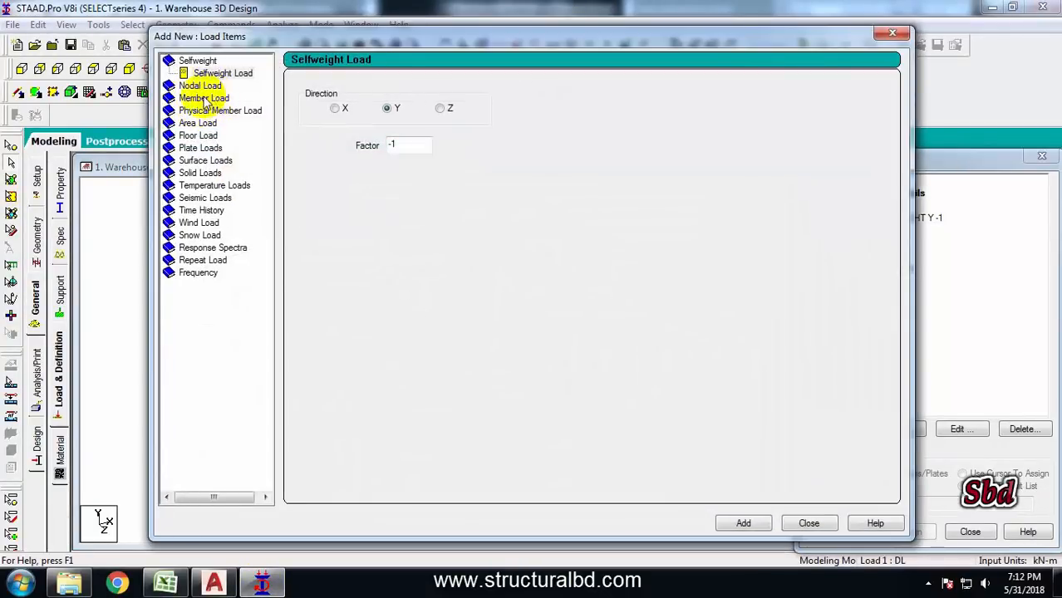
{"action": "left_click", "coordinate": [204, 98]}
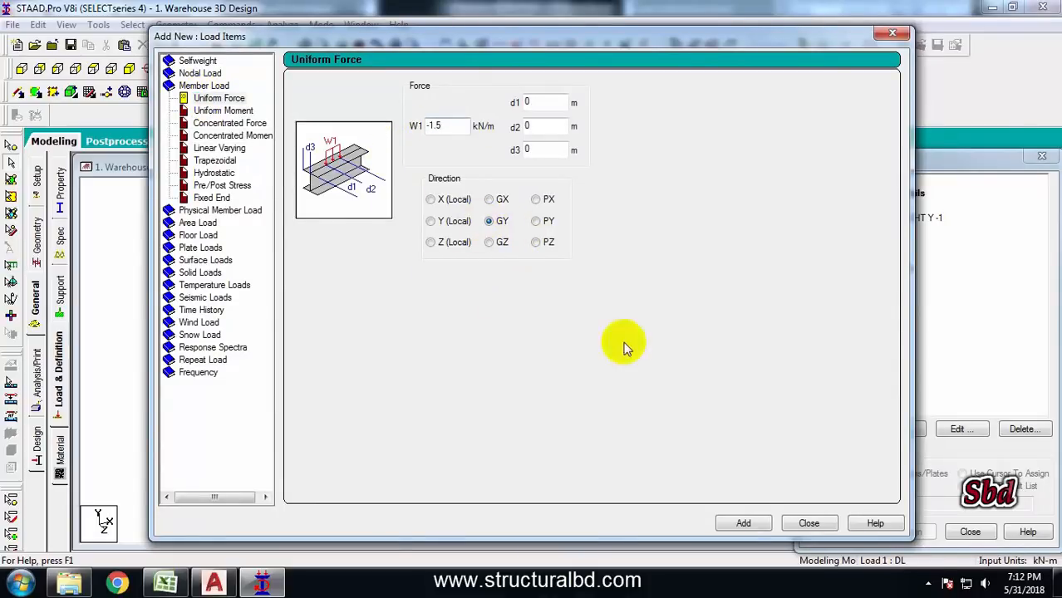
{"action": "left_click", "coordinate": [745, 527]}
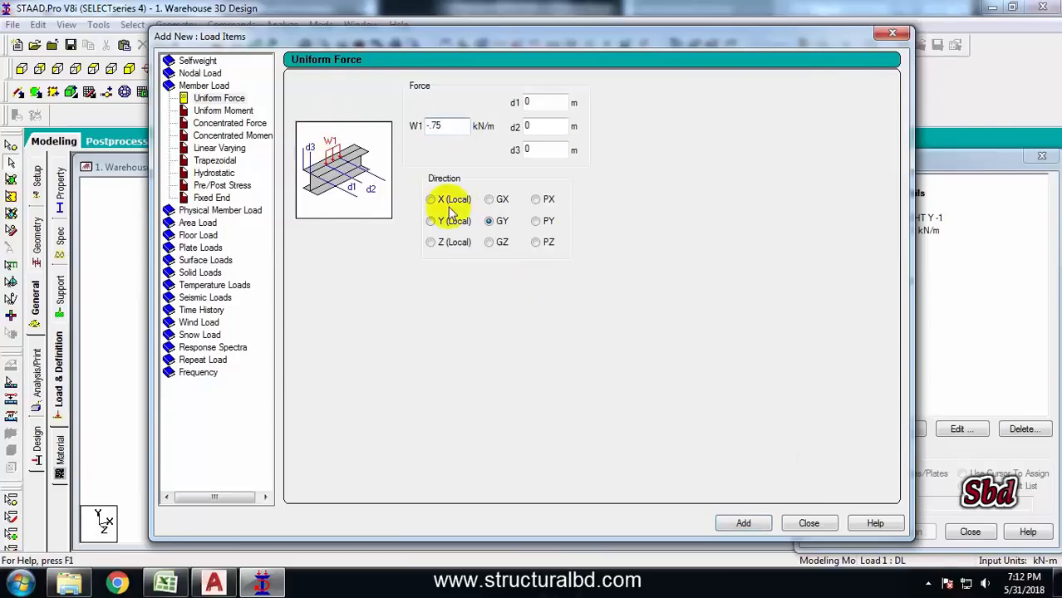
{"action": "left_click", "coordinate": [743, 523]}
{"action": "left_click", "coordinate": [804, 525]}
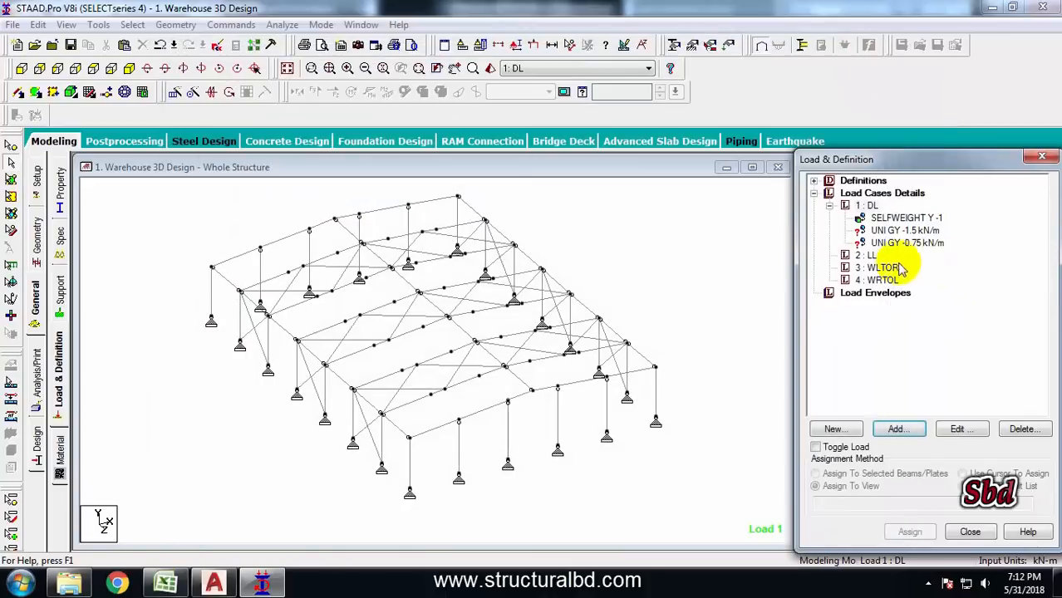
Add uniform member loads of -3.75 and -1.875 kN/m in GY to the LL case
{"action": "left_click", "coordinate": [864, 255]}
{"action": "left_click", "coordinate": [896, 428]}
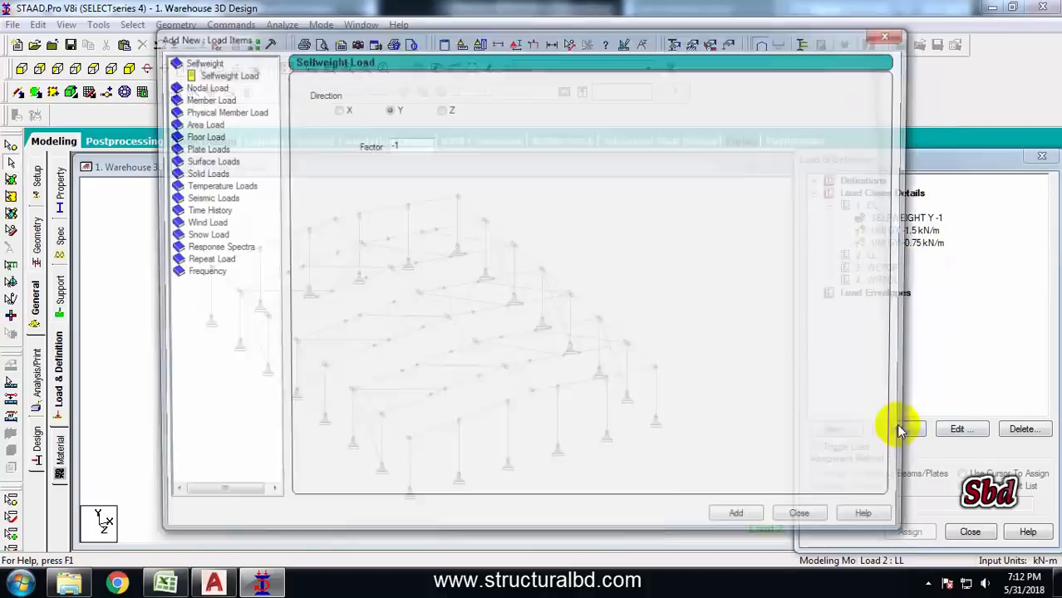
{"action": "left_click", "coordinate": [209, 98]}
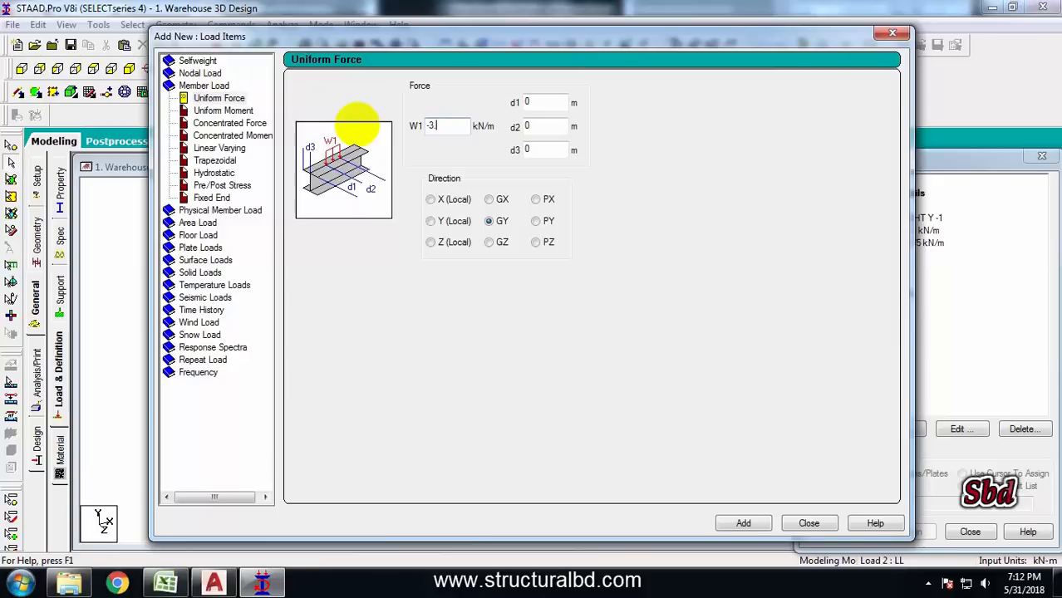
{"action": "left_click", "coordinate": [761, 525]}
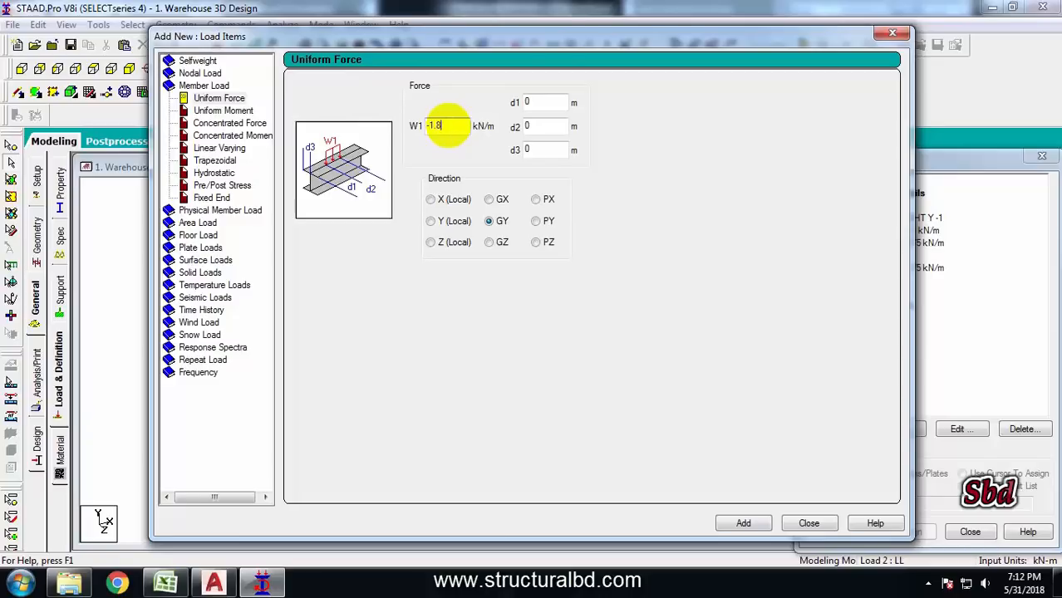
{"action": "left_click", "coordinate": [447, 124]}
{"action": "type", "text": "-1.875"}
{"action": "left_click", "coordinate": [742, 521]}
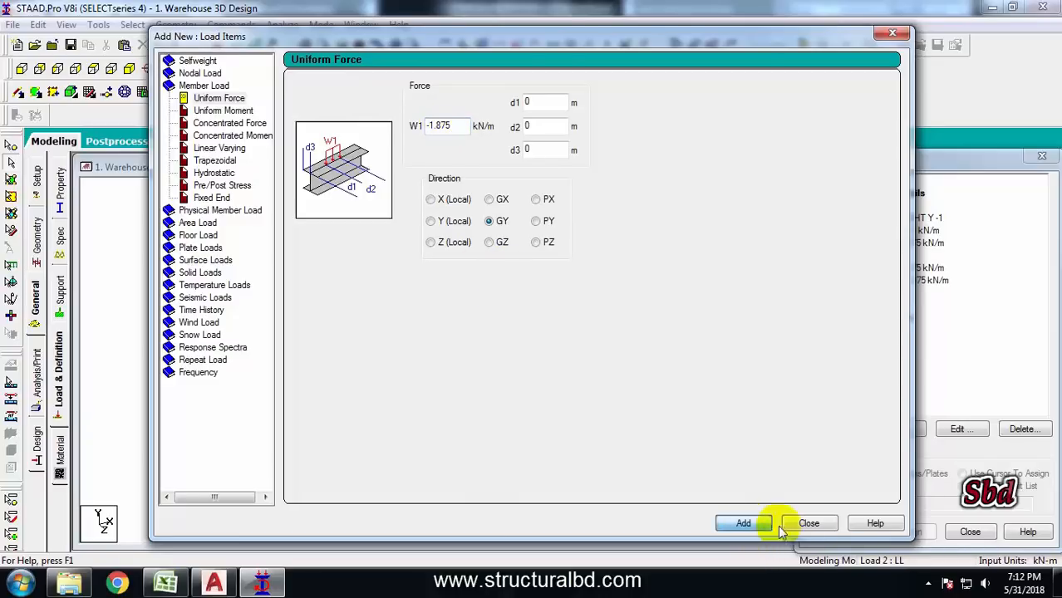
{"action": "left_click", "coordinate": [804, 521]}
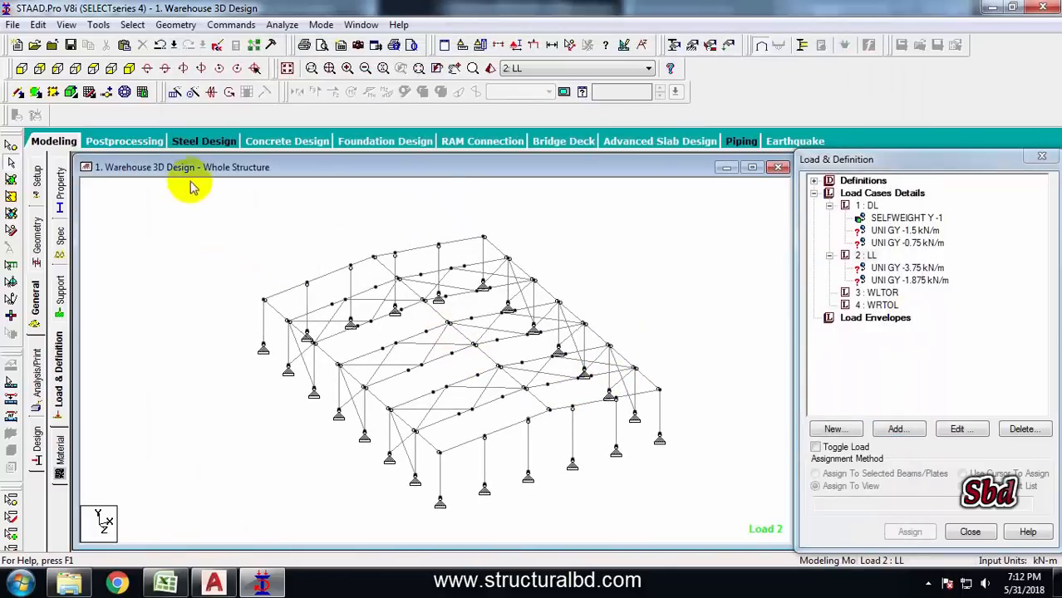
Select the interior frame rafters in plan and open them in a new view
{"action": "left_click", "coordinate": [92, 69]}
{"action": "left_click_drag", "start_coordinate": [353, 264], "coordinate": [580, 282]}
{"action": "left_click_drag", "start_coordinate": [355, 302], "coordinate": [573, 315]}
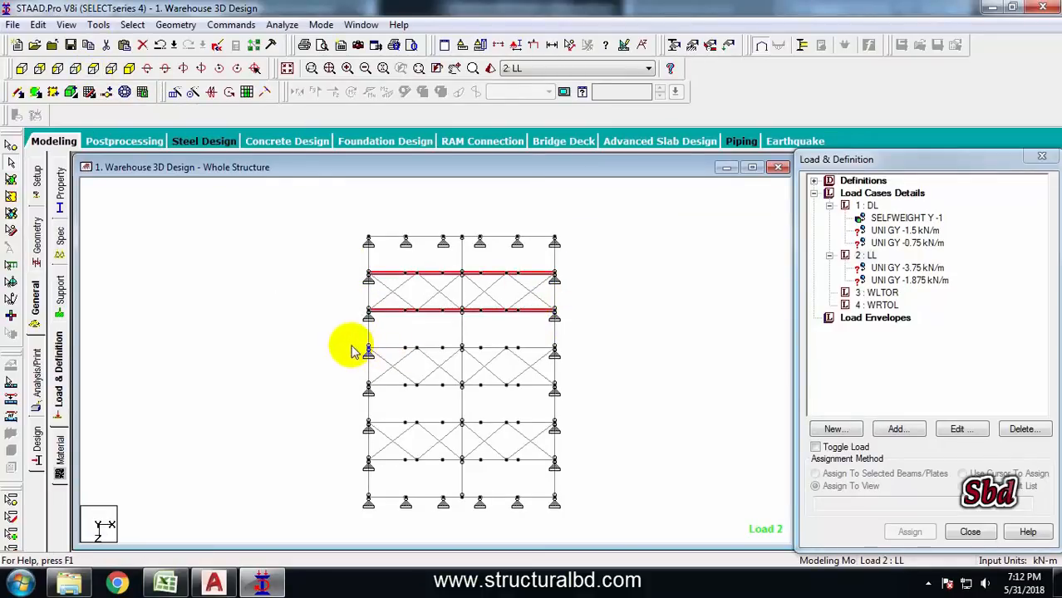
{"action": "left_click_drag", "start_coordinate": [349, 341], "coordinate": [576, 353]}
{"action": "left_click_drag", "start_coordinate": [343, 454], "coordinate": [591, 463], "text": "ctrl"}
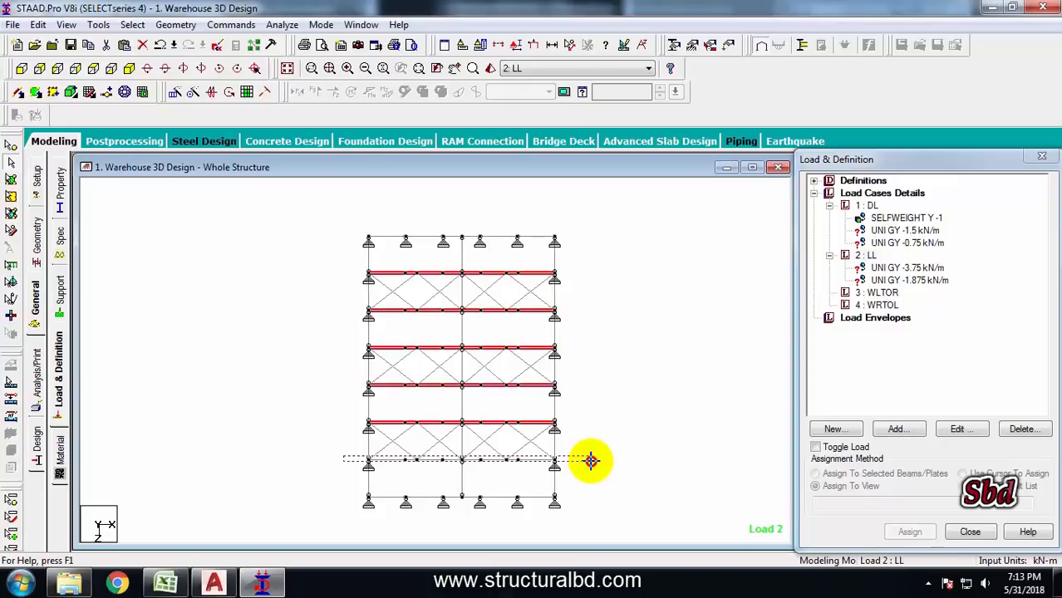
{"action": "right_click", "coordinate": [625, 314]}
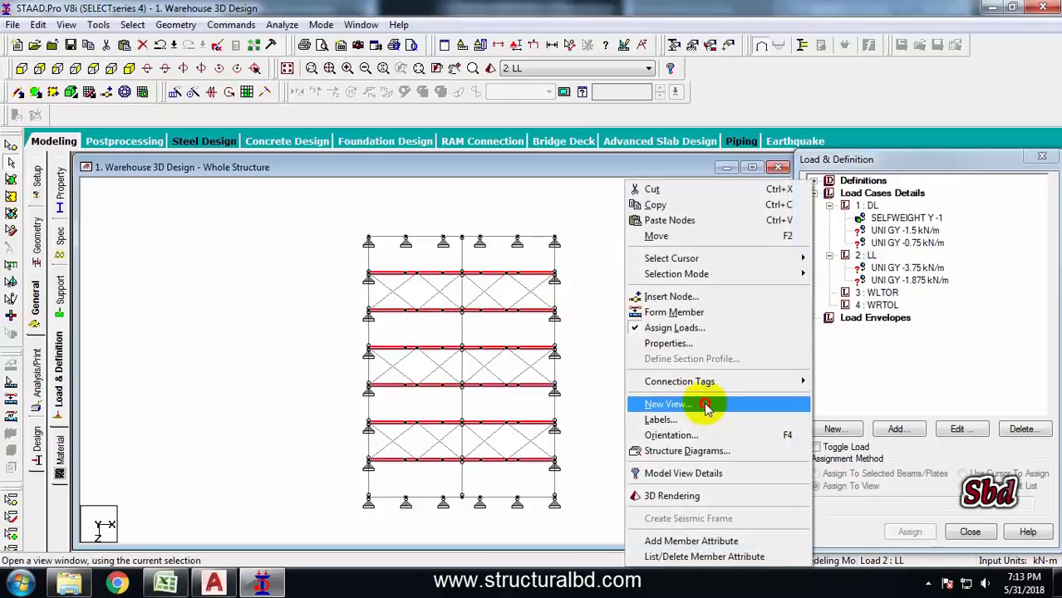
{"action": "left_click", "coordinate": [705, 405]}
{"action": "left_click", "coordinate": [631, 272]}
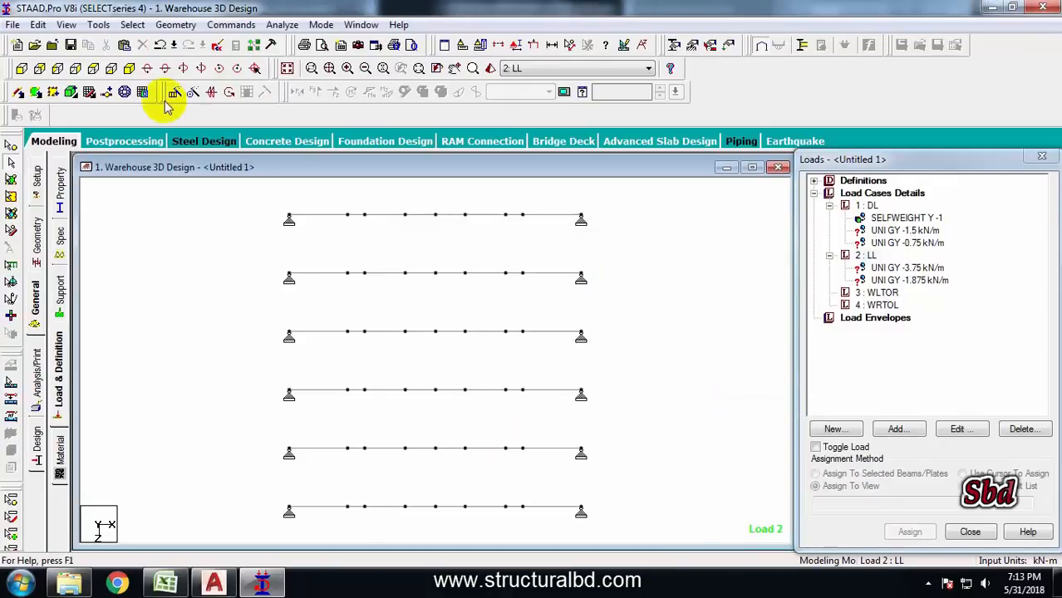
{"action": "left_click", "coordinate": [133, 70]}
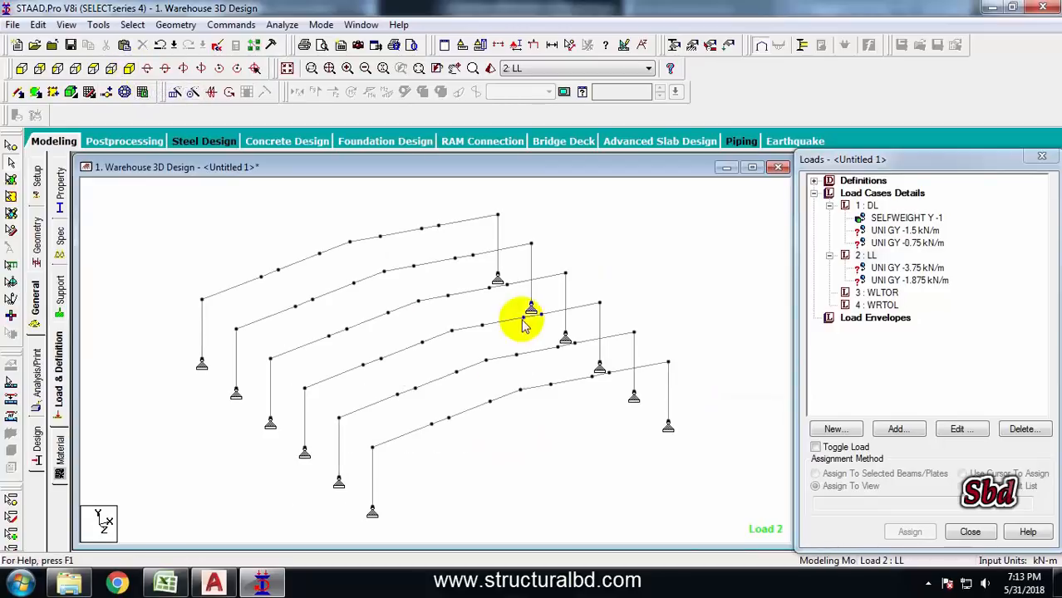
Assign the -1.5 kN/m DL uniform load to all rafters selected in the new view
{"action": "left_click", "coordinate": [885, 231]}
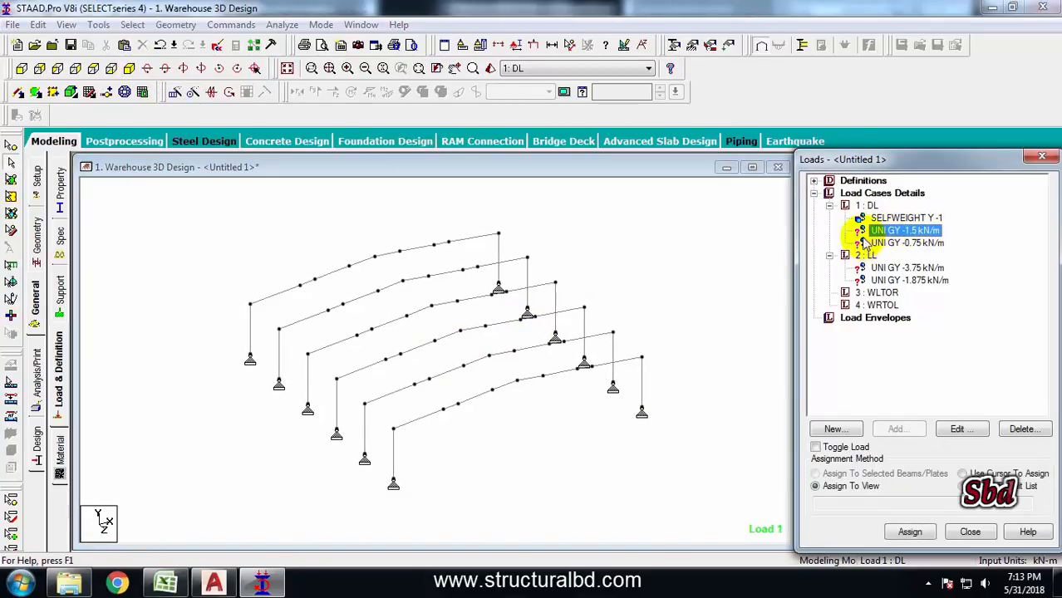
{"action": "left_click", "coordinate": [277, 297]}
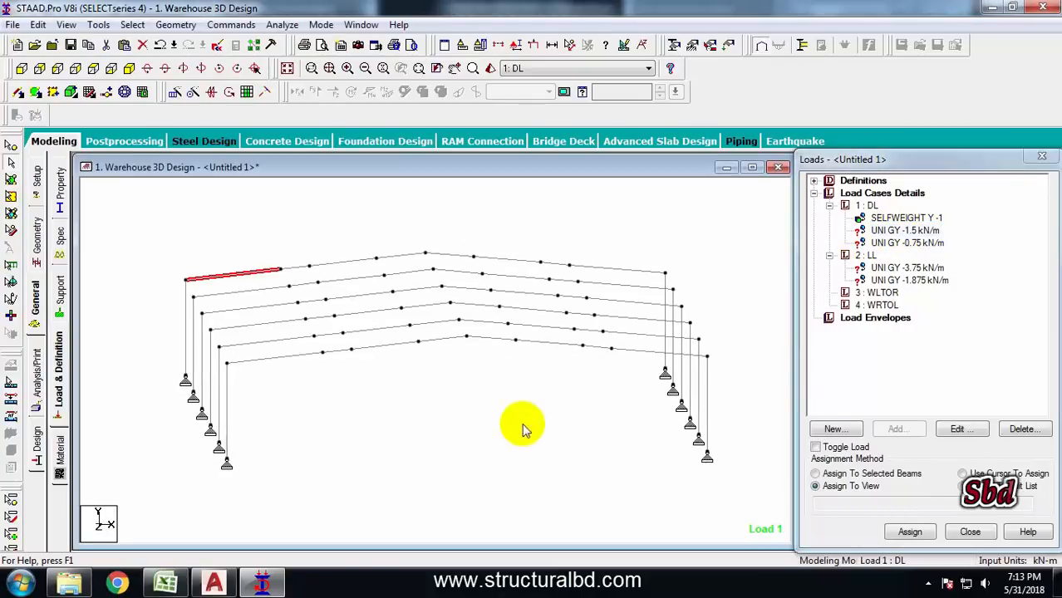
{"action": "left_click", "coordinate": [22, 70]}
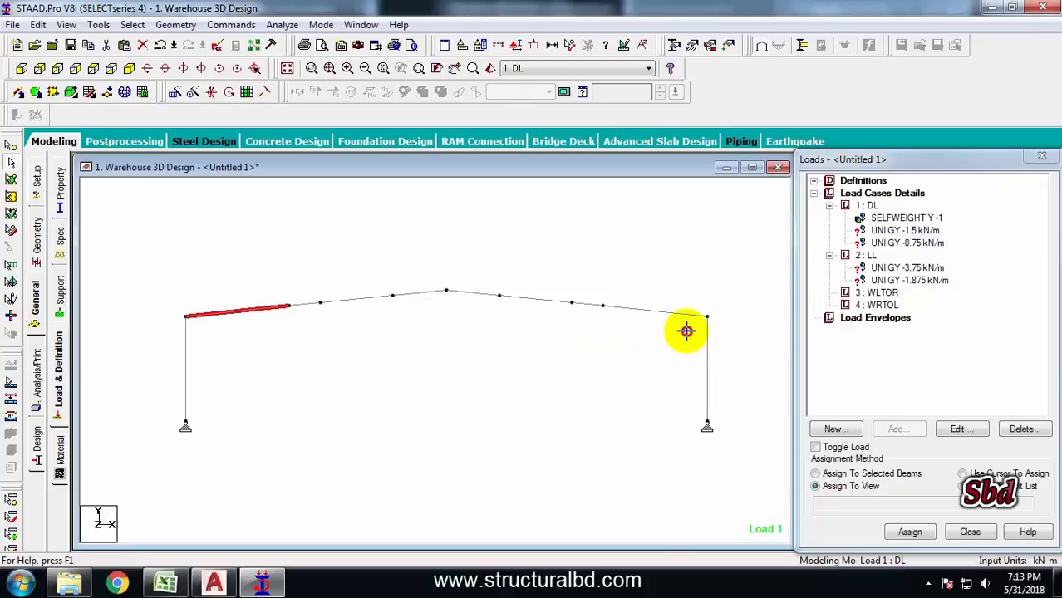
{"action": "left_click_drag", "start_coordinate": [685, 330], "coordinate": [206, 237]}
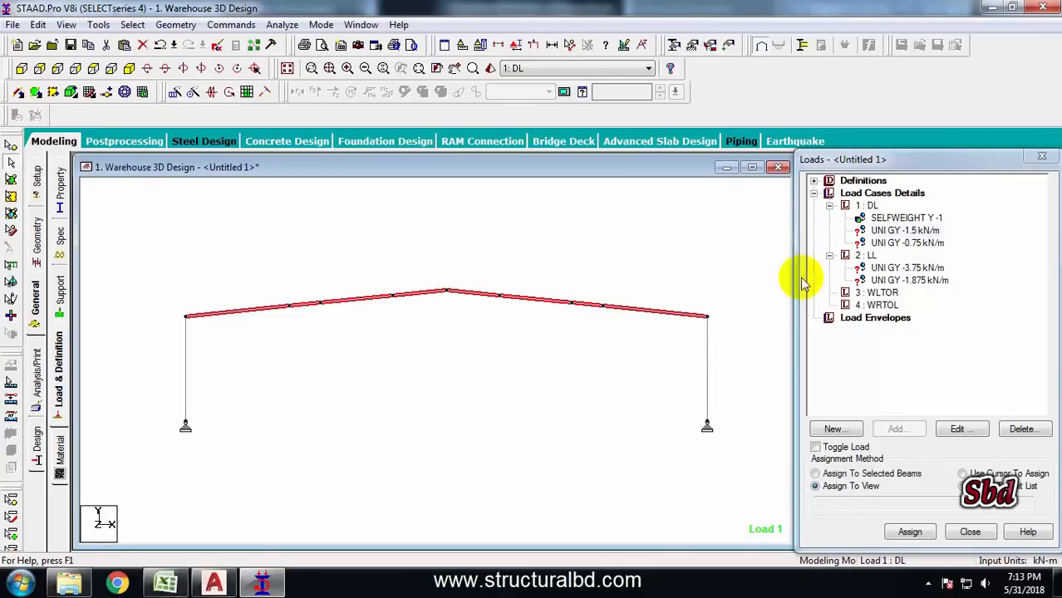
{"action": "left_click", "coordinate": [815, 474]}
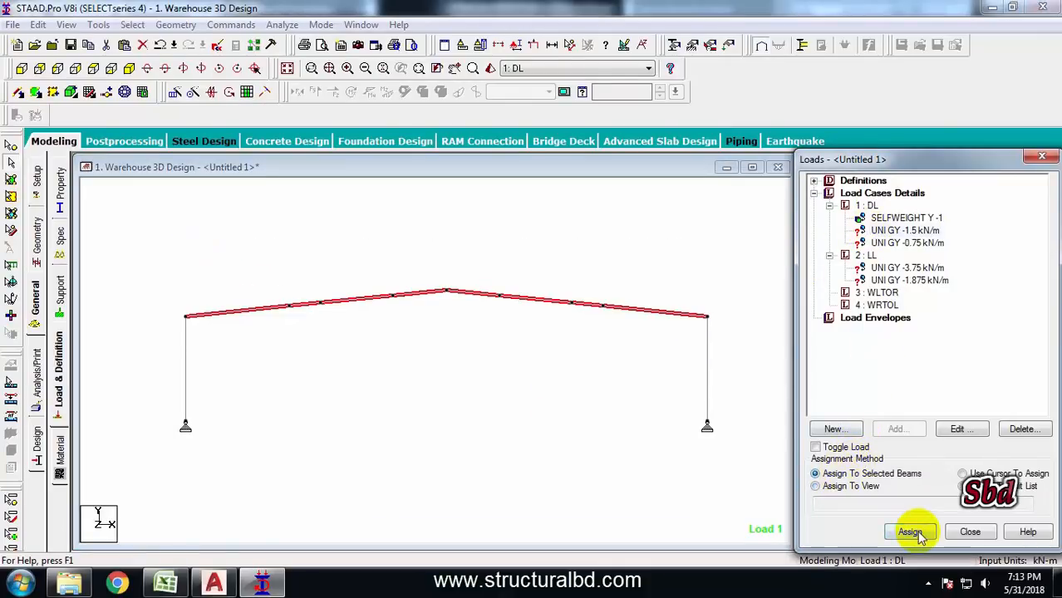
{"action": "left_click", "coordinate": [912, 532]}
{"action": "left_click", "coordinate": [874, 390]}
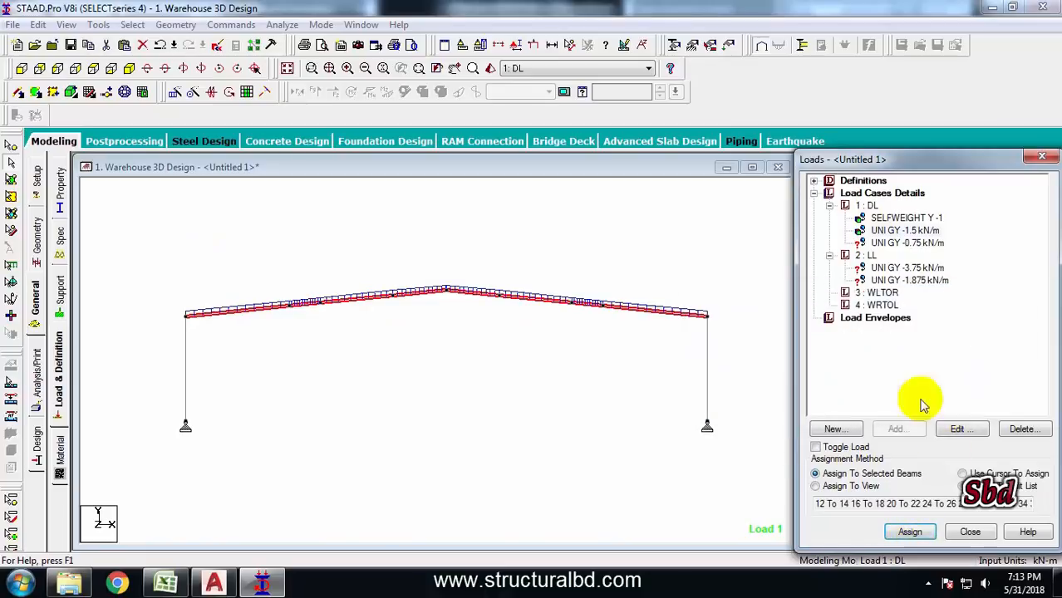
Assign the -3.75 kN/m LL uniform load to the same selected rafters and return to the whole structure
{"action": "left_click", "coordinate": [907, 268]}
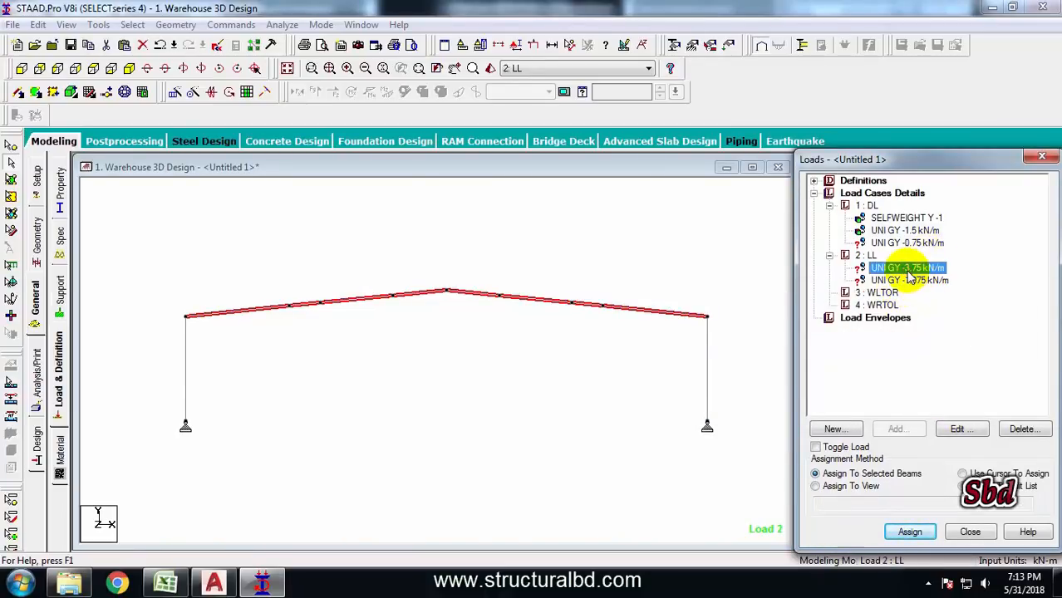
{"action": "left_click", "coordinate": [911, 533]}
{"action": "left_click", "coordinate": [941, 394]}
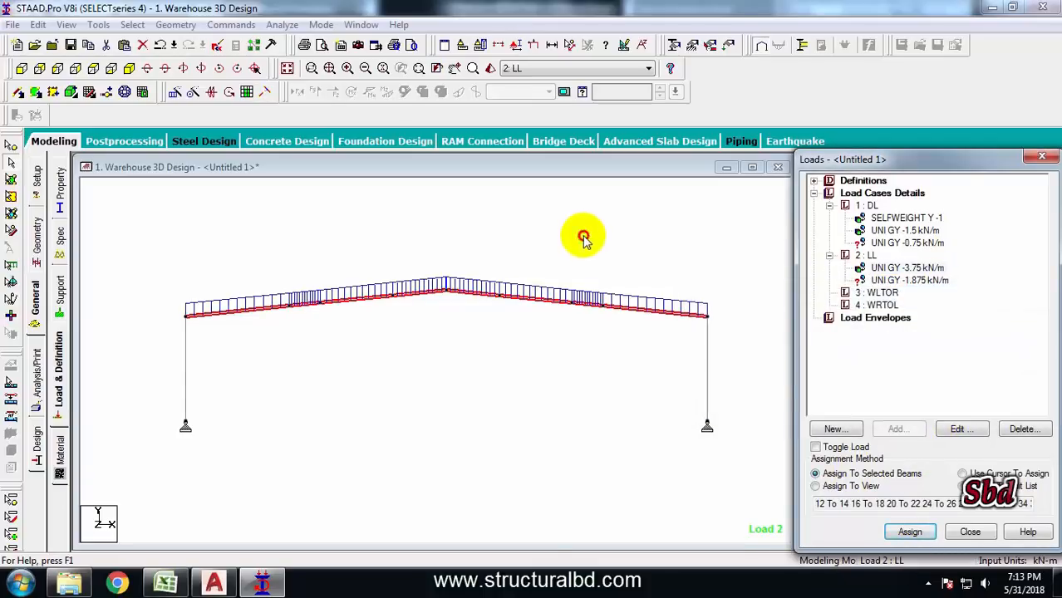
{"action": "left_click", "coordinate": [583, 239]}
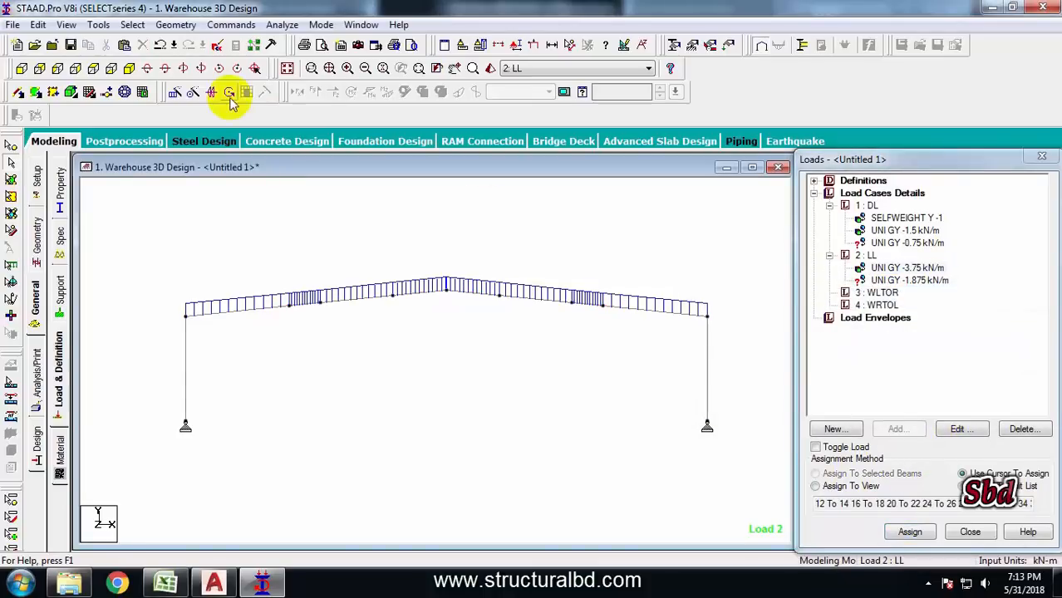
{"action": "left_click", "coordinate": [286, 70]}
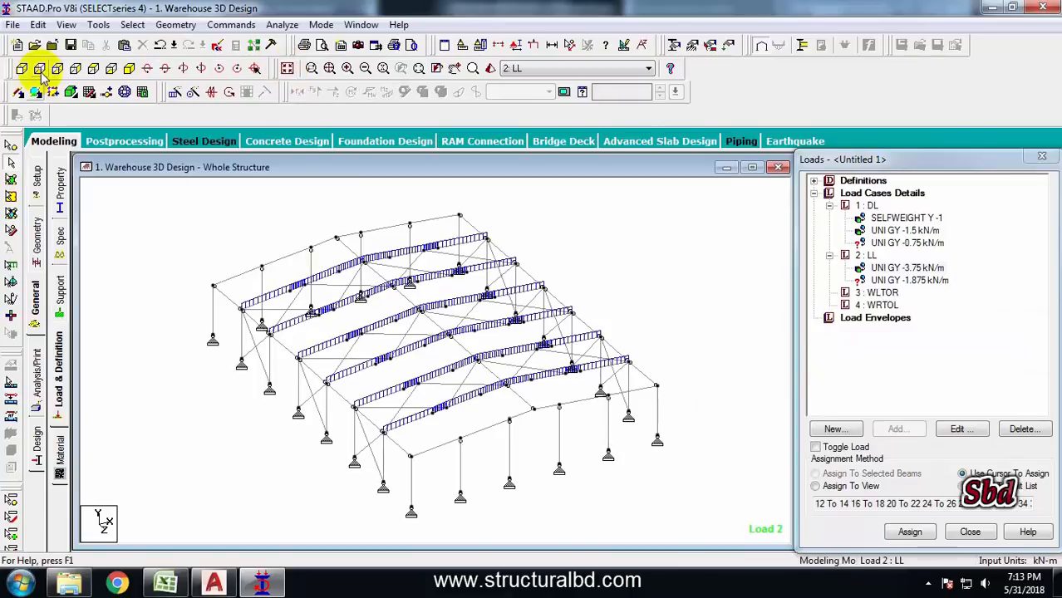
Select the end-frame rafters in plan view and open them in a new view
{"action": "left_click", "coordinate": [93, 68]}
{"action": "left_click_drag", "start_coordinate": [309, 203], "coordinate": [610, 237]}
{"action": "middle_click_drag", "start_coordinate": [391, 513], "coordinate": [386, 475]}
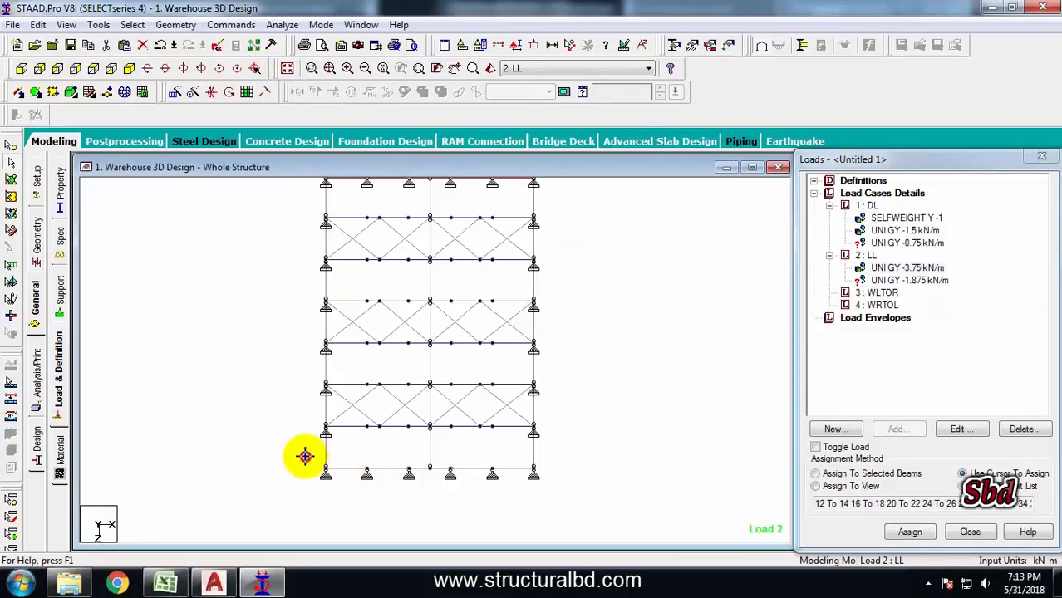
{"action": "left_click_drag", "start_coordinate": [304, 451], "coordinate": [566, 484]}
{"action": "right_click", "coordinate": [595, 353]}
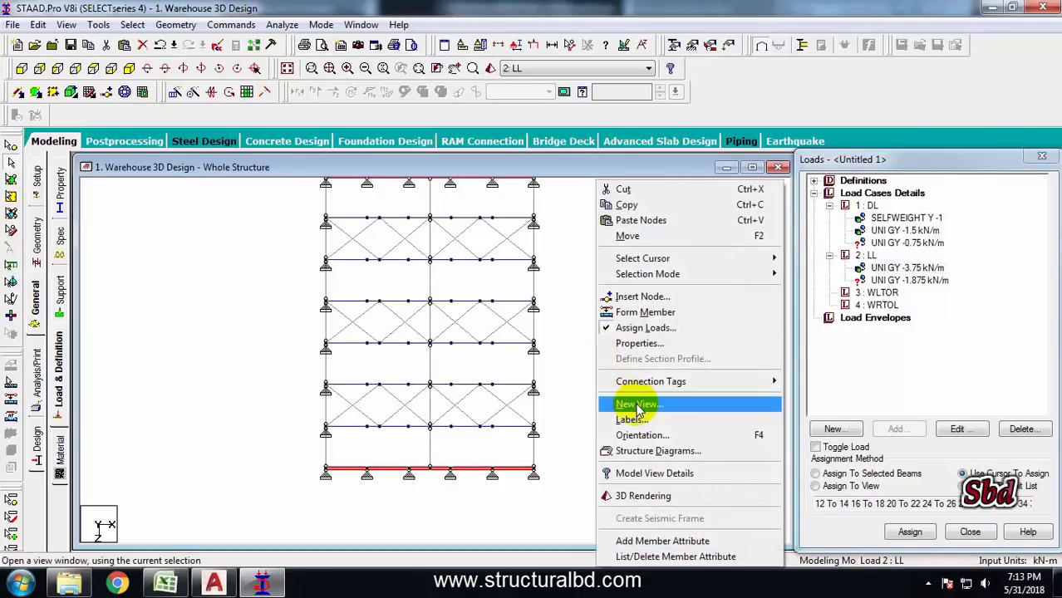
{"action": "left_click", "coordinate": [638, 404]}
{"action": "left_click", "coordinate": [630, 270]}
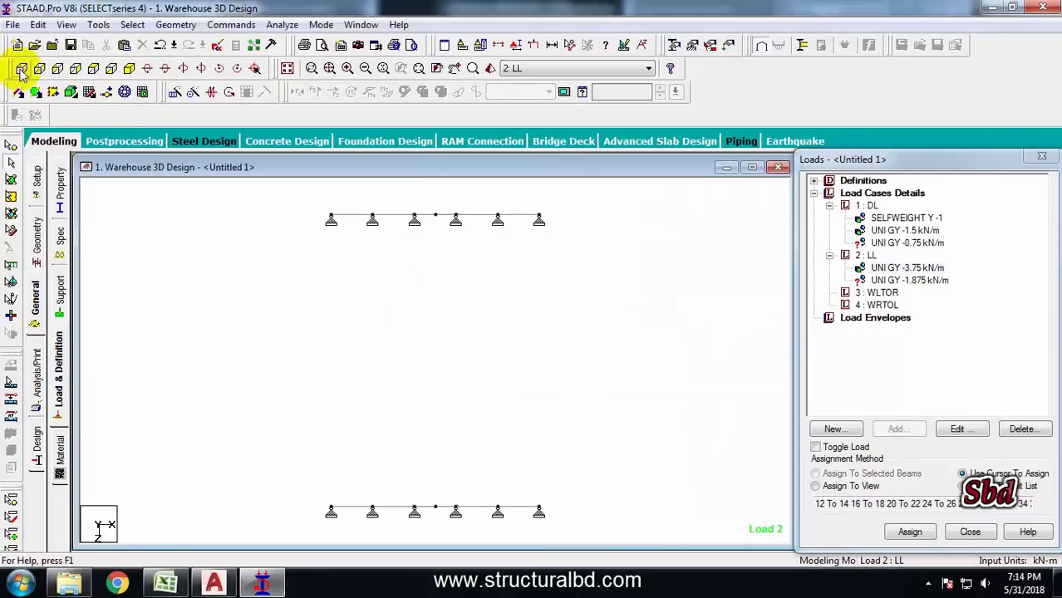
Assign the -0.75 kN/m DL uniform load to all end-frame rafters selected in the new view
{"action": "left_click", "coordinate": [21, 69]}
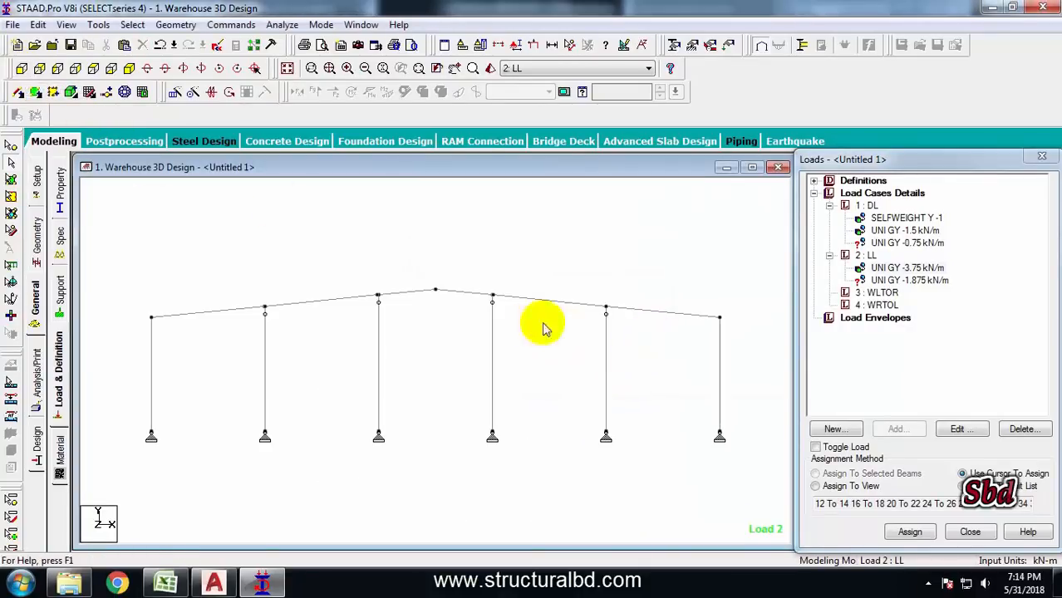
{"action": "left_click", "coordinate": [193, 282]}
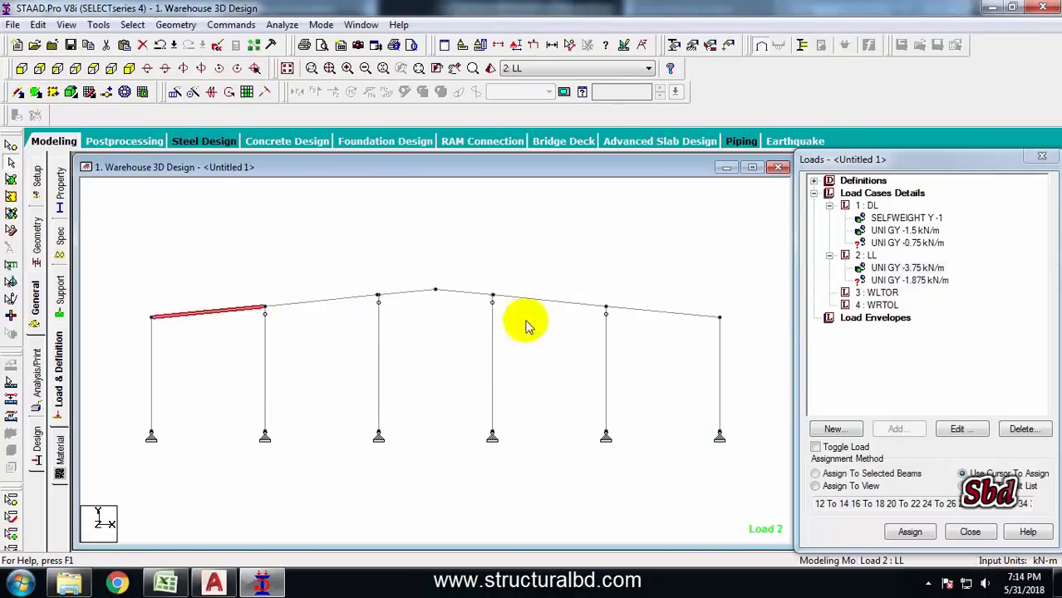
{"action": "left_click", "coordinate": [905, 243]}
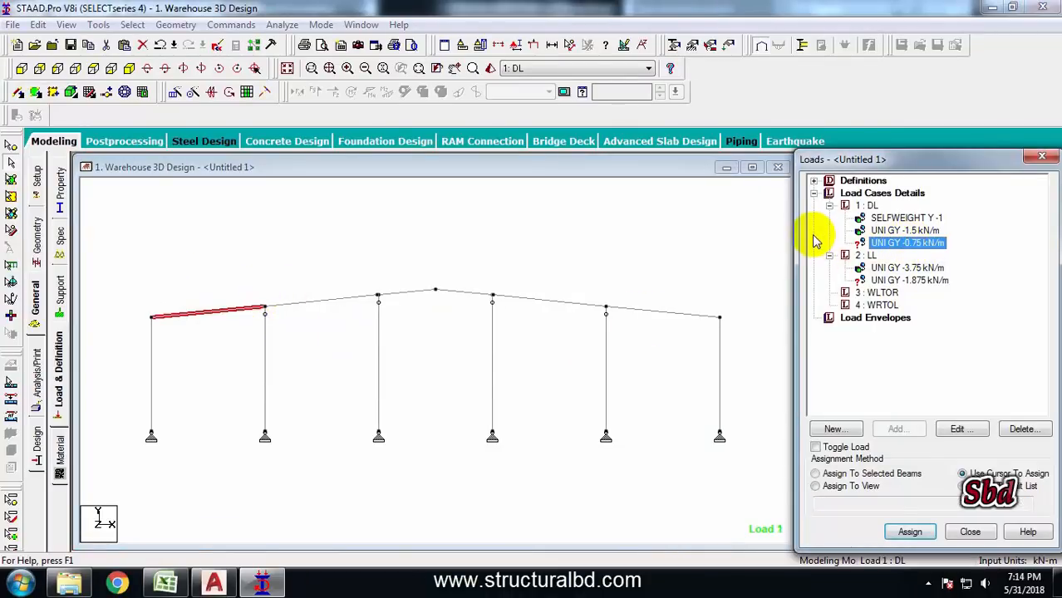
{"action": "left_click_drag", "start_coordinate": [318, 321], "coordinate": [287, 277]}
{"action": "left_click", "coordinate": [415, 293]}
{"action": "left_click", "coordinate": [344, 300]}
{"action": "left_click", "coordinate": [470, 292]}
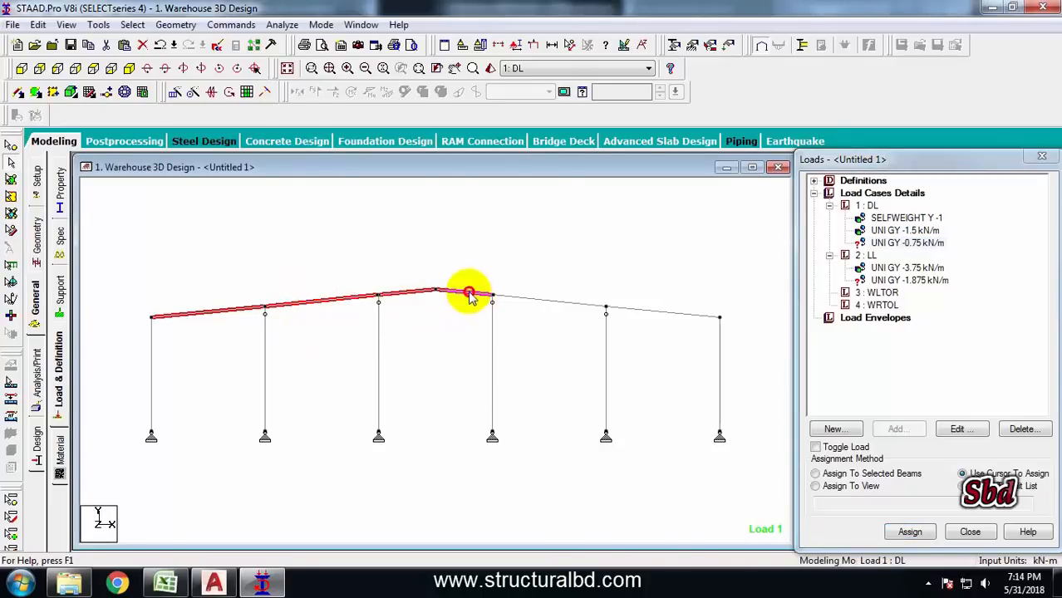
{"action": "left_click", "coordinate": [580, 306]}
{"action": "left_click", "coordinate": [652, 309]}
{"action": "left_click_drag", "start_coordinate": [233, 266], "coordinate": [309, 322]}
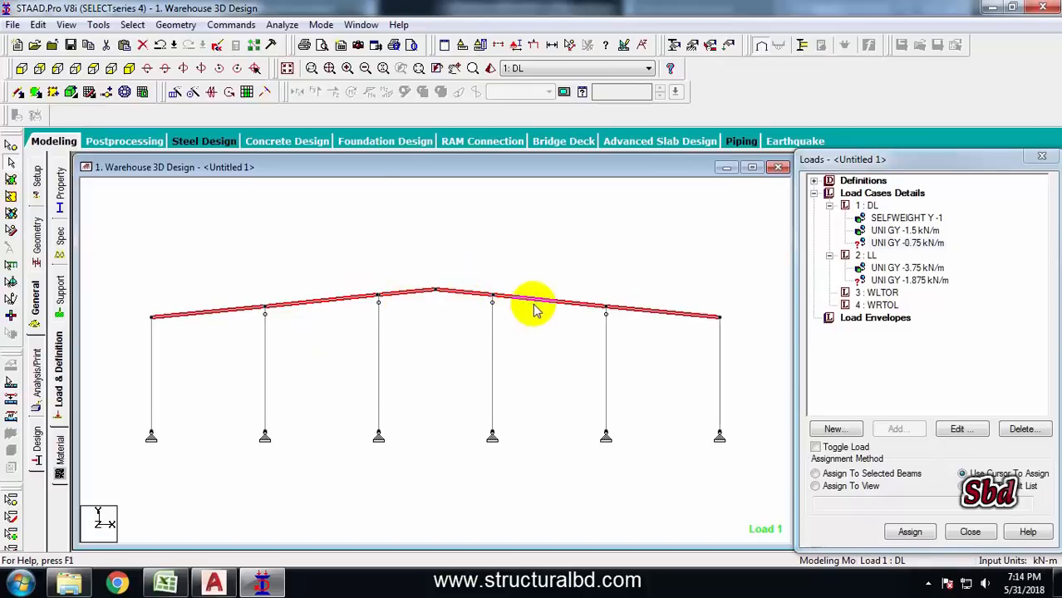
{"action": "left_click_drag", "start_coordinate": [562, 280], "coordinate": [636, 339]}
{"action": "left_click", "coordinate": [816, 474]}
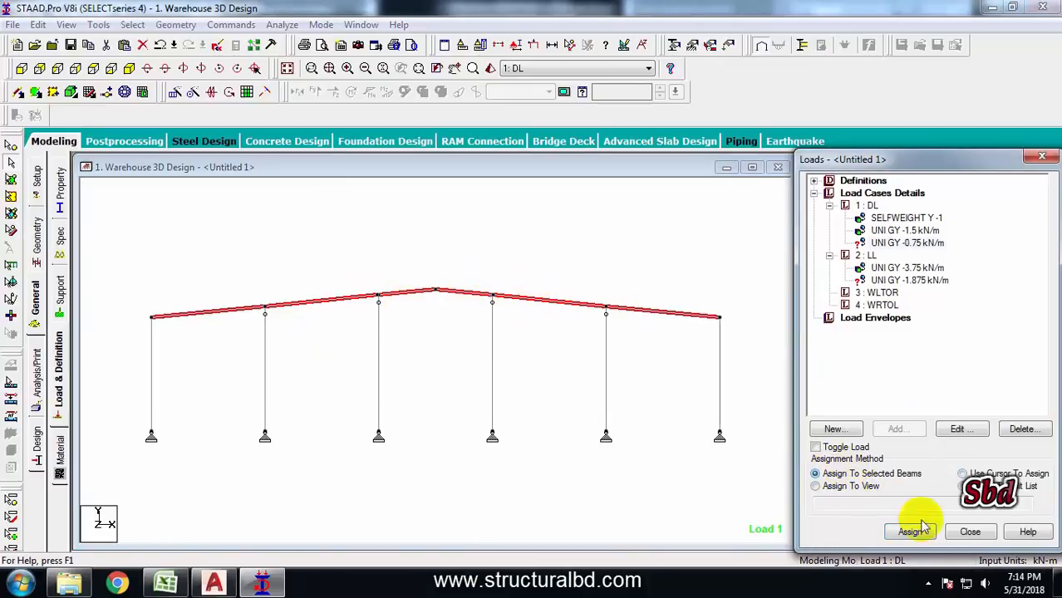
{"action": "left_click", "coordinate": [909, 532]}
{"action": "left_click", "coordinate": [944, 391]}
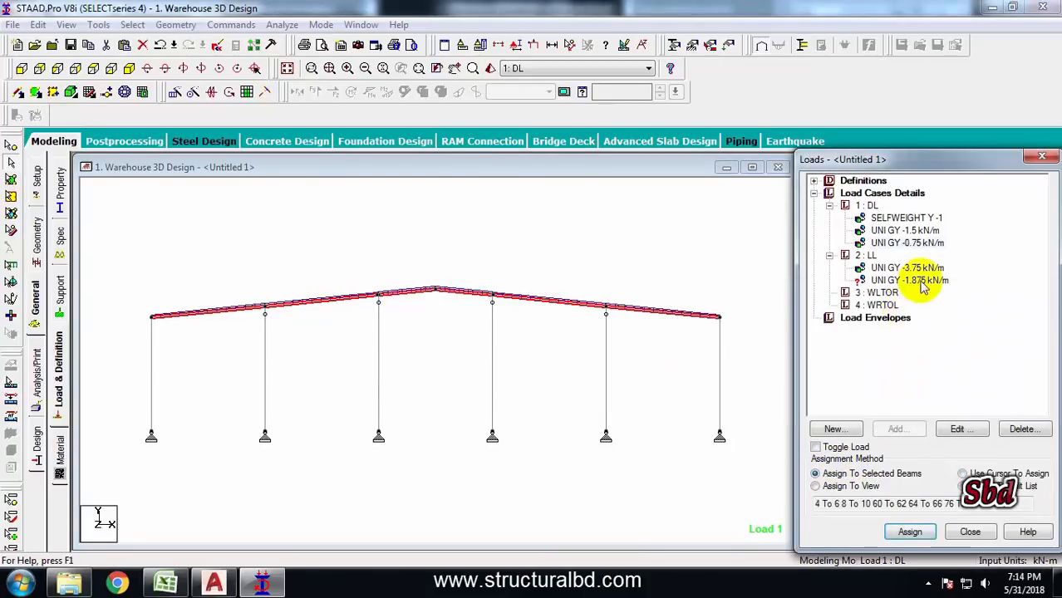
Assign the -1.875 kN/m LL uniform load to the same selected rafters and return to the whole structure
{"action": "left_click", "coordinate": [908, 281]}
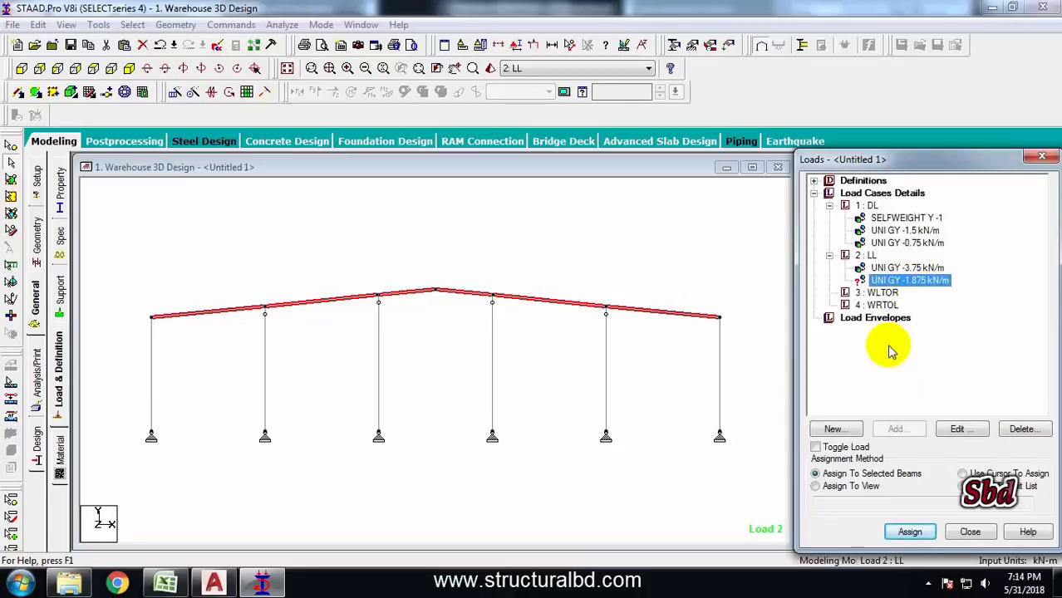
{"action": "left_click", "coordinate": [910, 532]}
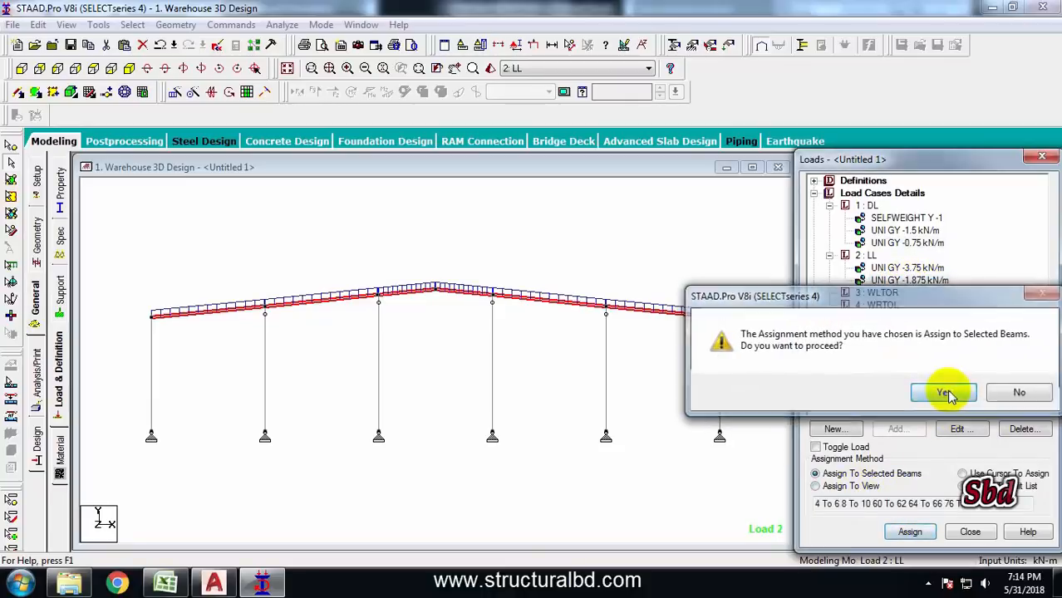
{"action": "left_click", "coordinate": [943, 392]}
{"action": "left_click", "coordinate": [576, 245]}
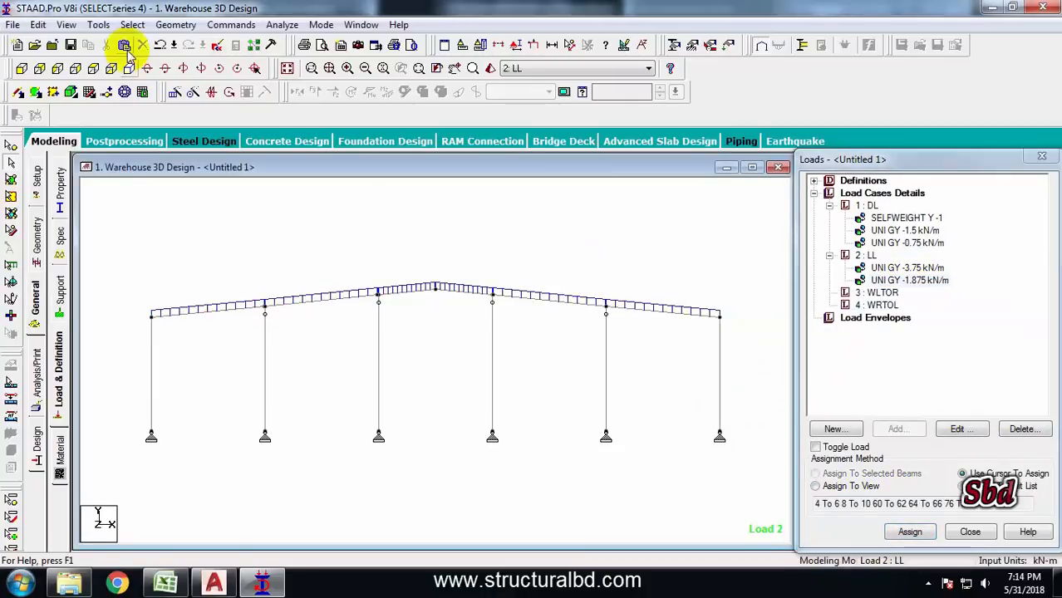
{"action": "left_click", "coordinate": [286, 72]}
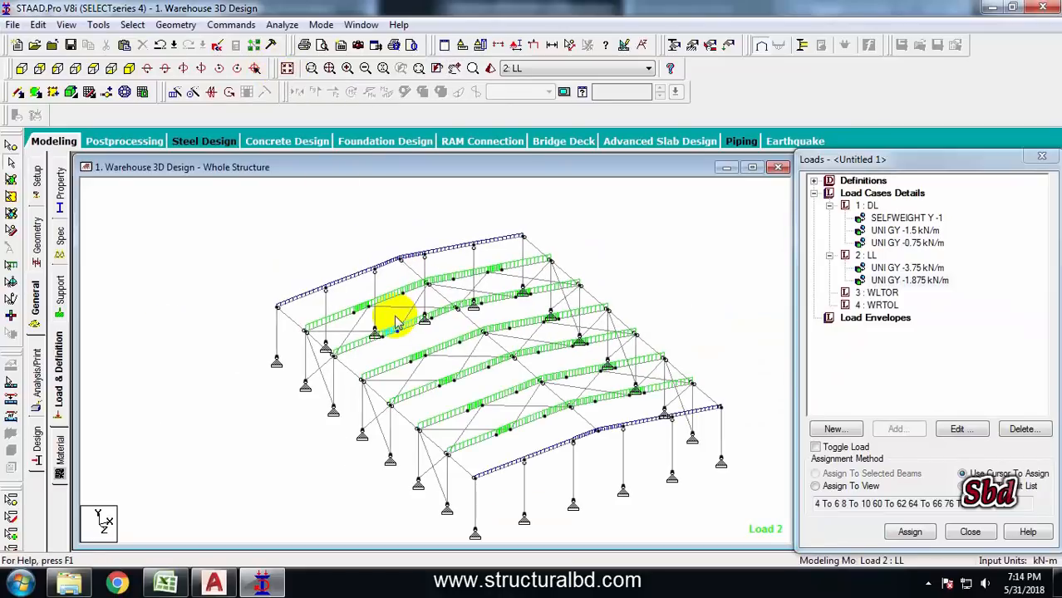
Inspect the assigned rafter loads on the whole structure and select the WLTOR load case
{"action": "scroll", "coordinate": [475, 361], "scroll_direction": "up", "scroll_amount": 2}
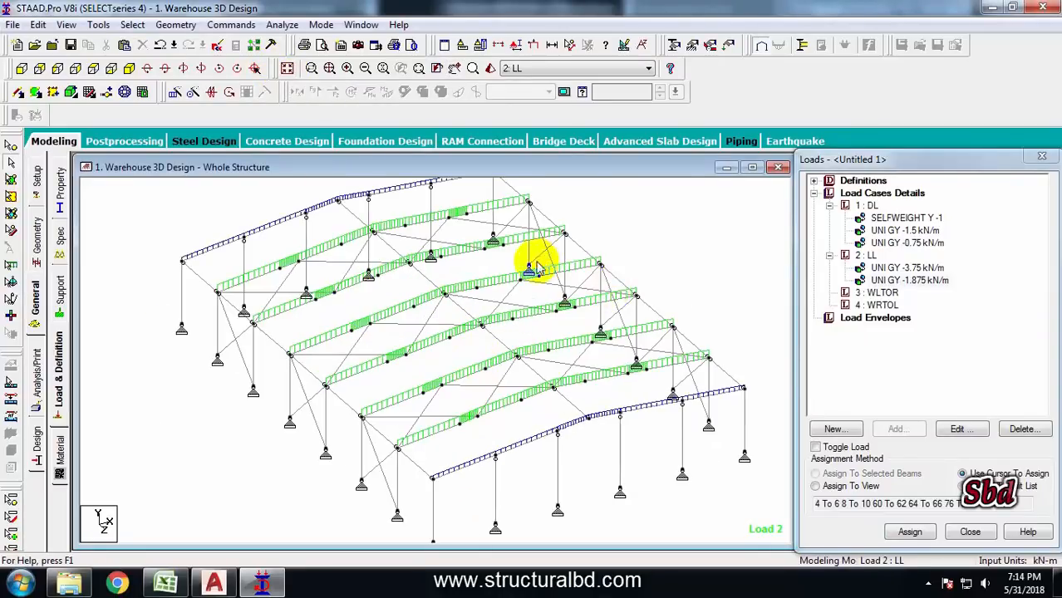
{"action": "scroll", "coordinate": [536, 268], "scroll_direction": "down", "scroll_amount": 2}
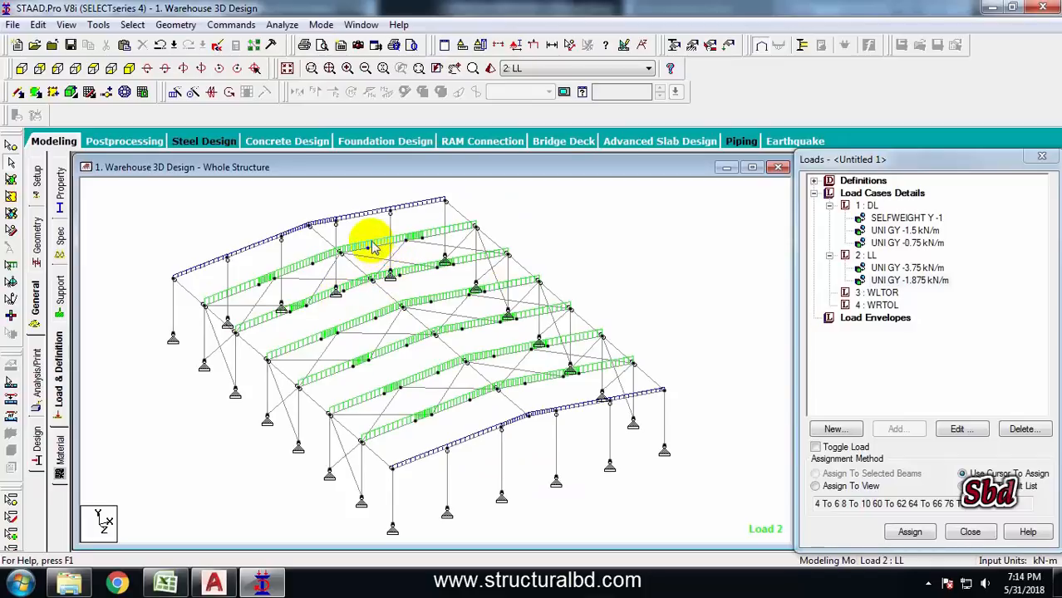
{"action": "scroll", "coordinate": [373, 248], "scroll_direction": "down", "scroll_amount": 1}
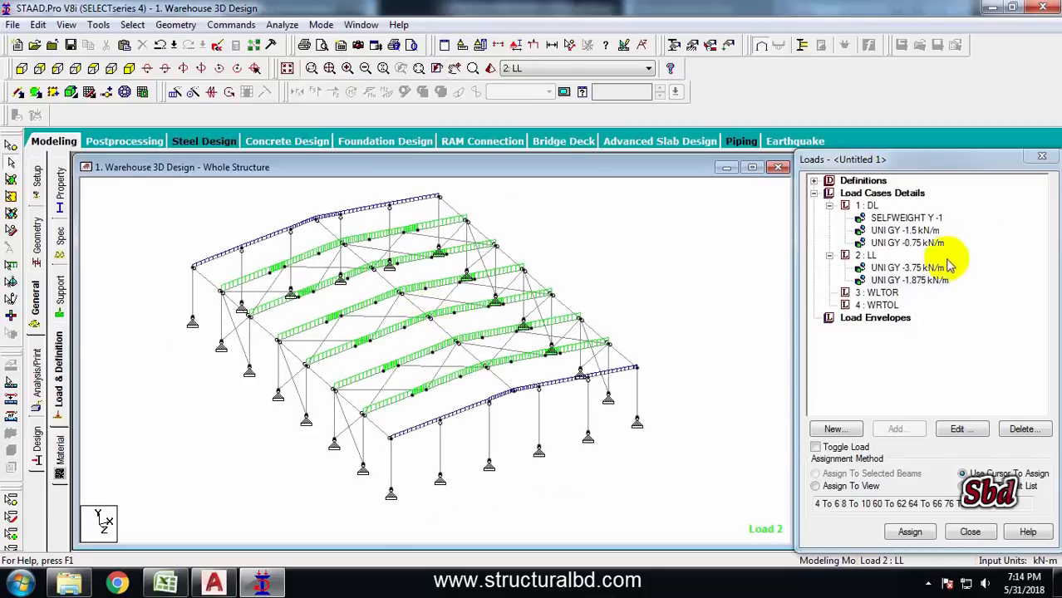
{"action": "left_click", "coordinate": [868, 292]}
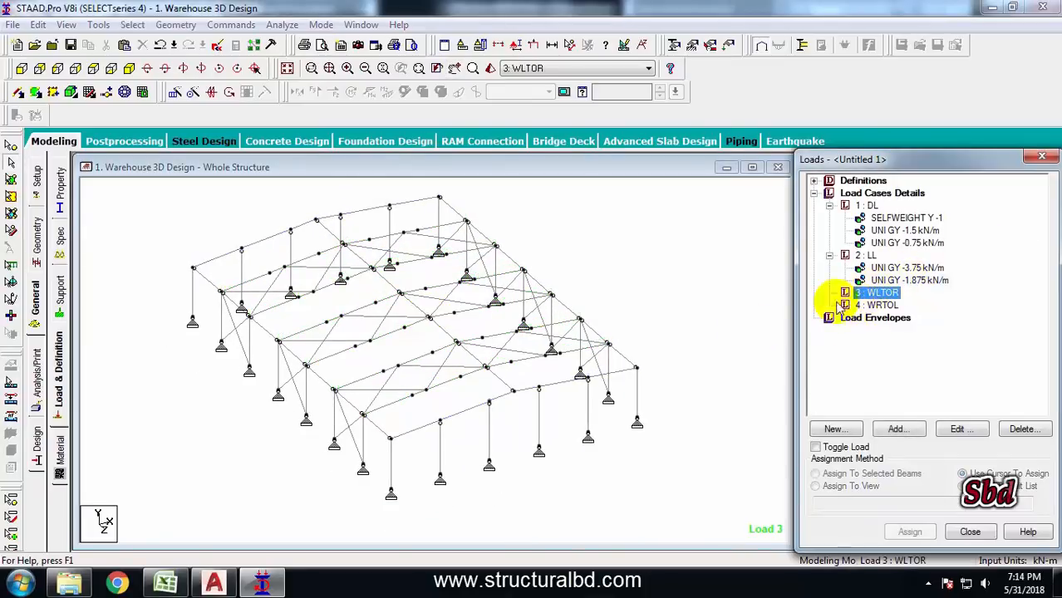
Switch to the Excel wind load workbook and examine the pressure formulas in cells G32 to G36
{"action": "left_click", "coordinate": [166, 581]}
{"action": "scroll", "coordinate": [474, 332], "scroll_direction": "down", "scroll_amount": 2}
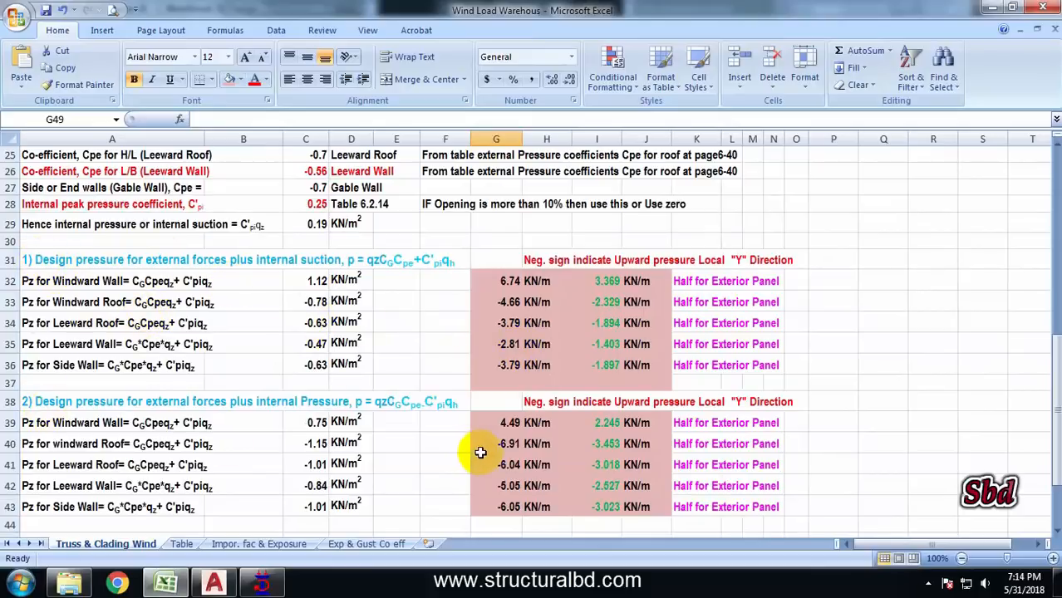
{"action": "scroll", "coordinate": [573, 299], "scroll_direction": "up", "scroll_amount": 1}
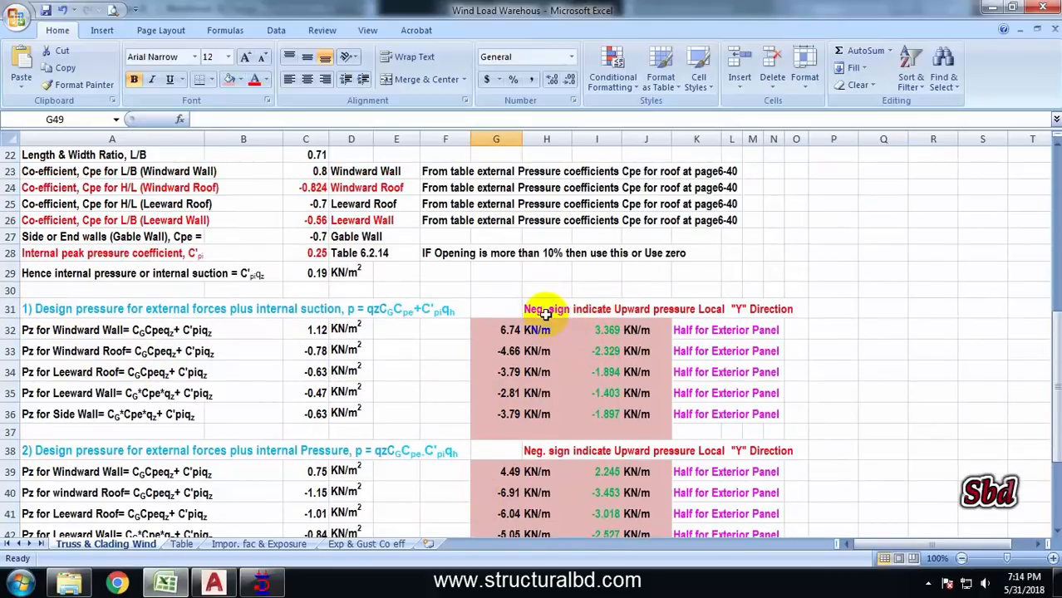
{"action": "left_click_drag", "start_coordinate": [498, 329], "coordinate": [620, 407]}
{"action": "left_click", "coordinate": [971, 331]}
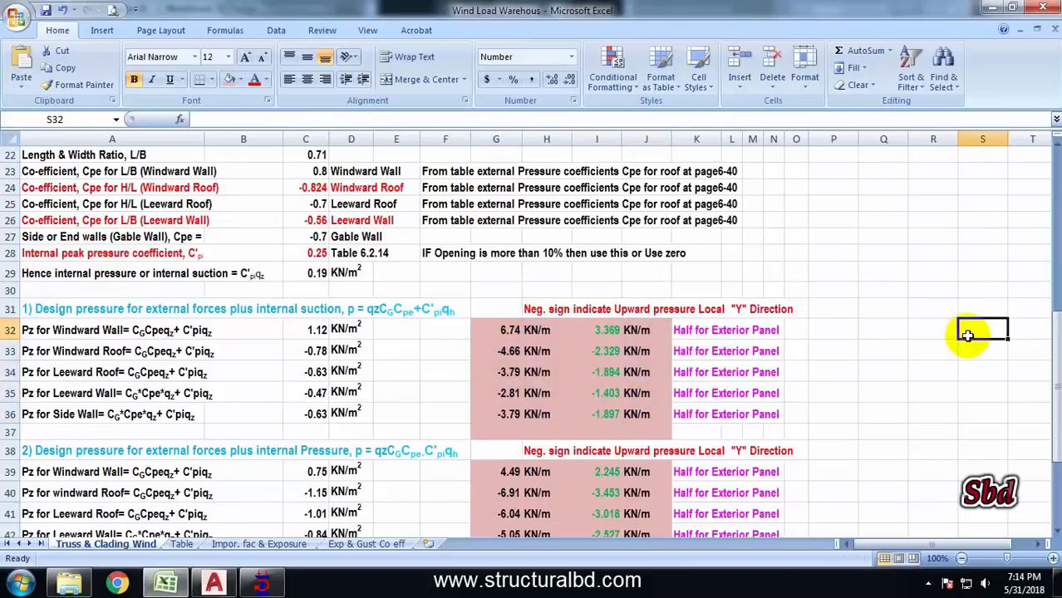
{"action": "left_click", "coordinate": [502, 329]}
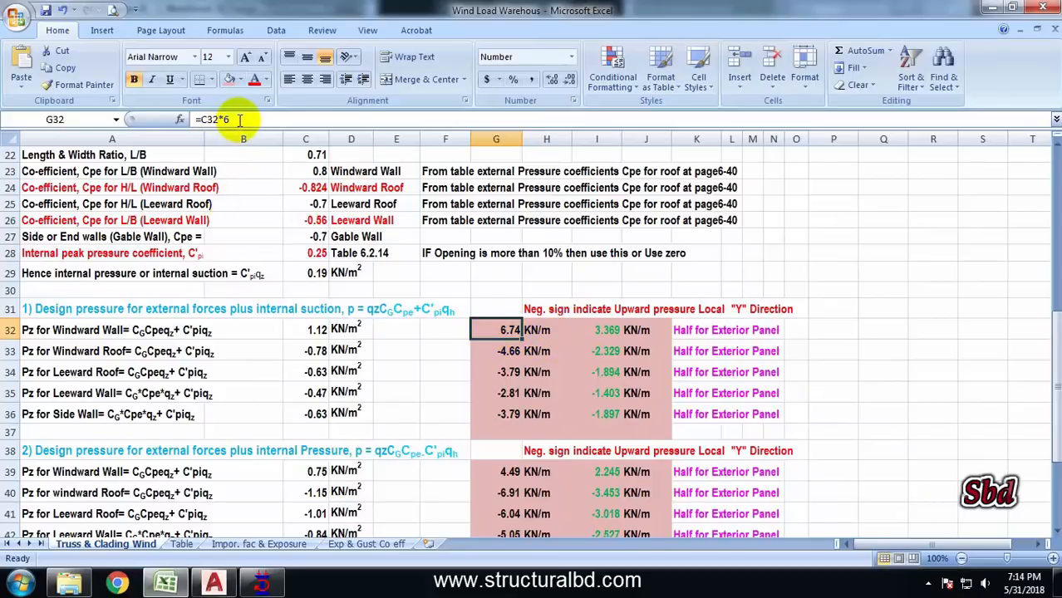
{"action": "left_click_drag", "start_coordinate": [237, 119], "coordinate": [226, 119]}
{"action": "key", "text": "Return"}
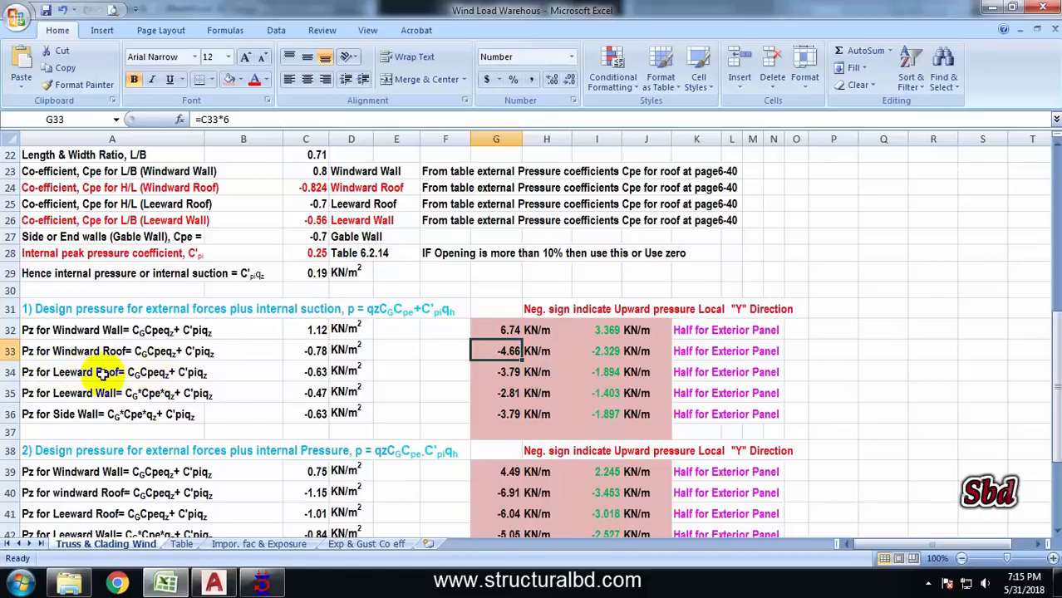
{"action": "left_click", "coordinate": [507, 371]}
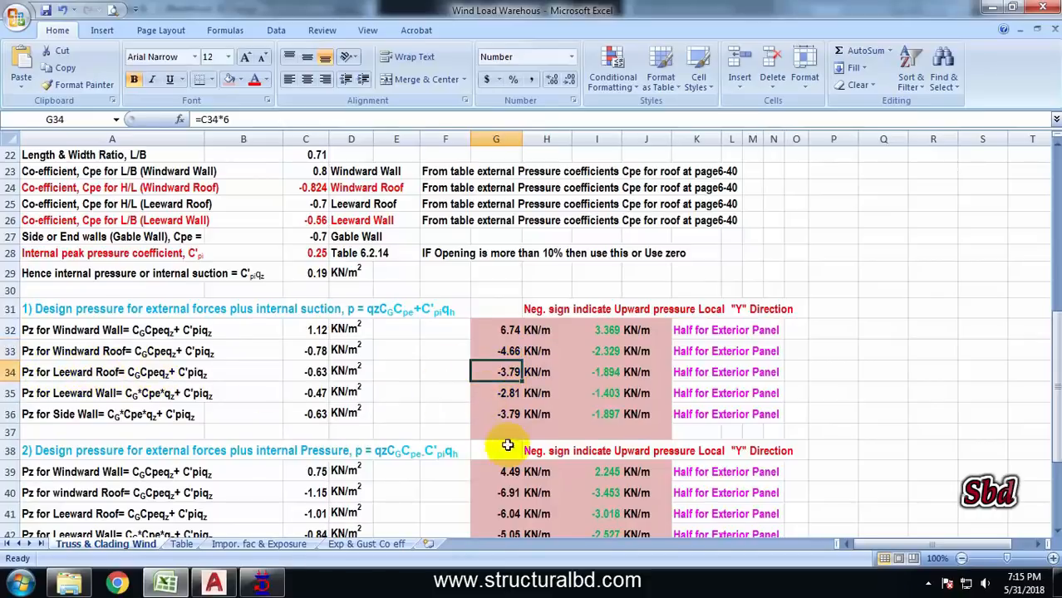
{"action": "left_click", "coordinate": [505, 394]}
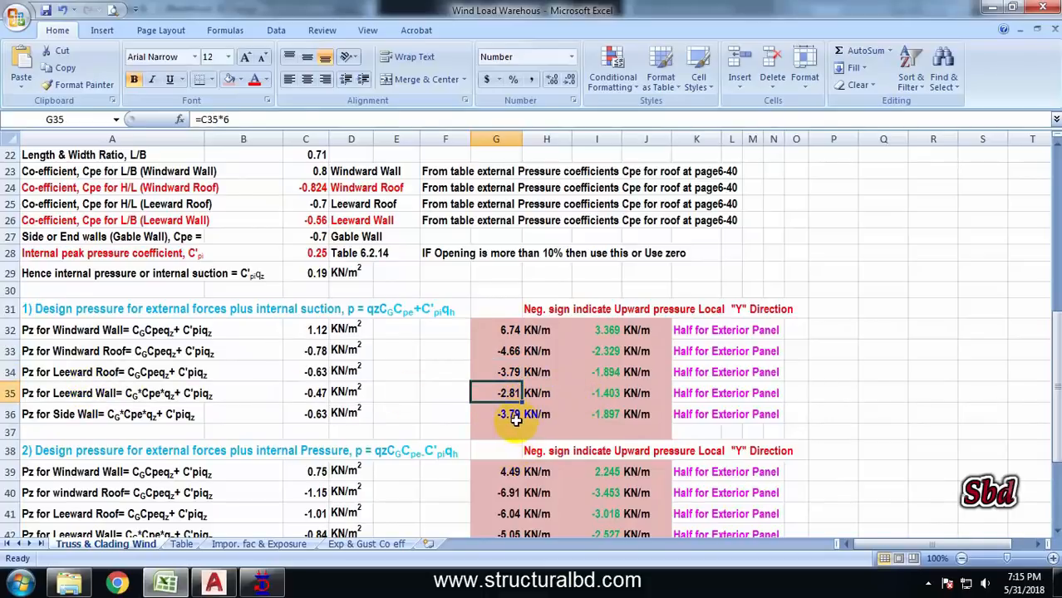
{"action": "left_click", "coordinate": [506, 419]}
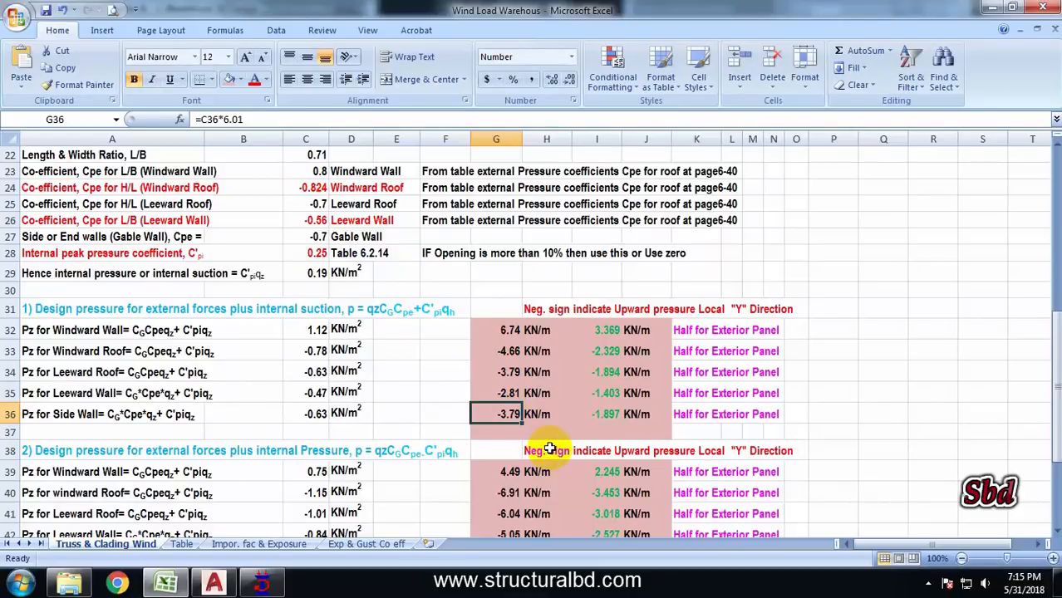
Edit the side wall pressure formula in G36 to =C36*6
{"action": "left_click", "coordinate": [259, 119]}
{"action": "key", "text": "BackSpace"}
{"action": "key", "text": "BackSpace"}
{"action": "key", "text": "BackSpace"}
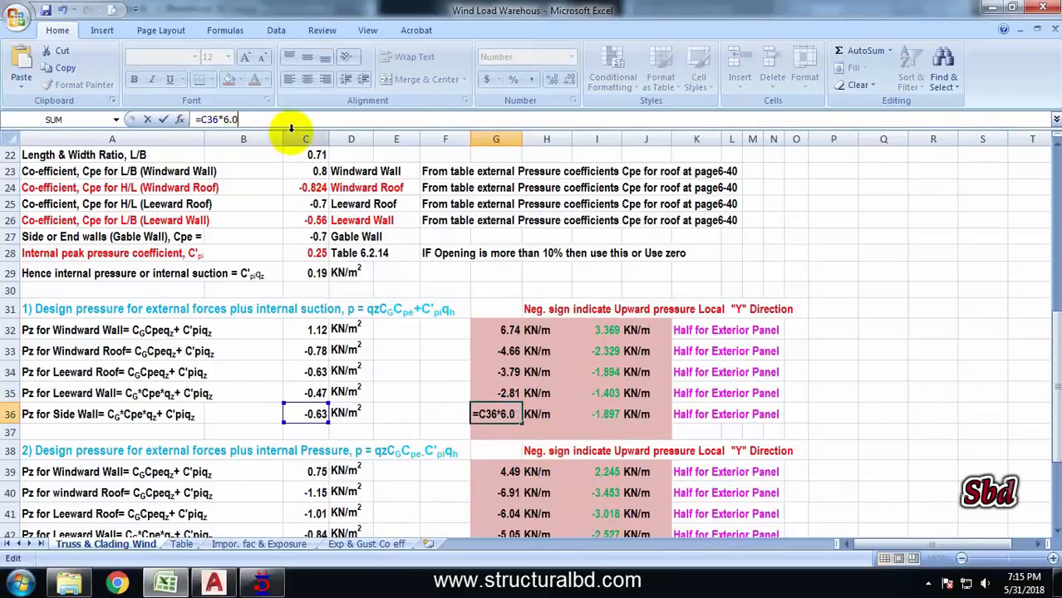
{"action": "key", "text": "Return"}
Trim the last digit from the side wall pressure formula in cell G43
{"action": "scroll", "coordinate": [501, 342], "scroll_direction": "down", "scroll_amount": 3}
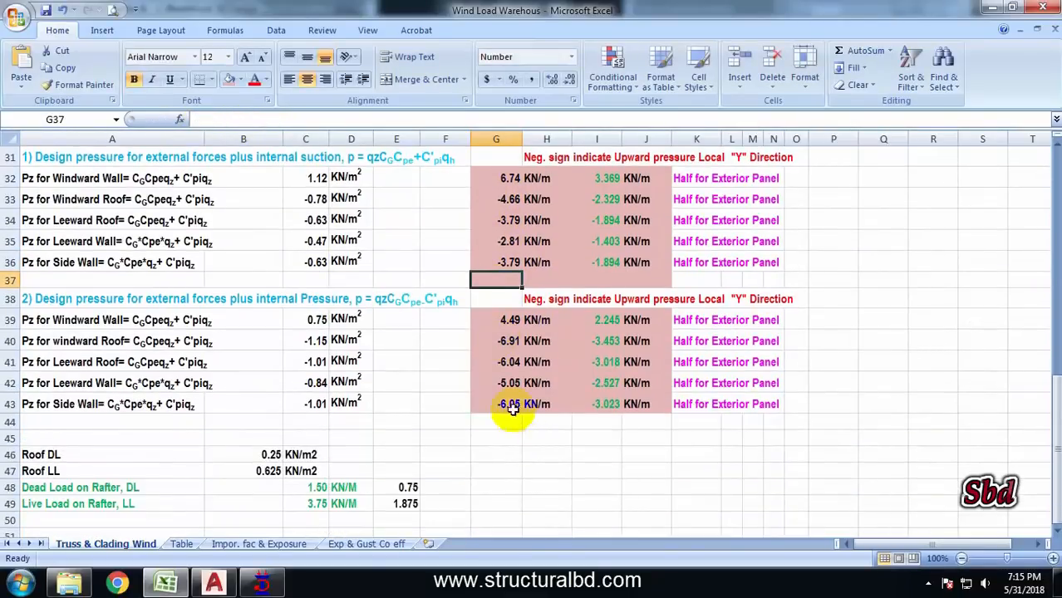
{"action": "left_click", "coordinate": [508, 403]}
{"action": "left_click", "coordinate": [266, 119]}
{"action": "key", "text": "BackSpace"}
{"action": "key", "text": "Return"}
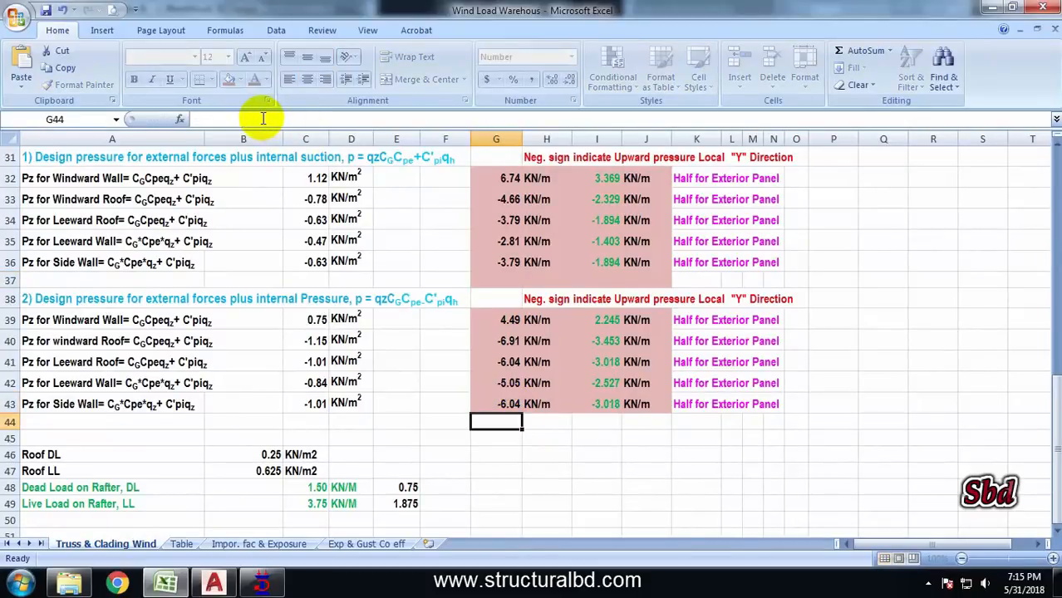
Examine the half-panel wind loads in cells I32 to I36
{"action": "scroll", "coordinate": [570, 357], "scroll_direction": "up", "scroll_amount": 3}
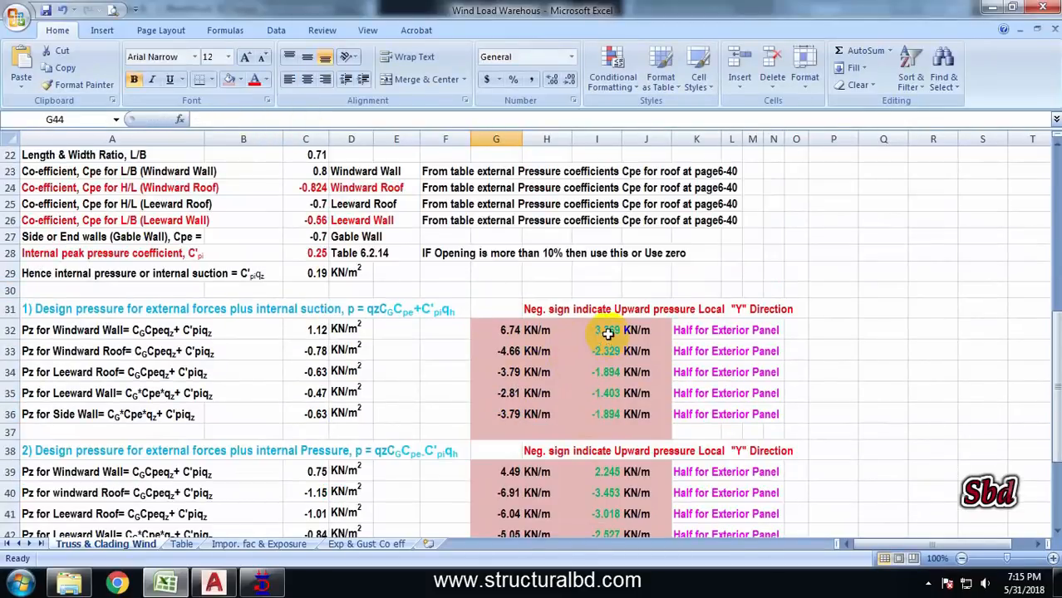
{"action": "left_click_drag", "start_coordinate": [608, 332], "coordinate": [610, 408]}
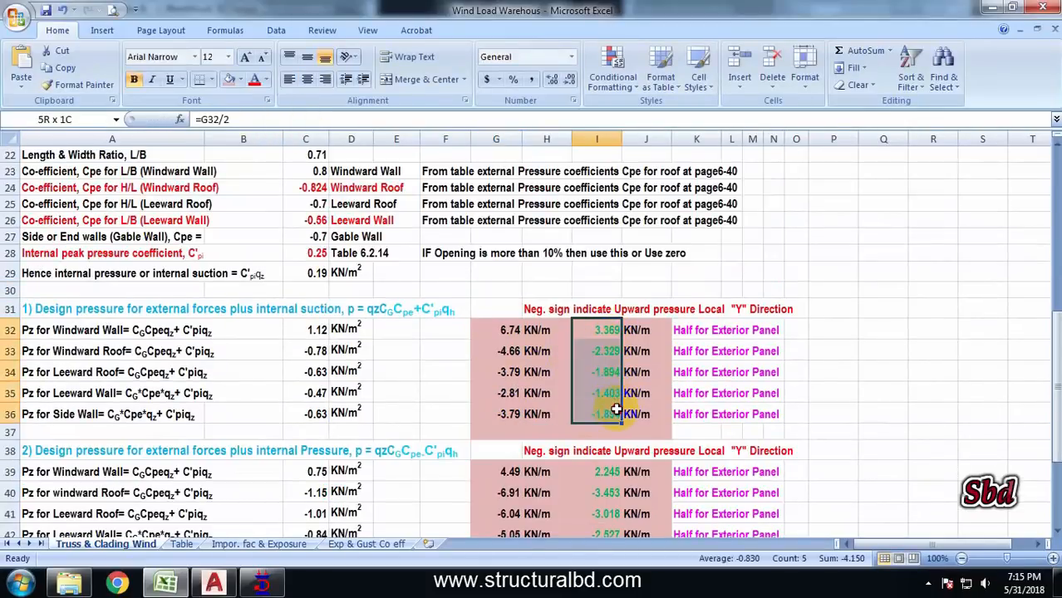
{"action": "left_click", "coordinate": [698, 329]}
{"action": "left_click", "coordinate": [795, 330]}
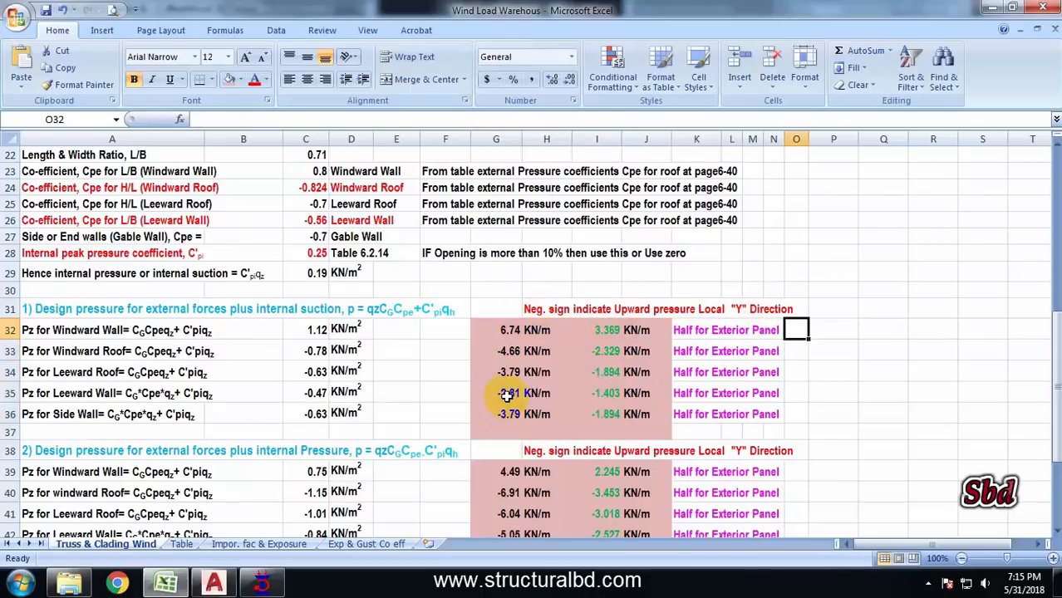
Return to STAAD.Pro, accept the auto save, and select the WLTOR load case
{"action": "left_click", "coordinate": [262, 584]}
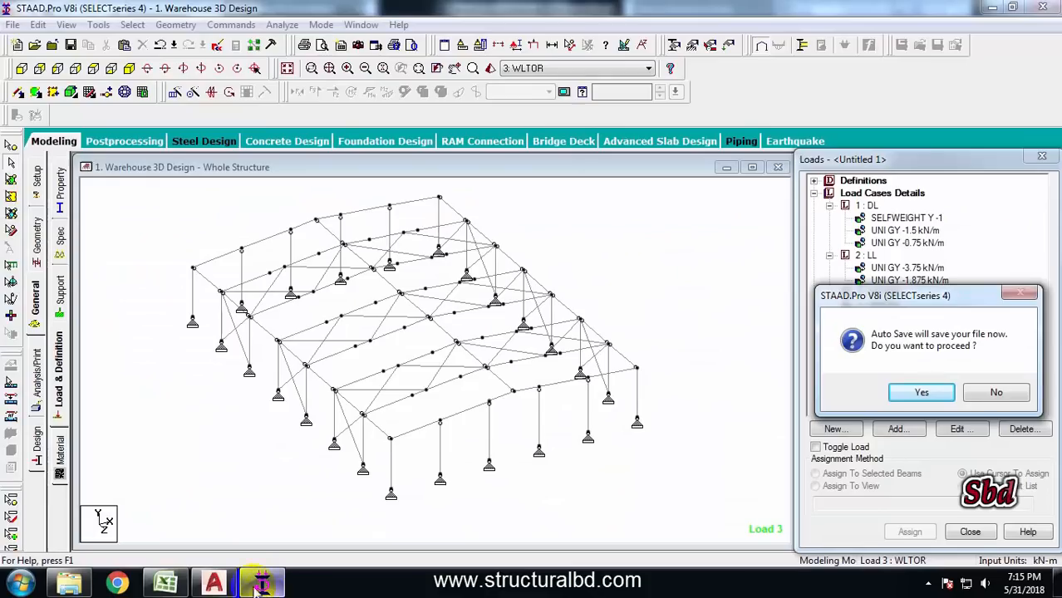
{"action": "left_click", "coordinate": [863, 394]}
{"action": "left_click", "coordinate": [435, 311]}
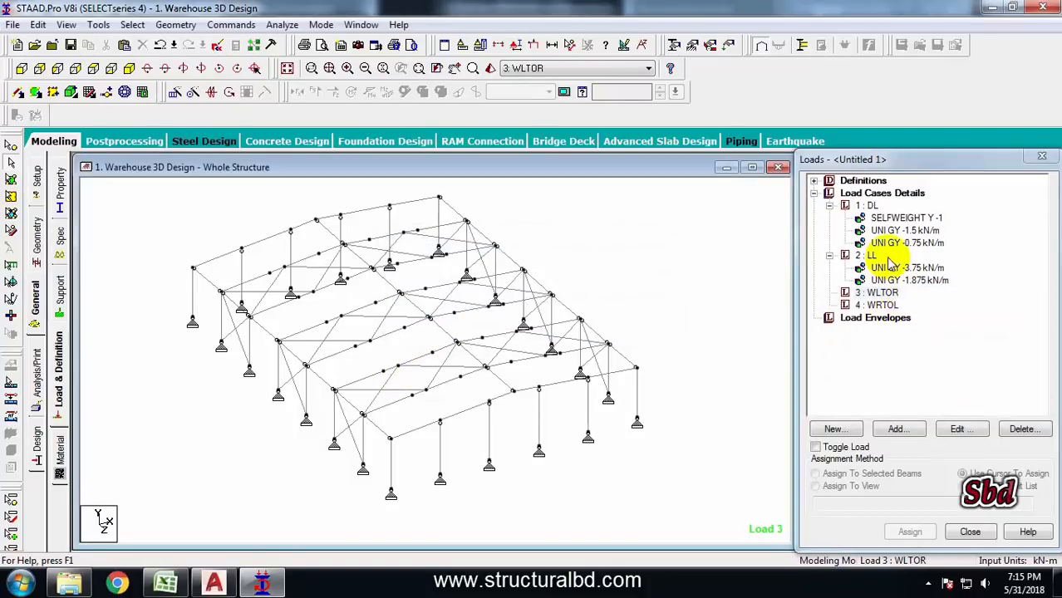
{"action": "left_click", "coordinate": [878, 295]}
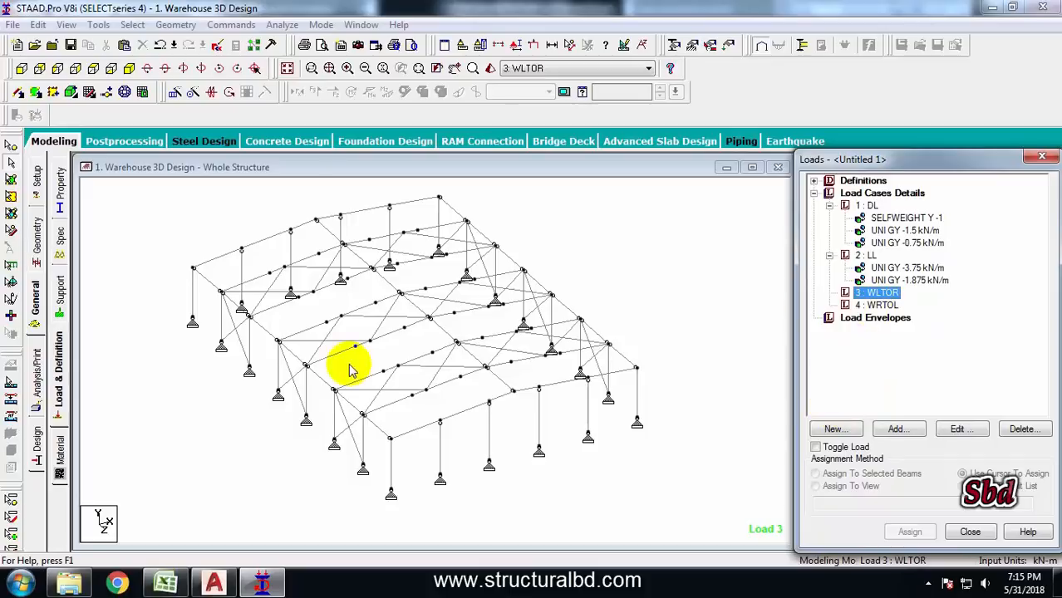
Inspect the column and rafter members of an end frame in the model and keep the WLTOR load case selected
{"action": "left_click", "coordinate": [280, 378]}
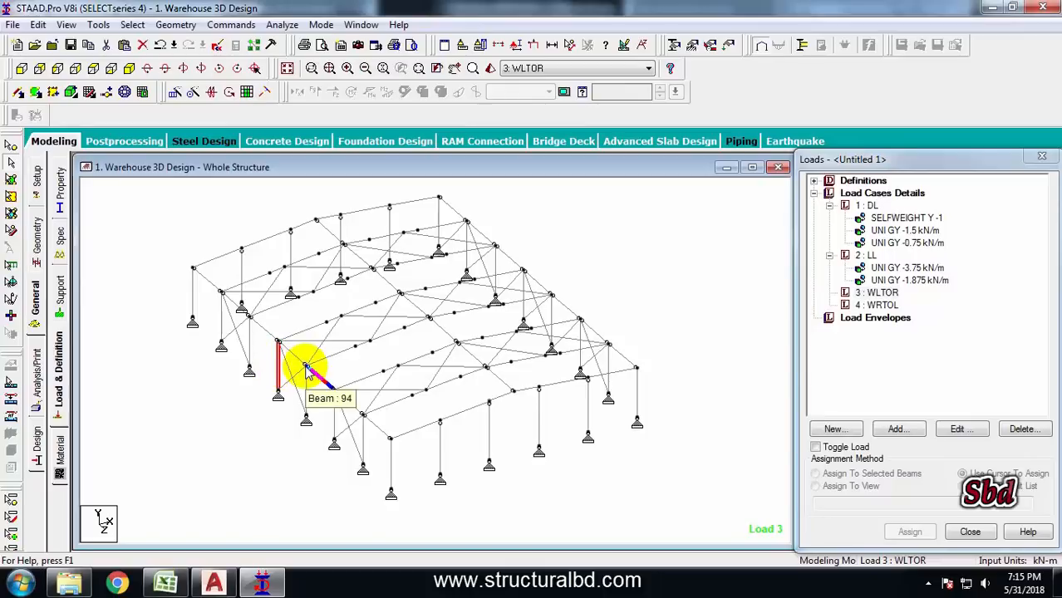
{"action": "left_click", "coordinate": [312, 334]}
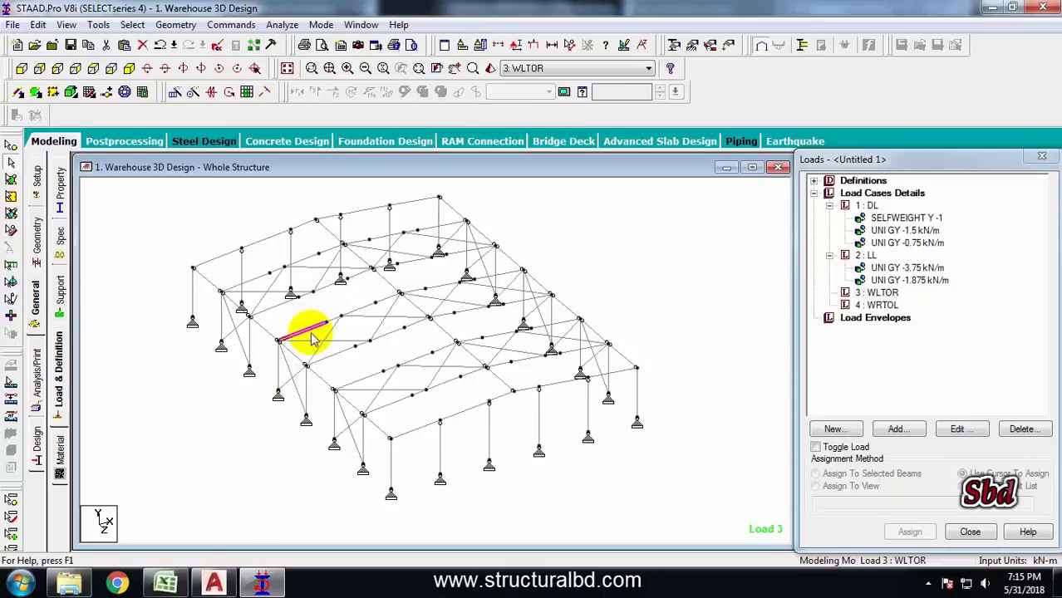
{"action": "left_click", "coordinate": [440, 285]}
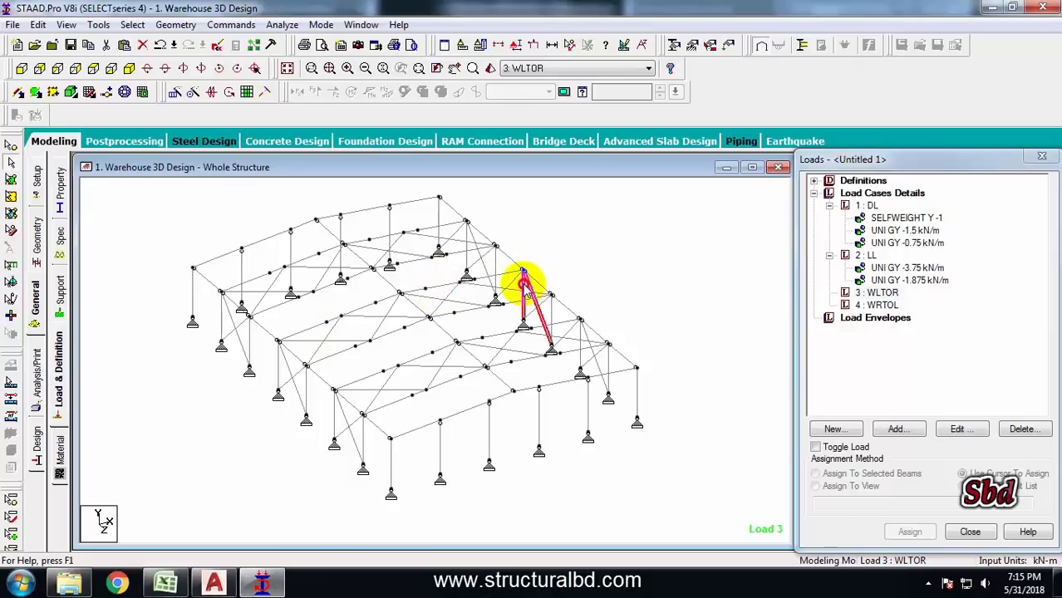
{"action": "left_click", "coordinate": [633, 284]}
{"action": "left_click", "coordinate": [877, 293]}
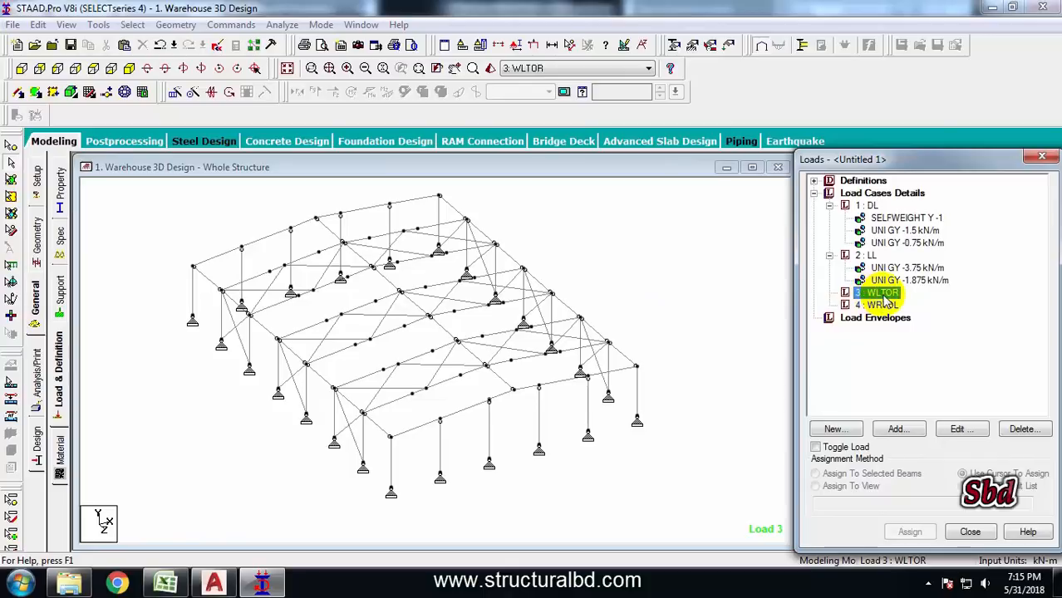
Add a uniform member force of 6.74 kN/m in the GX direction to the WLTOR load case
{"action": "left_click", "coordinate": [896, 429]}
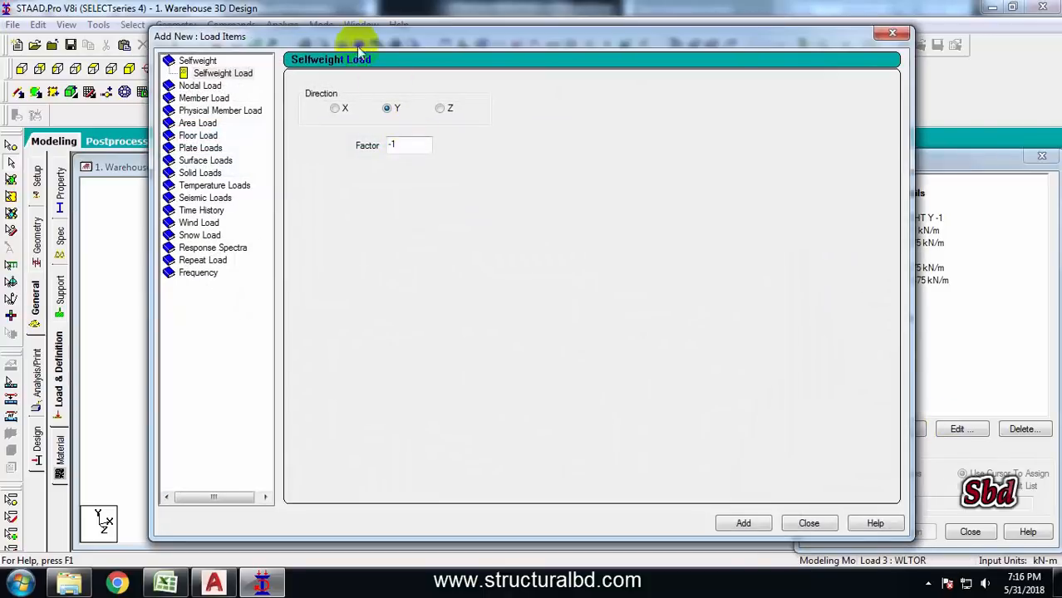
{"action": "left_click_drag", "start_coordinate": [361, 37], "coordinate": [769, 111]}
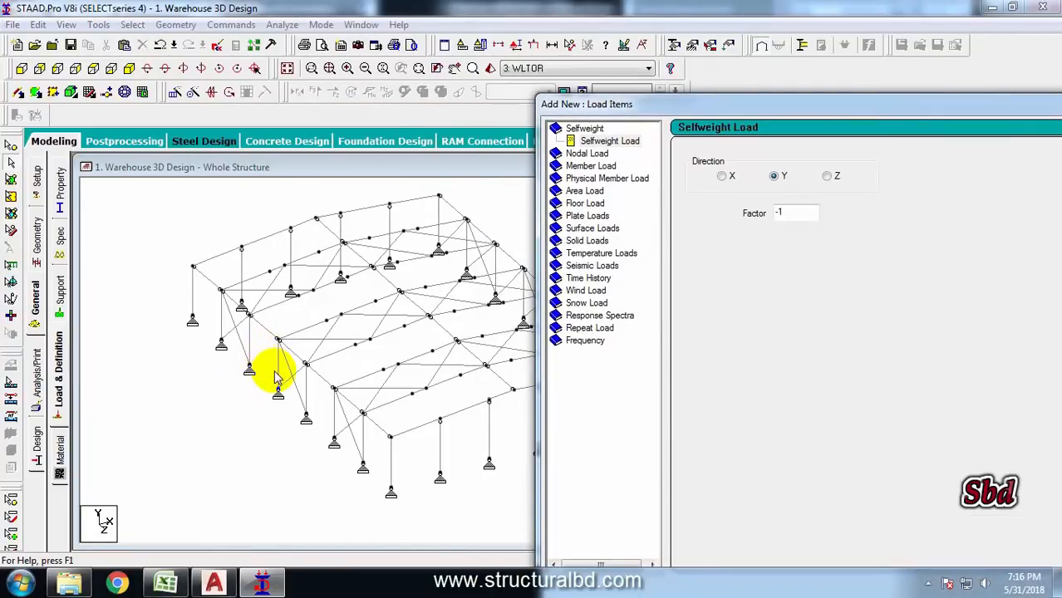
{"action": "left_click", "coordinate": [586, 166]}
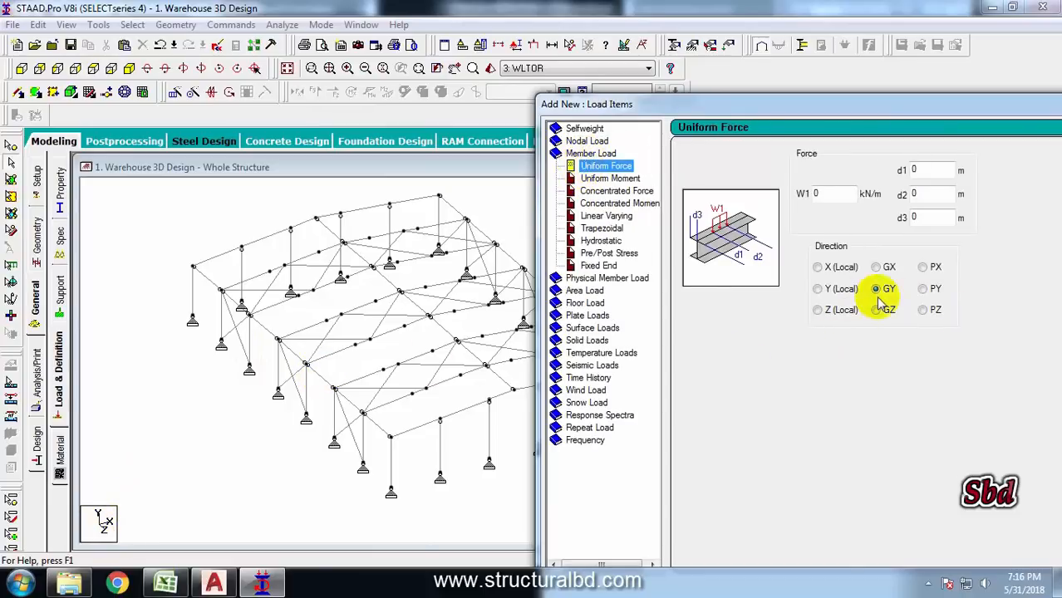
{"action": "left_click", "coordinate": [876, 266]}
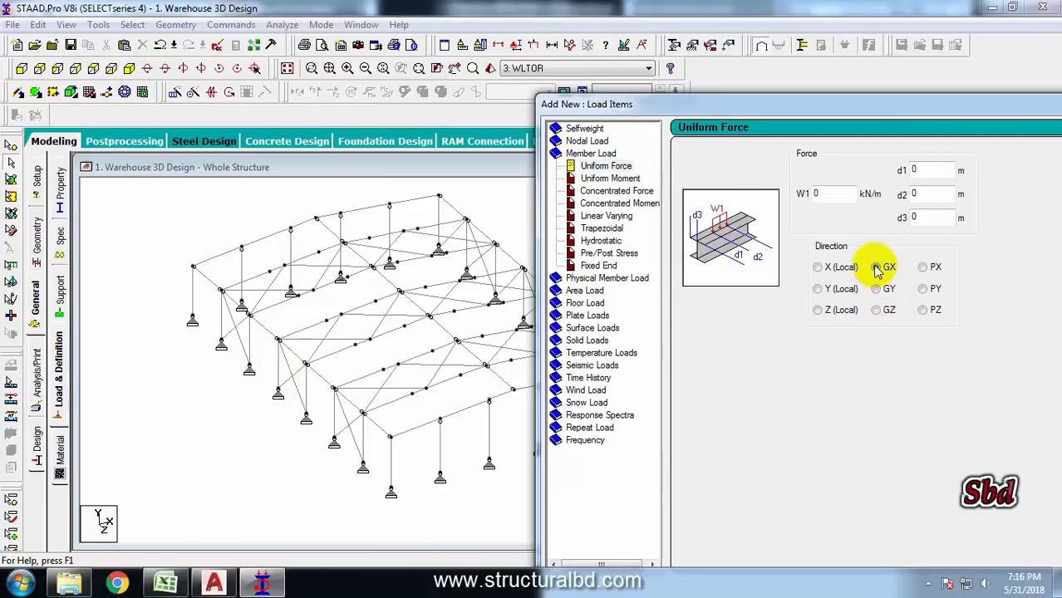
{"action": "double_click", "coordinate": [831, 193]}
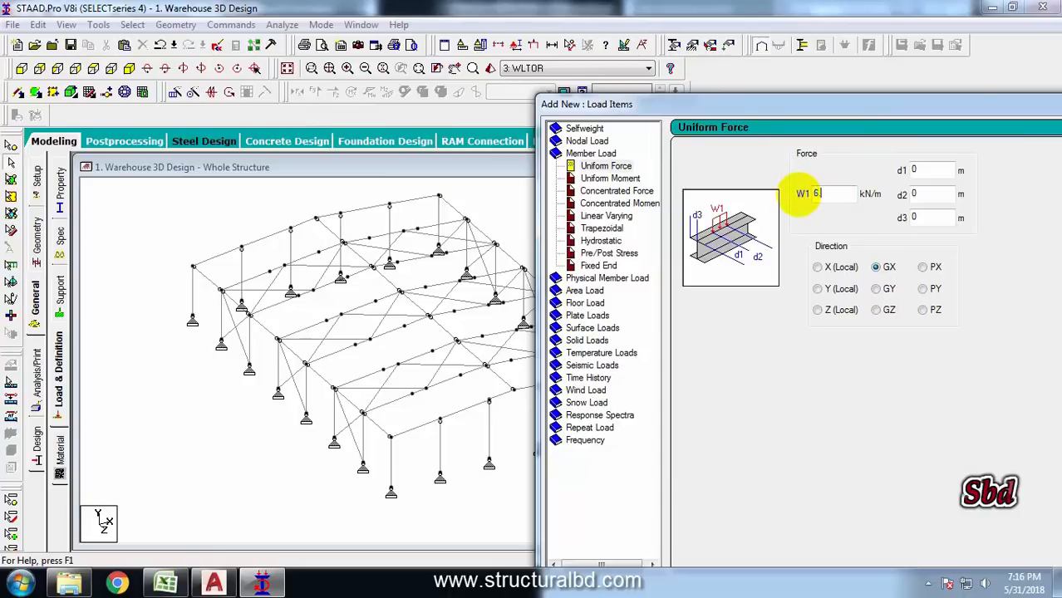
{"action": "left_click_drag", "start_coordinate": [812, 103], "coordinate": [629, 69]}
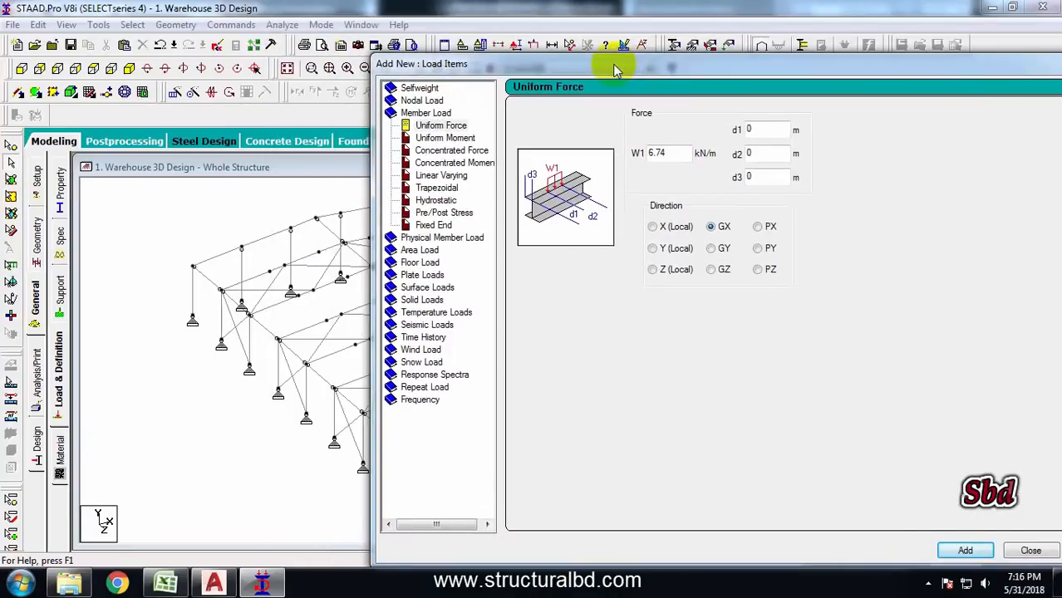
Add uniform member forces of 4.66 kN/m and 3.79 kN/m in the local Y direction
{"action": "left_click_drag", "start_coordinate": [677, 154], "coordinate": [599, 148]}
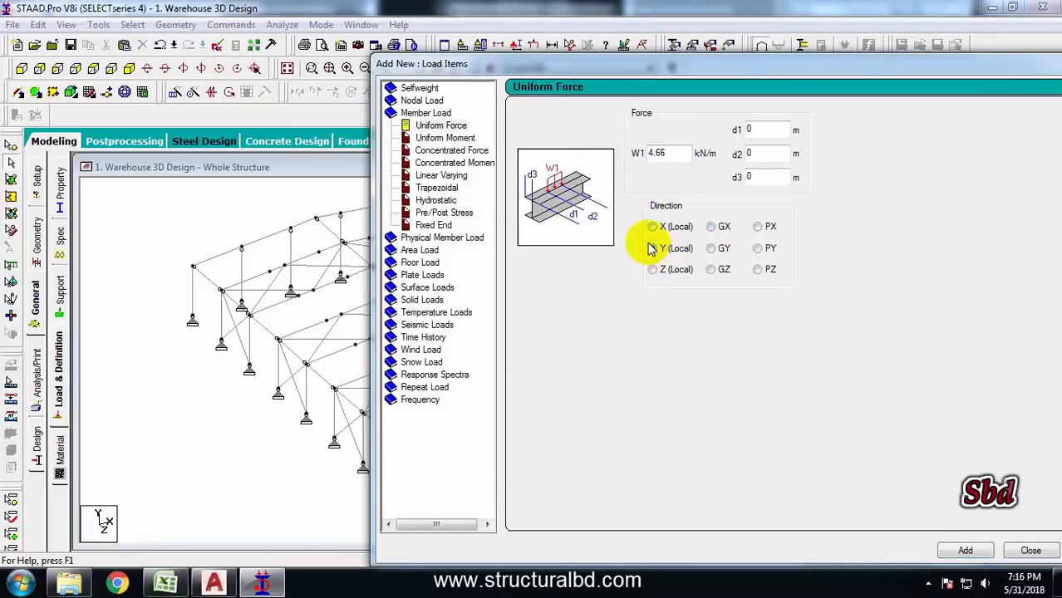
{"action": "left_click", "coordinate": [966, 550]}
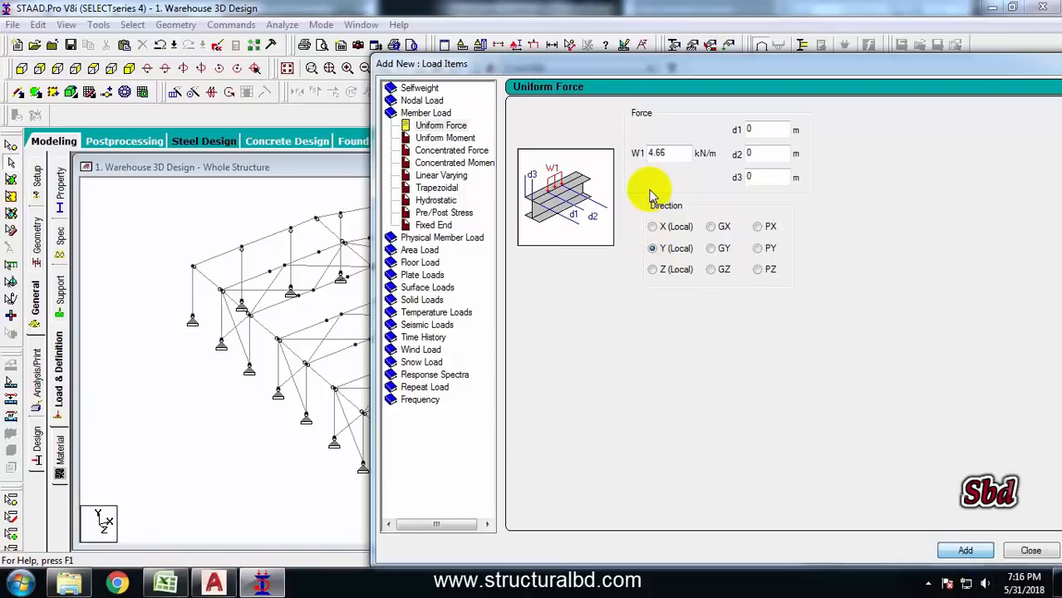
{"action": "left_click_drag", "start_coordinate": [672, 156], "coordinate": [601, 154]}
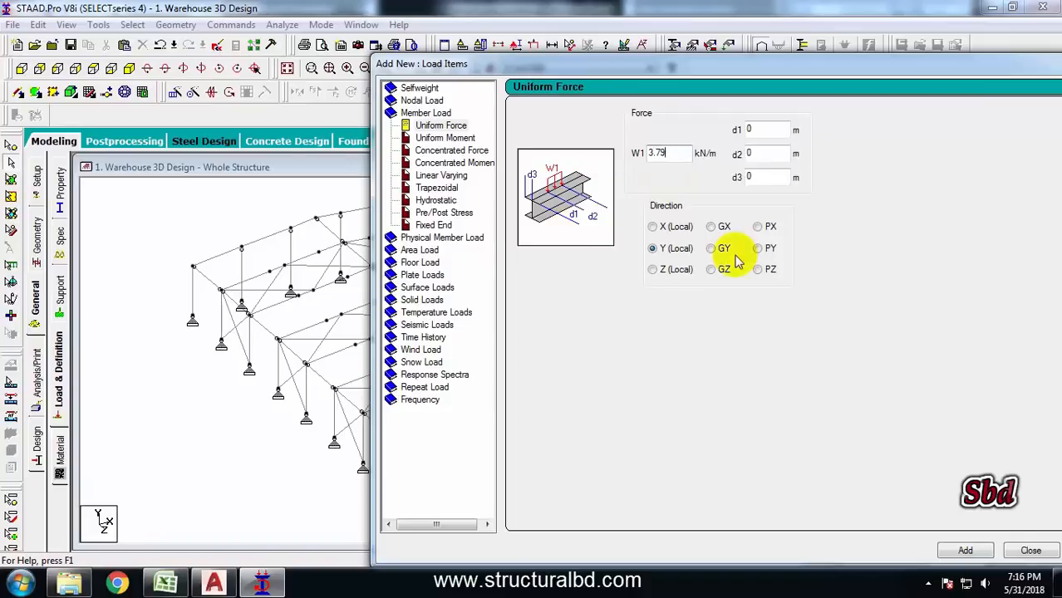
{"action": "left_click", "coordinate": [968, 550]}
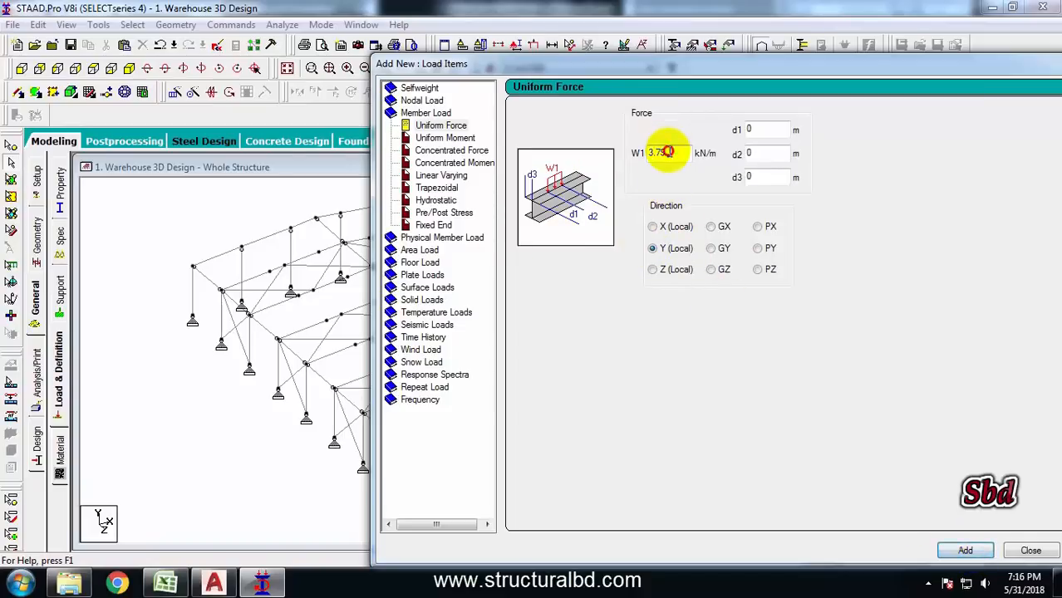
Add uniform member forces of 2.81 kN/m and 3.36 kN/m in the GX direction
{"action": "left_click_drag", "start_coordinate": [667, 152], "coordinate": [601, 161]}
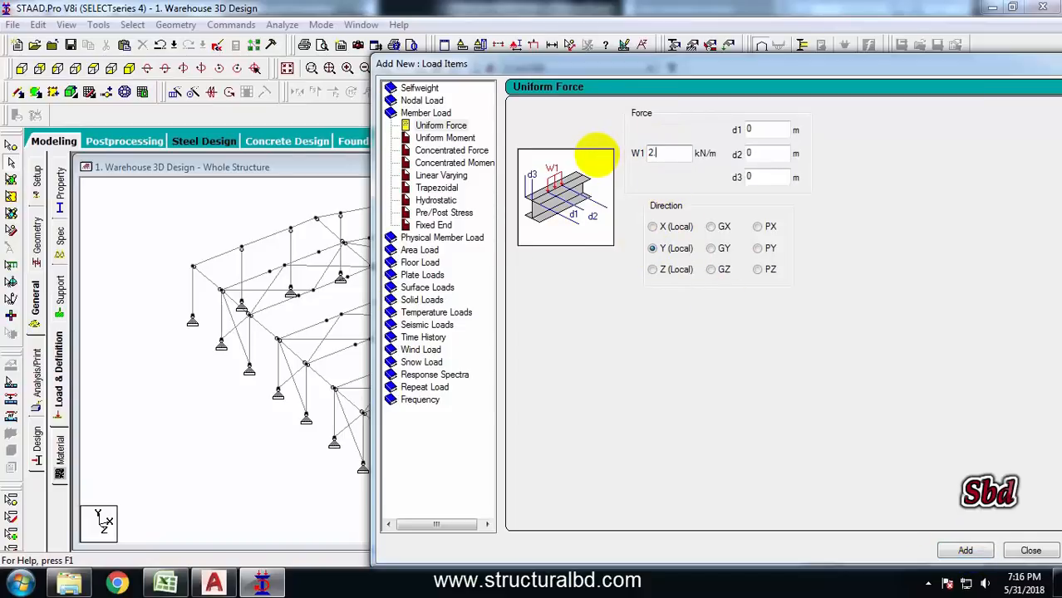
{"action": "type", "text": "2.81"}
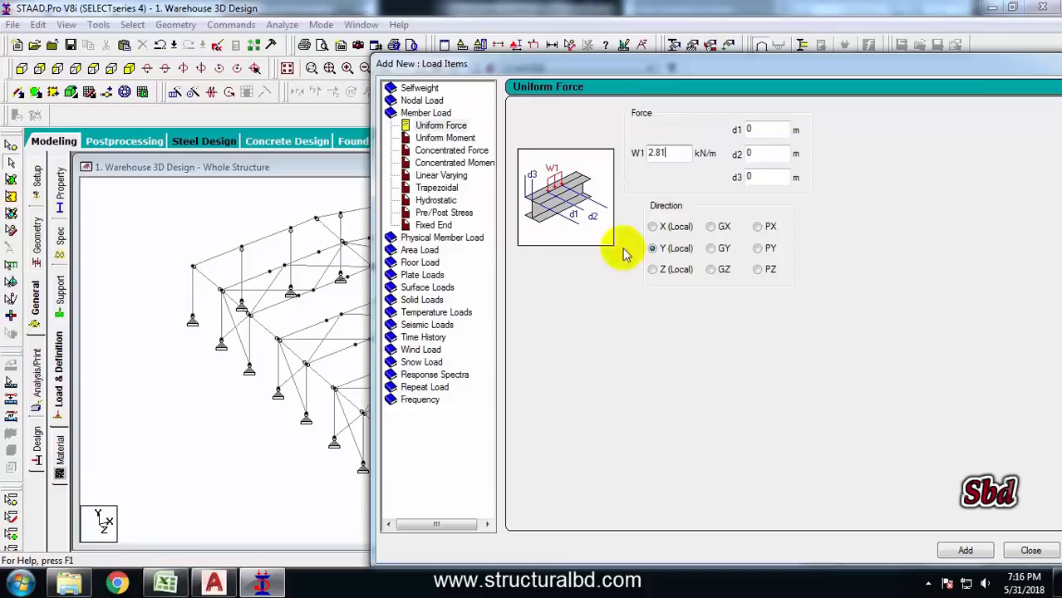
{"action": "left_click", "coordinate": [713, 229]}
{"action": "left_click_drag", "start_coordinate": [676, 65], "coordinate": [379, 56]}
{"action": "left_click", "coordinate": [764, 547]}
{"action": "left_click_drag", "start_coordinate": [330, 141], "coordinate": [287, 139]}
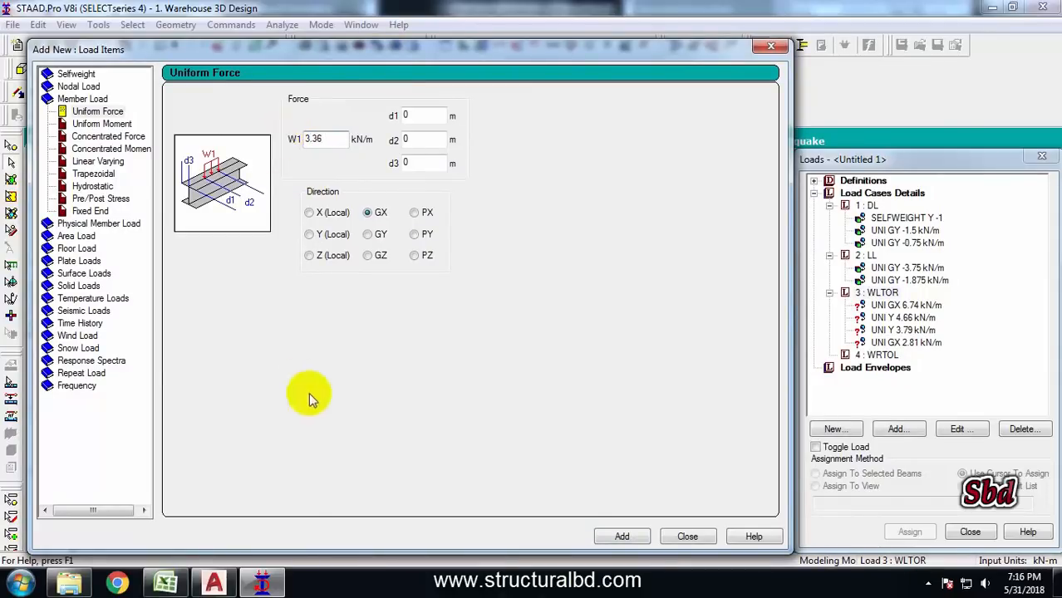
{"action": "left_click", "coordinate": [623, 535]}
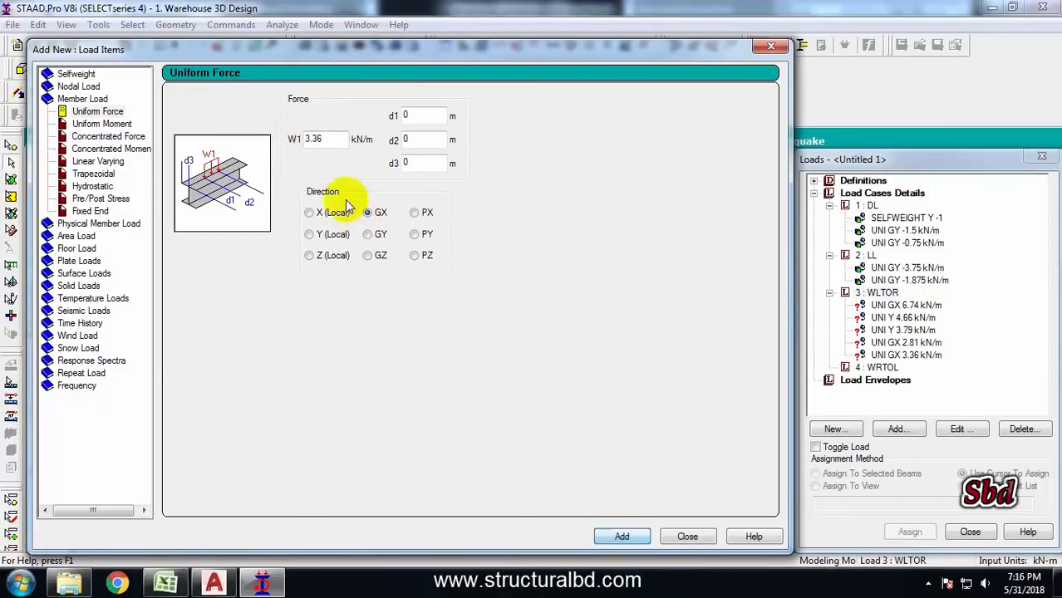
Add uniform member forces of 2.32 kN/m and 1.894 kN/m in the local Y direction
{"action": "left_click_drag", "start_coordinate": [320, 138], "coordinate": [291, 138]}
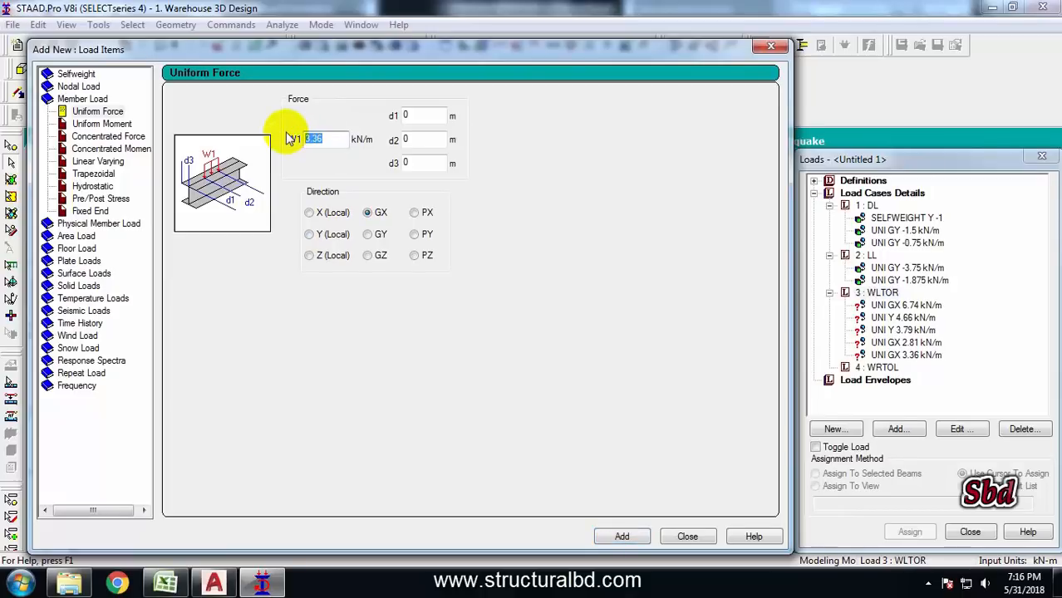
{"action": "left_click", "coordinate": [309, 236]}
{"action": "left_click", "coordinate": [623, 535]}
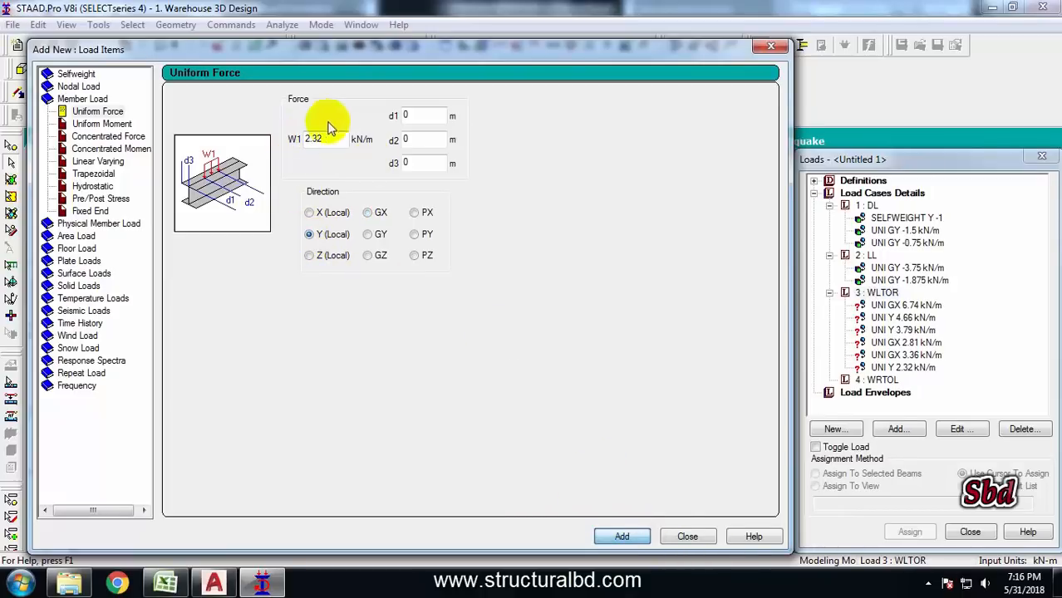
{"action": "left_click_drag", "start_coordinate": [324, 138], "coordinate": [258, 133]}
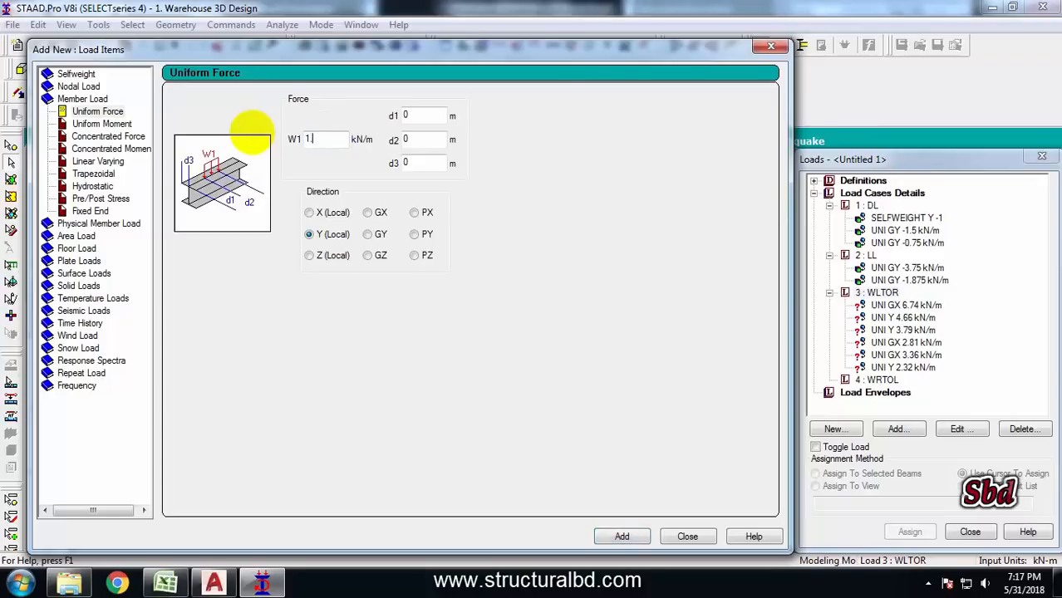
{"action": "type", "text": "1.894"}
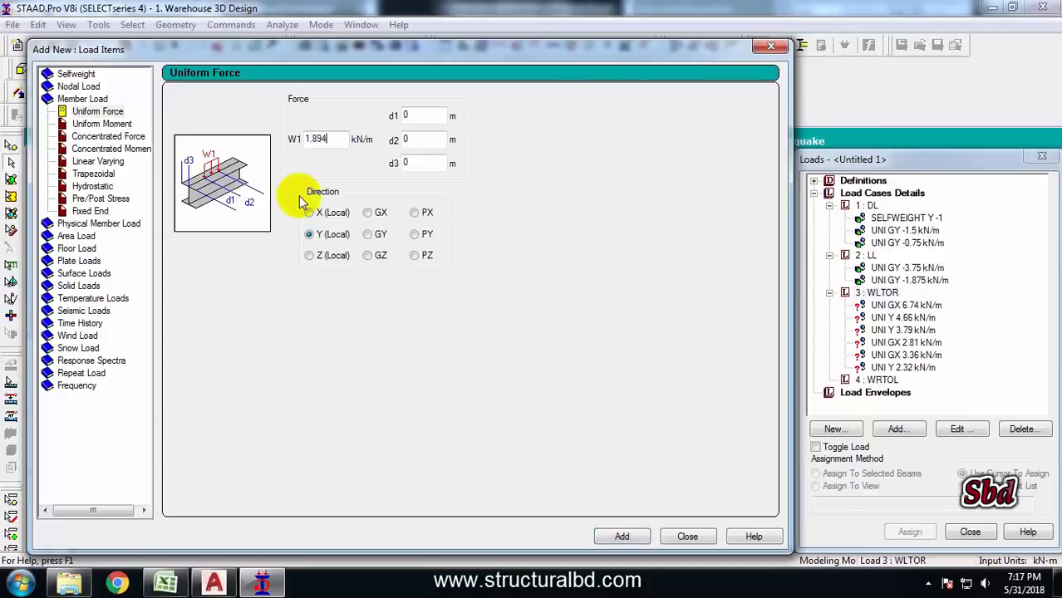
{"action": "left_click", "coordinate": [620, 536]}
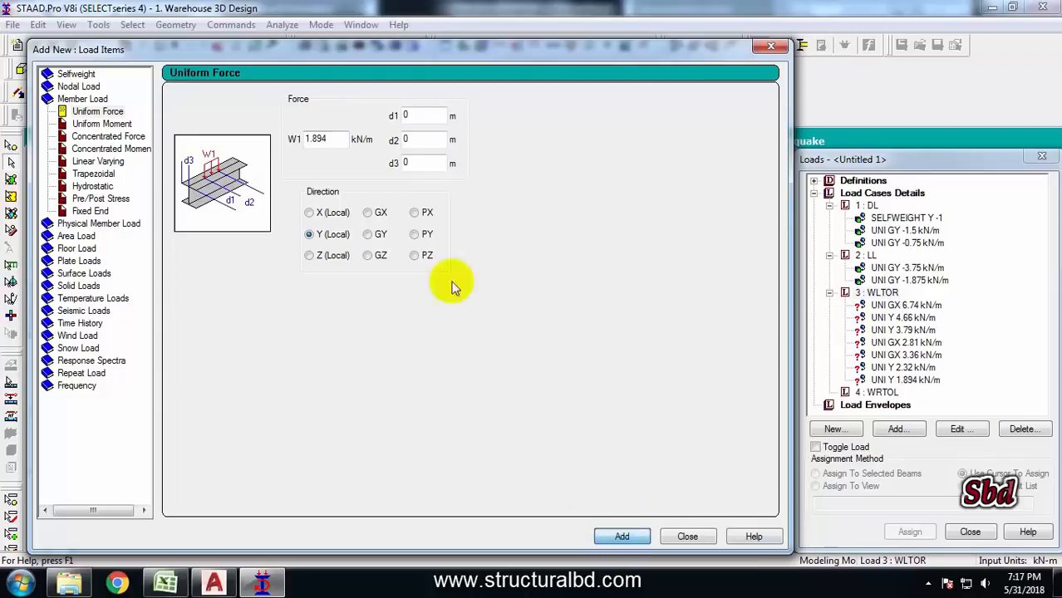
Add a uniform member force of 1.4 kN/m in the GX direction and close the load items dialog
{"action": "left_click_drag", "start_coordinate": [327, 139], "coordinate": [260, 143]}
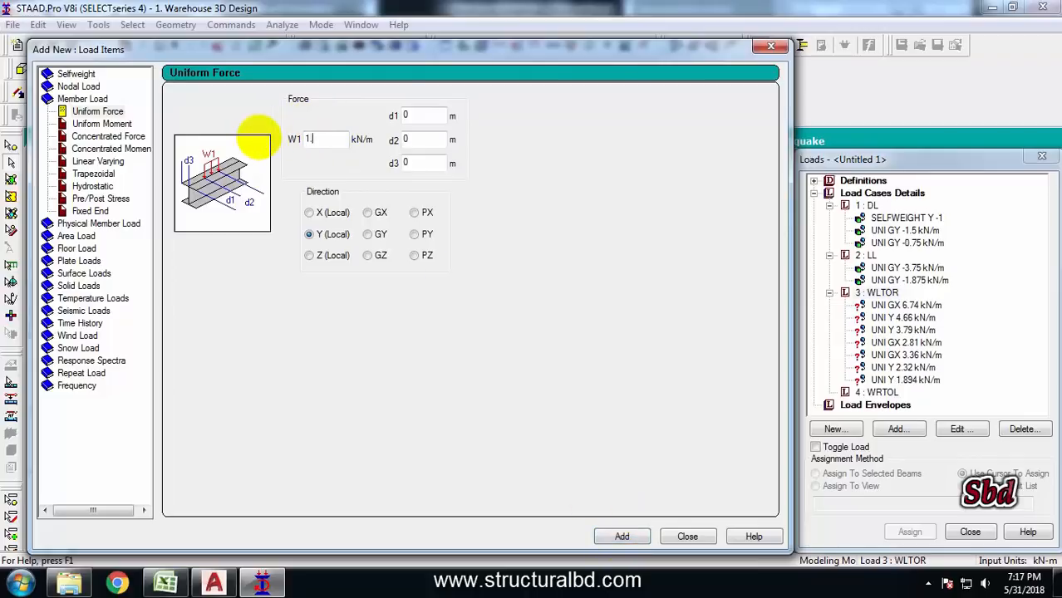
{"action": "left_click", "coordinate": [368, 215]}
{"action": "left_click", "coordinate": [624, 536]}
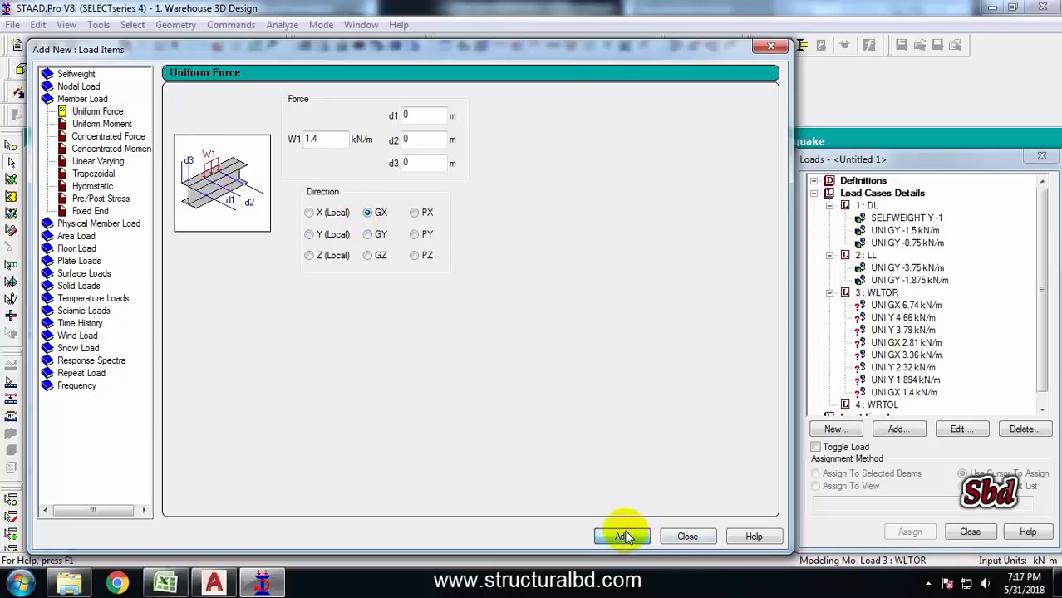
{"action": "left_click", "coordinate": [687, 536]}
{"action": "left_click_drag", "start_coordinate": [1040, 254], "coordinate": [1048, 295]}
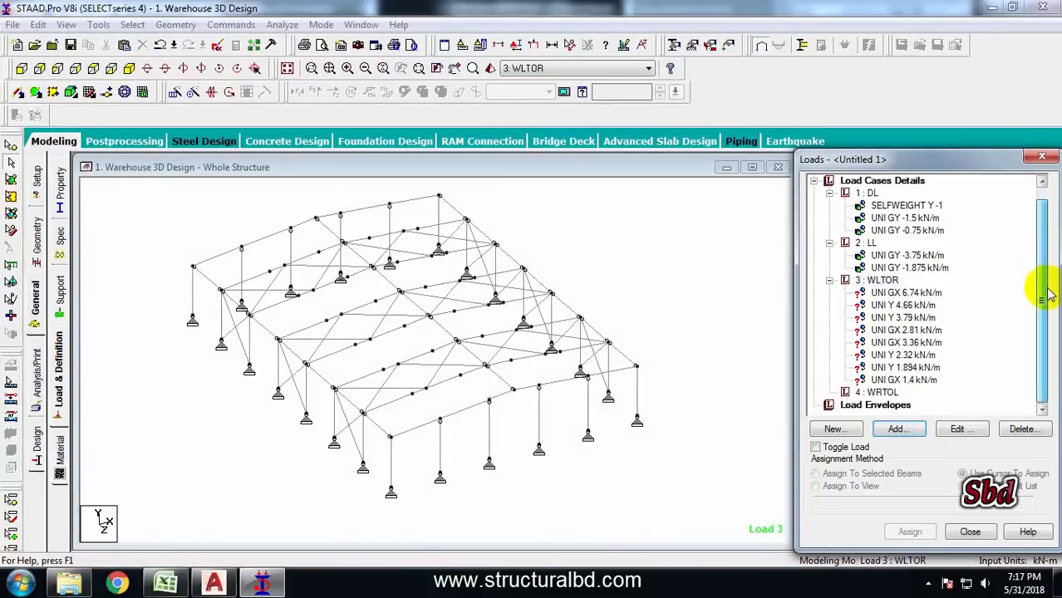
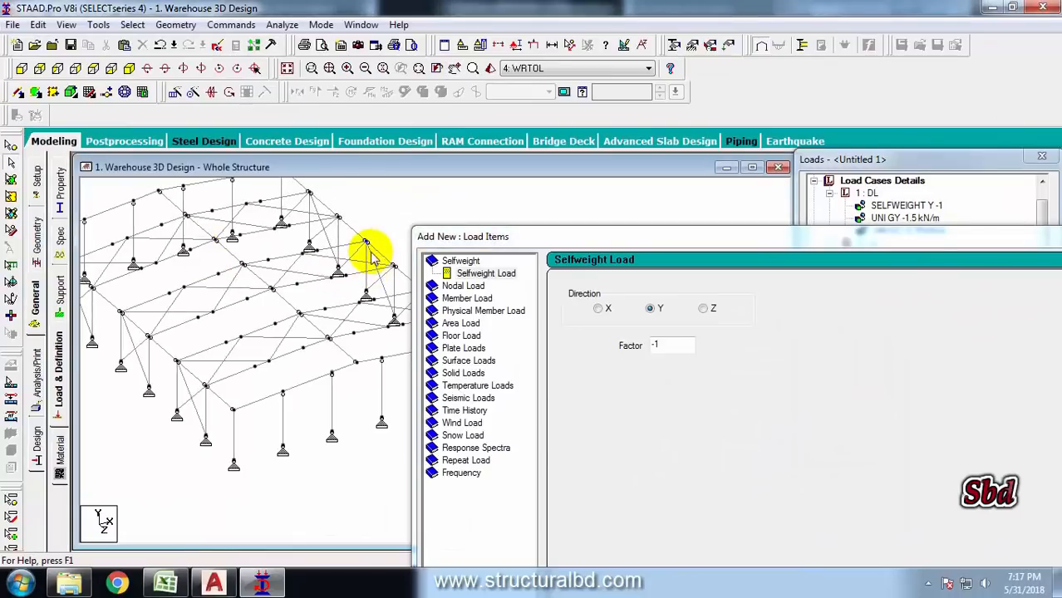
Add a uniform member force of -6.74 kN/m in the GX direction to load case WRTOL
{"action": "middle_click_drag", "start_coordinate": [351, 225], "coordinate": [348, 240]}
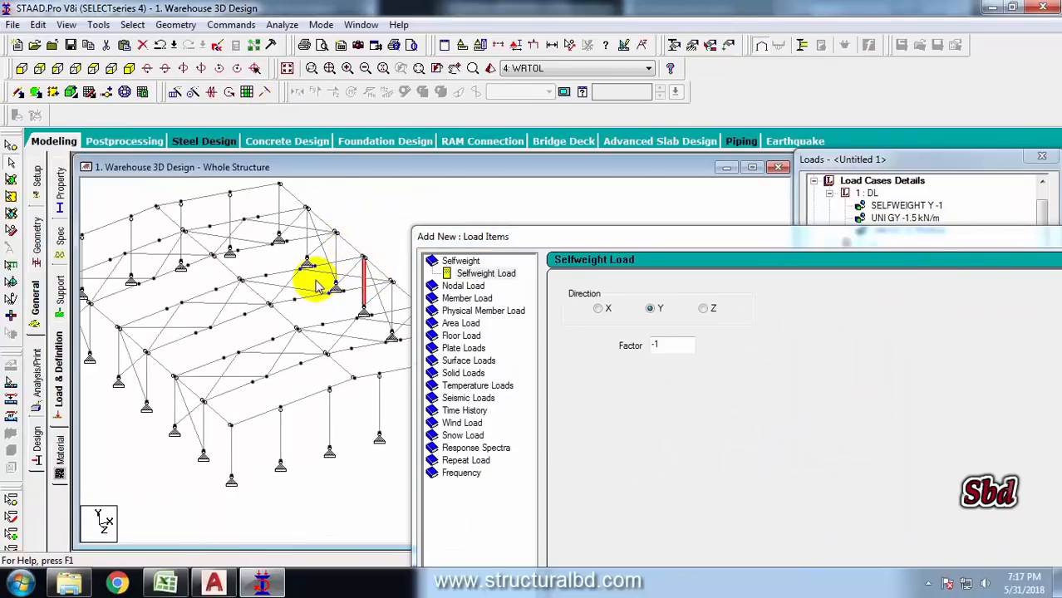
{"action": "middle_click_drag", "start_coordinate": [303, 330], "coordinate": [314, 324]}
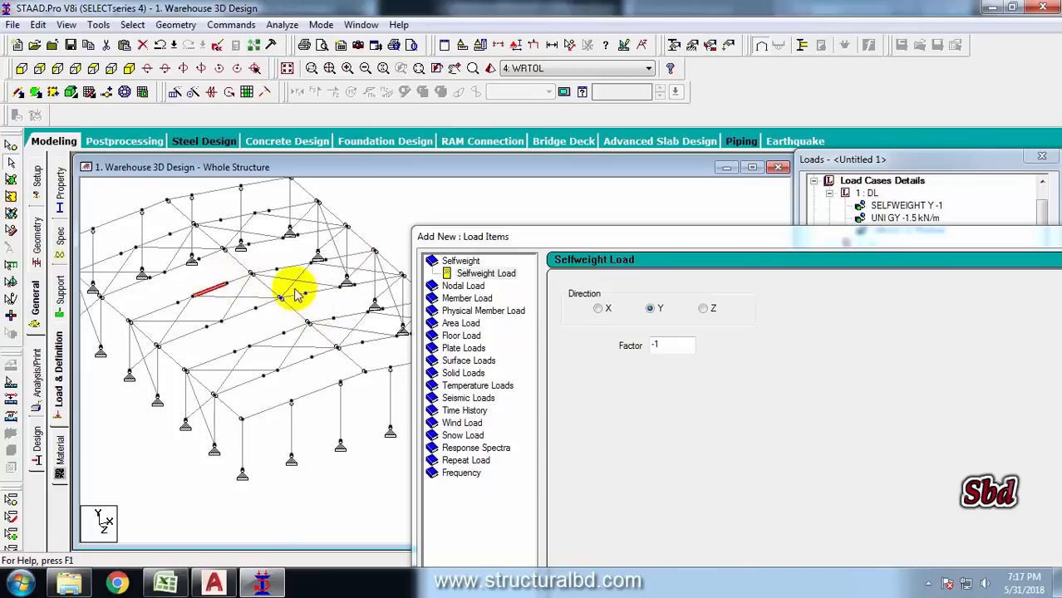
{"action": "middle_click_drag", "start_coordinate": [299, 284], "coordinate": [187, 341]}
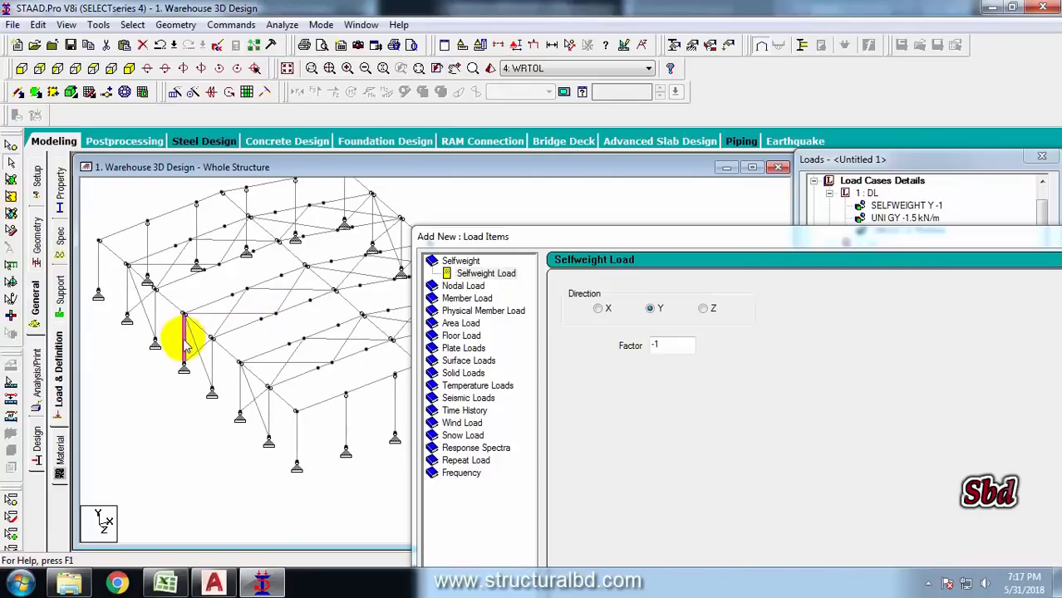
{"action": "left_click", "coordinate": [569, 239]}
{"action": "left_click_drag", "start_coordinate": [473, 229], "coordinate": [133, 80]}
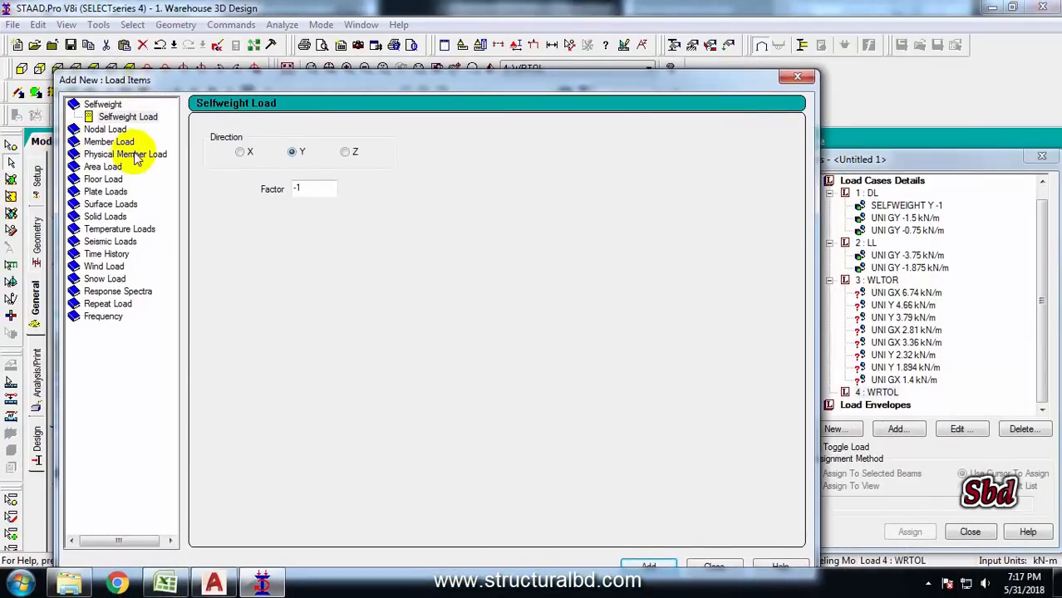
{"action": "left_click", "coordinate": [101, 142]}
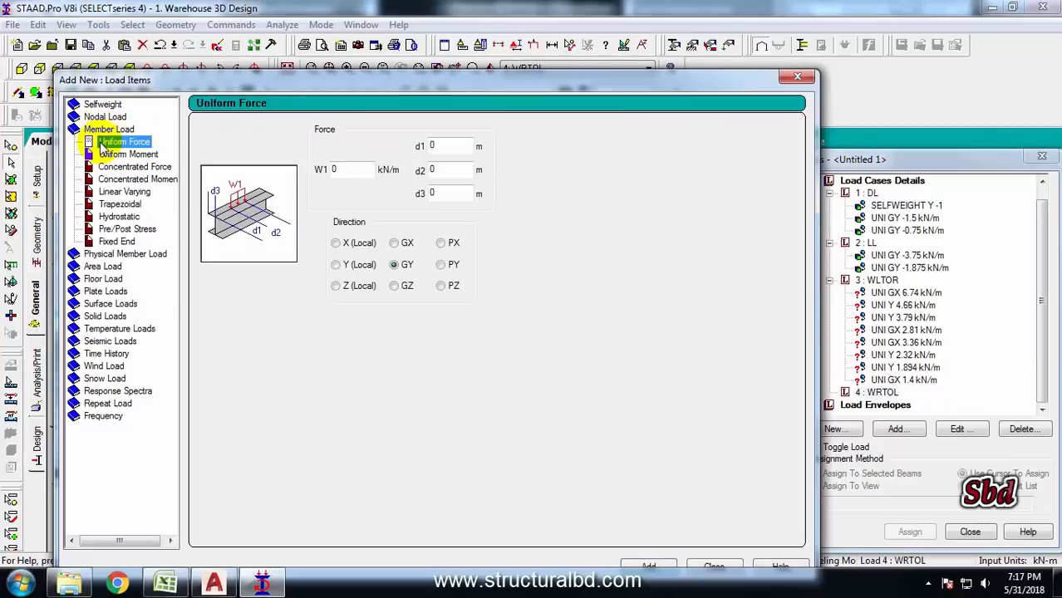
{"action": "double_click", "coordinate": [364, 170]}
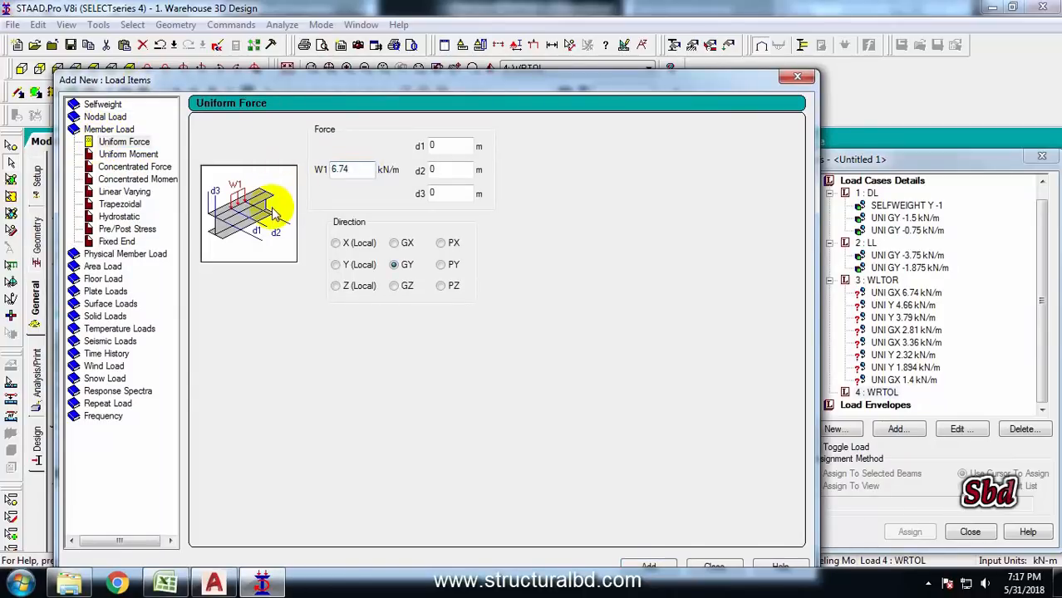
{"action": "left_click", "coordinate": [333, 169]}
{"action": "type", "text": "-"}
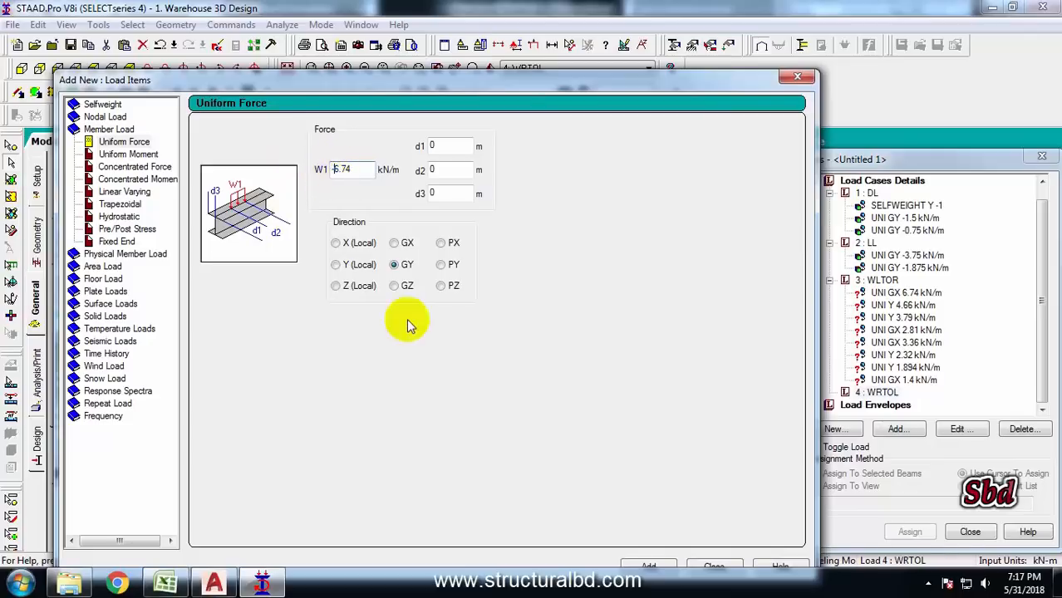
{"action": "left_click", "coordinate": [393, 243]}
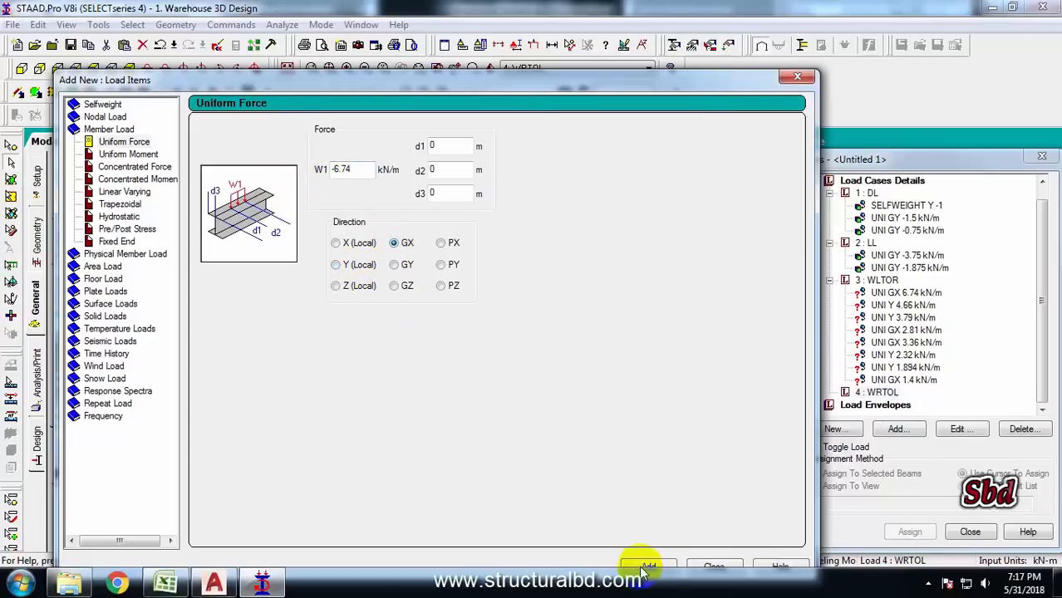
{"action": "left_click", "coordinate": [646, 566]}
Add uniform member forces of 4.66 kN/m and 3.79 kN/m in the local Y direction to WRTOL
{"action": "double_click", "coordinate": [346, 169]}
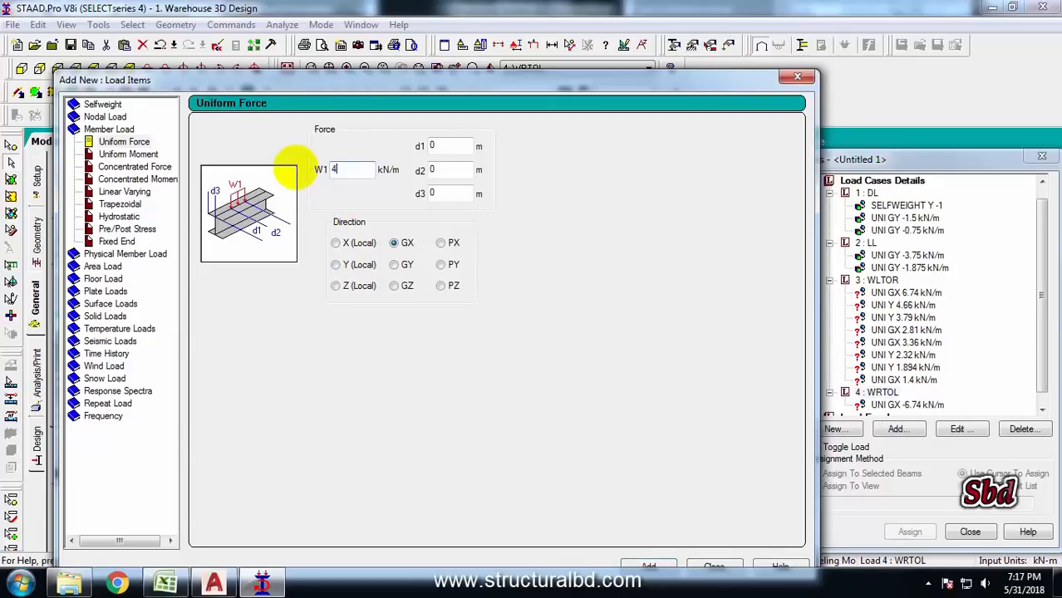
{"action": "type", "text": "4.66"}
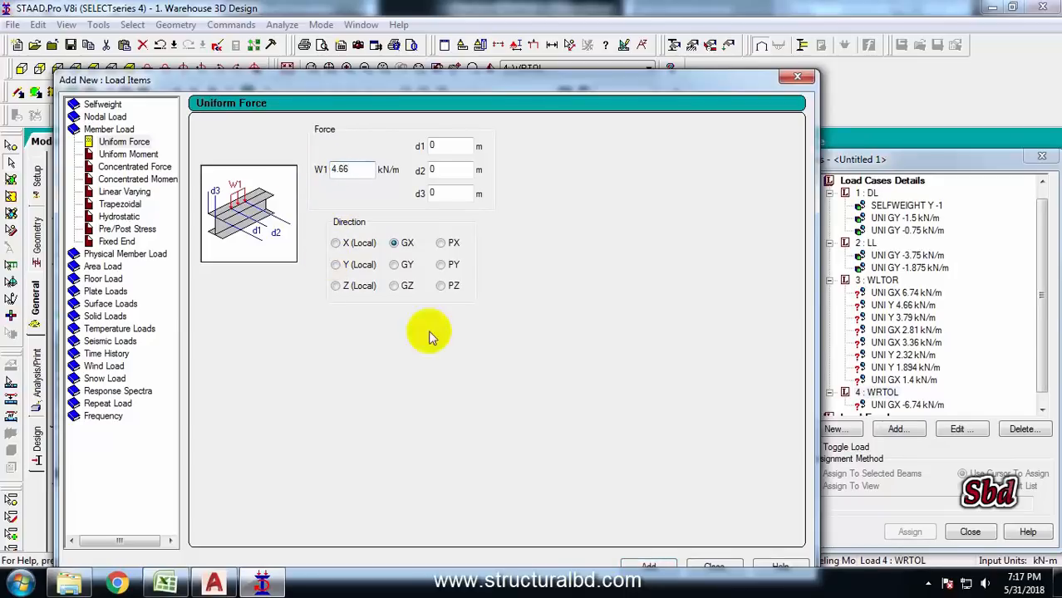
{"action": "left_click", "coordinate": [355, 264]}
{"action": "left_click", "coordinate": [651, 569]}
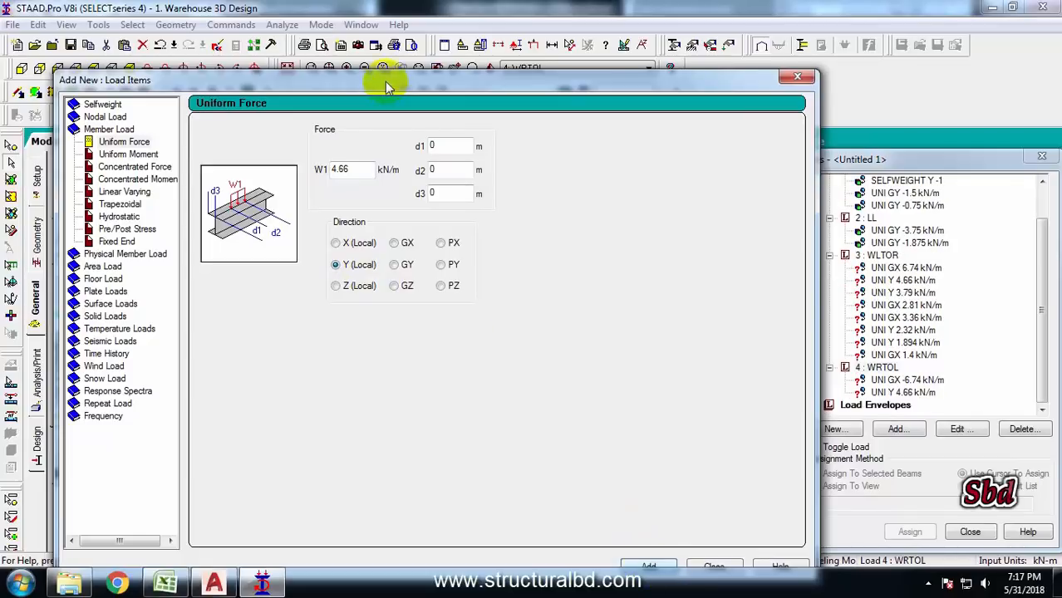
{"action": "left_click_drag", "start_coordinate": [384, 81], "coordinate": [384, 46]}
{"action": "left_click_drag", "start_coordinate": [357, 134], "coordinate": [320, 136]}
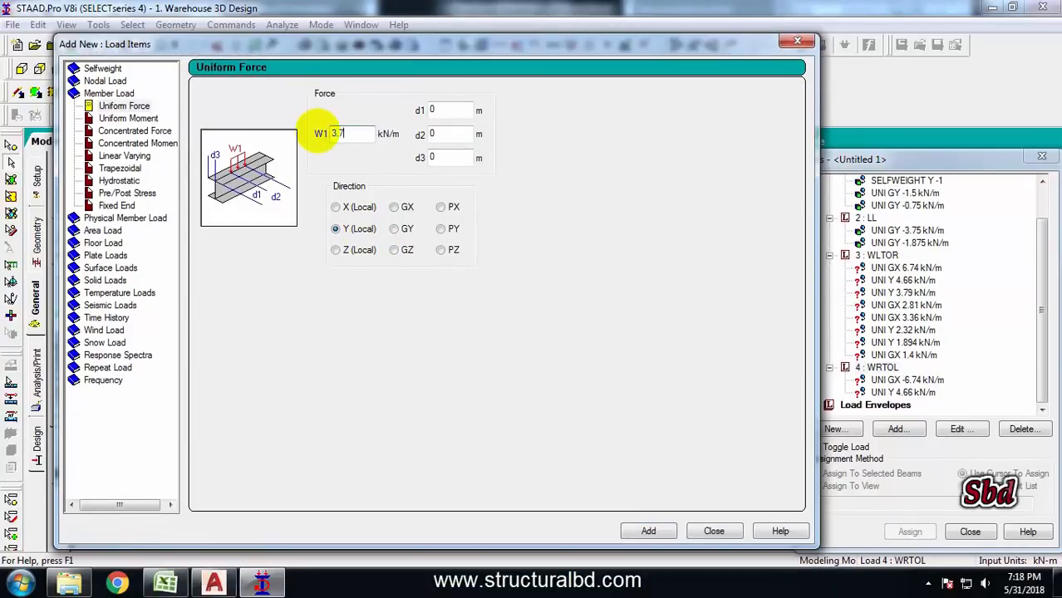
{"action": "left_click", "coordinate": [646, 530]}
Add uniform member forces of -2.81 kN/m and -3.36 kN/m in the GX direction
{"action": "left_click_drag", "start_coordinate": [348, 135], "coordinate": [306, 123]}
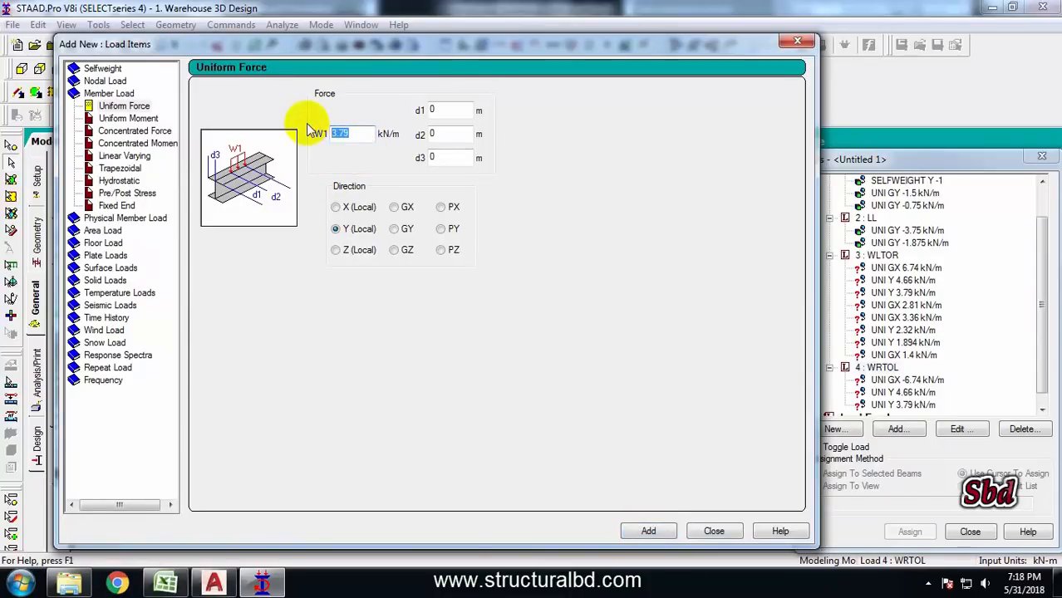
{"action": "type", "text": "-2.81"}
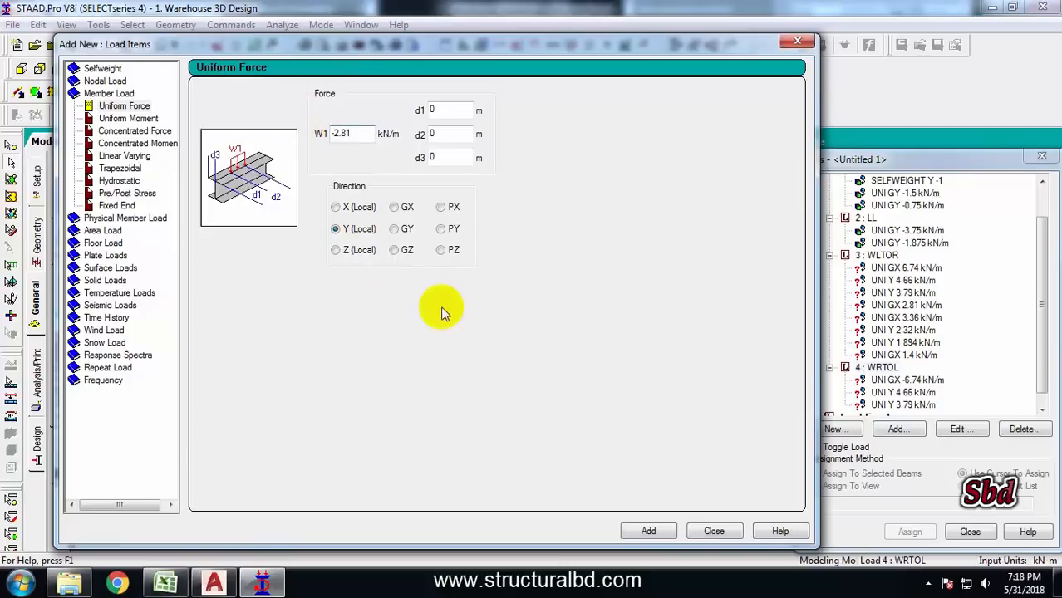
{"action": "left_click", "coordinate": [393, 207]}
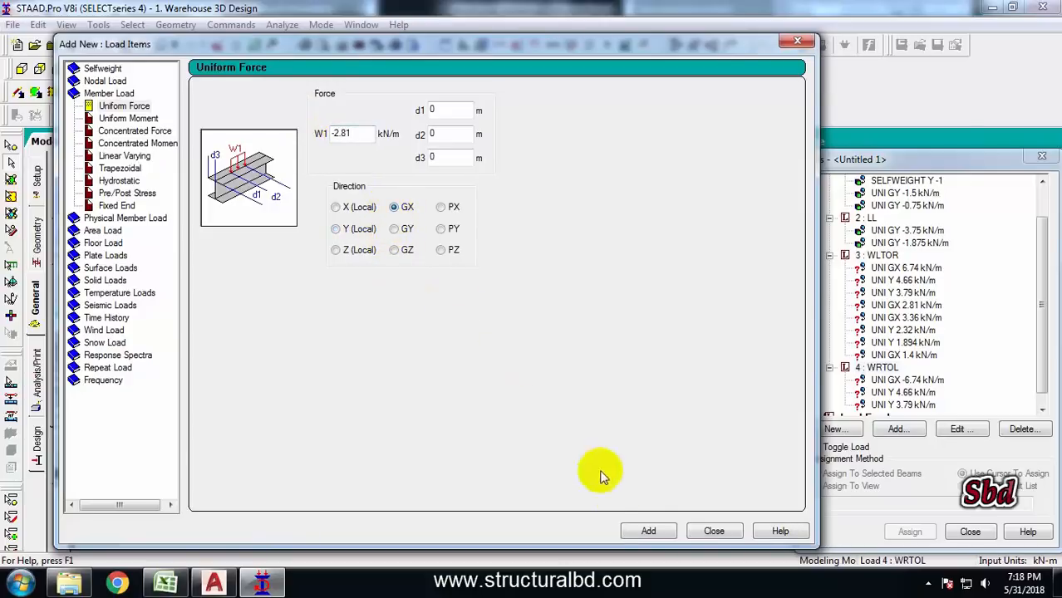
{"action": "left_click", "coordinate": [646, 528]}
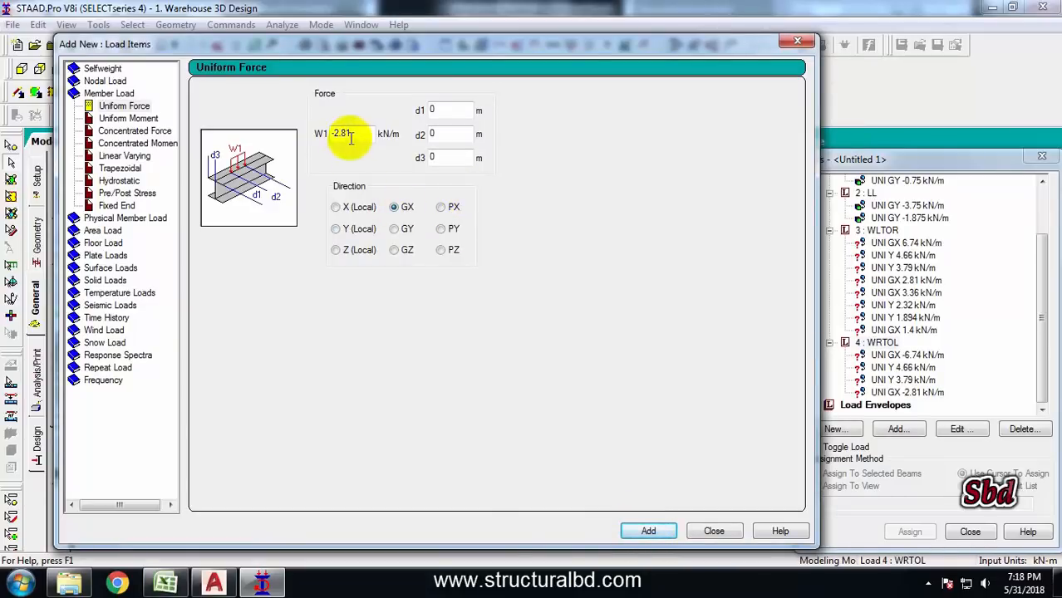
{"action": "left_click_drag", "start_coordinate": [366, 135], "coordinate": [309, 140]}
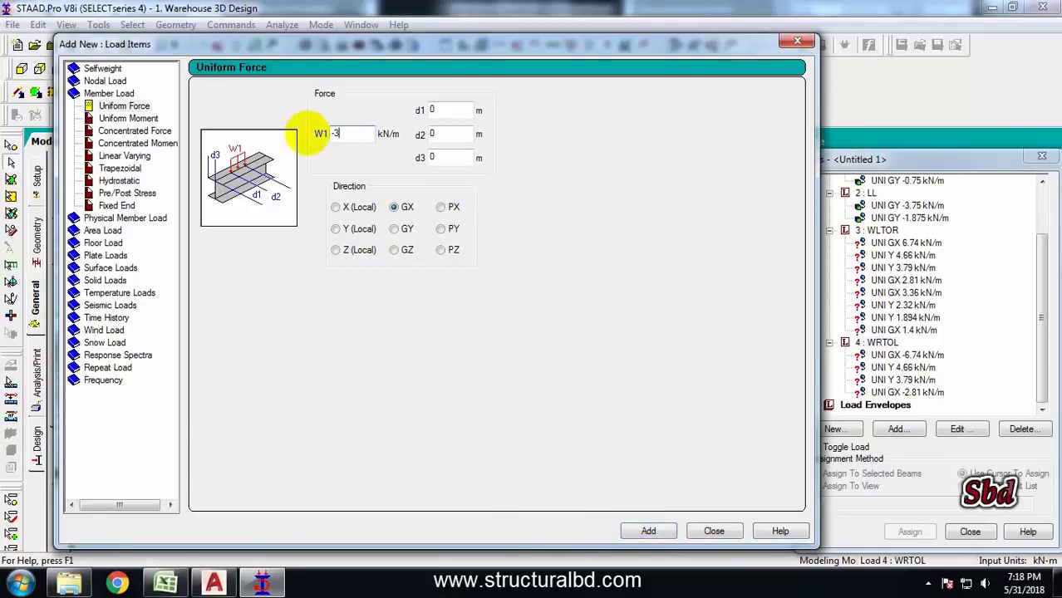
{"action": "type", "text": "-3.36"}
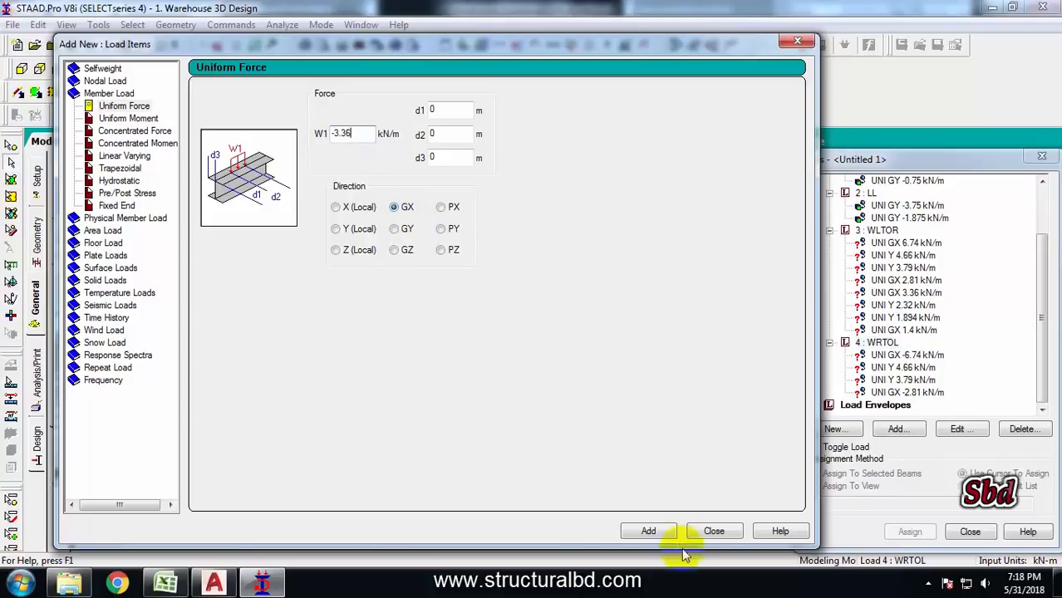
{"action": "left_click", "coordinate": [650, 530]}
Add uniform member forces of 2.32 kN/m and 1.894 kN/m in the local Y direction to WRTOL
{"action": "left_click_drag", "start_coordinate": [366, 134], "coordinate": [300, 140]}
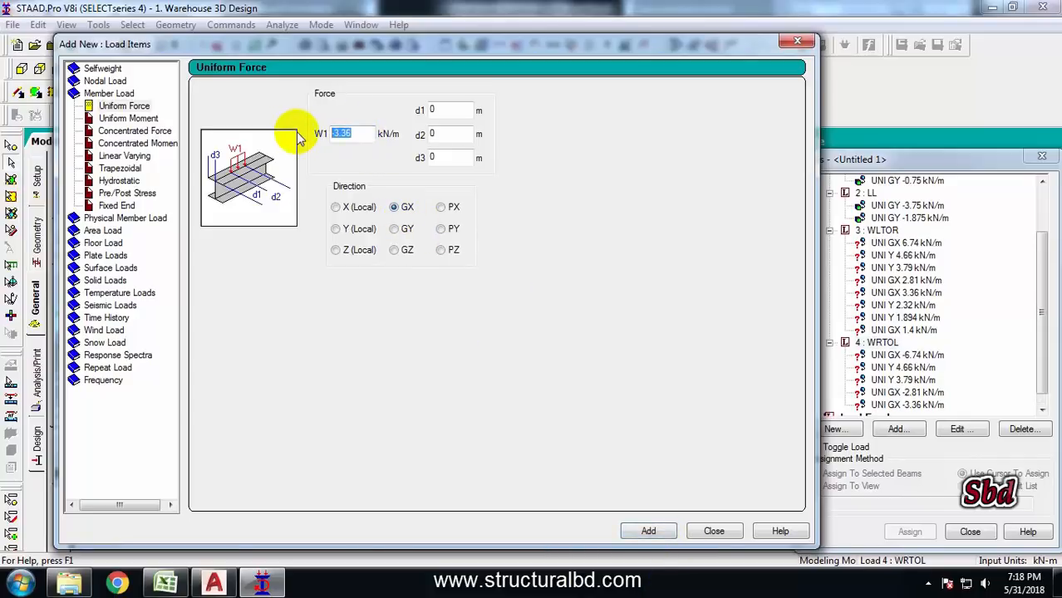
{"action": "type", "text": "2.32"}
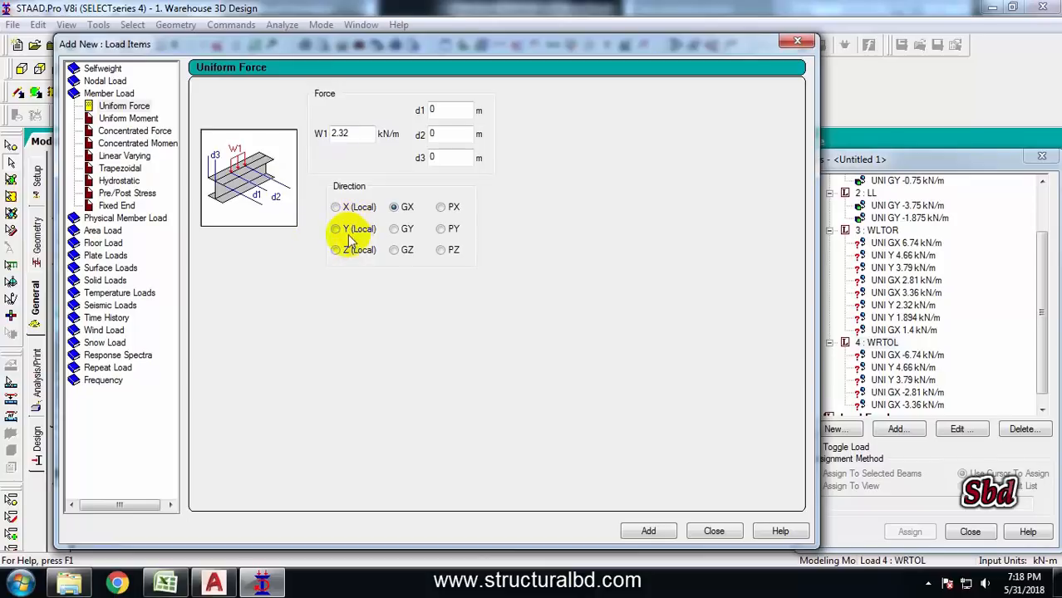
{"action": "left_click", "coordinate": [336, 228]}
{"action": "left_click", "coordinate": [651, 536]}
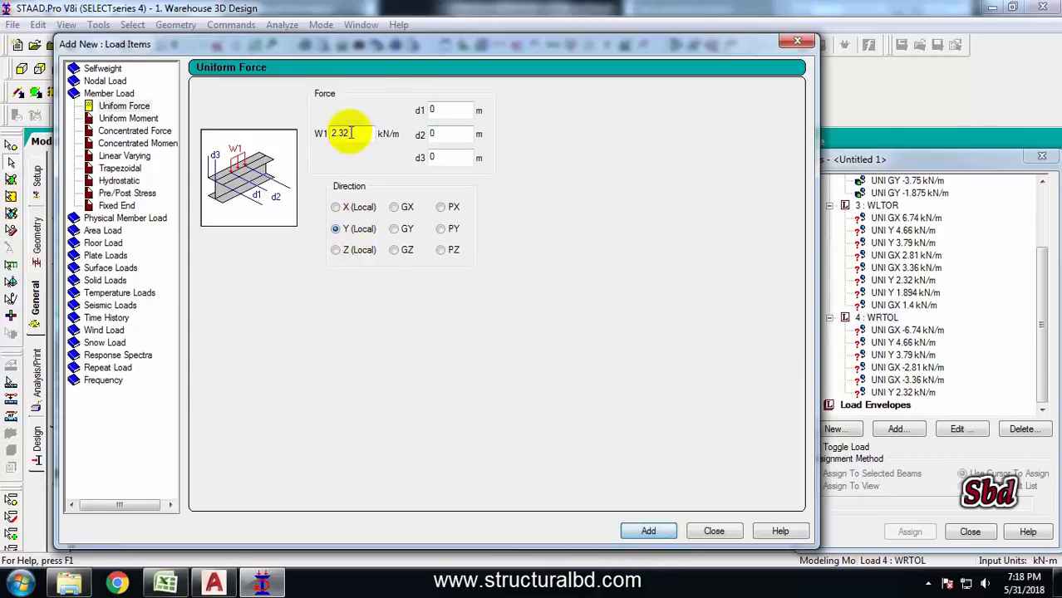
{"action": "left_click_drag", "start_coordinate": [351, 133], "coordinate": [282, 139]}
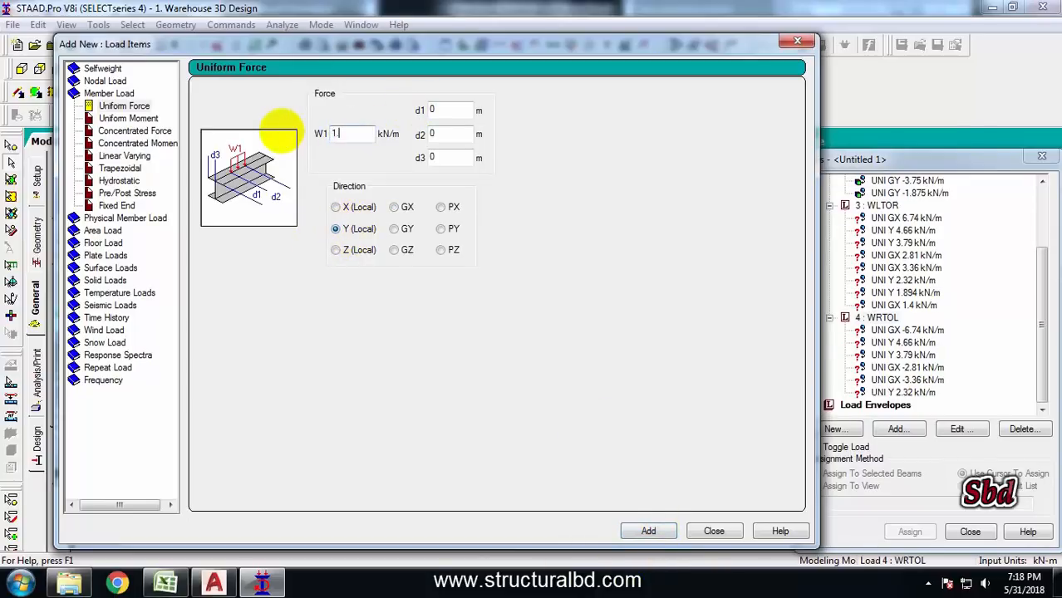
{"action": "type", "text": "1.894"}
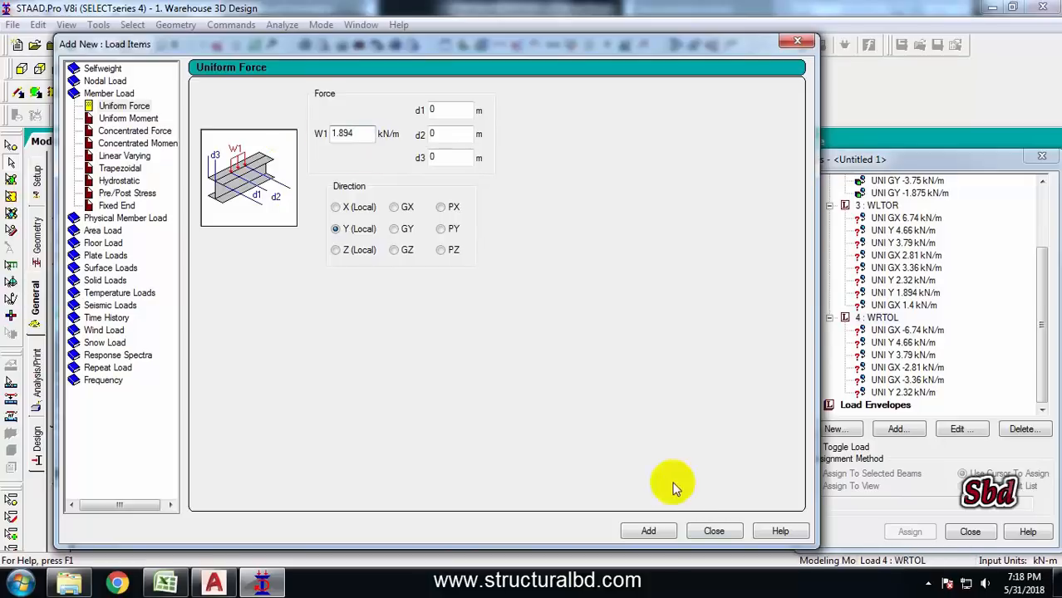
{"action": "left_click", "coordinate": [650, 532]}
Add a uniform member force of -1.4 kN/m in the GX direction and close the load items dialog
{"action": "left_click_drag", "start_coordinate": [366, 137], "coordinate": [285, 127]}
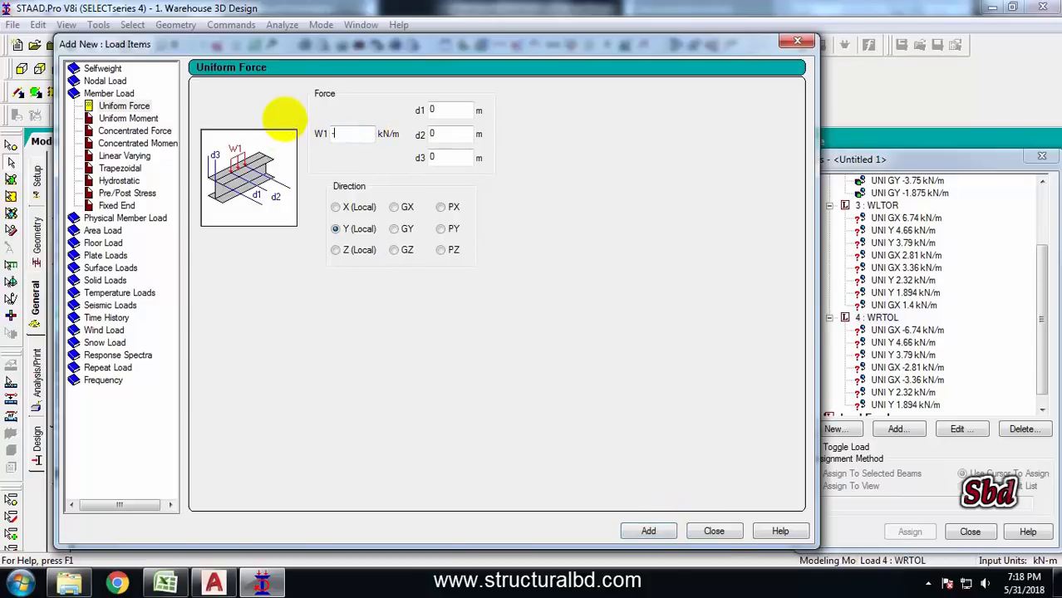
{"action": "left_click", "coordinate": [394, 207]}
{"action": "left_click", "coordinate": [650, 532]}
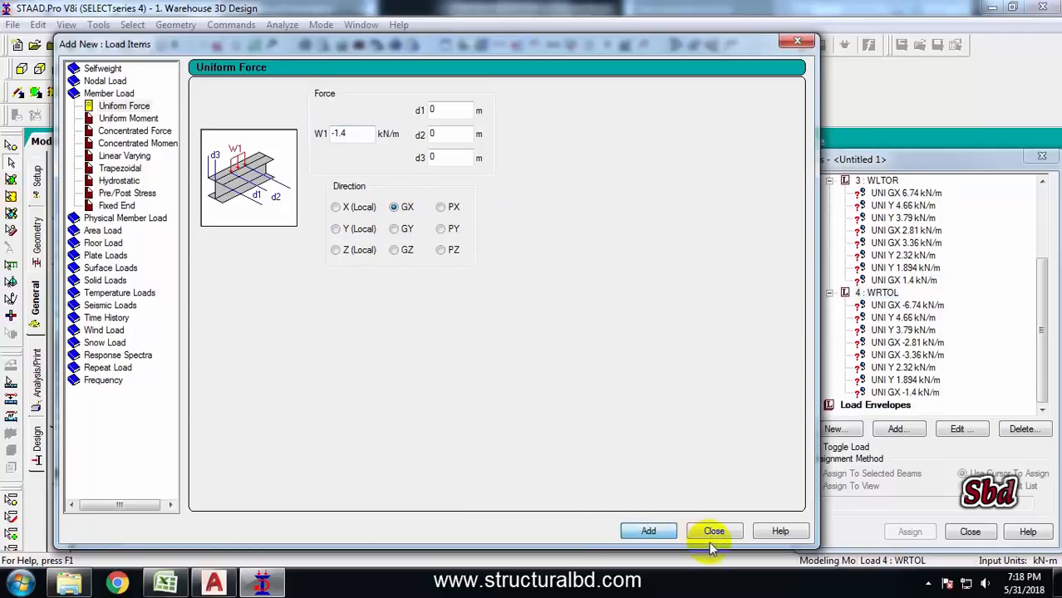
{"action": "left_click", "coordinate": [711, 531]}
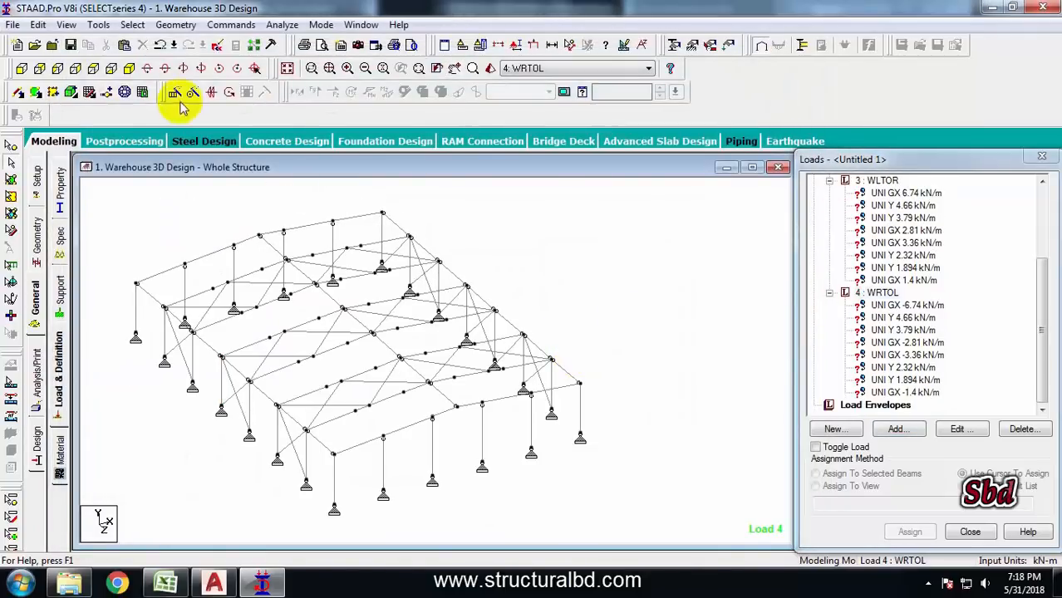
Select the portal frame members along one frame line in plan and open them in a new view window
{"action": "left_click", "coordinate": [76, 69]}
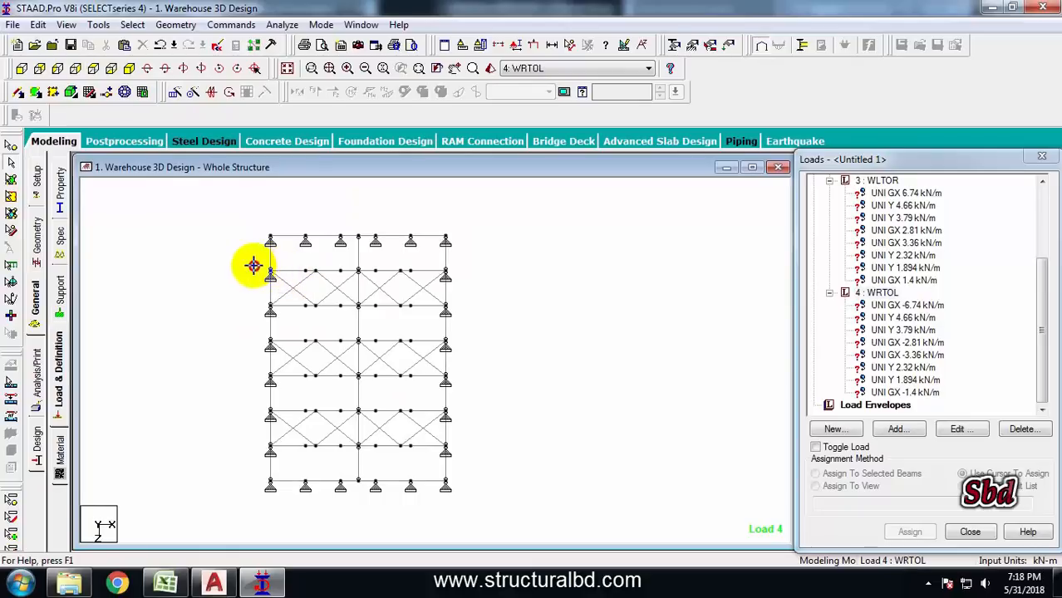
{"action": "left_click_drag", "start_coordinate": [479, 283], "coordinate": [480, 277]}
{"action": "left_click_drag", "start_coordinate": [263, 299], "coordinate": [479, 310]}
{"action": "left_click_drag", "start_coordinate": [243, 336], "coordinate": [479, 344]}
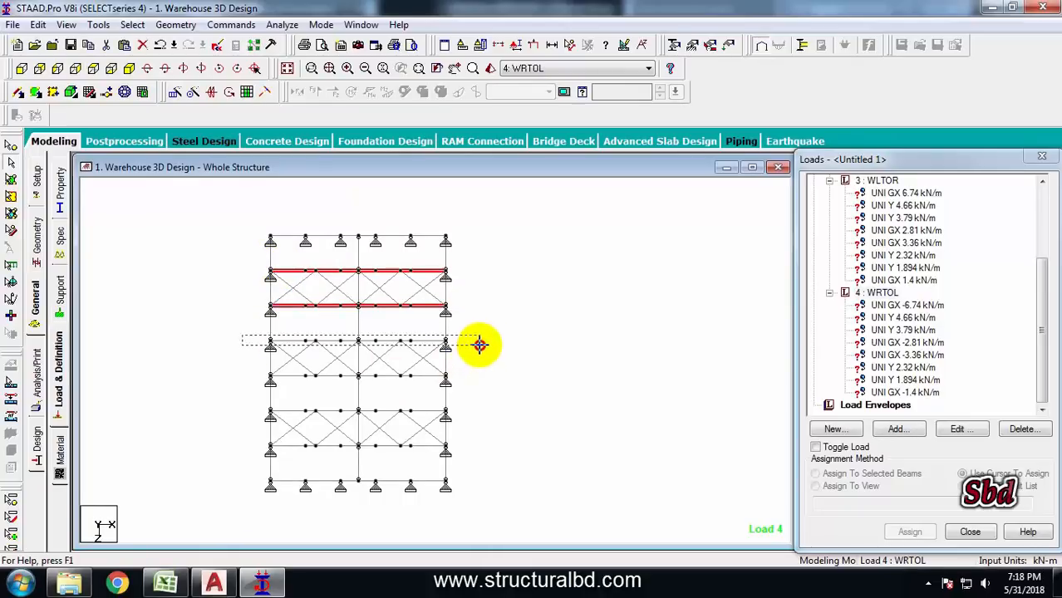
{"action": "left_click_drag", "start_coordinate": [479, 344], "coordinate": [480, 343]}
{"action": "left_click_drag", "start_coordinate": [255, 440], "coordinate": [472, 449]}
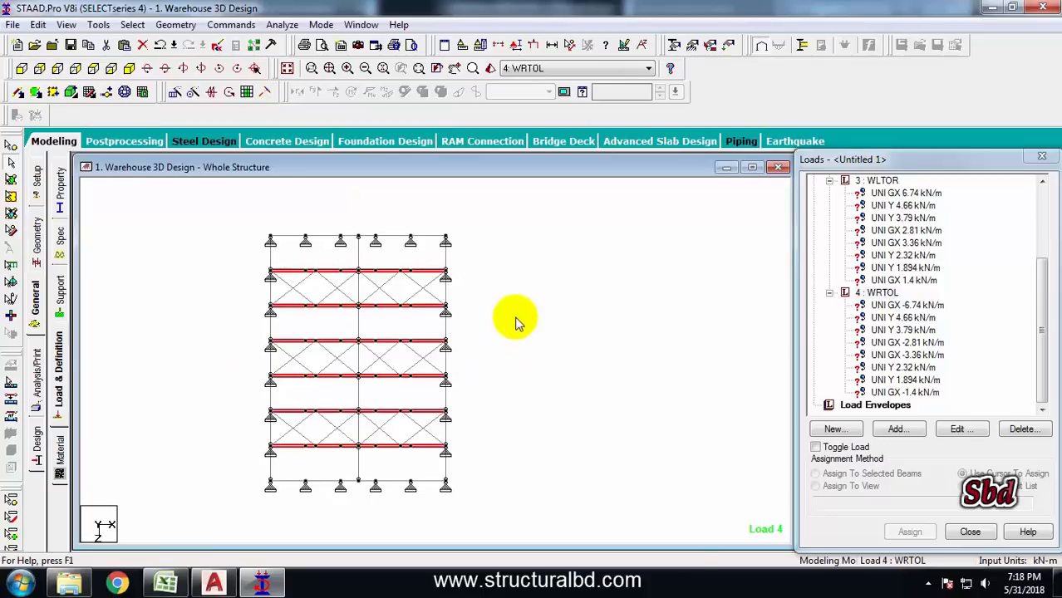
{"action": "right_click", "coordinate": [491, 316]}
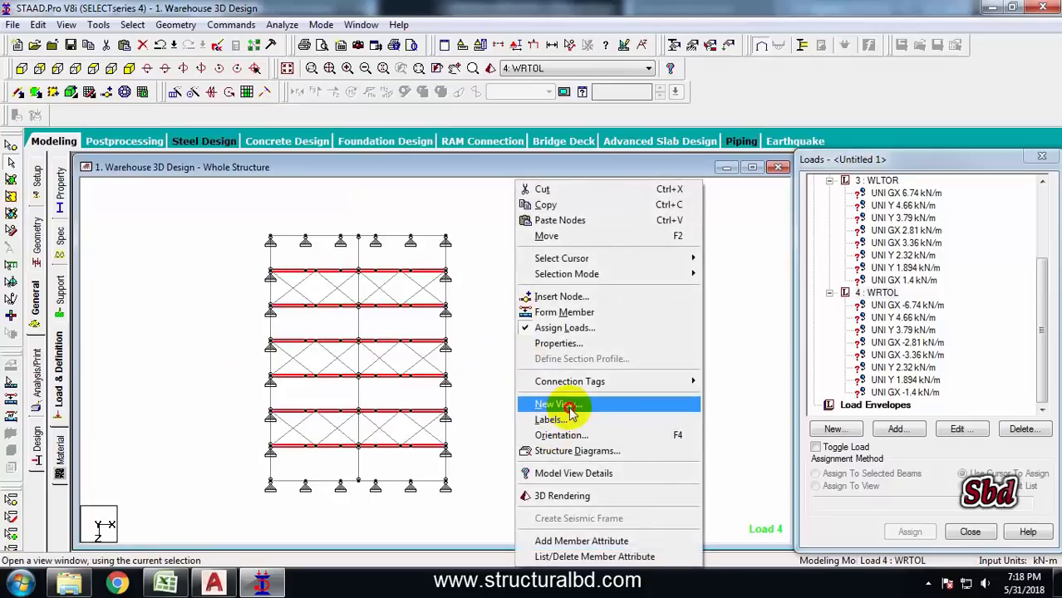
{"action": "left_click", "coordinate": [540, 404]}
{"action": "left_click", "coordinate": [624, 271]}
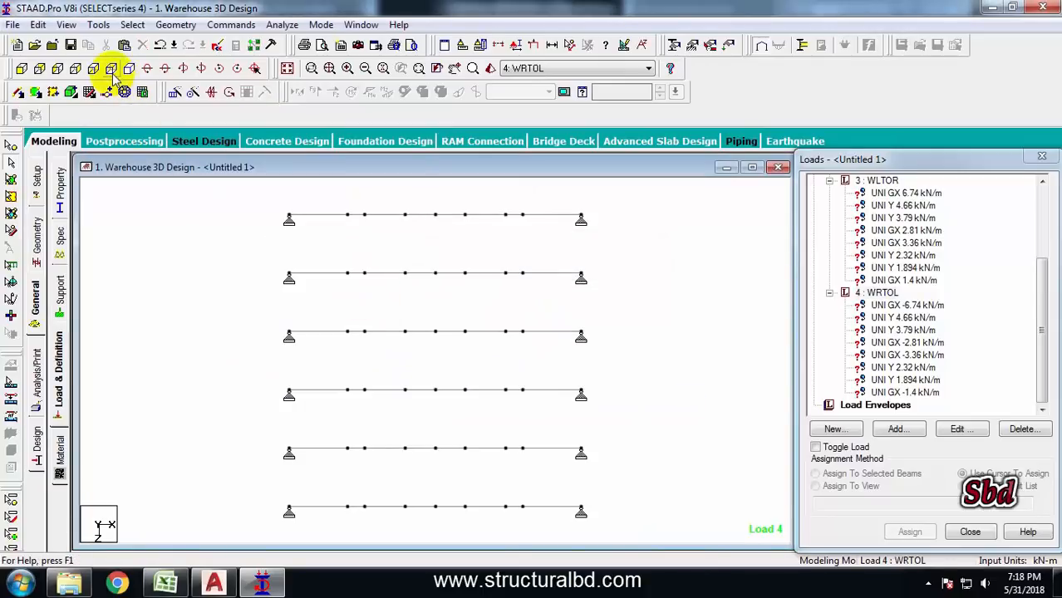
Assign the 6.74 kN/m GX load of case WLTOR to the selected left column of the frame
{"action": "left_click", "coordinate": [23, 70]}
{"action": "left_click", "coordinate": [906, 193]}
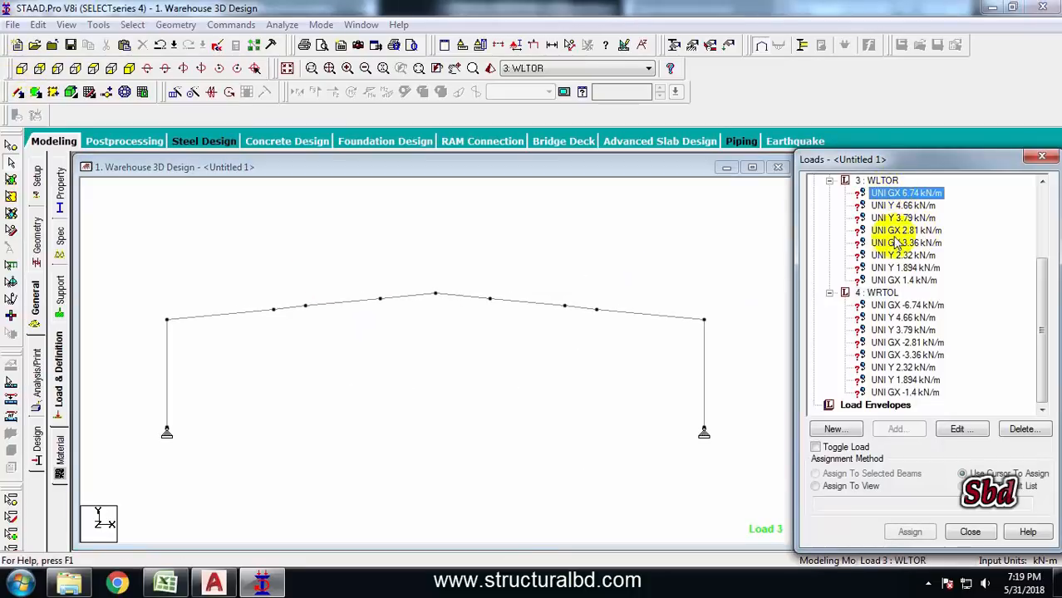
{"action": "scroll", "coordinate": [897, 241], "scroll_direction": "up", "scroll_amount": 2}
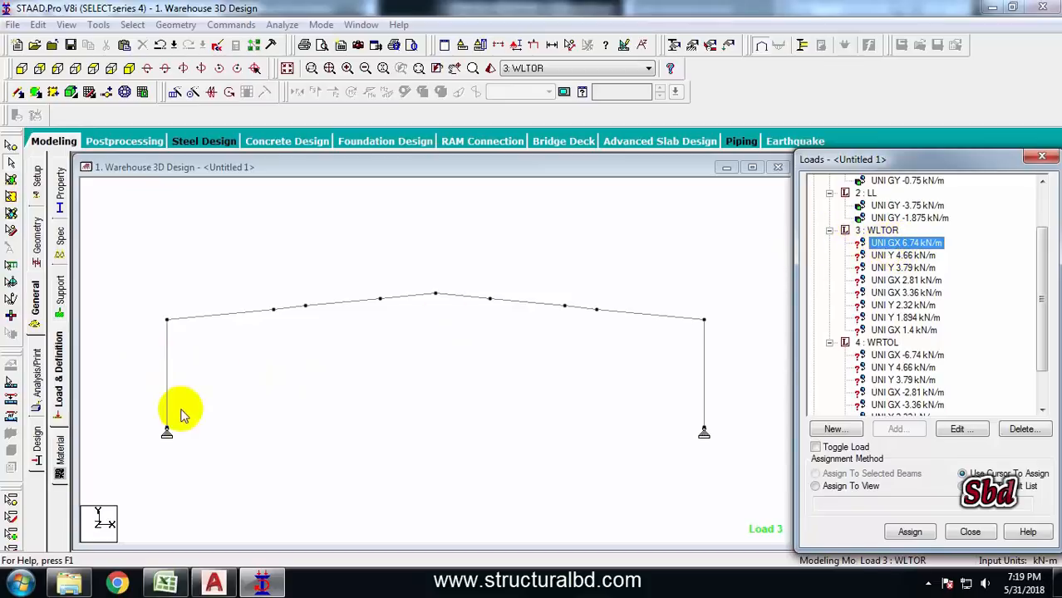
{"action": "left_click", "coordinate": [171, 361]}
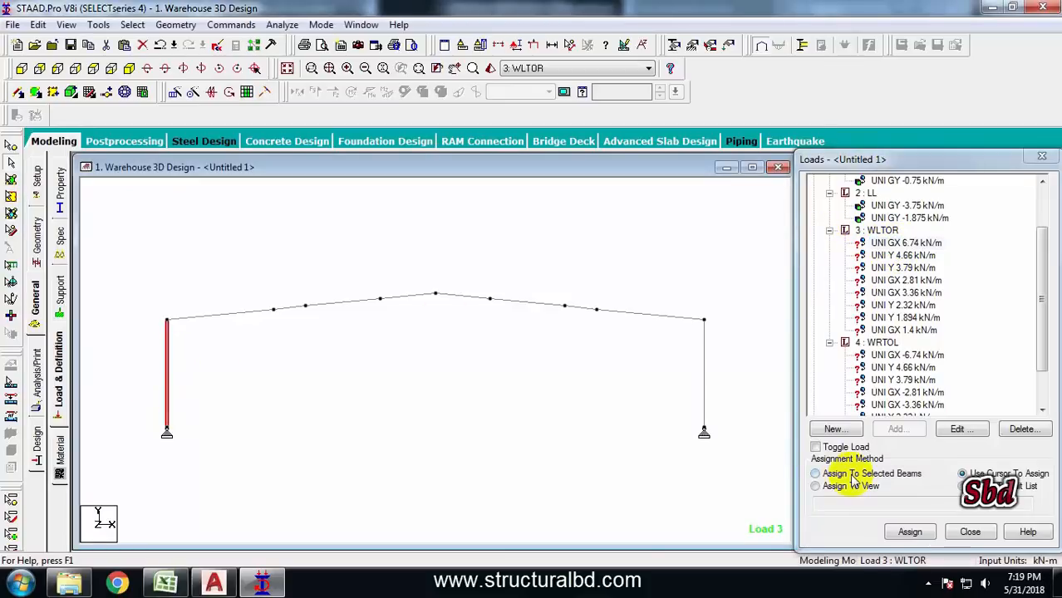
{"action": "left_click", "coordinate": [815, 473]}
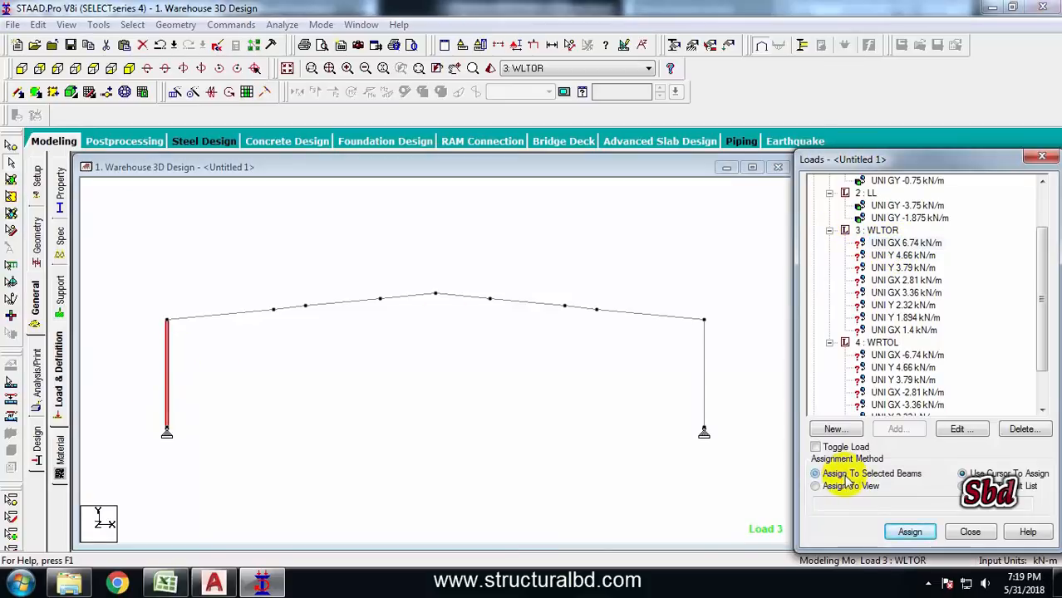
{"action": "left_click", "coordinate": [911, 534]}
{"action": "left_click", "coordinate": [947, 394]}
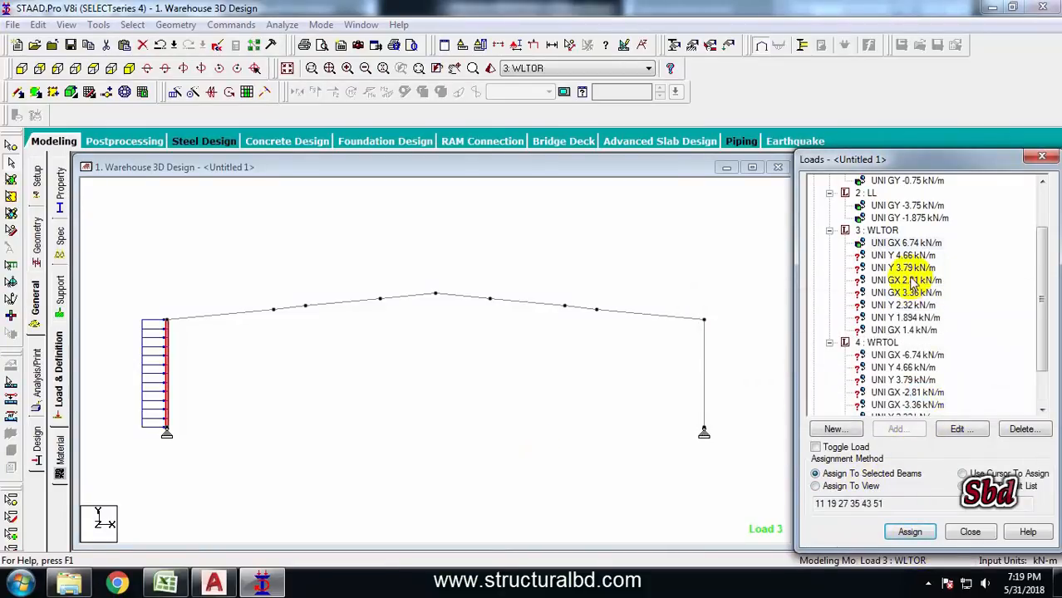
Assign the UNI Y 4.66 kN/m load of WLTOR to the left rafter members of the frame
{"action": "left_click", "coordinate": [901, 255]}
{"action": "left_click", "coordinate": [212, 315]}
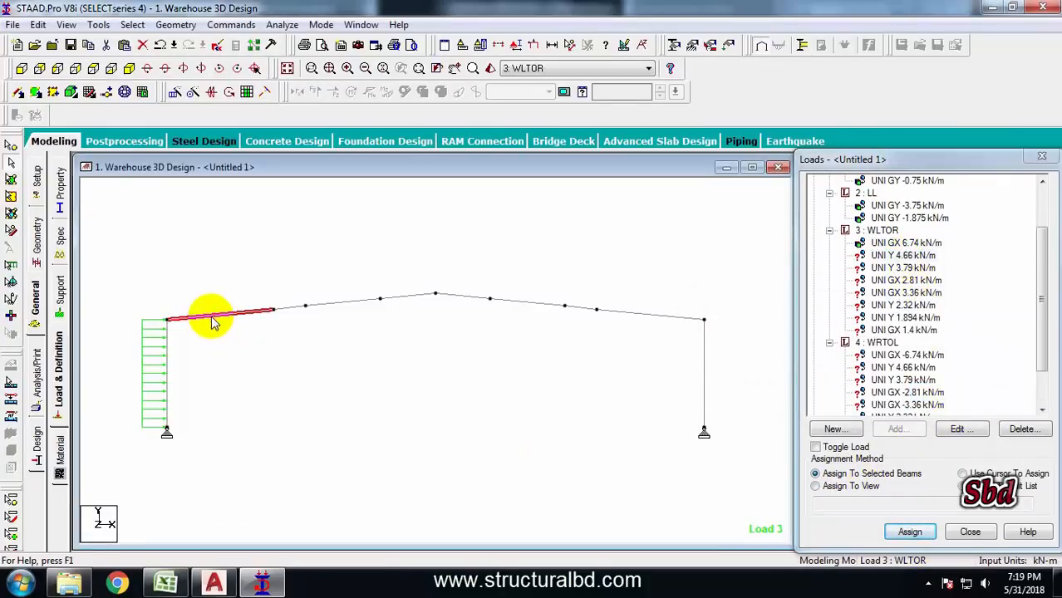
{"action": "left_click", "coordinate": [290, 307], "text": "ctrl"}
{"action": "left_click", "coordinate": [367, 299], "text": "ctrl"}
{"action": "left_click", "coordinate": [403, 296], "text": "ctrl"}
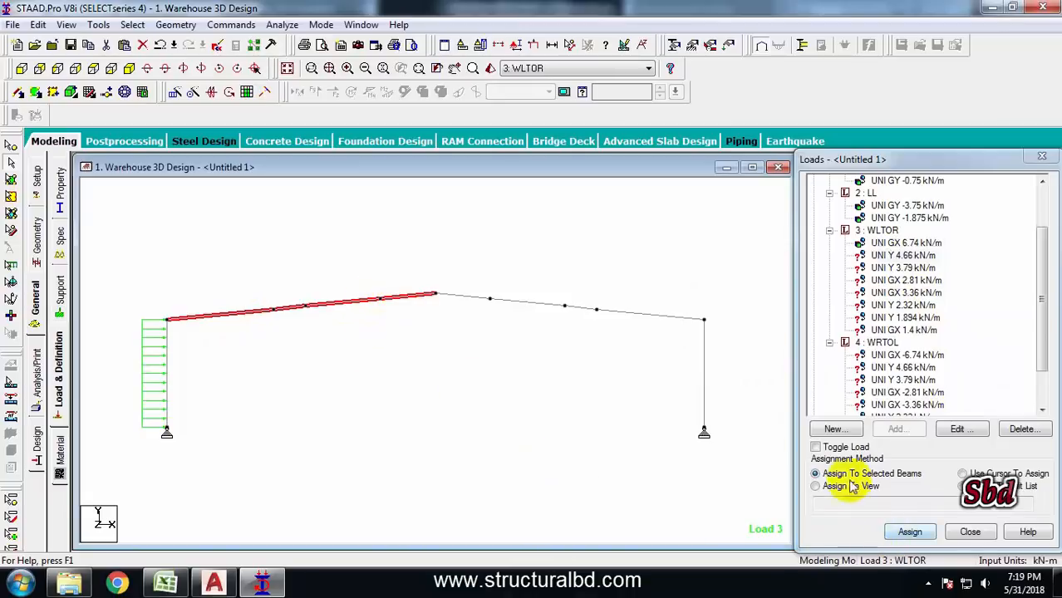
{"action": "left_click", "coordinate": [910, 532]}
{"action": "left_click", "coordinate": [944, 393]}
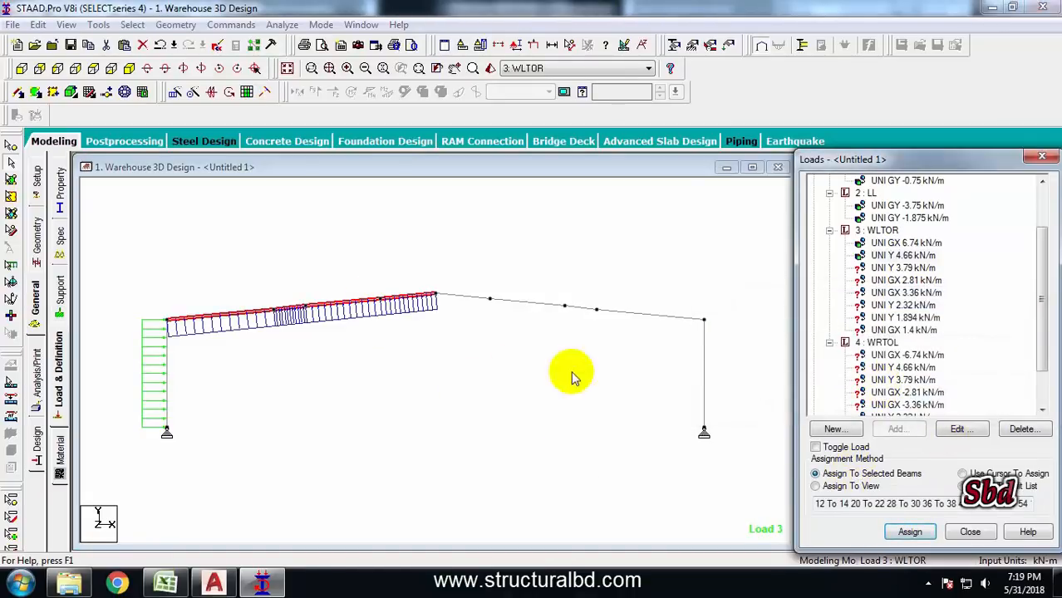
Window-select the right rafter members and assign WLTOR's UNI Y 3.79 kN/m load to them
{"action": "left_click", "coordinate": [901, 268]}
{"action": "left_click", "coordinate": [432, 274]}
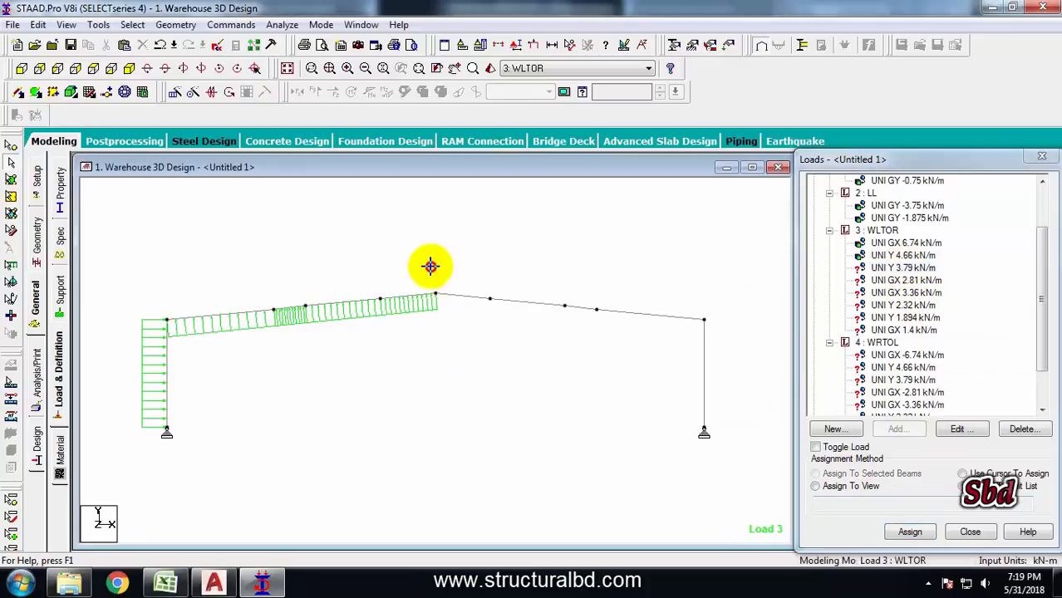
{"action": "left_click", "coordinate": [724, 325]}
{"action": "left_click", "coordinate": [816, 473]}
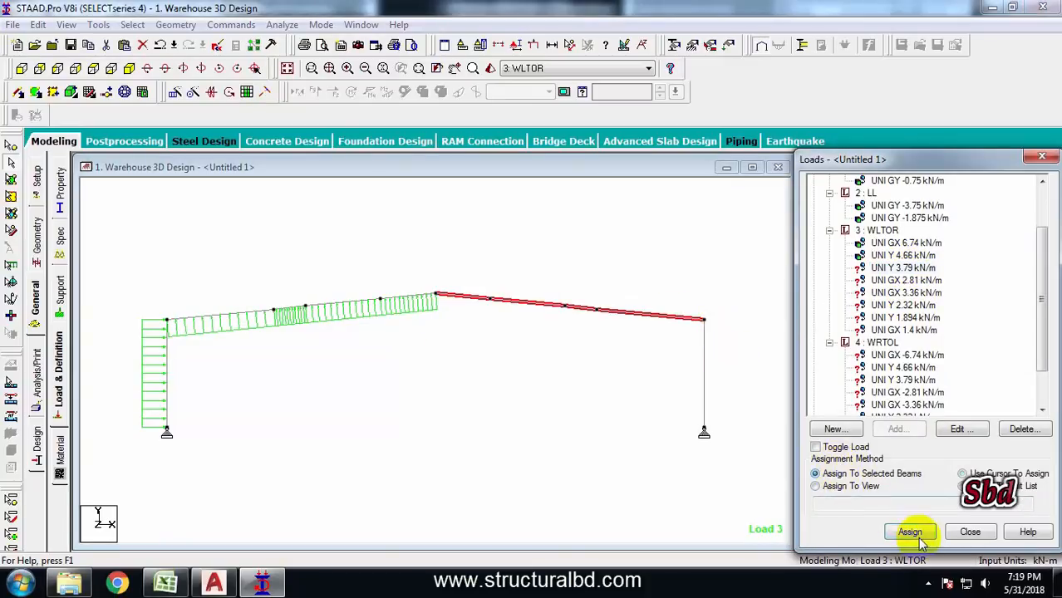
{"action": "left_click", "coordinate": [912, 531]}
{"action": "left_click", "coordinate": [942, 389]}
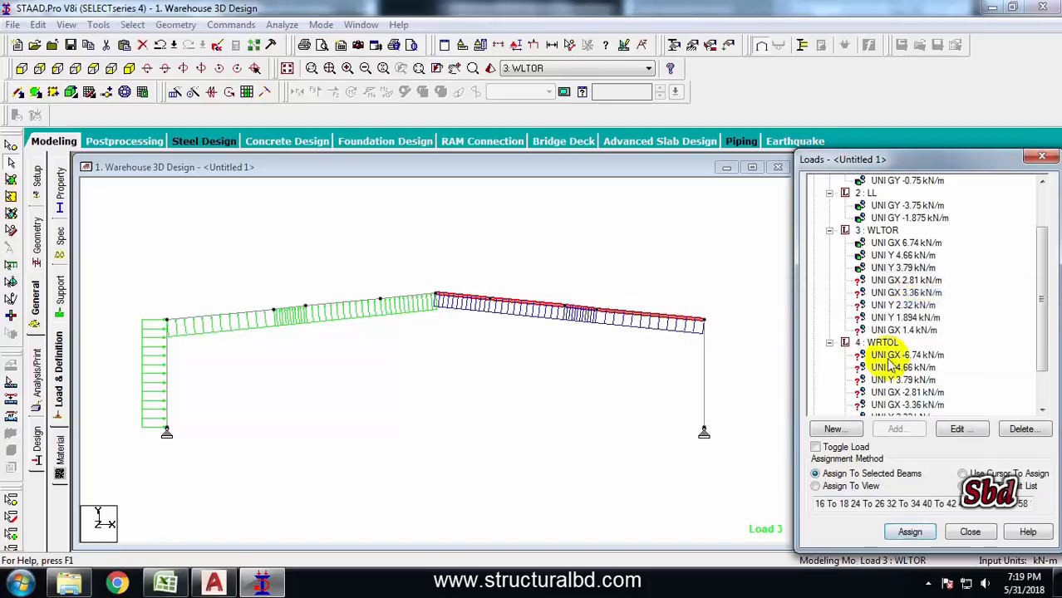
Assign the UNI GX 2.81 kN/m load of WLTOR to the right column of the frame
{"action": "left_click", "coordinate": [900, 280]}
{"action": "left_click", "coordinate": [702, 365]}
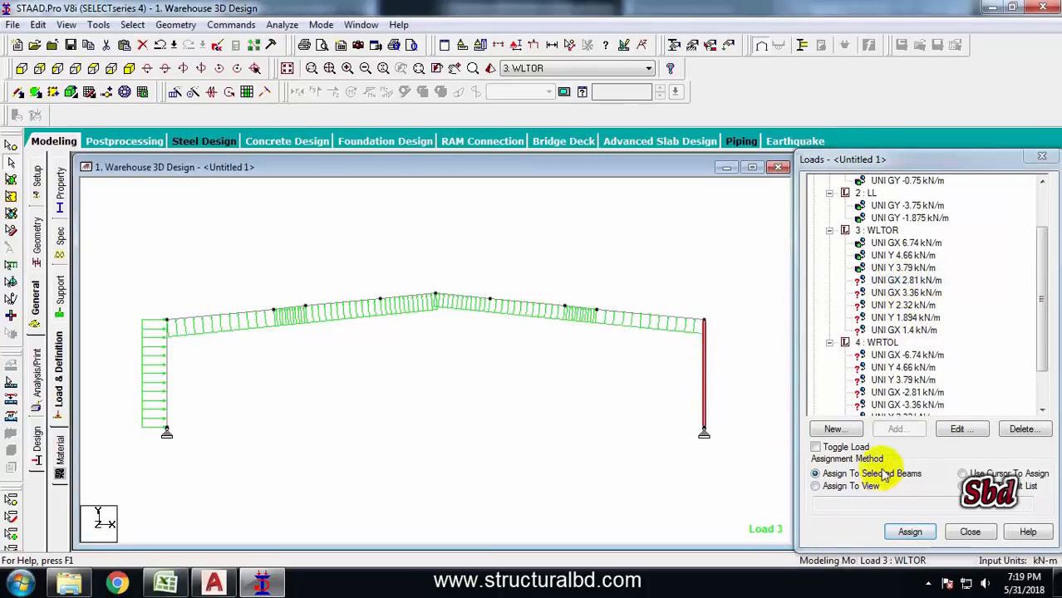
{"action": "left_click", "coordinate": [852, 473]}
{"action": "left_click", "coordinate": [909, 529]}
{"action": "left_click", "coordinate": [941, 389]}
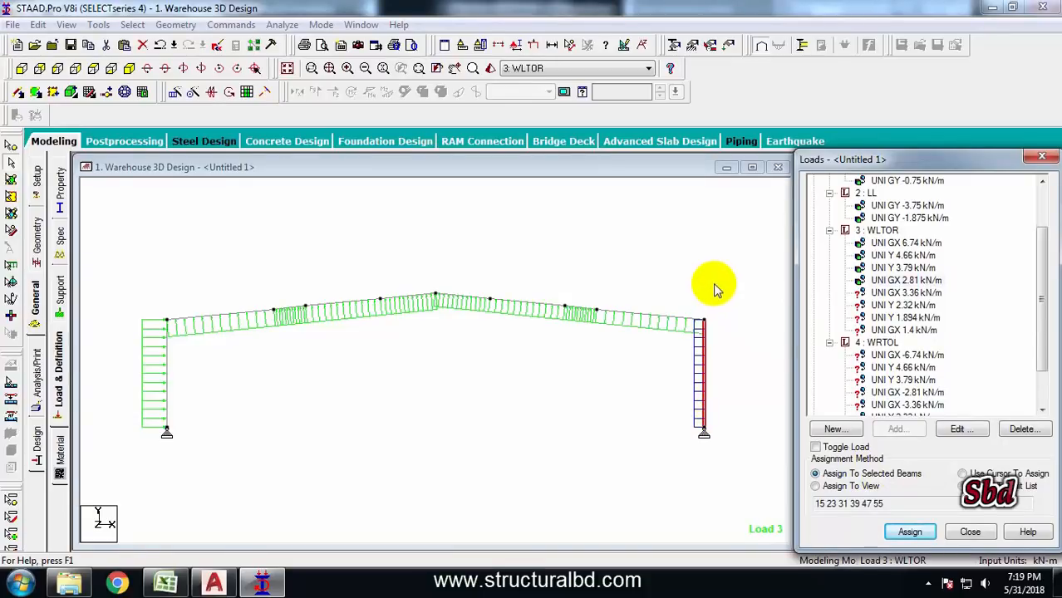
Switch to case WRTOL and assign its UNI GX -6.74 kN/m load to the right column
{"action": "left_click", "coordinate": [741, 311]}
{"action": "left_click", "coordinate": [891, 359]}
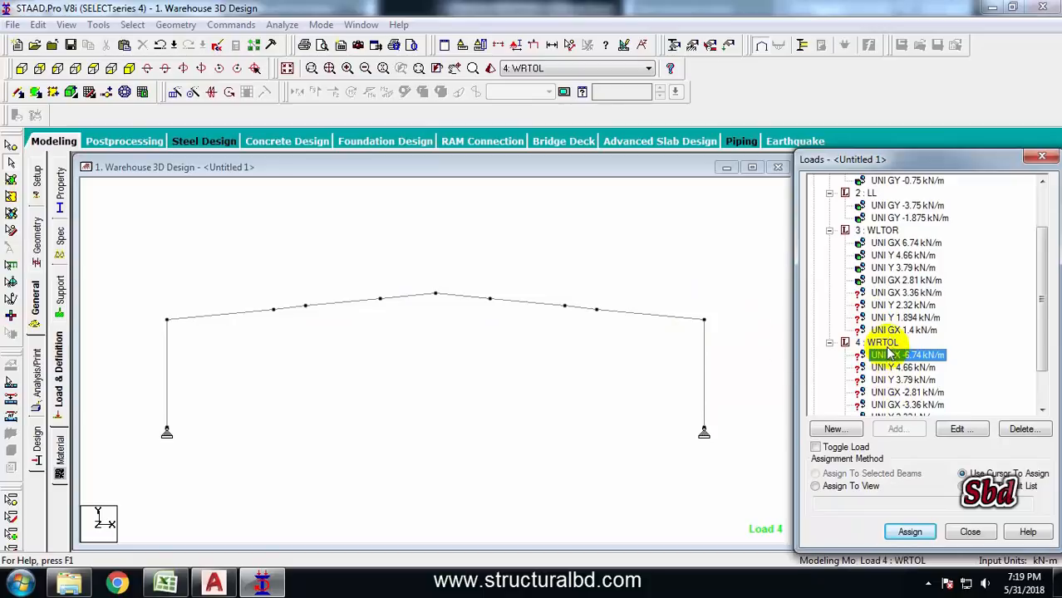
{"action": "left_click", "coordinate": [703, 361]}
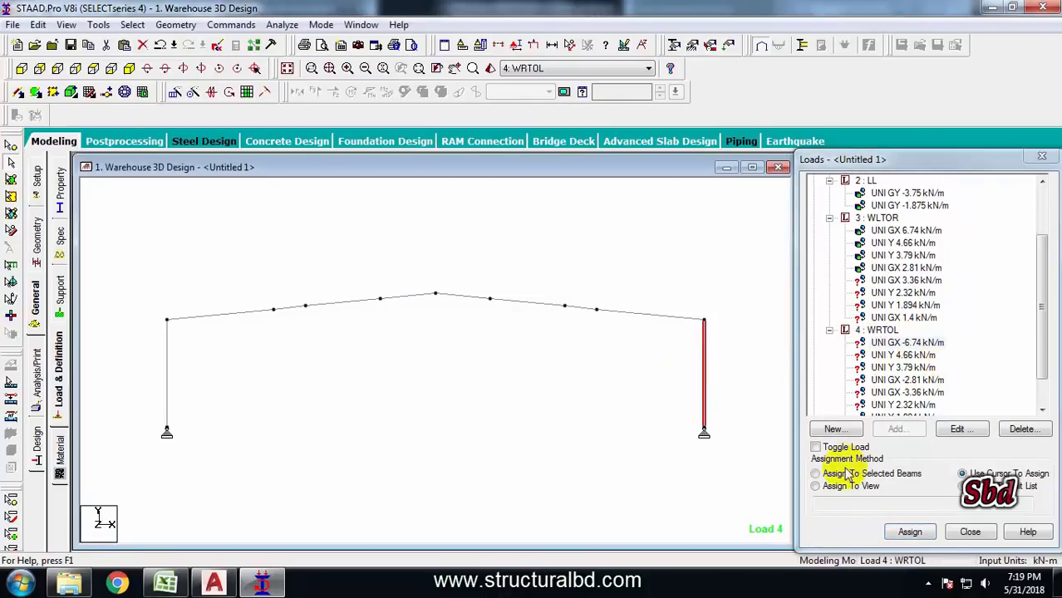
{"action": "left_click", "coordinate": [817, 474]}
{"action": "left_click", "coordinate": [910, 531]}
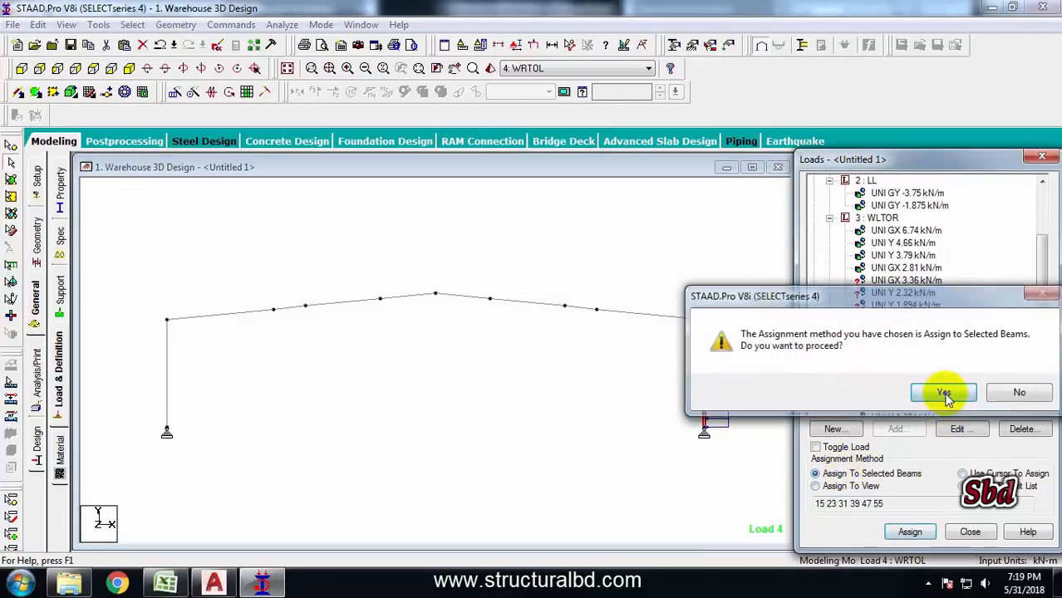
{"action": "left_click", "coordinate": [875, 392]}
Window-select the right rafter members and assign a WRTOL local Y uniform load to them
{"action": "left_click", "coordinate": [505, 291]}
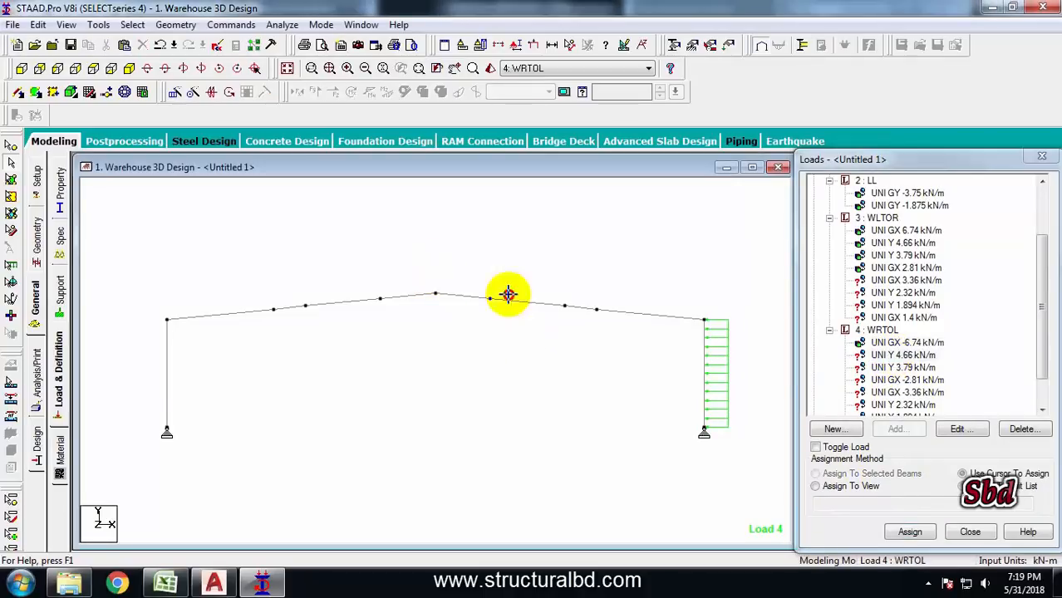
{"action": "left_click_drag", "start_coordinate": [427, 268], "coordinate": [713, 326]}
{"action": "left_click", "coordinate": [815, 473]}
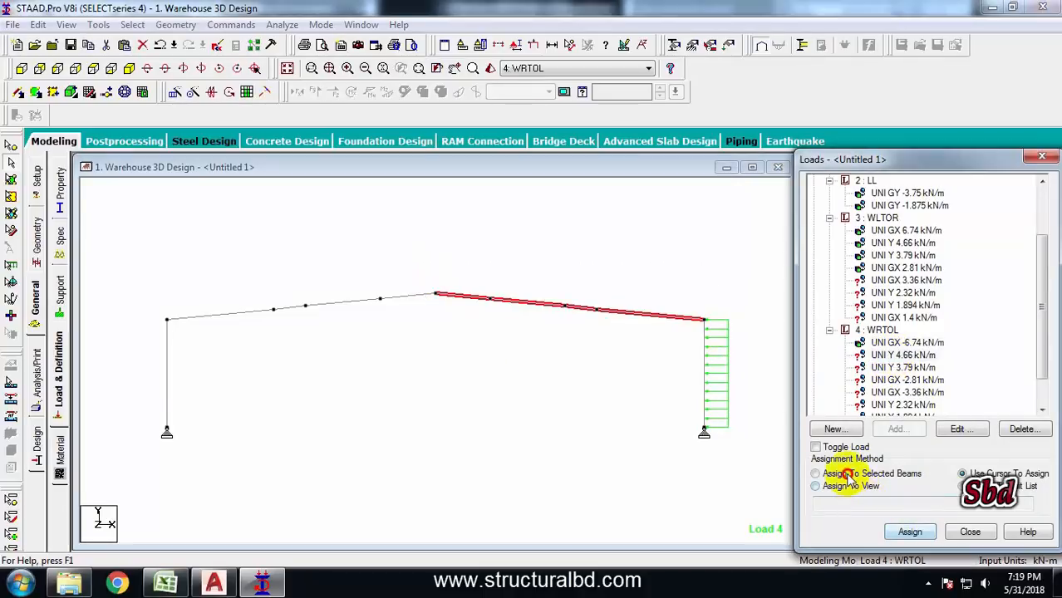
{"action": "left_click", "coordinate": [908, 530]}
{"action": "left_click", "coordinate": [943, 393]}
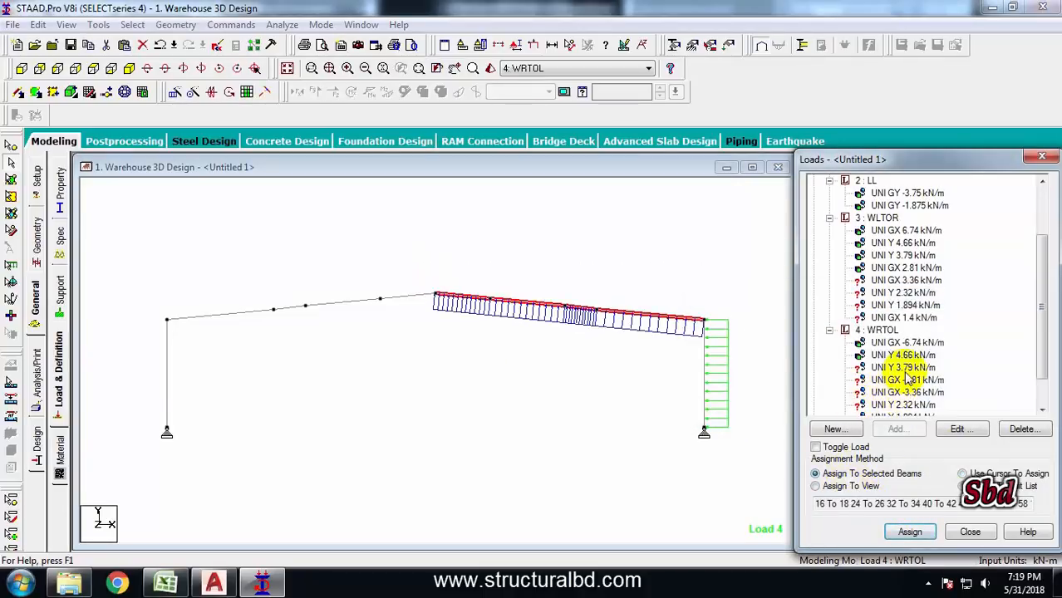
Assign the UNI GX -2.81 kN/m load of WRTOL to the left rafter members
{"action": "left_click", "coordinate": [901, 380]}
{"action": "left_click_drag", "start_coordinate": [142, 284], "coordinate": [445, 321]}
{"action": "left_click", "coordinate": [815, 473]}
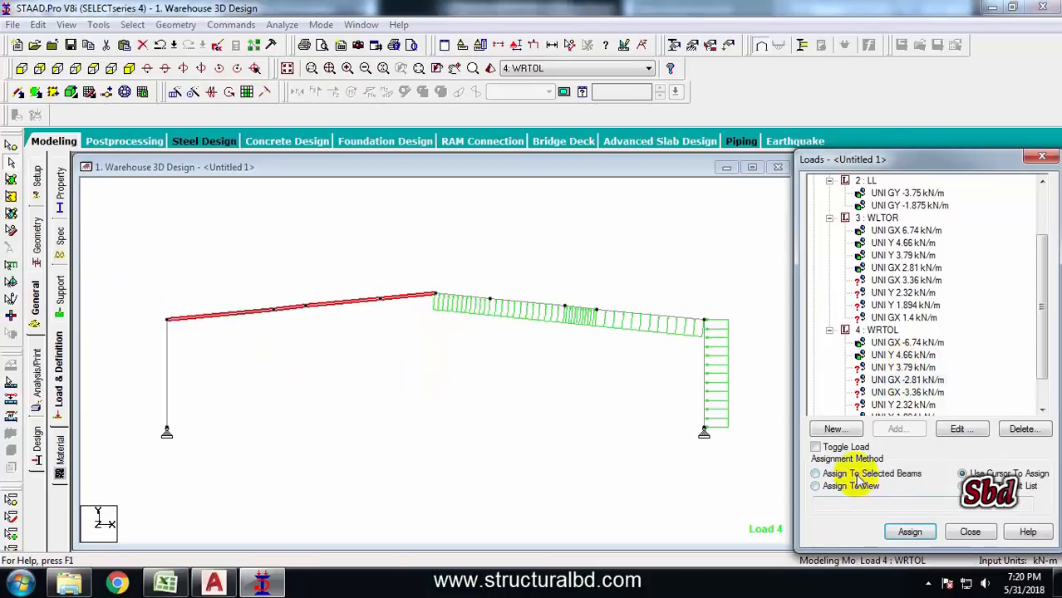
{"action": "left_click", "coordinate": [909, 532]}
{"action": "left_click", "coordinate": [864, 394]}
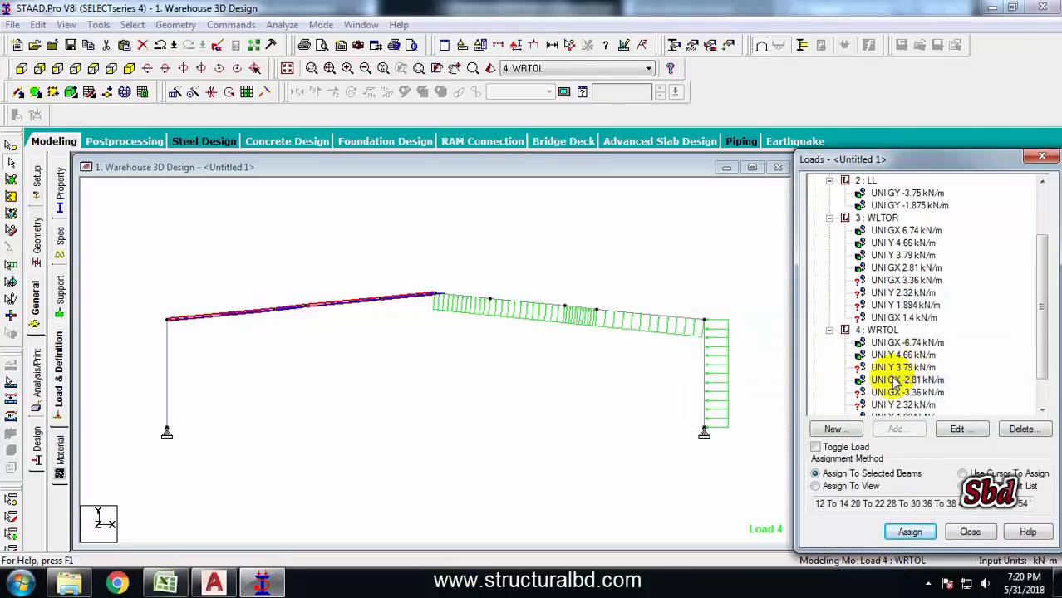
Edit the UNI GX -2.81 kN/m load to remove the left rafter members from its member list
{"action": "double_click", "coordinate": [890, 380]}
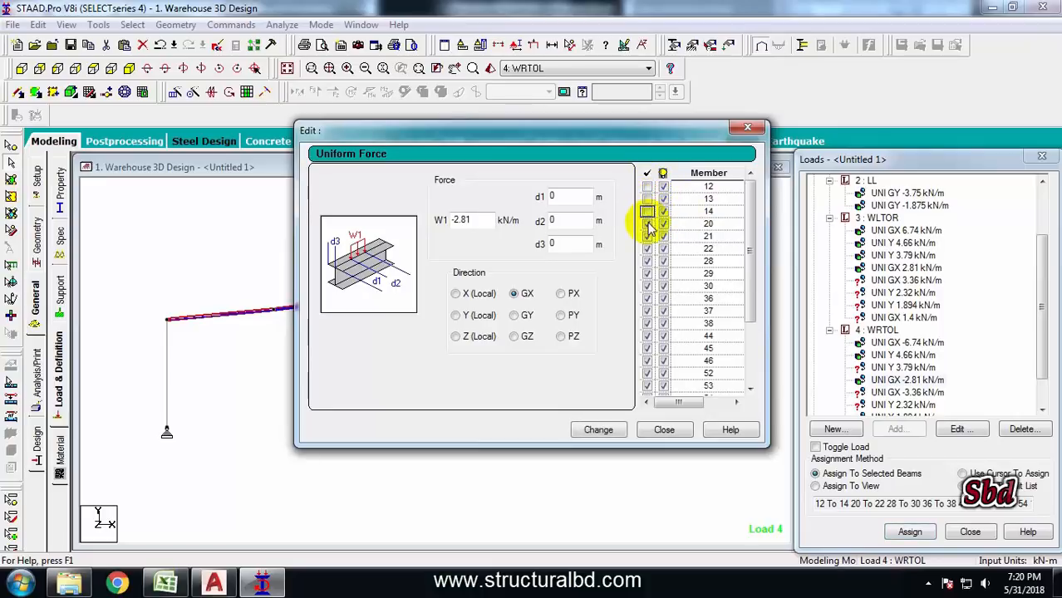
{"action": "left_click", "coordinate": [647, 273]}
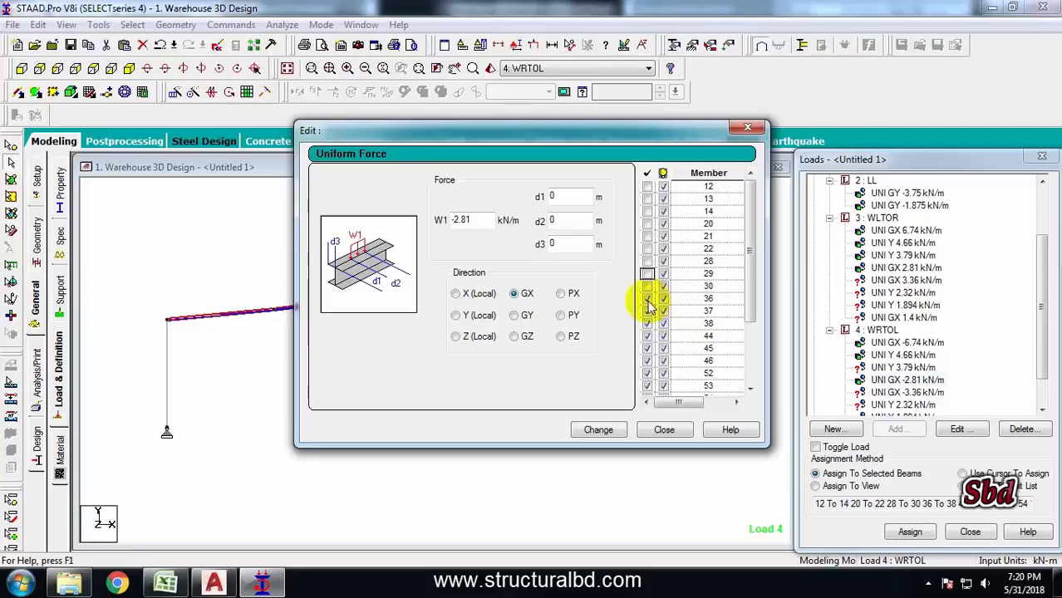
{"action": "left_click", "coordinate": [600, 429]}
{"action": "left_click", "coordinate": [664, 430]}
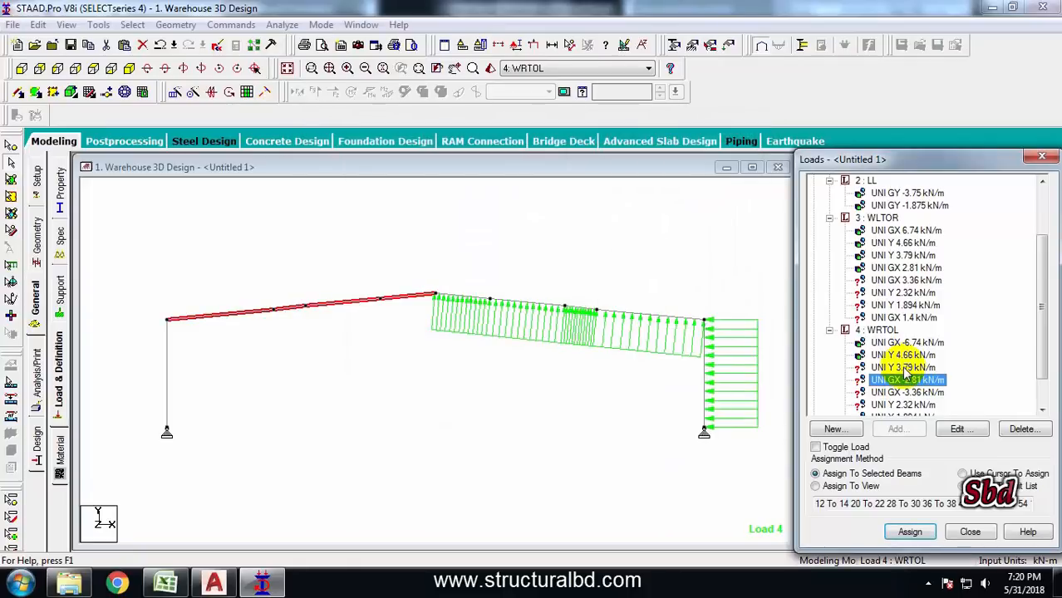
Assign the UNI Y 3.79 kN/m load of WRTOL to the selected left rafter members
{"action": "left_click", "coordinate": [904, 368]}
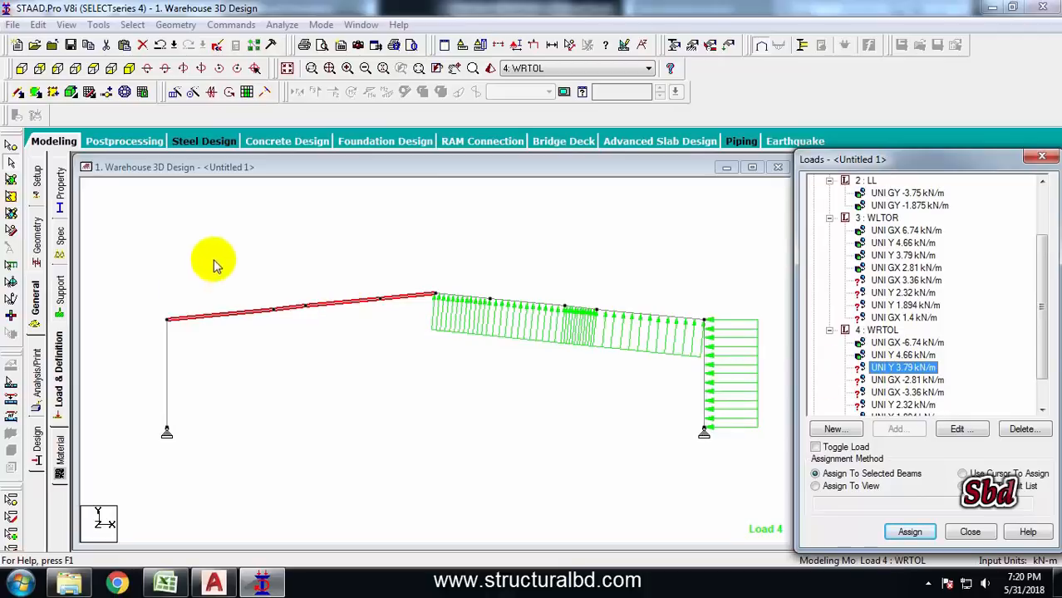
{"action": "left_click", "coordinate": [909, 531]}
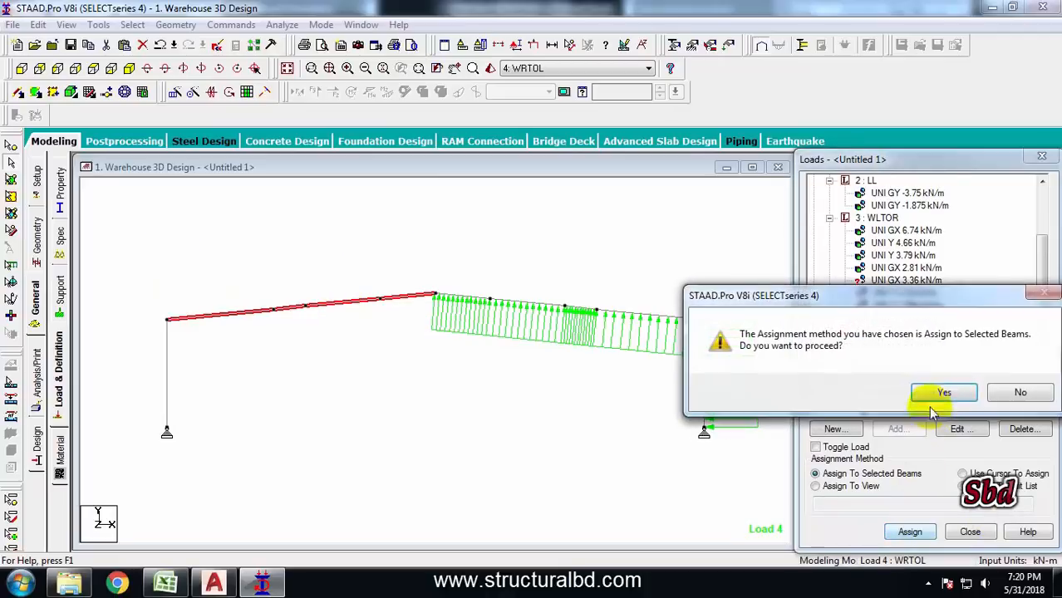
{"action": "left_click", "coordinate": [934, 397]}
Save the modified model and assign the UNI GX -2.81 kN/m load of WRTOL to the left column
{"action": "left_click", "coordinate": [907, 379]}
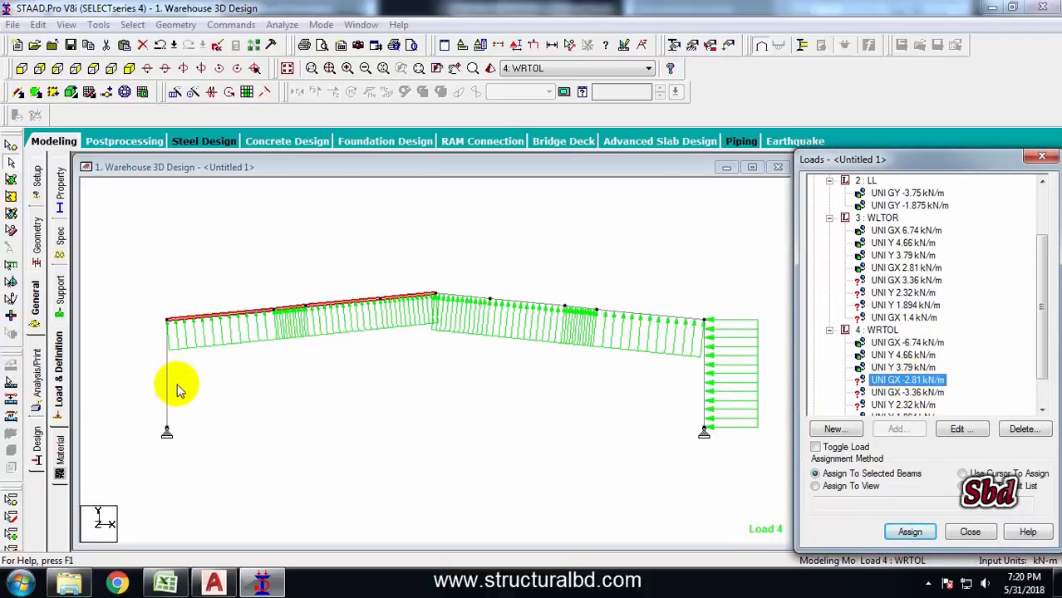
{"action": "left_click", "coordinate": [908, 389]}
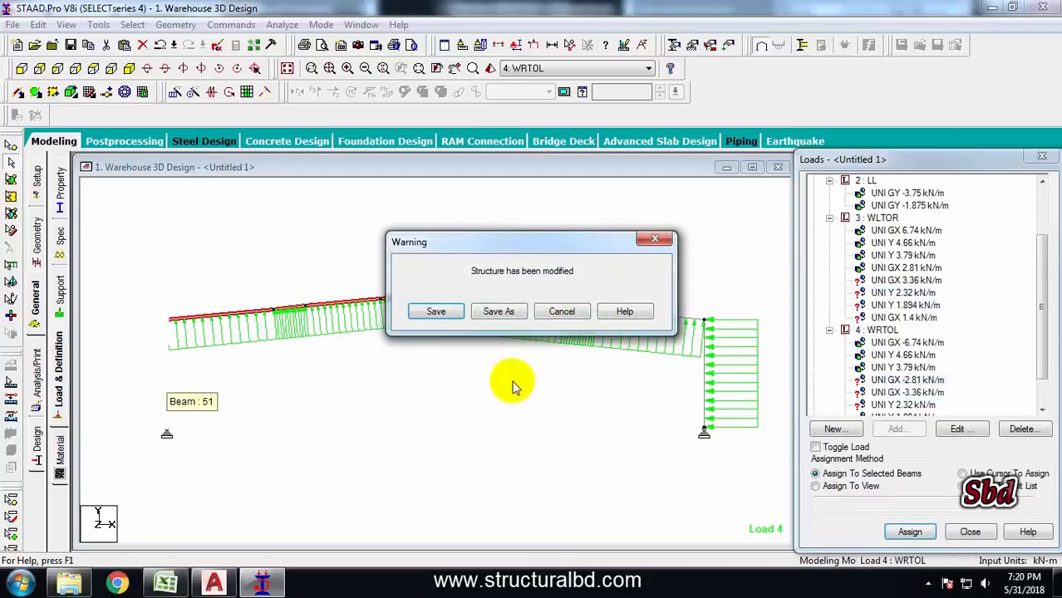
{"action": "left_click", "coordinate": [435, 311]}
{"action": "left_click", "coordinate": [165, 363]}
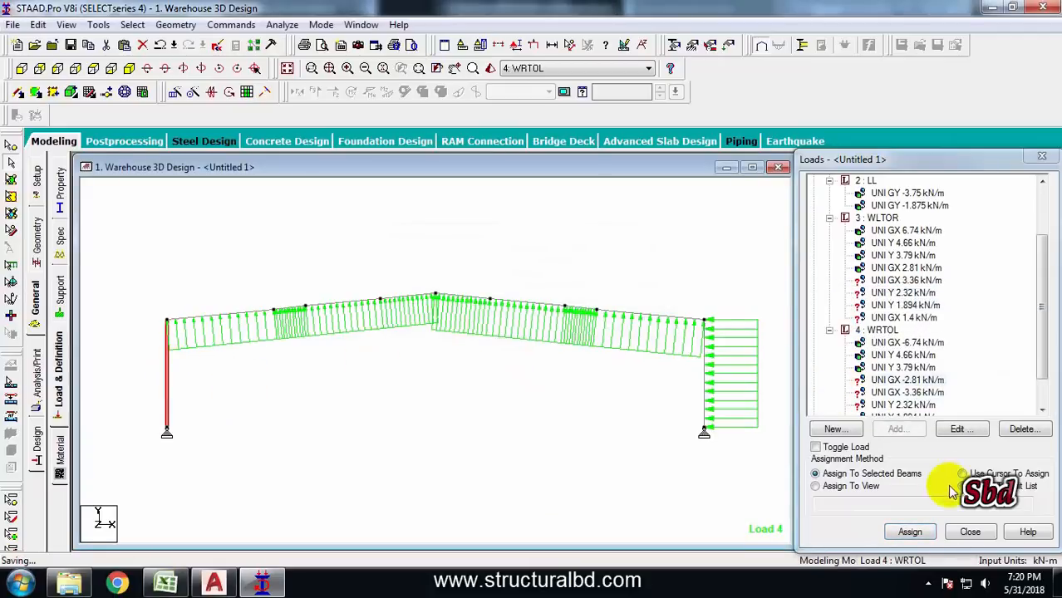
{"action": "left_click", "coordinate": [909, 531]}
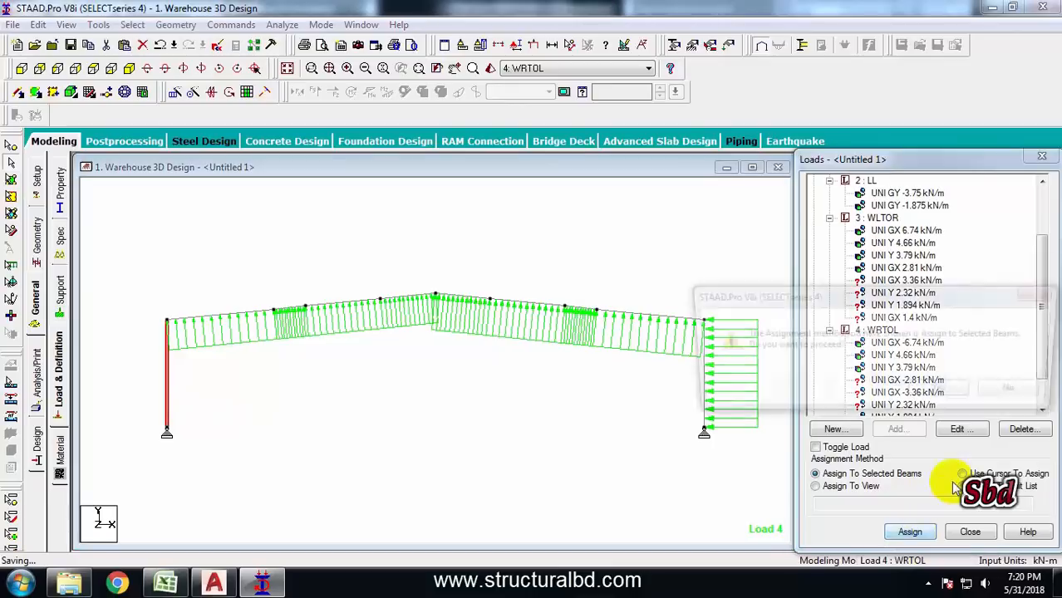
{"action": "left_click", "coordinate": [960, 391]}
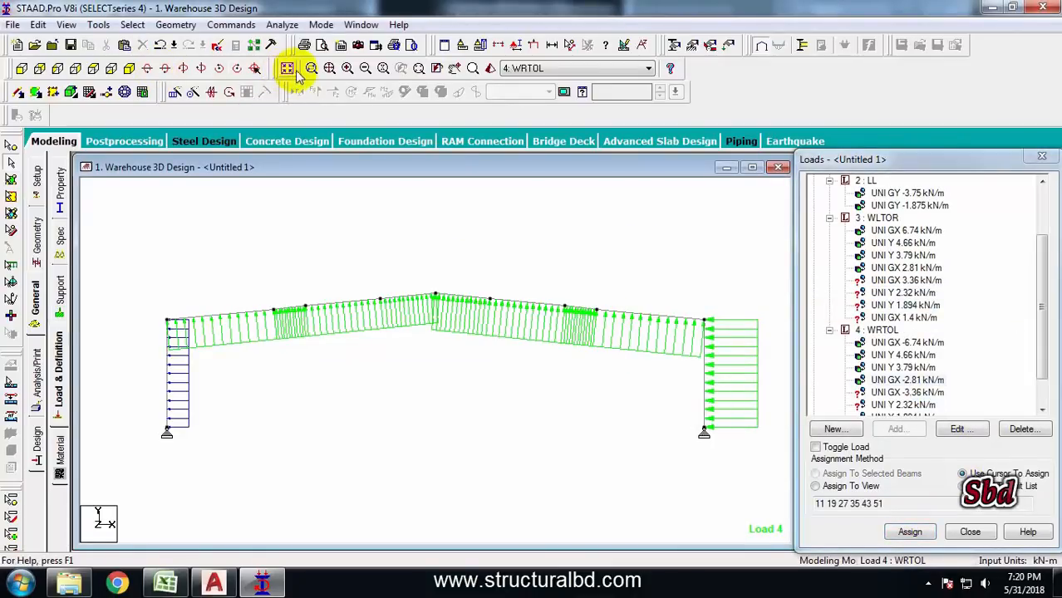
Select the end gable frame members in plan, open them in a new view, and show it in front elevation
{"action": "left_click", "coordinate": [287, 69]}
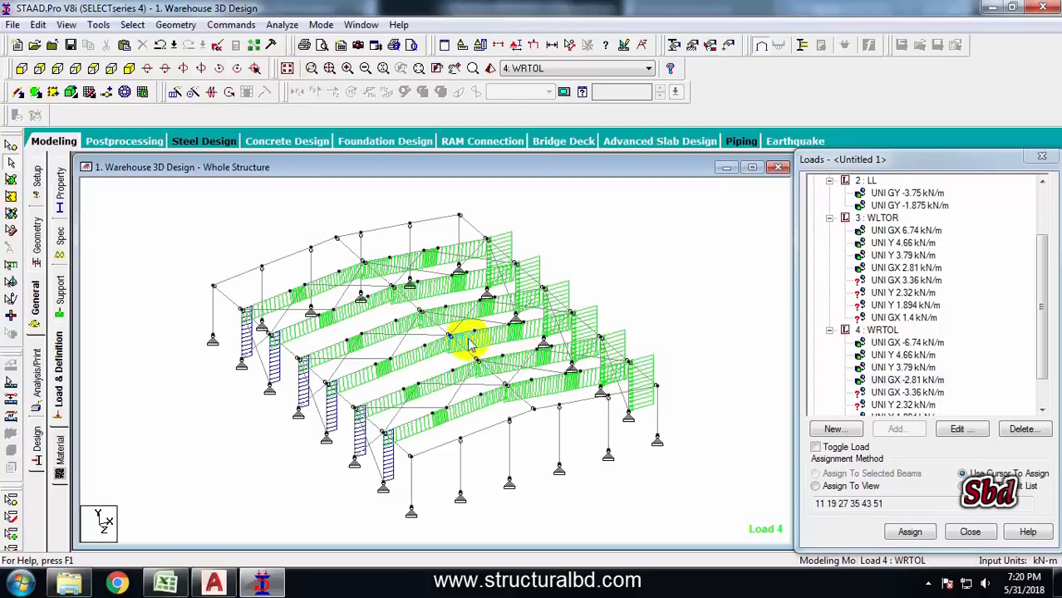
{"action": "left_click", "coordinate": [112, 68]}
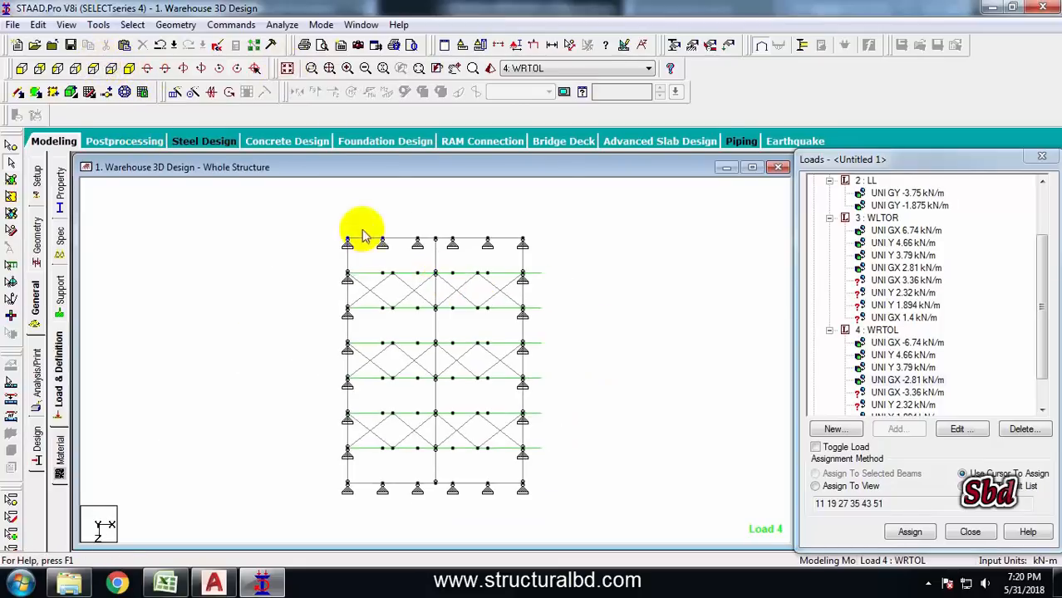
{"action": "left_click_drag", "start_coordinate": [573, 238], "coordinate": [576, 245]}
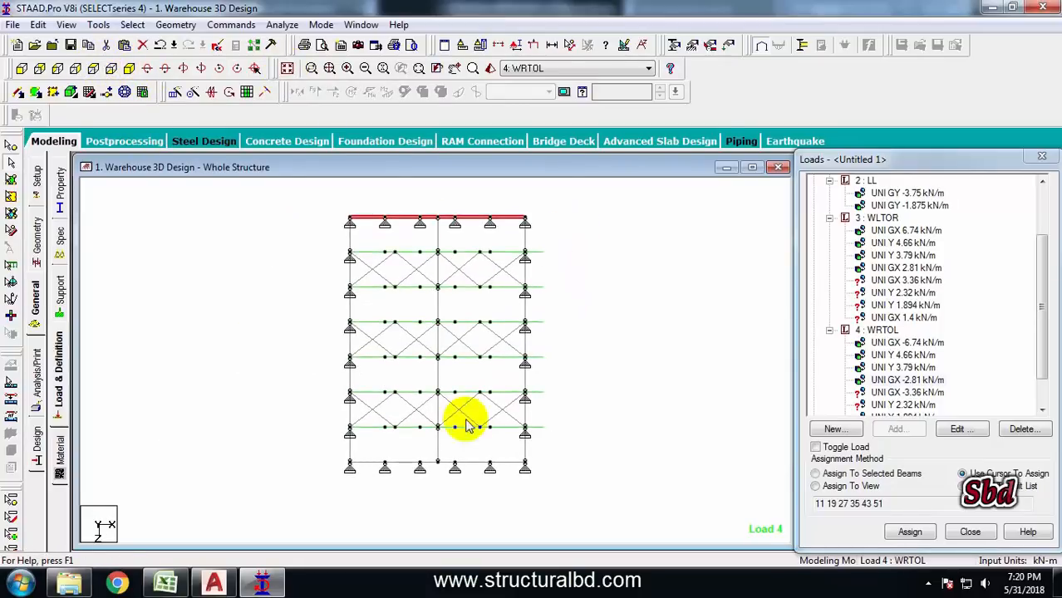
{"action": "left_click_drag", "start_coordinate": [602, 490], "coordinate": [587, 470]}
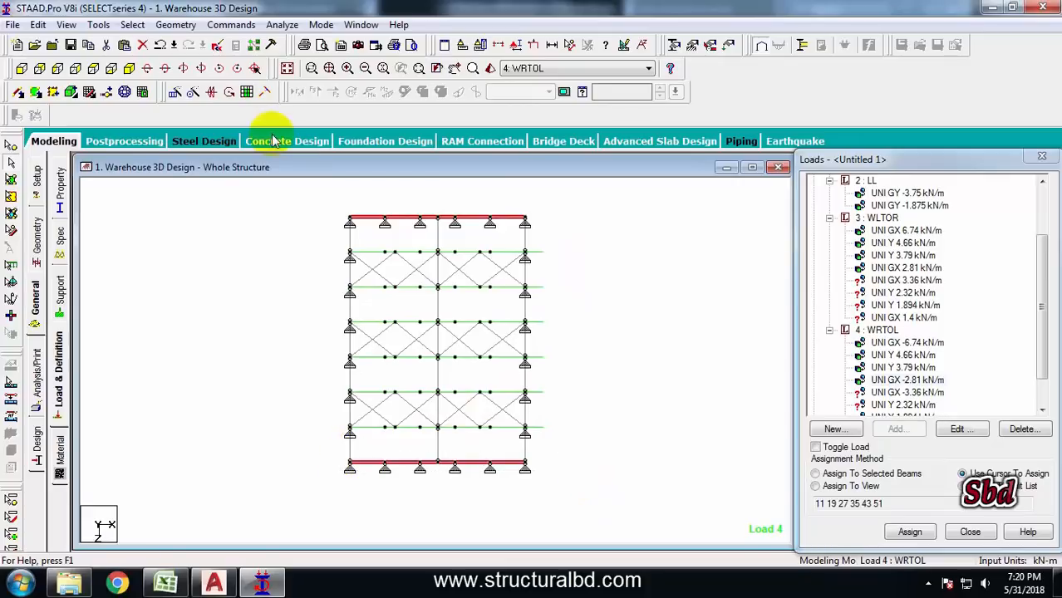
{"action": "right_click", "coordinate": [260, 281]}
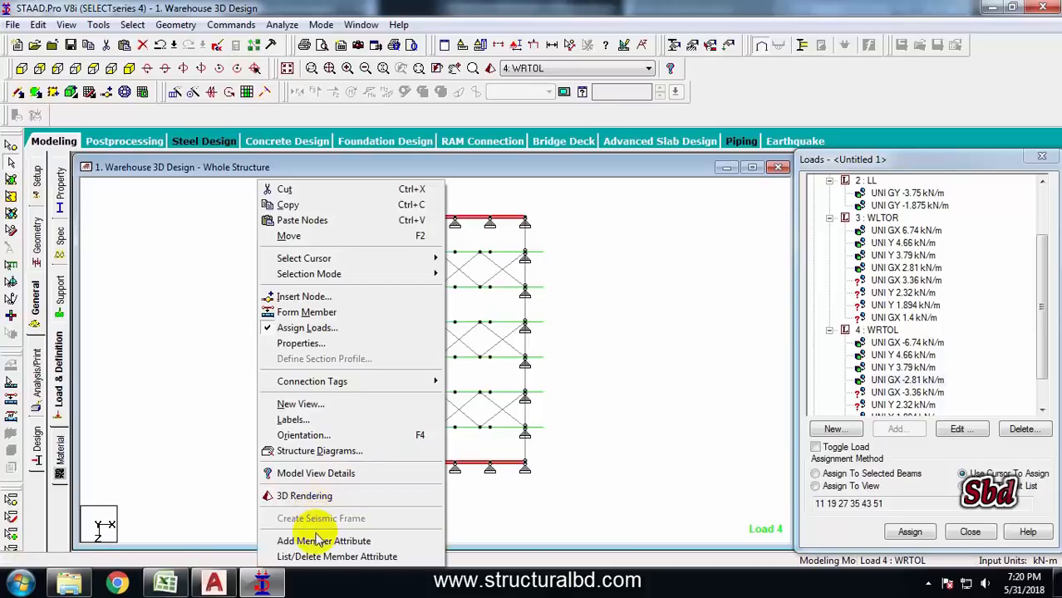
{"action": "left_click", "coordinate": [329, 404]}
{"action": "left_click", "coordinate": [631, 271]}
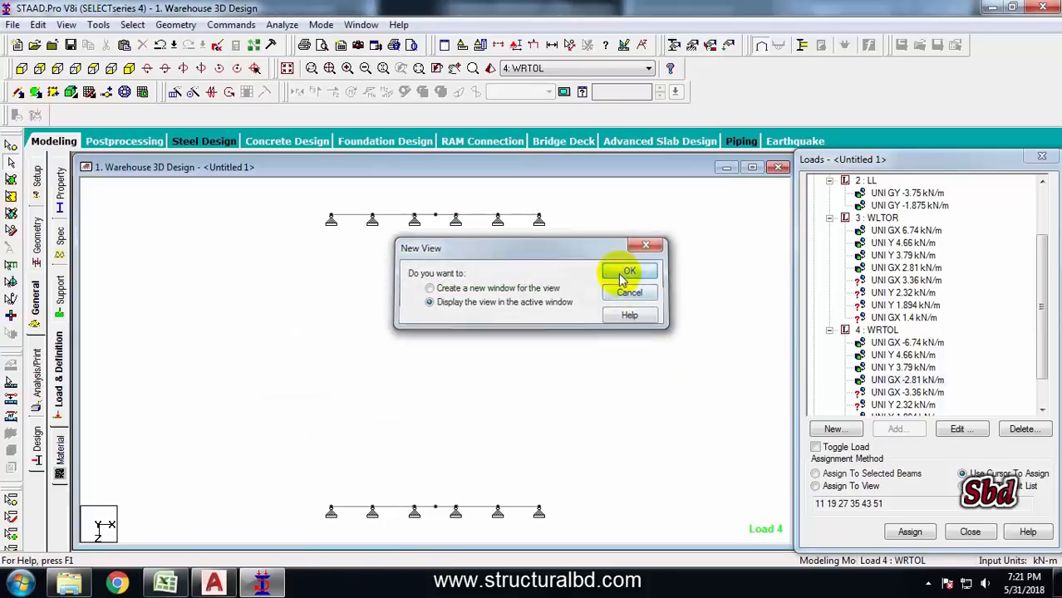
{"action": "left_click", "coordinate": [20, 69]}
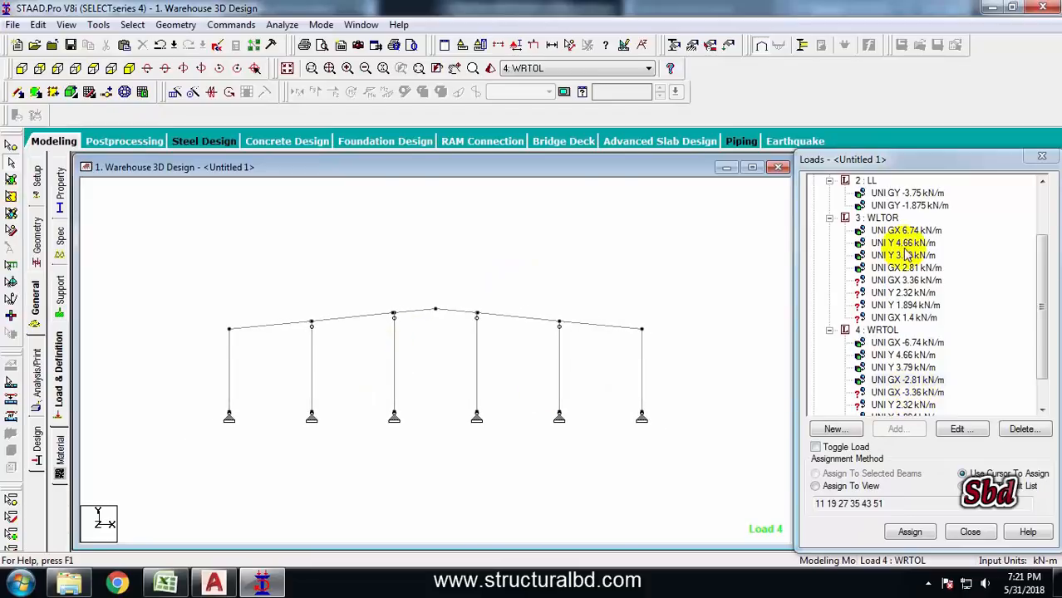
Assign the UNI GX 3.36 kN/m load of WLTOR to the selected left column
{"action": "left_click", "coordinate": [893, 281]}
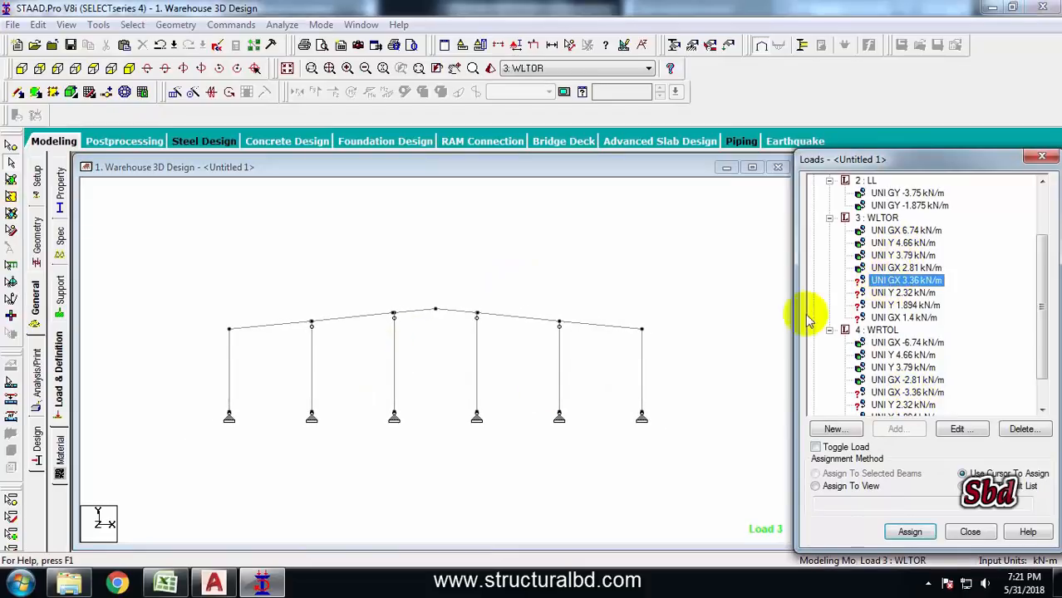
{"action": "left_click", "coordinate": [231, 375]}
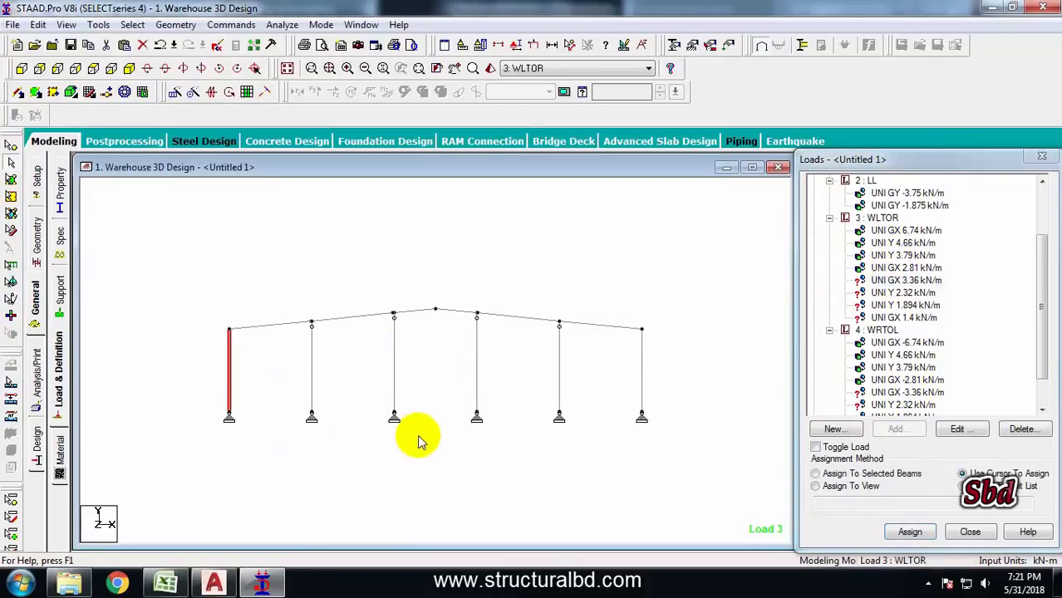
{"action": "left_click", "coordinate": [847, 474]}
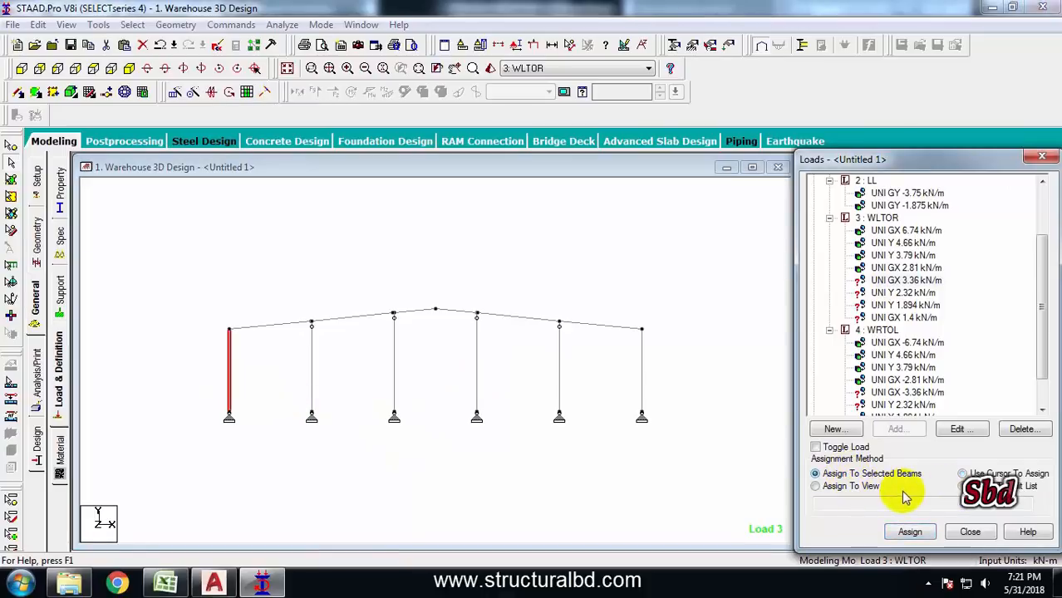
{"action": "left_click", "coordinate": [909, 532]}
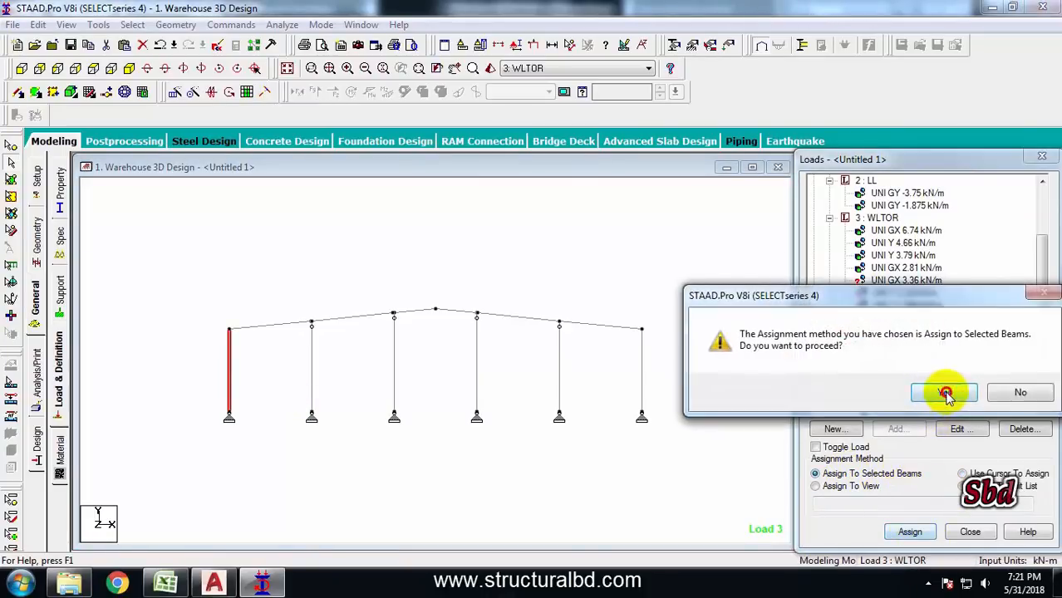
{"action": "left_click", "coordinate": [943, 391]}
Assign the UNI Y 2.32 kN/m load of WLTOR to the selected left rafter members
{"action": "left_click", "coordinate": [903, 292]}
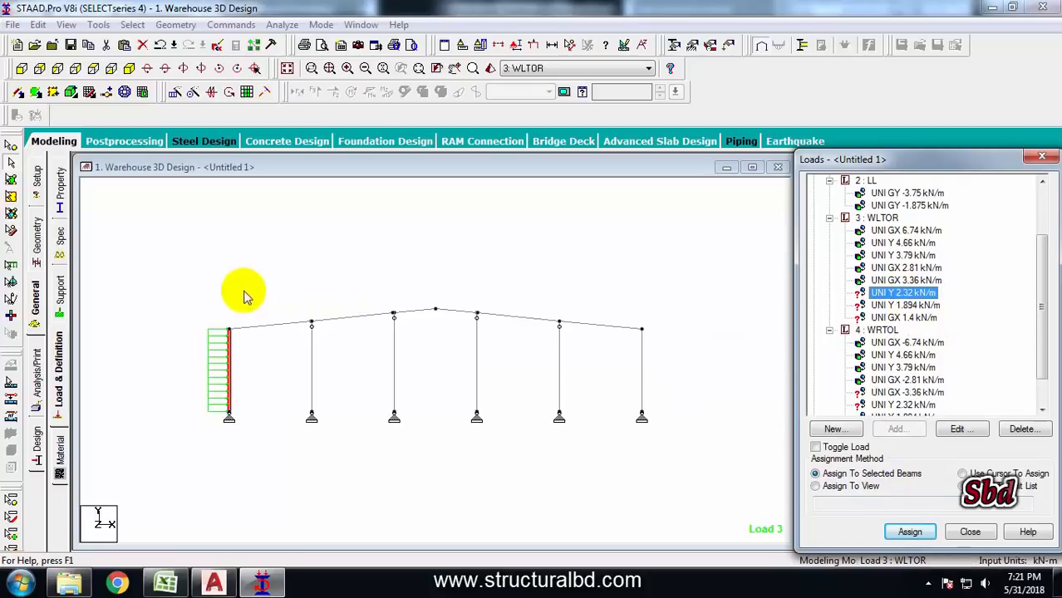
{"action": "left_click", "coordinate": [266, 325]}
{"action": "left_click", "coordinate": [413, 312], "text": "ctrl"}
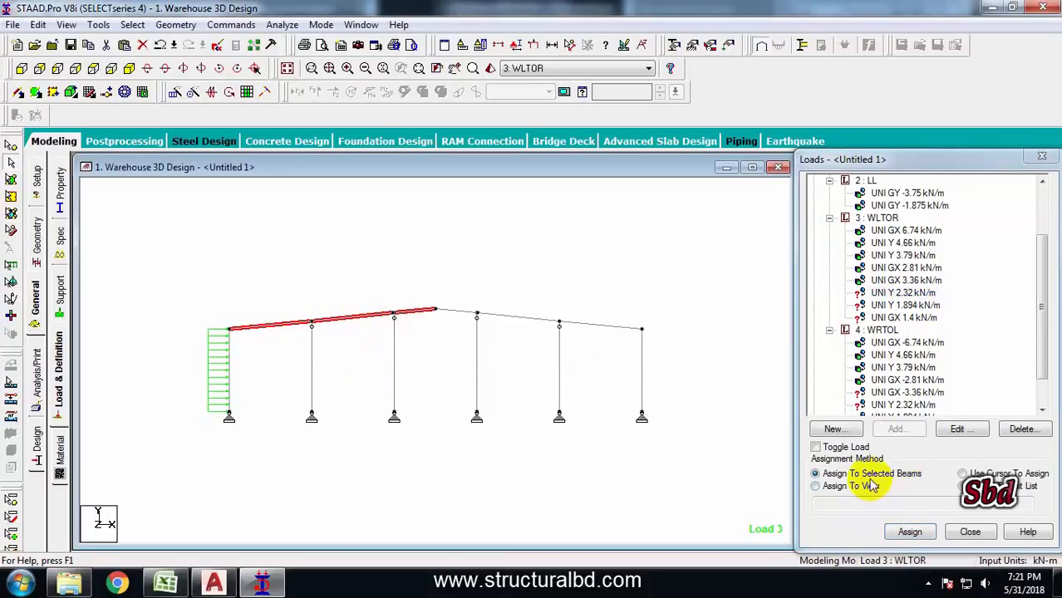
{"action": "left_click", "coordinate": [909, 531]}
{"action": "left_click", "coordinate": [943, 392]}
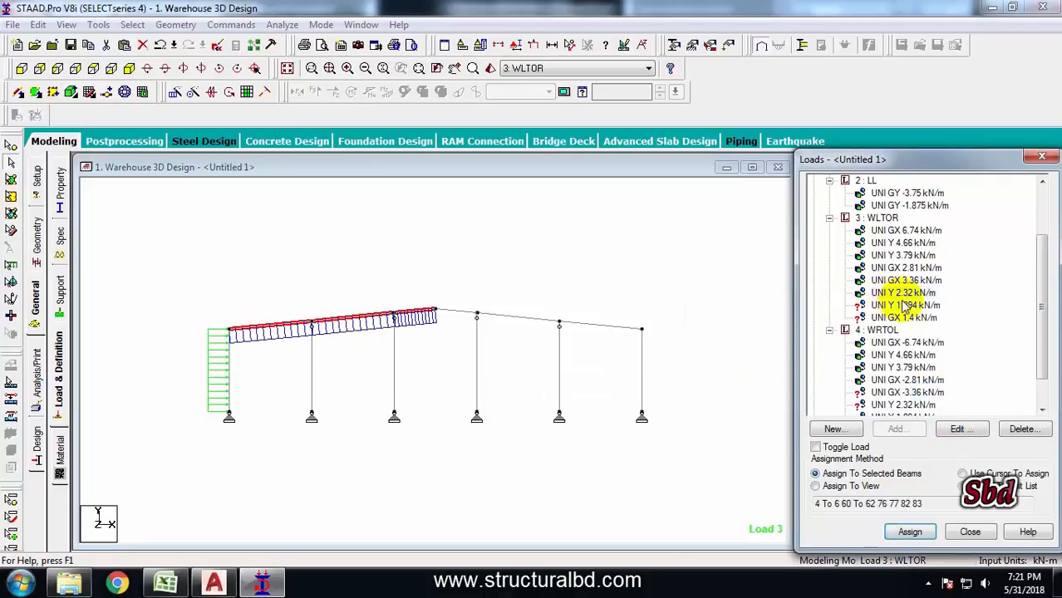
Assign the UNI Y 1.894 kN/m load of WLTOR to the selected right rafter members
{"action": "left_click", "coordinate": [902, 293]}
{"action": "left_click", "coordinate": [650, 330]}
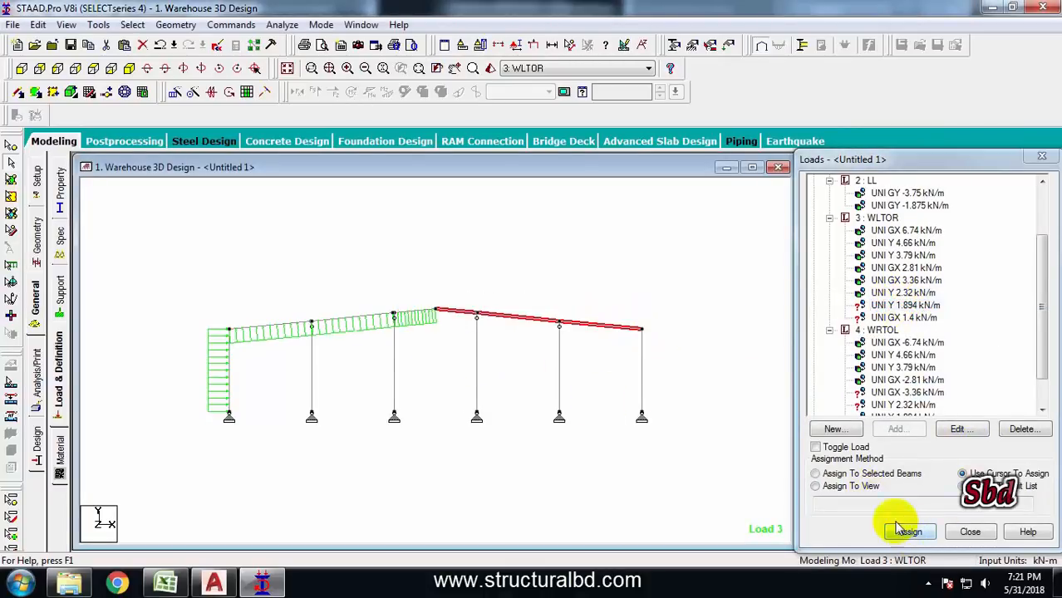
{"action": "left_click", "coordinate": [826, 473]}
{"action": "left_click", "coordinate": [910, 531]}
{"action": "left_click", "coordinate": [947, 389]}
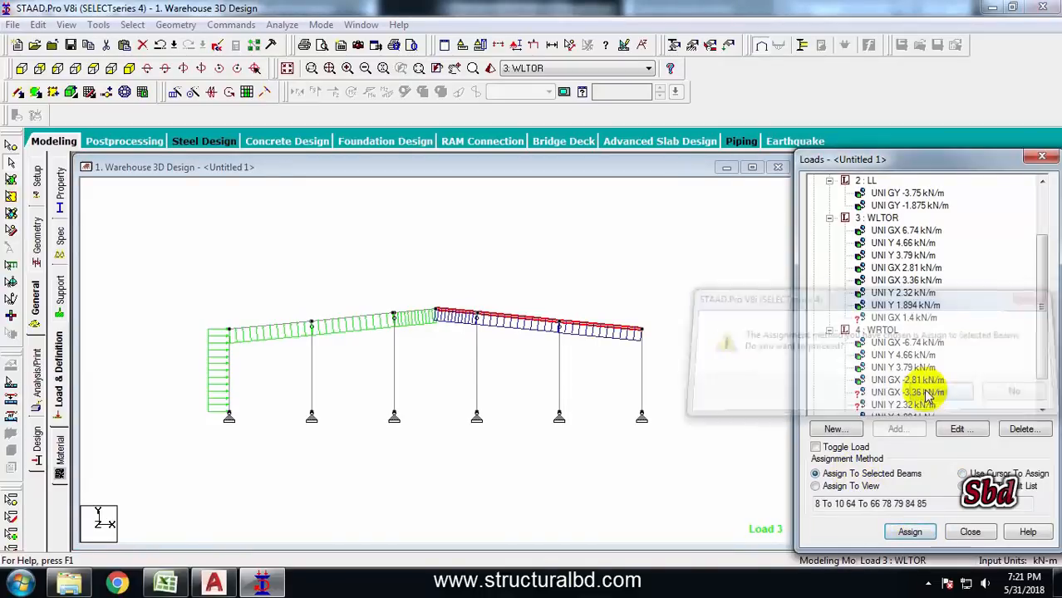
Assign the UNI GX 1.4 kN/m load of WLTOR to the selected right column
{"action": "left_click", "coordinate": [903, 318]}
{"action": "left_click", "coordinate": [642, 374]}
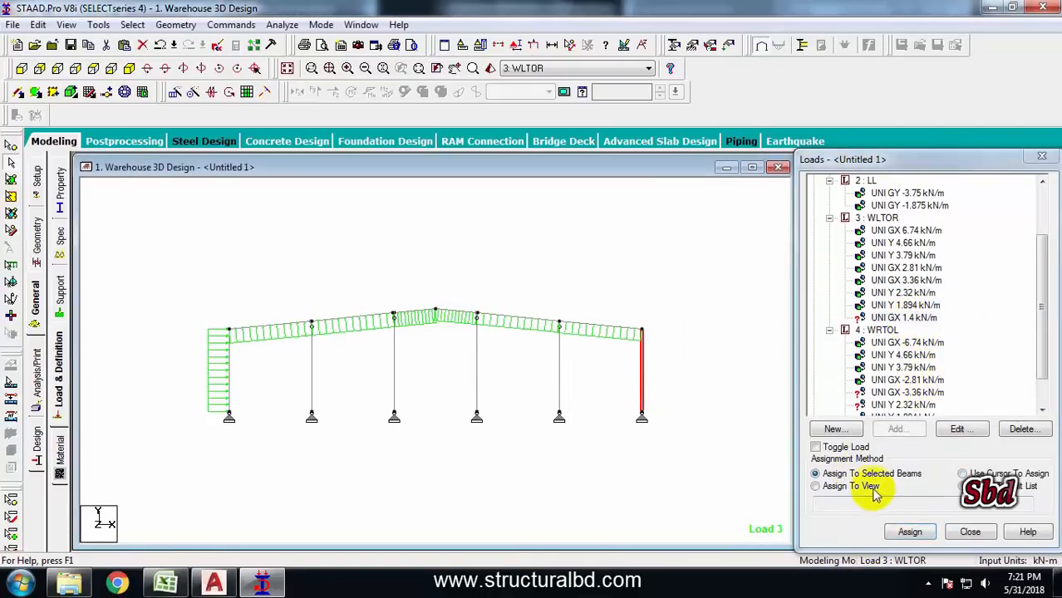
{"action": "left_click", "coordinate": [910, 531]}
{"action": "left_click", "coordinate": [875, 396]}
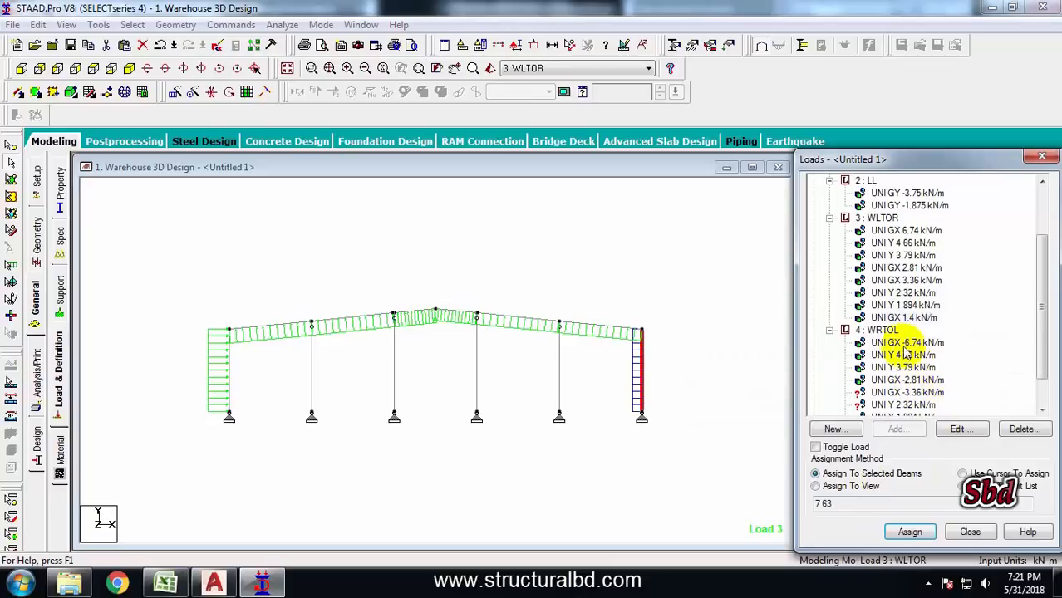
Assign the UNI GX -3.36 kN/m load of WRTOL to the selected right column
{"action": "left_click", "coordinate": [899, 391]}
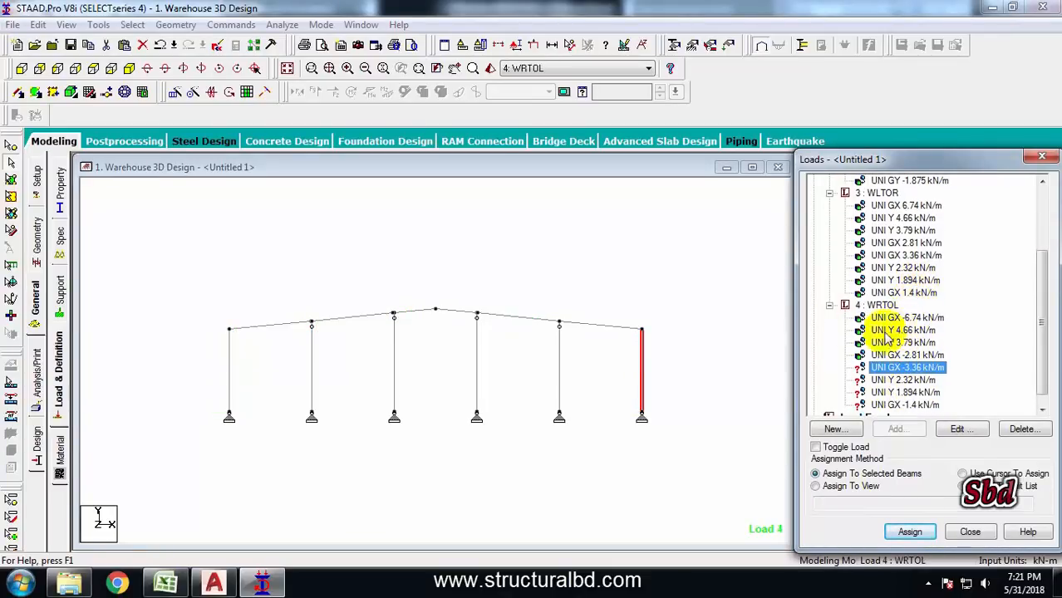
{"action": "left_click", "coordinate": [739, 383]}
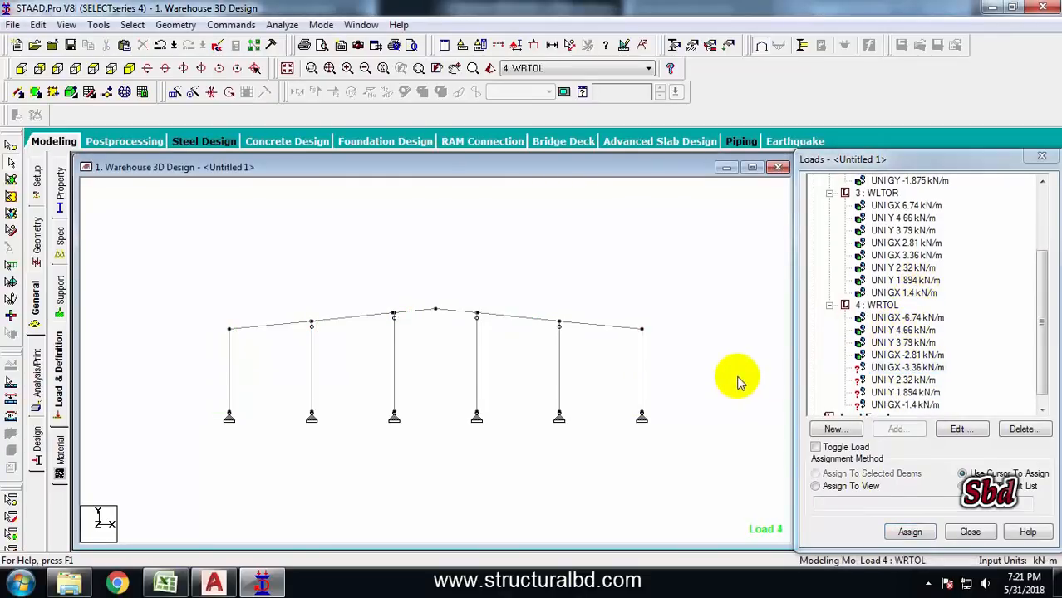
{"action": "left_click", "coordinate": [897, 368]}
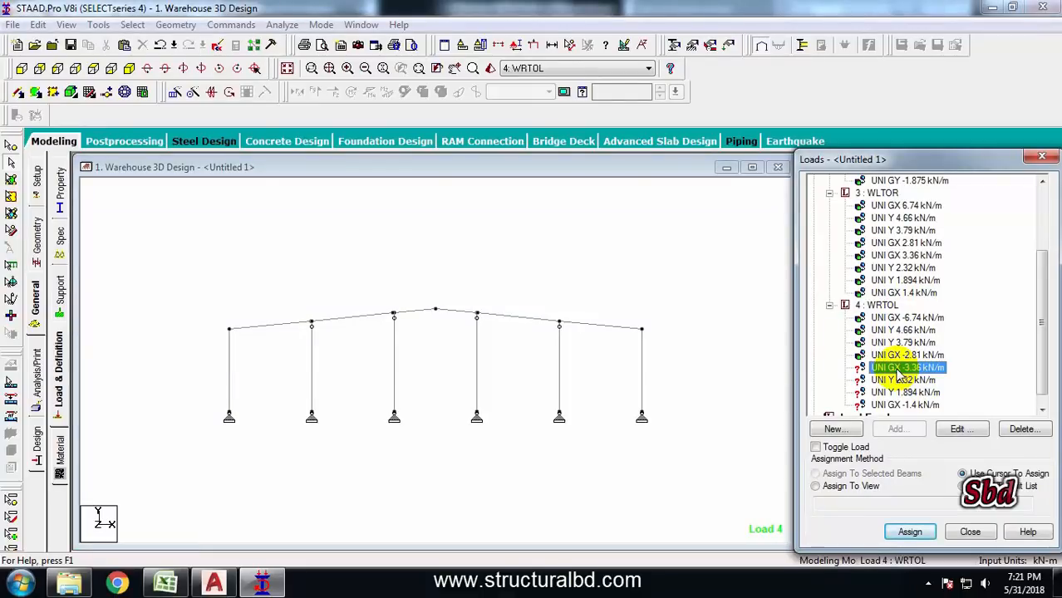
{"action": "left_click", "coordinate": [641, 367]}
{"action": "left_click", "coordinate": [864, 474]}
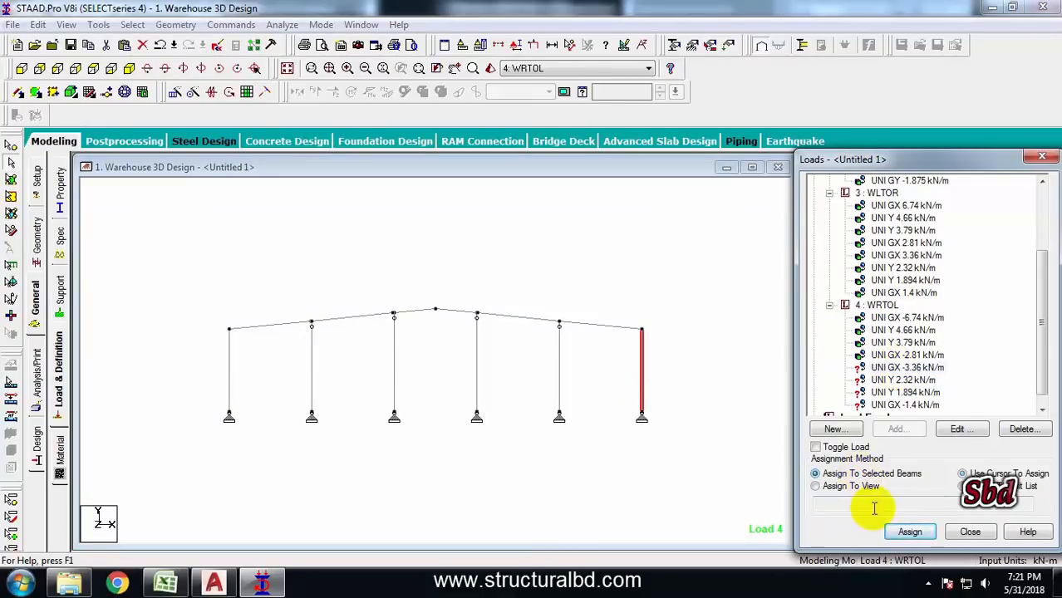
{"action": "left_click", "coordinate": [909, 532]}
{"action": "left_click", "coordinate": [936, 395]}
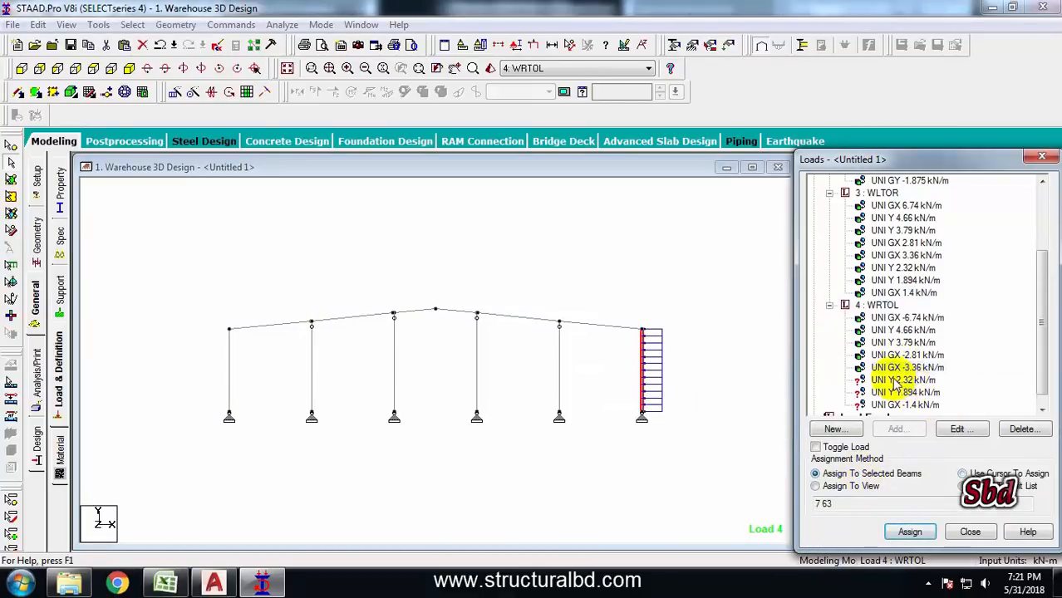
Window-select the right rafter members and assign the UNI Y 1.894 kN/m load of WRTOL to them
{"action": "left_click", "coordinate": [422, 291]}
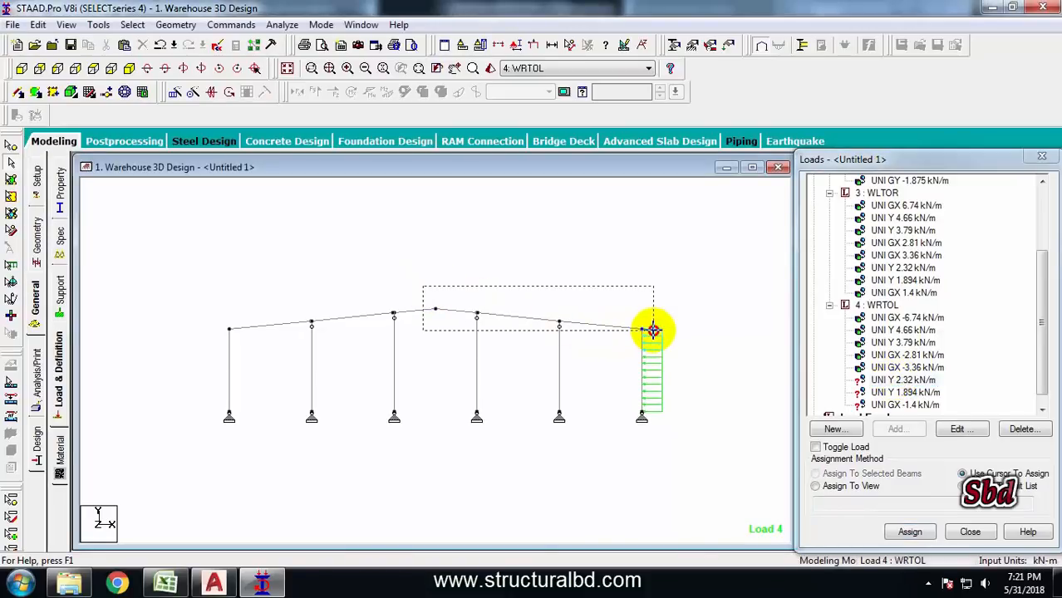
{"action": "left_click_drag", "start_coordinate": [653, 330], "coordinate": [653, 330]}
{"action": "left_click", "coordinate": [839, 474]}
{"action": "left_click", "coordinate": [909, 531]}
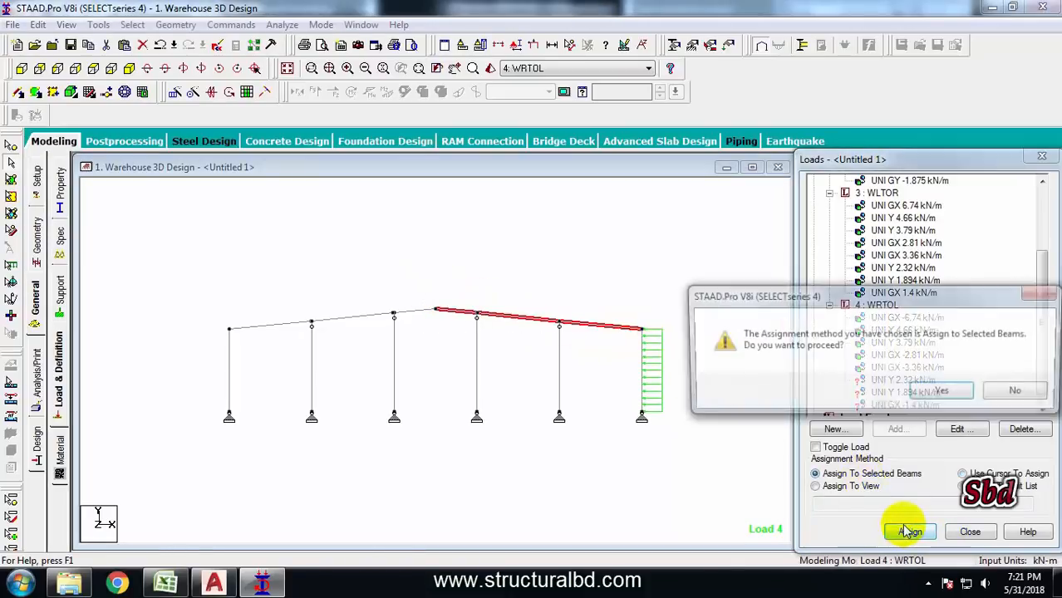
{"action": "left_click", "coordinate": [944, 391]}
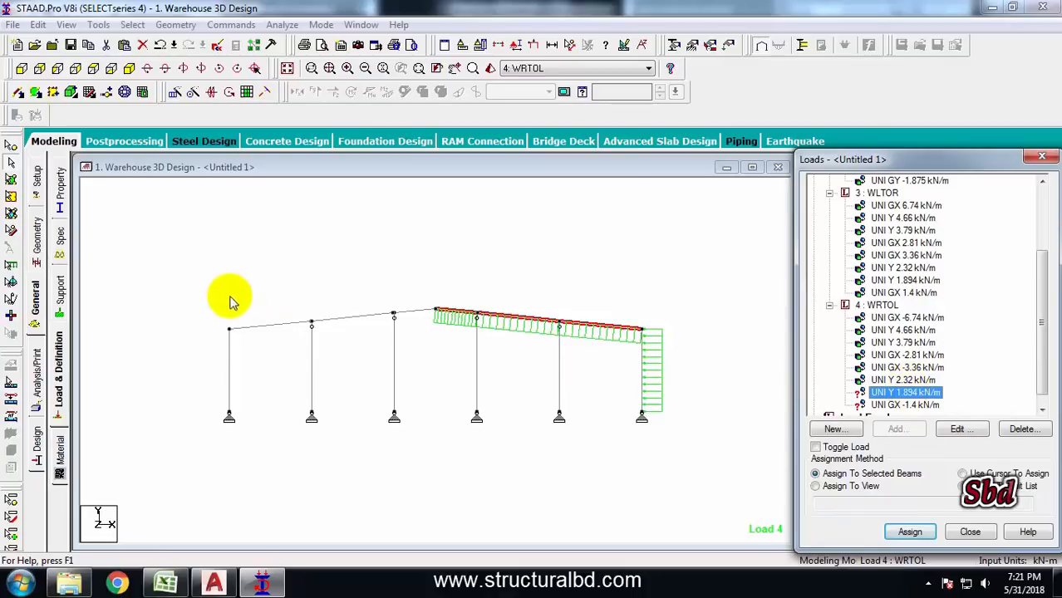
Window-select the left rafter members and assign the UNI Y 2.32 kN/m load of WRTOL to them
{"action": "left_click_drag", "start_coordinate": [202, 284], "coordinate": [446, 341]}
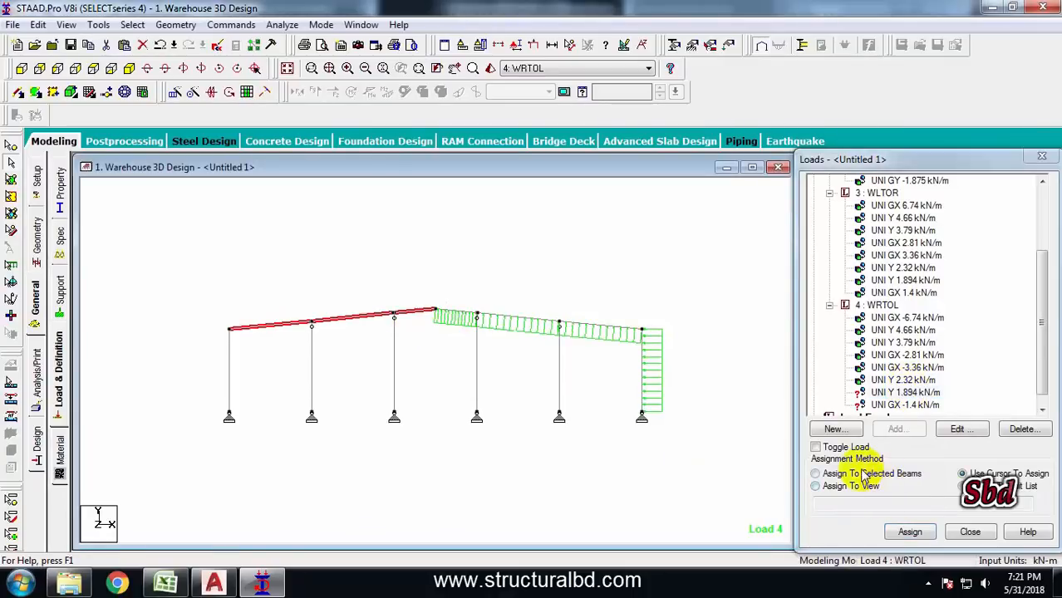
{"action": "left_click", "coordinate": [864, 475]}
{"action": "left_click", "coordinate": [909, 531]}
{"action": "left_click", "coordinate": [945, 392]}
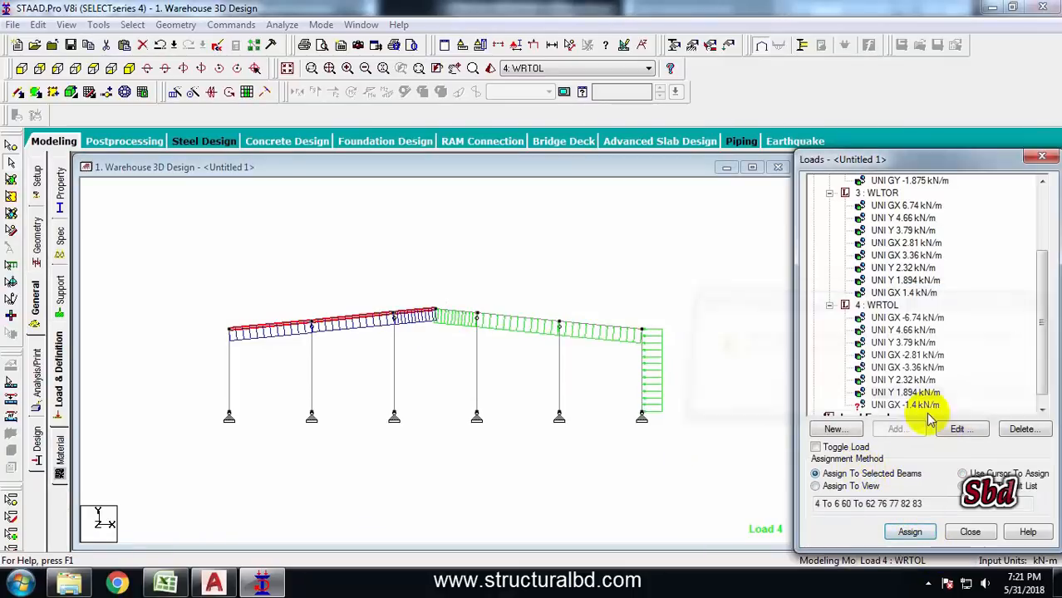
Assign the UNI GX -1.4 kN/m load of WRTOL to the selected left column
{"action": "left_click", "coordinate": [228, 370]}
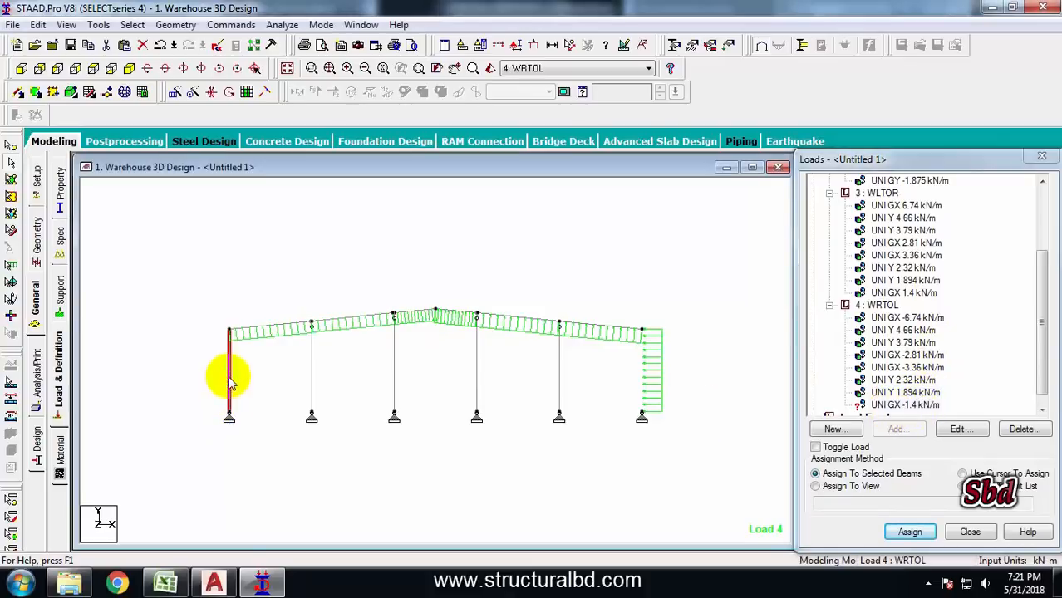
{"action": "left_click", "coordinate": [908, 531]}
{"action": "left_click", "coordinate": [944, 393]}
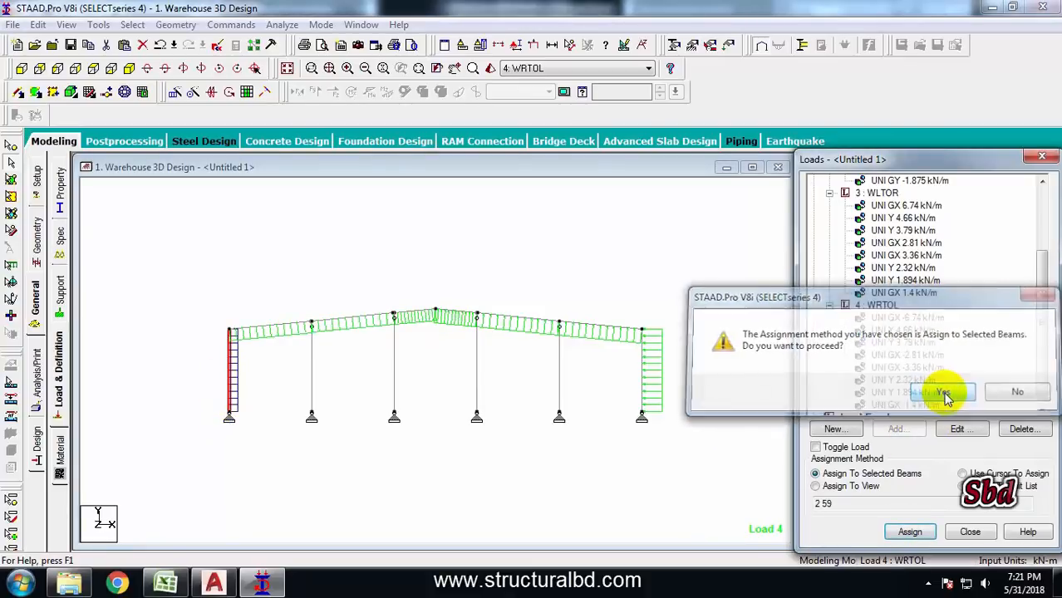
Check the side wall pressure value in the Excel wind load sheet
{"action": "left_click", "coordinate": [135, 71]}
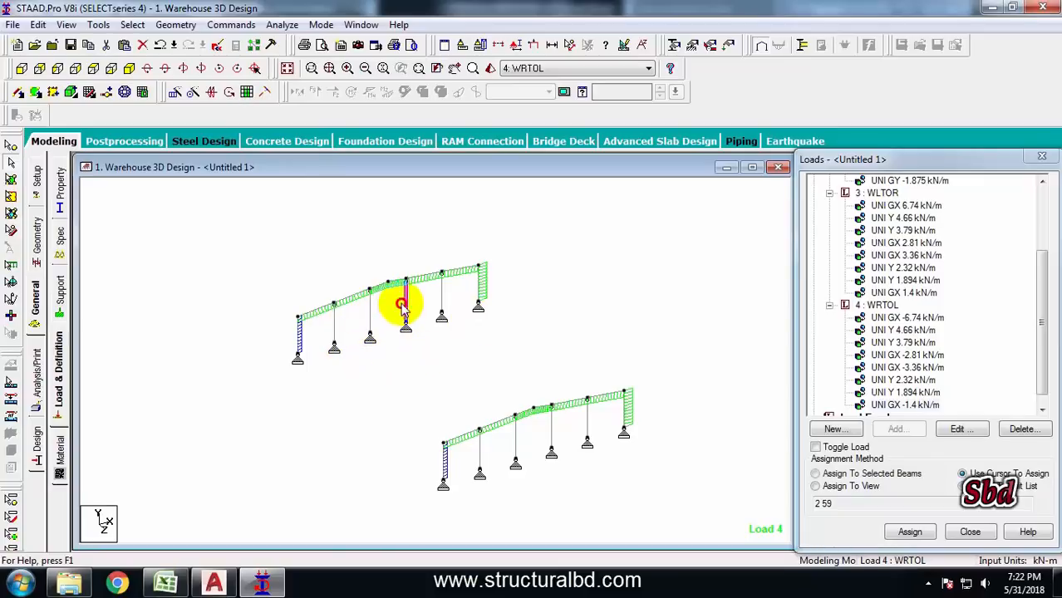
{"action": "left_click", "coordinate": [166, 581]}
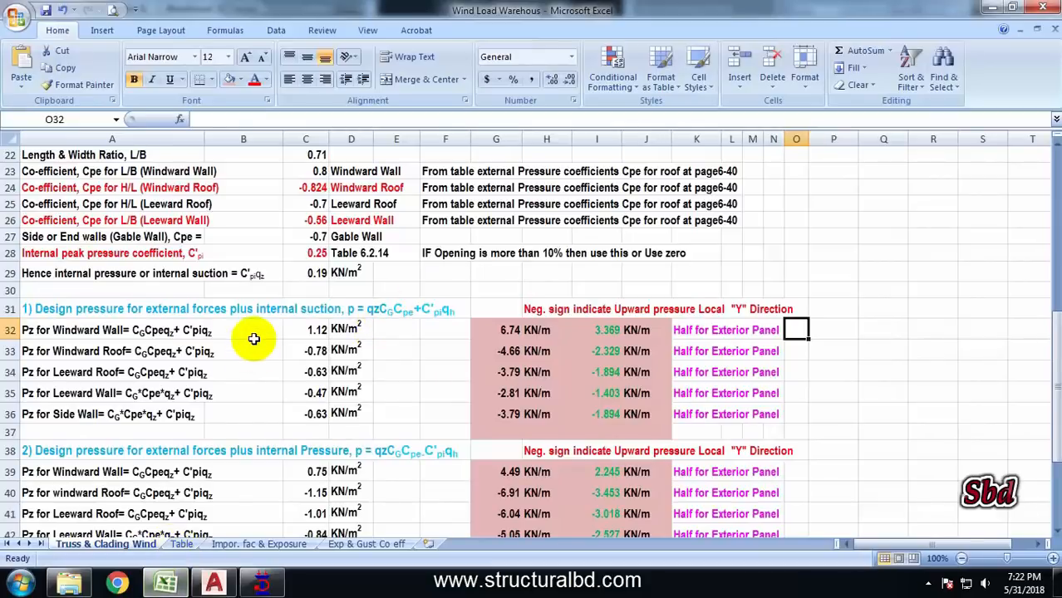
{"action": "left_click", "coordinate": [510, 414]}
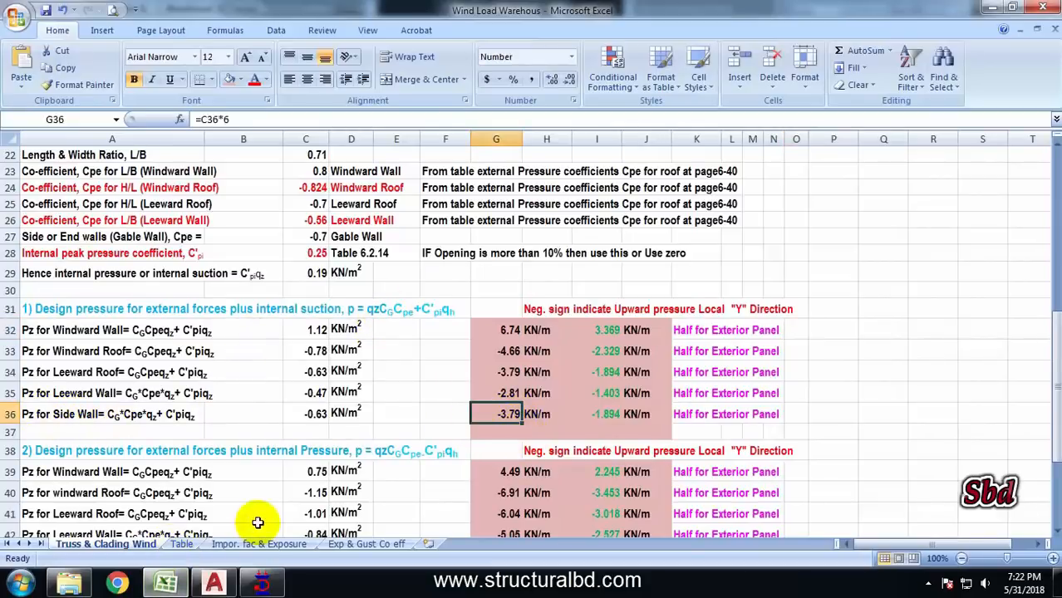
{"action": "left_click", "coordinate": [259, 583]}
Define a new uniform member force of -3.79 kN/m in the GZ direction for load case WLTOR
{"action": "left_click", "coordinate": [880, 195]}
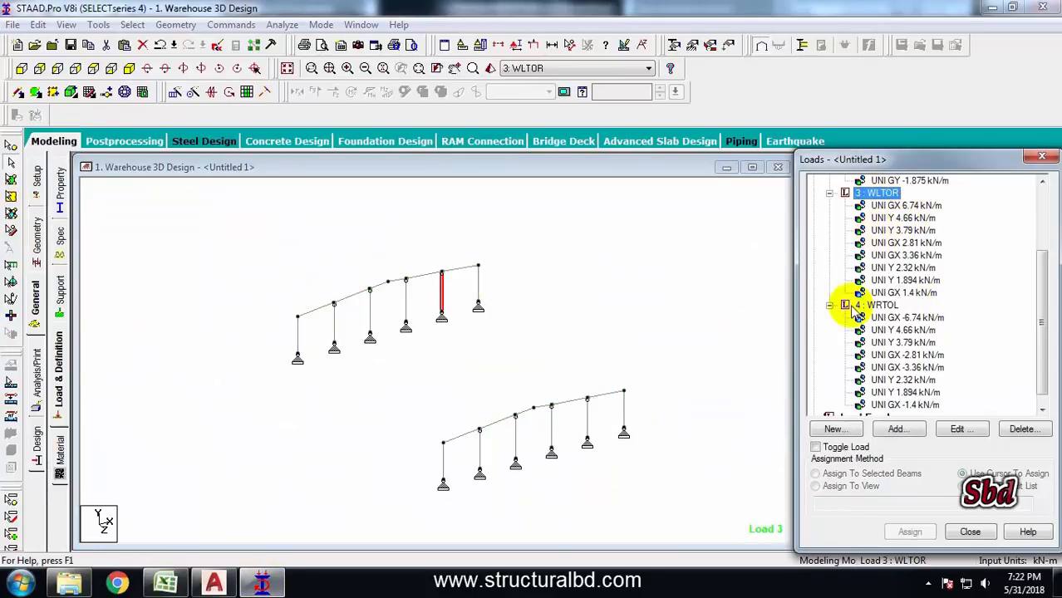
{"action": "left_click", "coordinate": [903, 430]}
{"action": "left_click", "coordinate": [204, 85]}
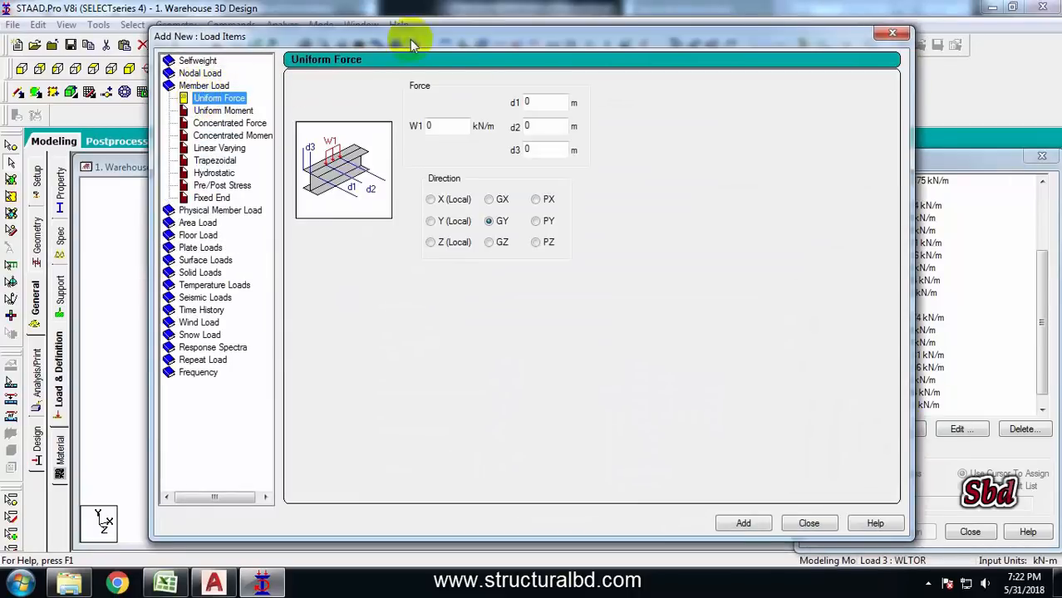
{"action": "left_click_drag", "start_coordinate": [409, 39], "coordinate": [802, 73]}
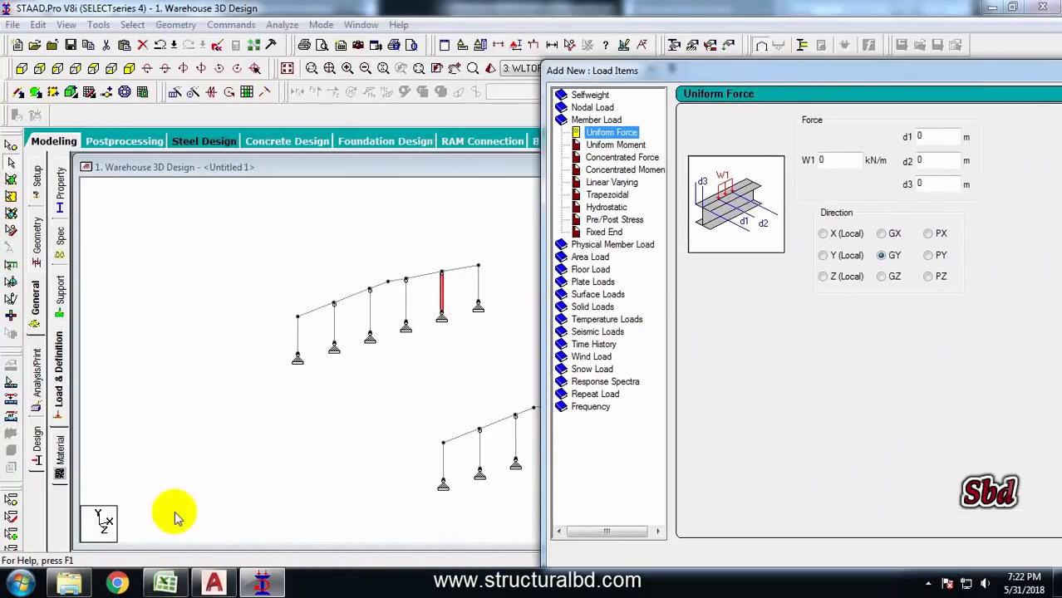
{"action": "left_click", "coordinate": [459, 300]}
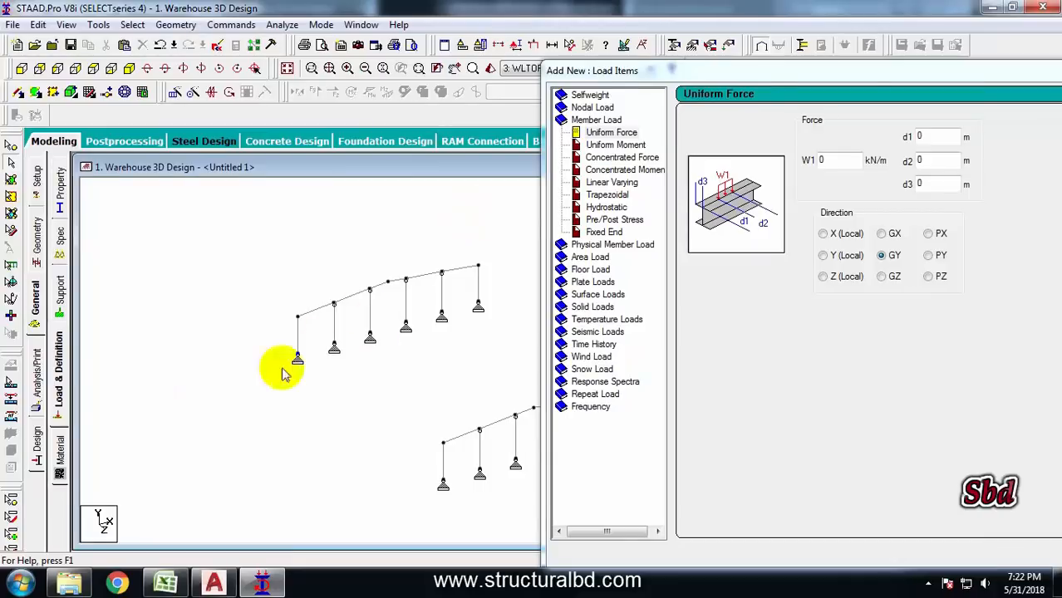
{"action": "left_click_drag", "start_coordinate": [747, 67], "coordinate": [730, 51]}
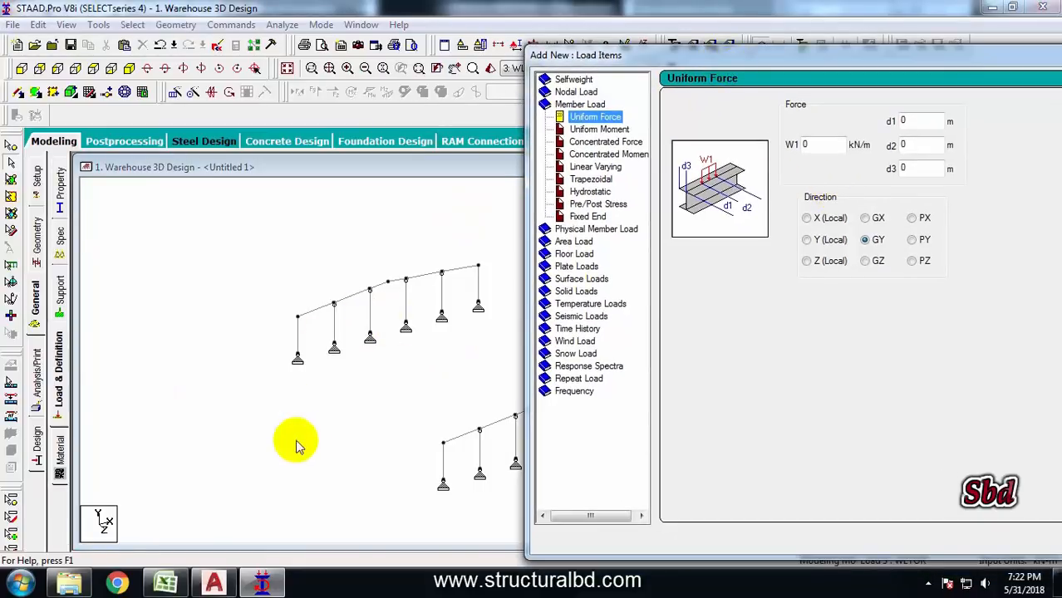
{"action": "double_click", "coordinate": [815, 143]}
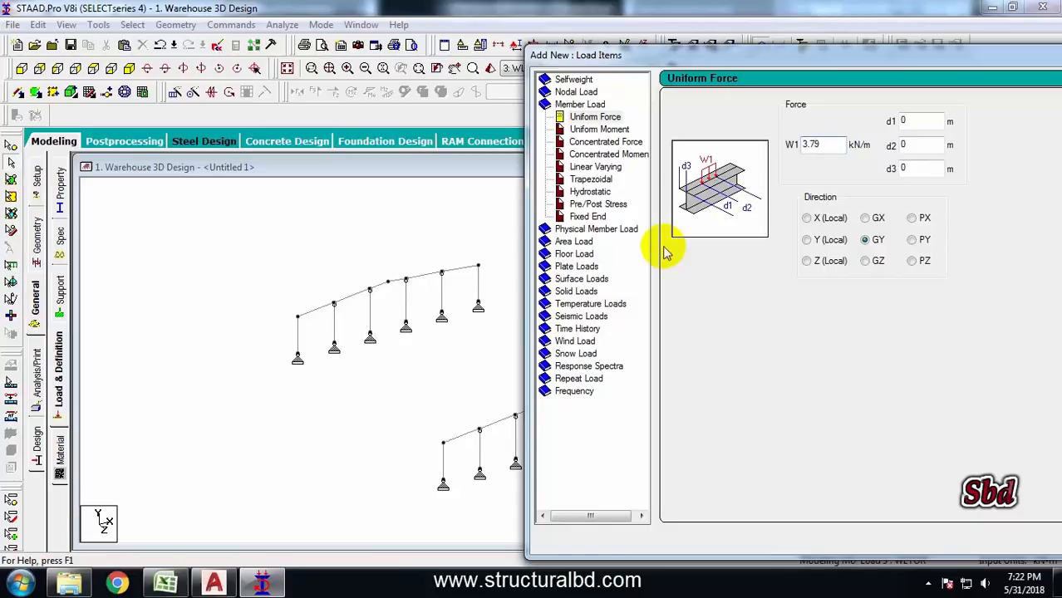
{"action": "left_click_drag", "start_coordinate": [728, 57], "coordinate": [565, 26]}
{"action": "left_click", "coordinate": [947, 515]}
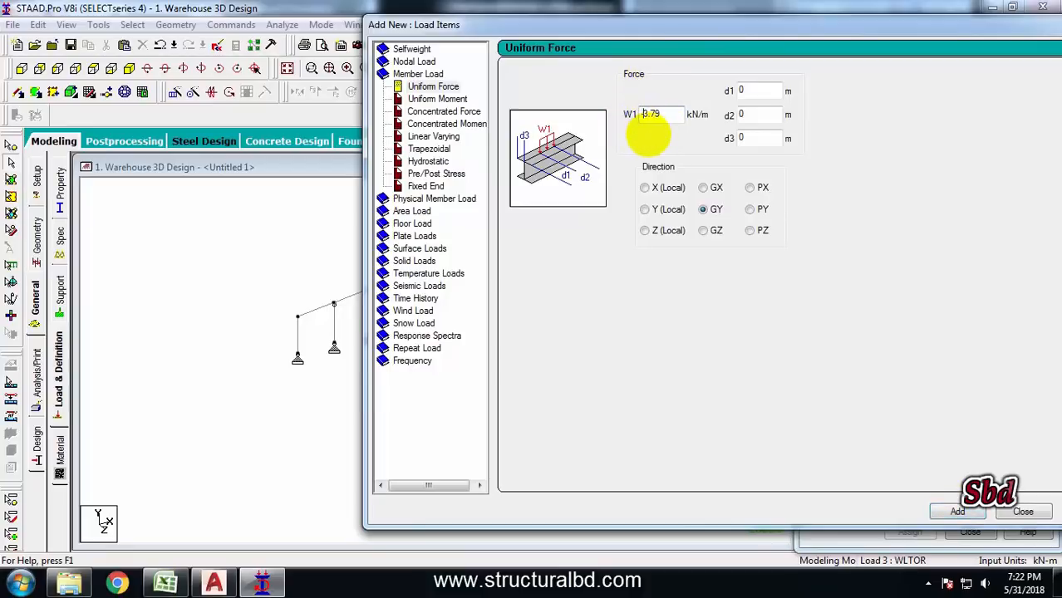
{"action": "left_click", "coordinate": [704, 232]}
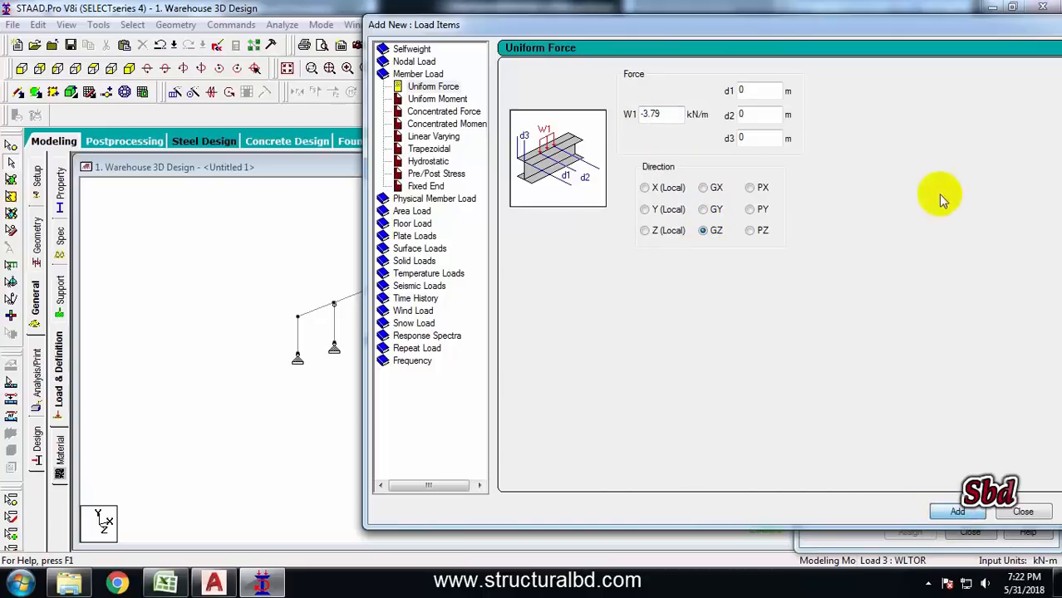
Add a uniform member force of 1.897 kN/m in the GZ direction to load case WLTOR
{"action": "left_click_drag", "start_coordinate": [865, 28], "coordinate": [739, 27]}
{"action": "left_click_drag", "start_coordinate": [542, 113], "coordinate": [485, 119]}
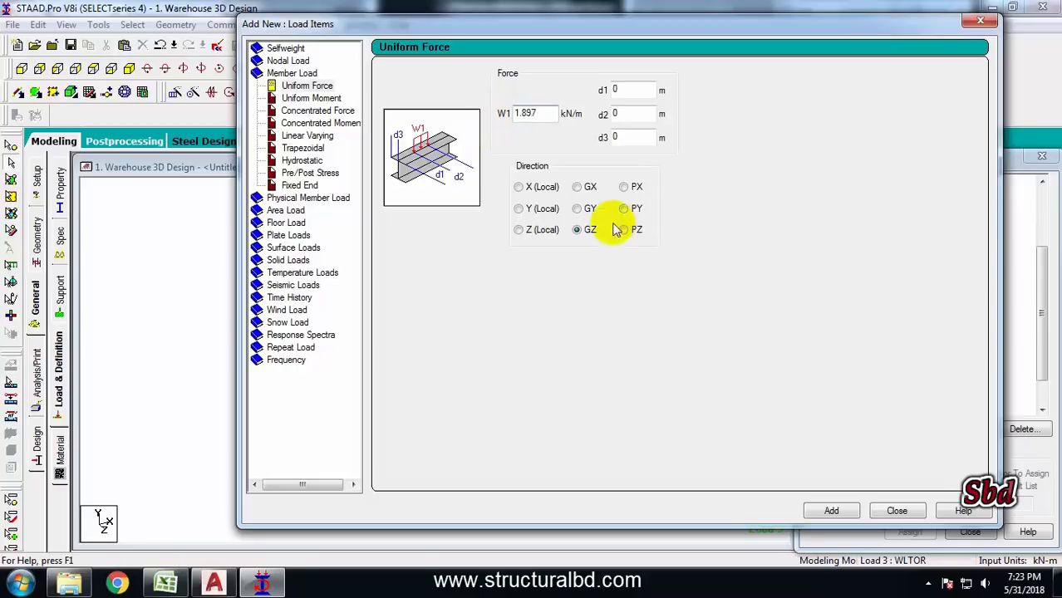
{"action": "left_click", "coordinate": [831, 510]}
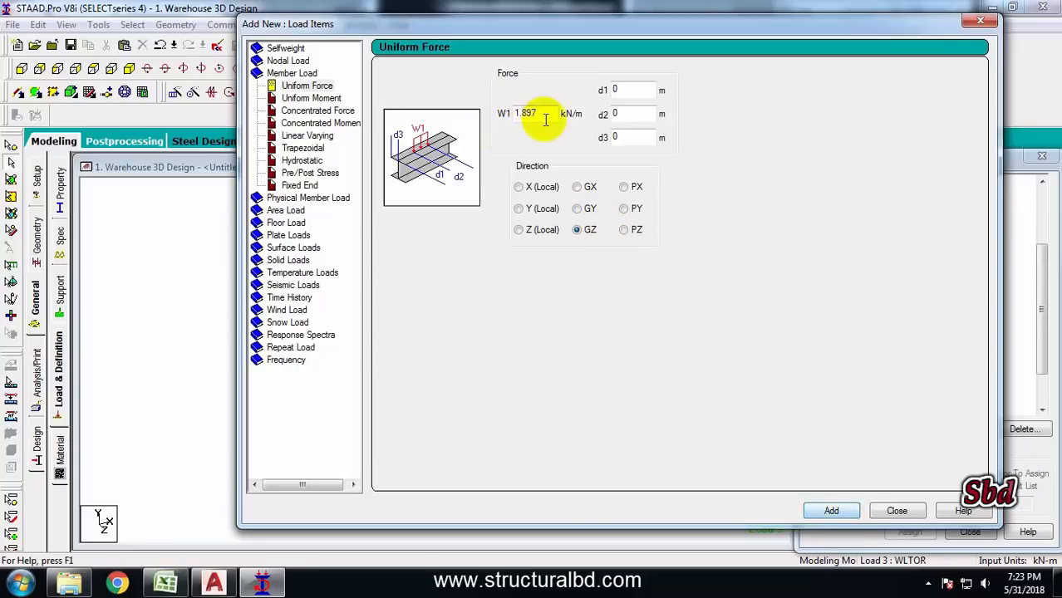
Add a uniform member force of -1.897 kN/m in GZ to WLTOR and close the load items dialog
{"action": "left_click_drag", "start_coordinate": [542, 115], "coordinate": [502, 113]}
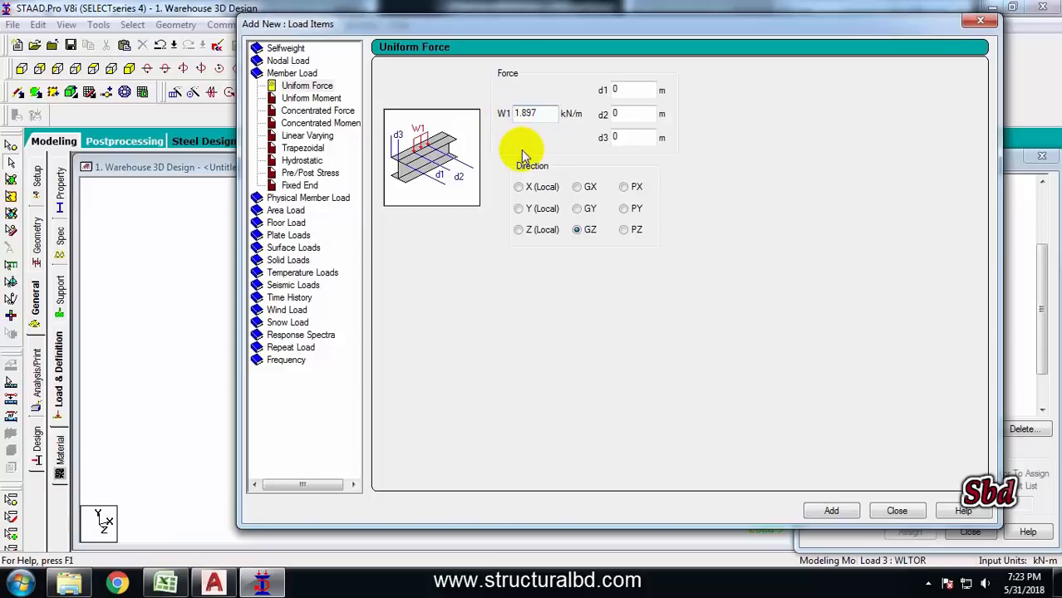
{"action": "type", "text": "-"}
{"action": "left_click", "coordinate": [834, 513]}
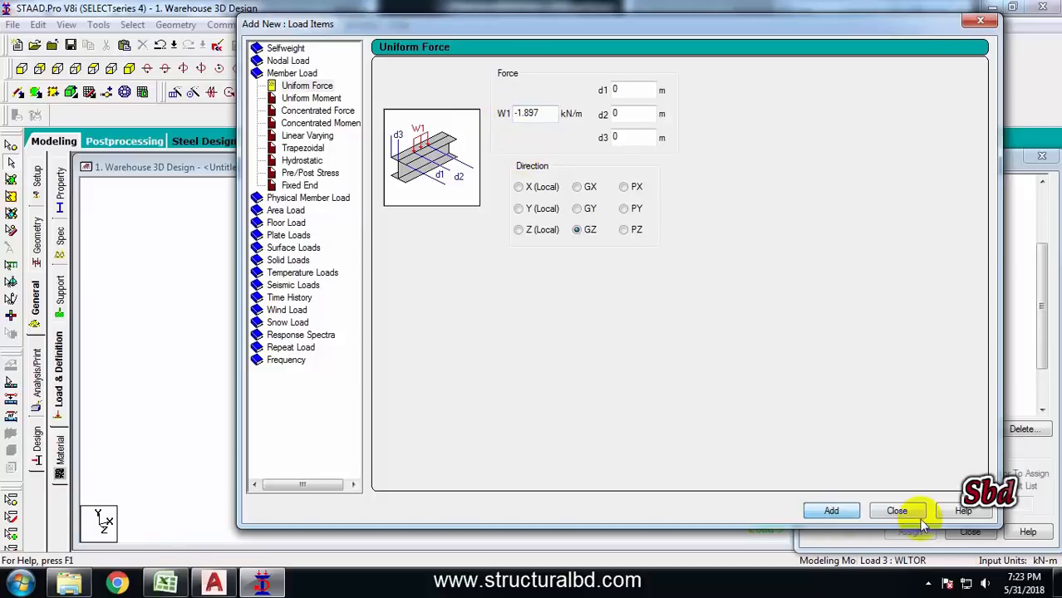
{"action": "left_click", "coordinate": [897, 511]}
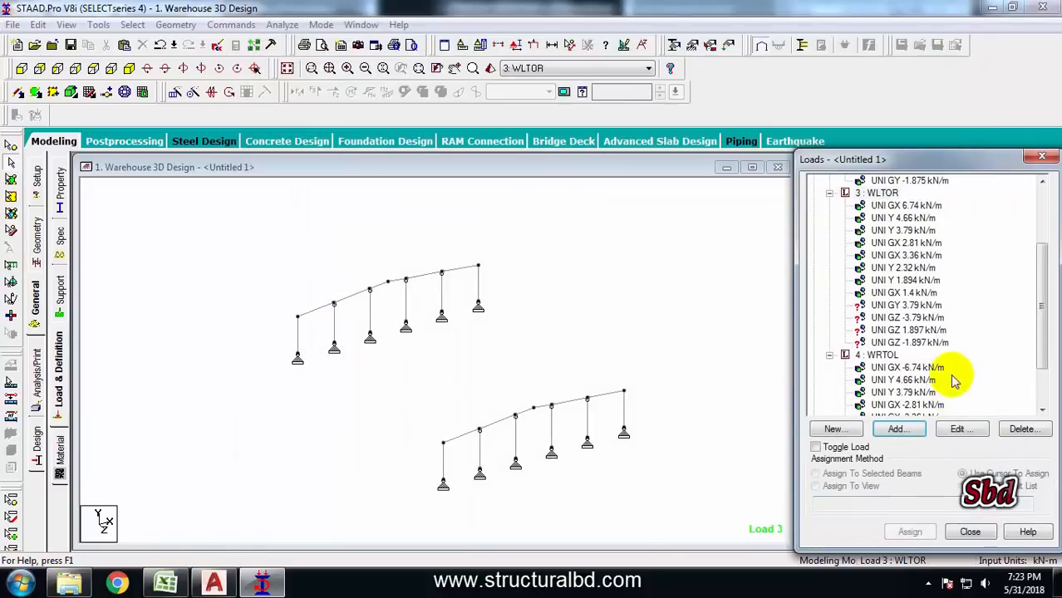
Change the direction of the WLTOR uniform 3.79 kN/m GY load to GZ
{"action": "double_click", "coordinate": [904, 318]}
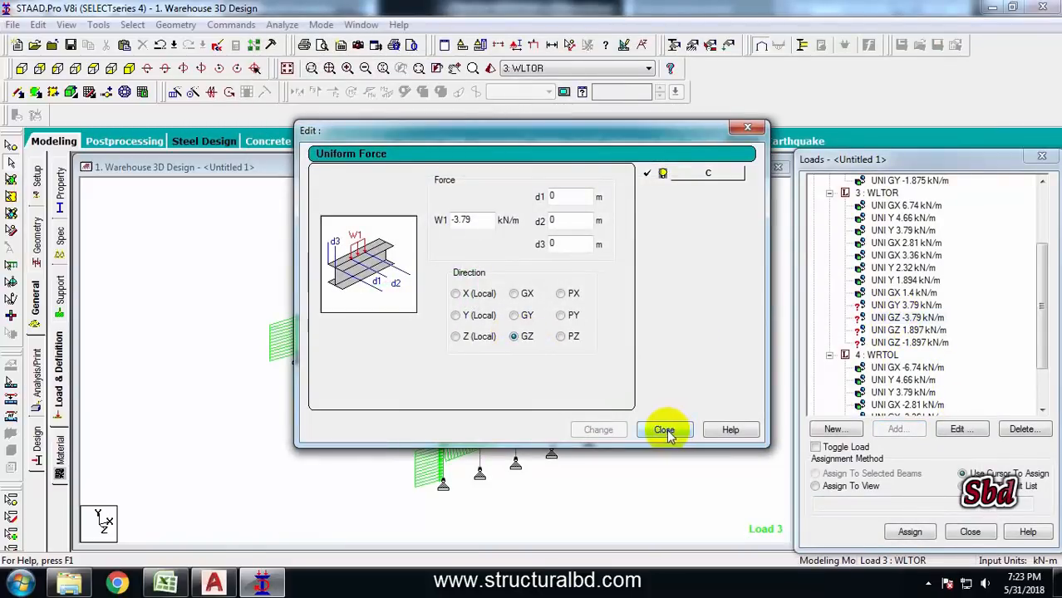
{"action": "left_click", "coordinate": [665, 430]}
{"action": "double_click", "coordinate": [906, 305]}
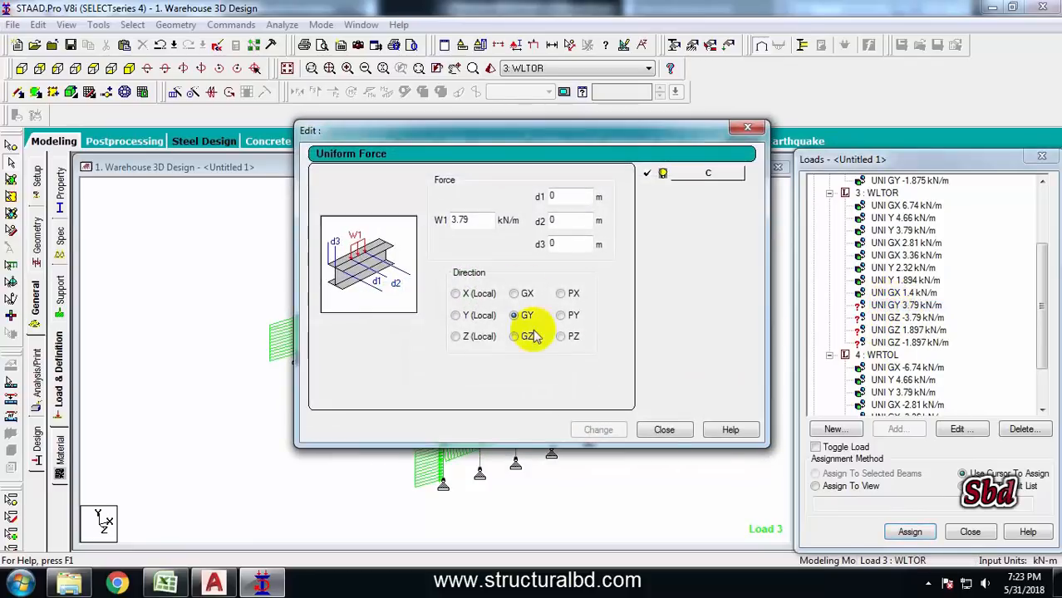
{"action": "left_click", "coordinate": [520, 337]}
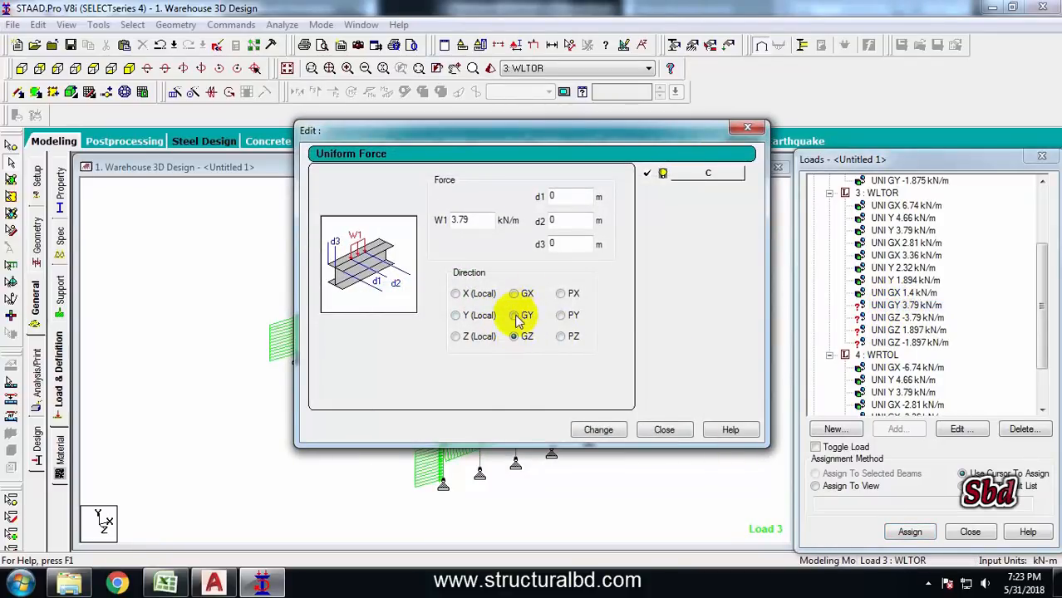
{"action": "left_click", "coordinate": [597, 429]}
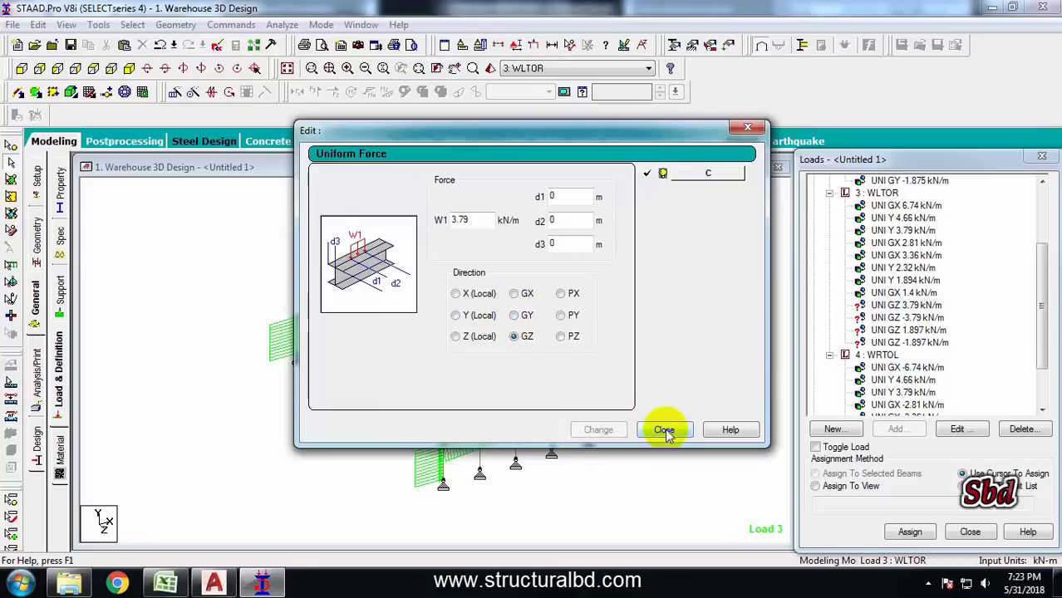
{"action": "left_click", "coordinate": [664, 429]}
Add uniform member forces of 3.79 and -3.79 kN/m in GZ to load case WRTOL
{"action": "left_click", "coordinate": [879, 355]}
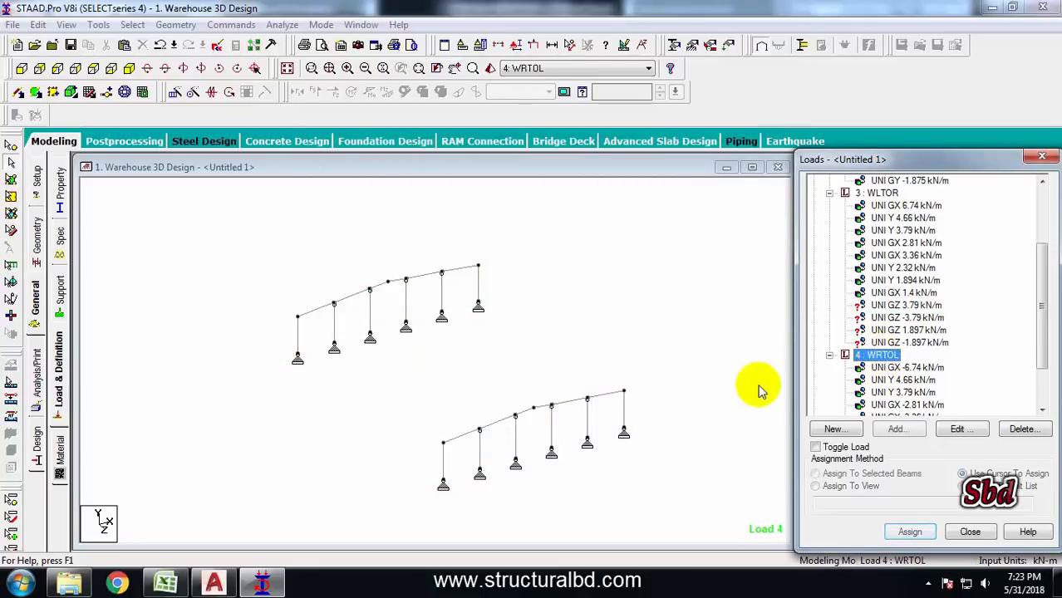
{"action": "left_click", "coordinate": [894, 428]}
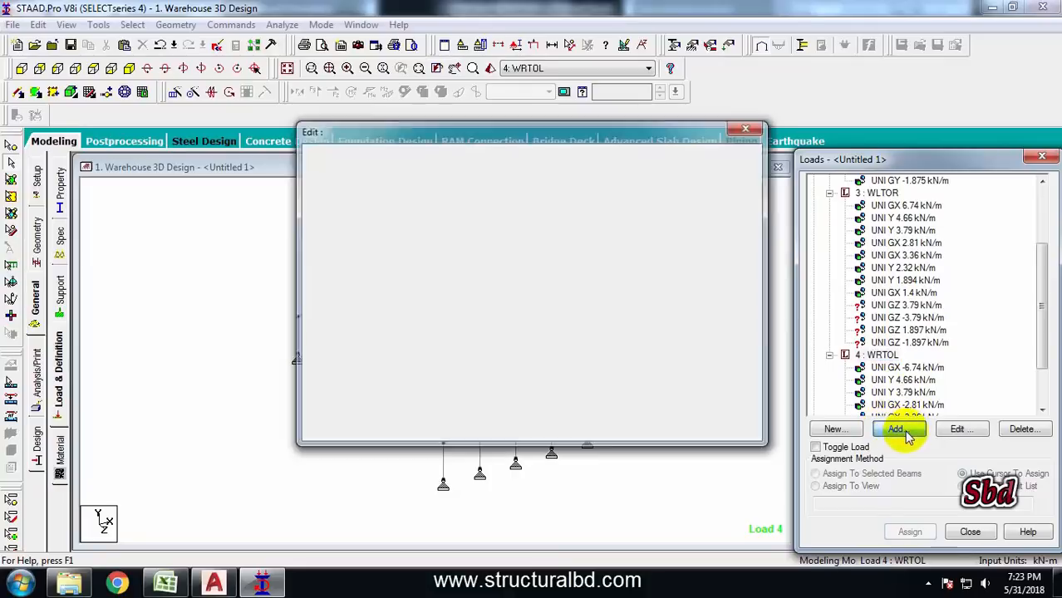
{"action": "left_click", "coordinate": [203, 98]}
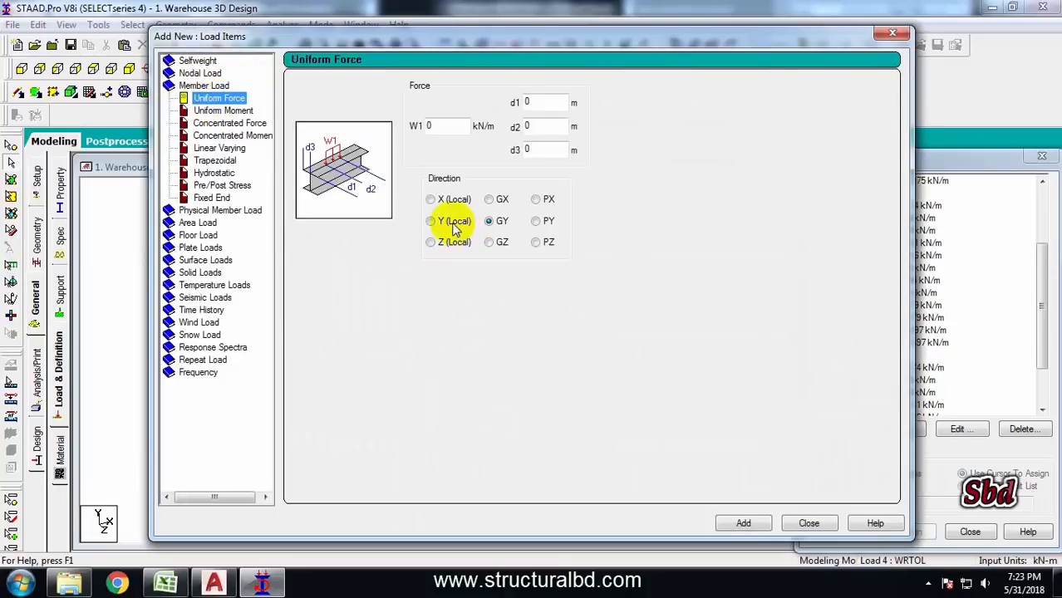
{"action": "left_click", "coordinate": [501, 242]}
{"action": "double_click", "coordinate": [439, 126]}
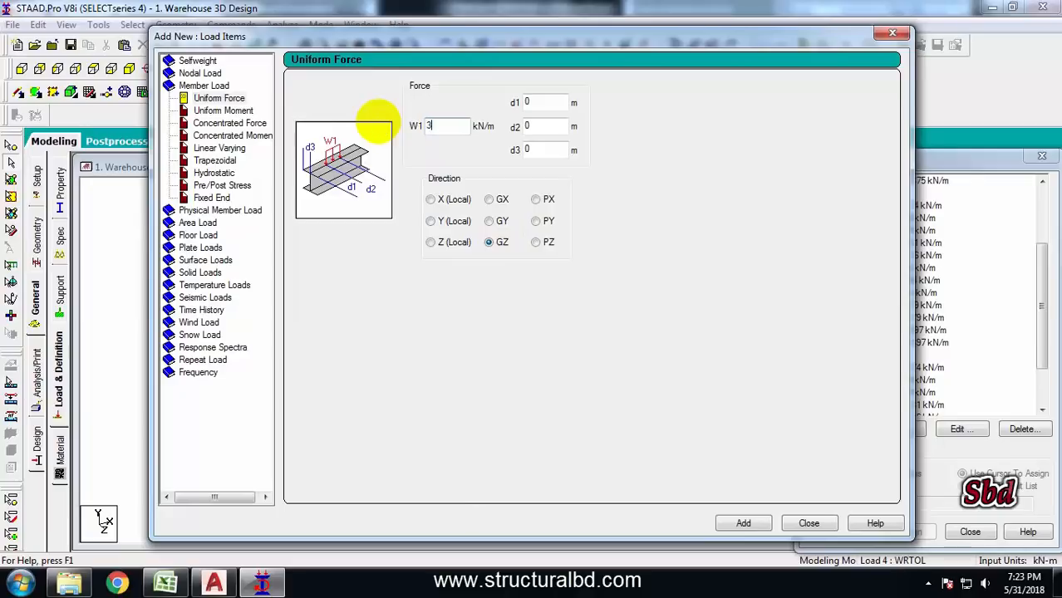
{"action": "left_click", "coordinate": [743, 523]}
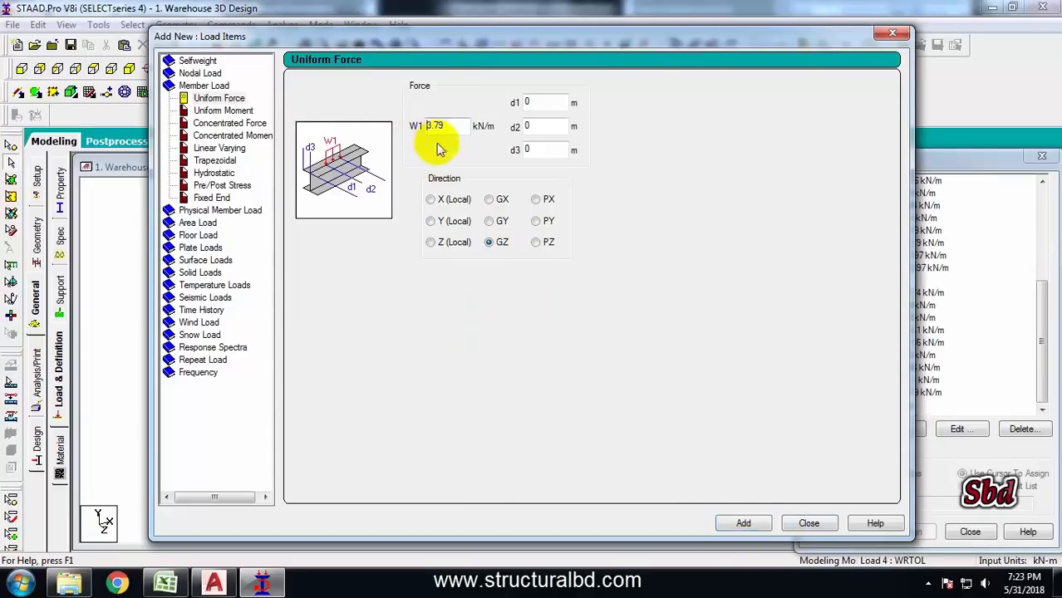
{"action": "left_click", "coordinate": [741, 521]}
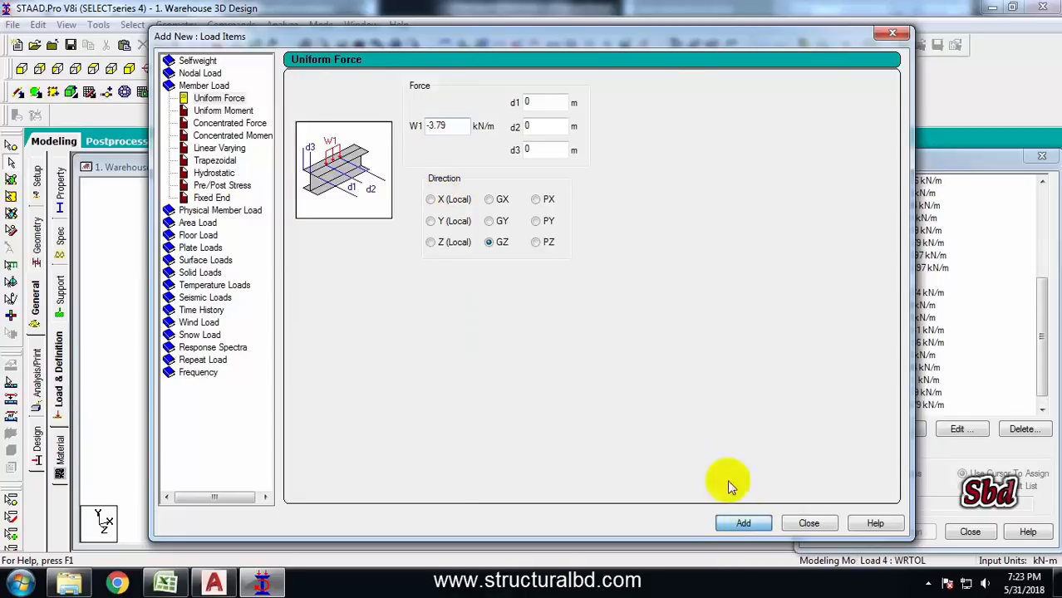
Add uniform member forces of 1.897 and -1.897 kN/m in GZ to WRTOL and close the dialog
{"action": "left_click", "coordinate": [447, 125]}
{"action": "left_click_drag", "start_coordinate": [396, 125], "coordinate": [368, 130]}
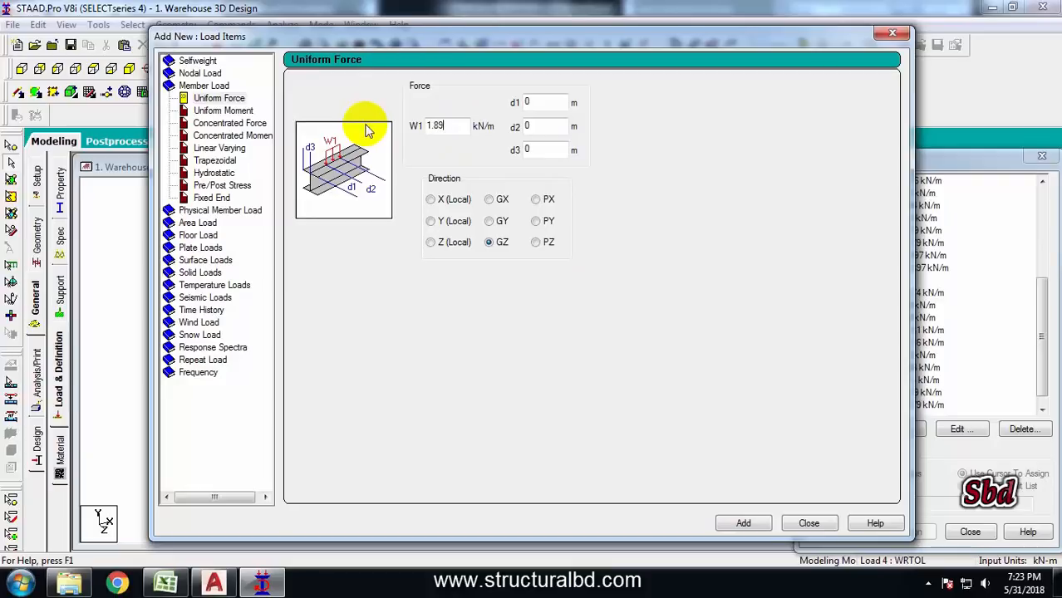
{"action": "left_click", "coordinate": [747, 525]}
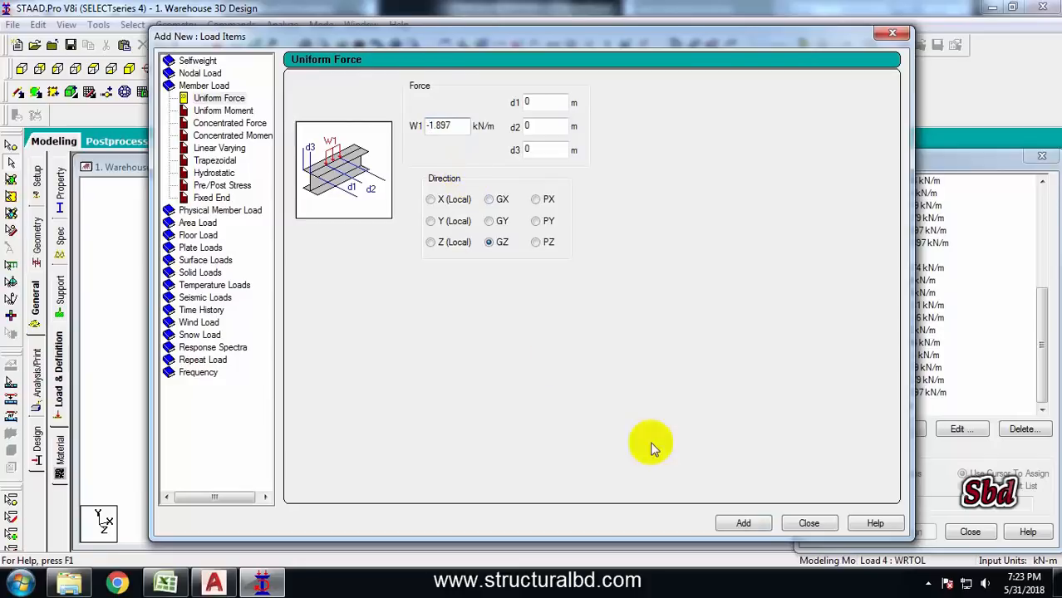
{"action": "left_click", "coordinate": [743, 523]}
{"action": "left_click", "coordinate": [808, 523]}
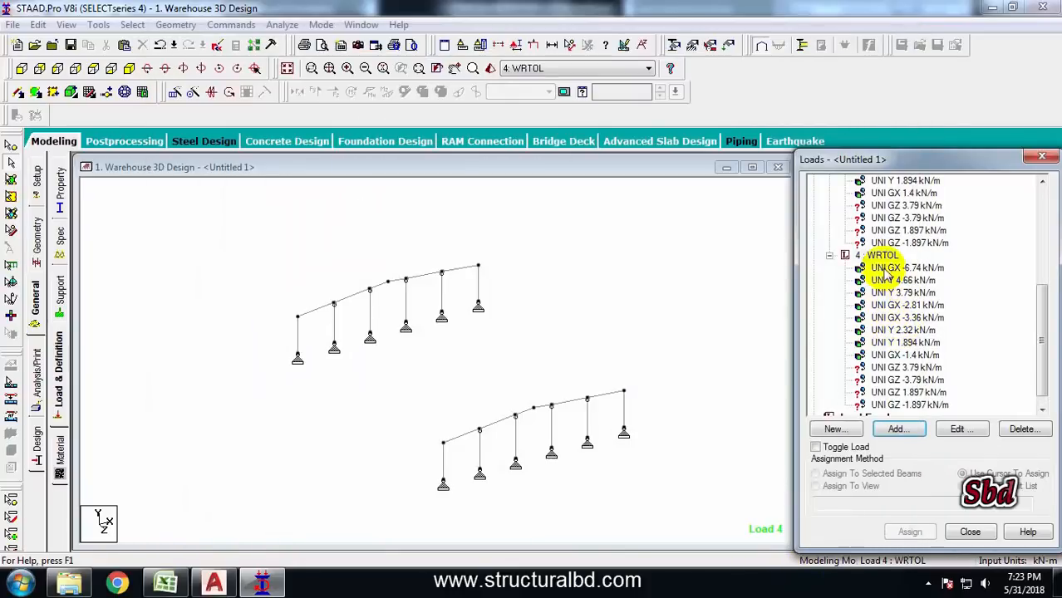
Assign the WLTOR UNI GZ 3.79 kN/m load to the four interior columns of the front gable frame
{"action": "middle_click_drag", "start_coordinate": [626, 322], "coordinate": [610, 310]}
{"action": "left_click", "coordinate": [907, 208]}
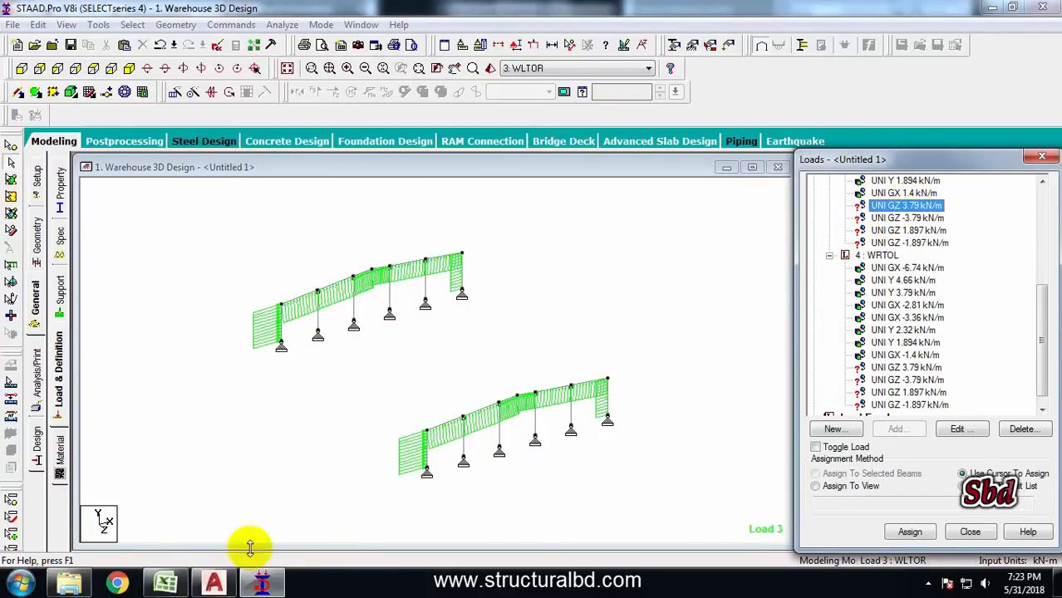
{"action": "left_click", "coordinate": [468, 448]}
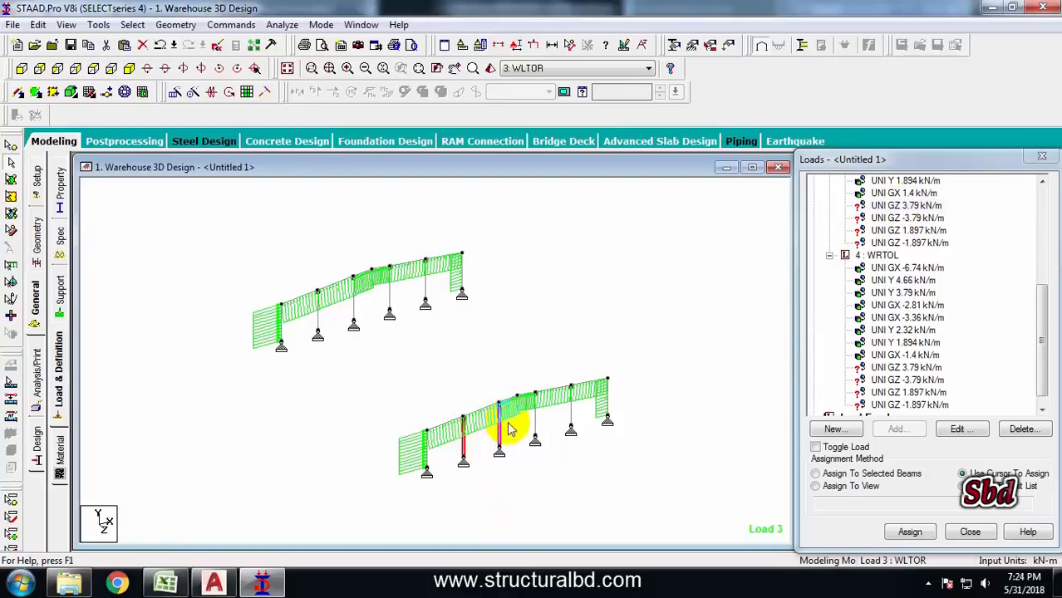
{"action": "left_click", "coordinate": [570, 407]}
{"action": "left_click", "coordinate": [816, 474]}
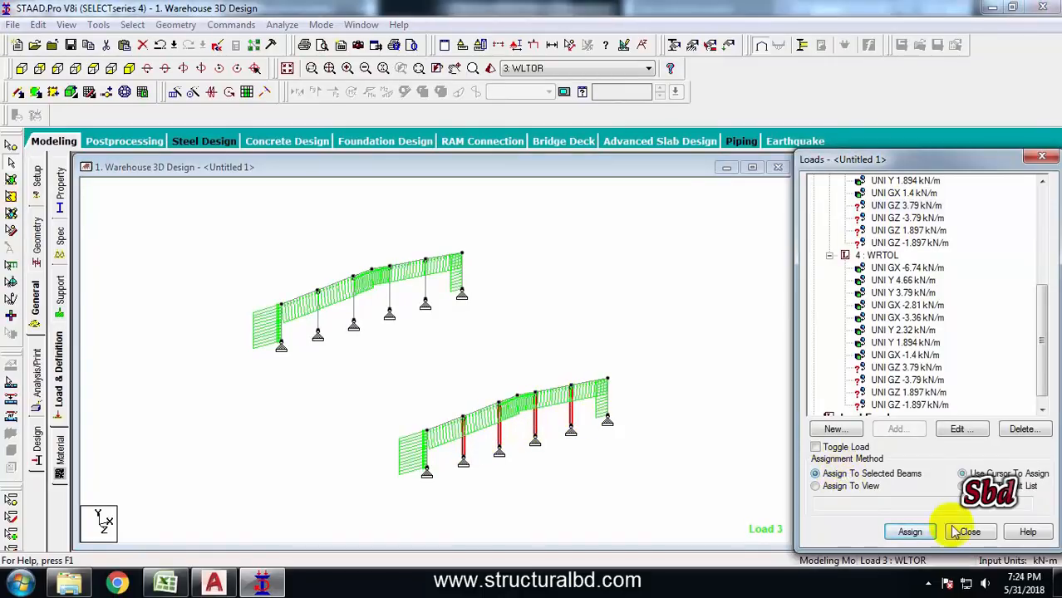
{"action": "left_click", "coordinate": [913, 532]}
Assign the WLTOR UNI GZ -3.79 kN/m load to the four interior columns of the back gable frame
{"action": "left_click", "coordinate": [931, 392]}
{"action": "scroll", "coordinate": [502, 365], "scroll_direction": "up", "scroll_amount": 3}
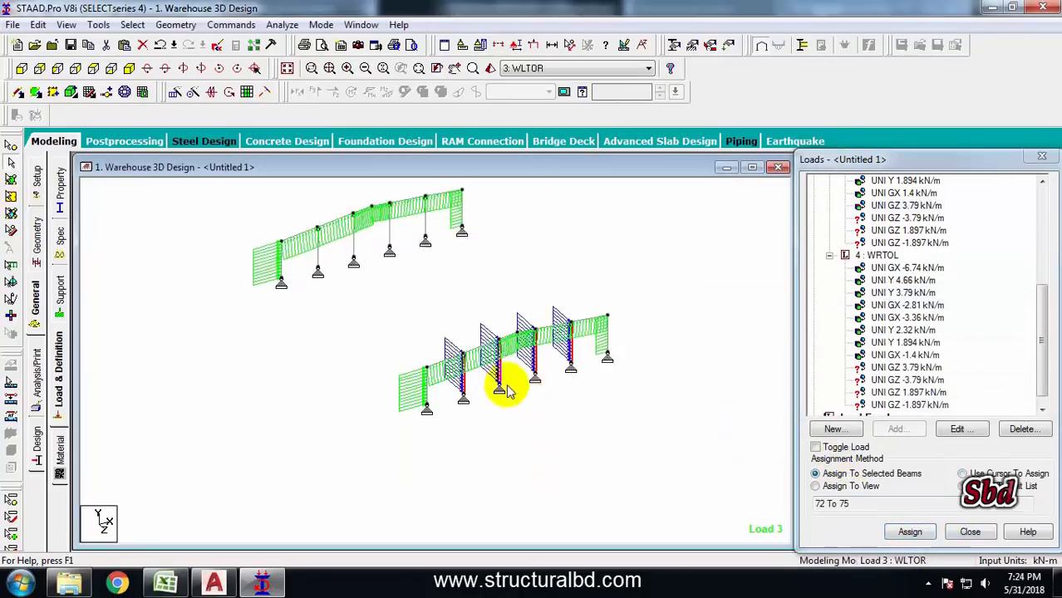
{"action": "scroll", "coordinate": [502, 322], "scroll_direction": "down", "scroll_amount": 3}
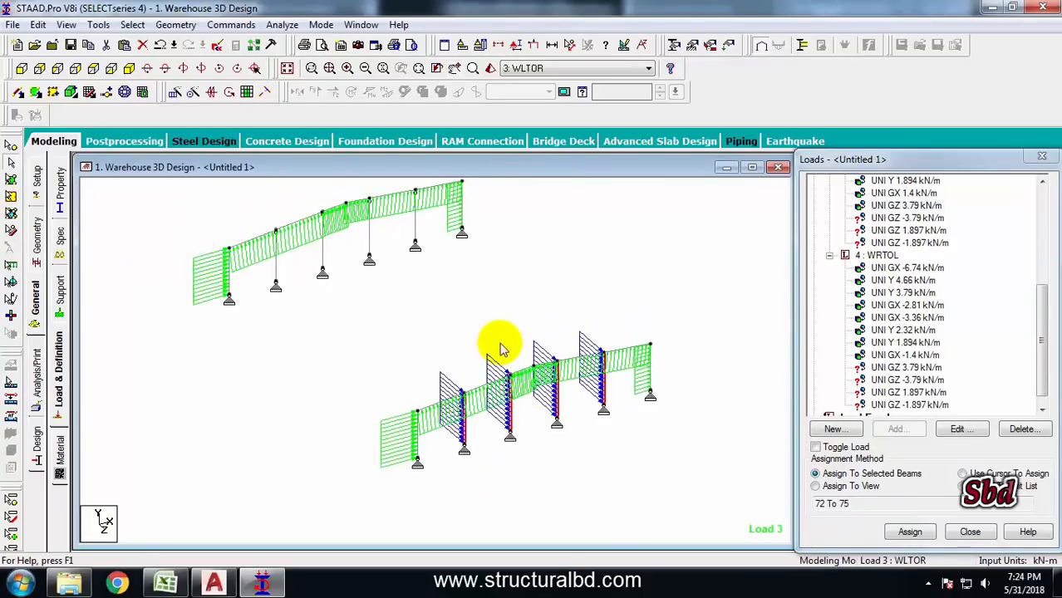
{"action": "middle_click_drag", "start_coordinate": [433, 297], "coordinate": [451, 338]}
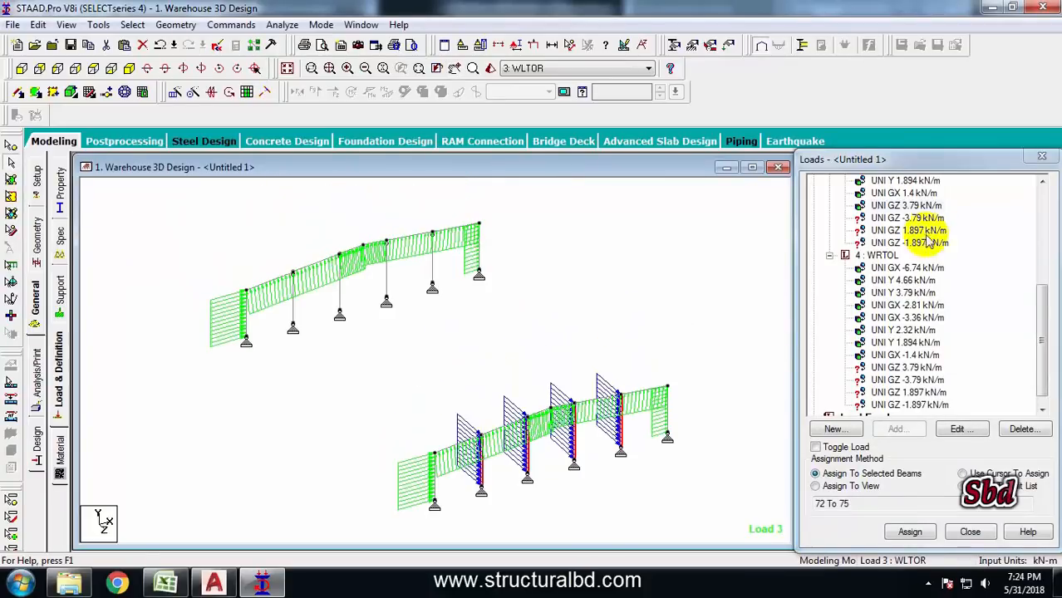
{"action": "left_click", "coordinate": [899, 218]}
{"action": "left_click", "coordinate": [292, 304]}
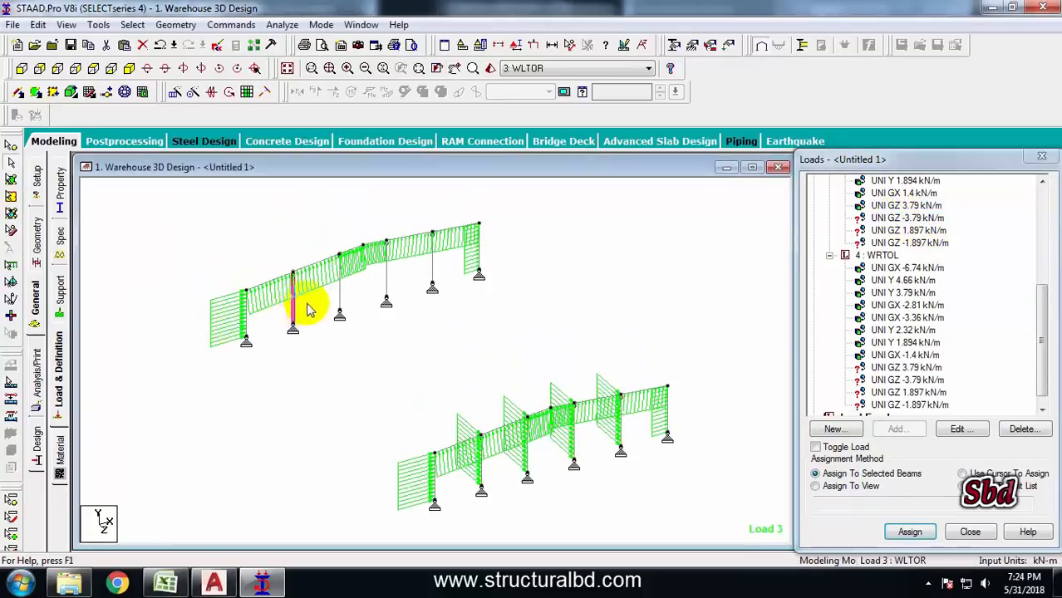
{"action": "left_click", "coordinate": [339, 286], "text": "ctrl"}
{"action": "left_click", "coordinate": [386, 280], "text": "ctrl"}
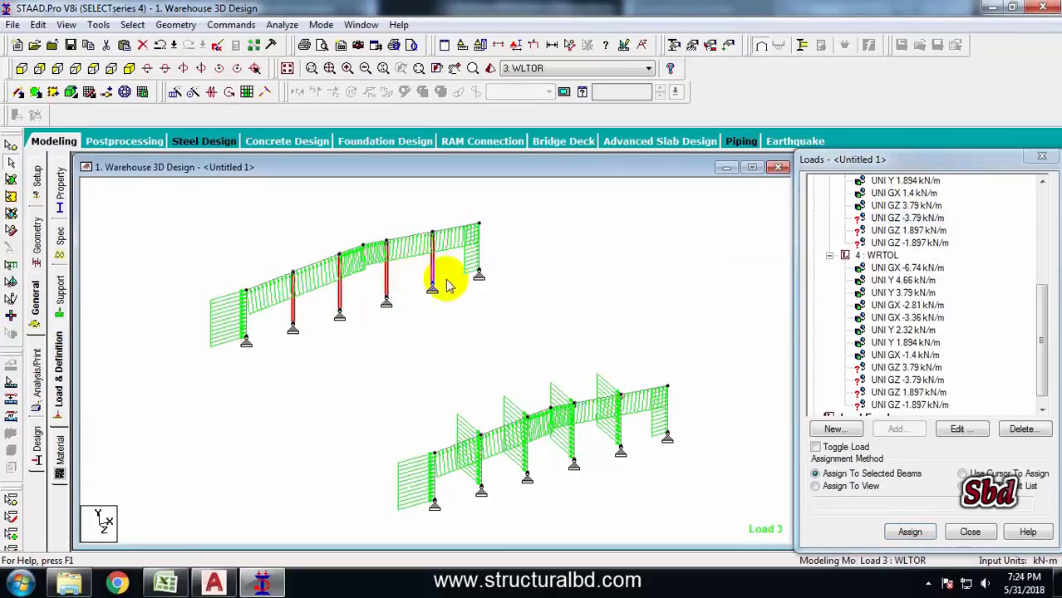
{"action": "left_click", "coordinate": [909, 532]}
Assign the WLTOR UNI GZ 1.897 kN/m load to the two end columns of the front frame
{"action": "left_click", "coordinate": [882, 392]}
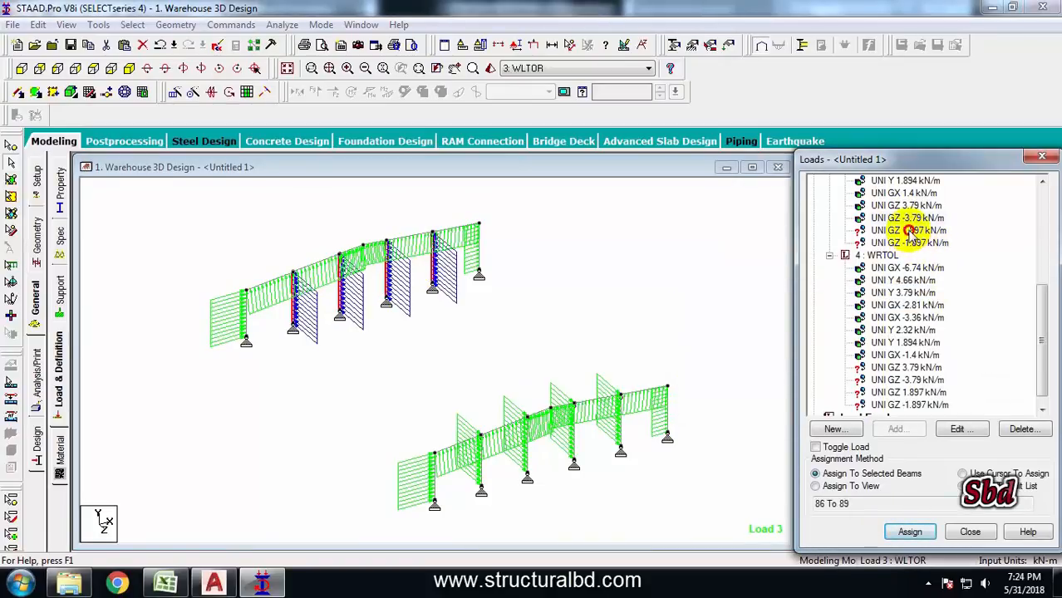
{"action": "left_click", "coordinate": [909, 230]}
{"action": "middle_click_drag", "start_coordinate": [662, 430], "coordinate": [652, 383]}
{"action": "left_click", "coordinate": [654, 361]}
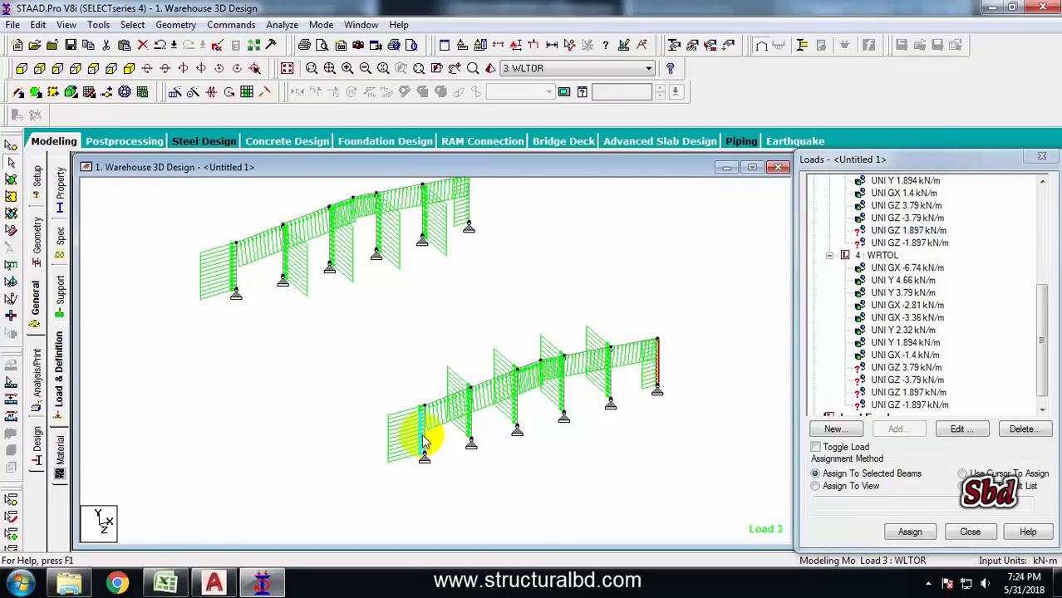
{"action": "left_click", "coordinate": [423, 441], "text": "ctrl"}
{"action": "left_click", "coordinate": [906, 531]}
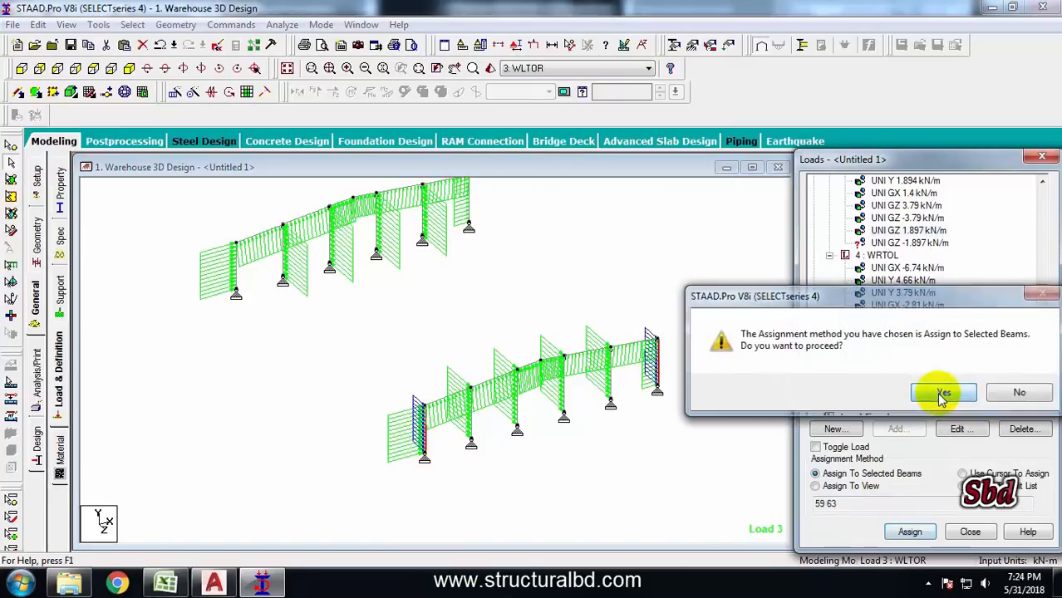
{"action": "left_click", "coordinate": [941, 393]}
Assign the WLTOR UNI GZ -1.897 kN/m load to the two end columns of the back frame
{"action": "left_click", "coordinate": [880, 239]}
{"action": "left_click", "coordinate": [236, 264]}
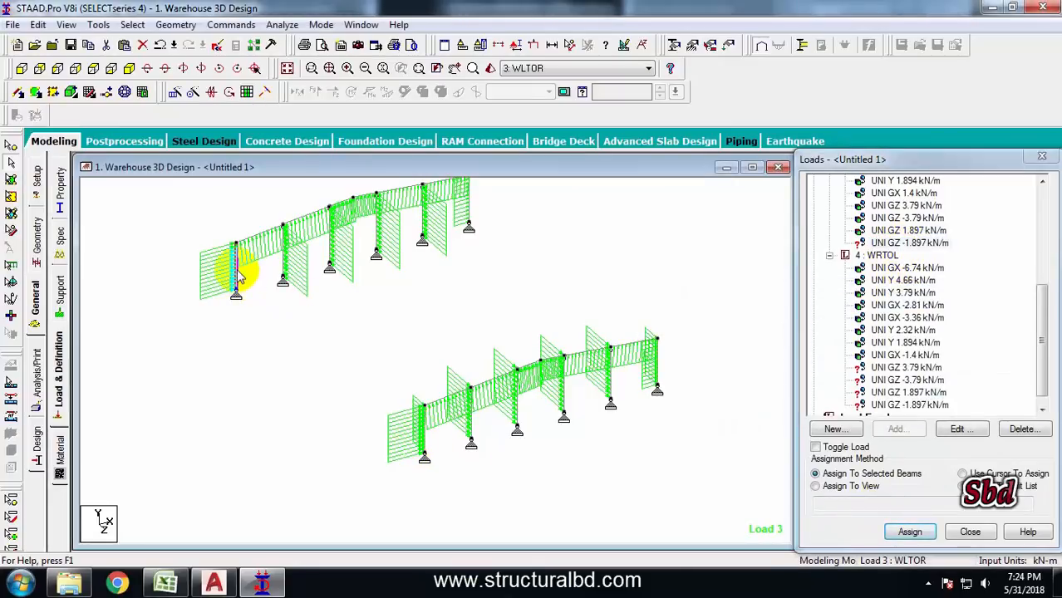
{"action": "left_click", "coordinate": [470, 215], "text": "ctrl"}
{"action": "left_click", "coordinate": [909, 531]}
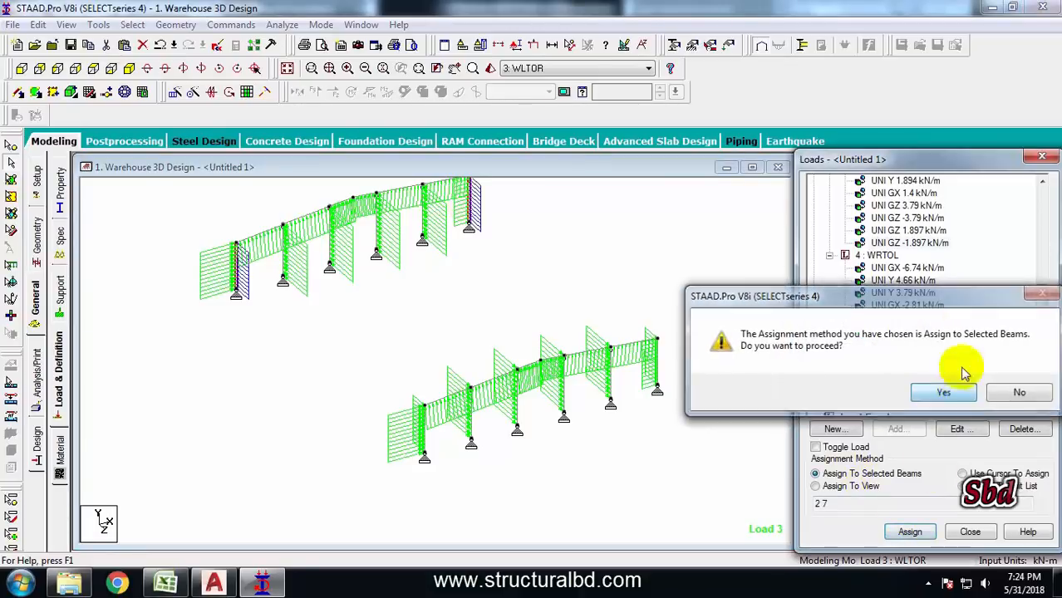
{"action": "left_click", "coordinate": [943, 392]}
Assign the WRTOL UNI GZ 3.79 kN/m load to the four interior columns of the front gable frame
{"action": "left_click_drag", "start_coordinate": [1038, 304], "coordinate": [1038, 316]}
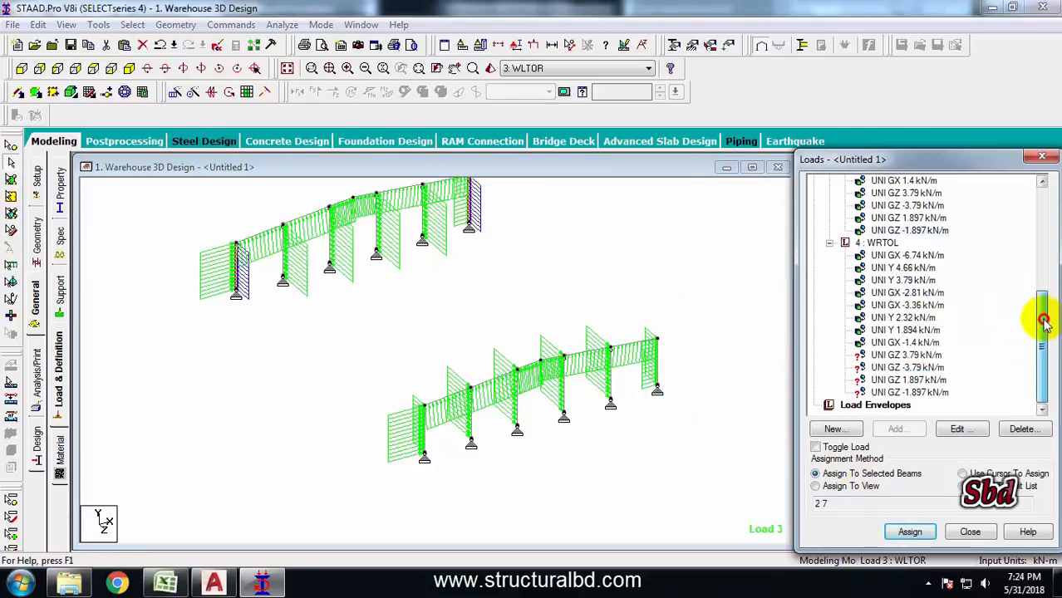
{"action": "left_click", "coordinate": [895, 356]}
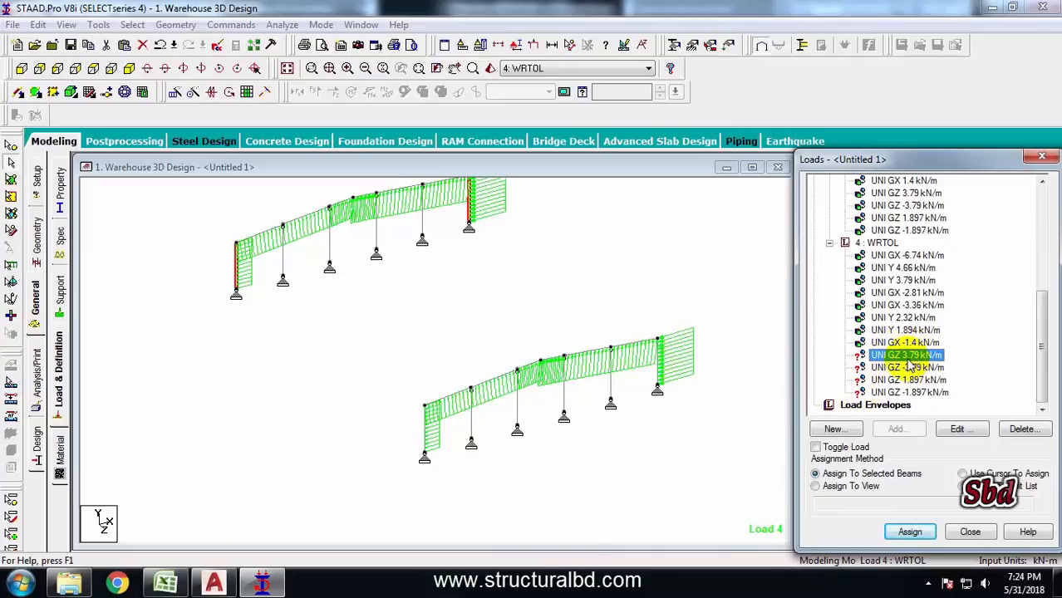
{"action": "left_click", "coordinate": [493, 419]}
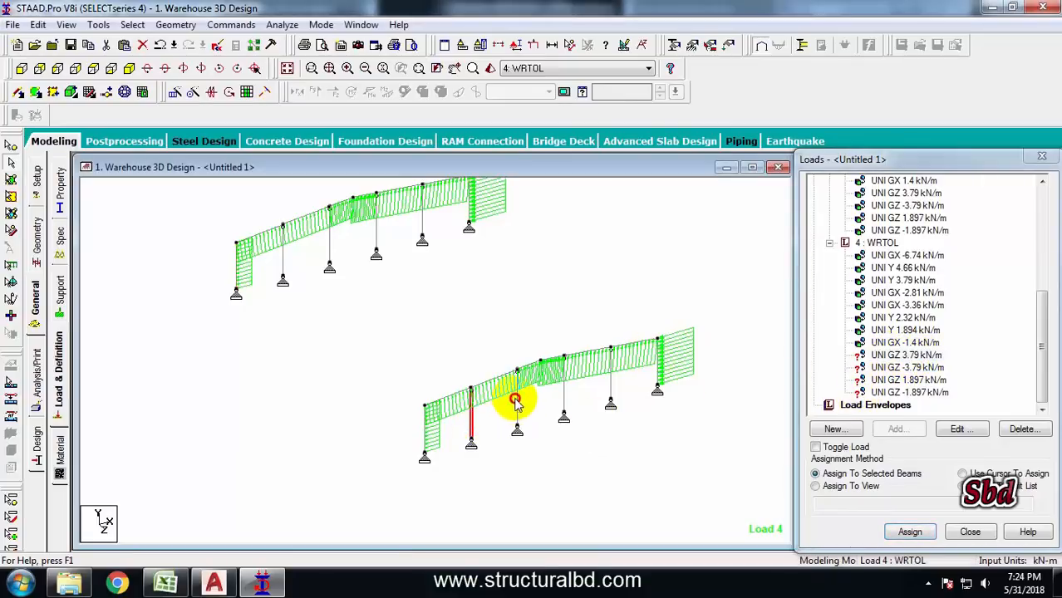
{"action": "left_click", "coordinate": [564, 390], "text": "ctrl"}
{"action": "left_click", "coordinate": [611, 378], "text": "ctrl"}
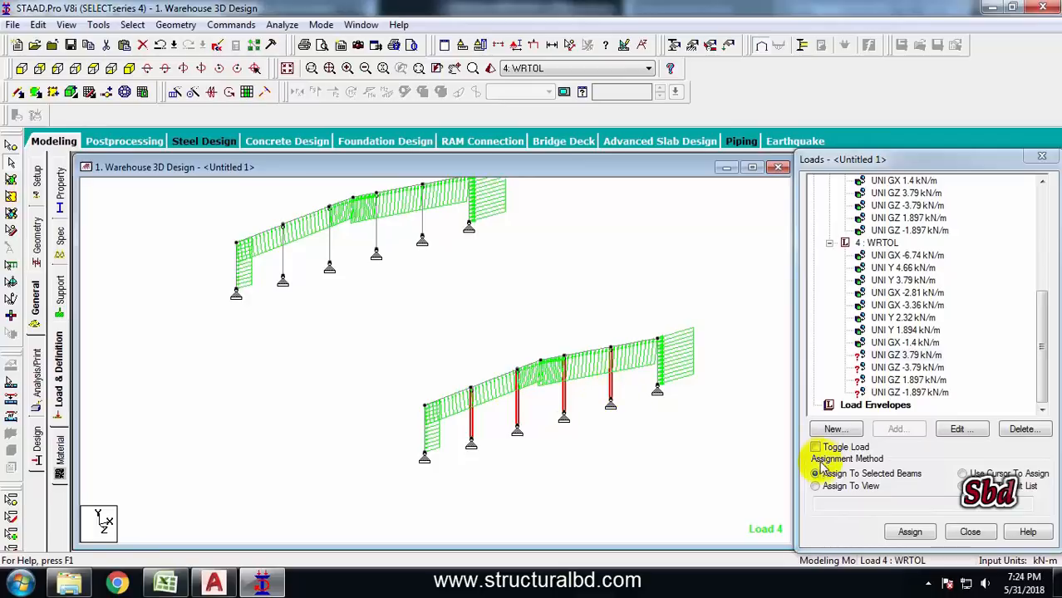
{"action": "left_click", "coordinate": [909, 532]}
{"action": "left_click", "coordinate": [947, 391]}
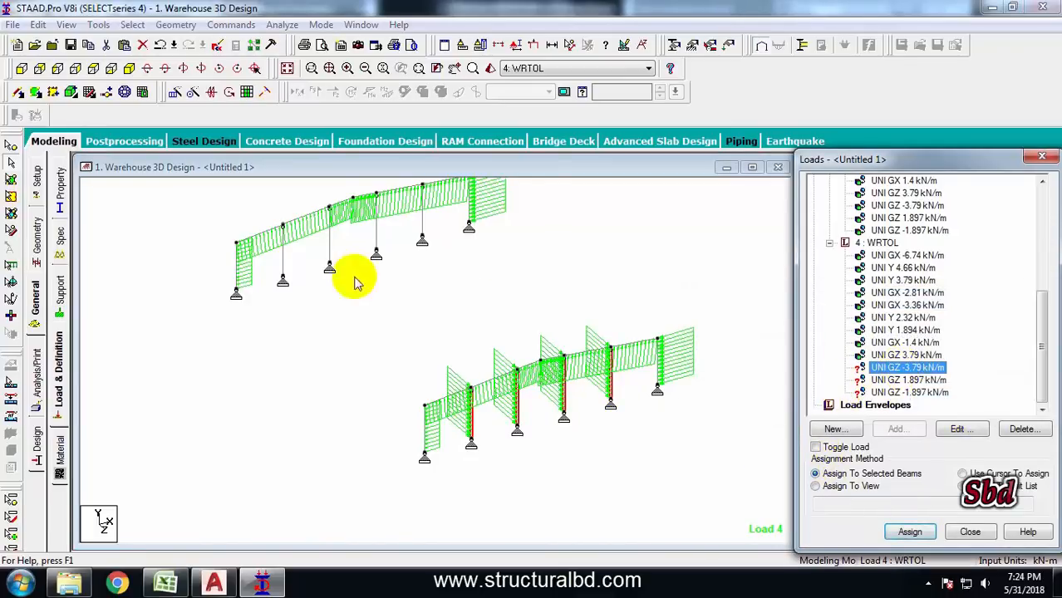
Assign the WRTOL UNI GZ -3.79 kN/m load to the four interior columns of the back gable frame
{"action": "left_click", "coordinate": [282, 262]}
{"action": "left_click", "coordinate": [329, 245], "text": "ctrl"}
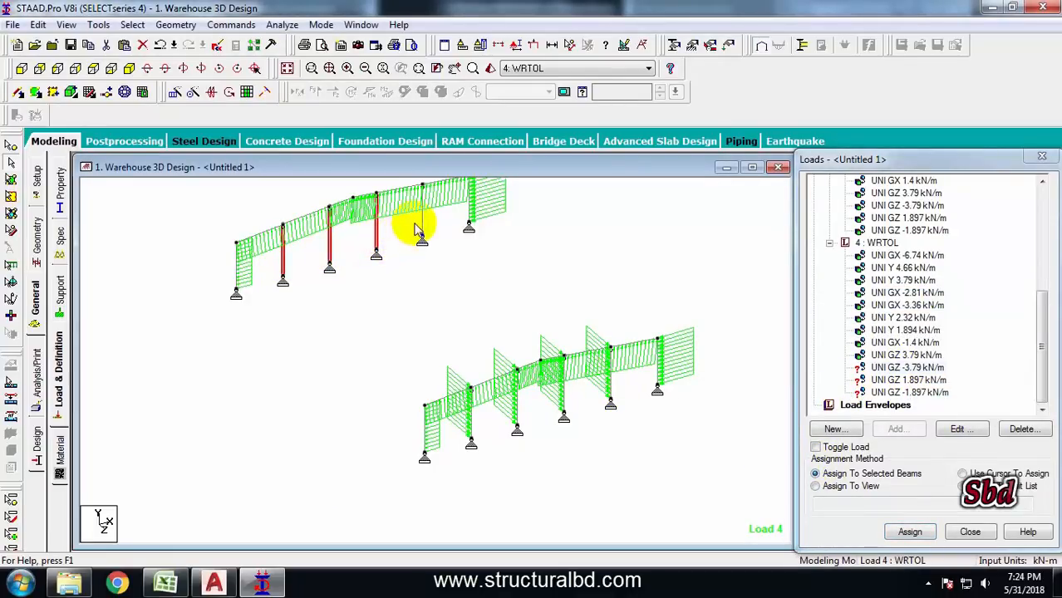
{"action": "left_click", "coordinate": [909, 532]}
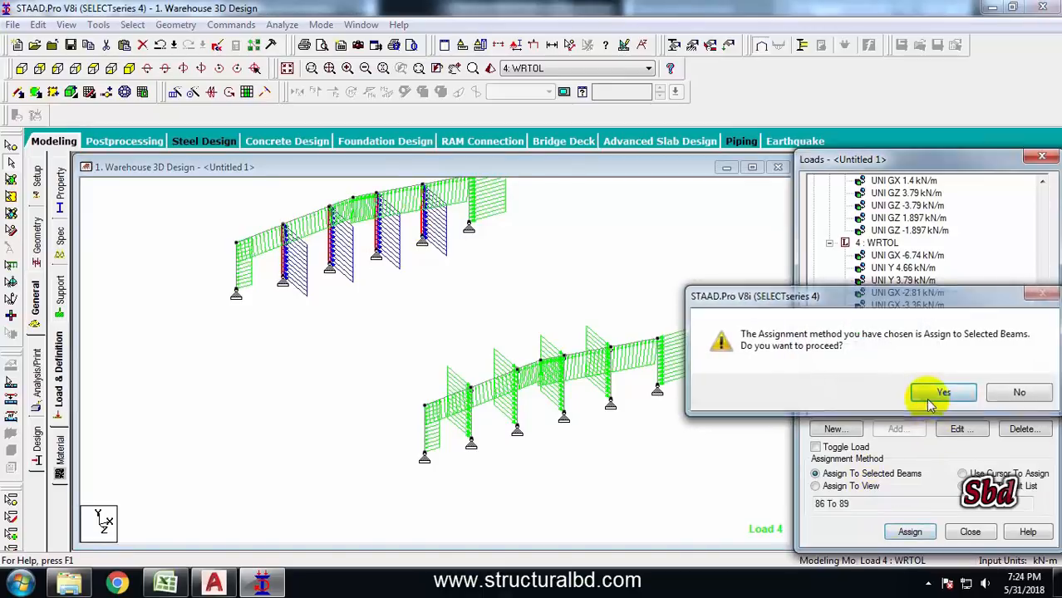
{"action": "left_click", "coordinate": [874, 391]}
Assign the WRTOL UNI GZ 1.897 kN/m load to the two end columns of the front frame
{"action": "left_click", "coordinate": [905, 380]}
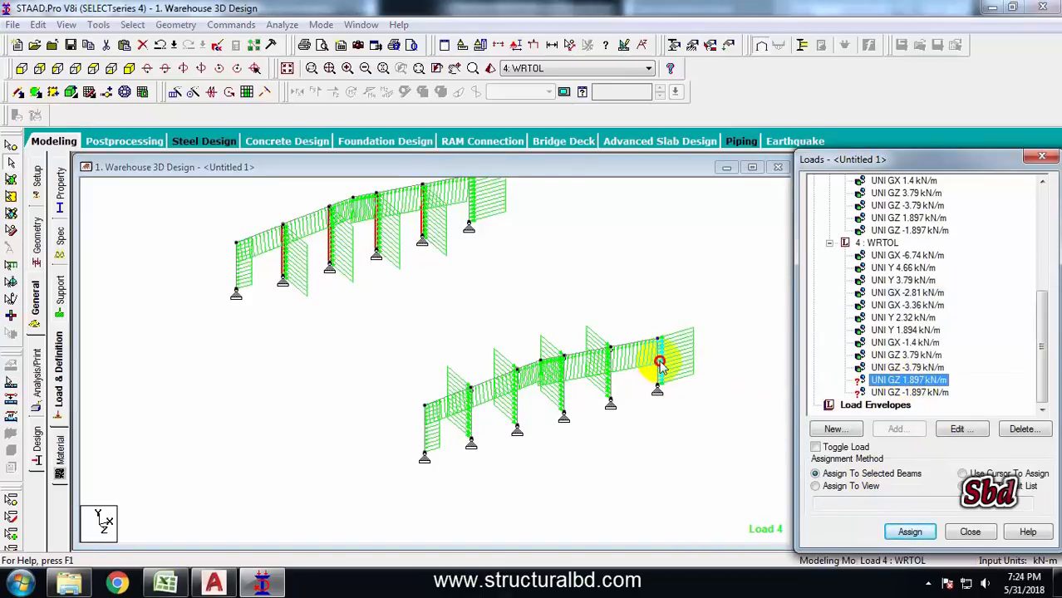
{"action": "left_click", "coordinate": [659, 362]}
{"action": "left_click", "coordinate": [425, 430], "text": "ctrl"}
{"action": "left_click", "coordinate": [913, 531]}
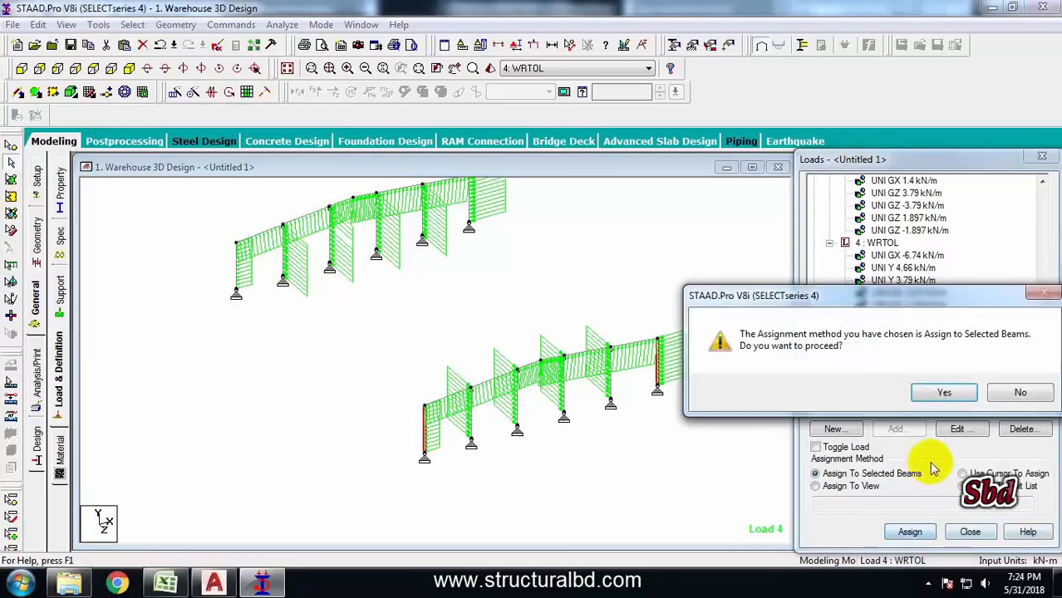
{"action": "left_click", "coordinate": [944, 392]}
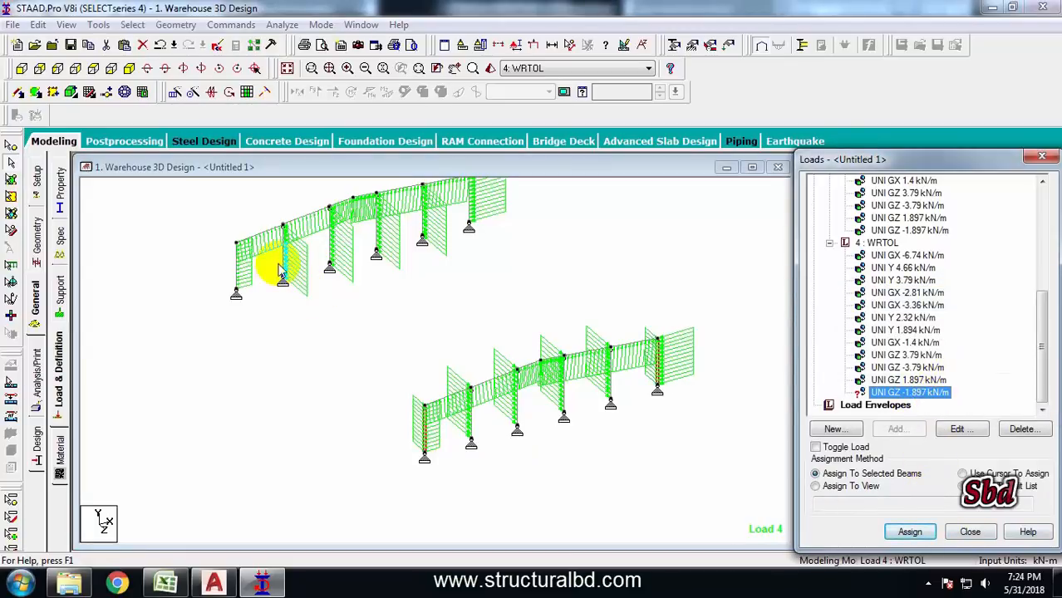
Assign the WRTOL UNI GZ -1.897 kN/m load to the two end columns of the back frame
{"action": "left_click", "coordinate": [238, 263]}
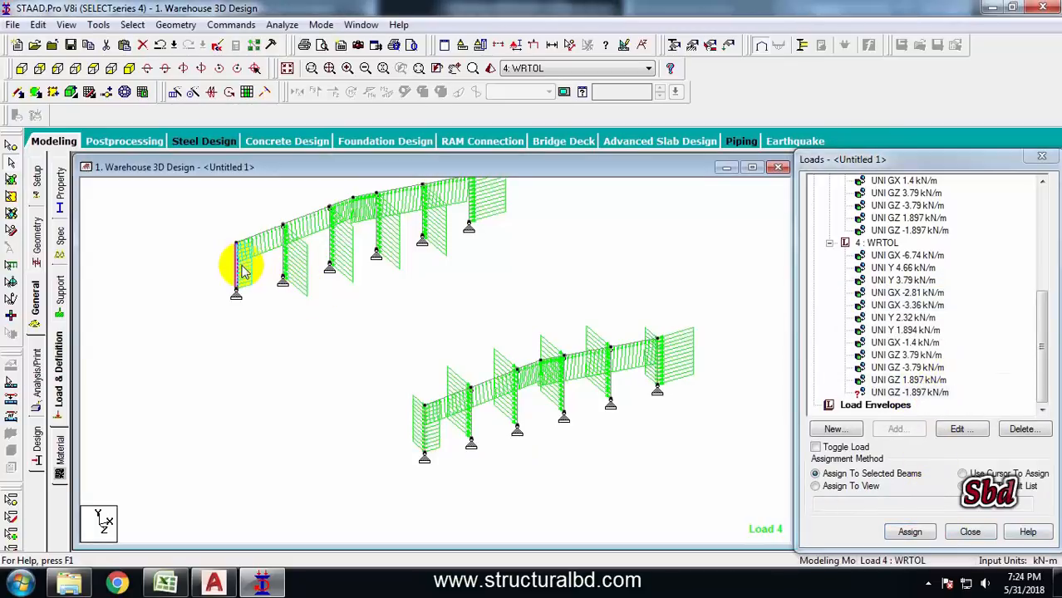
{"action": "left_click", "coordinate": [908, 531]}
{"action": "left_click", "coordinate": [943, 391]}
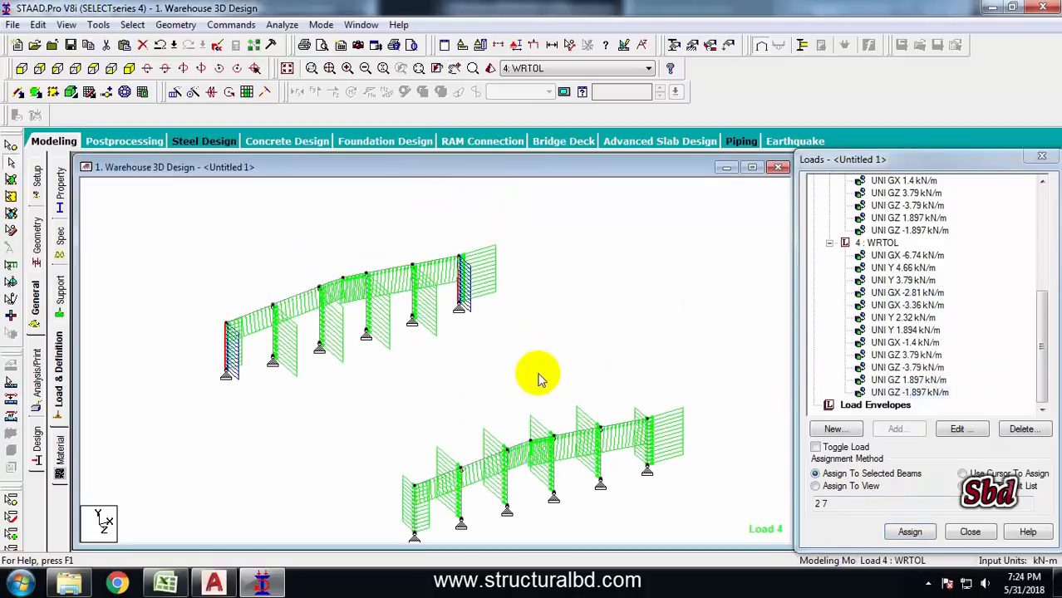
{"action": "left_click", "coordinate": [434, 363]}
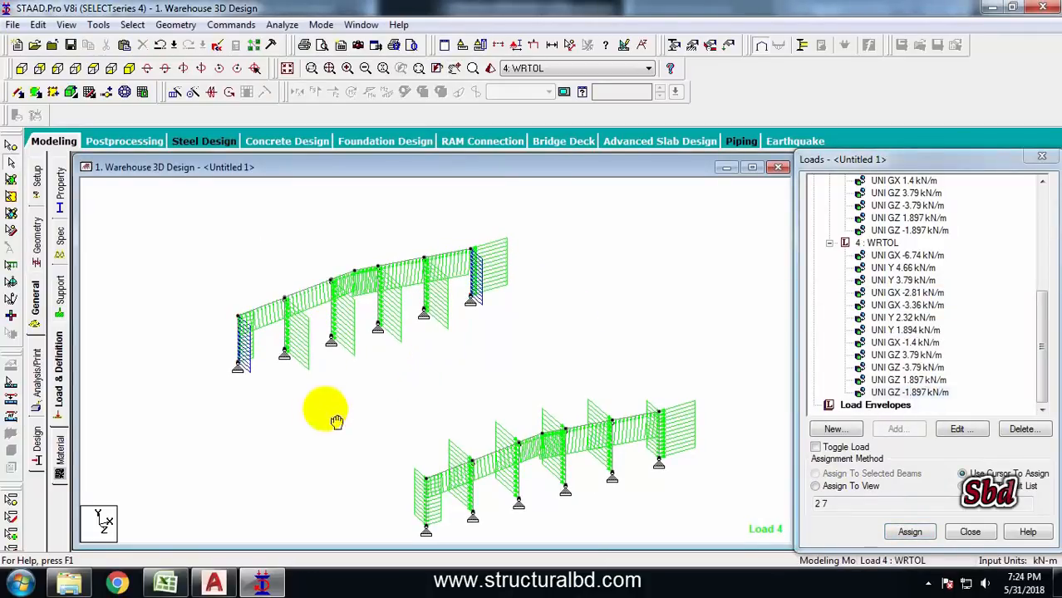
{"action": "middle_click_drag", "start_coordinate": [336, 409], "coordinate": [348, 397]}
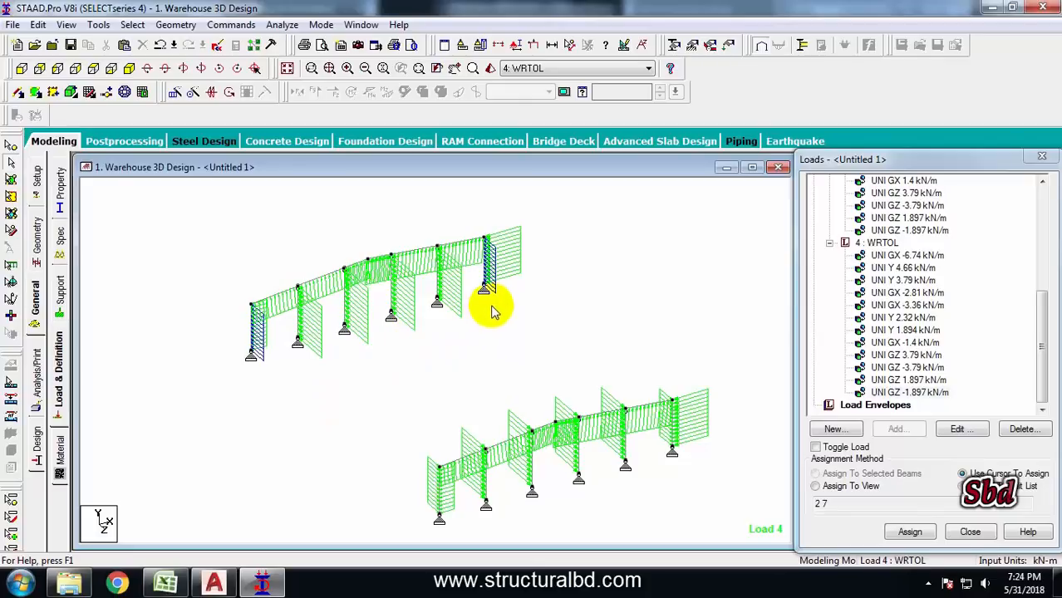
{"action": "scroll", "coordinate": [490, 309], "scroll_direction": "down", "scroll_amount": 2}
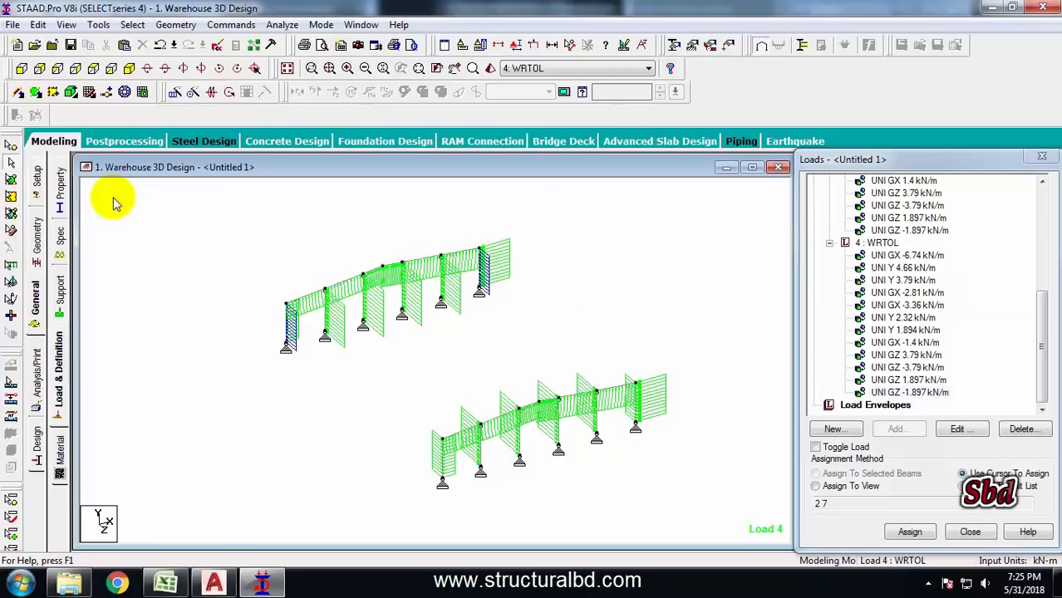
Add load combination 5 named DL+LL combining the DL and LL load cases
{"action": "left_click", "coordinate": [65, 146]}
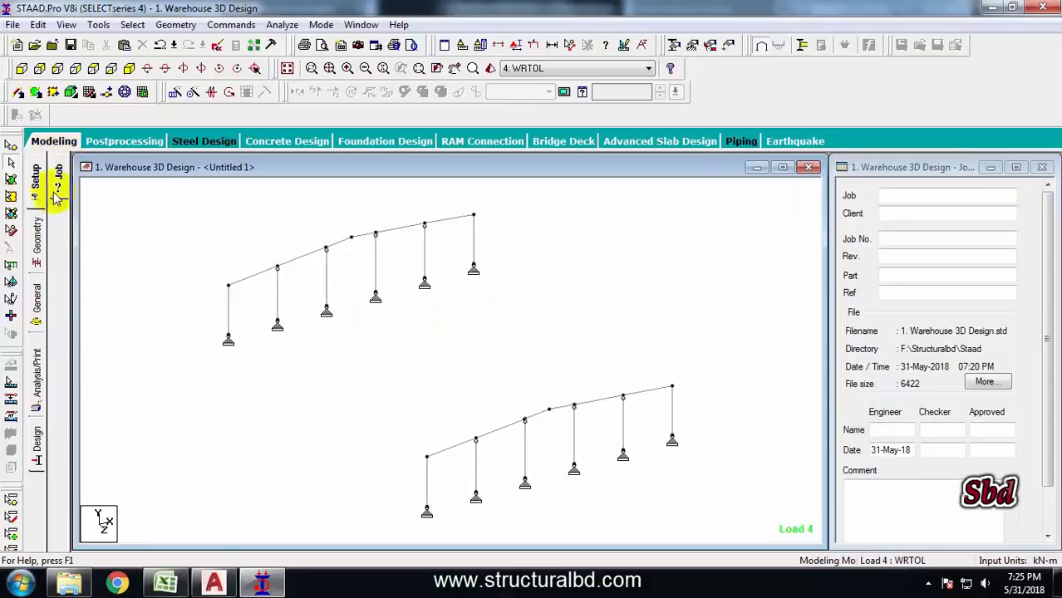
{"action": "left_click", "coordinate": [32, 302]}
{"action": "left_click", "coordinate": [62, 368]}
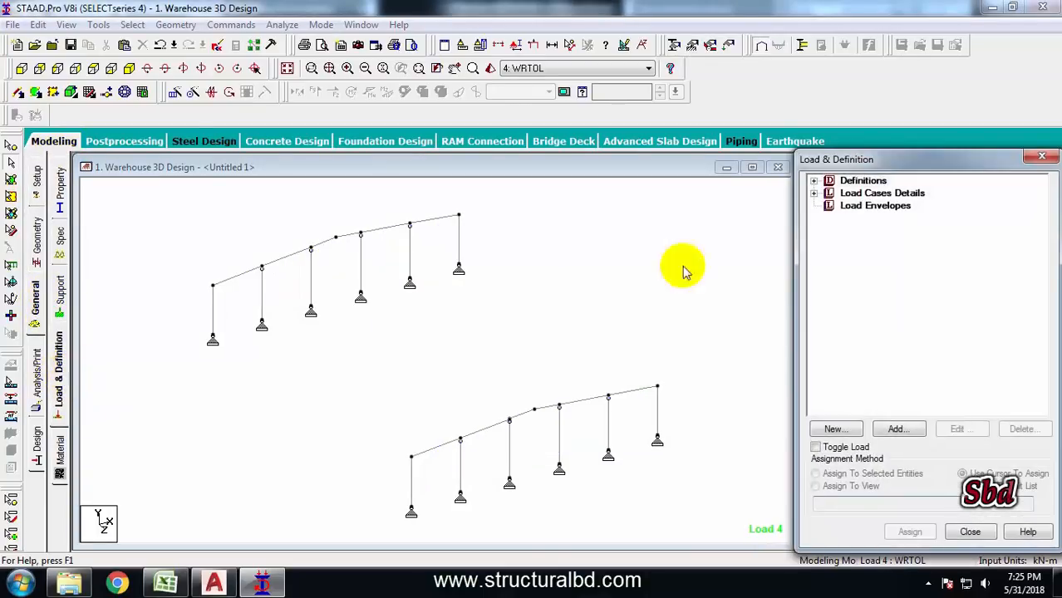
{"action": "left_click", "coordinate": [814, 193]}
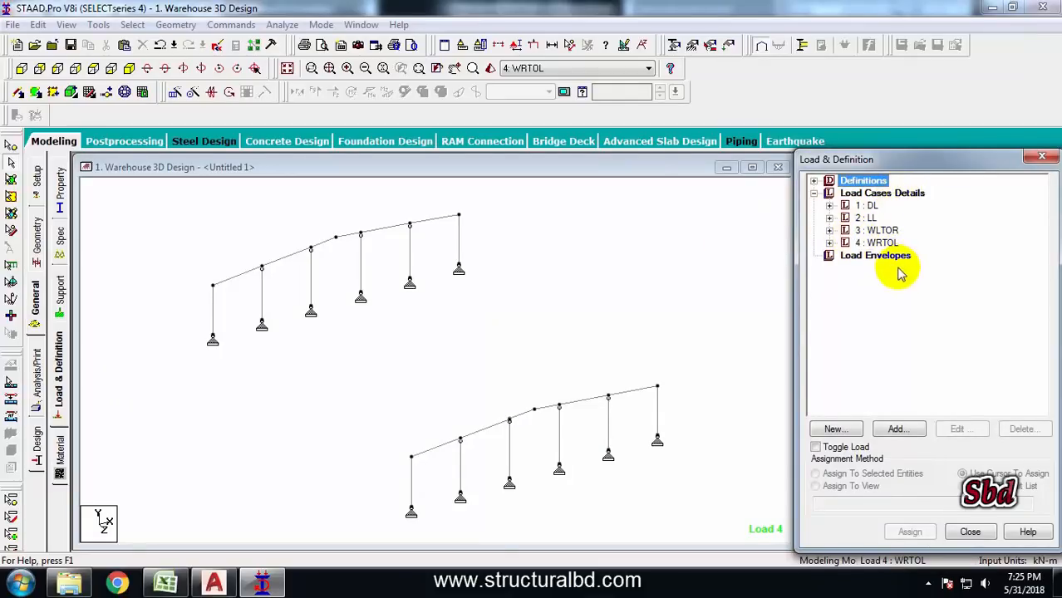
{"action": "left_click", "coordinate": [866, 194]}
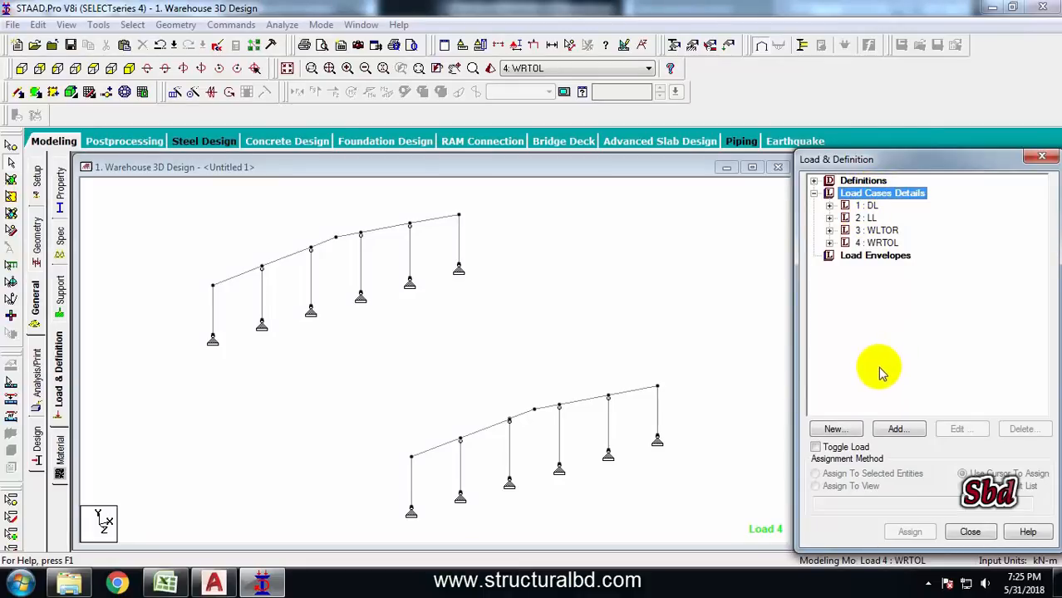
{"action": "left_click", "coordinate": [897, 428]}
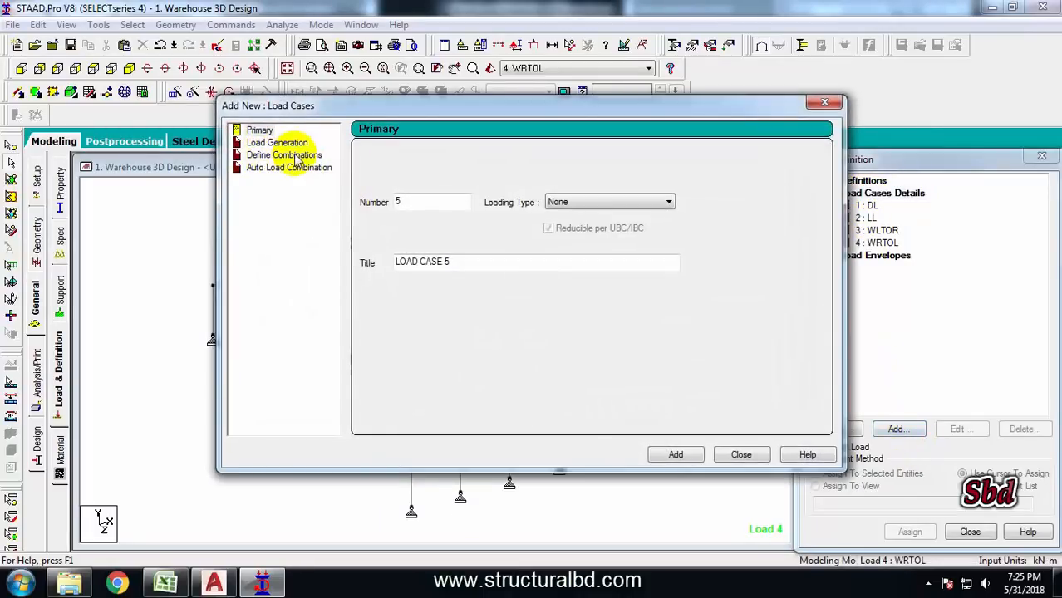
{"action": "left_click", "coordinate": [283, 156]}
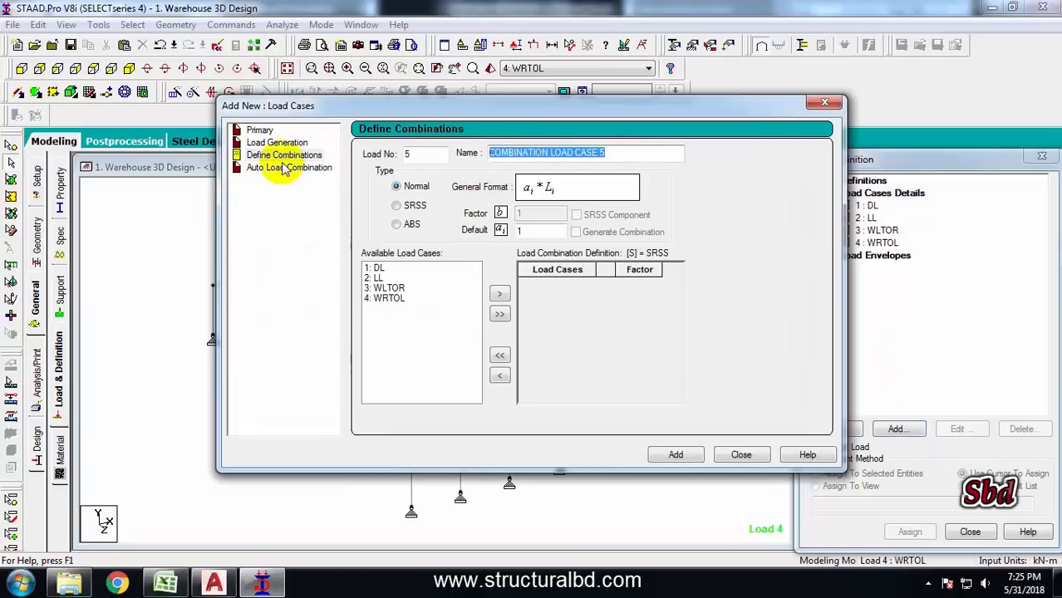
{"action": "type", "text": "DL+LL"}
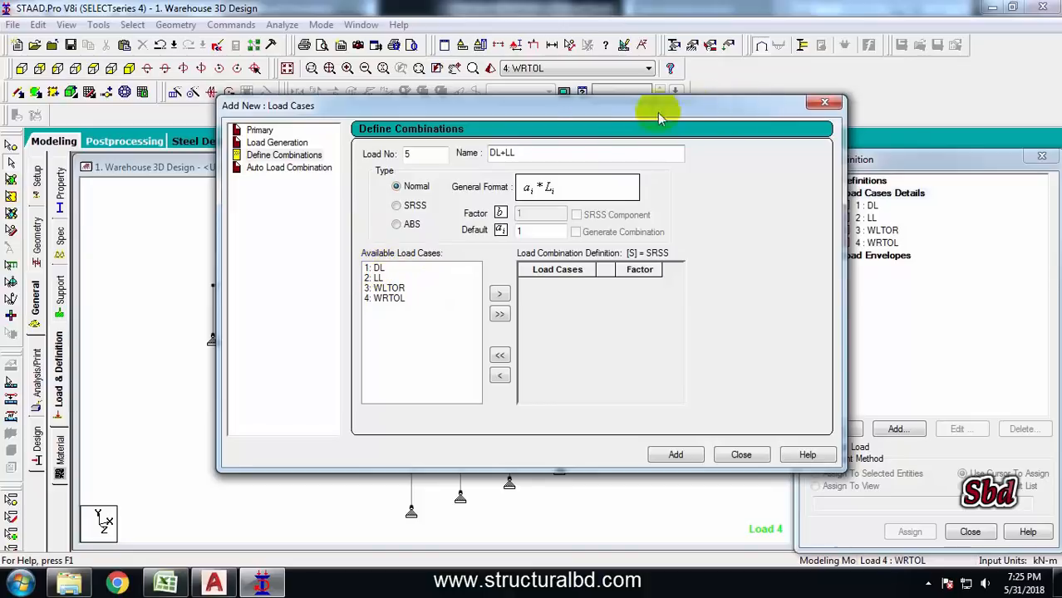
{"action": "left_click_drag", "start_coordinate": [546, 106], "coordinate": [538, 120]}
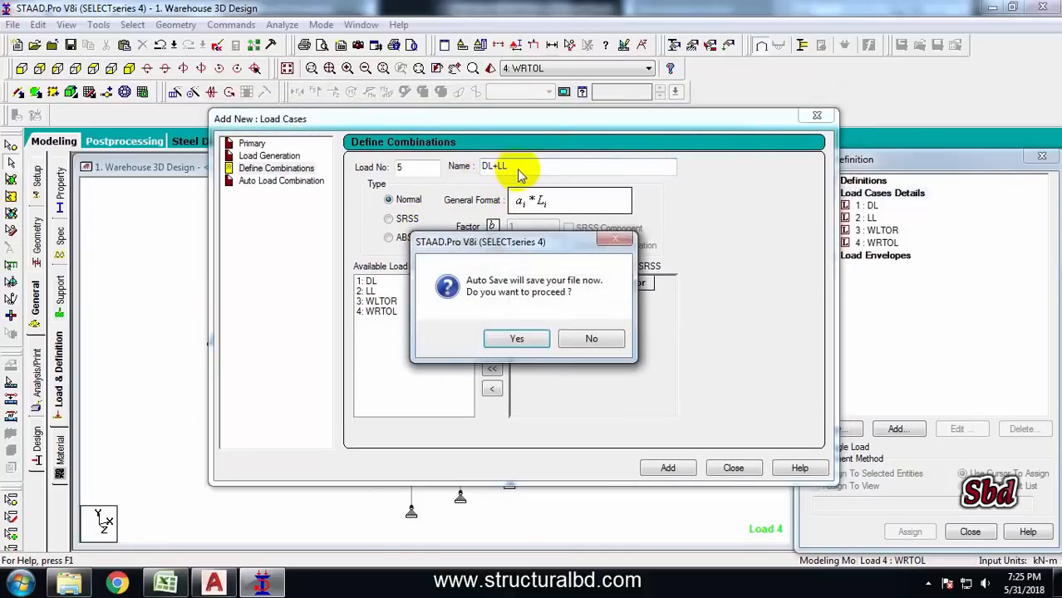
{"action": "left_click", "coordinate": [516, 337]}
{"action": "left_click", "coordinate": [432, 312]}
{"action": "left_click", "coordinate": [367, 280]}
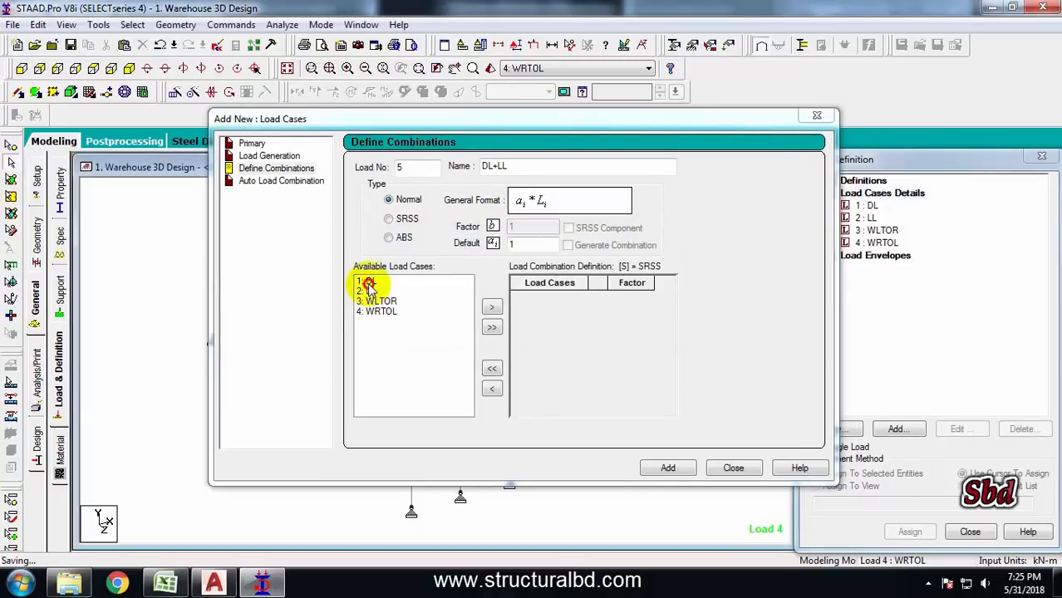
{"action": "left_click", "coordinate": [368, 291], "text": "shift"}
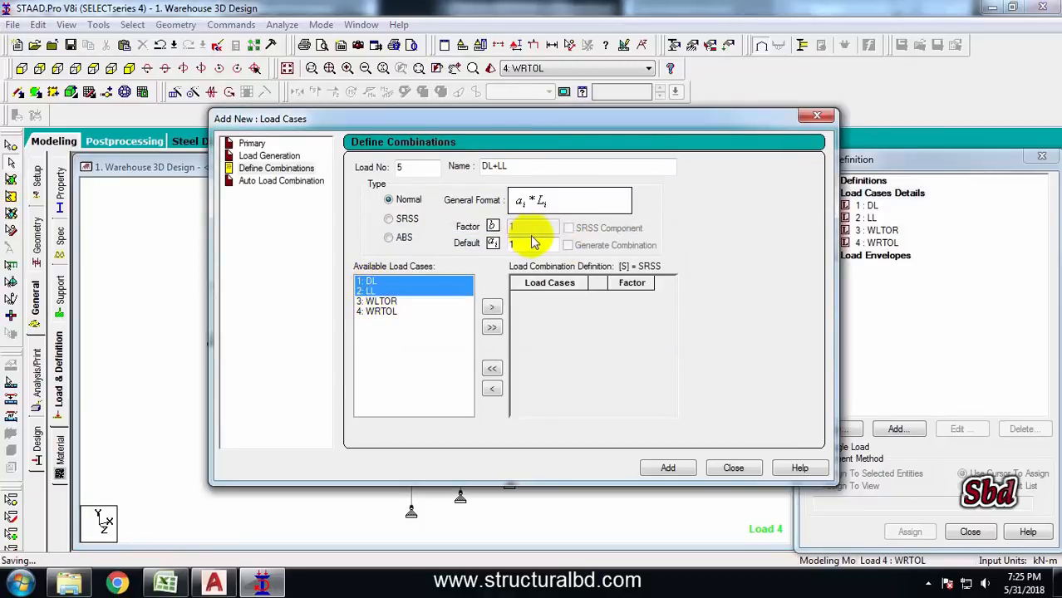
{"action": "left_click", "coordinate": [491, 307]}
{"action": "left_click", "coordinate": [668, 467]}
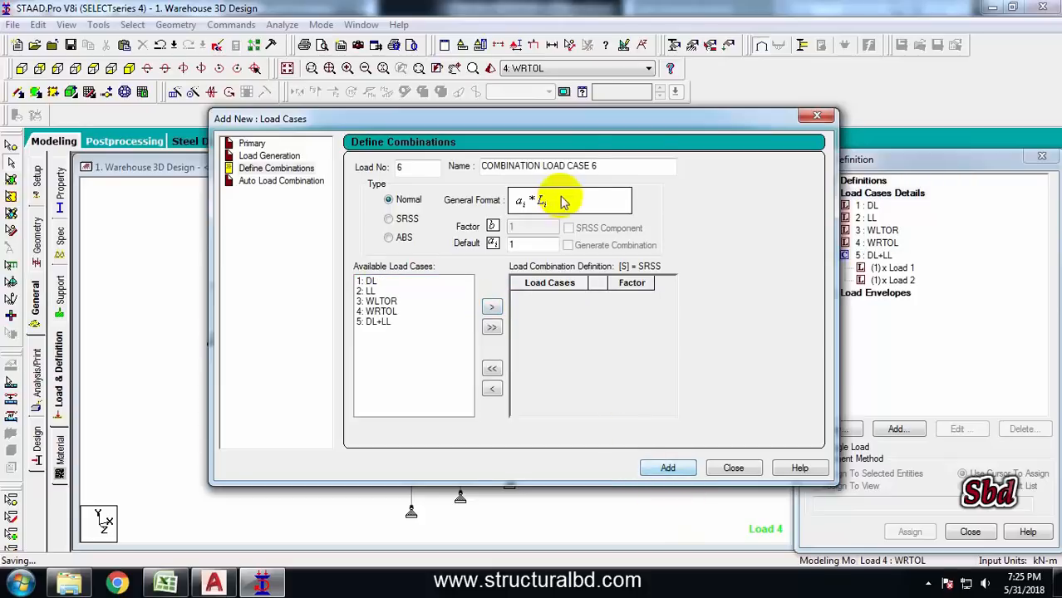
Add load combination 6 named DL+WLTOR combining the DL and WLTOR load cases
{"action": "left_click_drag", "start_coordinate": [600, 166], "coordinate": [486, 165]}
{"action": "type", "text": "CW"}
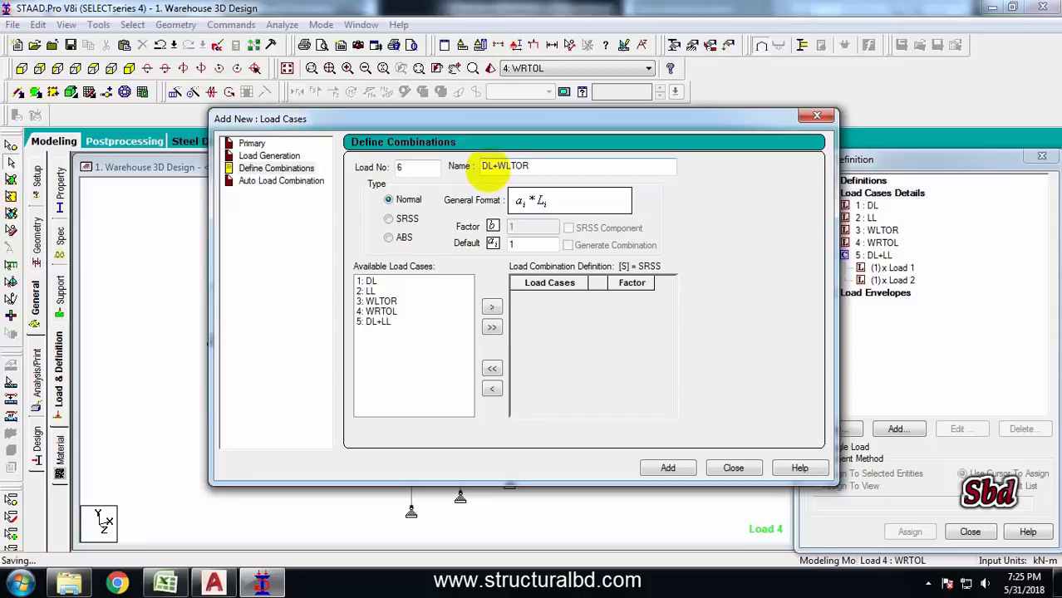
{"action": "left_click", "coordinate": [364, 282]}
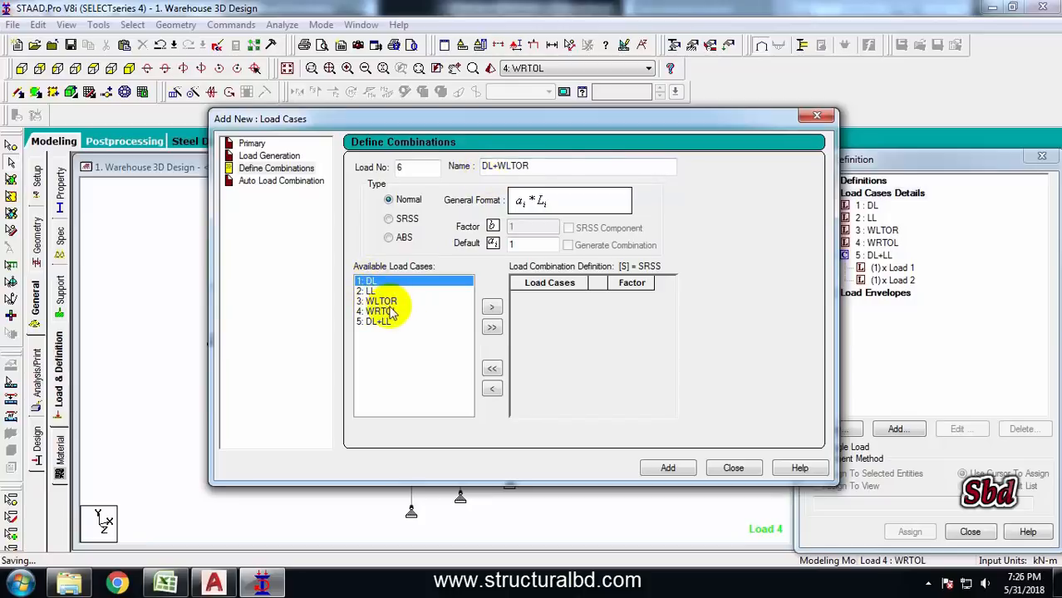
{"action": "left_click", "coordinate": [378, 301], "text": "ctrl"}
{"action": "left_click", "coordinate": [491, 307]}
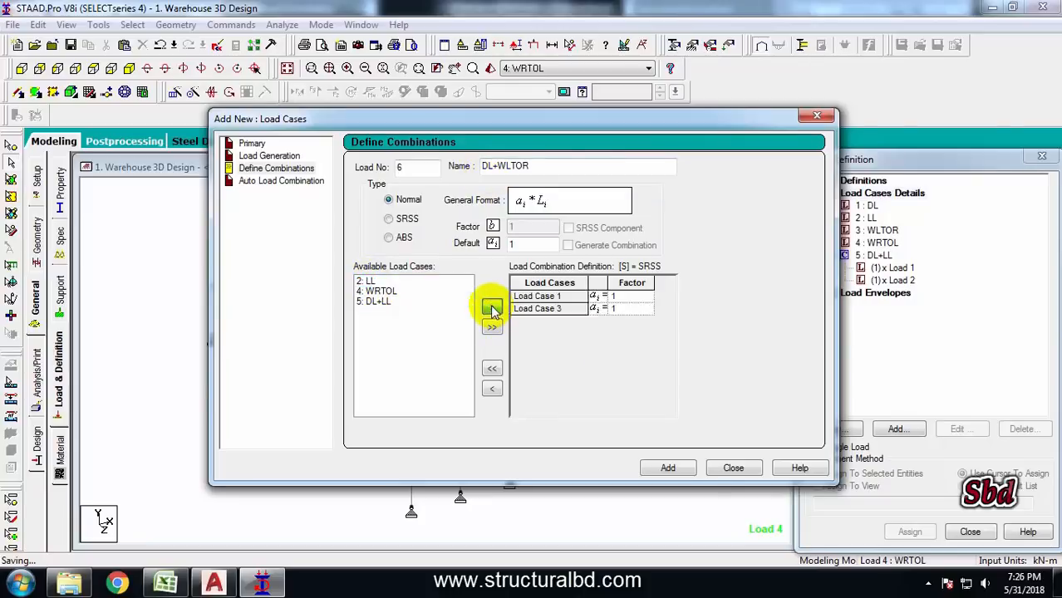
{"action": "left_click", "coordinate": [668, 468]}
Add load combination 7 named DL+WRTOL combining the DL and WRTOL load cases
{"action": "left_click_drag", "start_coordinate": [597, 166], "coordinate": [424, 168]}
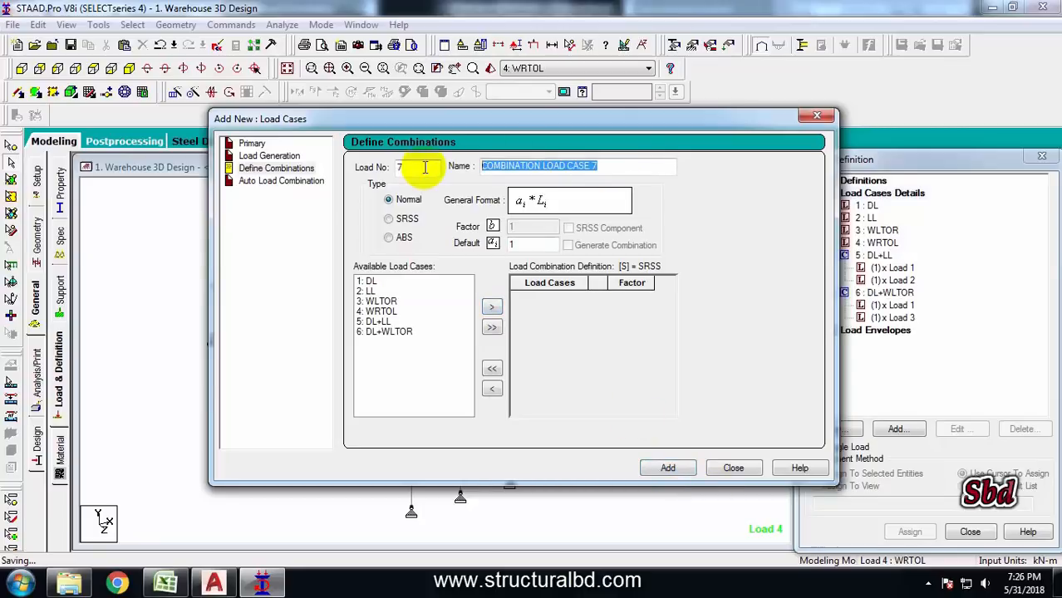
{"action": "type", "text": "DL+WRTOL"}
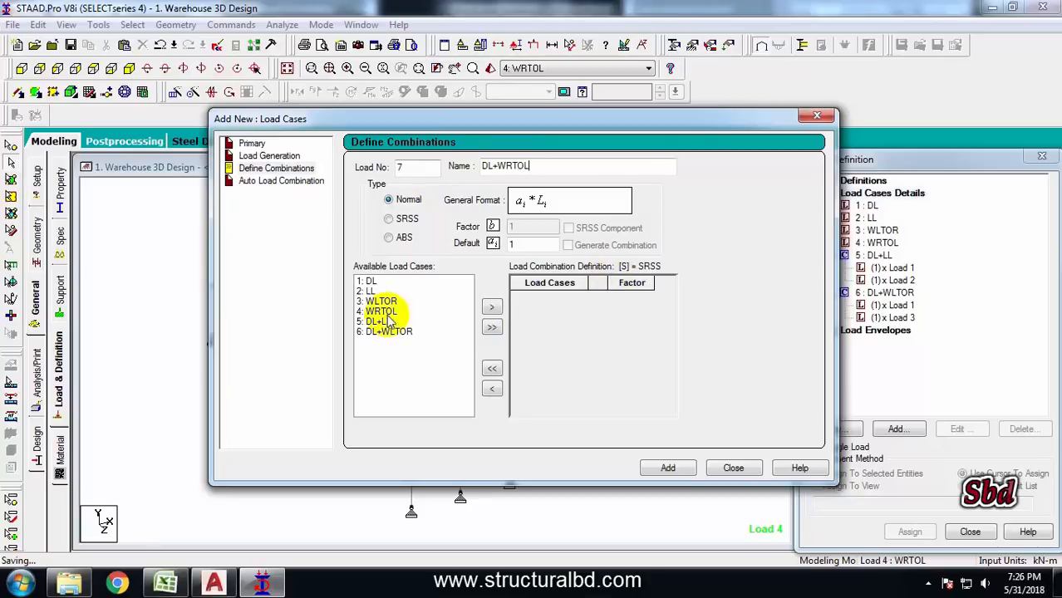
{"action": "left_click", "coordinate": [365, 282]}
{"action": "left_click", "coordinate": [379, 311], "text": "ctrl"}
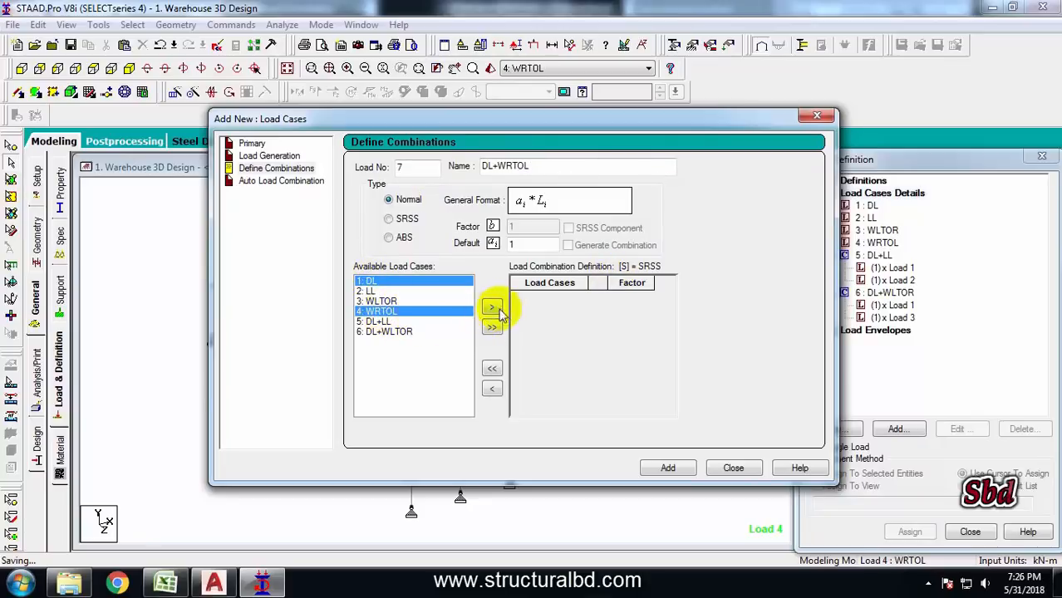
{"action": "left_click", "coordinate": [491, 308]}
{"action": "left_click", "coordinate": [668, 467]}
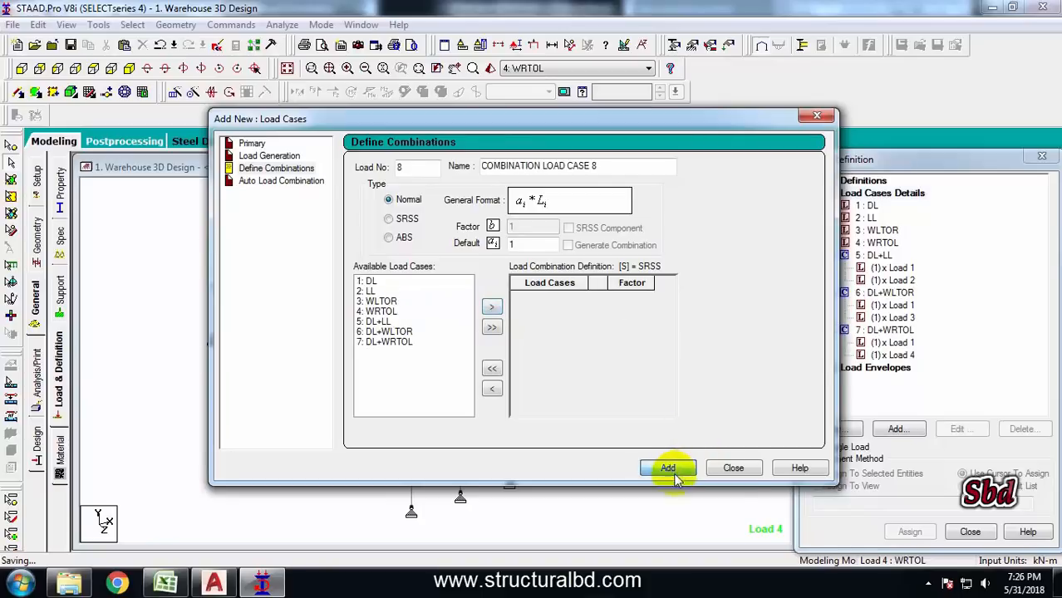
Close the load case dialog and collapse the three combination entries in the load tree
{"action": "left_click", "coordinate": [732, 468]}
{"action": "left_click", "coordinate": [830, 255]}
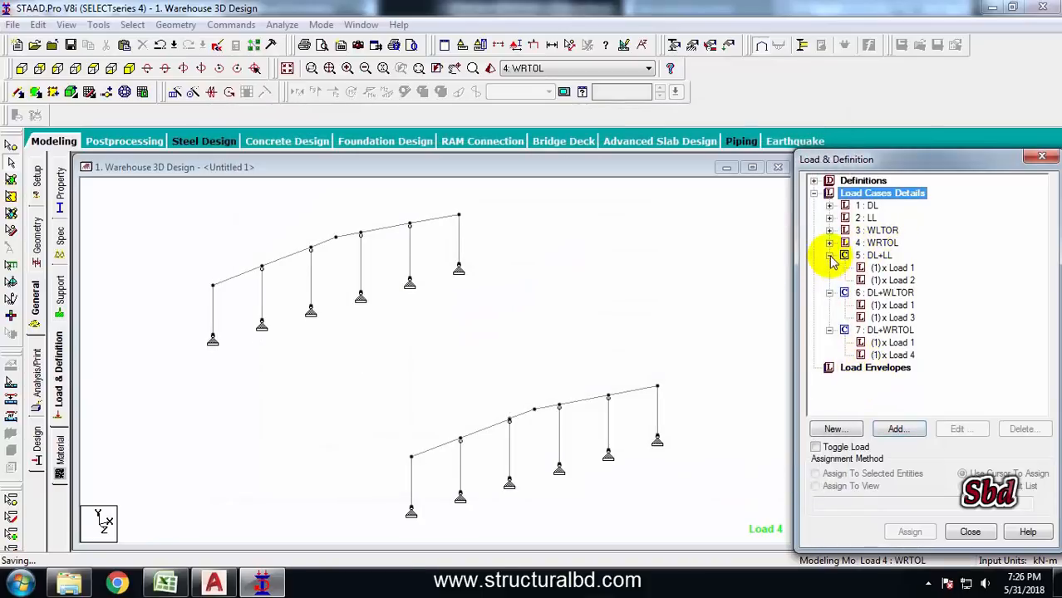
{"action": "left_click", "coordinate": [831, 257]}
{"action": "left_click", "coordinate": [829, 269]}
{"action": "left_click", "coordinate": [831, 304]}
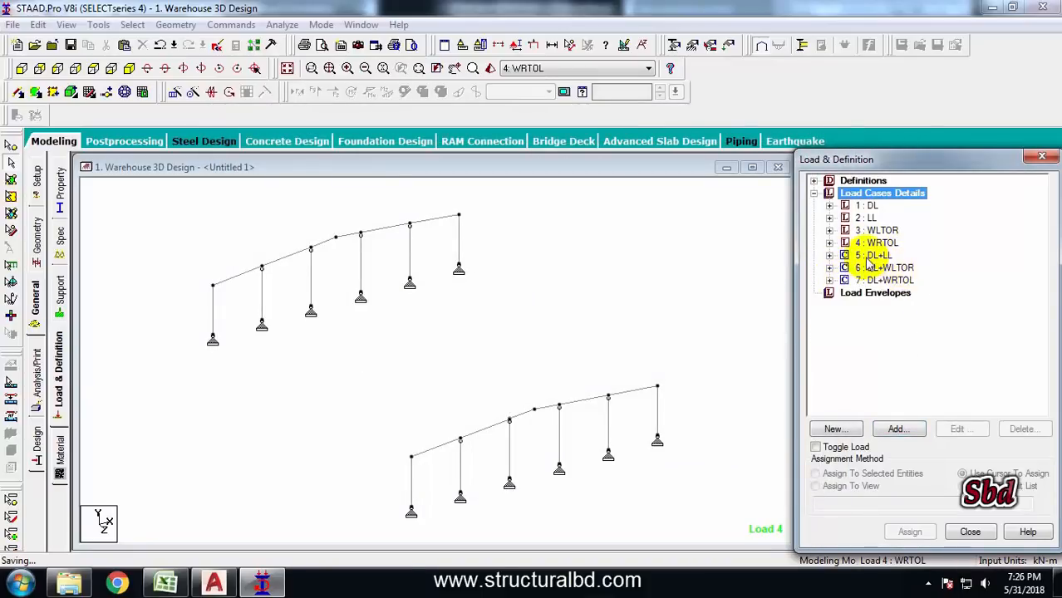
Review the three load combinations in the load tree and display the whole structure
{"action": "left_click", "coordinate": [870, 256]}
{"action": "left_click", "coordinate": [885, 268]}
{"action": "left_click", "coordinate": [885, 280]}
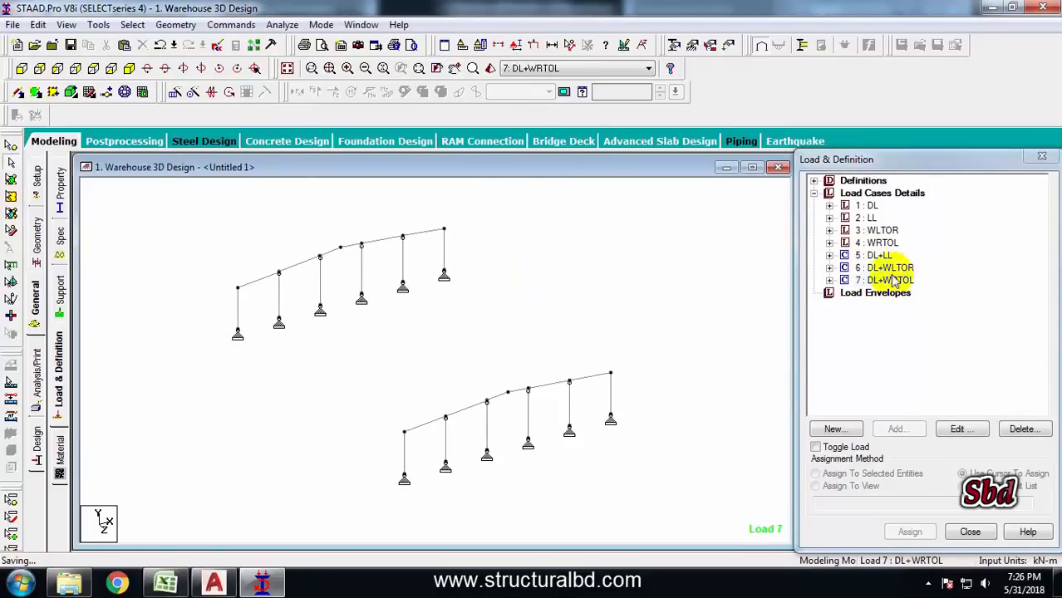
{"action": "left_click", "coordinate": [870, 256]}
{"action": "left_click", "coordinate": [885, 267]}
{"action": "left_click", "coordinate": [884, 280]}
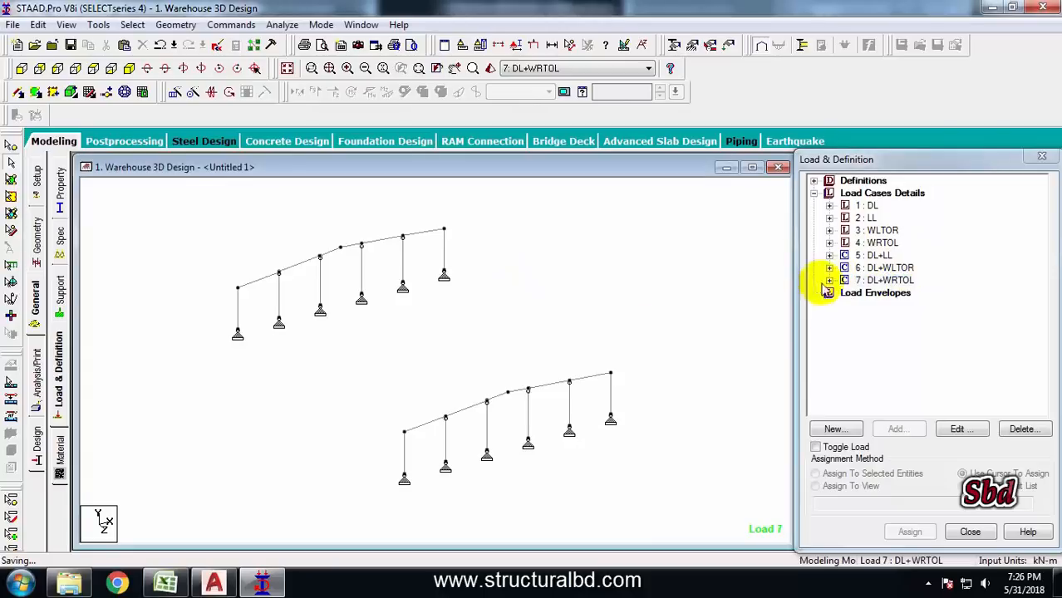
{"action": "left_click", "coordinate": [287, 71]}
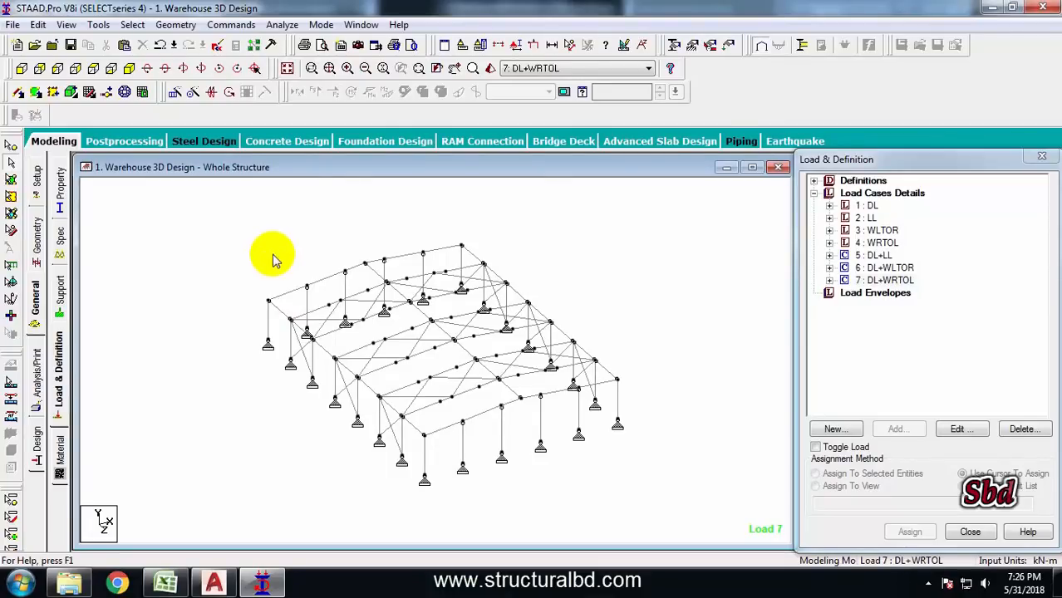
Add a Perform Analysis command with the No Print option
{"action": "left_click", "coordinate": [243, 25]}
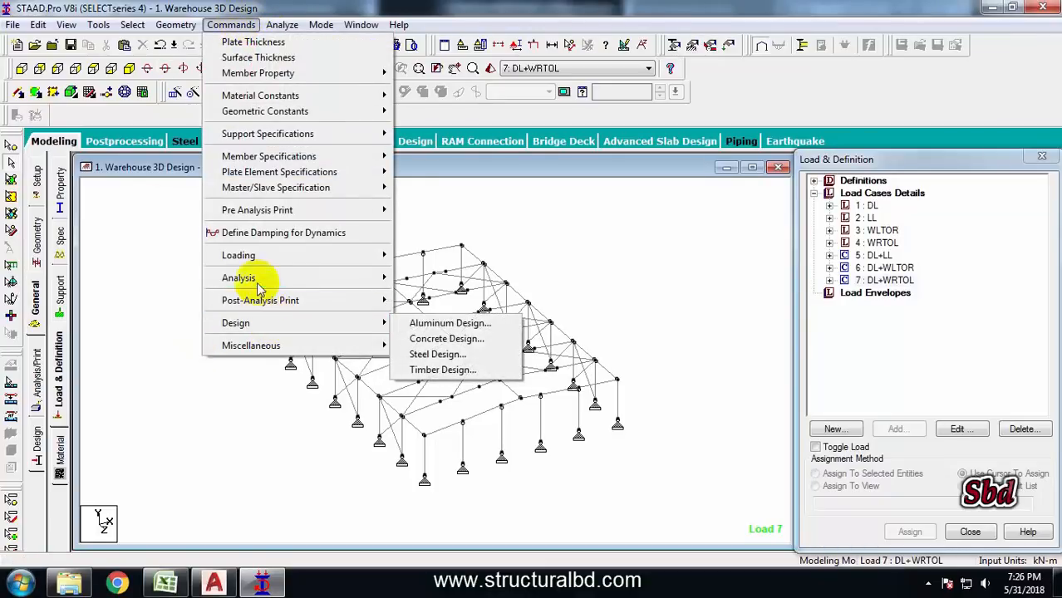
{"action": "mouse_move", "coordinate": [250, 279]}
{"action": "left_click", "coordinate": [415, 275]}
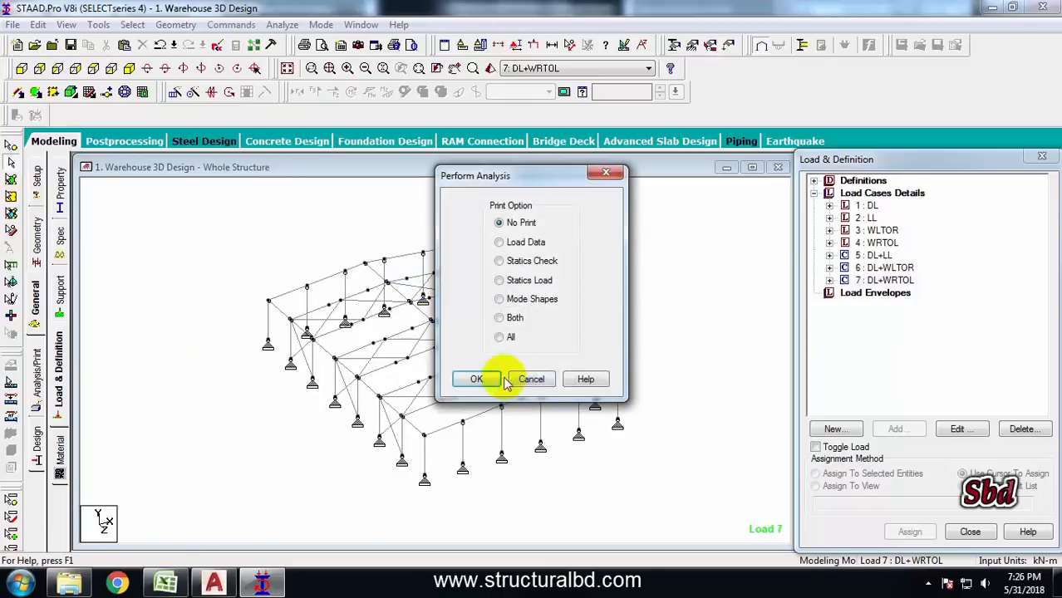
{"action": "left_click", "coordinate": [496, 380]}
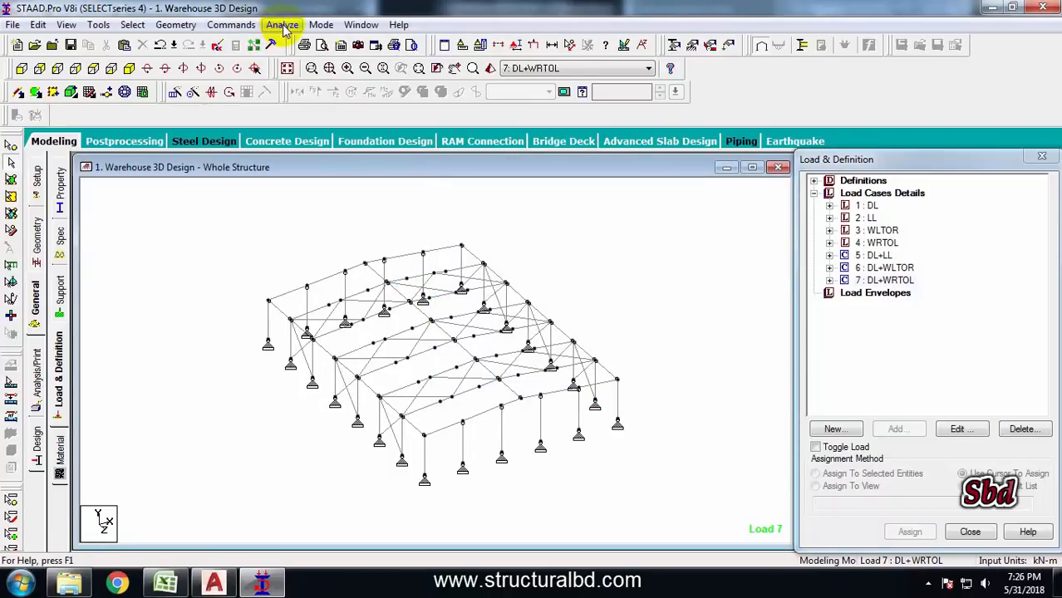
Save the model and run the analysis, finishing in post-processing mode
{"action": "left_click", "coordinate": [282, 26]}
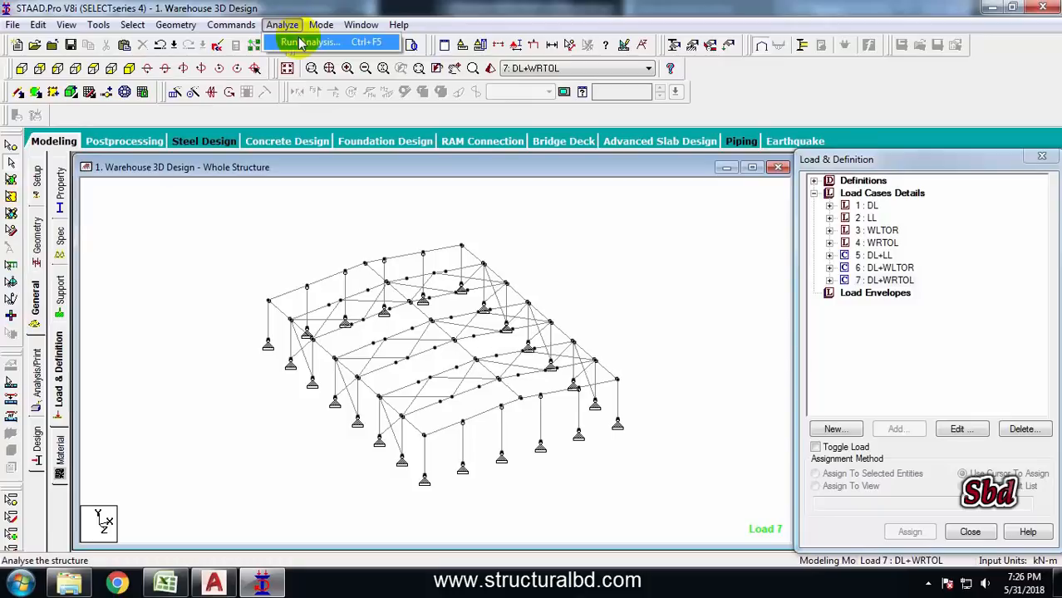
{"action": "left_click", "coordinate": [313, 51]}
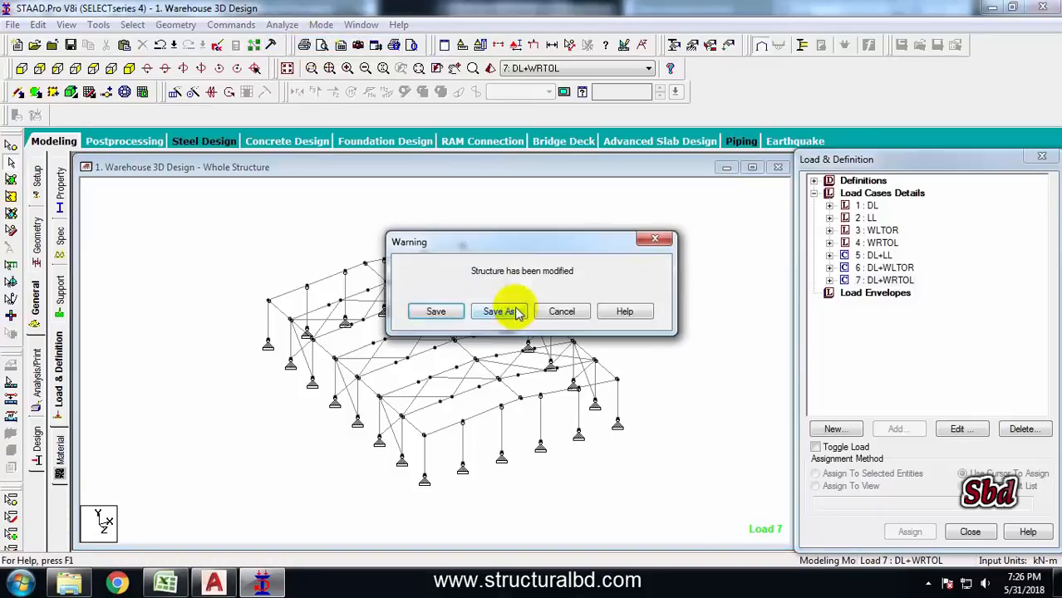
{"action": "left_click", "coordinate": [442, 313]}
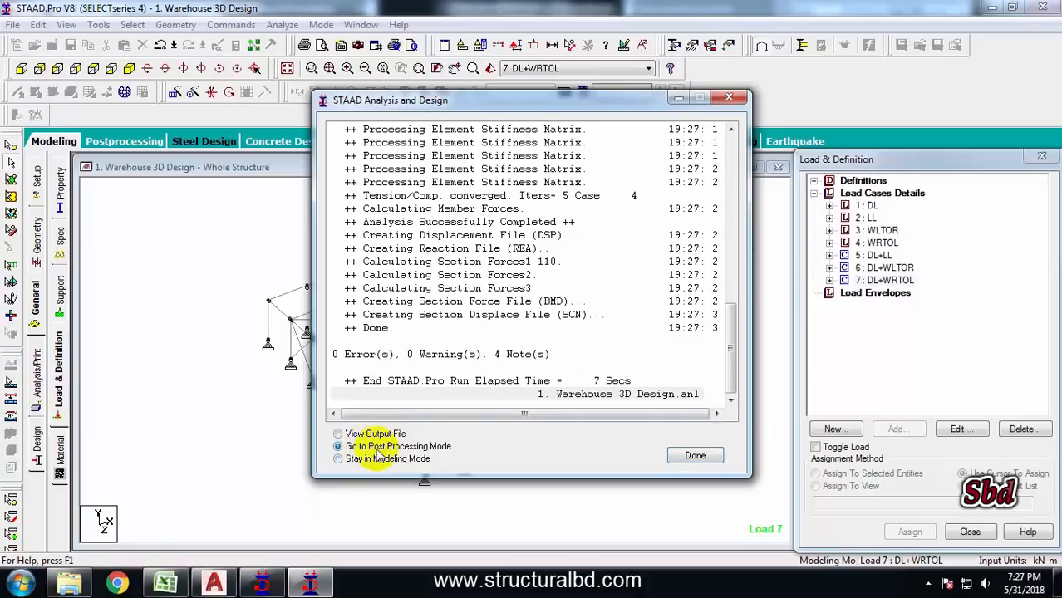
{"action": "left_click", "coordinate": [693, 457]}
{"action": "left_click", "coordinate": [552, 411]}
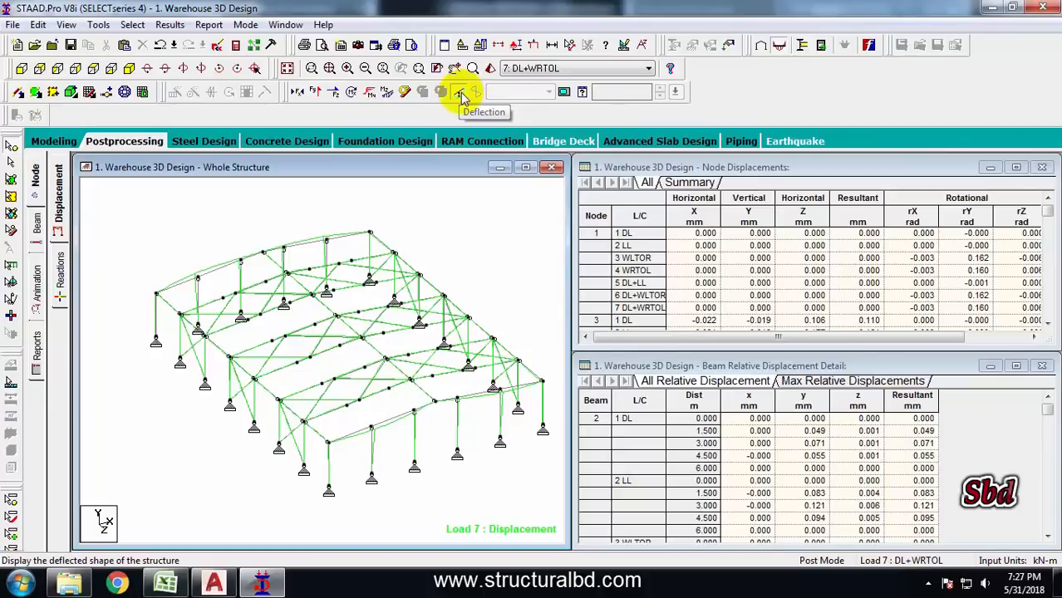
Switch the displayed results to load case 5: DL+LL
{"action": "left_click", "coordinate": [571, 71]}
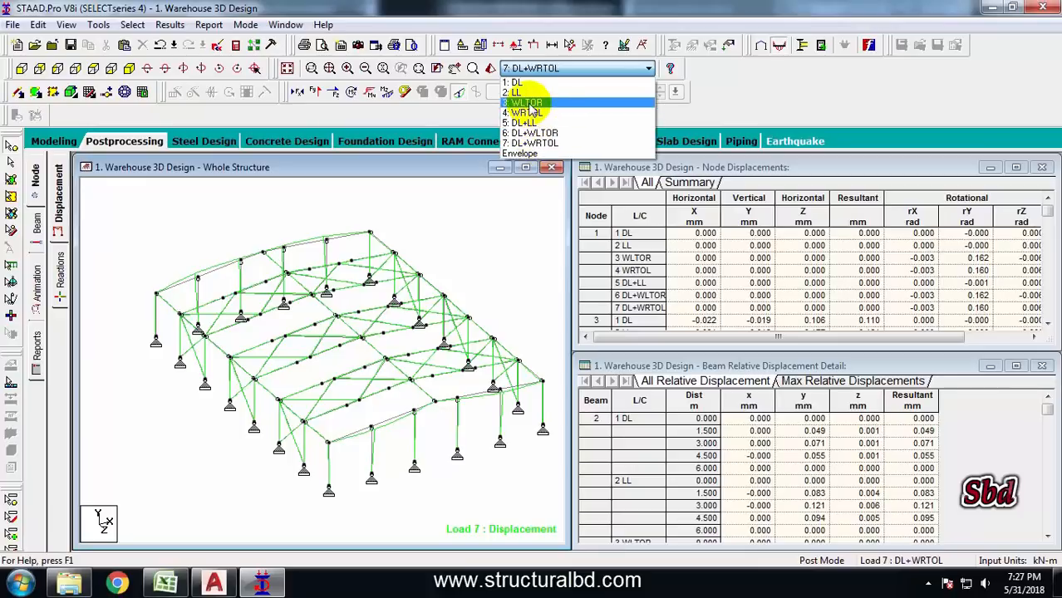
{"action": "left_click", "coordinate": [528, 125]}
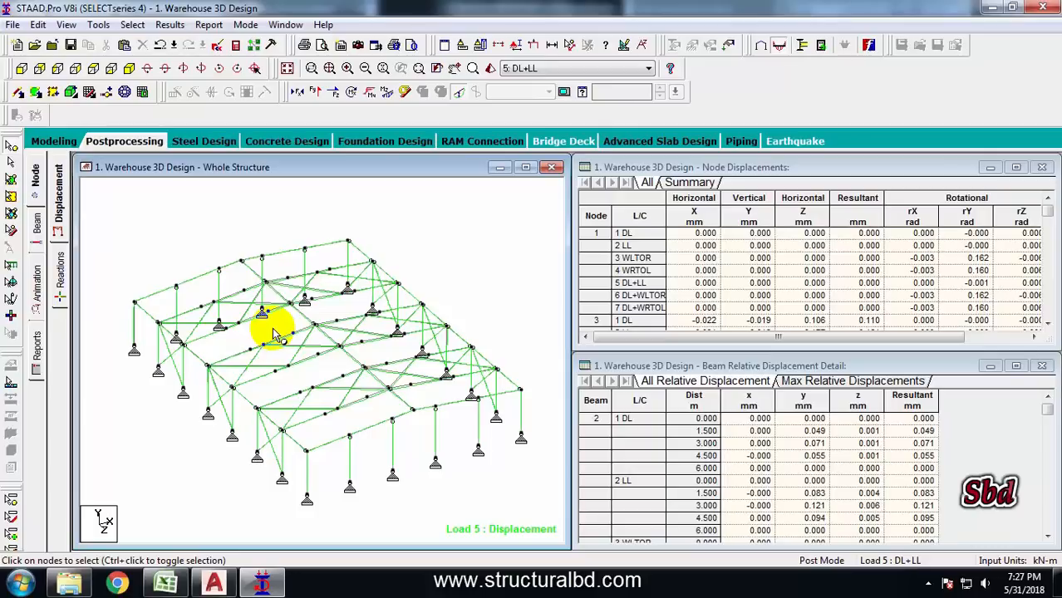
In the command file editor, add LOAD LIST 5 TO 7 after PERFORM ANALYSIS, then save and close the editor
{"action": "left_click", "coordinate": [216, 47]}
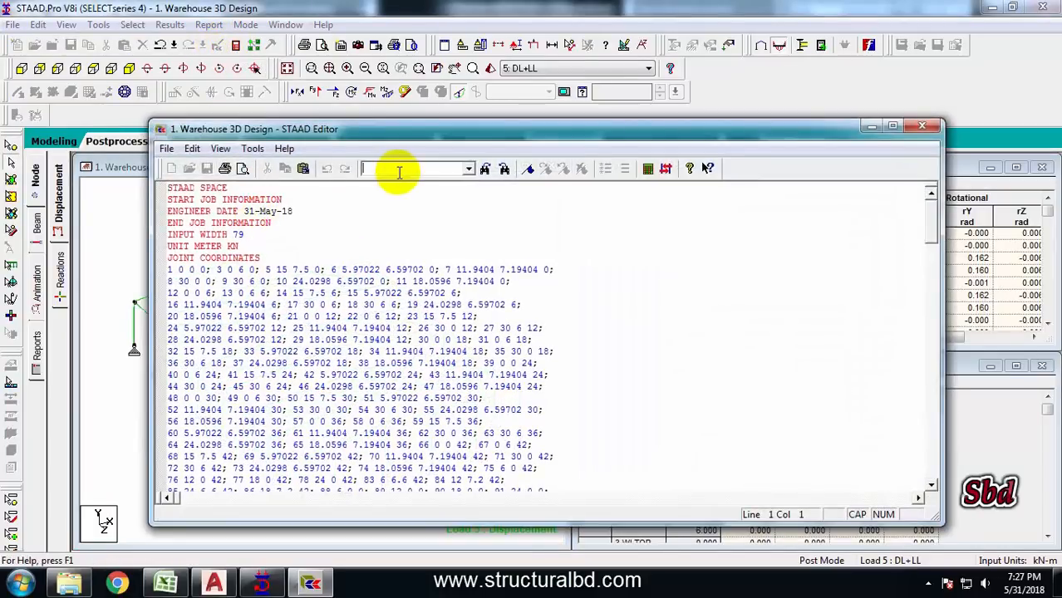
{"action": "left_click", "coordinate": [399, 172]}
{"action": "type", "text": "ANALYSIS"}
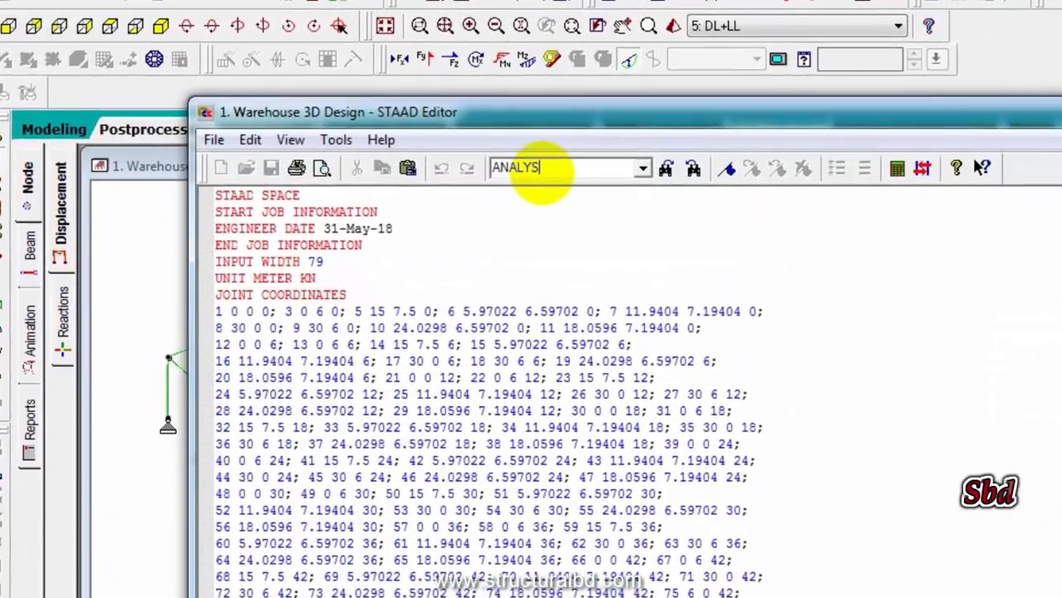
{"action": "key", "text": "Return"}
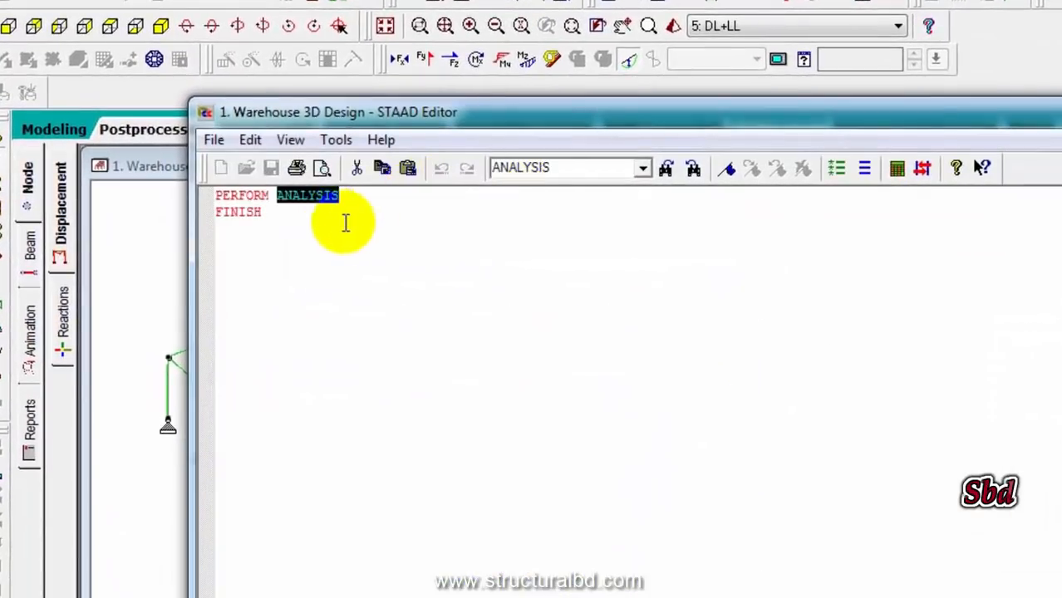
{"action": "left_click", "coordinate": [344, 204]}
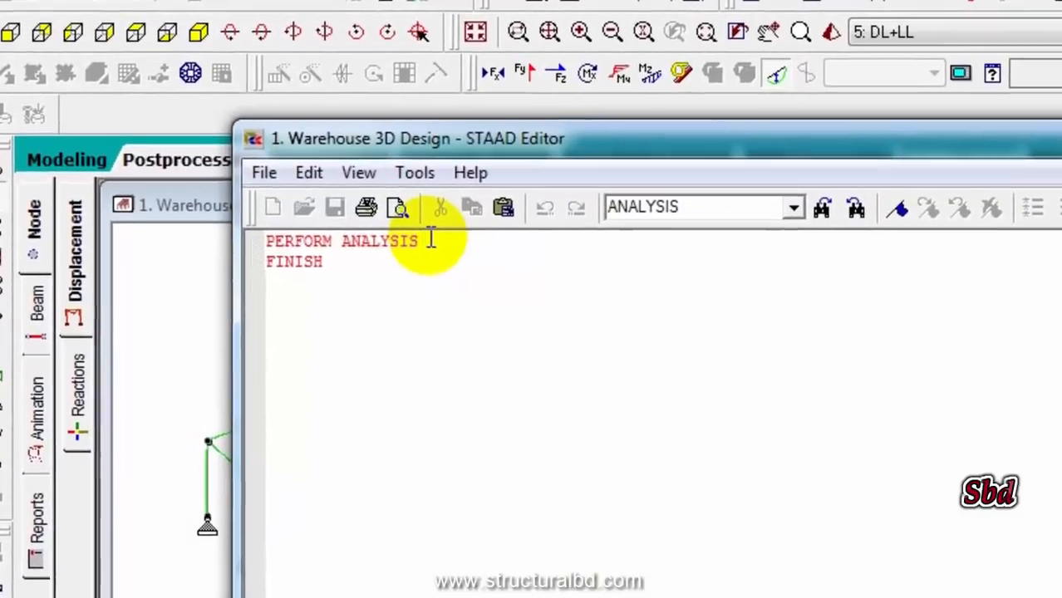
{"action": "key", "text": "Return"}
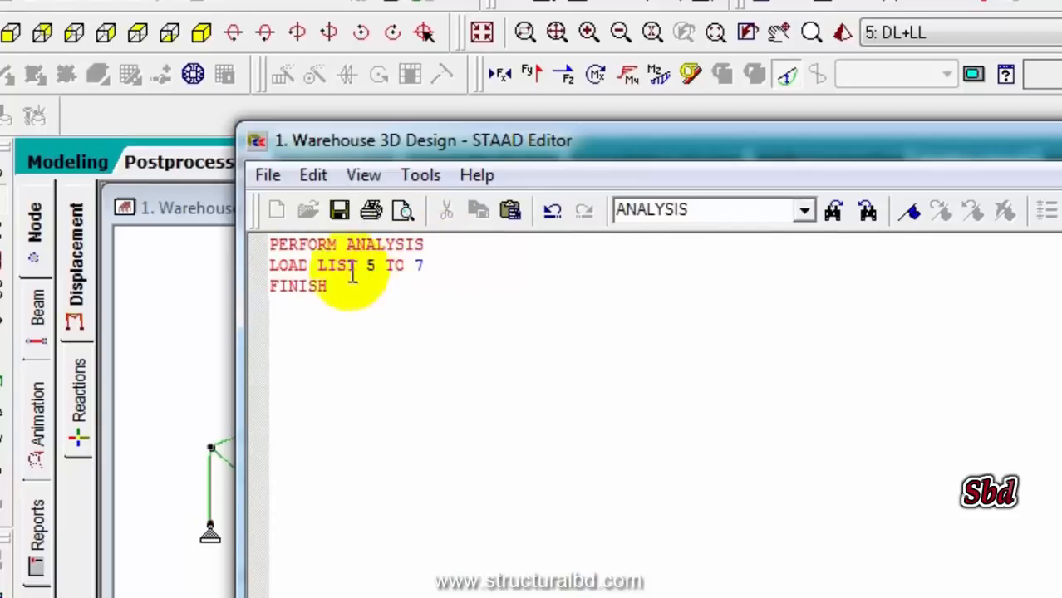
{"action": "left_click_drag", "start_coordinate": [963, 162], "coordinate": [966, 208]}
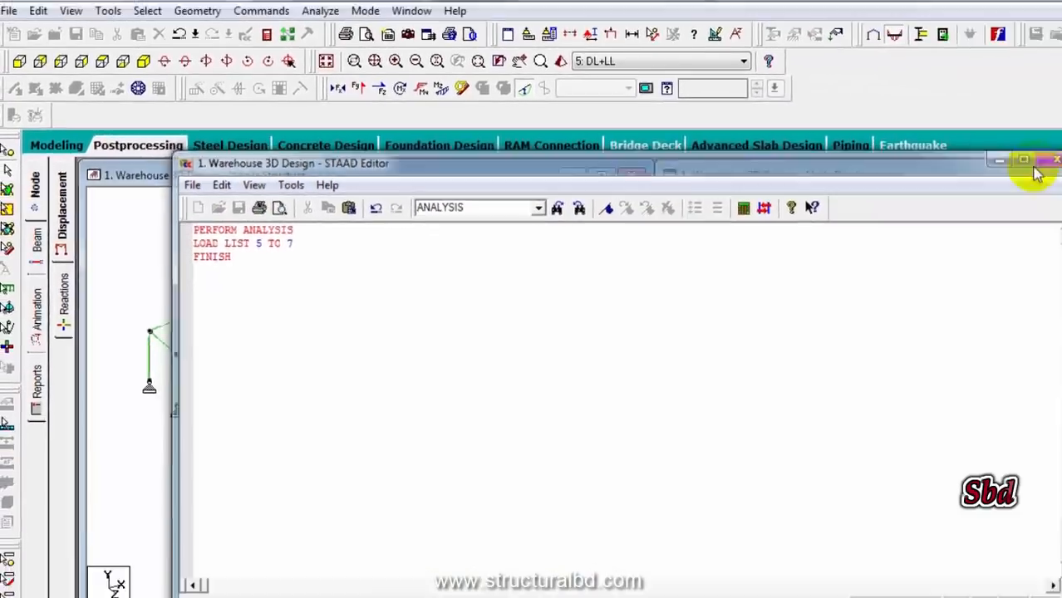
{"action": "left_click", "coordinate": [1036, 161]}
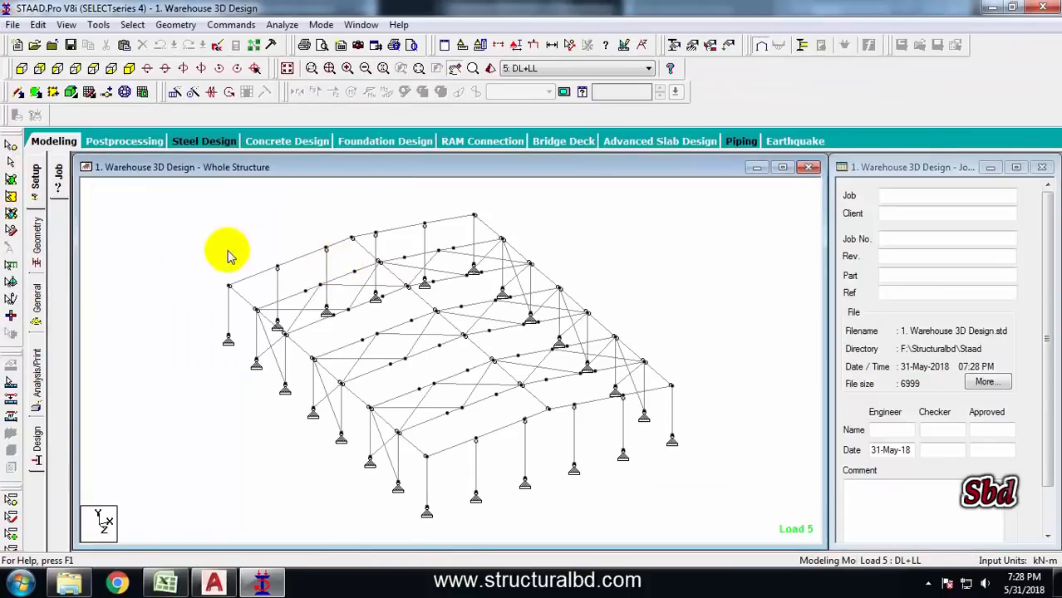
Open steel design and set the current design code to AISC ASD
{"action": "middle_click_drag", "start_coordinate": [227, 251], "coordinate": [252, 233]}
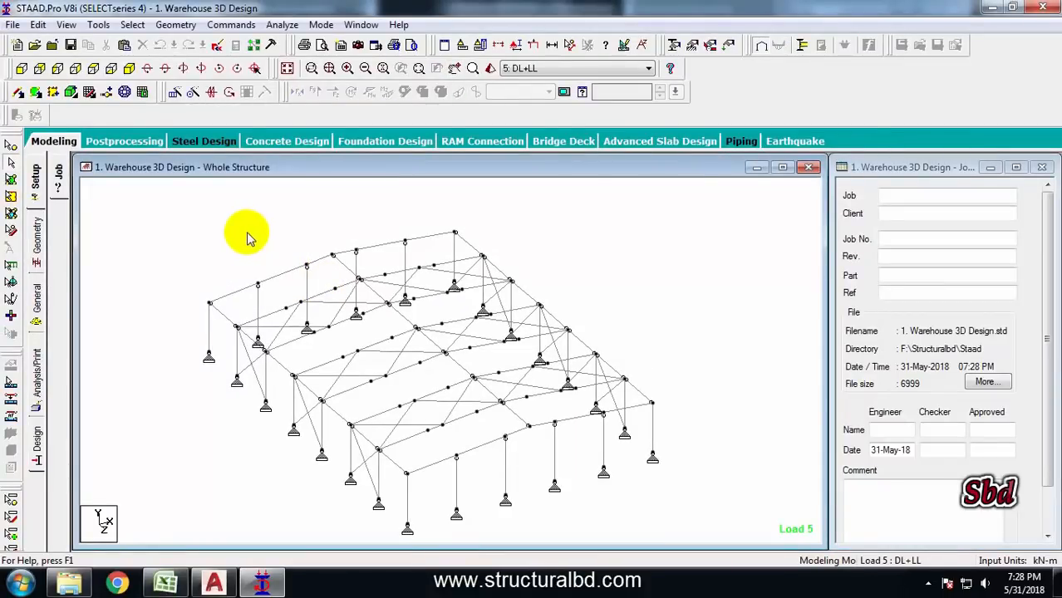
{"action": "middle_click_drag", "start_coordinate": [247, 238], "coordinate": [348, 334]}
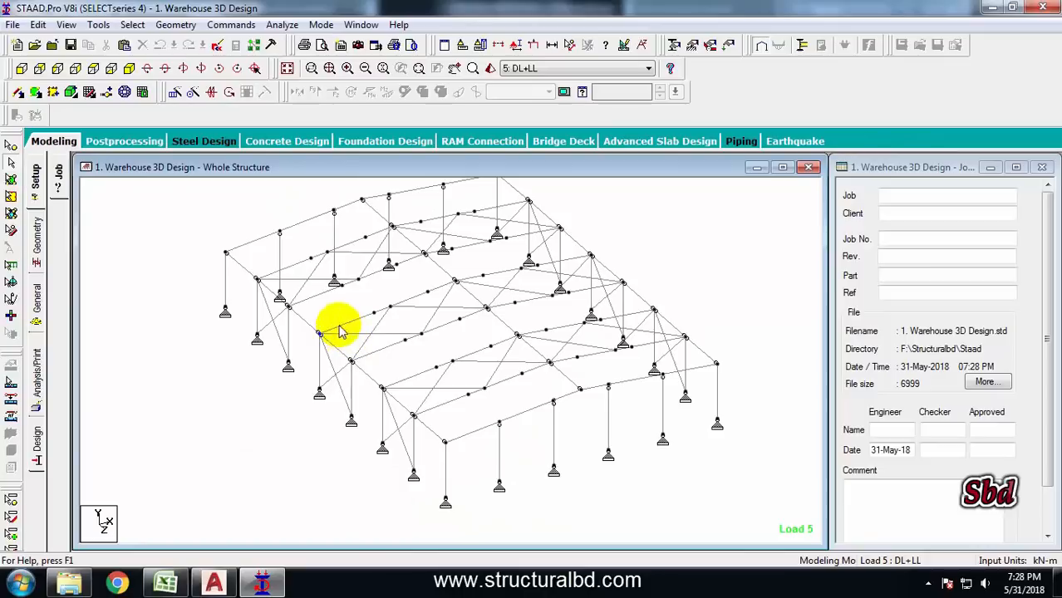
{"action": "left_click", "coordinate": [36, 441]}
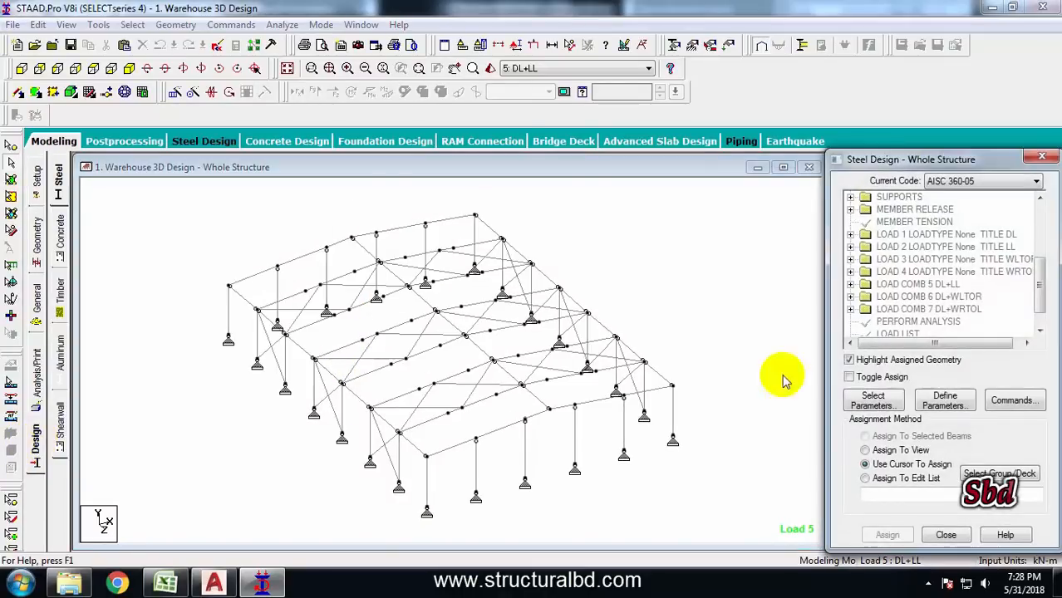
{"action": "left_click", "coordinate": [957, 181]}
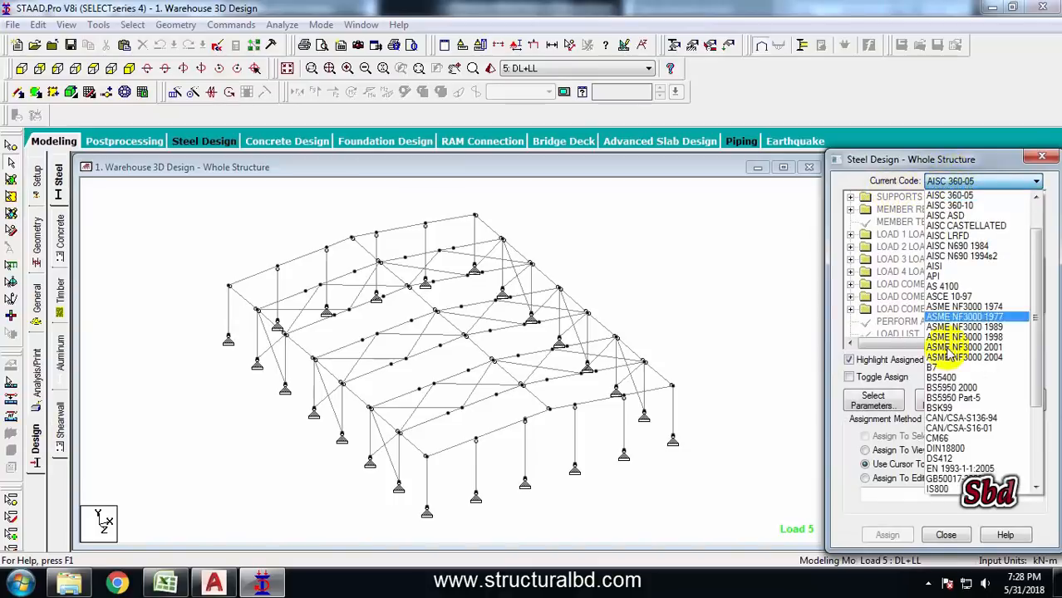
{"action": "left_click", "coordinate": [962, 216]}
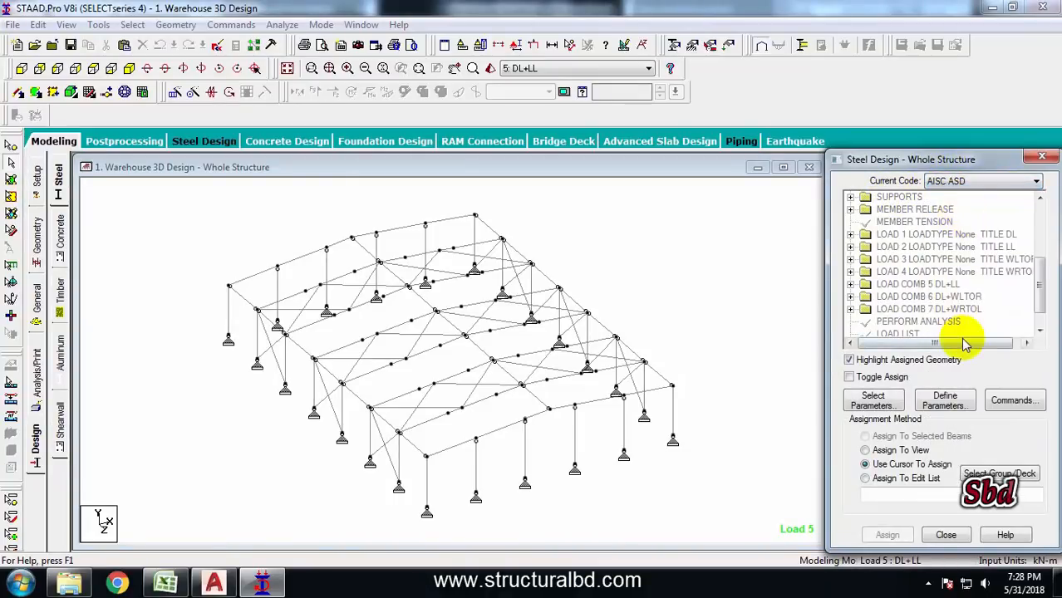
Open the design parameters and add FYLD with a yield strength of 345000 kN/m2
{"action": "left_click", "coordinate": [943, 405]}
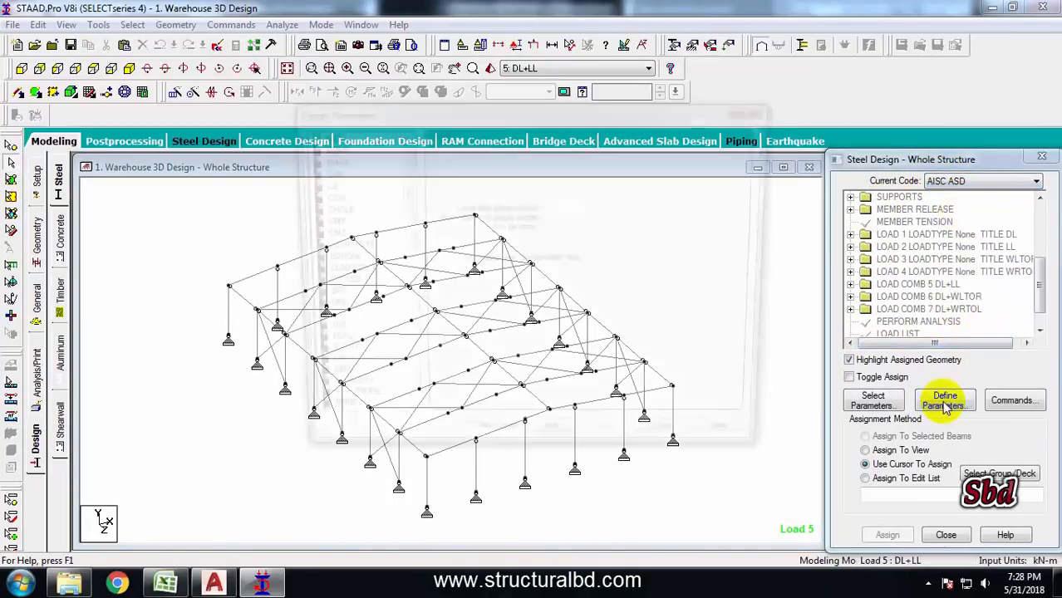
{"action": "left_click_drag", "start_coordinate": [465, 116], "coordinate": [584, 112]}
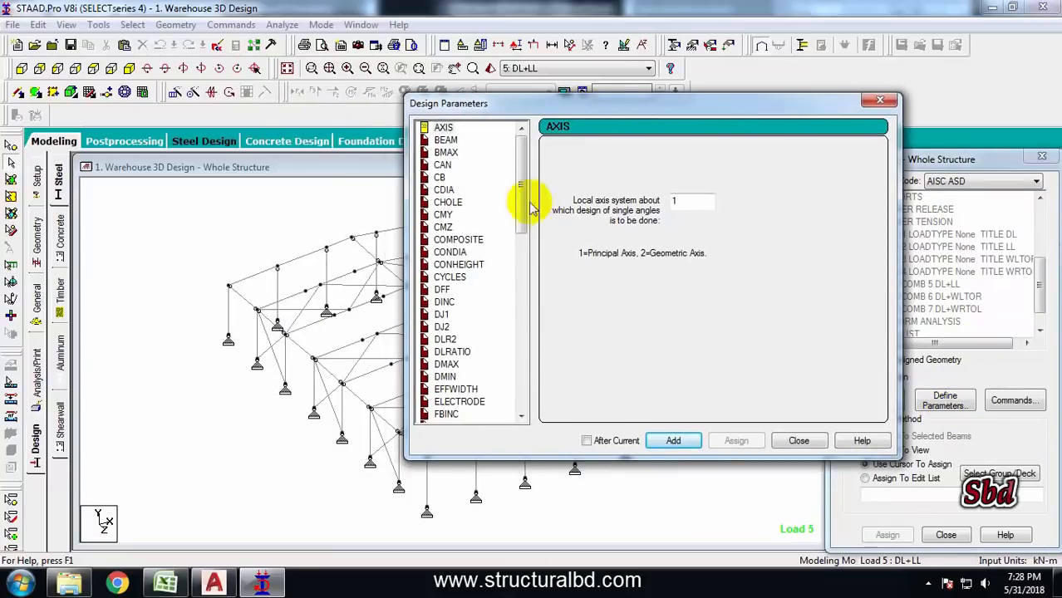
{"action": "left_click_drag", "start_coordinate": [521, 196], "coordinate": [462, 292]}
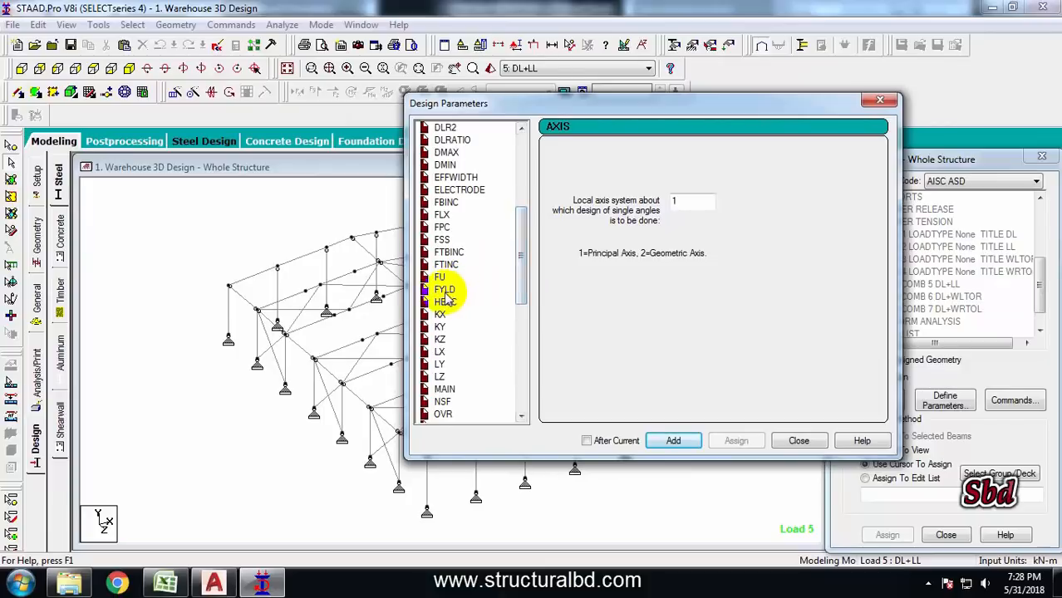
{"action": "left_click", "coordinate": [446, 291]}
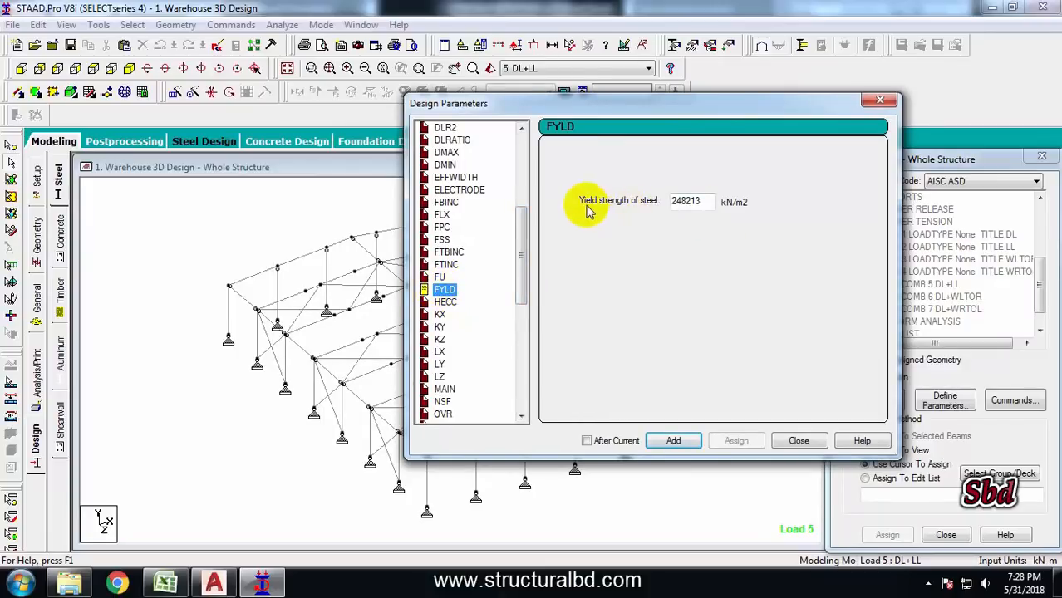
{"action": "double_click", "coordinate": [700, 203]}
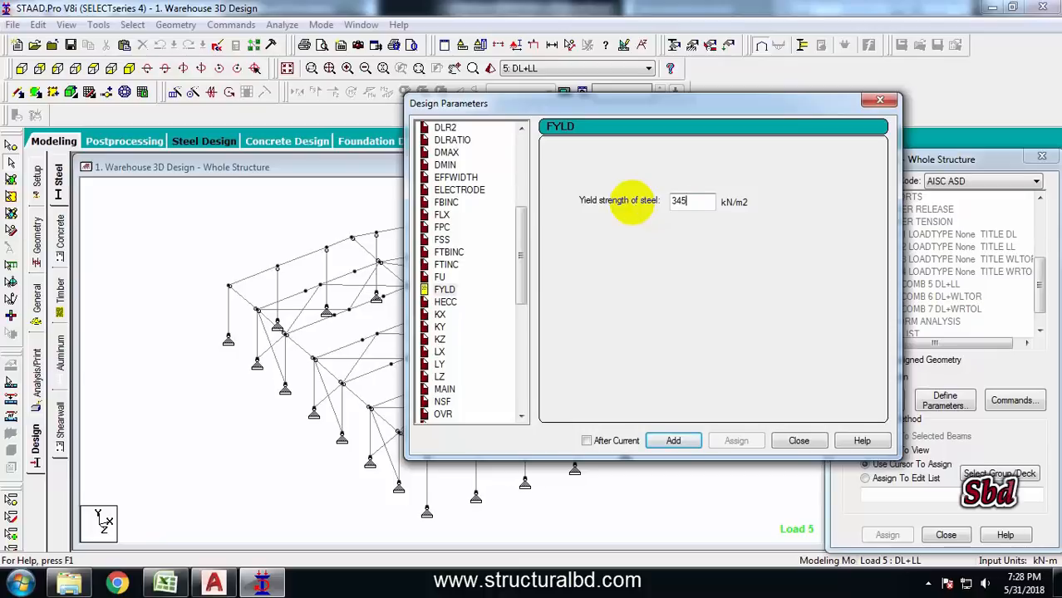
{"action": "left_click", "coordinate": [673, 441]}
Add another FYLD parameter with a yield strength of 1200000 kN/m2
{"action": "left_click_drag", "start_coordinate": [713, 201], "coordinate": [633, 203]}
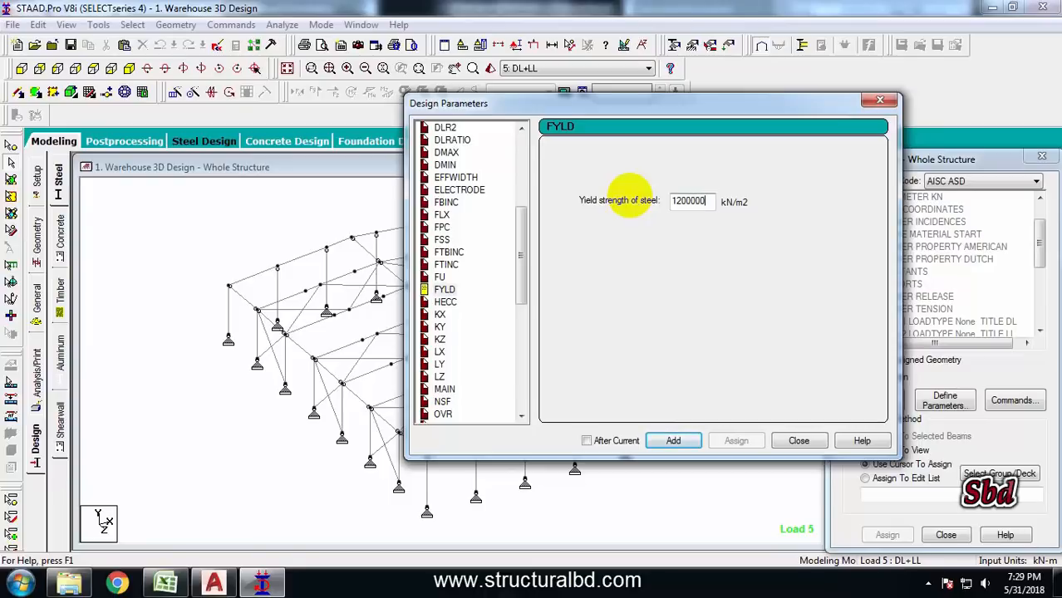
{"action": "left_click", "coordinate": [671, 440]}
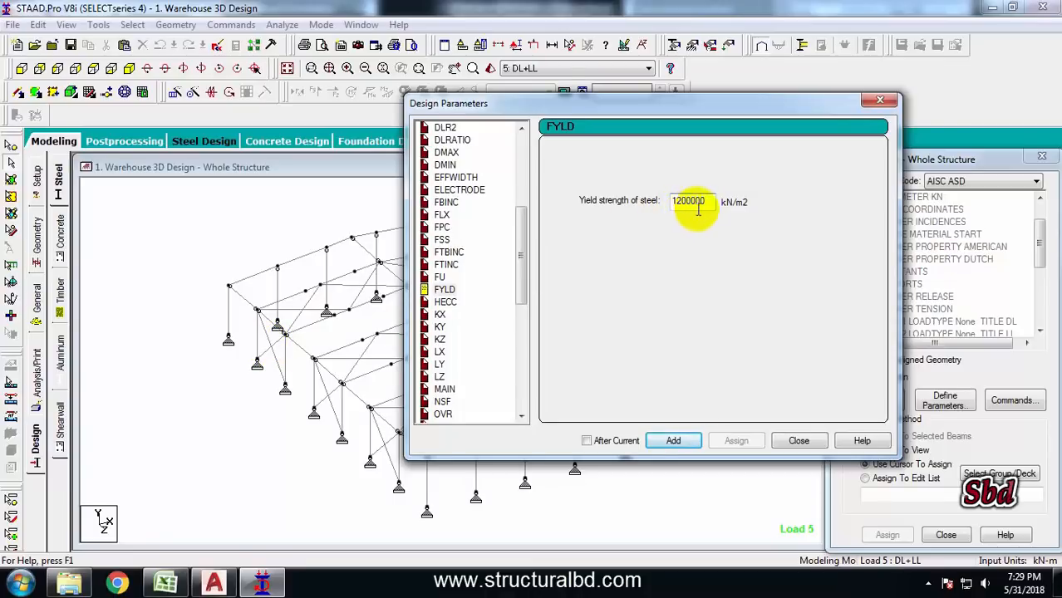
{"action": "left_click", "coordinate": [676, 441]}
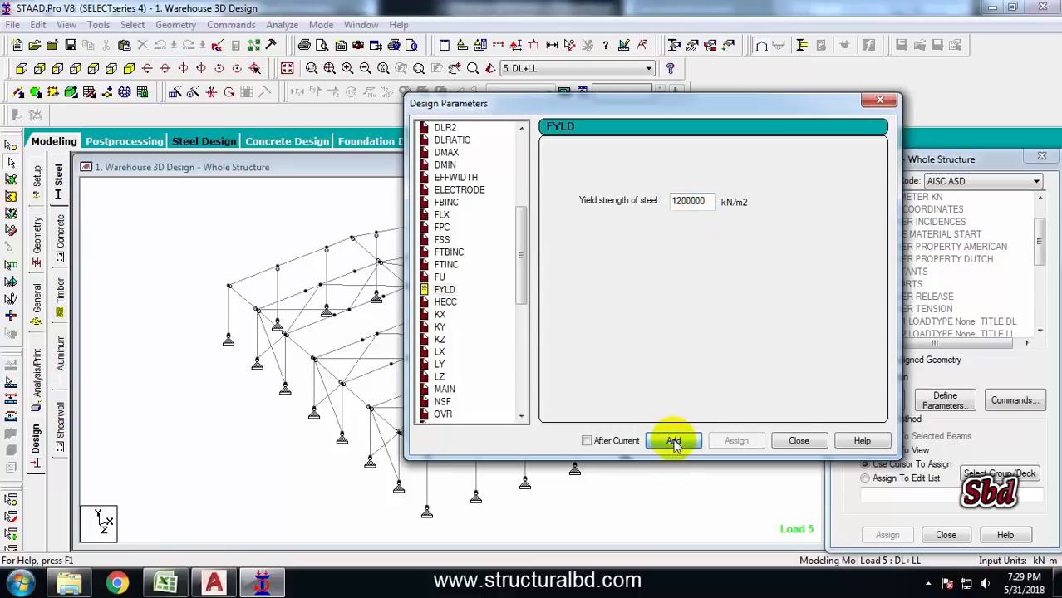
Add an UNT parameter of 1.1 m and an UNB parameter of 2.2 m for unsupported flange lengths
{"action": "left_click_drag", "start_coordinate": [442, 229], "coordinate": [423, 326]}
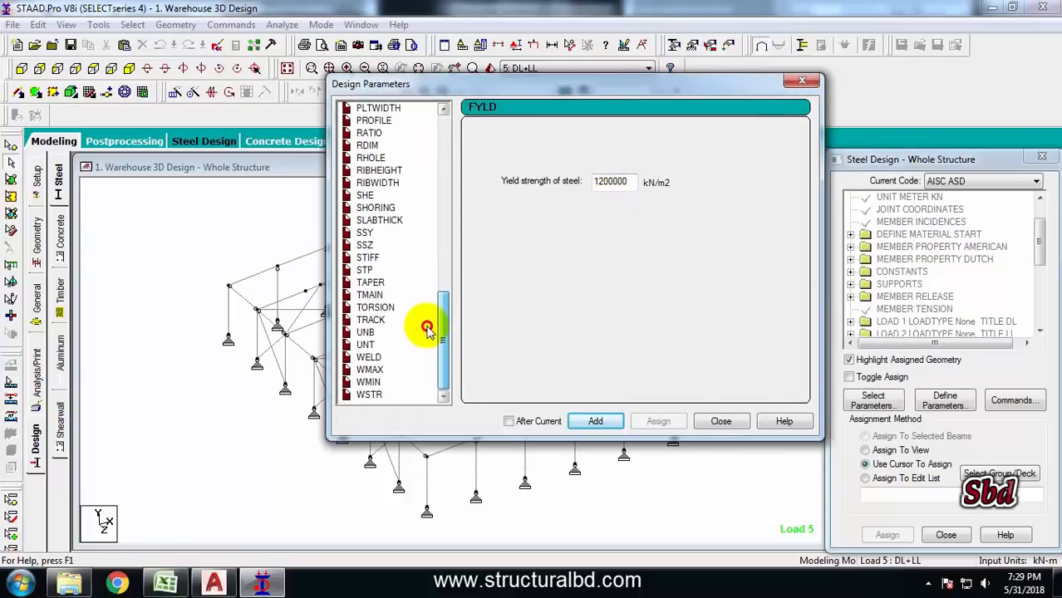
{"action": "left_click", "coordinate": [367, 347]}
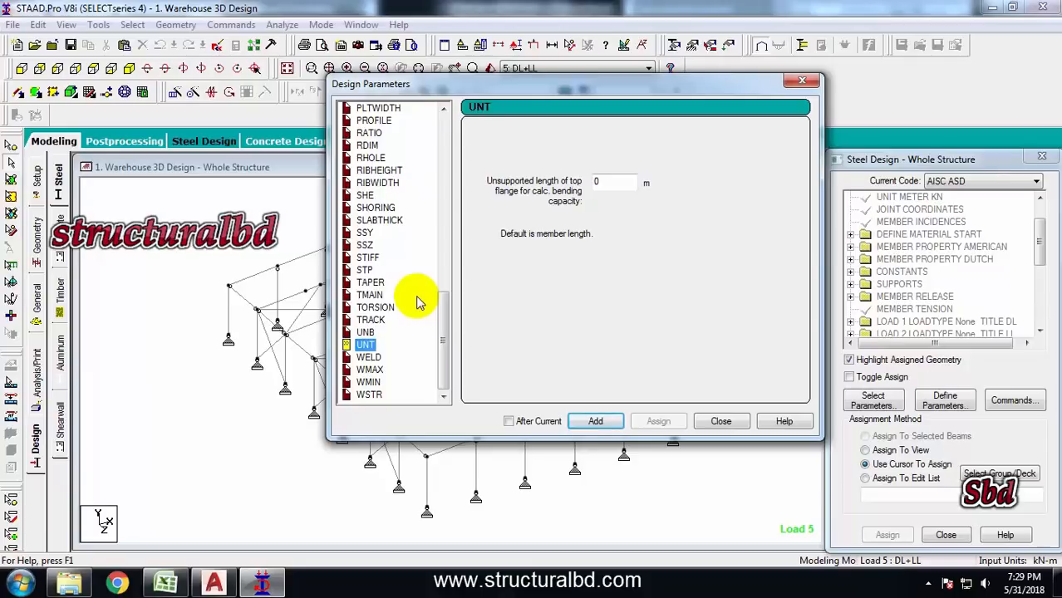
{"action": "double_click", "coordinate": [612, 181]}
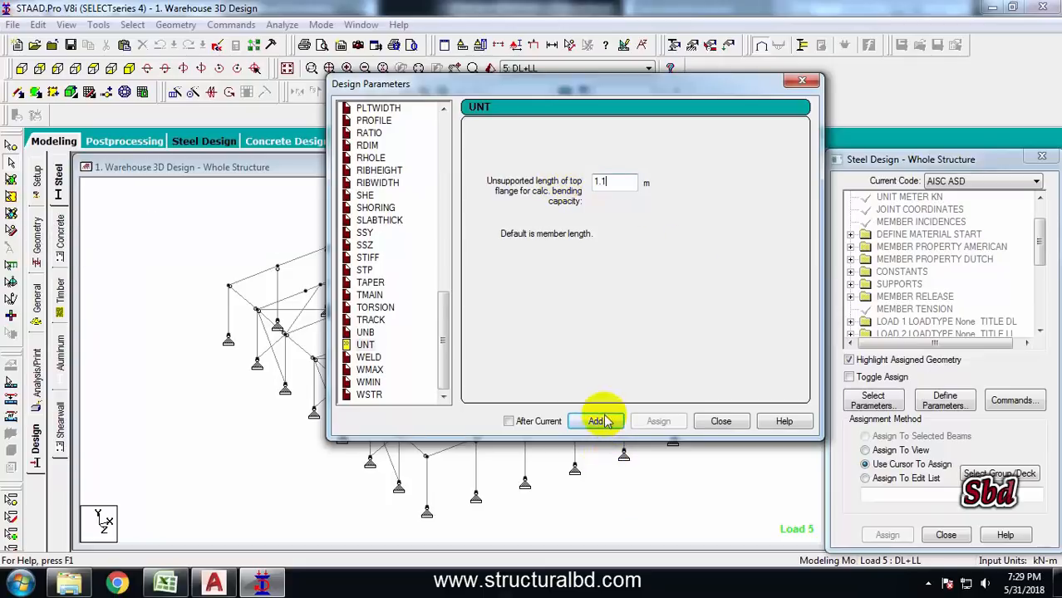
{"action": "left_click", "coordinate": [384, 339]}
{"action": "left_click_drag", "start_coordinate": [612, 183], "coordinate": [560, 183]}
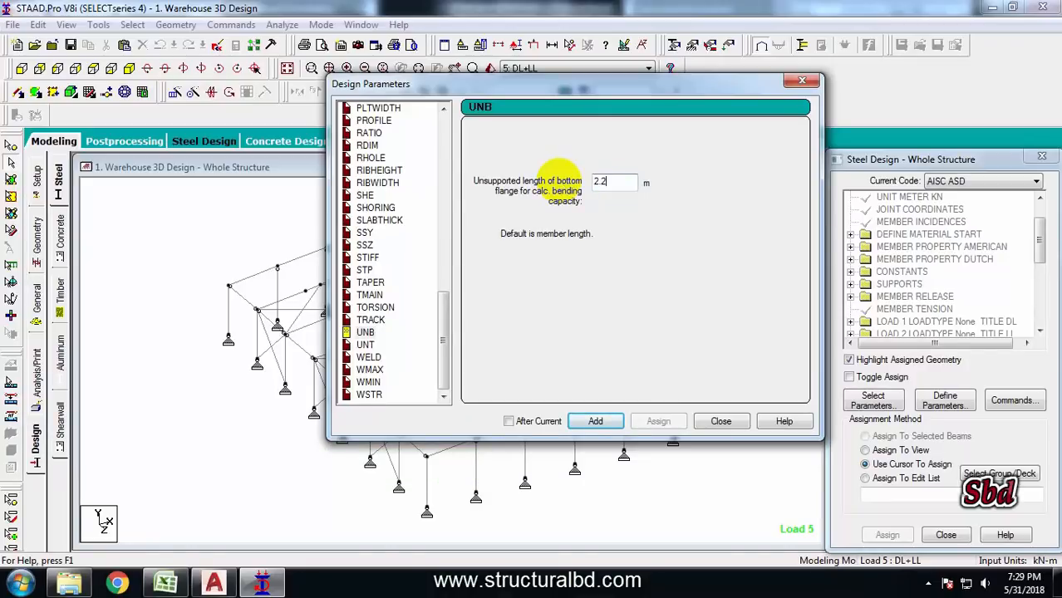
{"action": "left_click", "coordinate": [594, 425]}
Switch to AutoCAD and examine the drawing's member spacing dimensions, then return to STAAD.Pro
{"action": "left_click", "coordinate": [215, 582]}
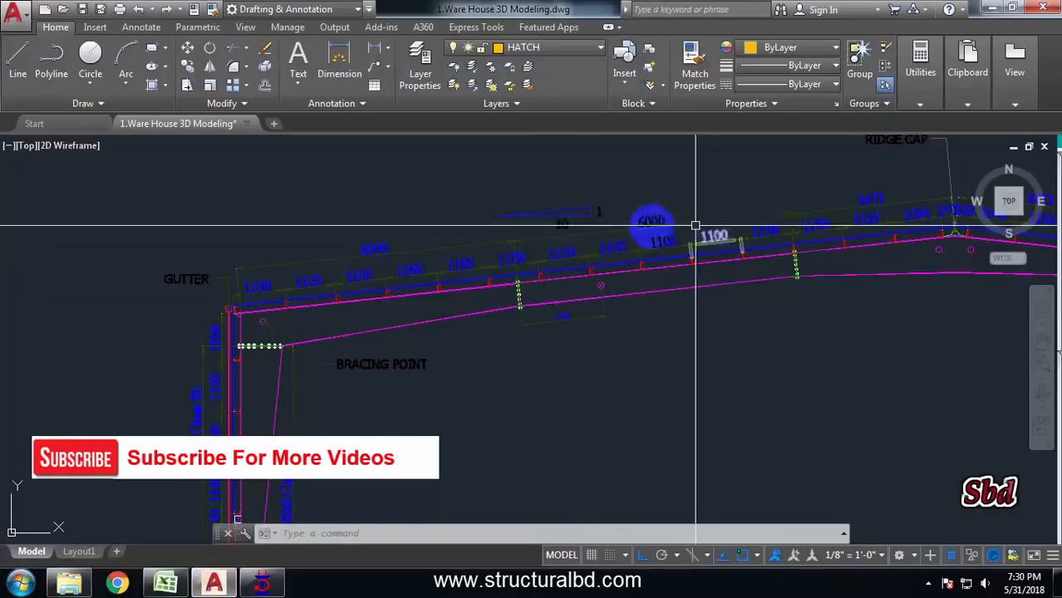
{"action": "scroll", "coordinate": [695, 224], "scroll_direction": "down", "scroll_amount": 5}
{"action": "scroll", "coordinate": [505, 303], "scroll_direction": "up", "scroll_amount": 6}
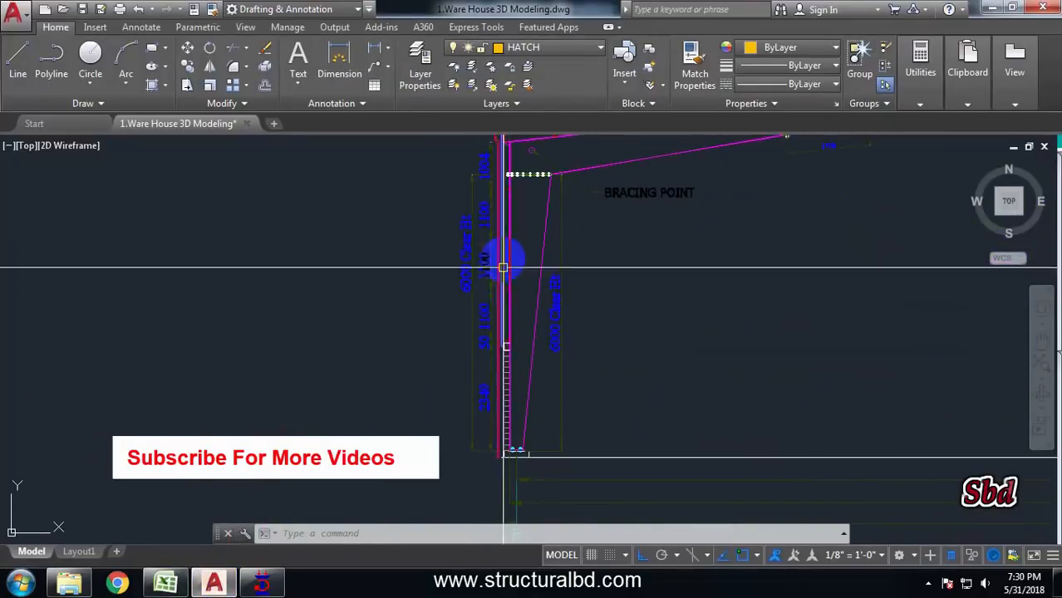
{"action": "scroll", "coordinate": [502, 266], "scroll_direction": "up", "scroll_amount": 3}
{"action": "scroll", "coordinate": [486, 246], "scroll_direction": "down", "scroll_amount": 3}
{"action": "scroll", "coordinate": [486, 391], "scroll_direction": "up", "scroll_amount": 3}
{"action": "scroll", "coordinate": [486, 316], "scroll_direction": "down", "scroll_amount": 2}
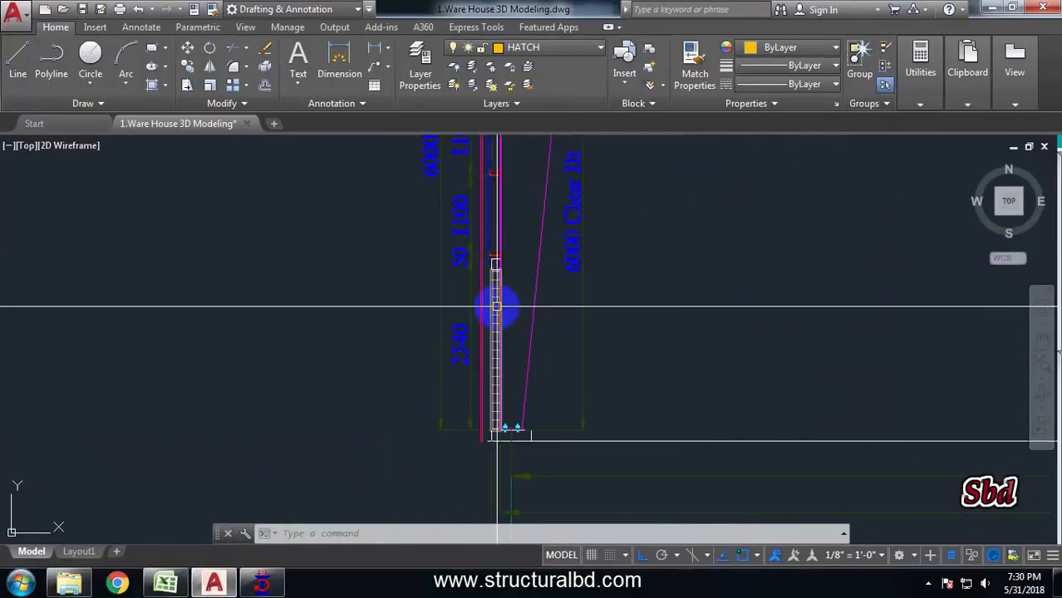
{"action": "scroll", "coordinate": [496, 307], "scroll_direction": "down", "scroll_amount": 3}
{"action": "left_click", "coordinate": [263, 582]}
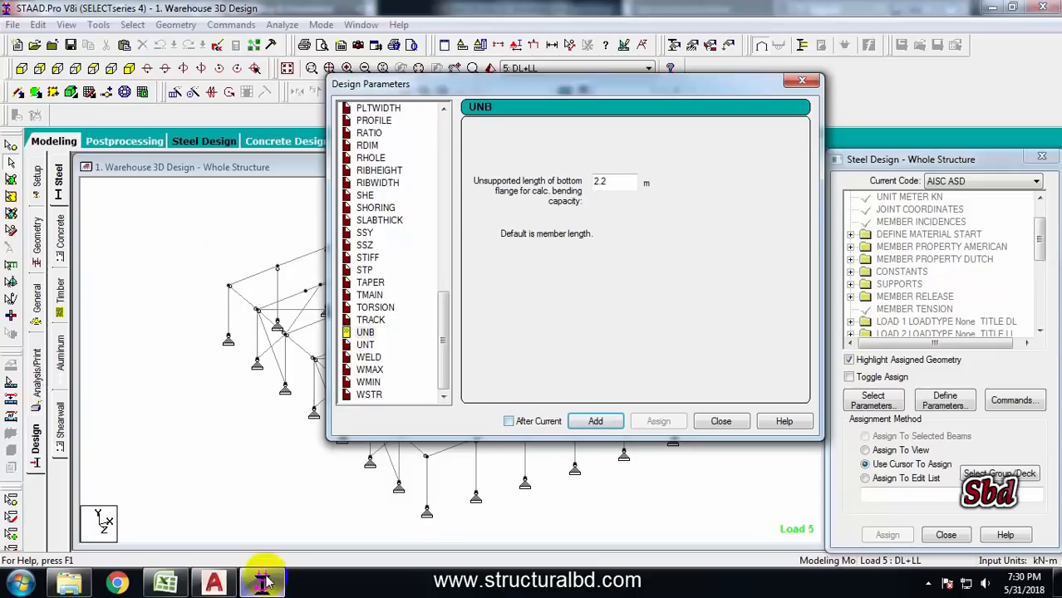
Add UNT and UNB parameters of 2.34 m each, then close the Design Parameters dialog
{"action": "left_click_drag", "start_coordinate": [614, 181], "coordinate": [548, 184]}
{"action": "left_click", "coordinate": [366, 345]}
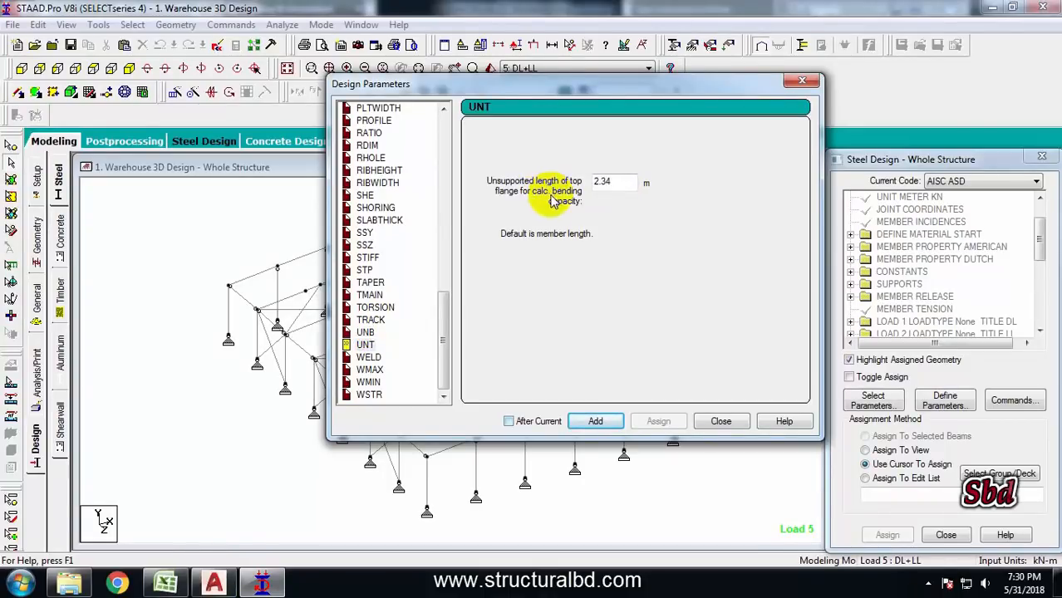
{"action": "left_click", "coordinate": [594, 422]}
{"action": "left_click", "coordinate": [365, 332]}
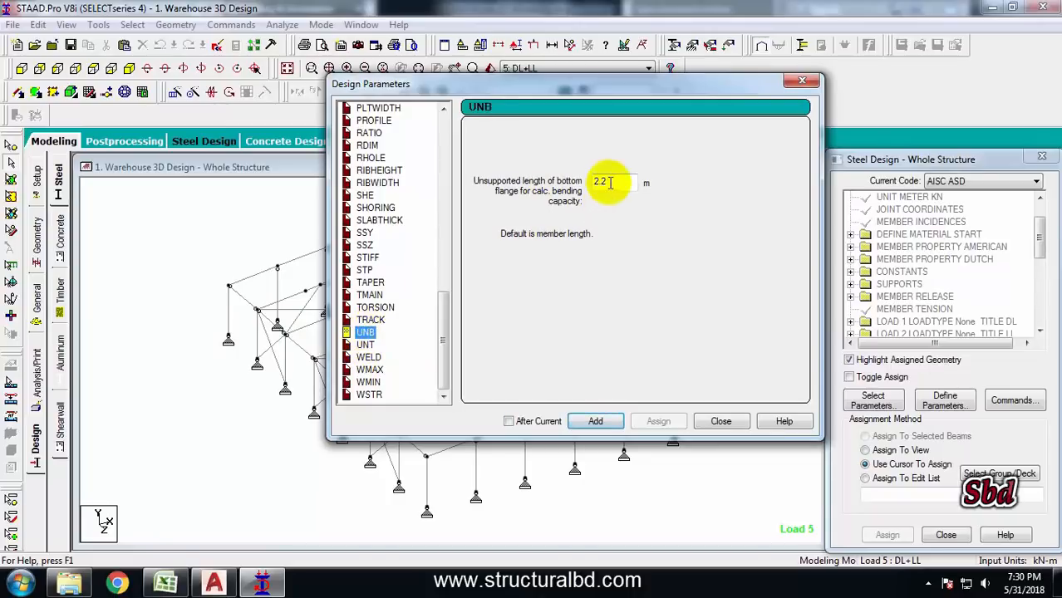
{"action": "left_click_drag", "start_coordinate": [616, 181], "coordinate": [547, 184]}
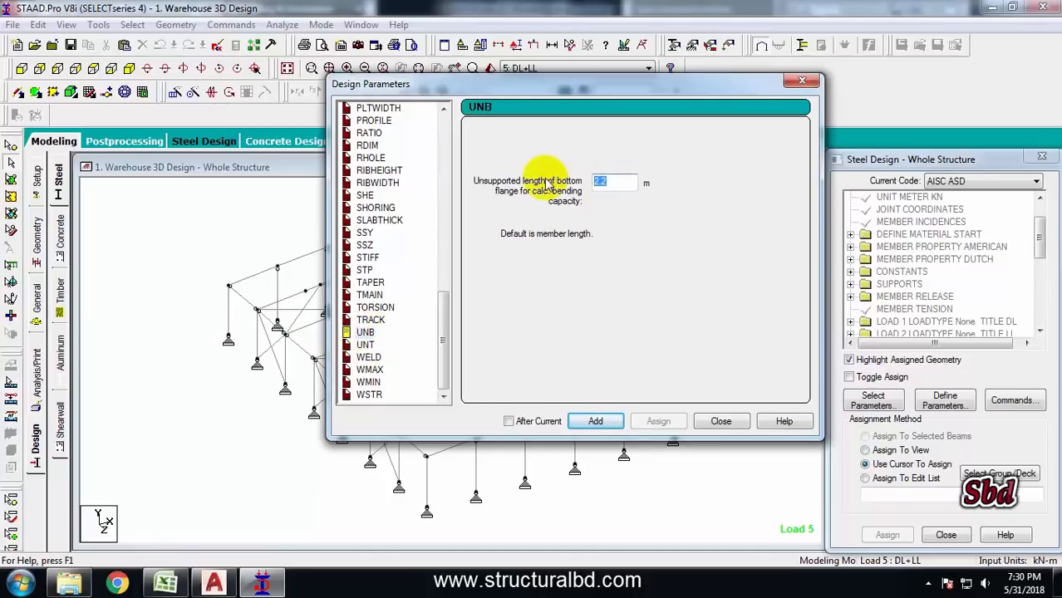
{"action": "left_click", "coordinate": [595, 422]}
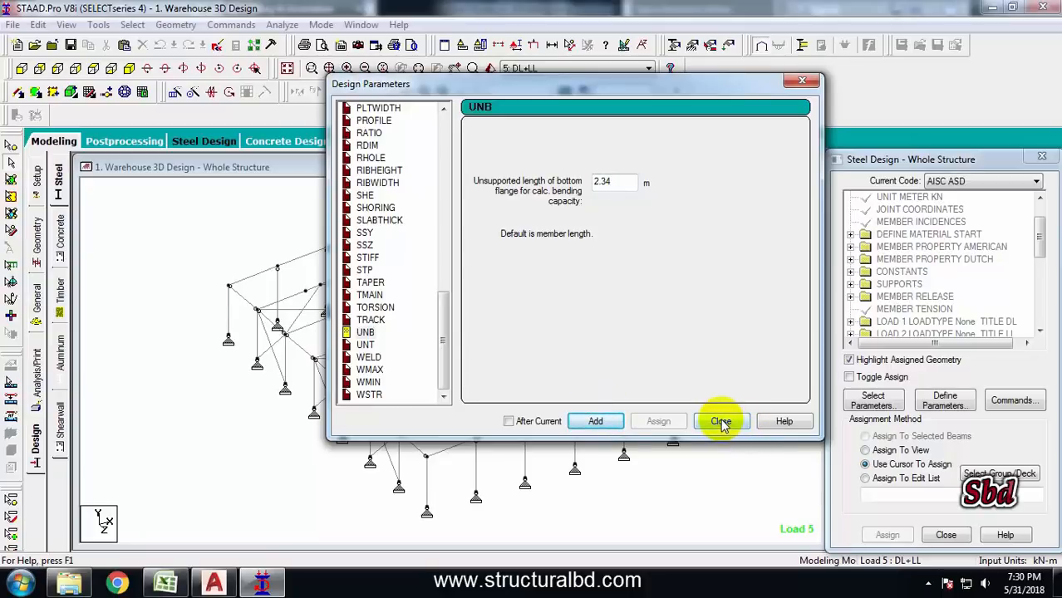
{"action": "left_click", "coordinate": [720, 422]}
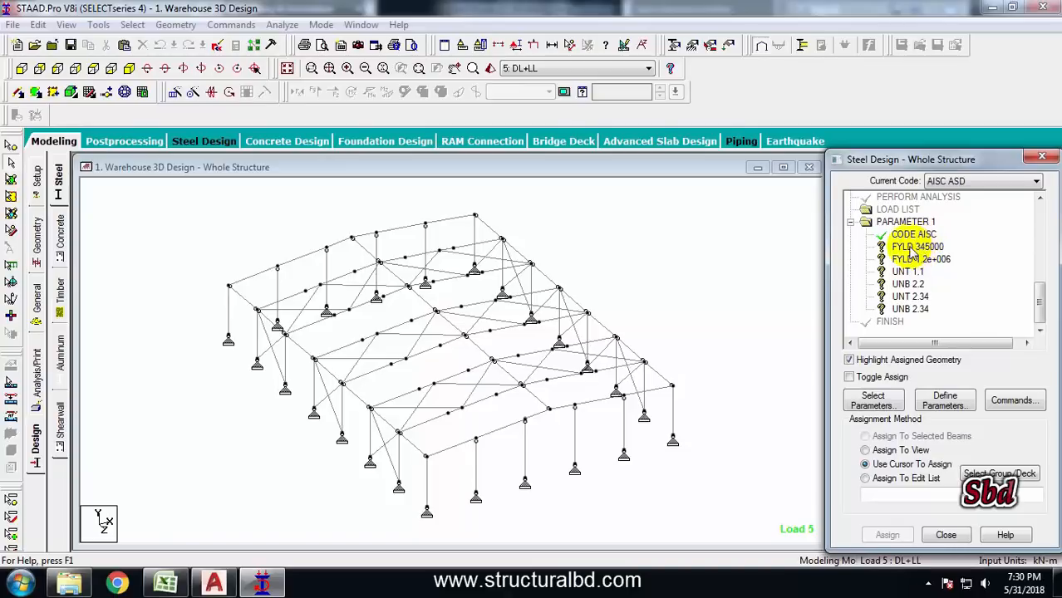
Assign FYLD 345000 to all tapered members, selecting properties 1 Taper through 31 Taper by property name
{"action": "left_click", "coordinate": [914, 248]}
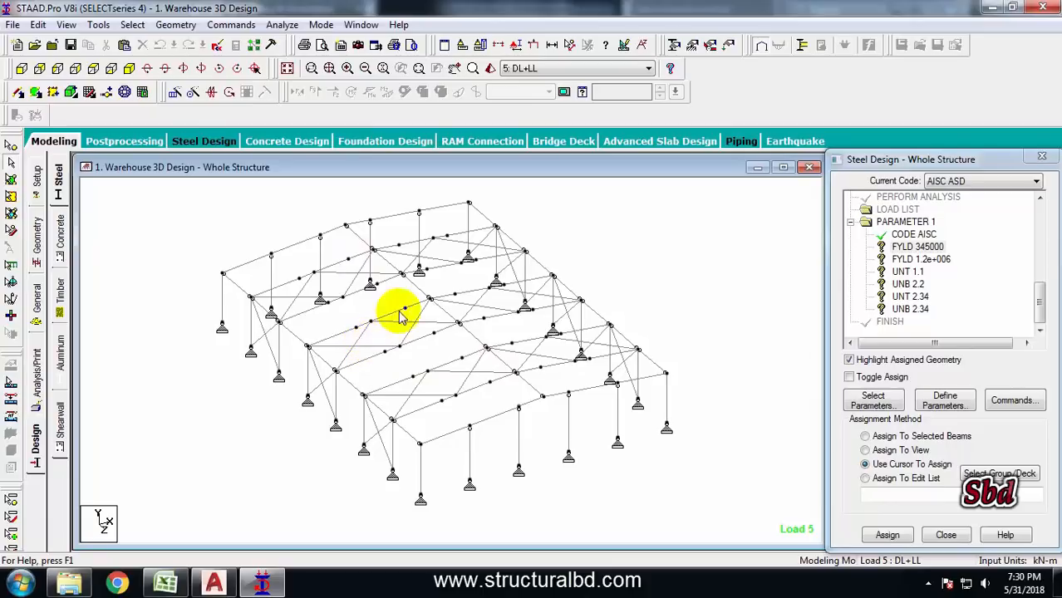
{"action": "scroll", "coordinate": [403, 313], "scroll_direction": "down", "scroll_amount": 1}
{"action": "middle_click_drag", "start_coordinate": [435, 337], "coordinate": [423, 334]}
{"action": "scroll", "coordinate": [361, 317], "scroll_direction": "up", "scroll_amount": 1}
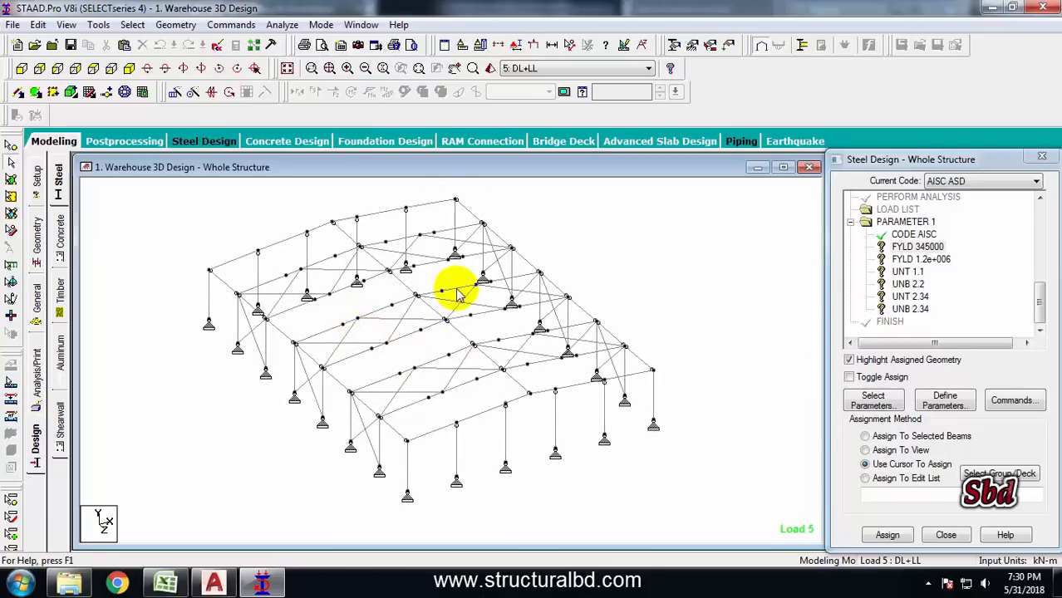
{"action": "left_click", "coordinate": [132, 25]}
{"action": "mouse_move", "coordinate": [182, 509]}
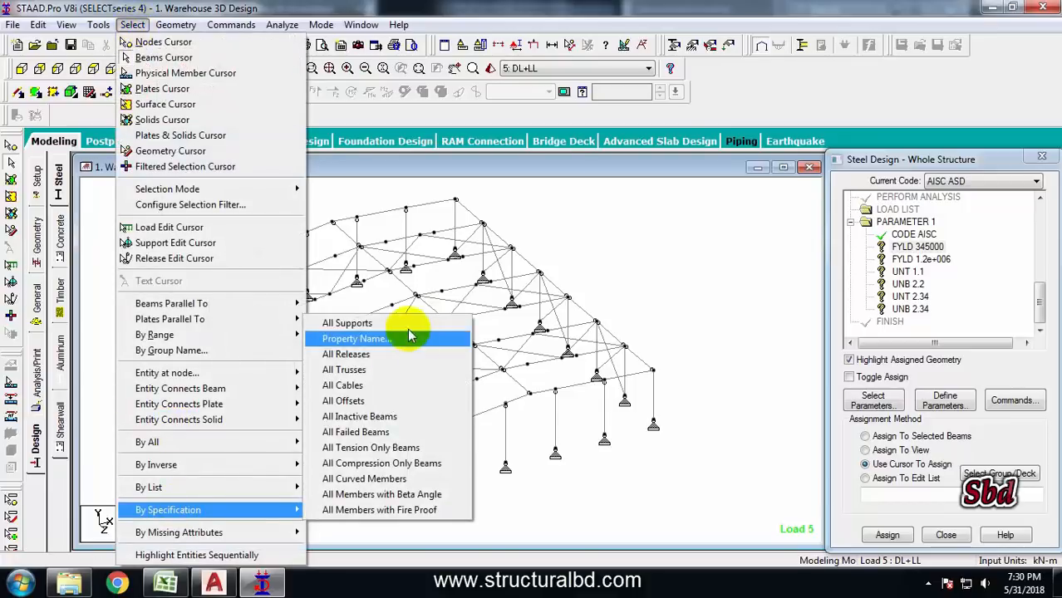
{"action": "left_click", "coordinate": [363, 347]}
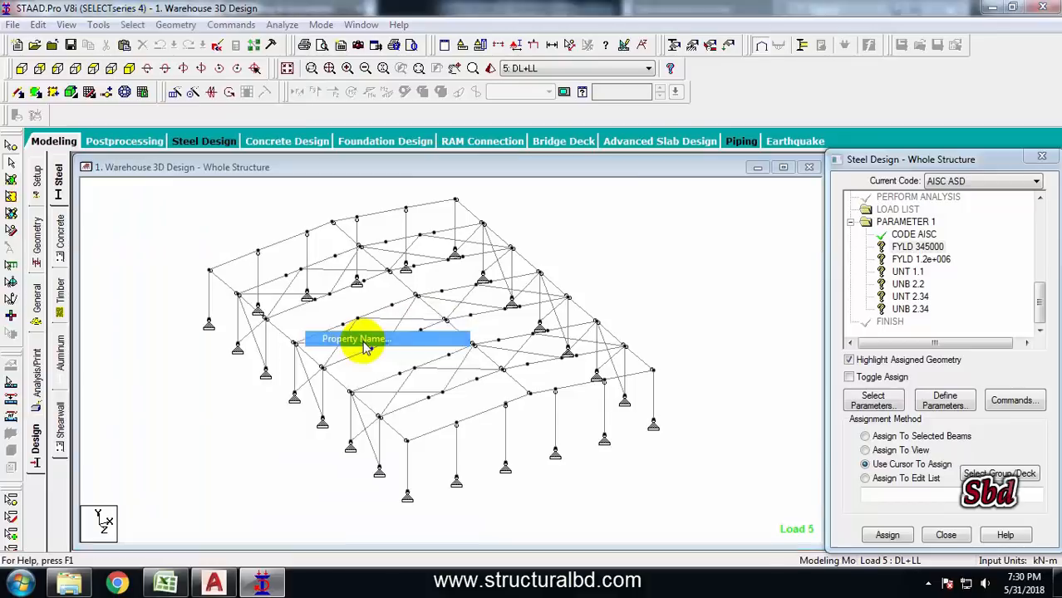
{"action": "left_click", "coordinate": [453, 227]}
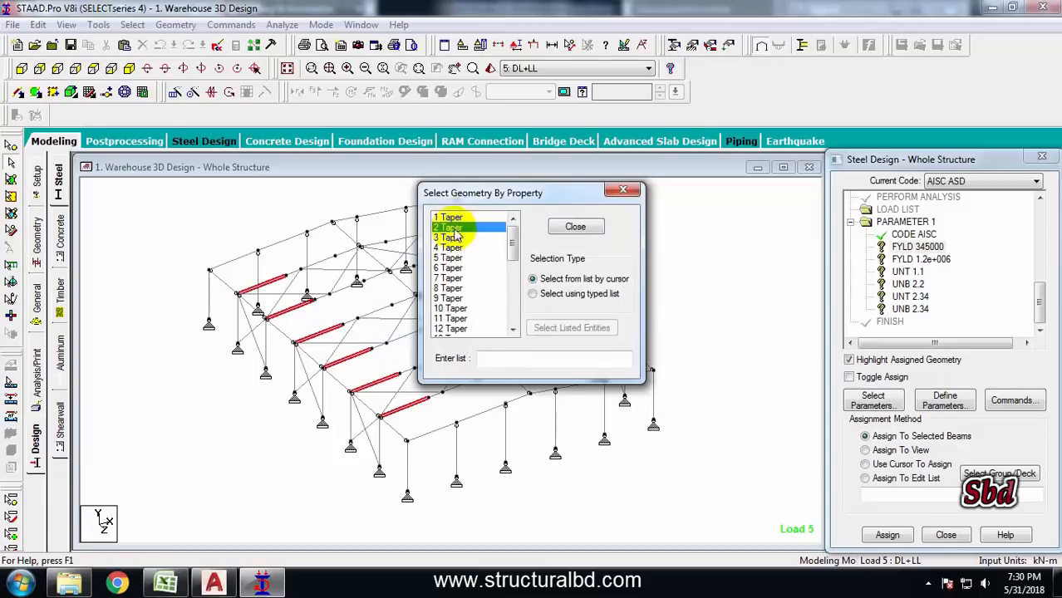
{"action": "left_click", "coordinate": [449, 218]}
{"action": "left_click_drag", "start_coordinate": [450, 232], "coordinate": [452, 308]}
{"action": "left_click_drag", "start_coordinate": [512, 240], "coordinate": [512, 263]}
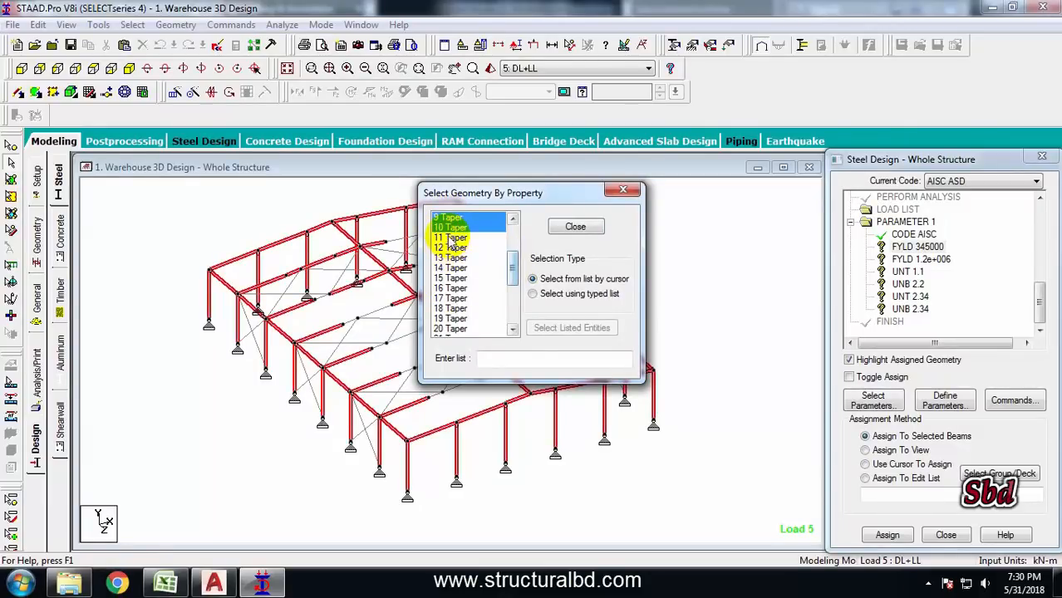
{"action": "left_click_drag", "start_coordinate": [444, 238], "coordinate": [460, 309], "text": "ctrl"}
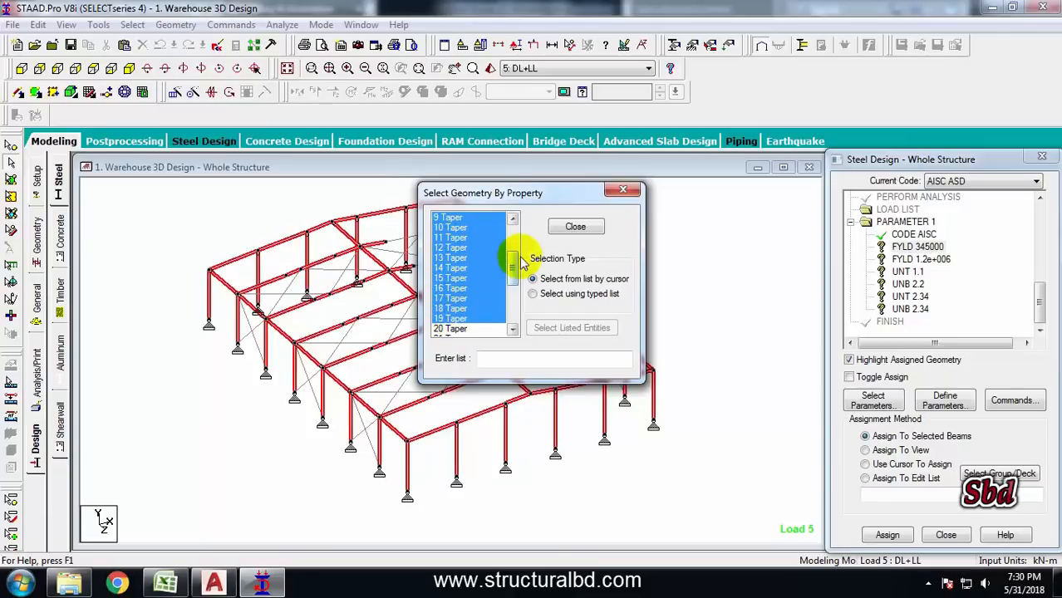
{"action": "left_click_drag", "start_coordinate": [512, 263], "coordinate": [456, 237]}
{"action": "left_click_drag", "start_coordinate": [510, 294], "coordinate": [510, 319]}
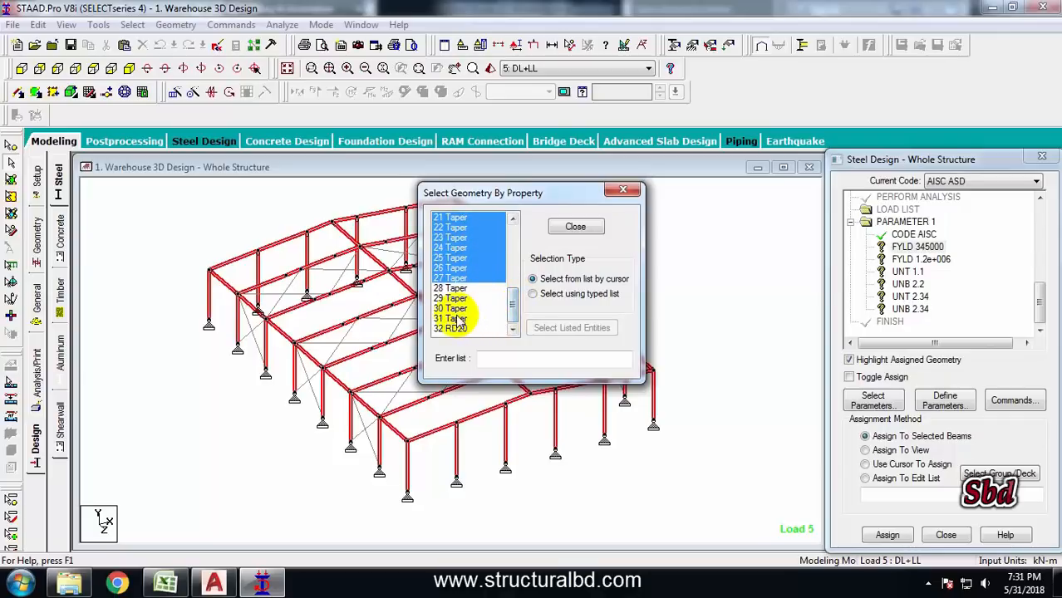
{"action": "left_click", "coordinate": [457, 289], "text": "ctrl"}
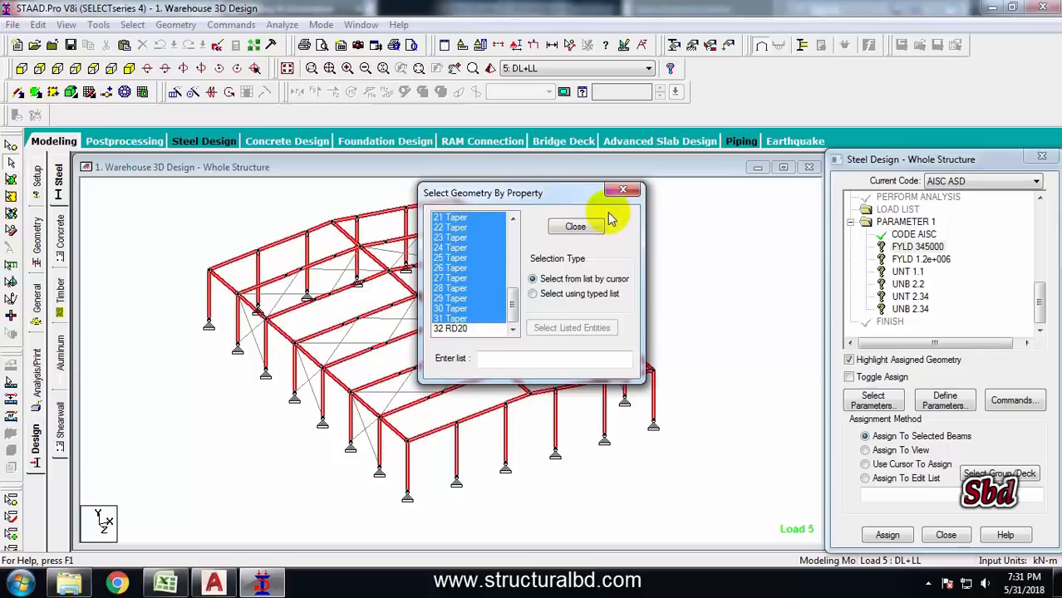
{"action": "left_click", "coordinate": [575, 227]}
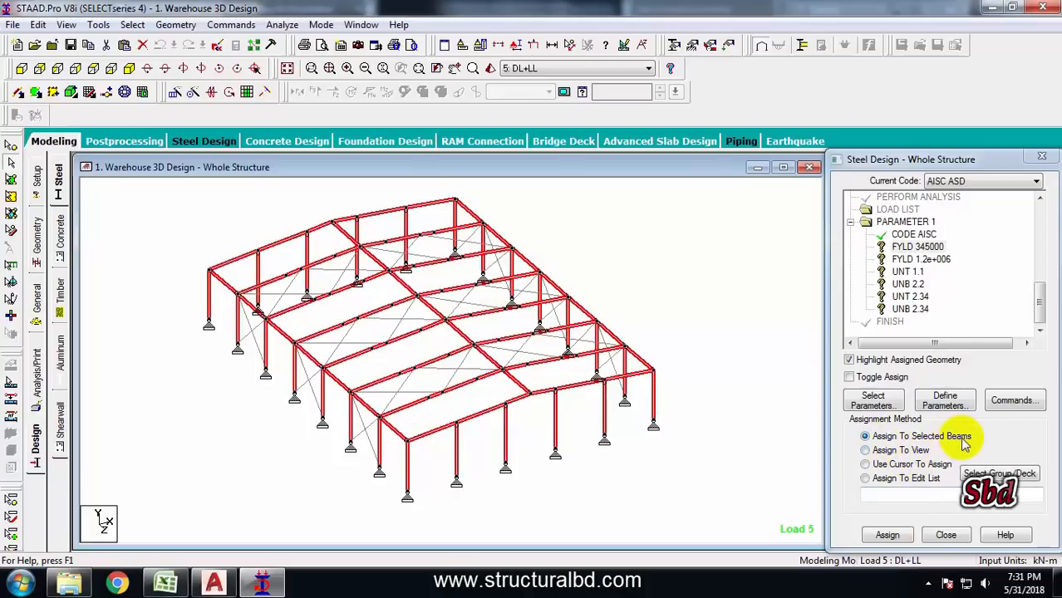
{"action": "left_click", "coordinate": [888, 535]}
{"action": "left_click", "coordinate": [944, 391]}
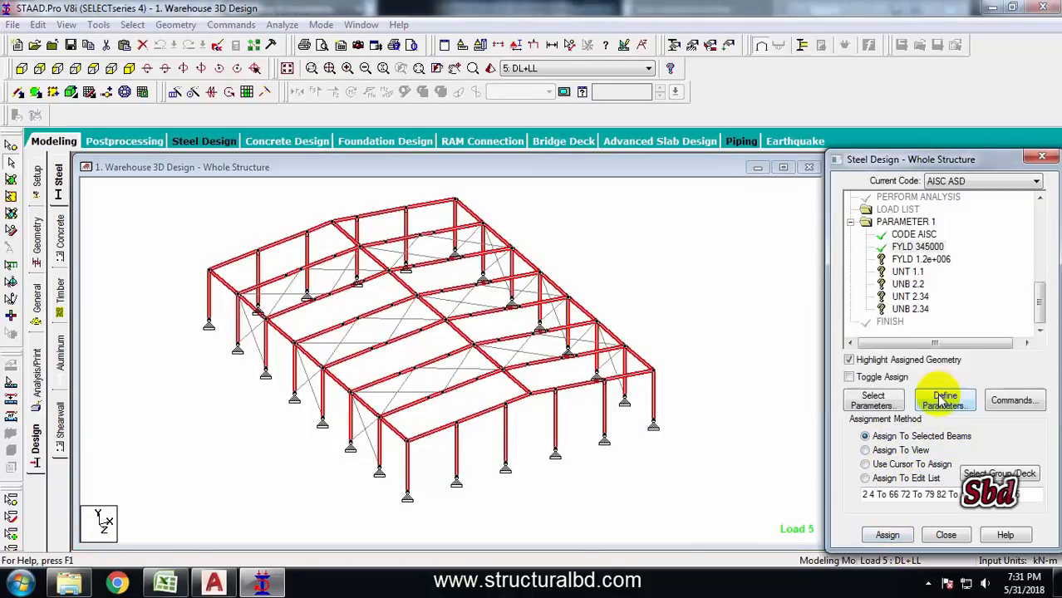
Assign FYLD 1.2e+006 to the RD20 bracing members selected by property name
{"action": "left_click", "coordinate": [906, 260]}
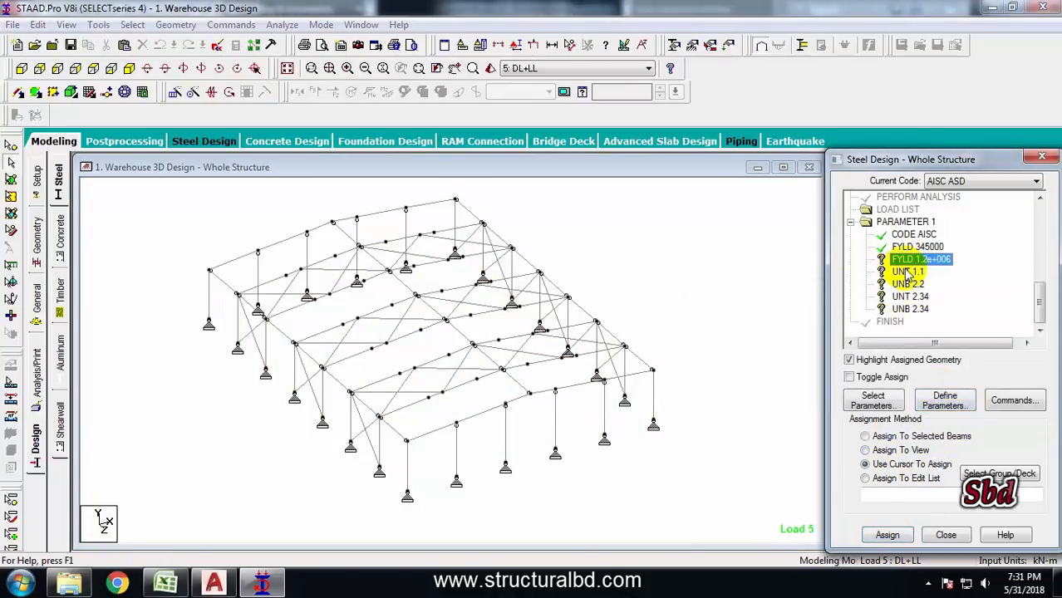
{"action": "left_click", "coordinate": [133, 25]}
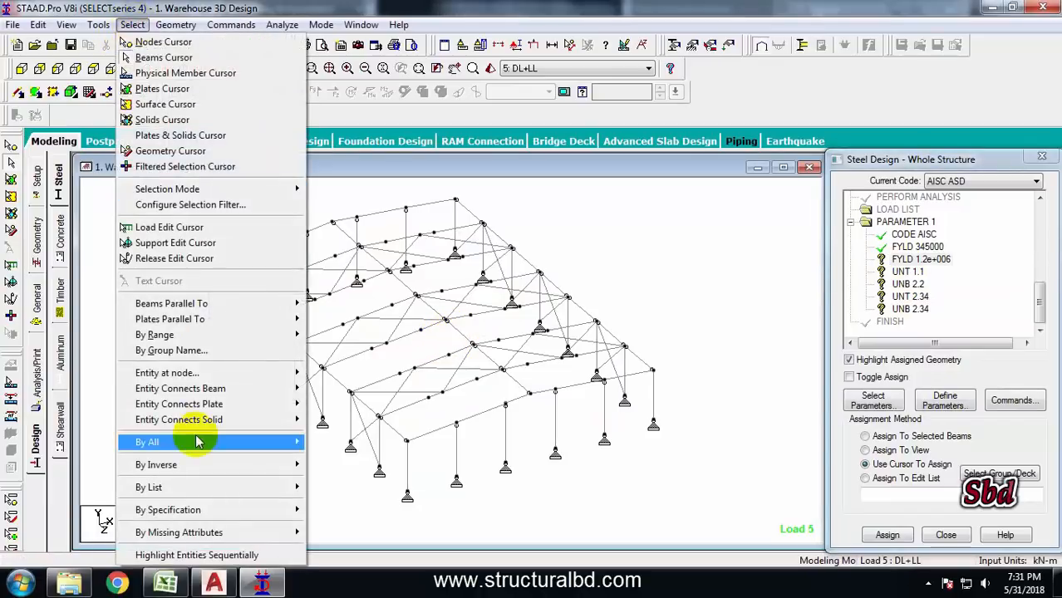
{"action": "mouse_move", "coordinate": [249, 509]}
{"action": "left_click", "coordinate": [355, 340]}
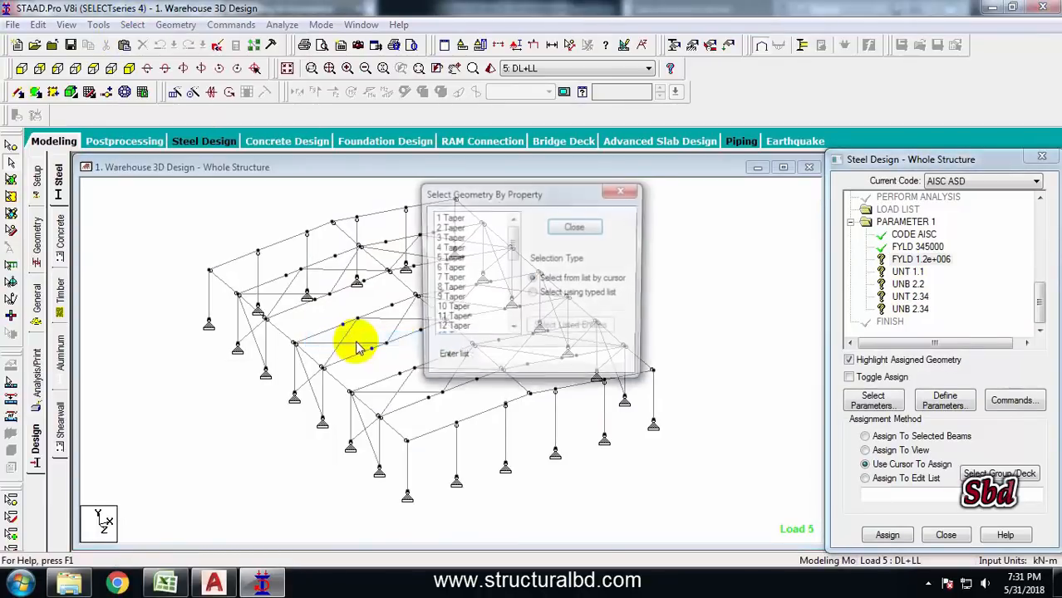
{"action": "left_click_drag", "start_coordinate": [505, 236], "coordinate": [507, 331]}
{"action": "left_click", "coordinate": [465, 328]}
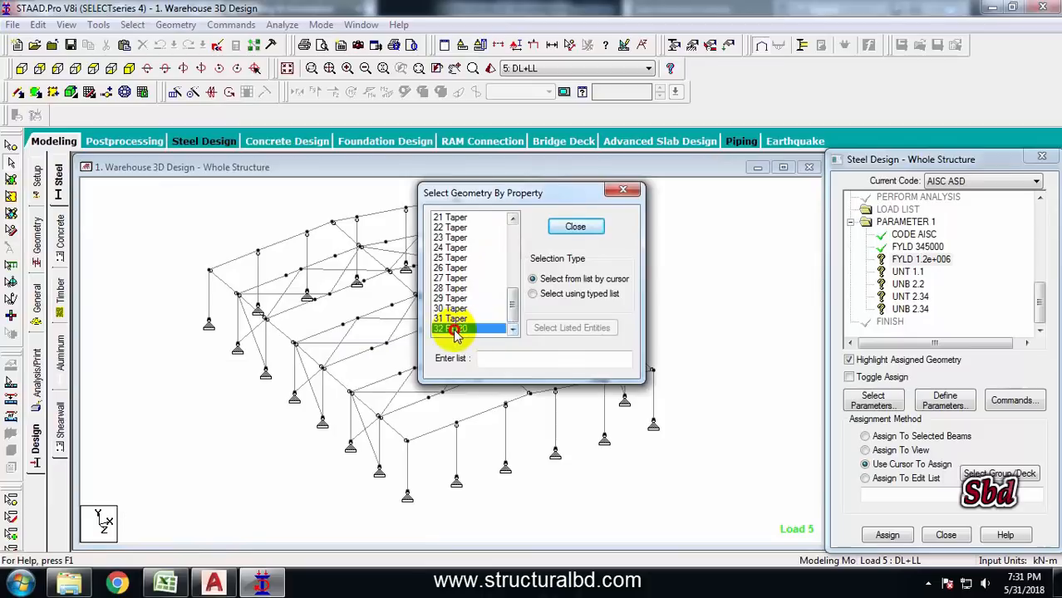
{"action": "left_click", "coordinate": [575, 226]}
{"action": "left_click", "coordinate": [886, 535]}
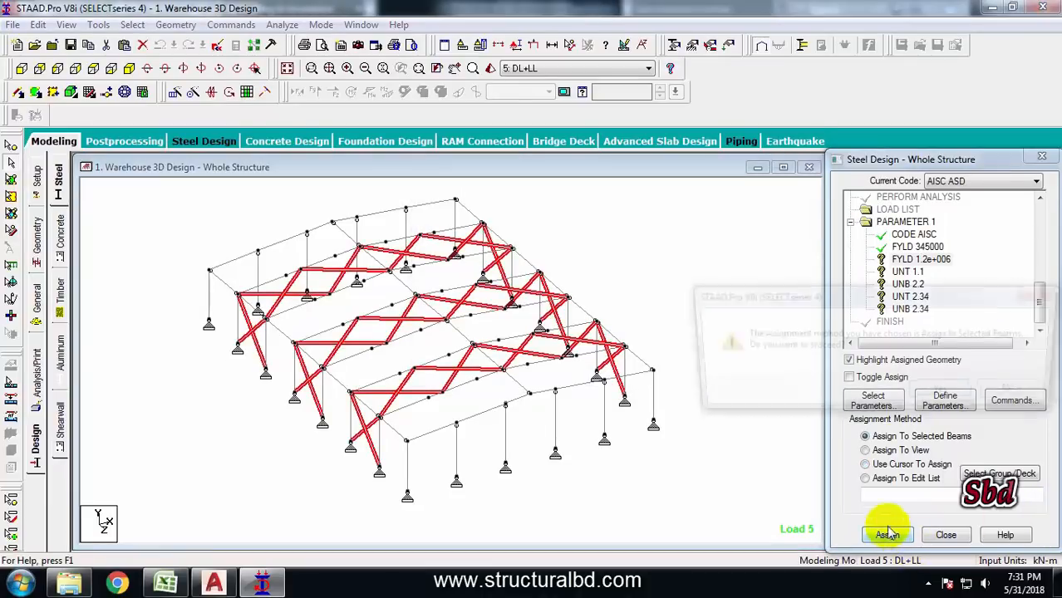
{"action": "left_click", "coordinate": [943, 392]}
Select the roof rafter lines in the side view and open them in a new view window
{"action": "left_click", "coordinate": [93, 70]}
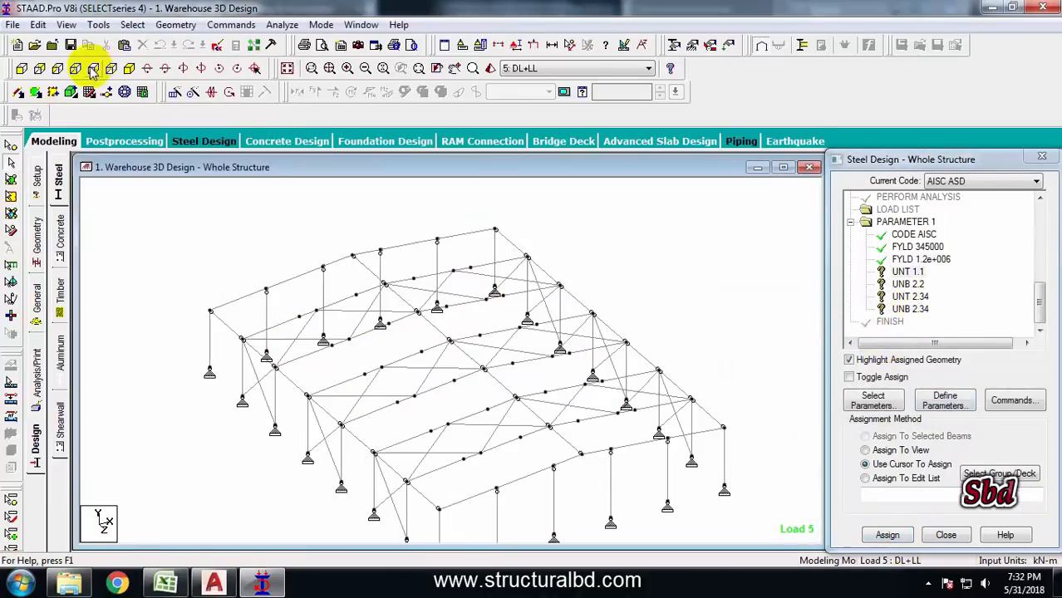
{"action": "left_click", "coordinate": [906, 273]}
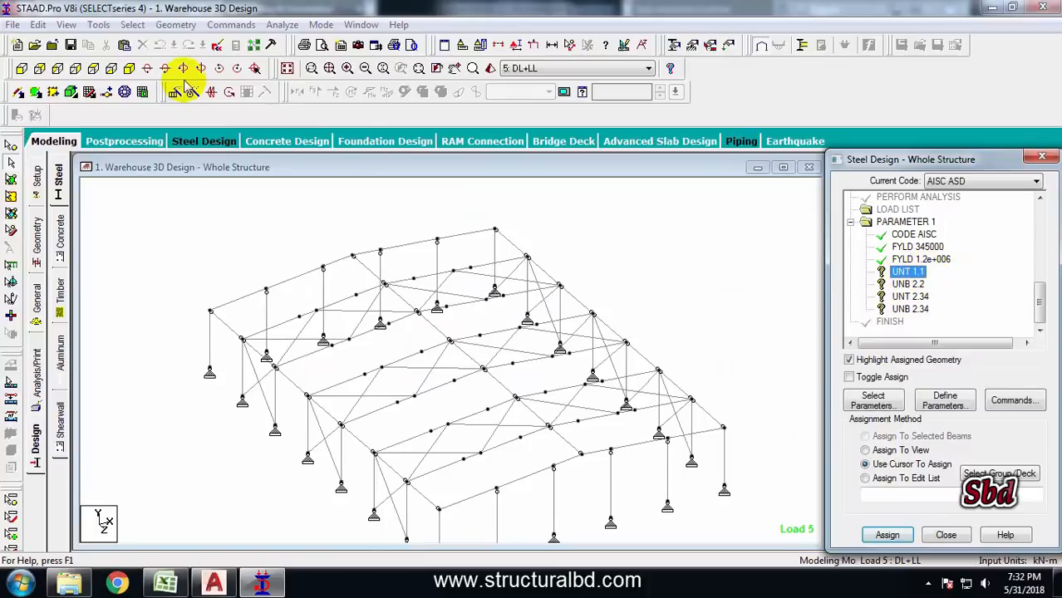
{"action": "left_click", "coordinate": [94, 68]}
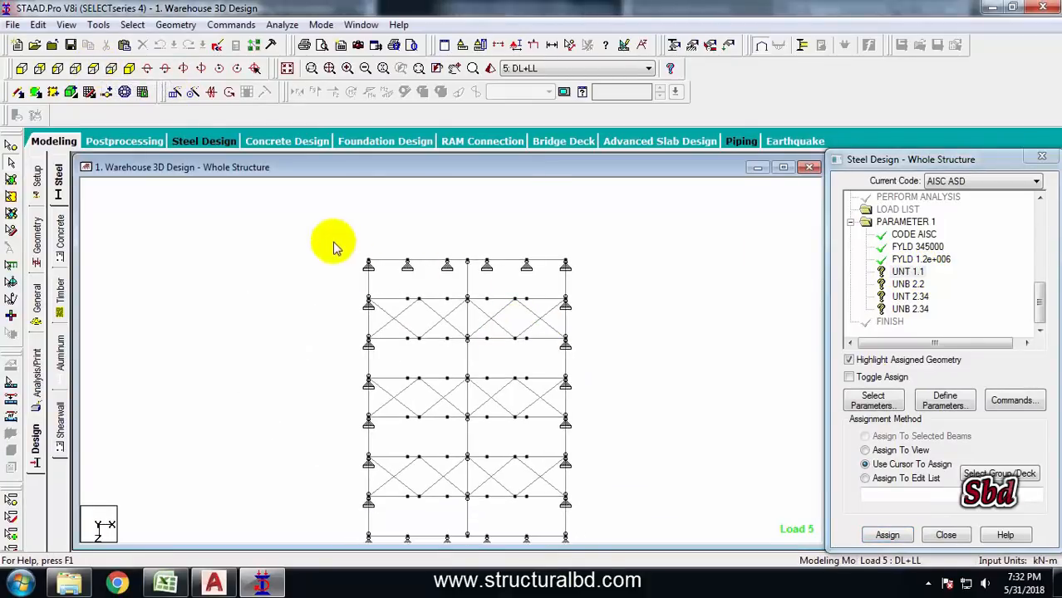
{"action": "left_click_drag", "start_coordinate": [579, 265], "coordinate": [580, 265]}
{"action": "middle_click_drag", "start_coordinate": [630, 319], "coordinate": [606, 293]}
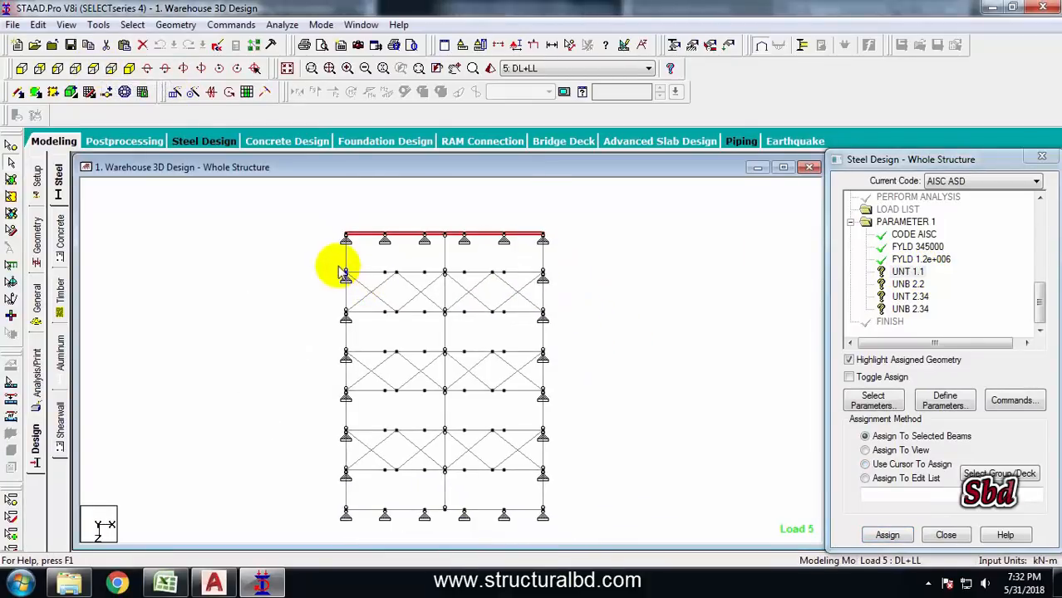
{"action": "left_click_drag", "start_coordinate": [337, 265], "coordinate": [559, 277], "text": "ctrl"}
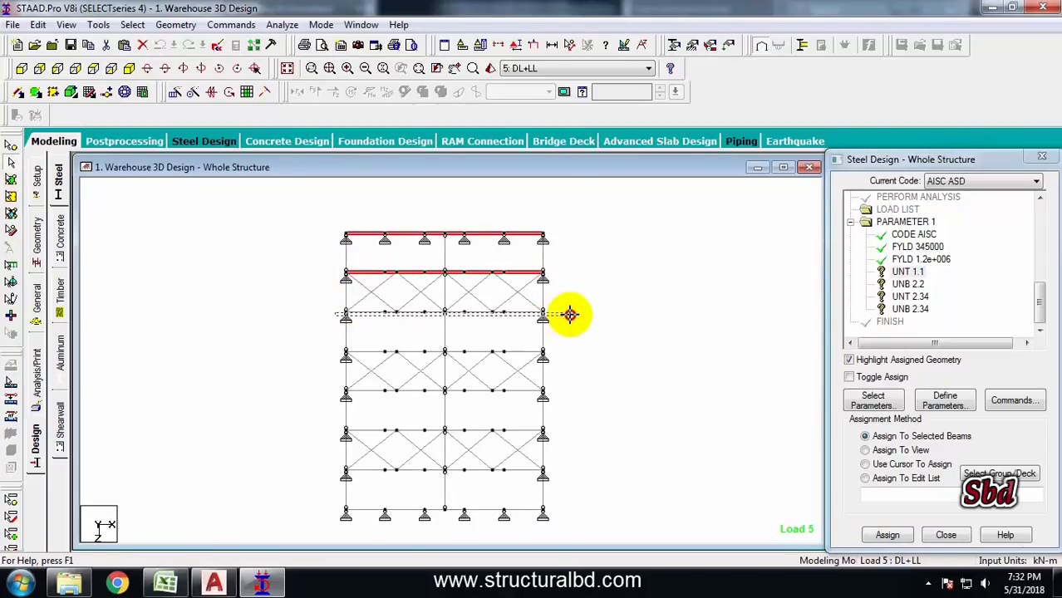
{"action": "left_click_drag", "start_coordinate": [366, 314], "coordinate": [558, 314], "text": "ctrl"}
{"action": "left_click_drag", "start_coordinate": [319, 445], "coordinate": [589, 452], "text": "ctrl"}
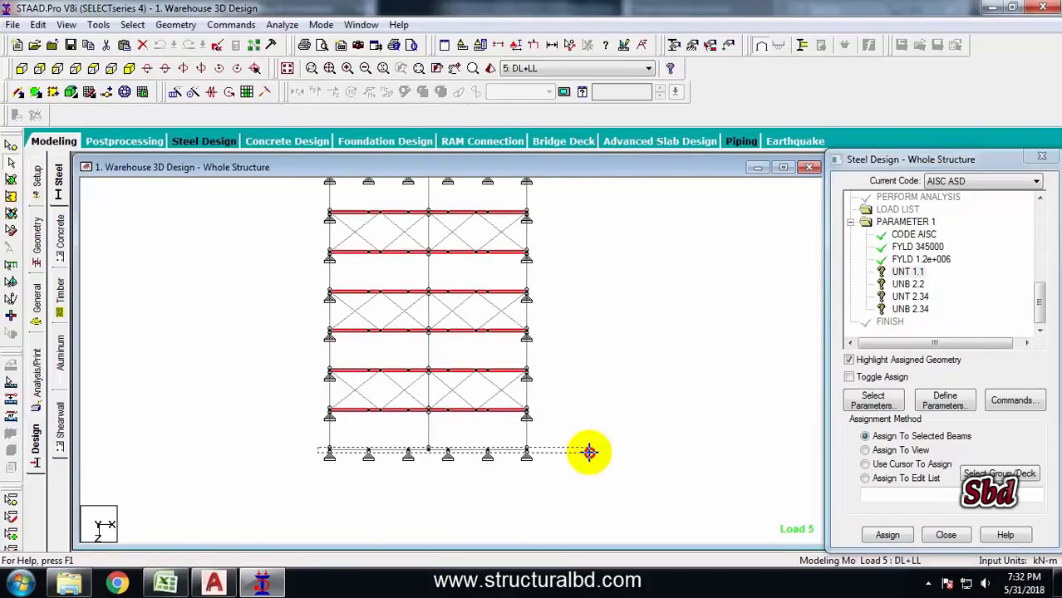
{"action": "right_click", "coordinate": [637, 290]}
{"action": "left_click", "coordinate": [681, 403]}
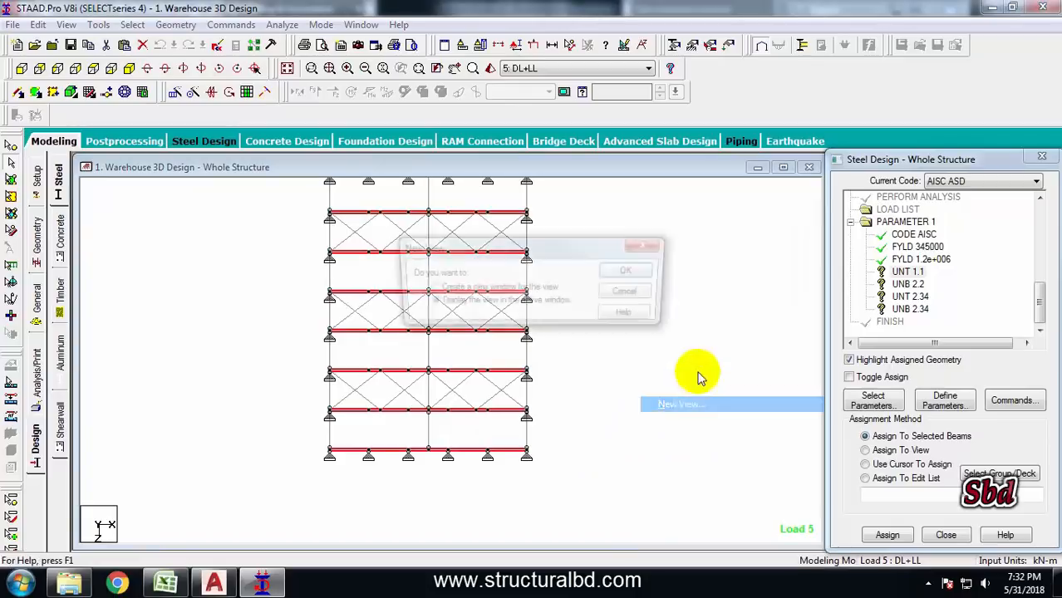
{"action": "left_click", "coordinate": [645, 275]}
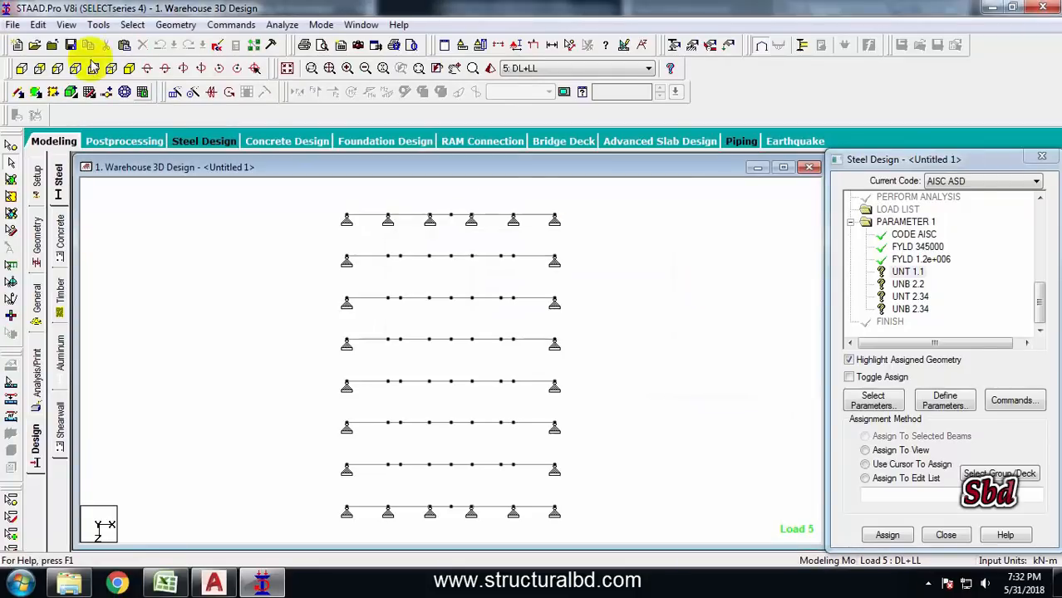
Assign UNT 1.1 to all roof rafters selected in the end elevation, then save the model
{"action": "left_click", "coordinate": [21, 70]}
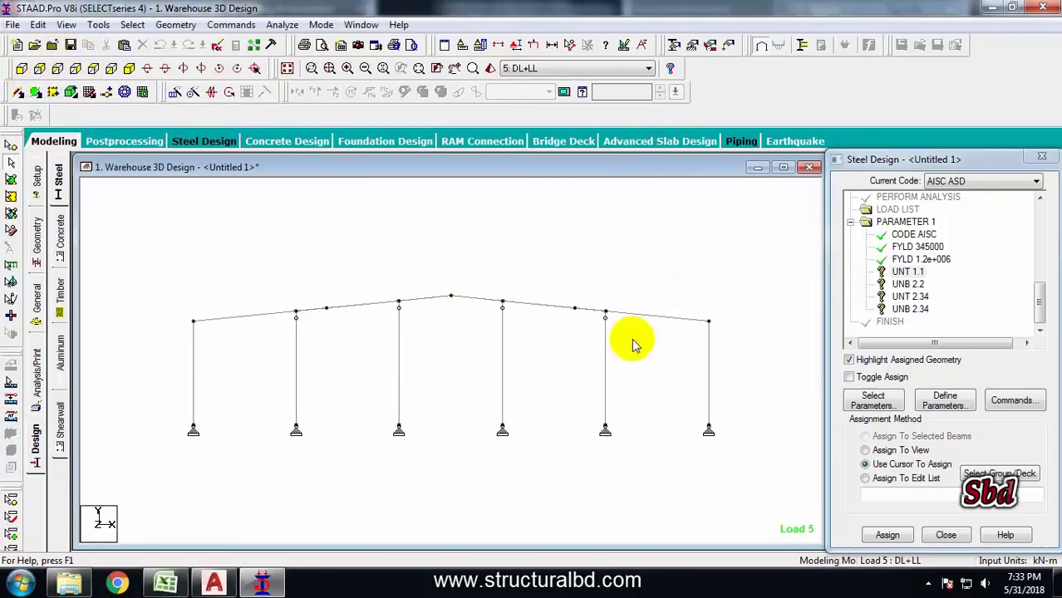
{"action": "left_click_drag", "start_coordinate": [470, 324], "coordinate": [470, 325]}
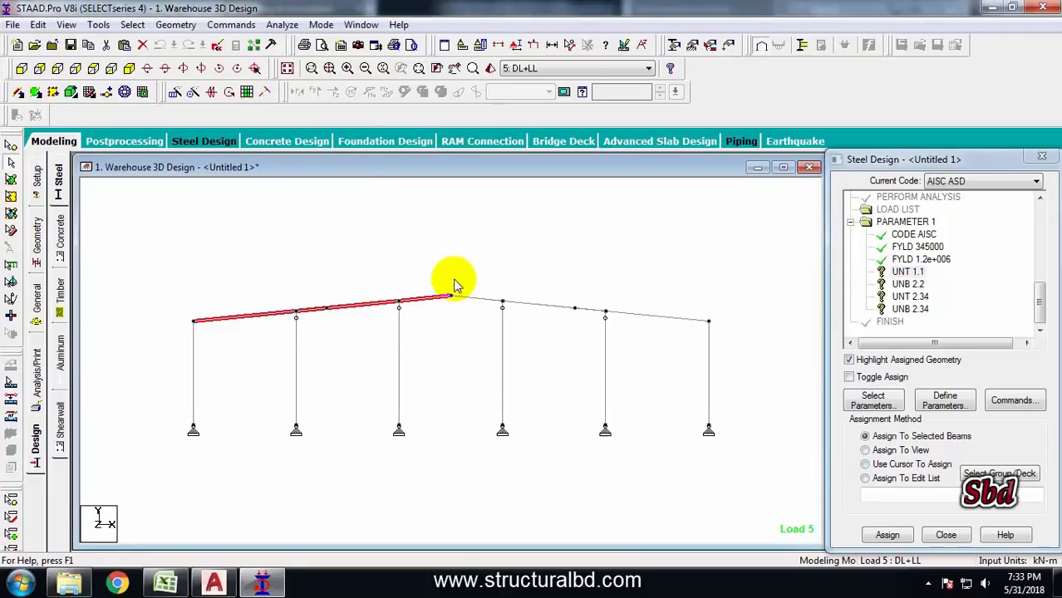
{"action": "left_click_drag", "start_coordinate": [441, 265], "coordinate": [730, 332], "text": "ctrl"}
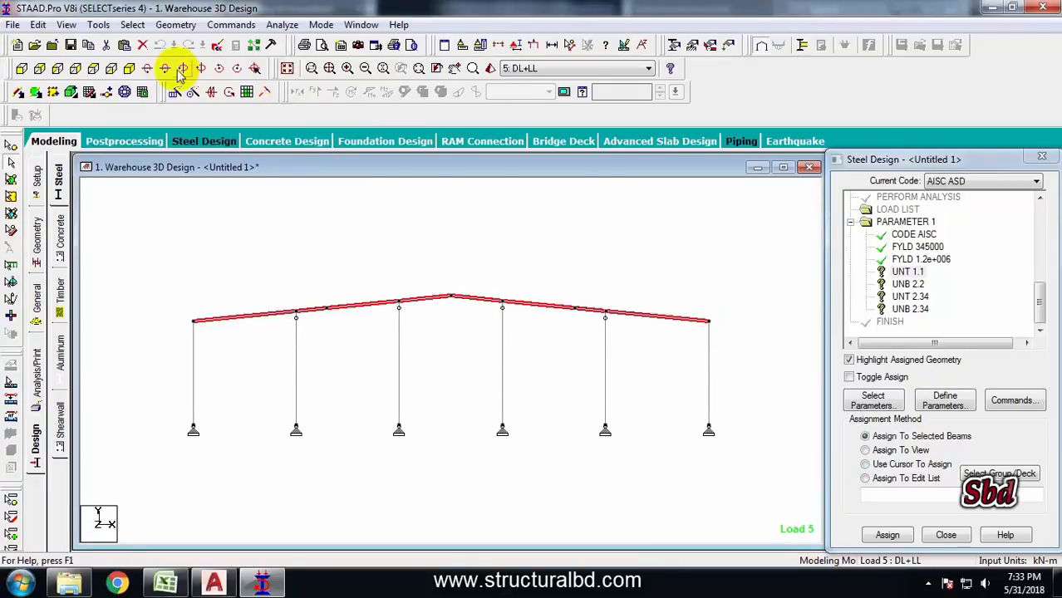
{"action": "left_click", "coordinate": [129, 68]}
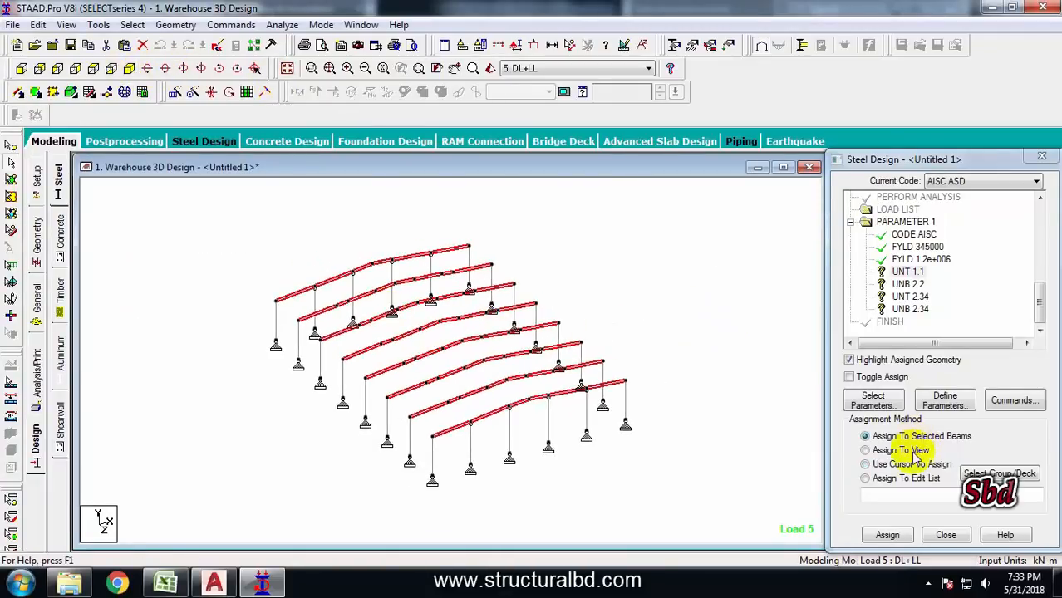
{"action": "left_click", "coordinate": [886, 535]}
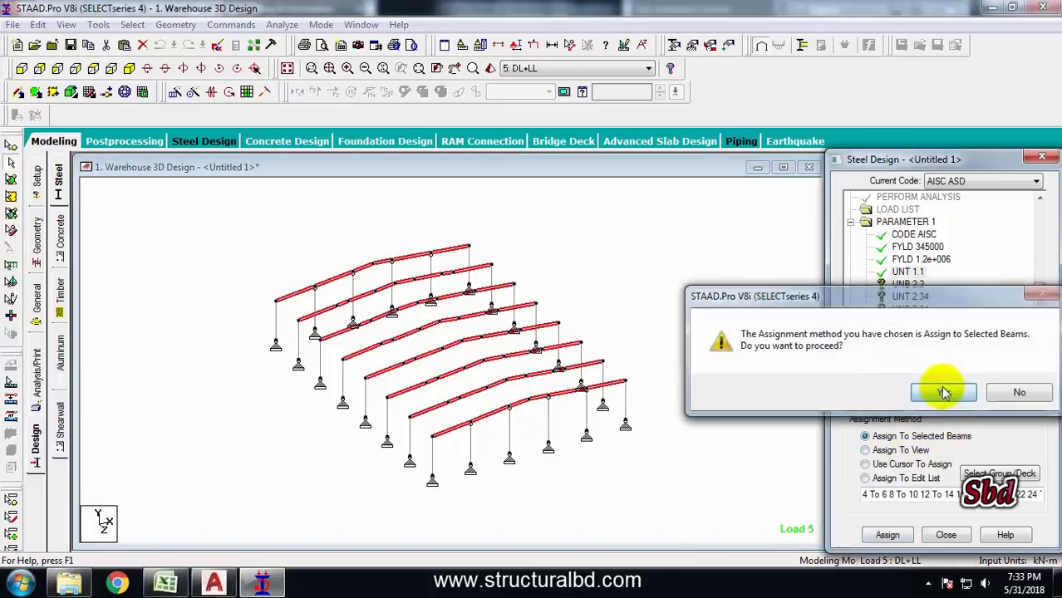
{"action": "left_click", "coordinate": [938, 392]}
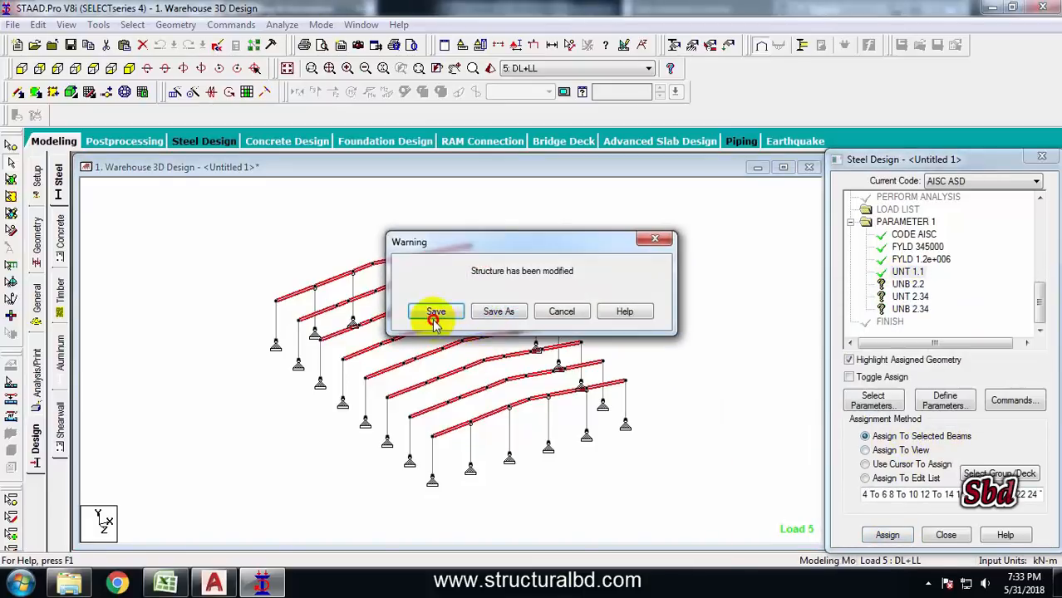
{"action": "left_click", "coordinate": [432, 313]}
Assign UNB 2.2 to all roof rafters selected in the end elevation
{"action": "left_click_drag", "start_coordinate": [1042, 230], "coordinate": [1048, 327]}
{"action": "left_click", "coordinate": [907, 283]}
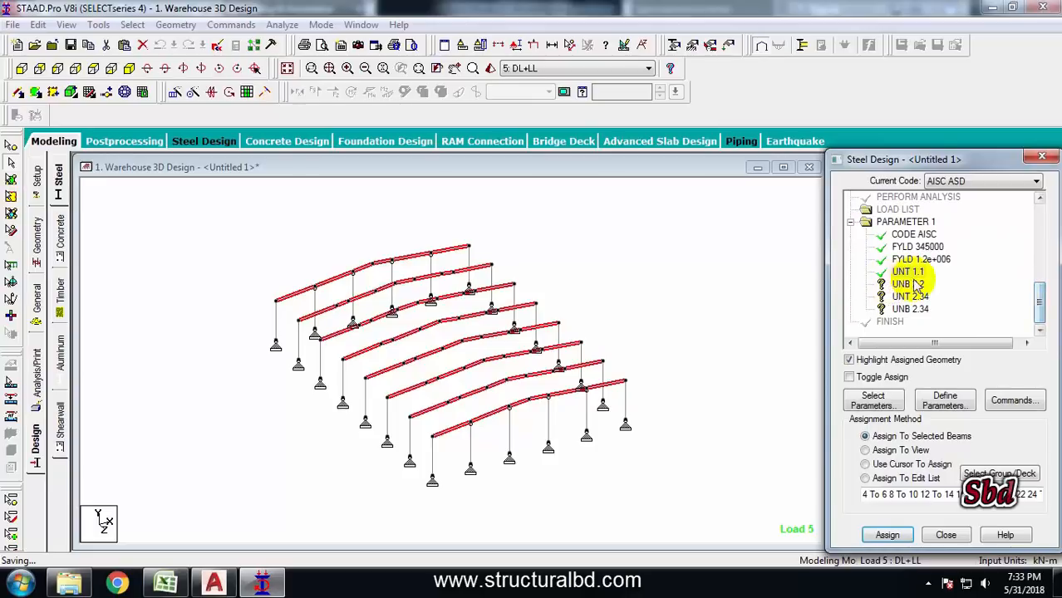
{"action": "left_click", "coordinate": [21, 69]}
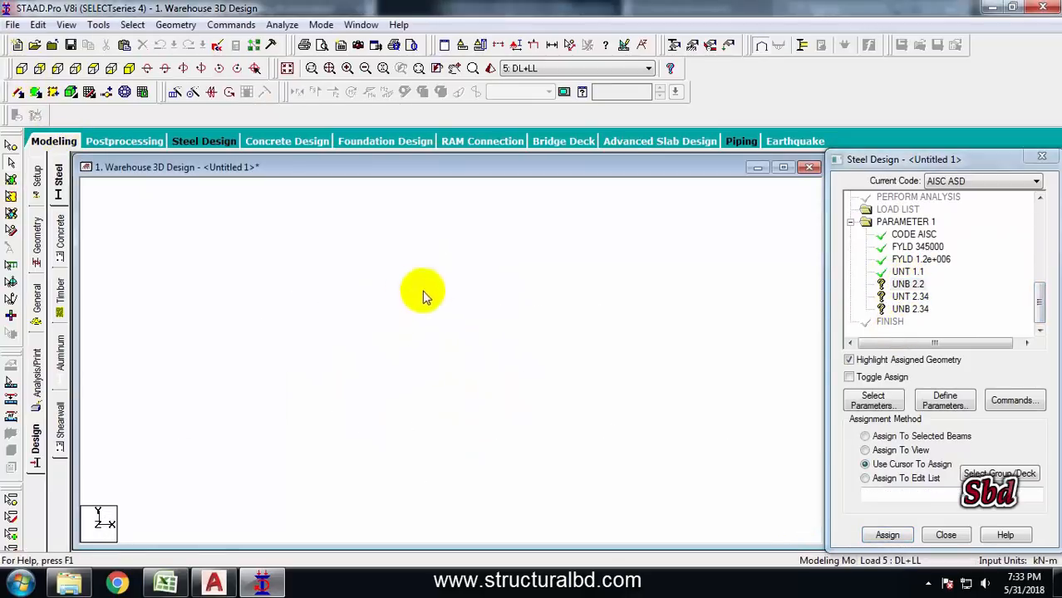
{"action": "left_click_drag", "start_coordinate": [165, 265], "coordinate": [764, 328]}
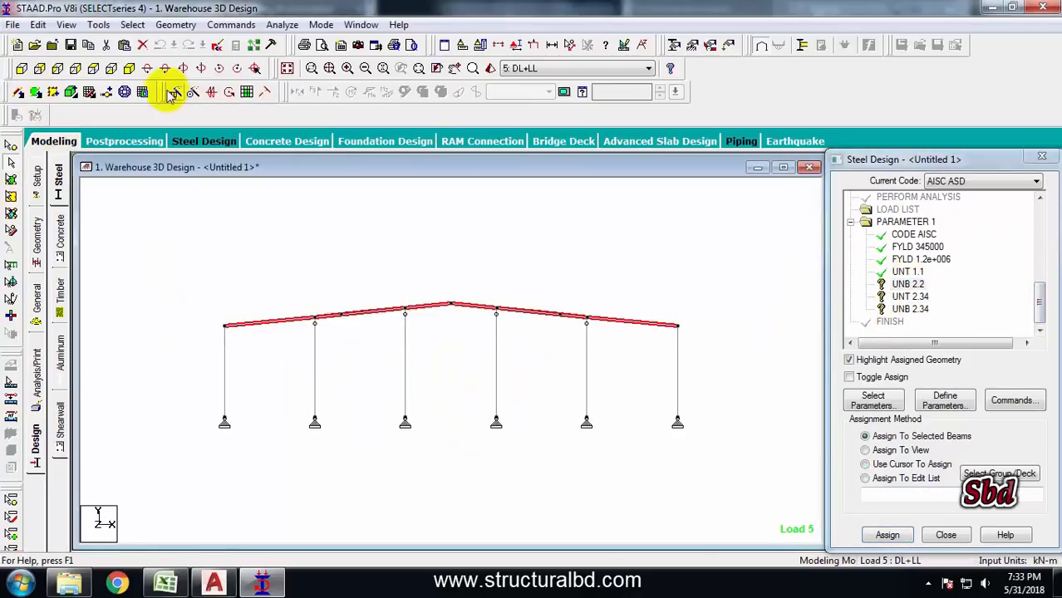
{"action": "left_click", "coordinate": [130, 69]}
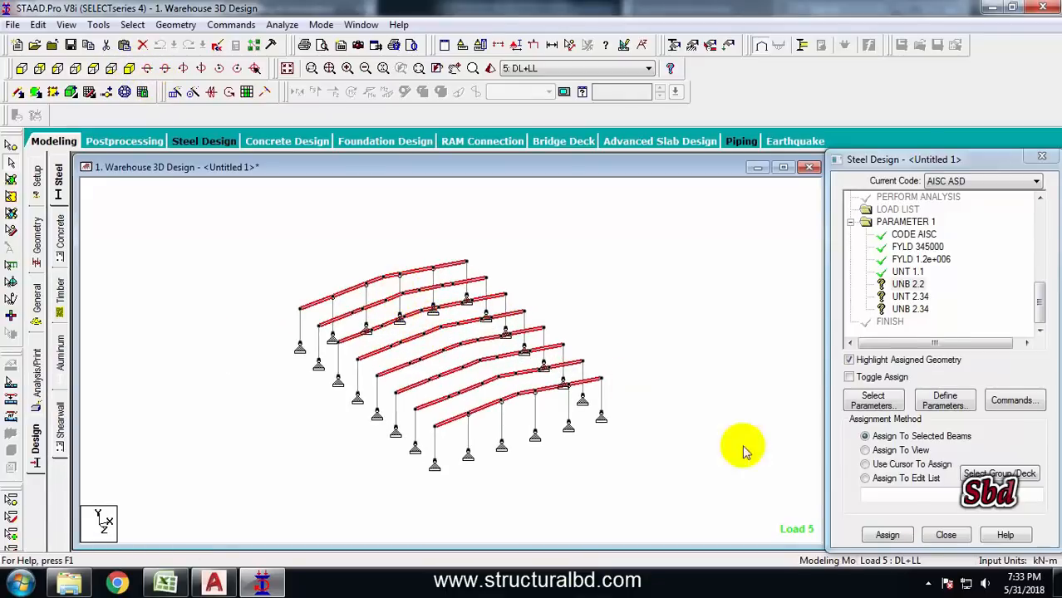
{"action": "left_click", "coordinate": [885, 535]}
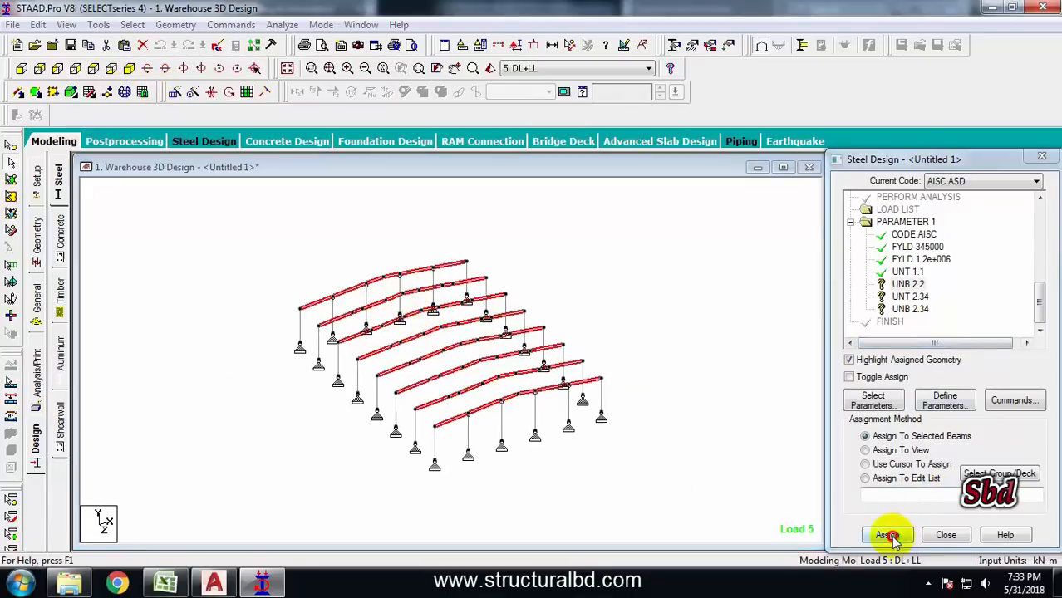
Assign UNT 2.34 to all columns selected in the end elevation
{"action": "left_click", "coordinate": [912, 309]}
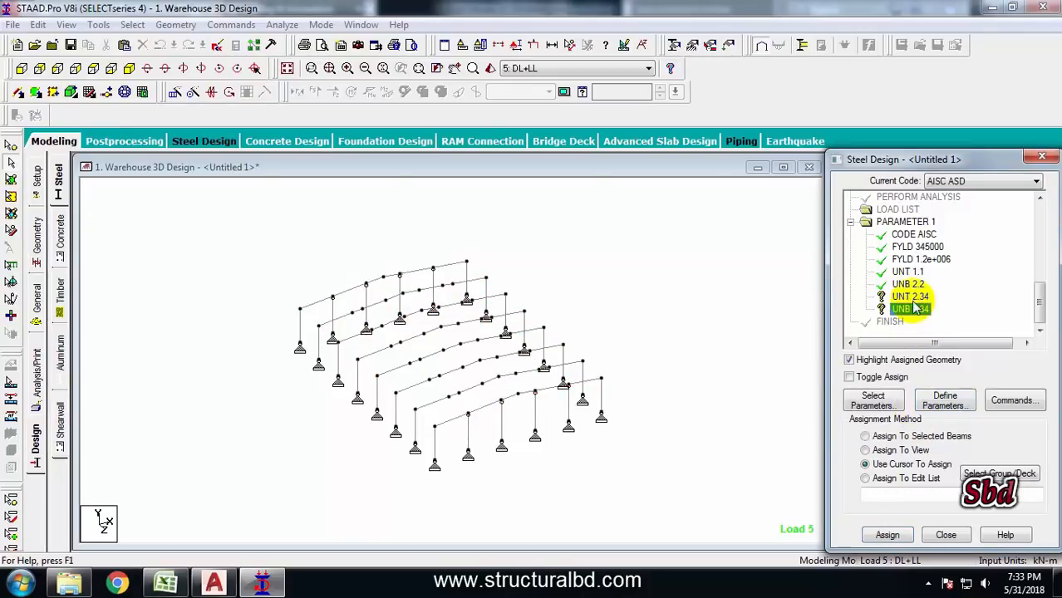
{"action": "left_click", "coordinate": [531, 235]}
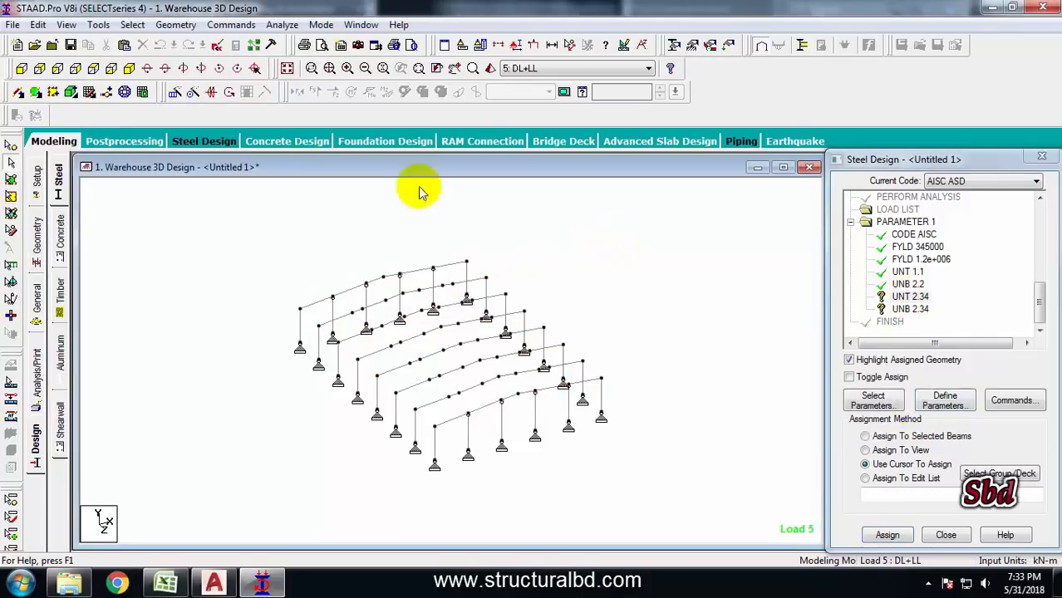
{"action": "left_click", "coordinate": [22, 68]}
{"action": "left_click_drag", "start_coordinate": [790, 411], "coordinate": [163, 274]}
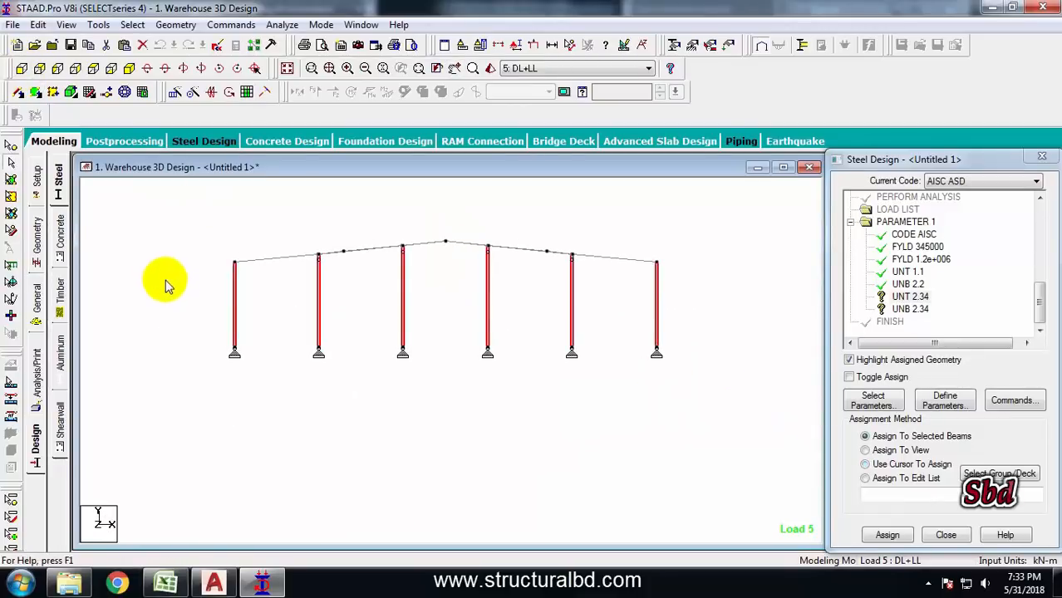
{"action": "left_click", "coordinate": [128, 68]}
{"action": "scroll", "coordinate": [426, 315], "scroll_direction": "up", "scroll_amount": 2}
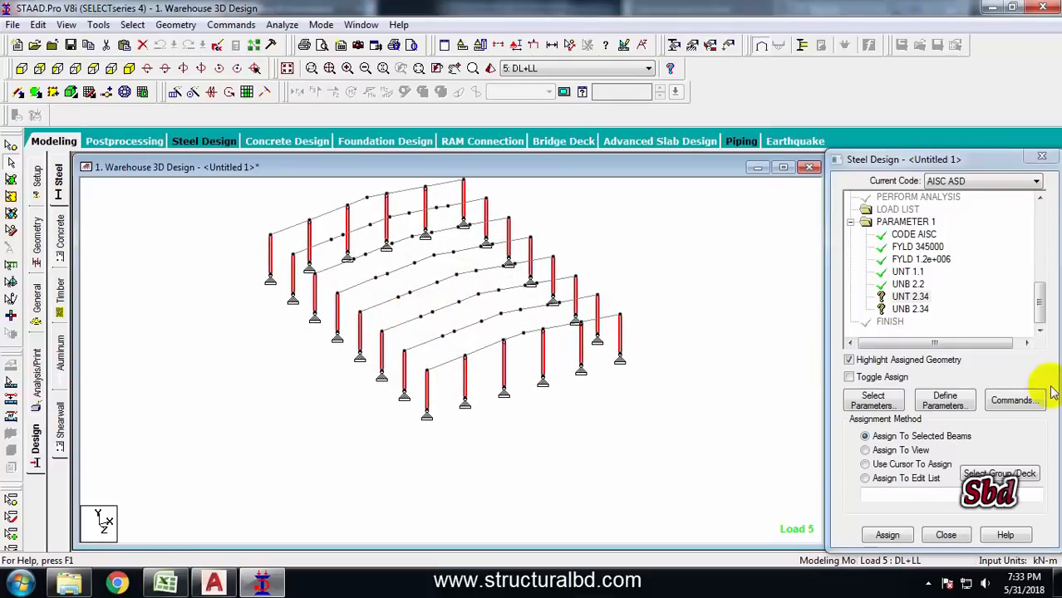
{"action": "left_click", "coordinate": [887, 534]}
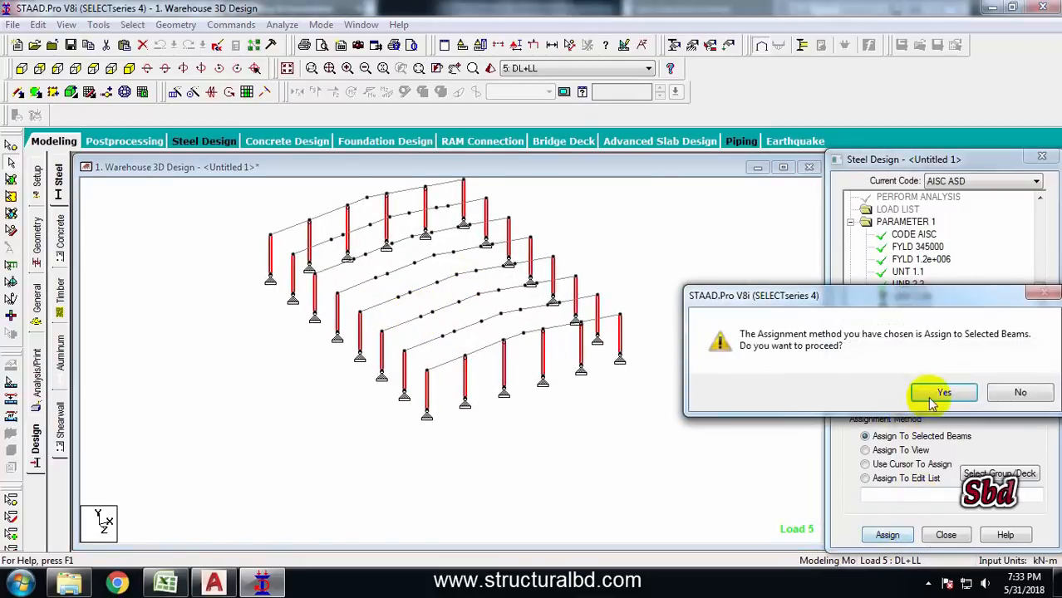
{"action": "left_click", "coordinate": [879, 391]}
Assign UNB 2.34 to all columns selected in the end elevation
{"action": "left_click", "coordinate": [909, 310]}
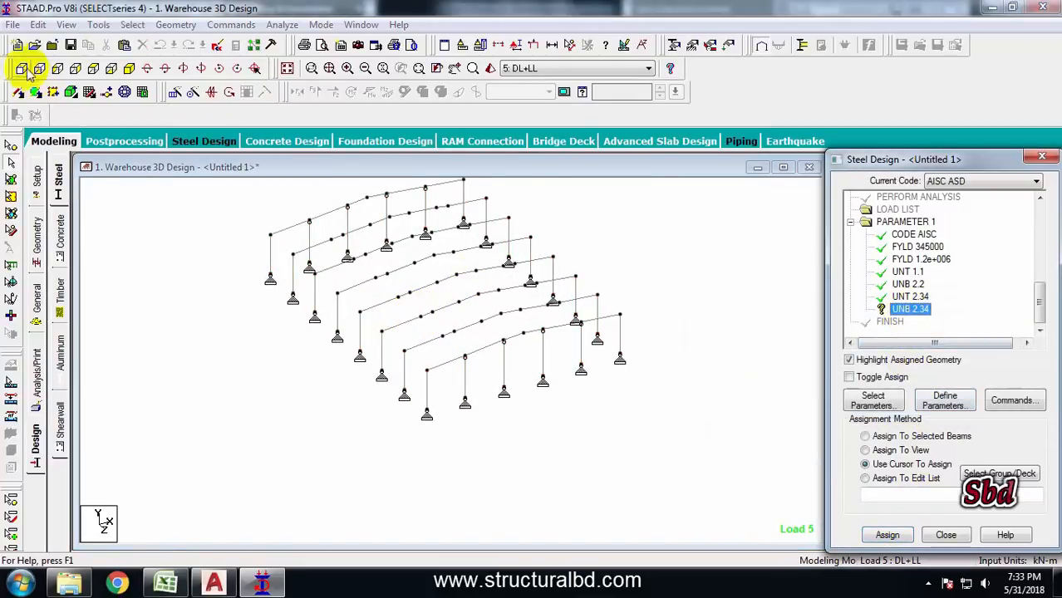
{"action": "left_click", "coordinate": [24, 68]}
{"action": "left_click_drag", "start_coordinate": [626, 361], "coordinate": [182, 270]}
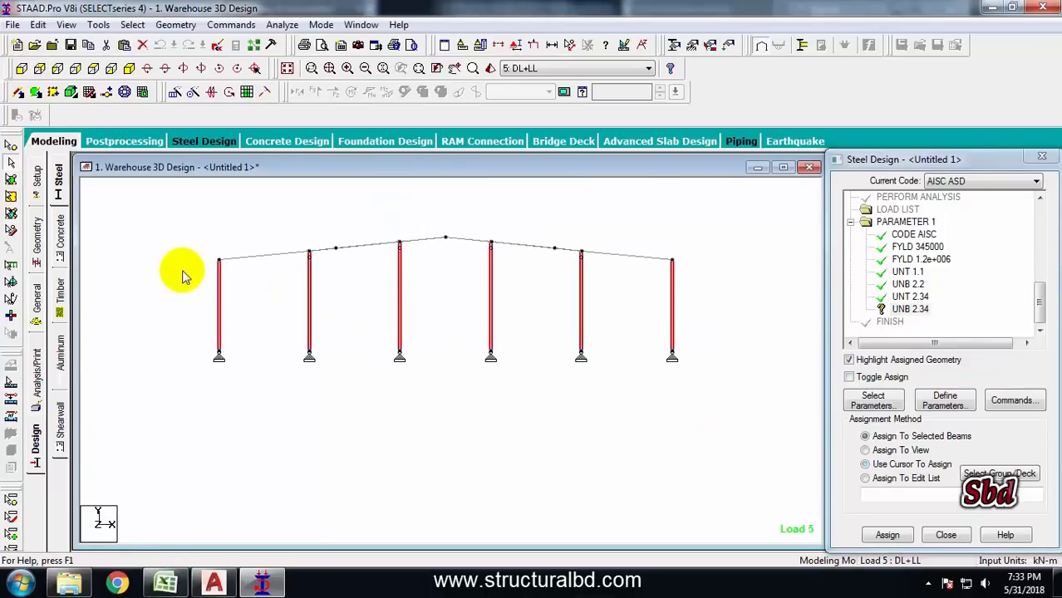
{"action": "left_click", "coordinate": [129, 68]}
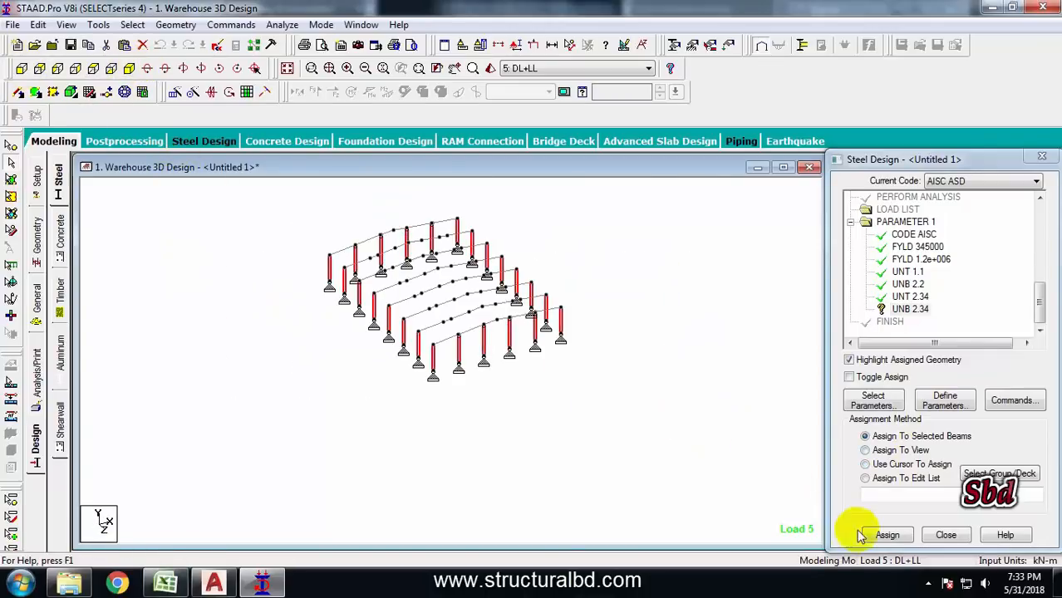
{"action": "left_click", "coordinate": [886, 535]}
{"action": "left_click", "coordinate": [947, 393]}
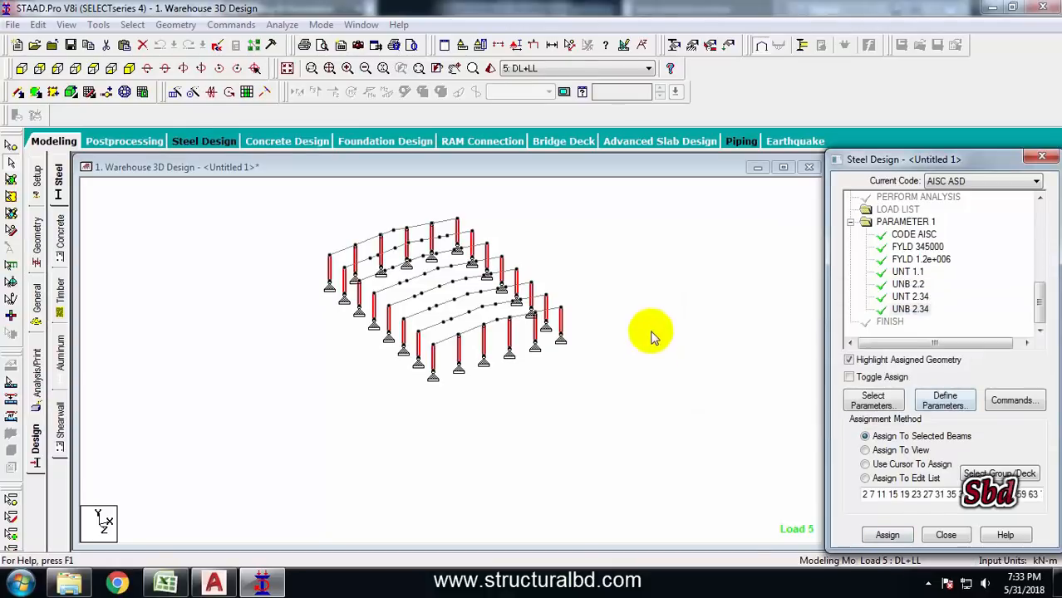
Add the CHECK CODE and TAKE OFF design commands to the steel design input
{"action": "scroll", "coordinate": [716, 344], "scroll_direction": "down", "scroll_amount": 2}
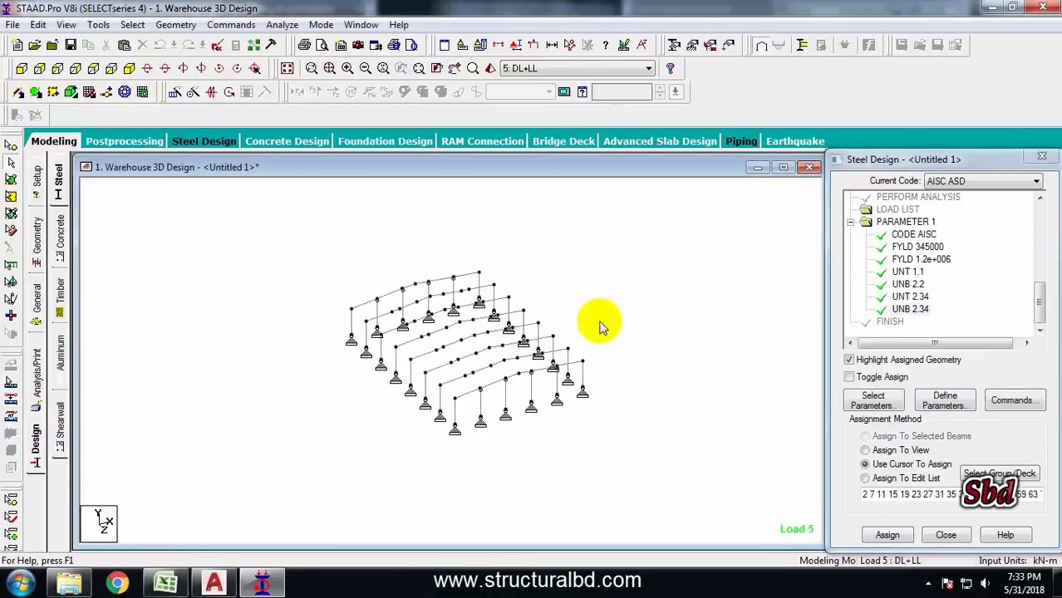
{"action": "left_click", "coordinate": [1012, 399]}
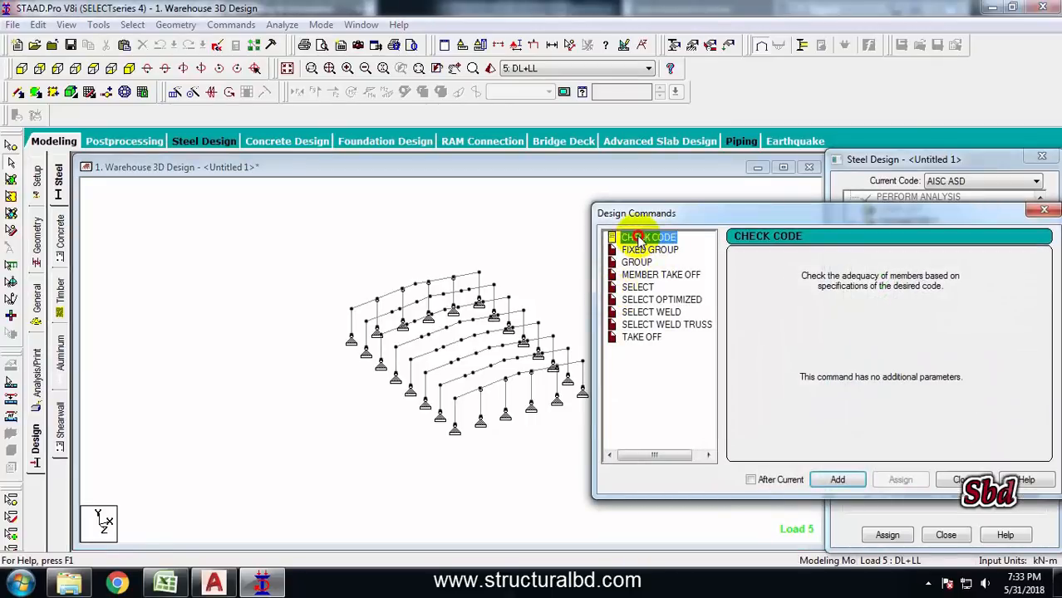
{"action": "left_click", "coordinate": [837, 479]}
{"action": "left_click", "coordinate": [642, 337]}
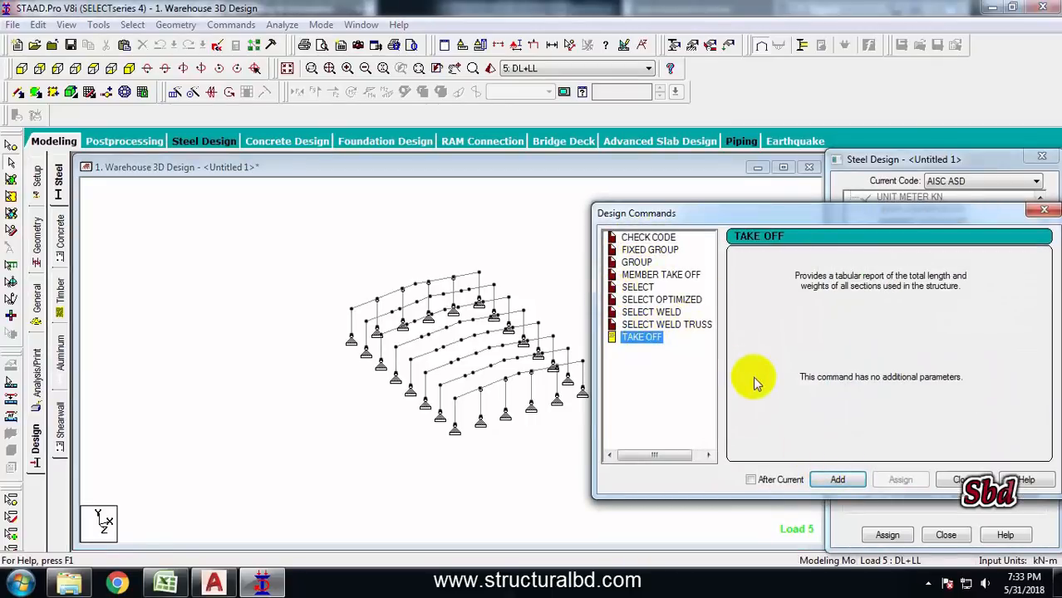
{"action": "left_click_drag", "start_coordinate": [723, 213], "coordinate": [612, 186]}
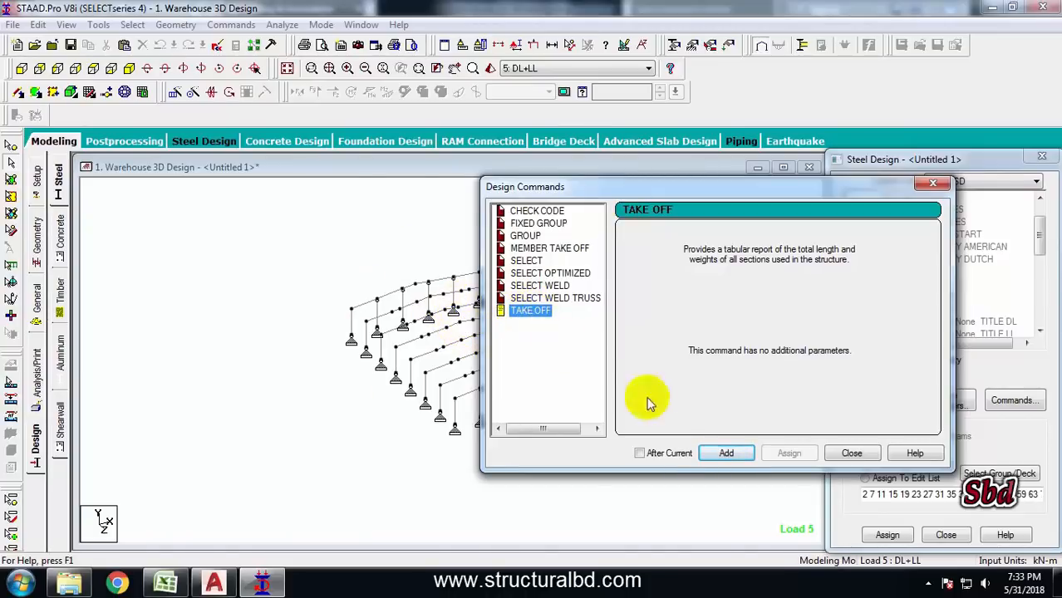
{"action": "left_click", "coordinate": [726, 454]}
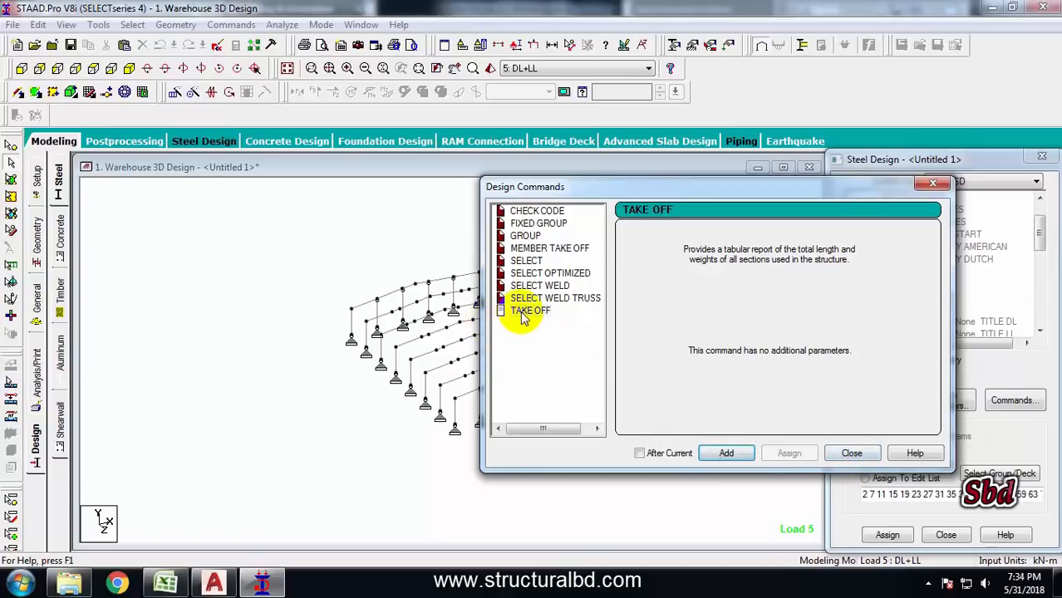
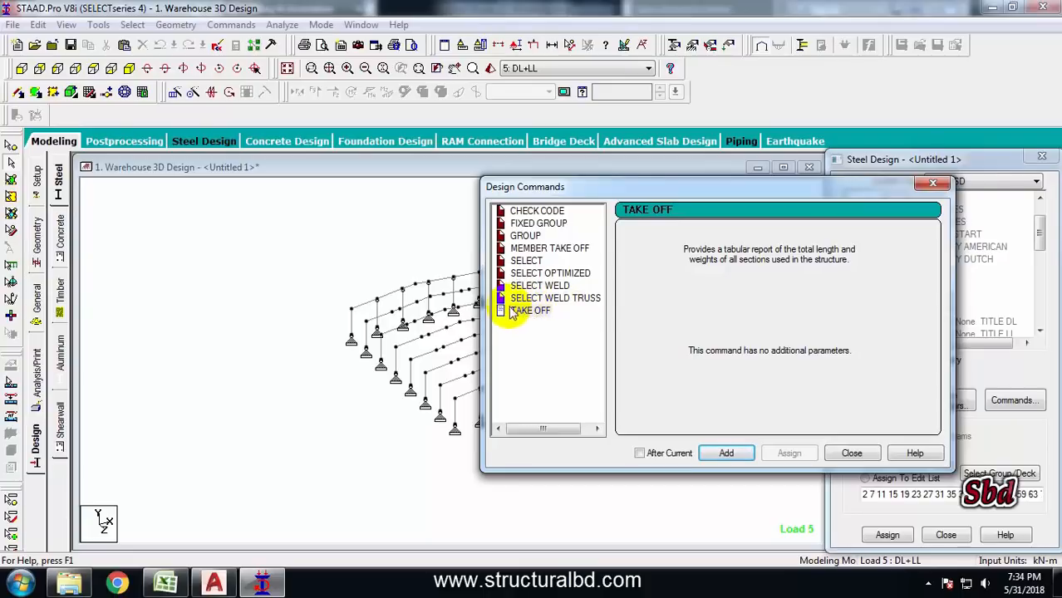
Assign the CHECK CODE design command to all members in the current whole-structure view
{"action": "left_click", "coordinate": [853, 453]}
{"action": "left_click_drag", "start_coordinate": [1036, 261], "coordinate": [1036, 309]}
{"action": "left_click", "coordinate": [895, 272]}
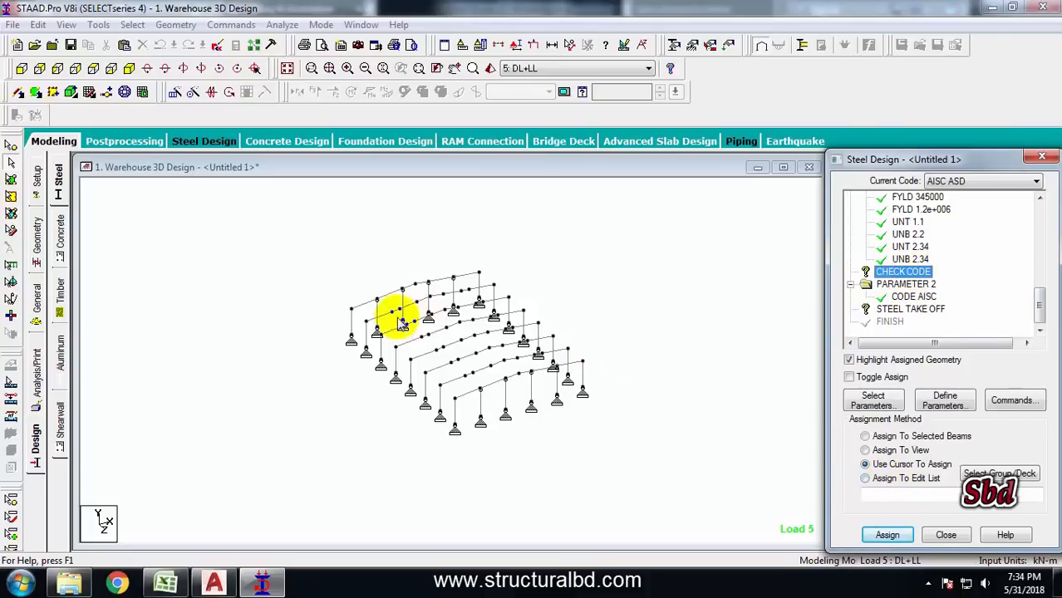
{"action": "left_click", "coordinate": [379, 254]}
{"action": "left_click", "coordinate": [288, 69]}
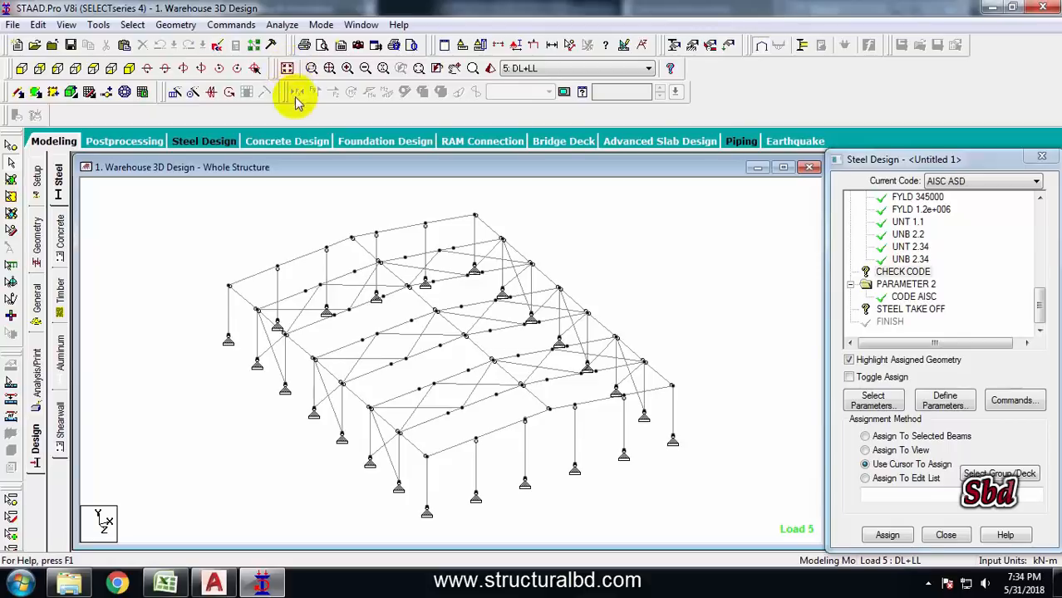
{"action": "left_click", "coordinate": [896, 271]}
{"action": "left_click", "coordinate": [876, 452]}
{"action": "left_click", "coordinate": [939, 536]}
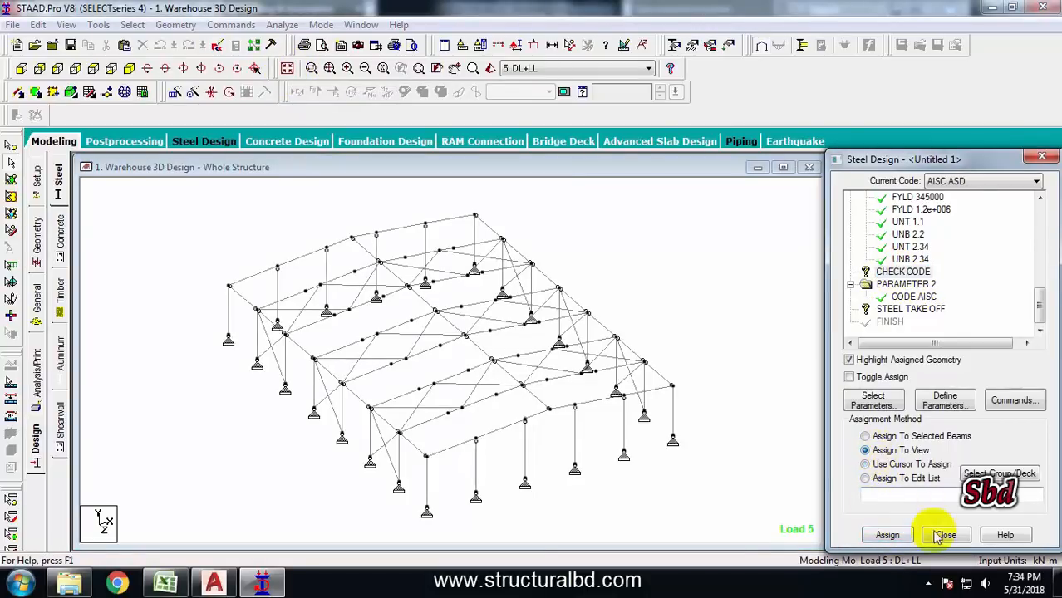
{"action": "left_click", "coordinate": [888, 535]}
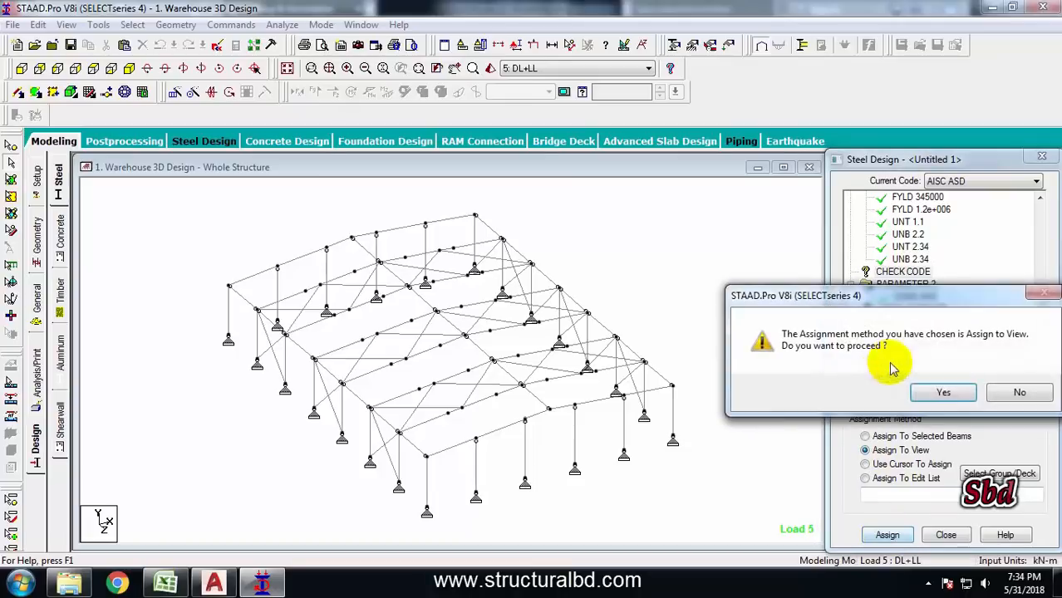
{"action": "left_click", "coordinate": [942, 392]}
Assign the STEEL TAKE OFF command to all members in the current view
{"action": "left_click", "coordinate": [910, 309]}
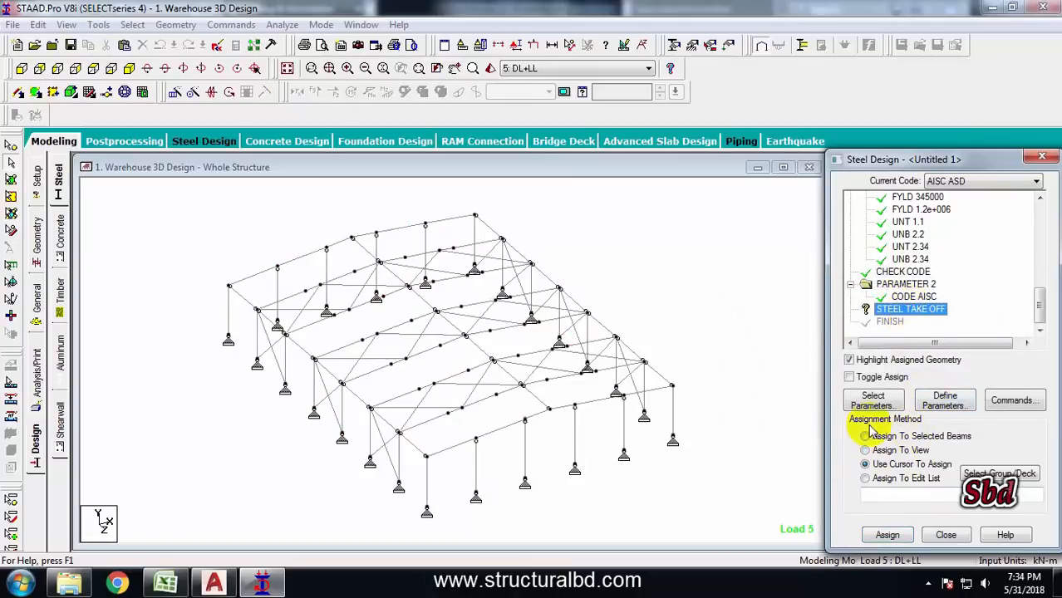
{"action": "left_click", "coordinate": [885, 451]}
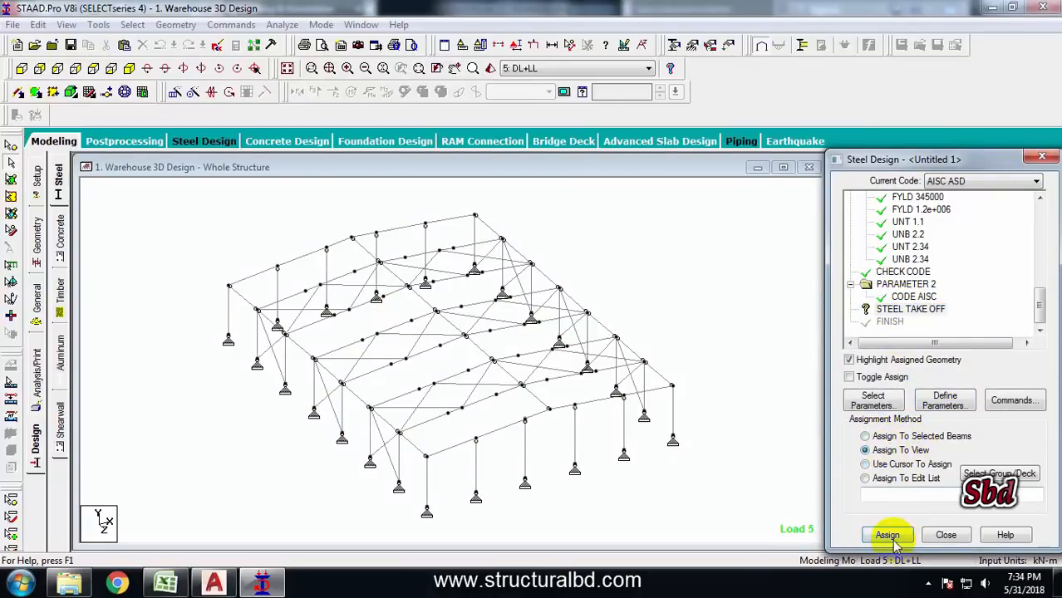
{"action": "left_click", "coordinate": [886, 536]}
{"action": "left_click", "coordinate": [941, 391]}
Save the model
{"action": "left_click", "coordinate": [674, 281]}
{"action": "scroll", "coordinate": [439, 356], "scroll_direction": "down", "scroll_amount": 4}
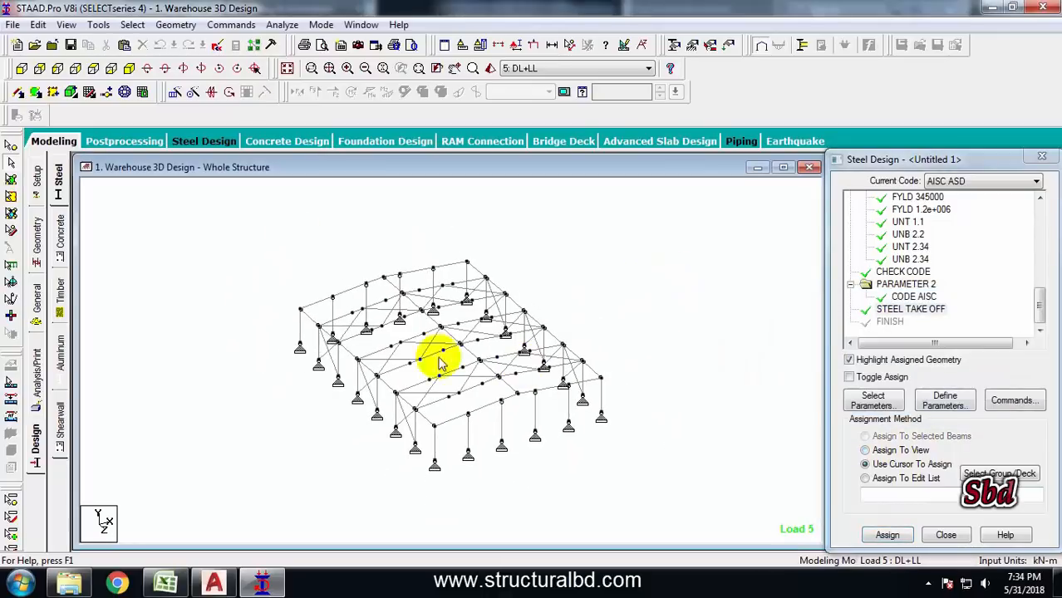
{"action": "left_click", "coordinate": [71, 45]}
{"action": "left_click", "coordinate": [438, 313]}
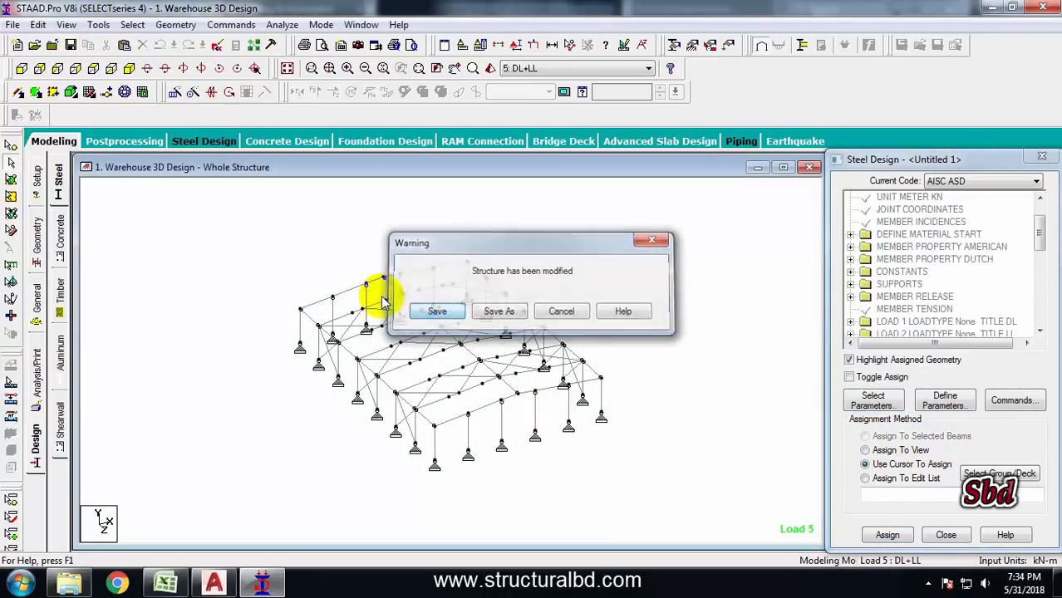
Run the analysis and open the results in post-processing mode with all load cases selected
{"action": "left_click", "coordinate": [280, 25]}
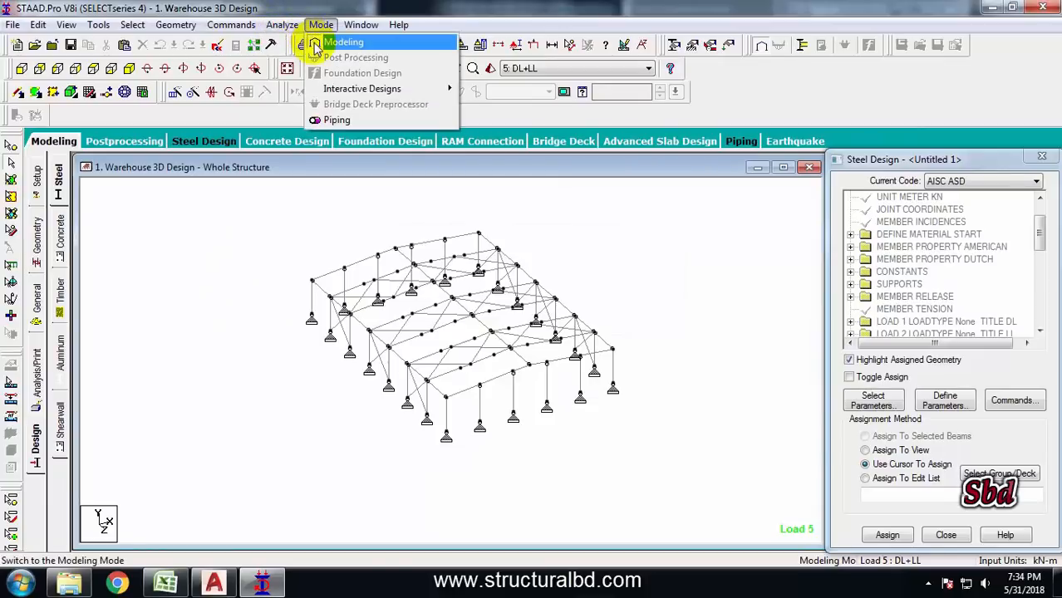
{"action": "left_click", "coordinate": [284, 42]}
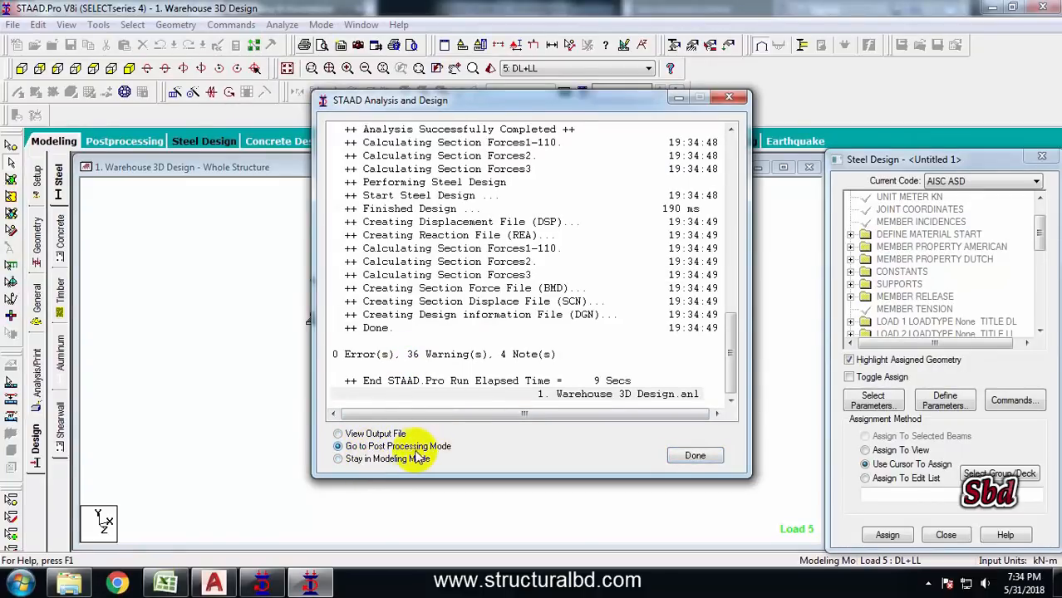
{"action": "left_click", "coordinate": [697, 456]}
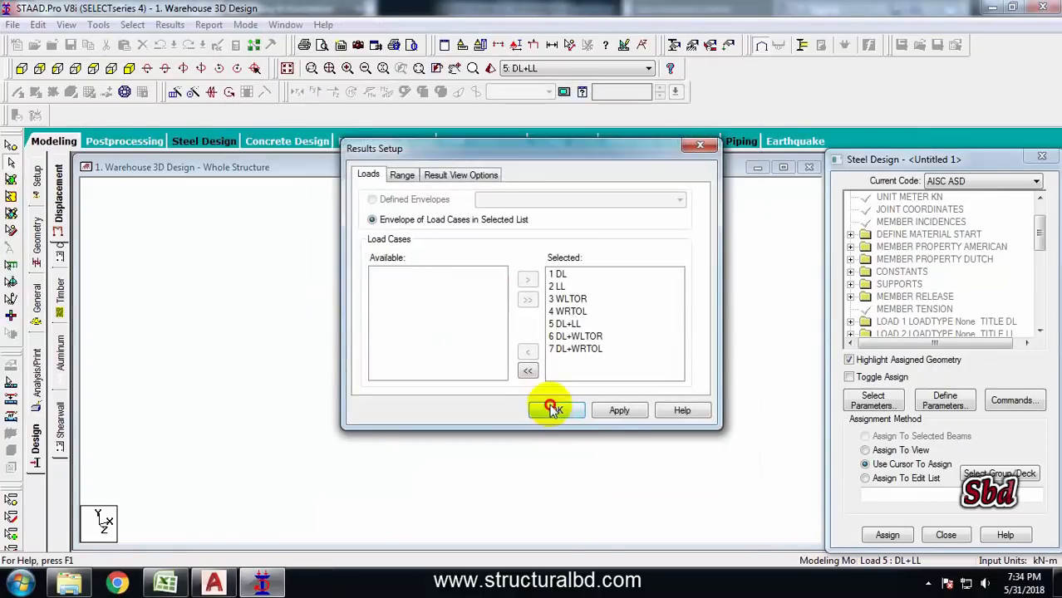
{"action": "left_click", "coordinate": [552, 409]}
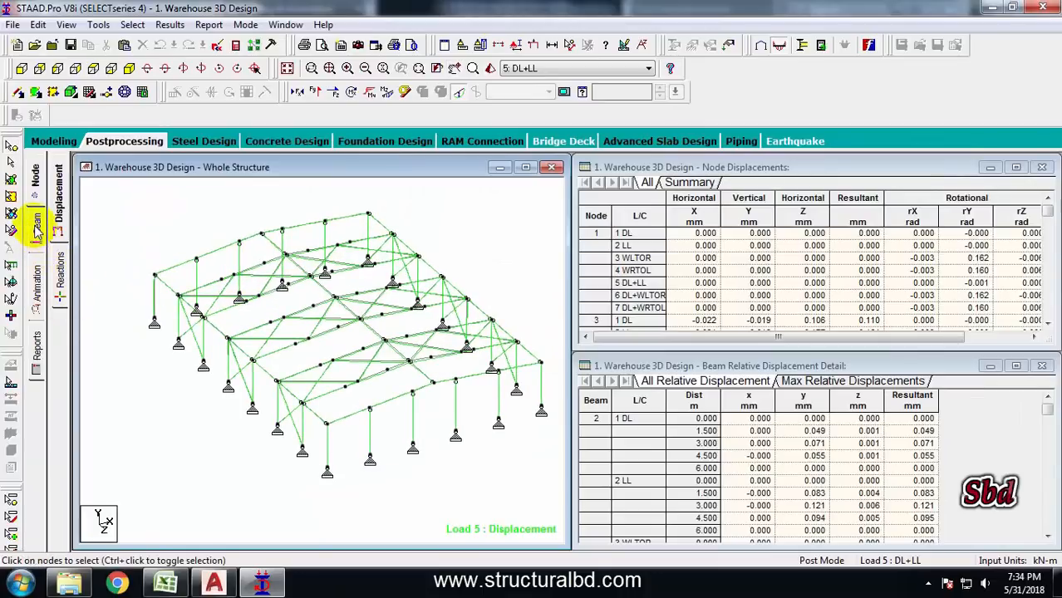
Display the beam unity check ratios on the structure with the design results table
{"action": "left_click", "coordinate": [36, 226]}
{"action": "left_click", "coordinate": [63, 315]}
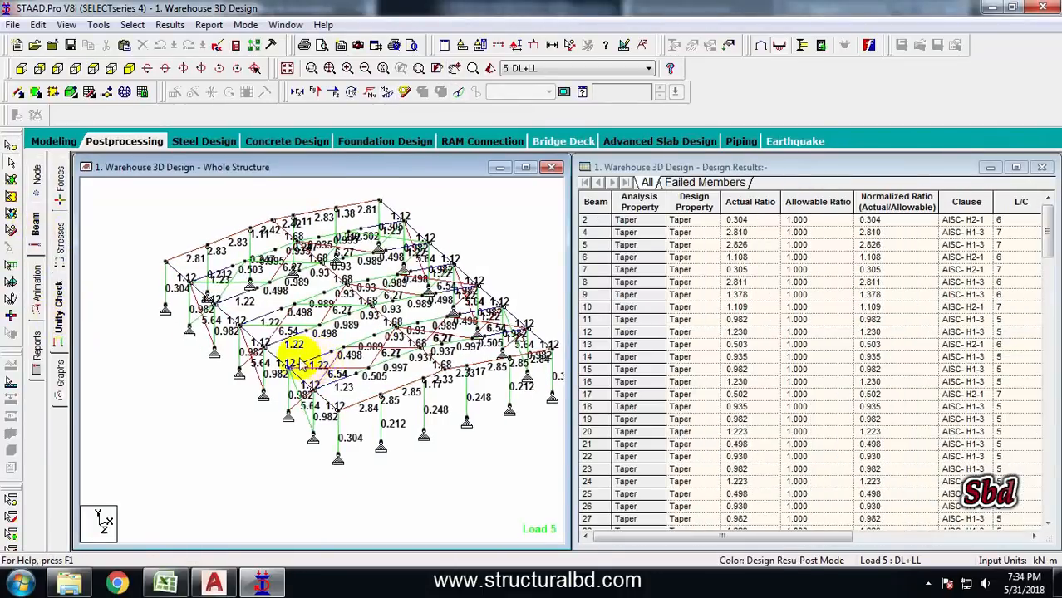
{"action": "scroll", "coordinate": [301, 363], "scroll_direction": "up", "scroll_amount": 3}
{"action": "scroll", "coordinate": [286, 348], "scroll_direction": "down", "scroll_amount": 2}
{"action": "middle_click_drag", "start_coordinate": [282, 343], "coordinate": [317, 354]}
{"action": "scroll", "coordinate": [317, 354], "scroll_direction": "down", "scroll_amount": 1}
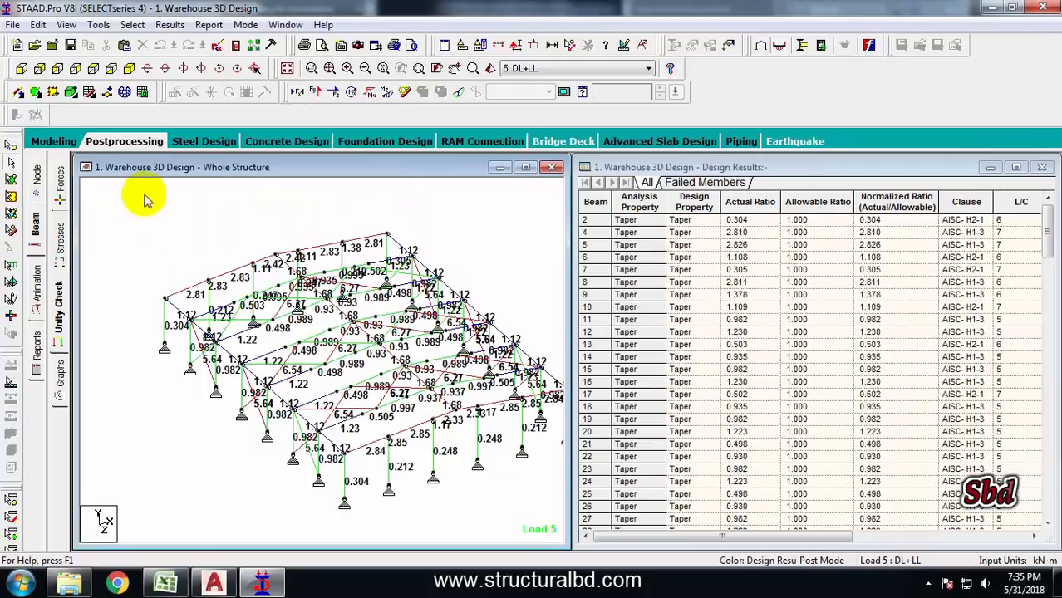
Select the front frame members in front view and display them in a new view in the active window
{"action": "left_click", "coordinate": [93, 68]}
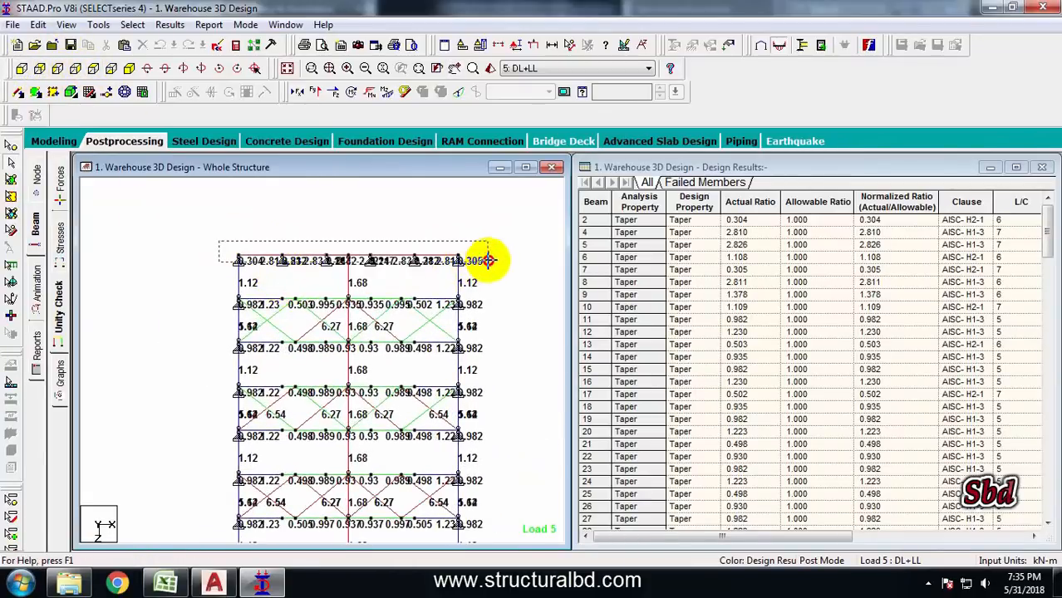
{"action": "left_click_drag", "start_coordinate": [489, 261], "coordinate": [489, 261]}
{"action": "left_click_drag", "start_coordinate": [217, 292], "coordinate": [488, 304], "text": "ctrl"}
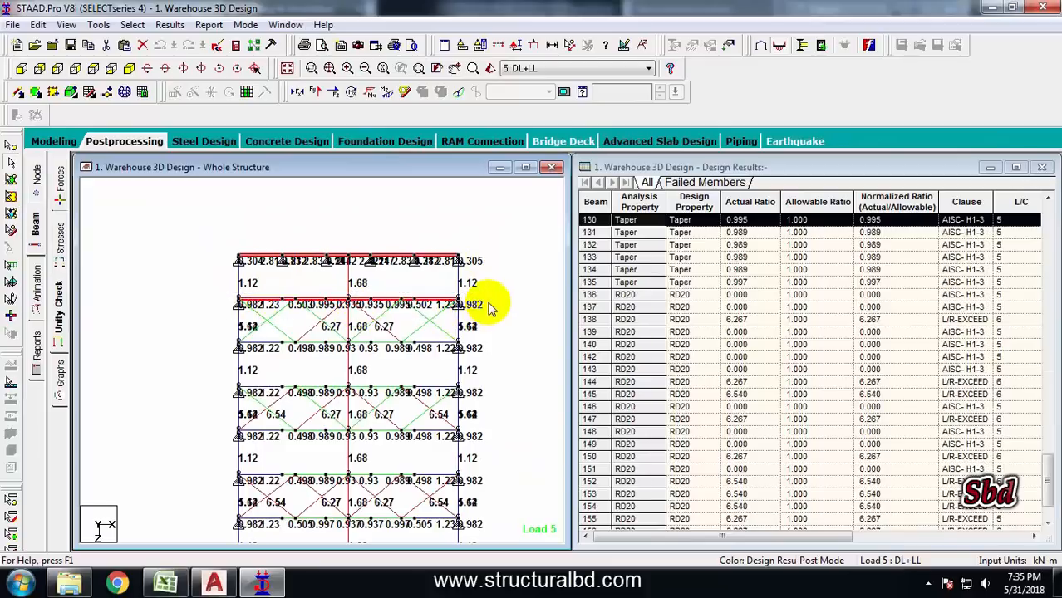
{"action": "right_click", "coordinate": [192, 226]}
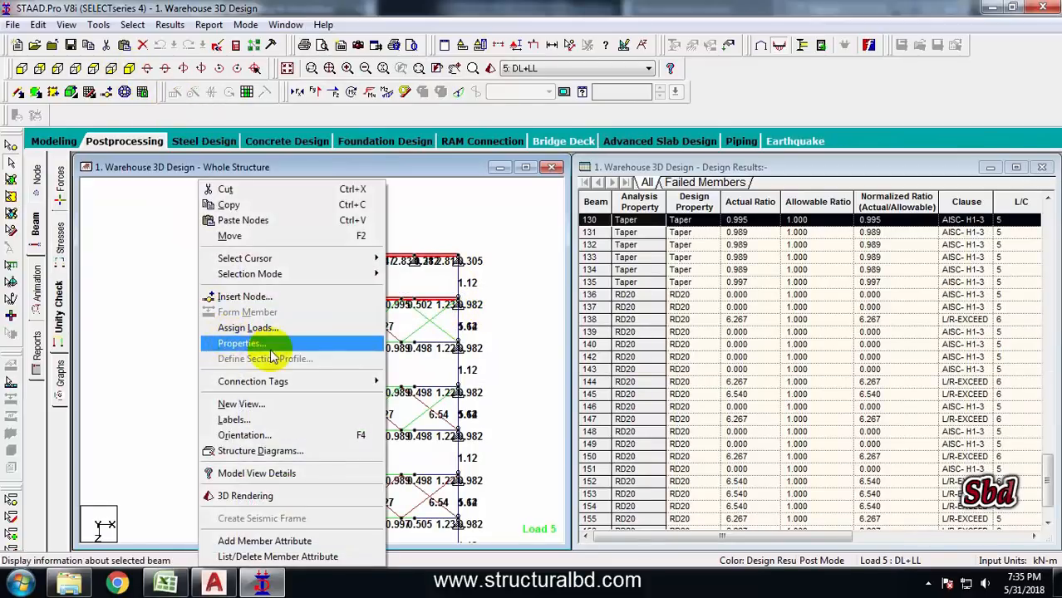
{"action": "left_click", "coordinate": [291, 405]}
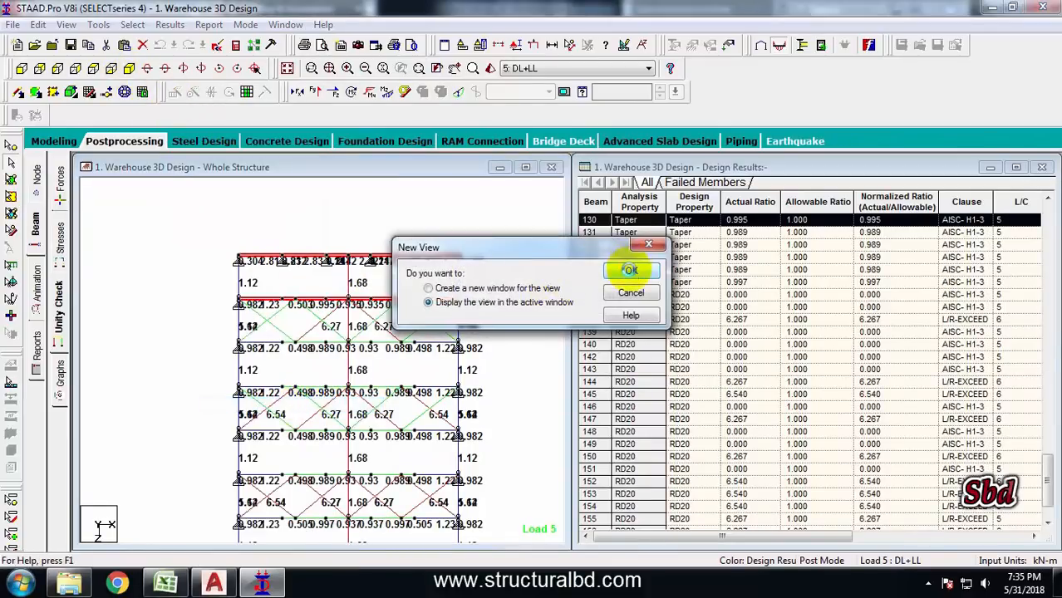
{"action": "left_click", "coordinate": [630, 270]}
Rotate and zoom the isolated frame in isometric view to examine its unity check ratios
{"action": "left_click", "coordinate": [126, 68]}
{"action": "scroll", "coordinate": [306, 370], "scroll_direction": "up", "scroll_amount": 1}
{"action": "middle_click_drag", "start_coordinate": [288, 399], "coordinate": [309, 365]}
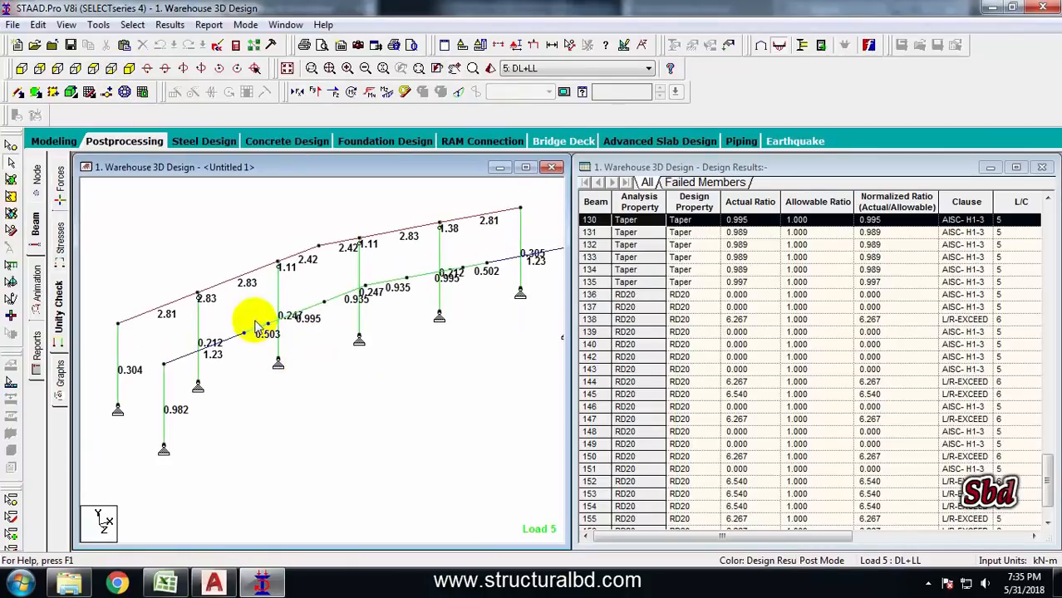
{"action": "middle_click_drag", "start_coordinate": [319, 434], "coordinate": [315, 415]}
{"action": "scroll", "coordinate": [264, 405], "scroll_direction": "down", "scroll_amount": 1}
{"action": "middle_click_drag", "start_coordinate": [488, 293], "coordinate": [420, 329]}
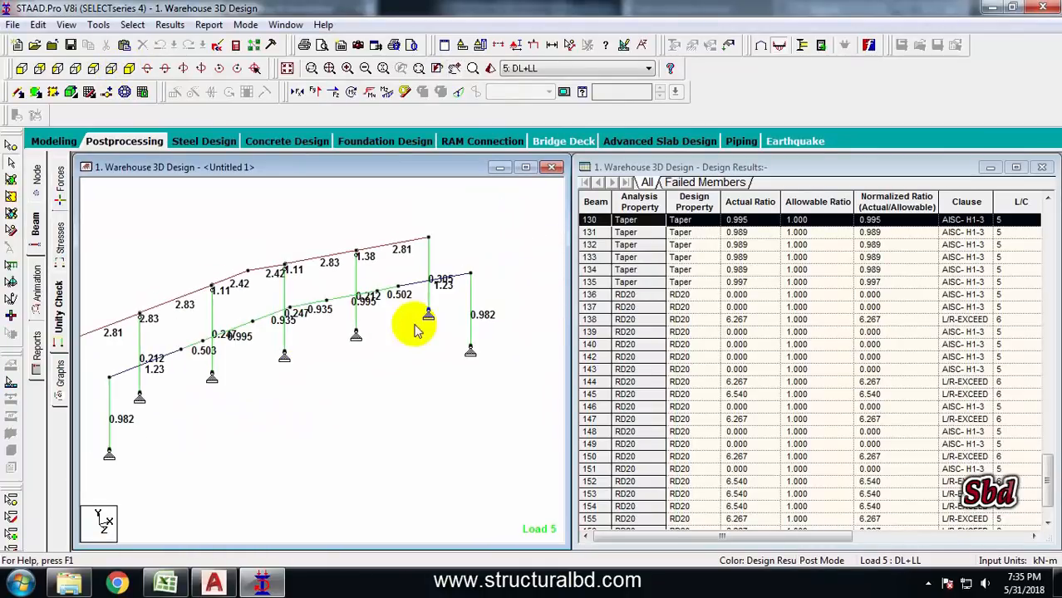
{"action": "middle_click_drag", "start_coordinate": [266, 386], "coordinate": [335, 350]}
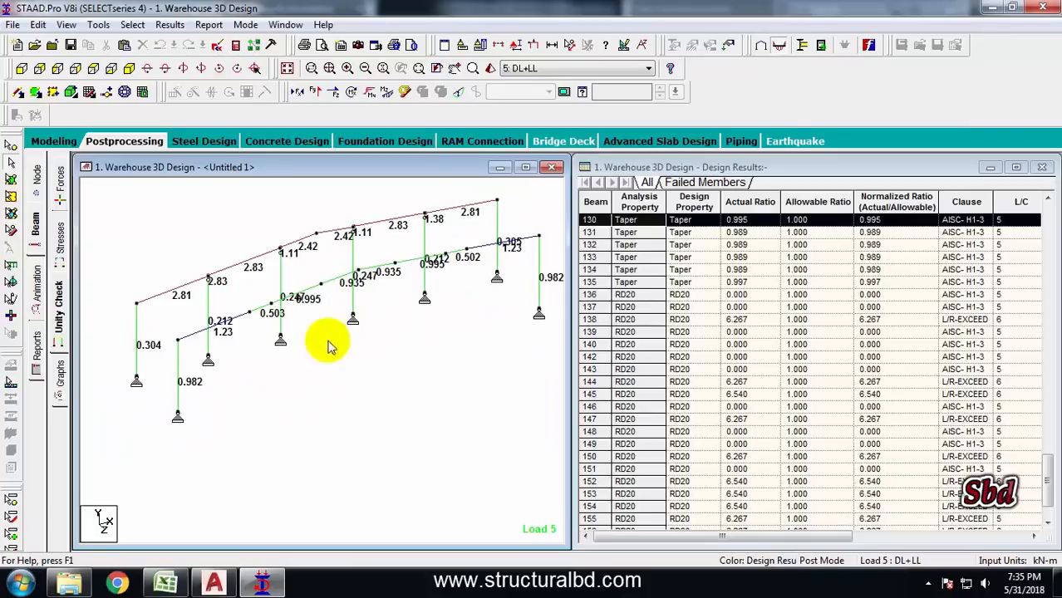
{"action": "mouse_move", "coordinate": [233, 310]}
{"action": "middle_mouse_down"}
{"action": "mouse_move", "coordinate": [297, 309]}
{"action": "mouse_move", "coordinate": [238, 290]}
{"action": "middle_mouse_up"}
Select individual rafters and columns of the isolated frame to examine their design results in the table
{"action": "left_click", "coordinate": [213, 279]}
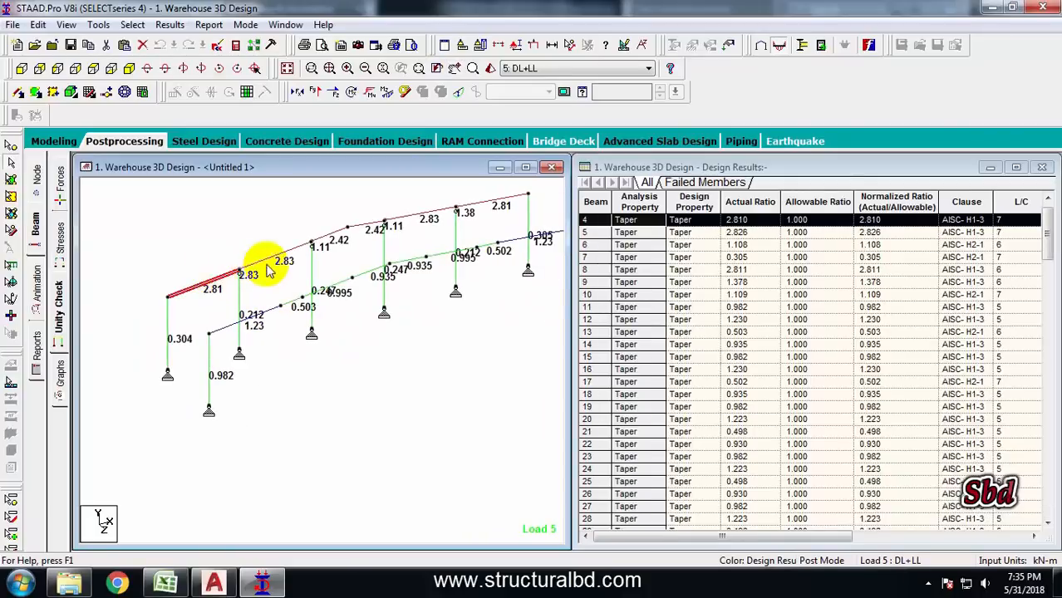
{"action": "left_click", "coordinate": [290, 252]}
{"action": "left_click", "coordinate": [333, 233]}
{"action": "left_click", "coordinate": [358, 250]}
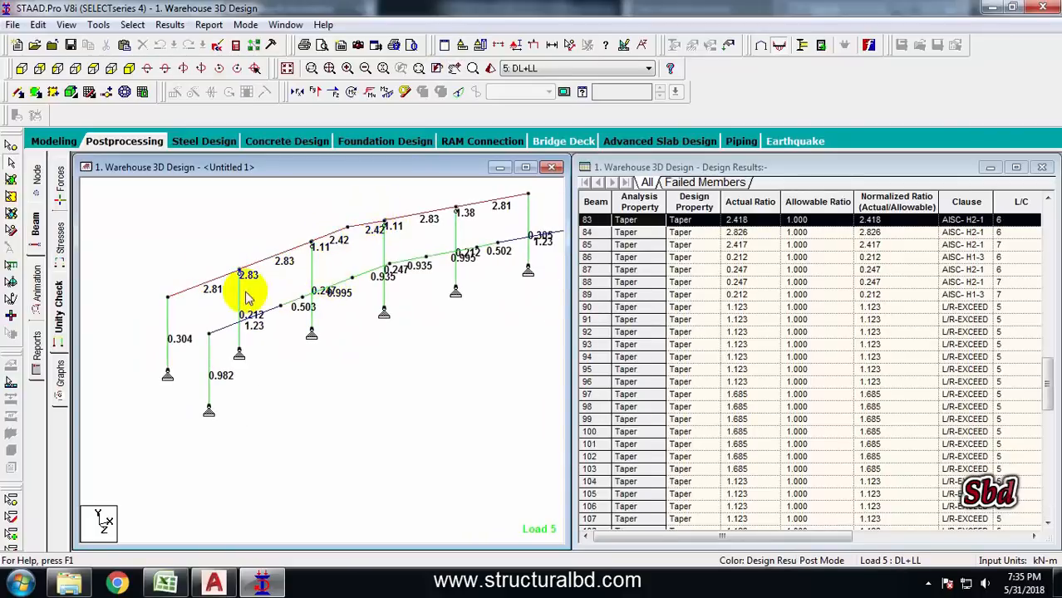
{"action": "scroll", "coordinate": [205, 296], "scroll_direction": "up", "scroll_amount": 3}
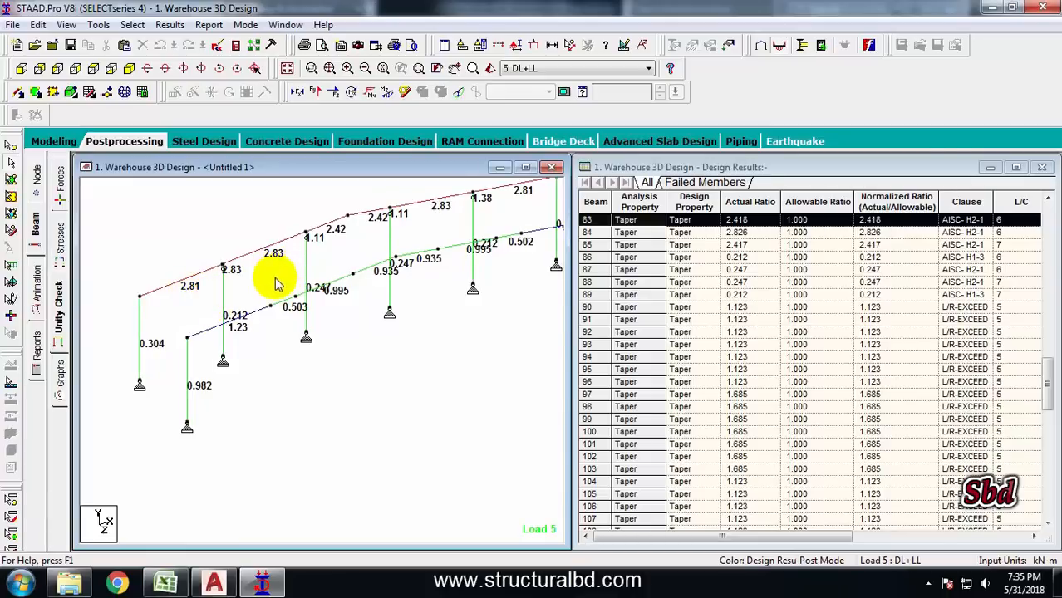
{"action": "scroll", "coordinate": [270, 291], "scroll_direction": "down", "scroll_amount": 2}
{"action": "middle_click_drag", "start_coordinate": [254, 323], "coordinate": [211, 337]}
{"action": "scroll", "coordinate": [211, 333], "scroll_direction": "up", "scroll_amount": 3}
{"action": "left_click", "coordinate": [210, 324]}
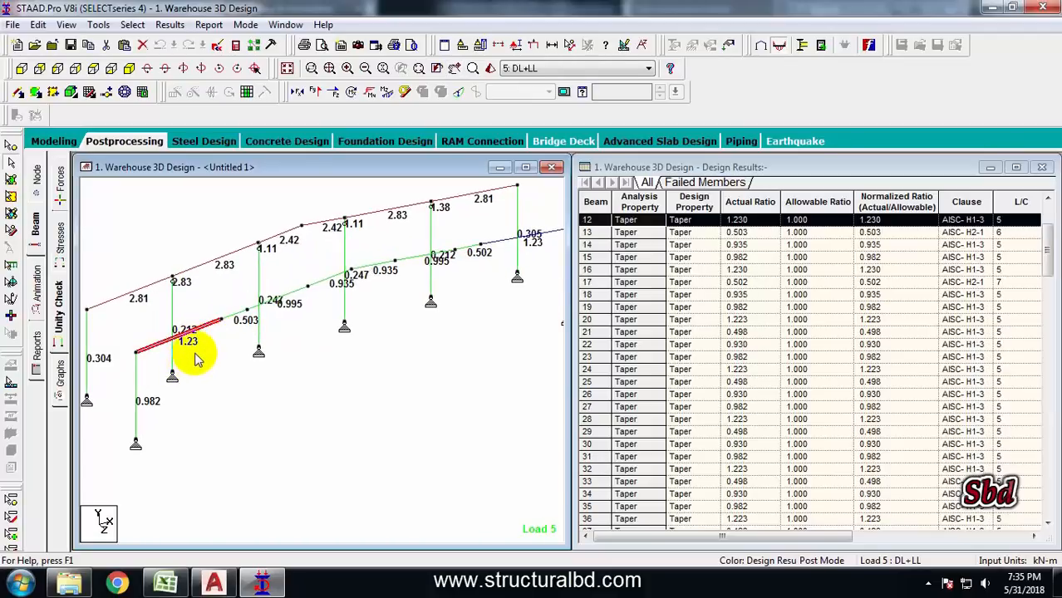
{"action": "scroll", "coordinate": [202, 328], "scroll_direction": "down", "scroll_amount": 1}
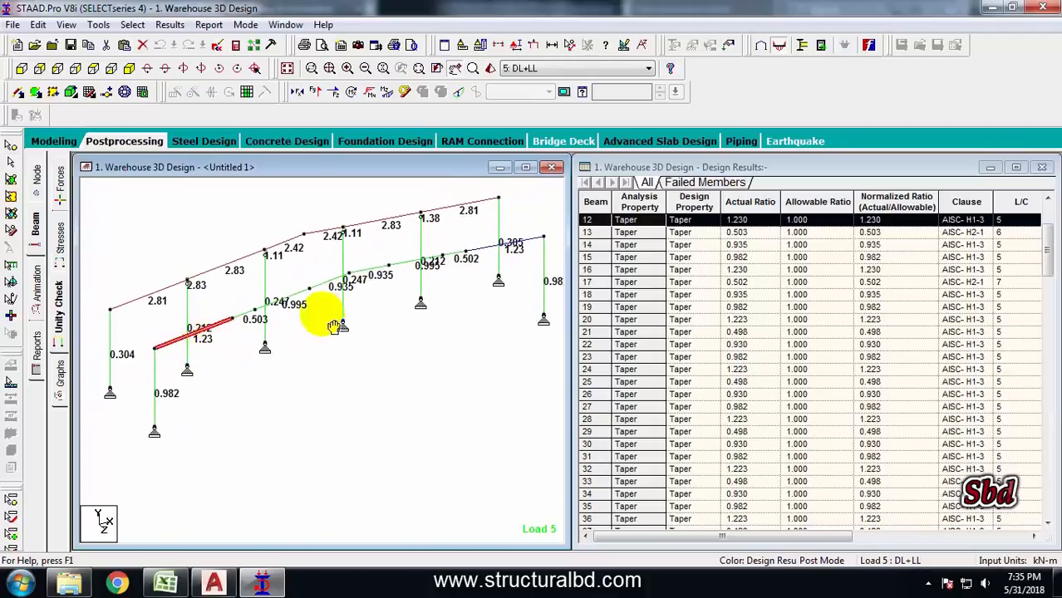
{"action": "middle_click_drag", "start_coordinate": [322, 314], "coordinate": [297, 309]}
{"action": "left_click", "coordinate": [128, 386]}
{"action": "left_click", "coordinate": [521, 285]}
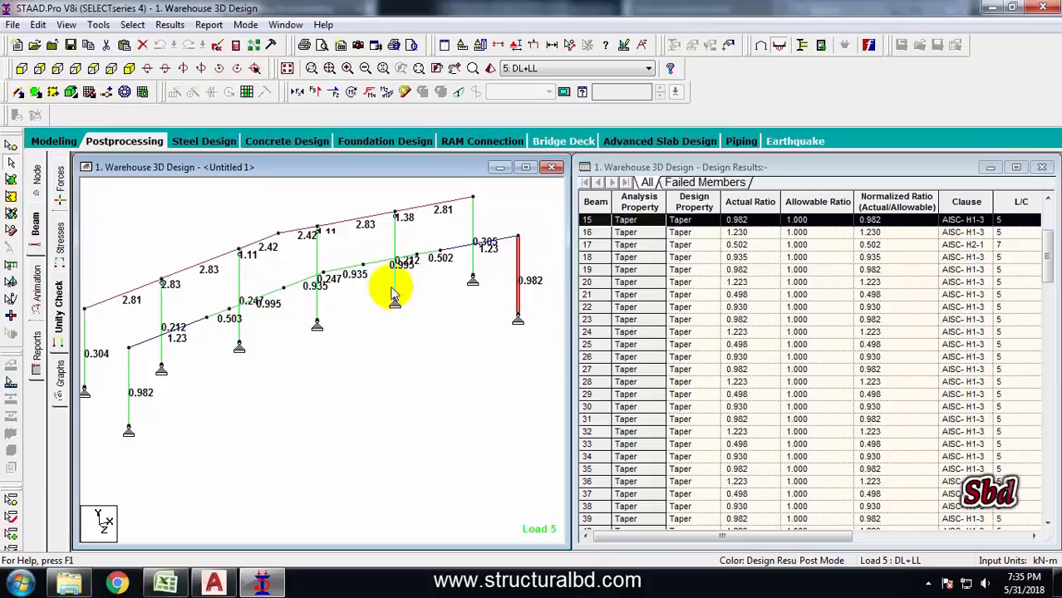
{"action": "scroll", "coordinate": [379, 296], "scroll_direction": "up", "scroll_amount": 3}
{"action": "left_click", "coordinate": [344, 296]}
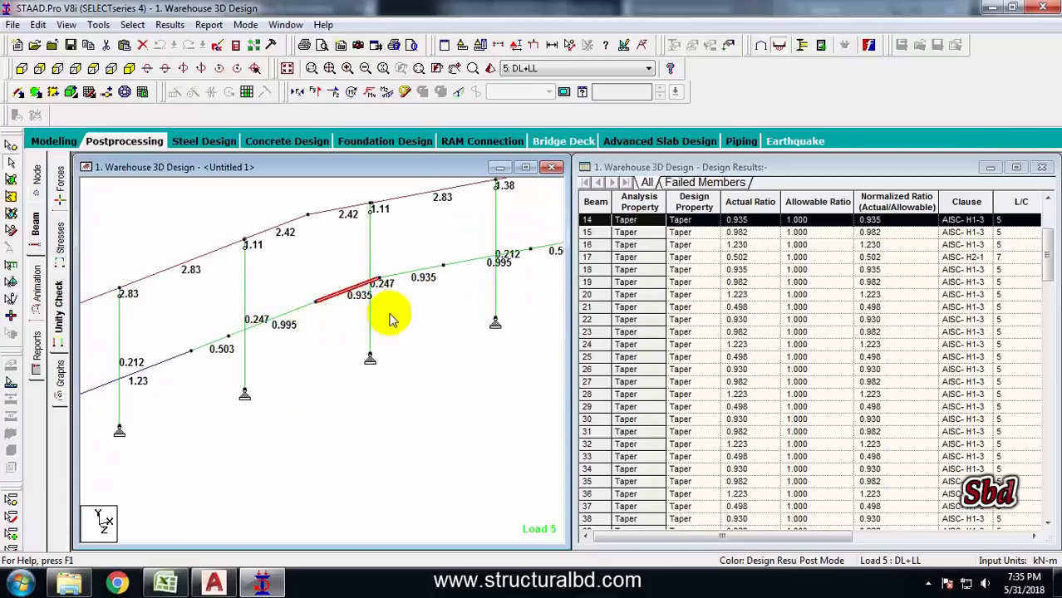
Select further frame members from different angles to review their unity ratios in the results table
{"action": "middle_click_drag", "start_coordinate": [403, 261], "coordinate": [428, 312]}
{"action": "scroll", "coordinate": [329, 267], "scroll_direction": "down", "scroll_amount": 3}
{"action": "left_click_drag", "start_coordinate": [432, 316], "coordinate": [414, 270]}
{"action": "scroll", "coordinate": [345, 314], "scroll_direction": "down", "scroll_amount": 1}
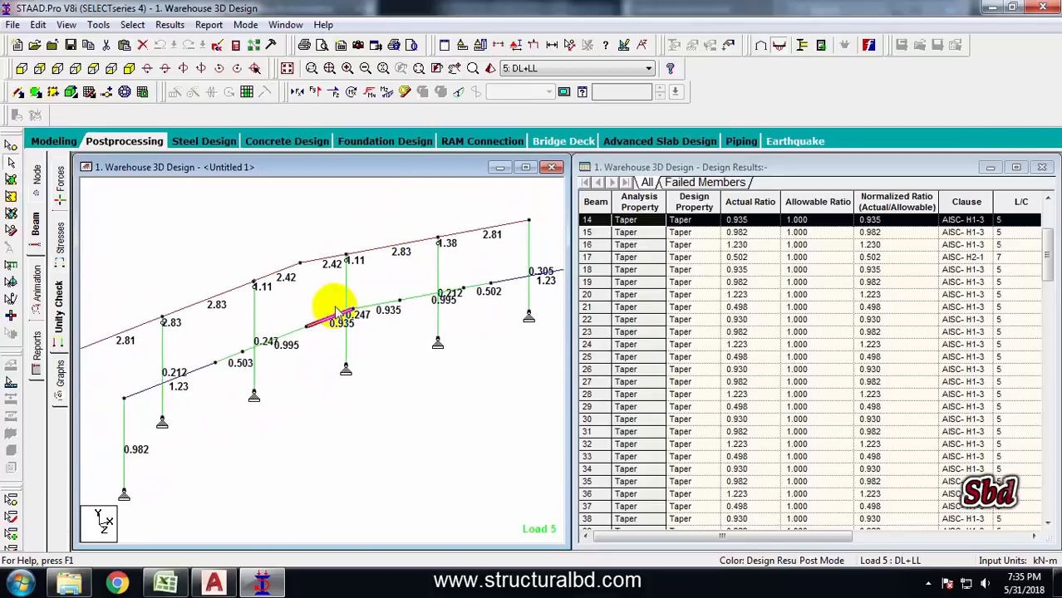
{"action": "middle_click_drag", "start_coordinate": [253, 311], "coordinate": [373, 273]}
{"action": "scroll", "coordinate": [274, 306], "scroll_direction": "down", "scroll_amount": 1}
{"action": "scroll", "coordinate": [320, 289], "scroll_direction": "down", "scroll_amount": 1}
{"action": "middle_click_drag", "start_coordinate": [322, 330], "coordinate": [209, 325]}
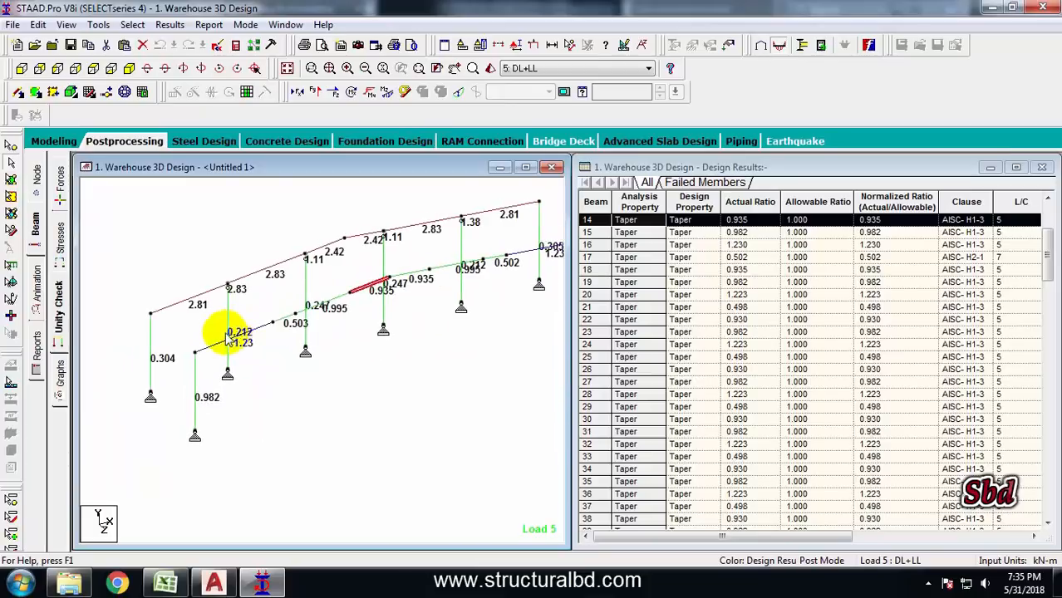
{"action": "scroll", "coordinate": [206, 322], "scroll_direction": "up", "scroll_amount": 2}
{"action": "left_click", "coordinate": [290, 266]}
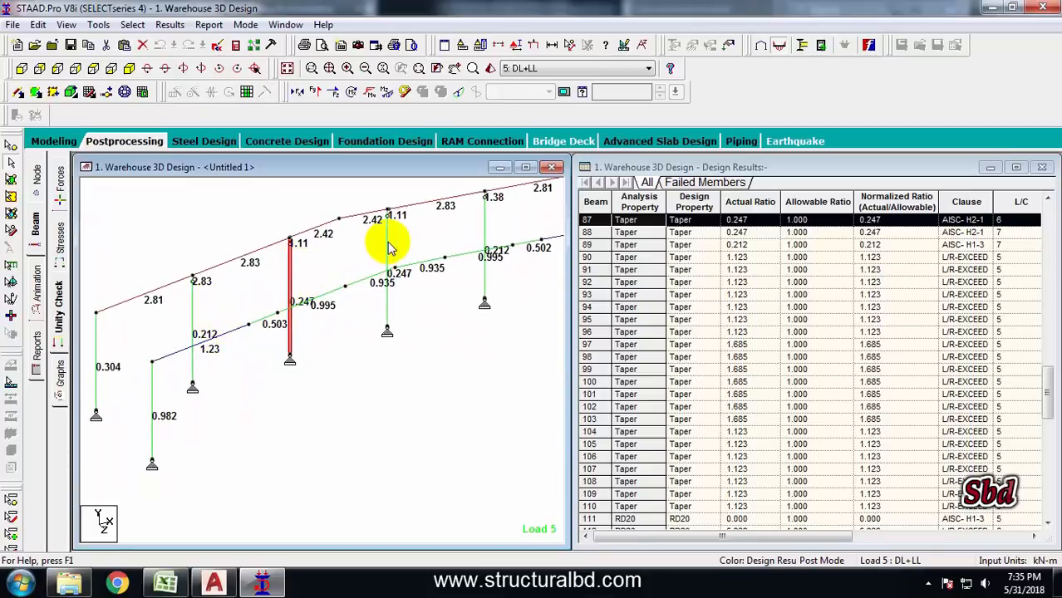
{"action": "left_click", "coordinate": [386, 240]}
{"action": "left_click", "coordinate": [485, 231]}
{"action": "key", "text": "Up"}
{"action": "key", "text": "Up"}
{"action": "key", "text": "Up"}
{"action": "key", "text": "Up"}
{"action": "middle_click_drag", "start_coordinate": [515, 316], "coordinate": [428, 336]}
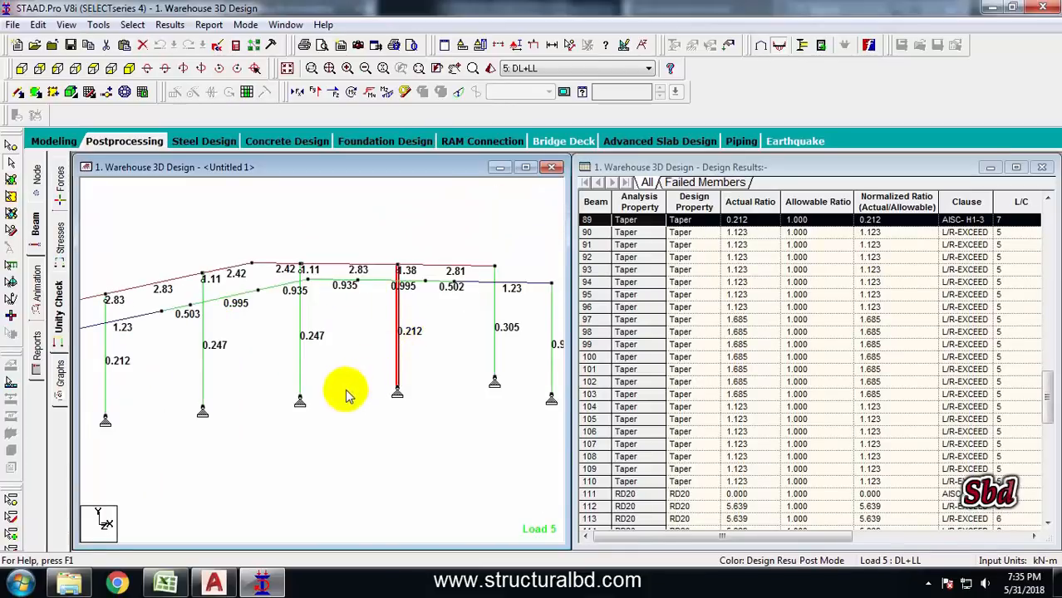
Review the frame in elevation, selecting columns and rafters to check their design results
{"action": "key", "text": "Up"}
{"action": "middle_click_drag", "start_coordinate": [420, 388], "coordinate": [443, 296]}
{"action": "left_click", "coordinate": [414, 367]}
{"action": "scroll", "coordinate": [420, 330], "scroll_direction": "down", "scroll_amount": 1}
{"action": "middle_click_drag", "start_coordinate": [415, 334], "coordinate": [480, 329]}
{"action": "scroll", "coordinate": [462, 330], "scroll_direction": "down", "scroll_amount": 1}
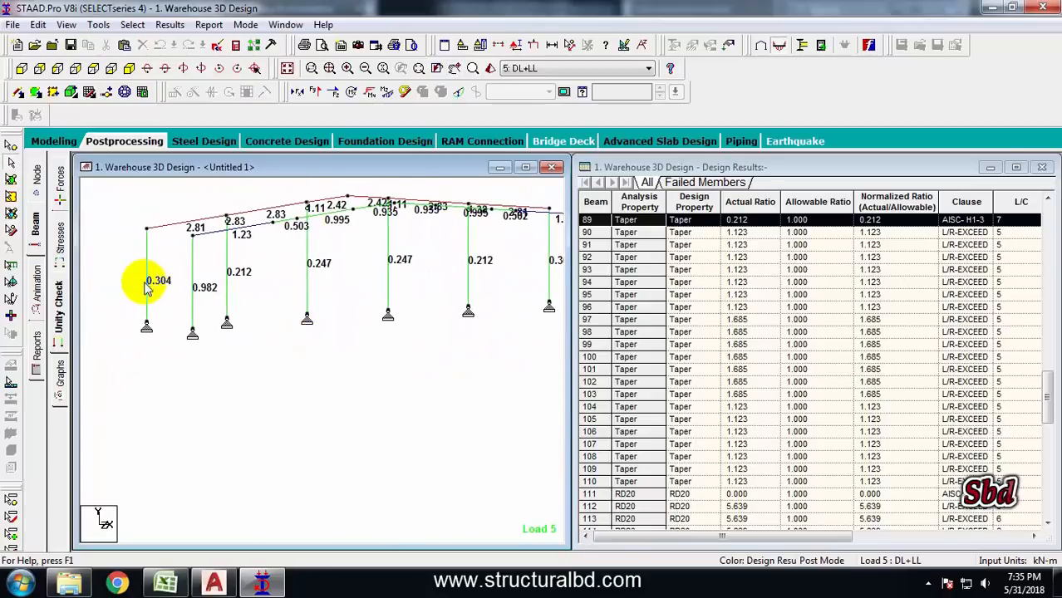
{"action": "middle_click_drag", "start_coordinate": [291, 264], "coordinate": [280, 280]}
{"action": "left_click", "coordinate": [296, 275]}
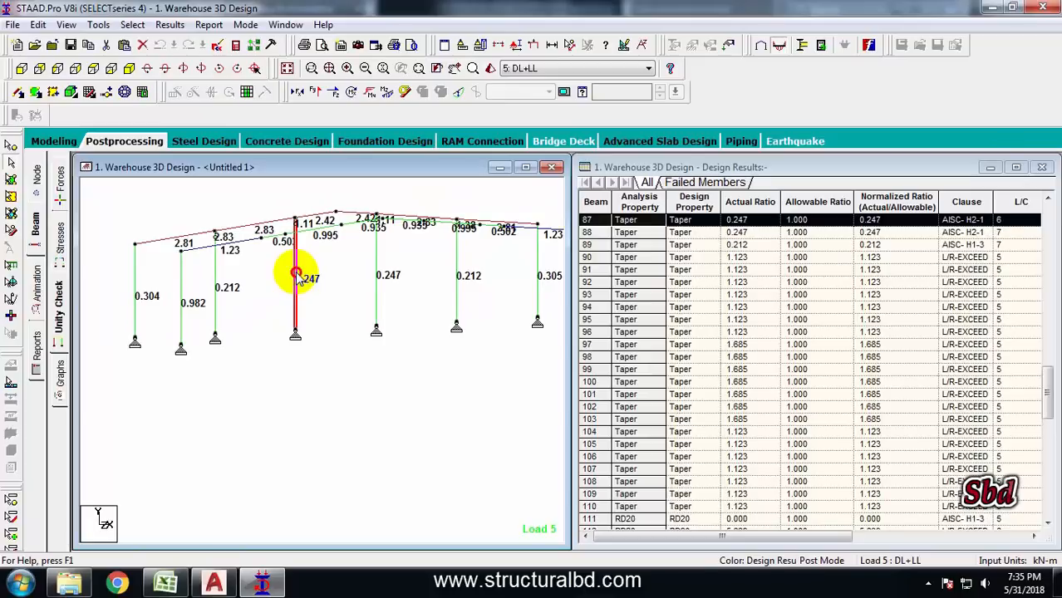
{"action": "left_click", "coordinate": [199, 252]}
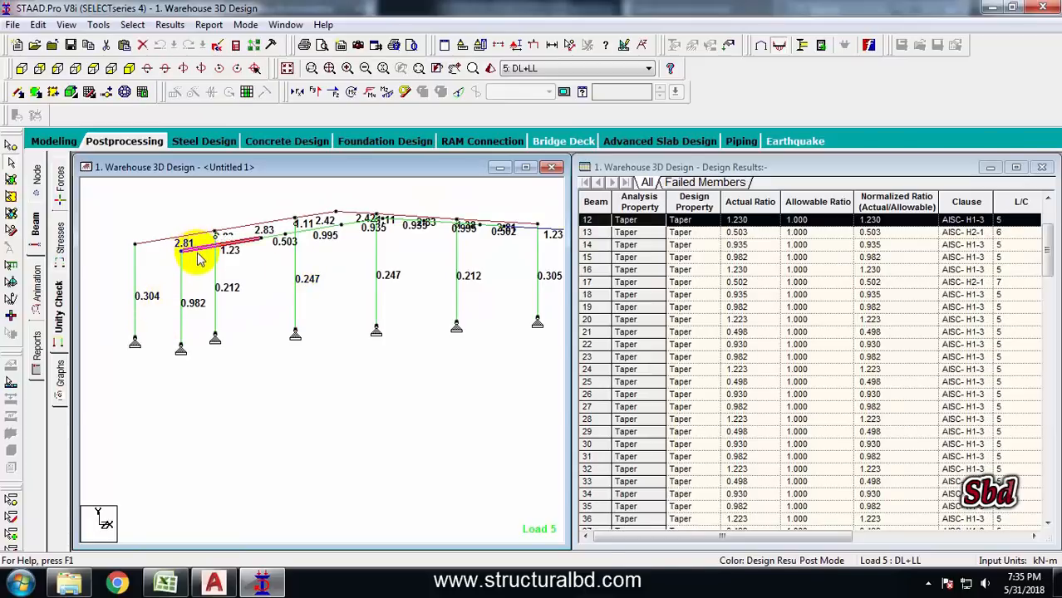
Edit tapered section 2, setting the web thickness to 0.008 m and the top flange thickness to 0.010 m
{"action": "left_click", "coordinate": [168, 245]}
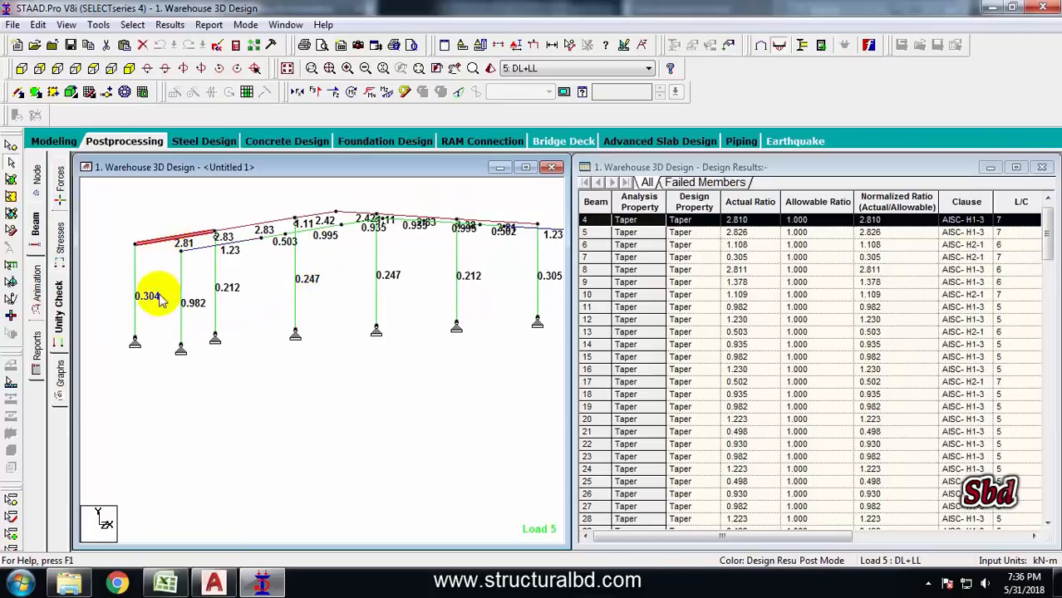
{"action": "left_click", "coordinate": [50, 141]}
{"action": "left_click", "coordinate": [37, 295]}
{"action": "left_click", "coordinate": [840, 278]}
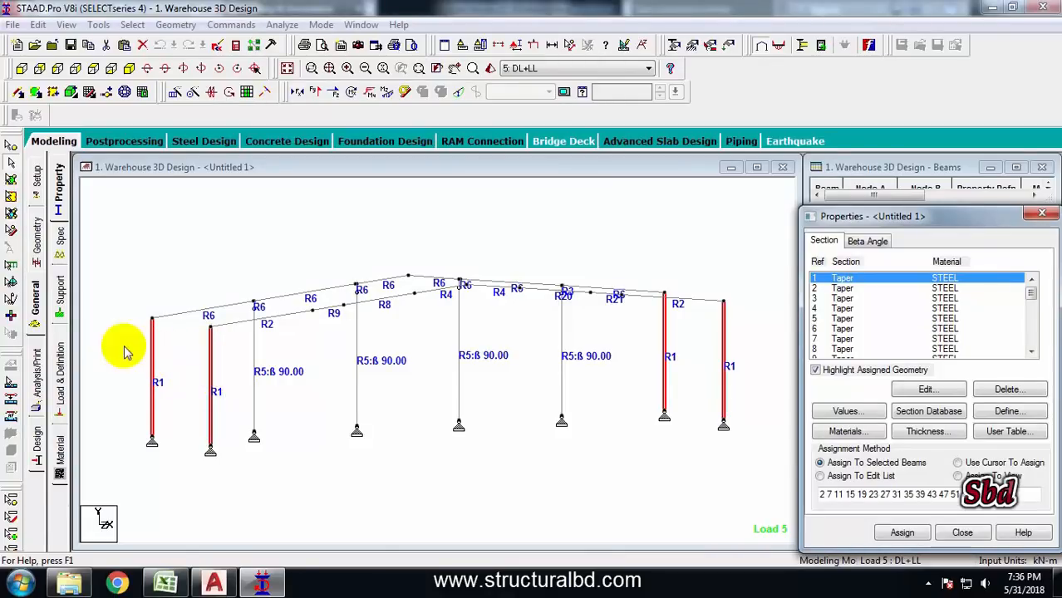
{"action": "left_click", "coordinate": [841, 289]}
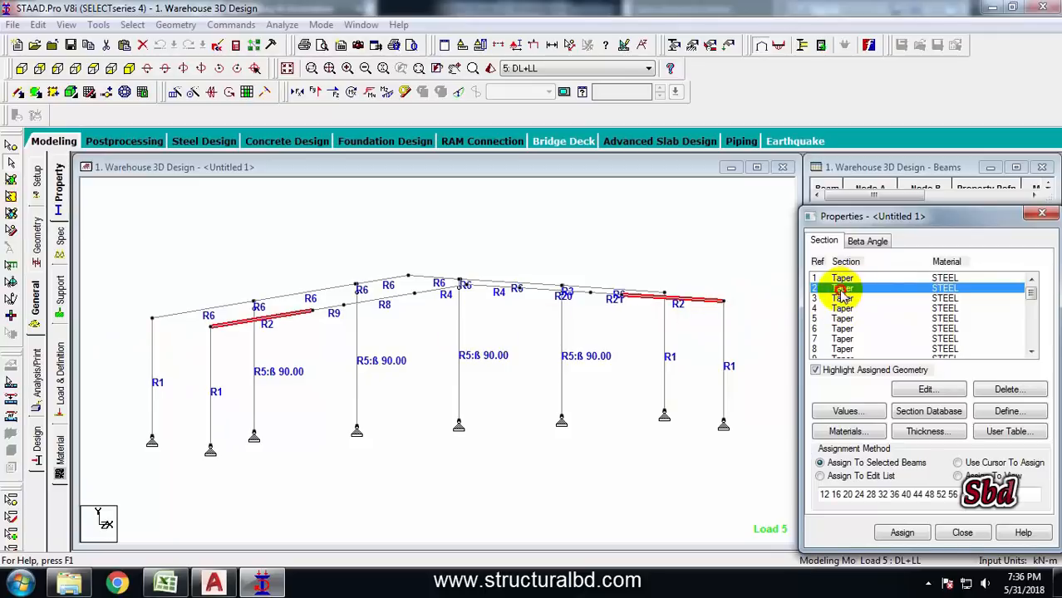
{"action": "double_click", "coordinate": [841, 288]}
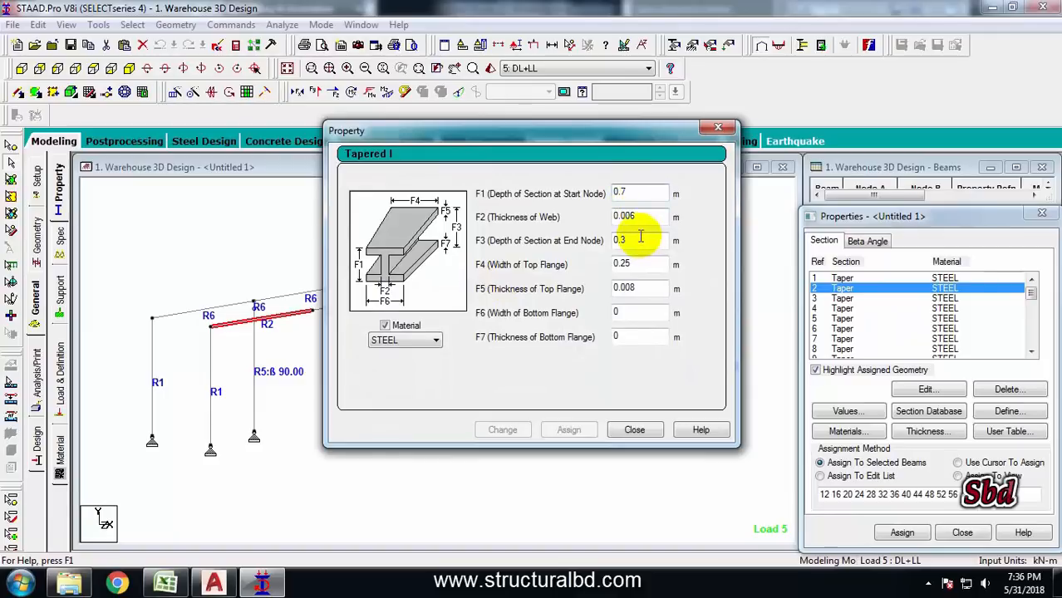
{"action": "left_click", "coordinate": [627, 216]}
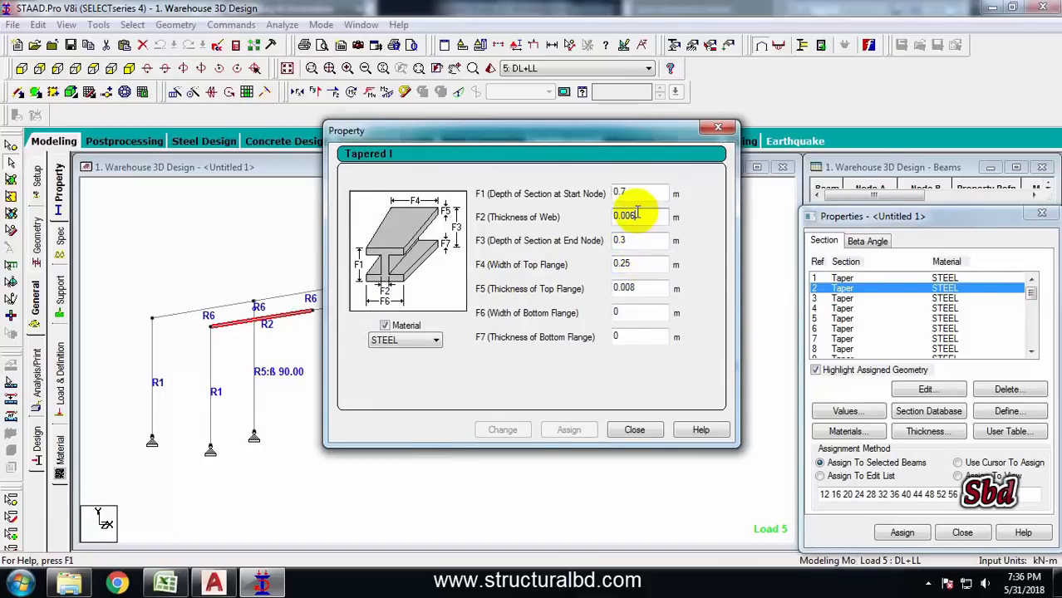
{"action": "key", "text": "BackSpace"}
{"action": "type", "text": "8"}
{"action": "left_click", "coordinate": [636, 287]}
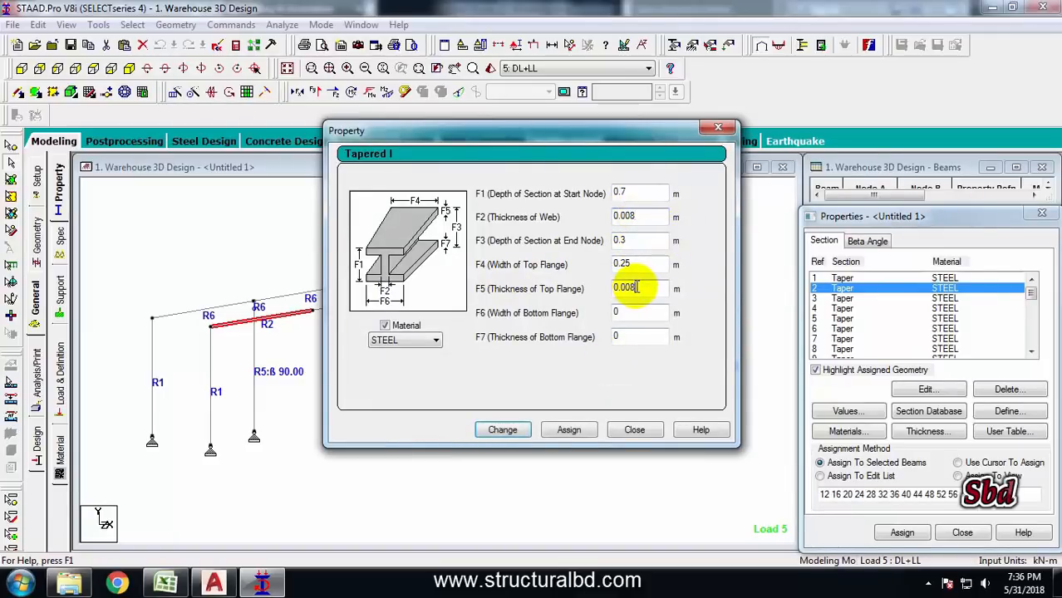
{"action": "type", "text": "0"}
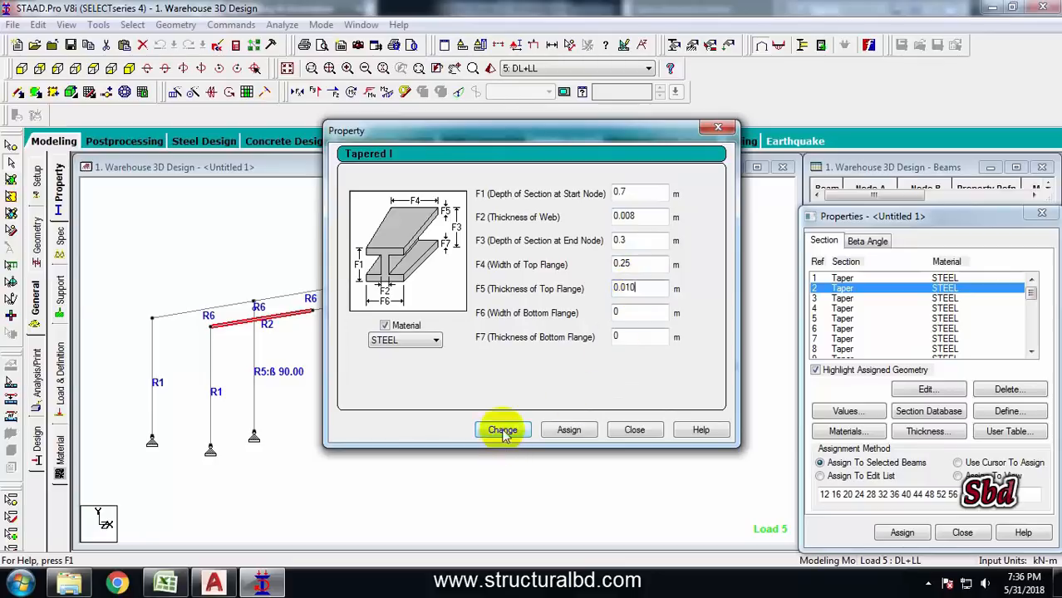
{"action": "left_click", "coordinate": [502, 430]}
{"action": "left_click", "coordinate": [605, 332]}
{"action": "left_click", "coordinate": [633, 430]}
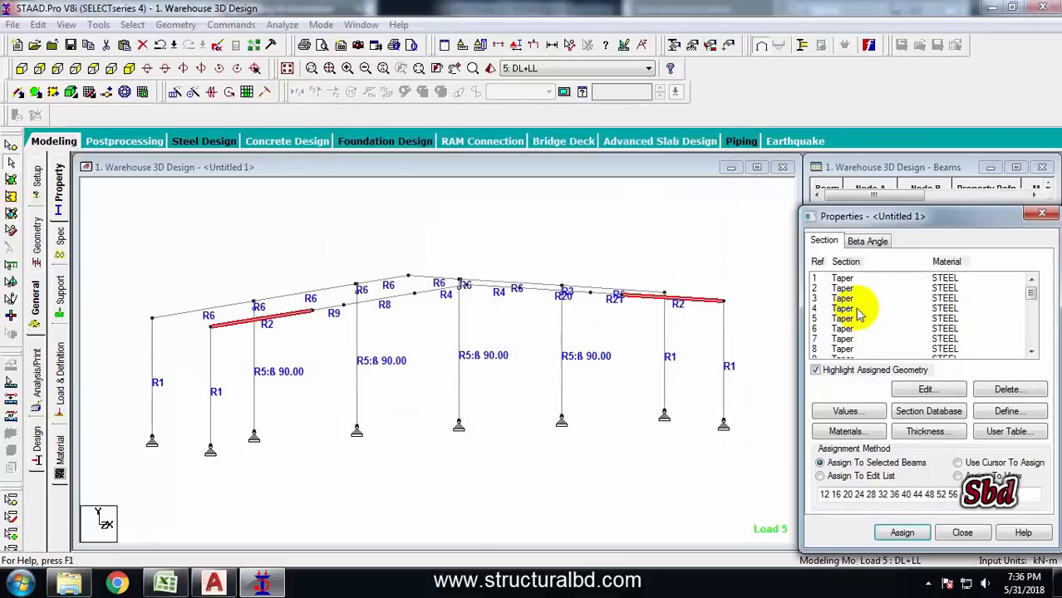
Edit tapered section 5, setting the top flange width to 0.15 m
{"action": "left_click", "coordinate": [842, 308]}
{"action": "left_click", "coordinate": [843, 318]}
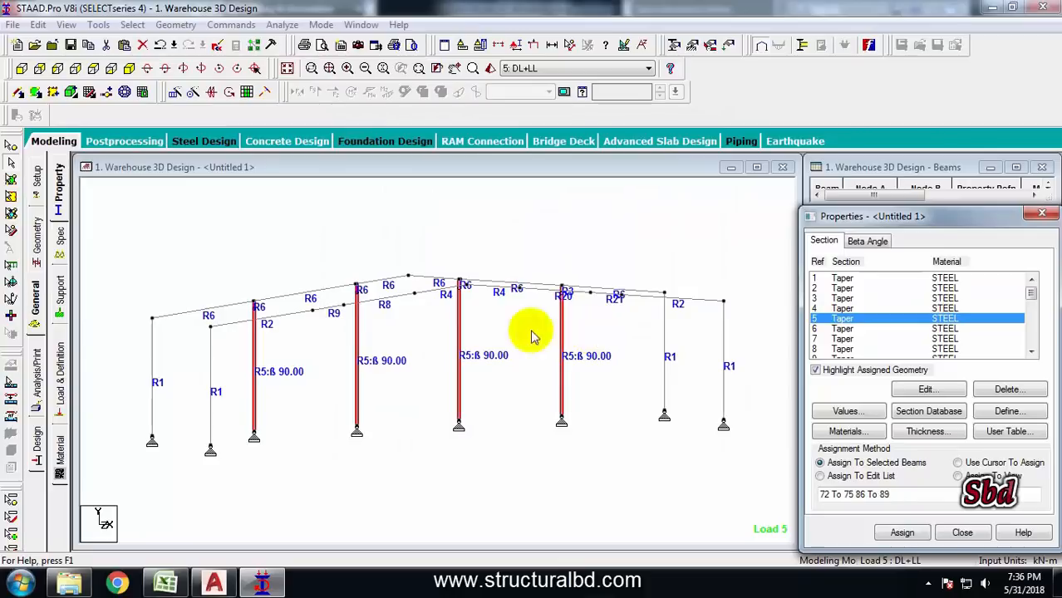
{"action": "double_click", "coordinate": [842, 320]}
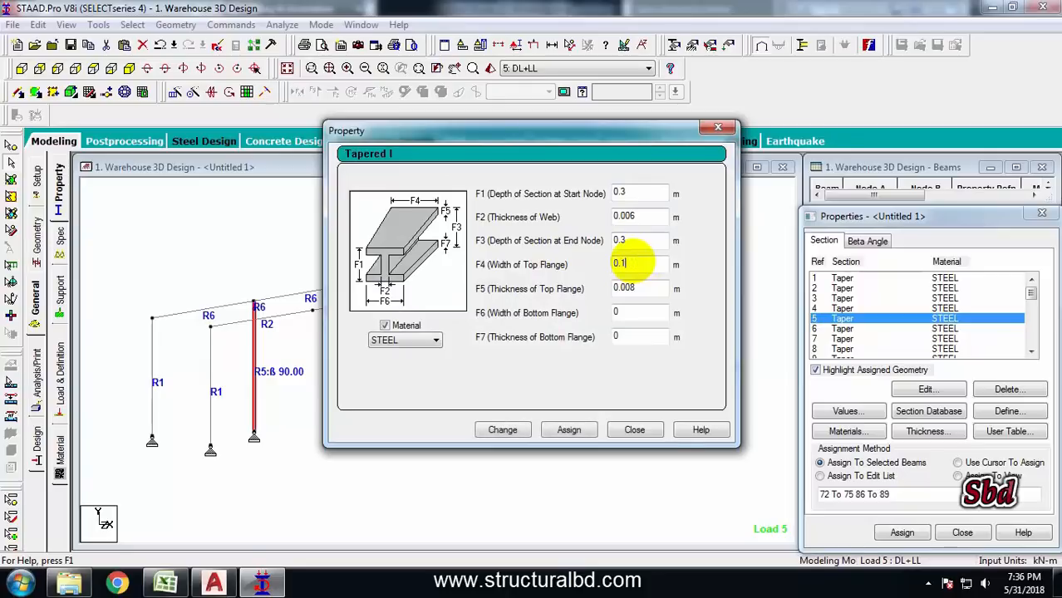
{"action": "type", "text": "5"}
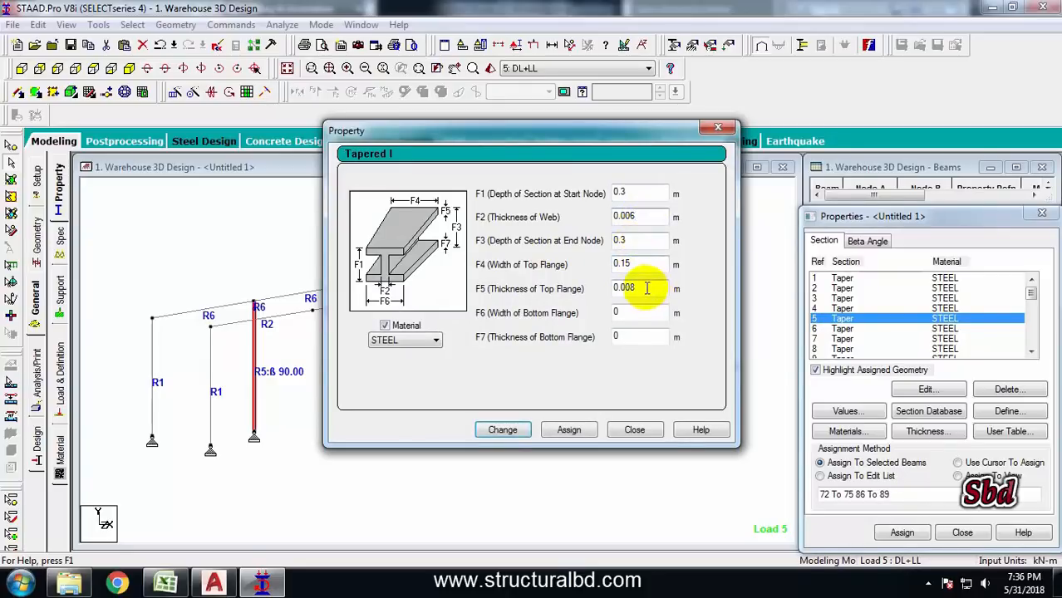
{"action": "left_click", "coordinate": [501, 430]}
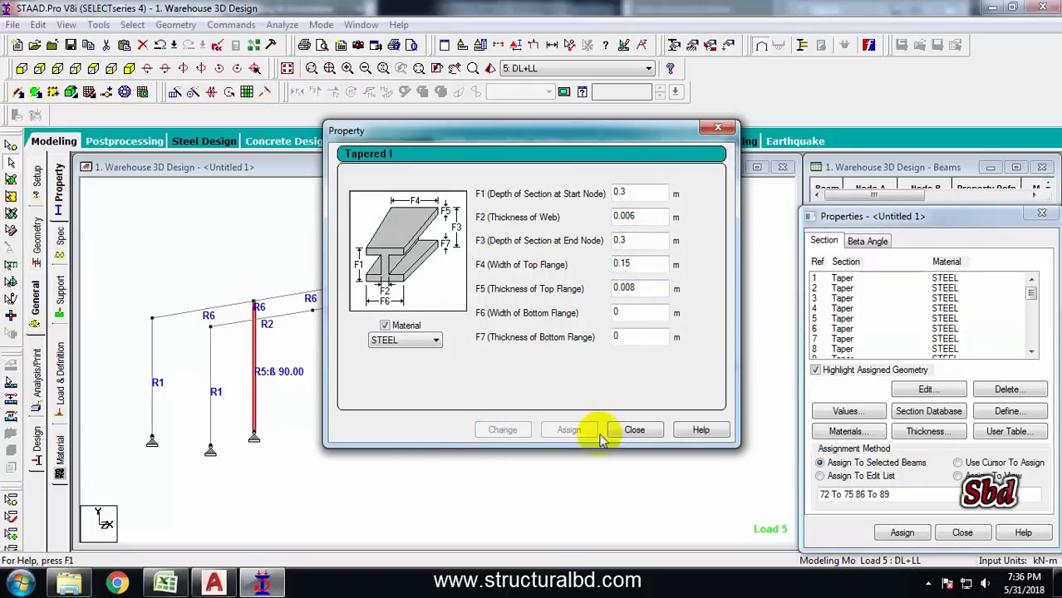
{"action": "left_click", "coordinate": [635, 430]}
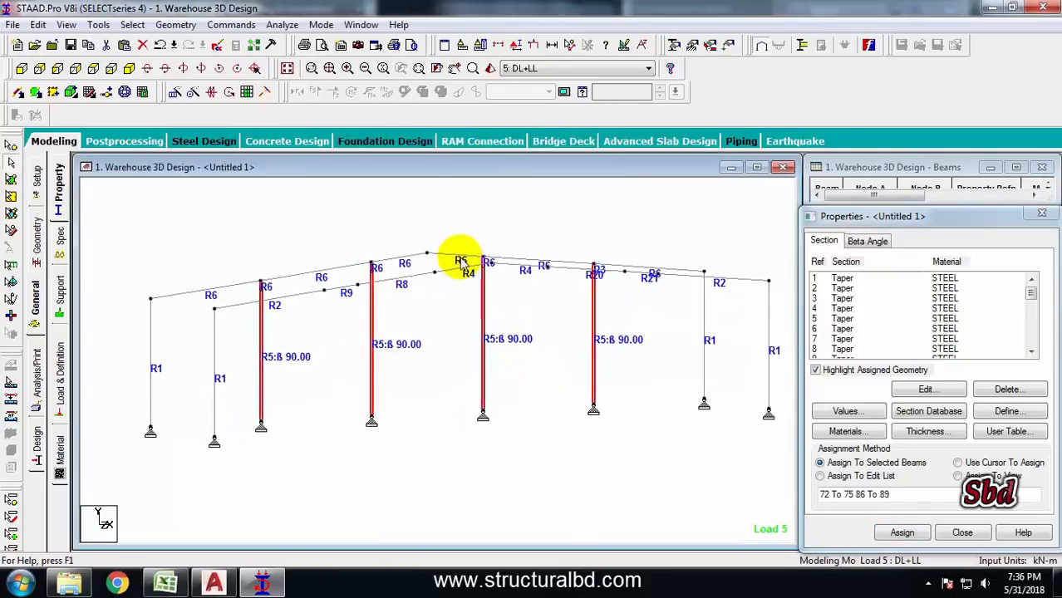
Edit tapered section 6, setting the web thickness to 0.008 m and the top flange thickness to 0.010 m
{"action": "left_click", "coordinate": [841, 328]}
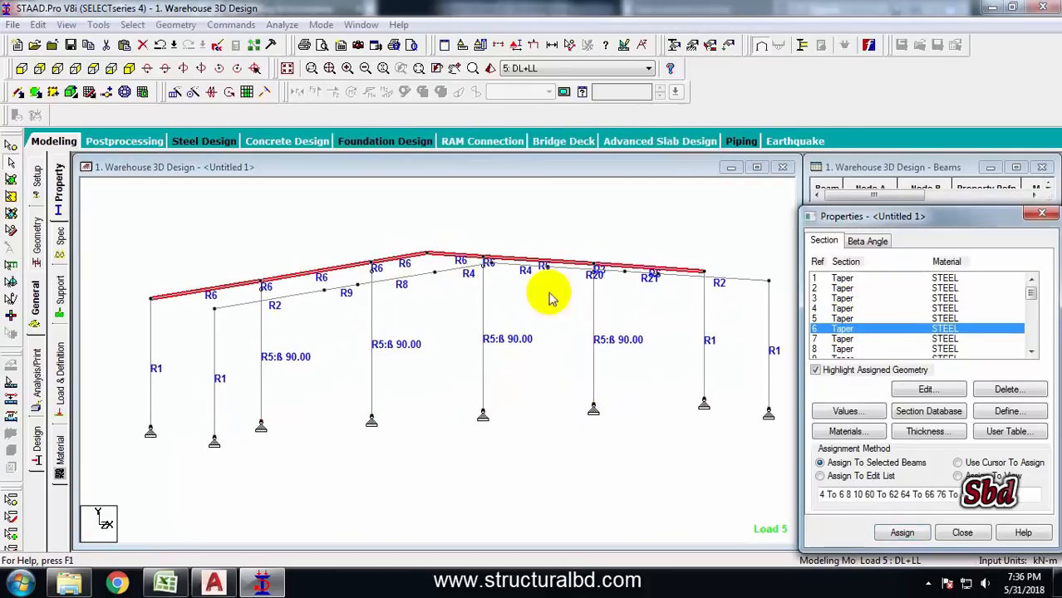
{"action": "double_click", "coordinate": [844, 332]}
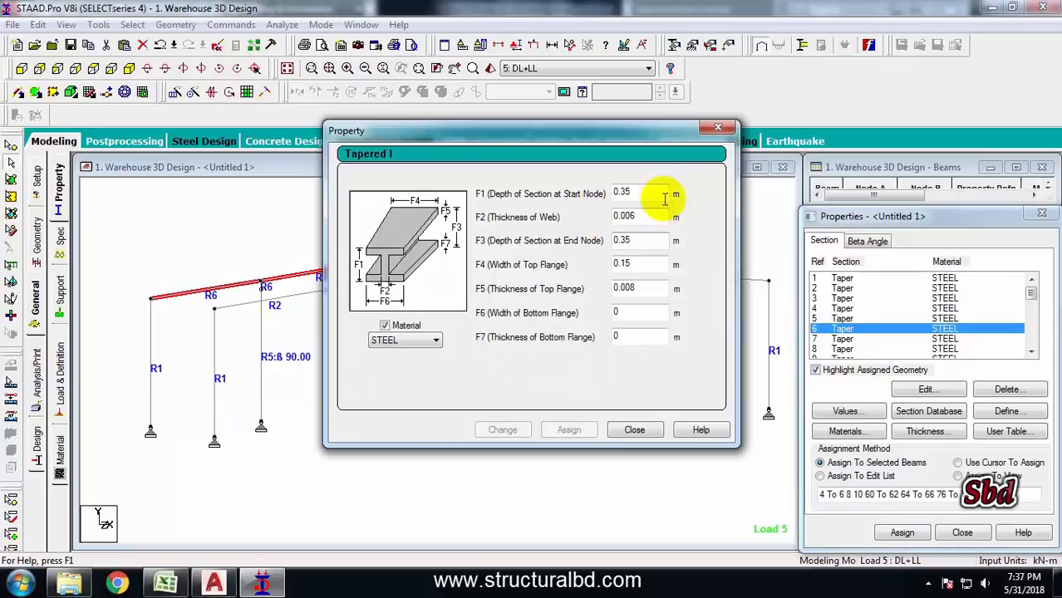
{"action": "left_click", "coordinate": [647, 191]}
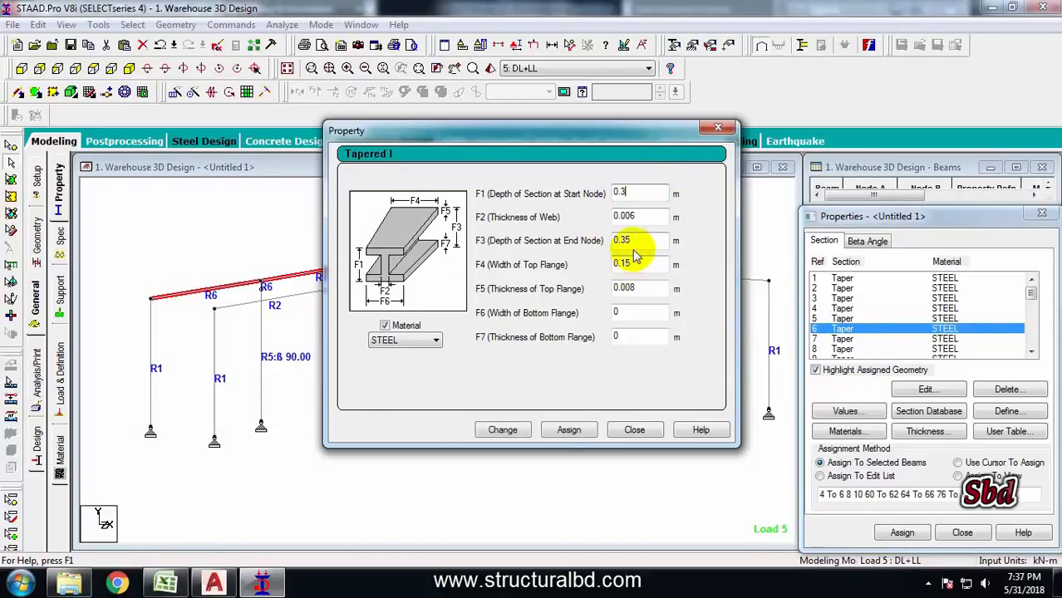
{"action": "key", "text": "BackSpace"}
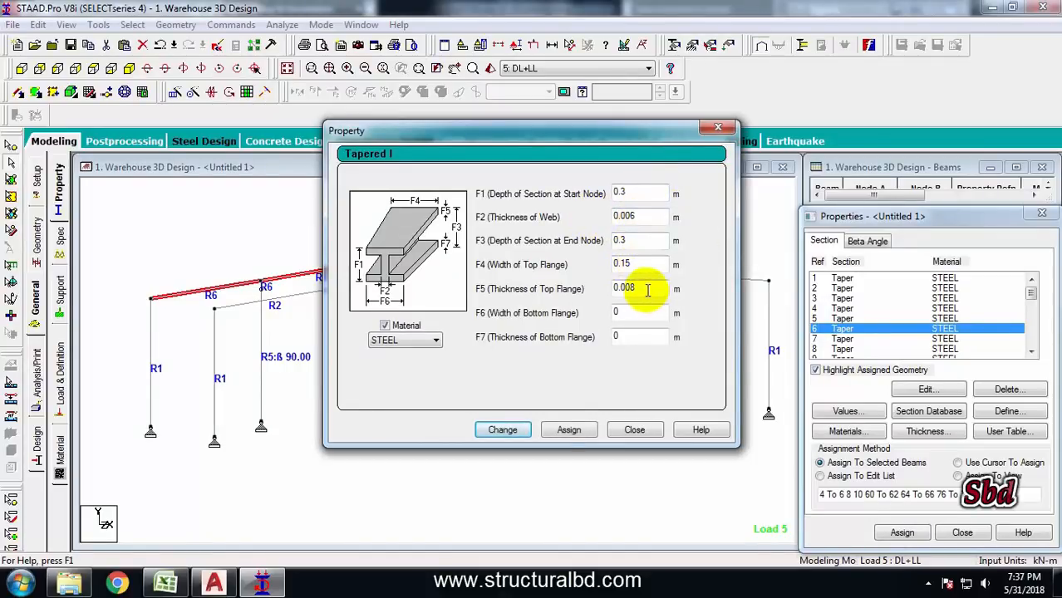
{"action": "left_click", "coordinate": [635, 216]}
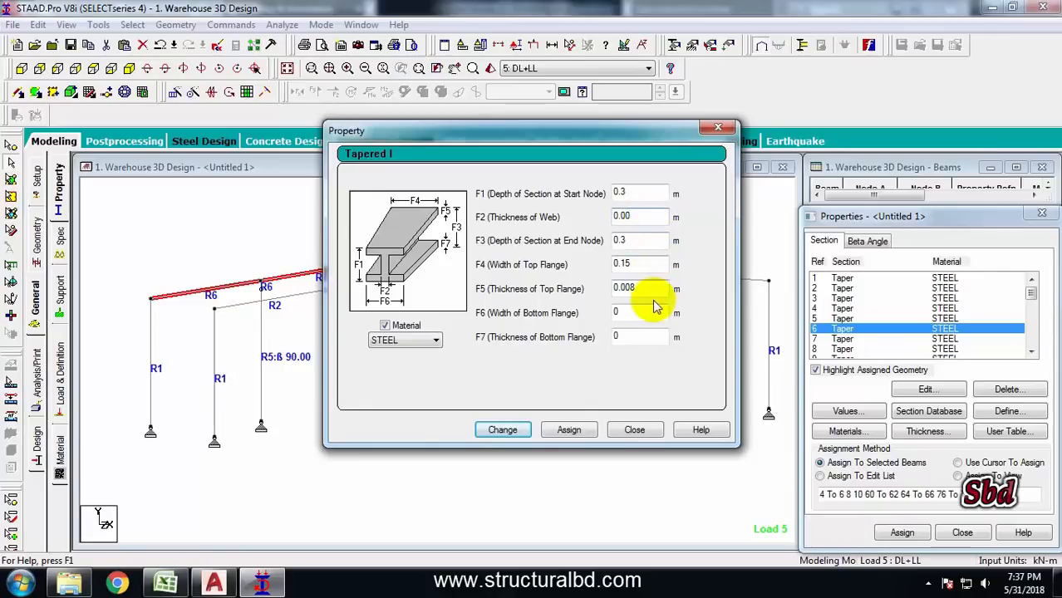
{"action": "type", "text": "6"}
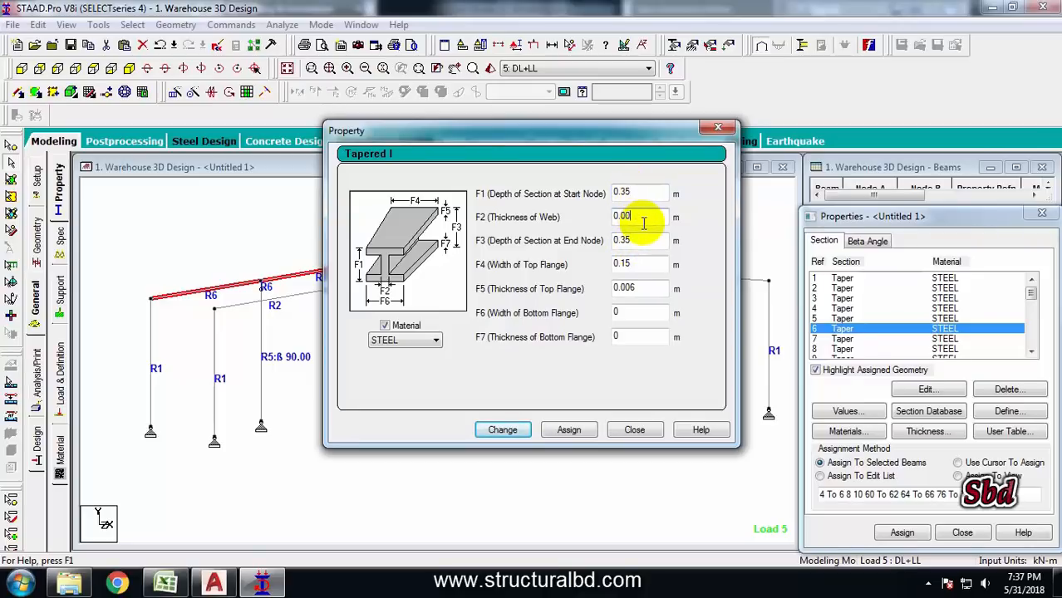
{"action": "type", "text": "8 "}
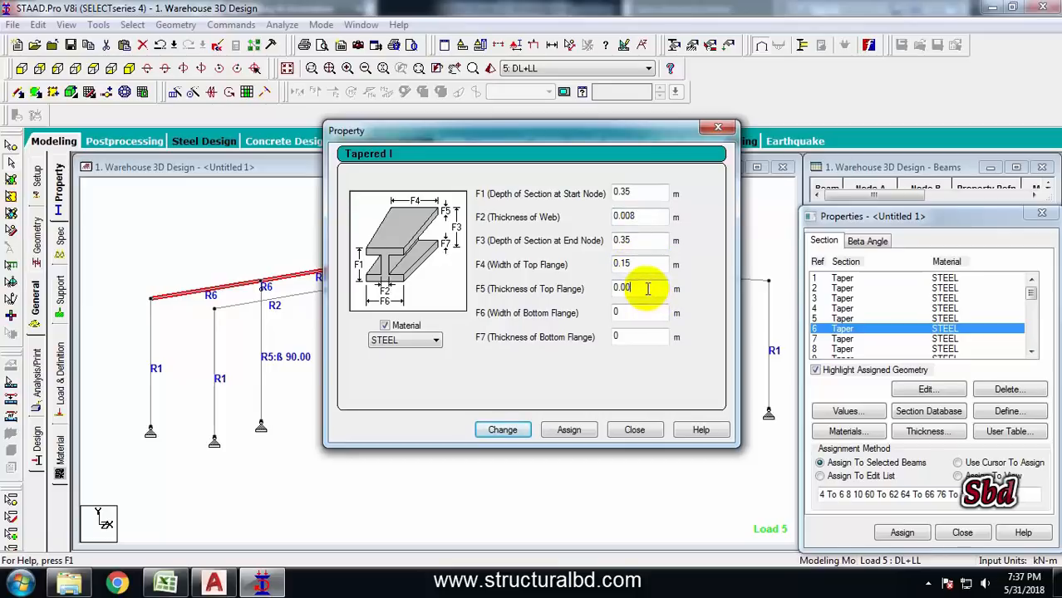
{"action": "type", "text": "10"}
{"action": "left_click", "coordinate": [502, 430]}
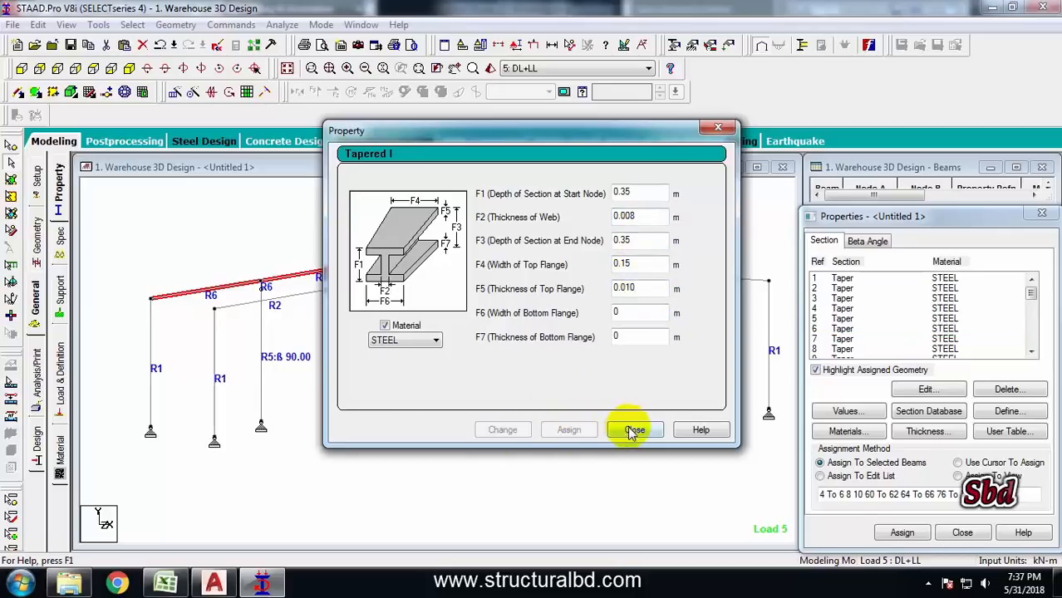
{"action": "left_click", "coordinate": [635, 429]}
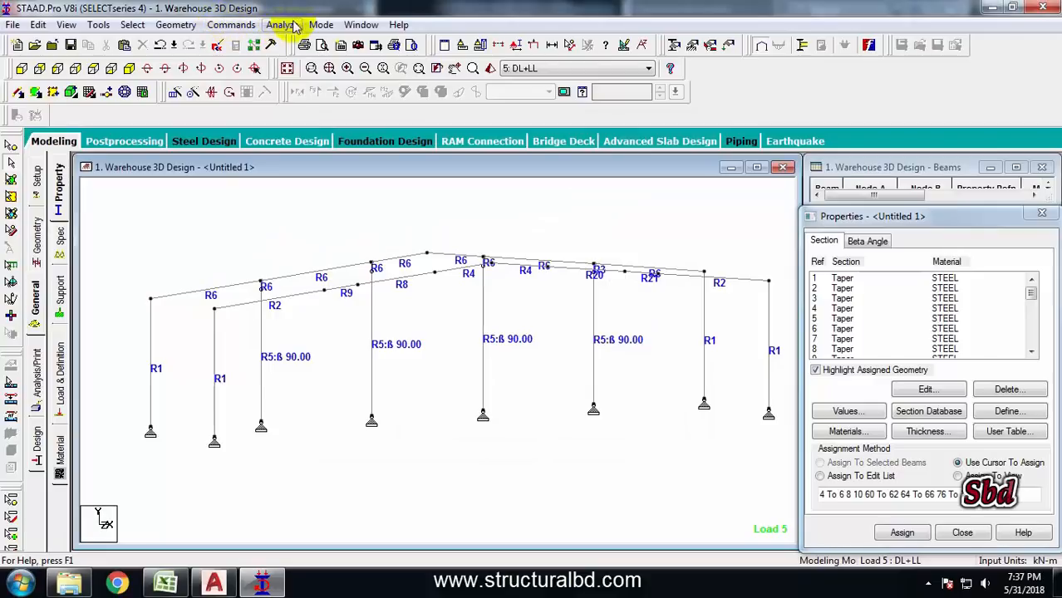
Save the model, run the analysis and design, and go to post-processing with all load cases selected
{"action": "left_click", "coordinate": [309, 41]}
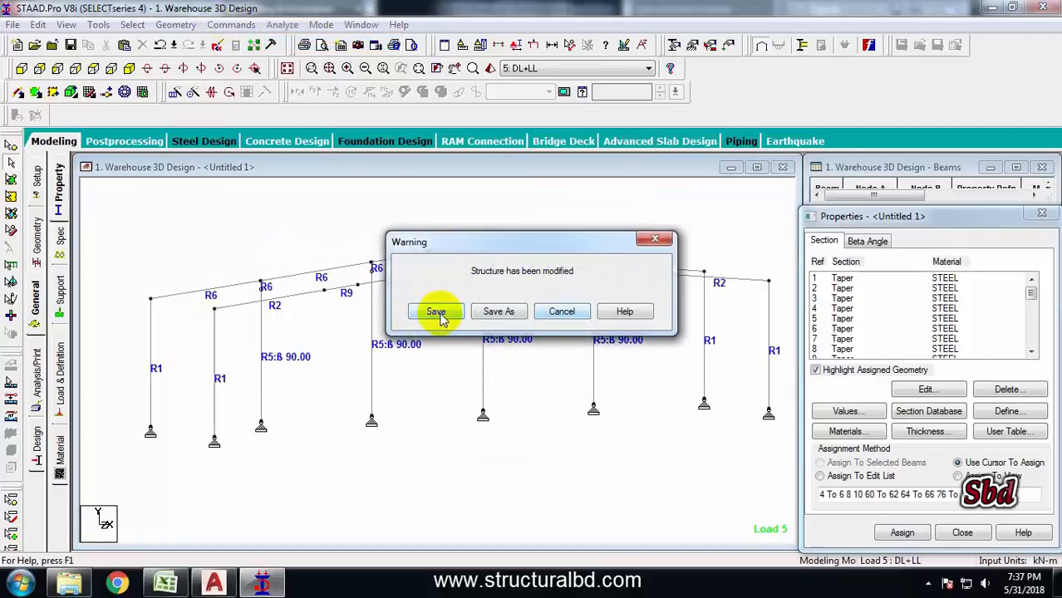
{"action": "left_click", "coordinate": [436, 311]}
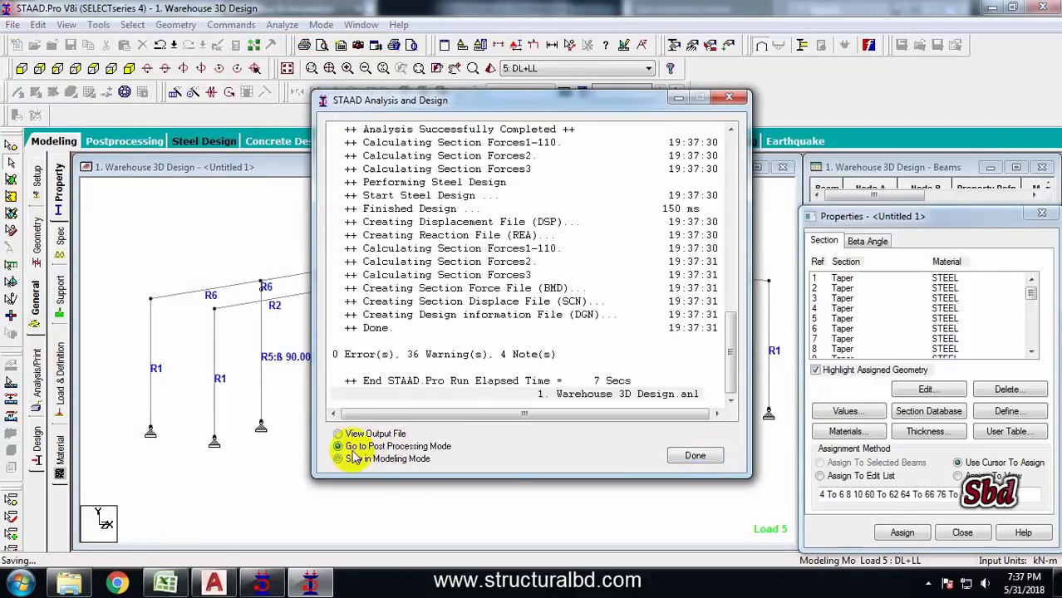
{"action": "left_click", "coordinate": [692, 457]}
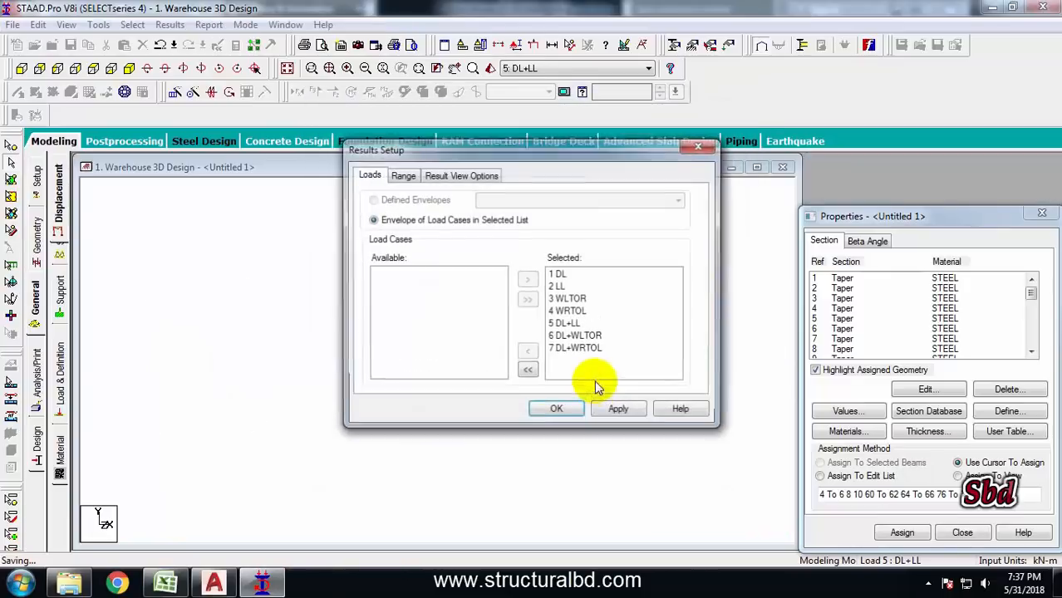
{"action": "left_click", "coordinate": [558, 407]}
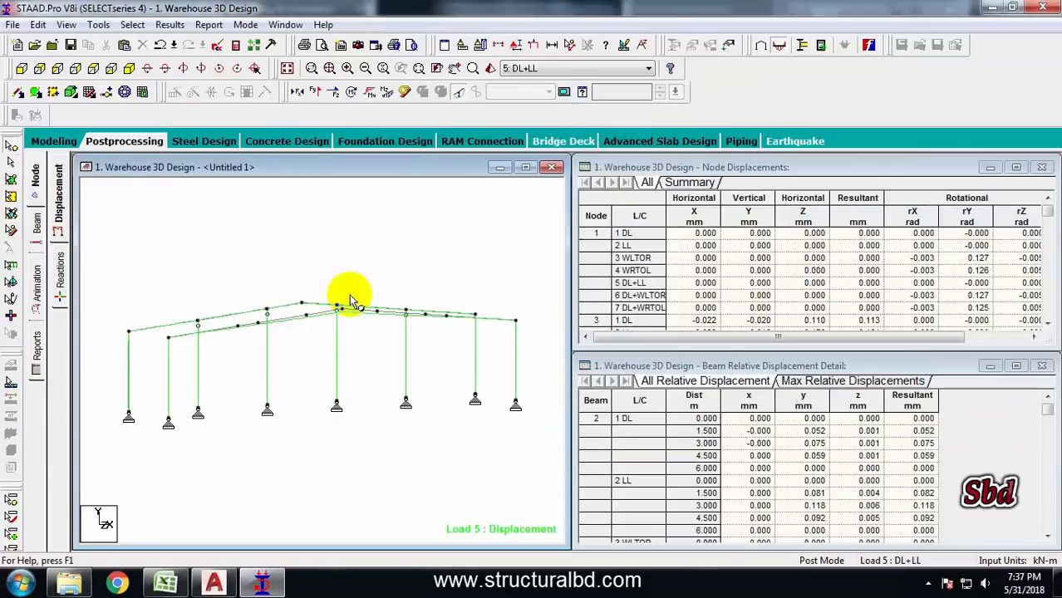
Review the beam unity check ratios of the isolated frame, selecting rafters and columns to inspect their design results
{"action": "left_click", "coordinate": [35, 221]}
{"action": "left_click", "coordinate": [60, 300]}
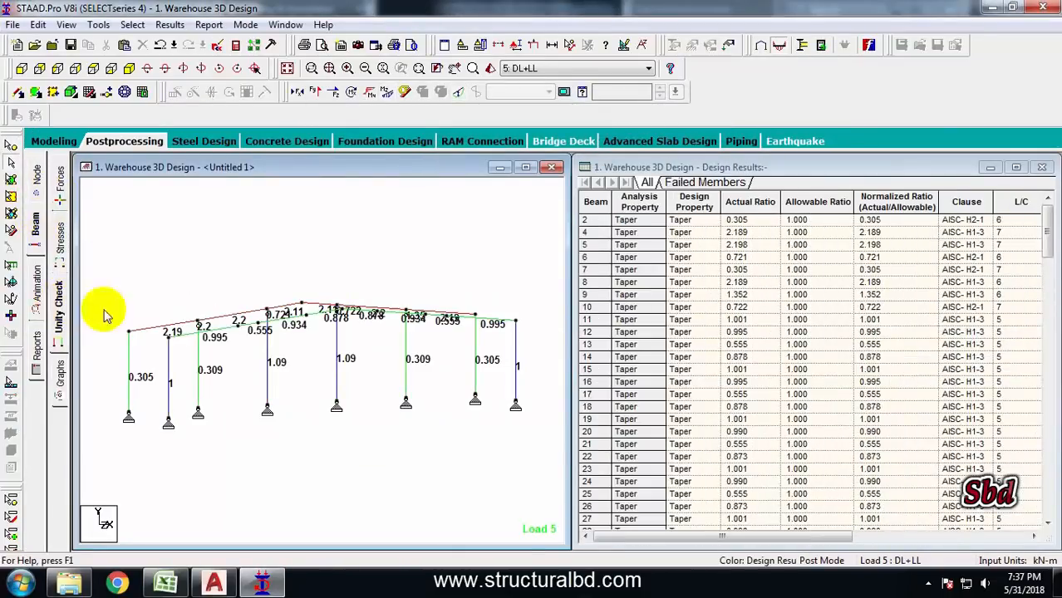
{"action": "left_click", "coordinate": [279, 347]}
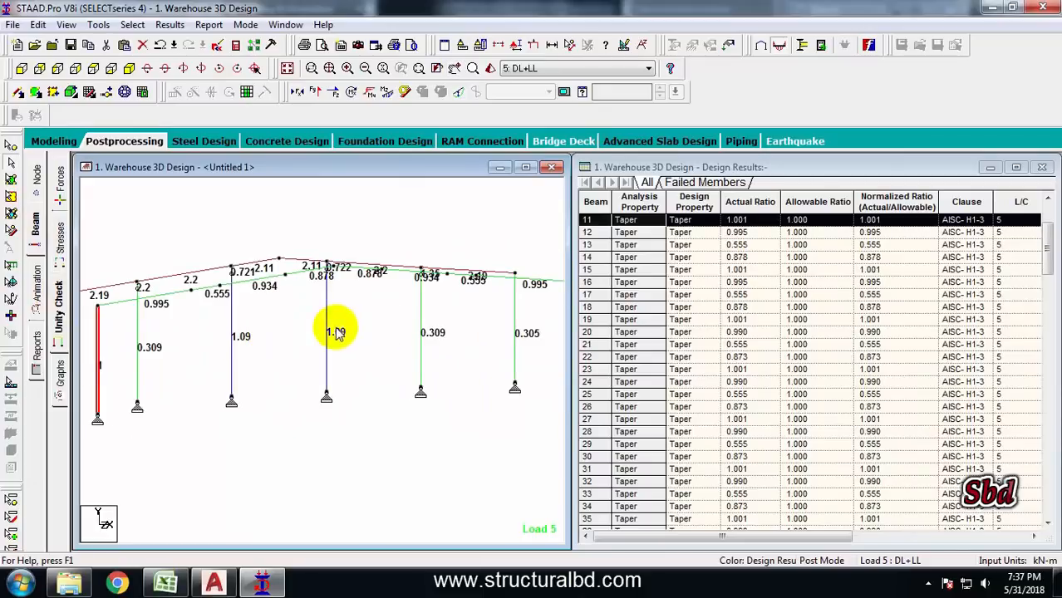
{"action": "left_click", "coordinate": [327, 336]}
{"action": "middle_click_drag", "start_coordinate": [133, 292], "coordinate": [274, 291]}
{"action": "scroll", "coordinate": [274, 291], "scroll_direction": "up", "scroll_amount": 1}
{"action": "left_click", "coordinate": [242, 280]}
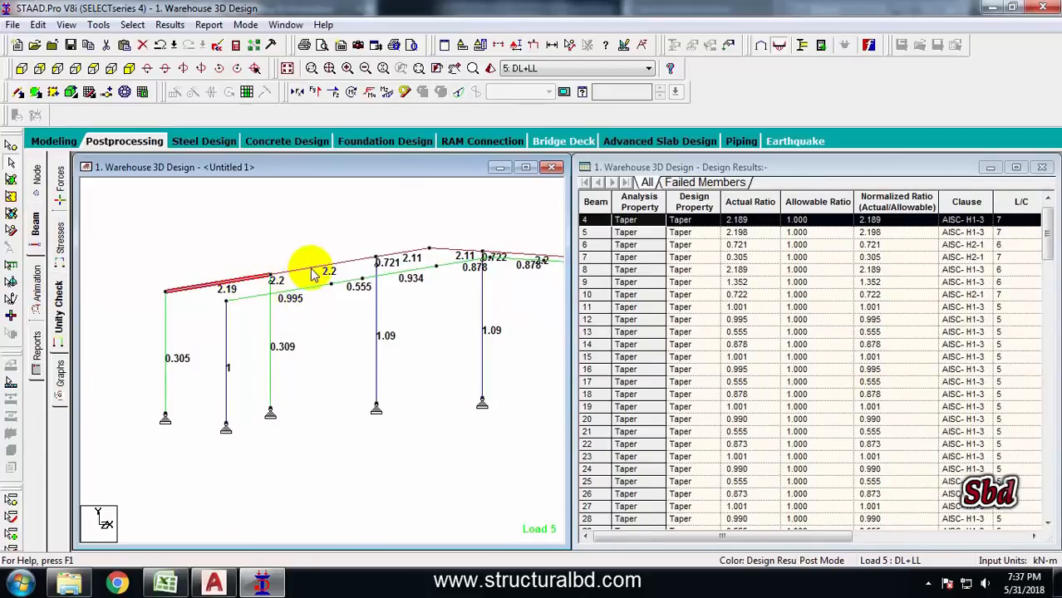
{"action": "left_click", "coordinate": [312, 269]}
{"action": "left_click", "coordinate": [255, 243]}
{"action": "scroll", "coordinate": [255, 249], "scroll_direction": "down", "scroll_amount": 1}
{"action": "middle_click_drag", "start_coordinate": [362, 283], "coordinate": [305, 278]}
{"action": "scroll", "coordinate": [272, 265], "scroll_direction": "down", "scroll_amount": 3}
{"action": "middle_click_drag", "start_coordinate": [498, 287], "coordinate": [409, 270]}
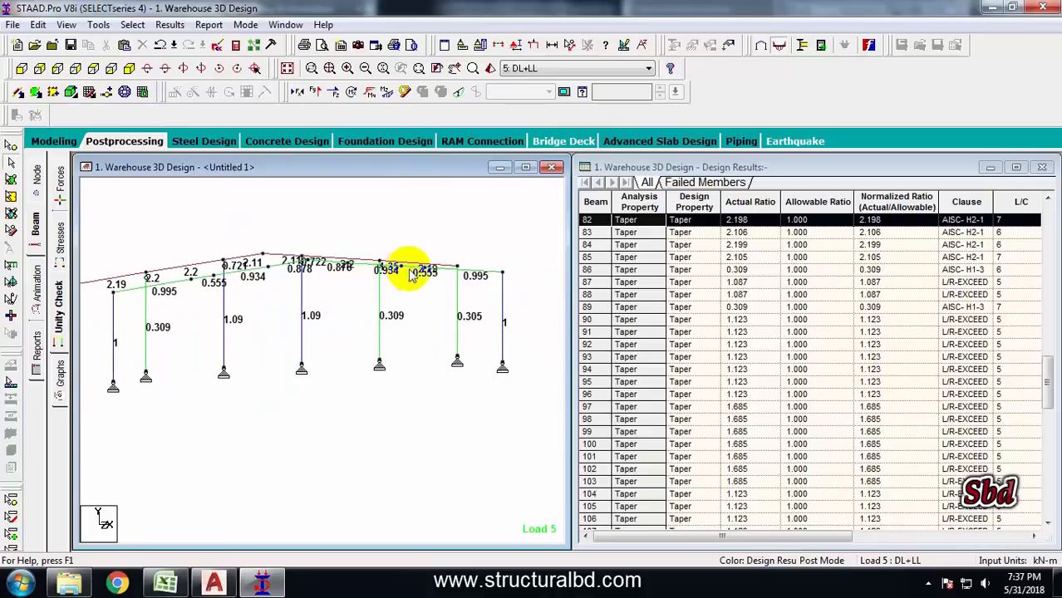
{"action": "scroll", "coordinate": [439, 249], "scroll_direction": "up", "scroll_amount": 1}
{"action": "scroll", "coordinate": [431, 254], "scroll_direction": "down", "scroll_amount": 2}
{"action": "middle_click_drag", "start_coordinate": [256, 325], "coordinate": [334, 321]}
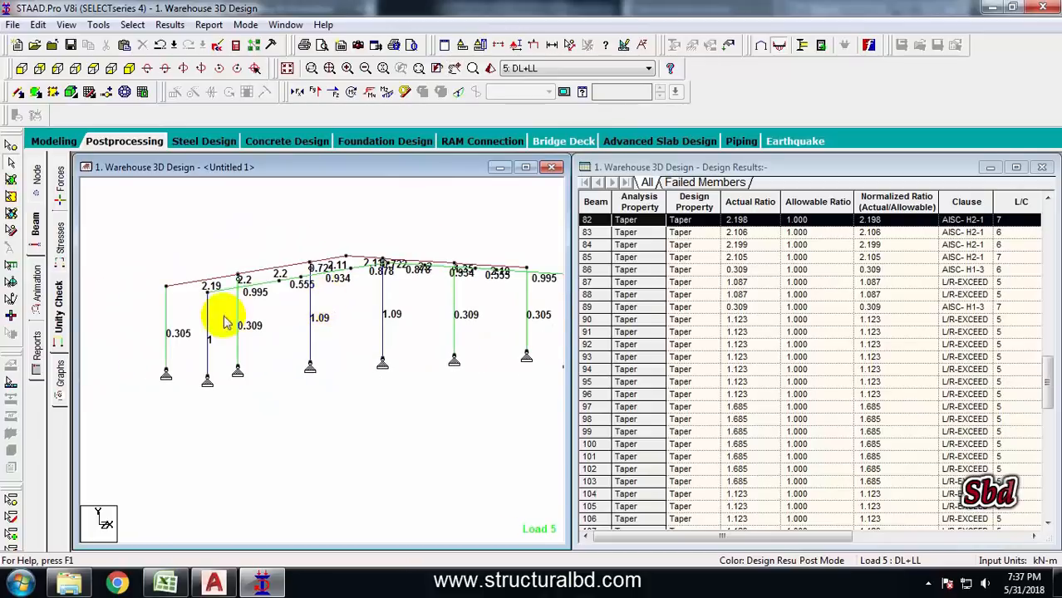
{"action": "middle_click_drag", "start_coordinate": [223, 322], "coordinate": [254, 324]}
{"action": "middle_click_drag", "start_coordinate": [304, 275], "coordinate": [299, 275]}
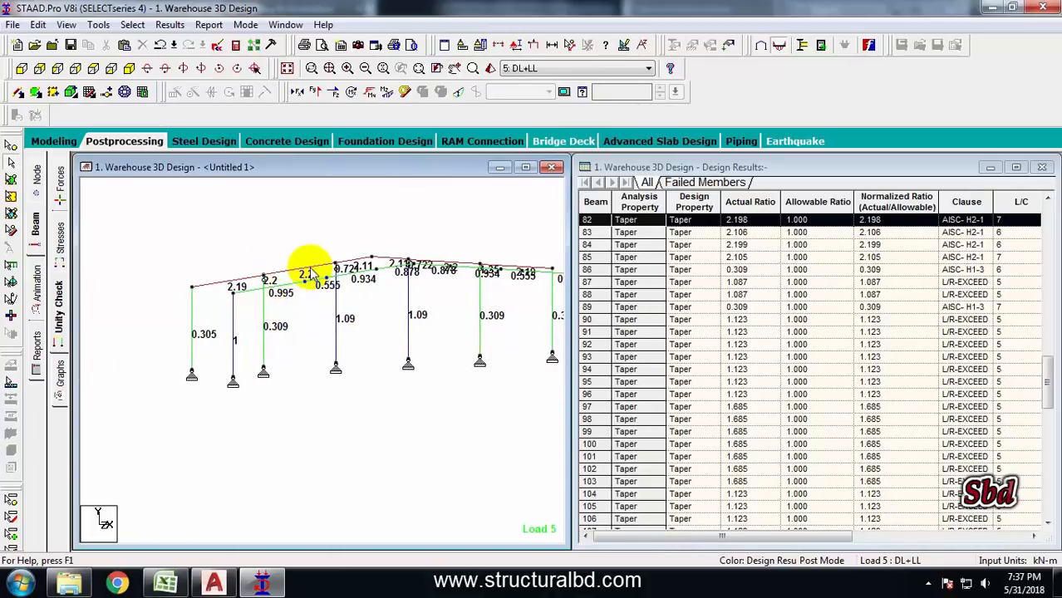
Review unity check ratios across the whole structure, selecting members to inspect their design results
{"action": "left_click", "coordinate": [287, 68]}
{"action": "scroll", "coordinate": [284, 334], "scroll_direction": "up", "scroll_amount": 5}
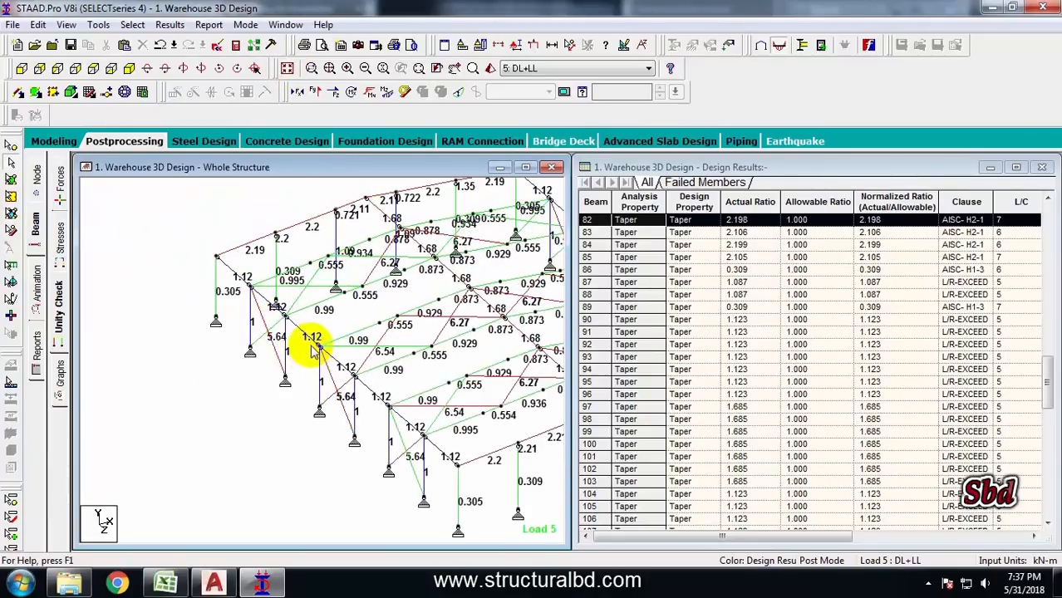
{"action": "middle_click_drag", "start_coordinate": [238, 329], "coordinate": [191, 373]}
{"action": "middle_click_drag", "start_coordinate": [286, 400], "coordinate": [284, 290]}
{"action": "middle_click_drag", "start_coordinate": [442, 410], "coordinate": [337, 417]}
{"action": "scroll", "coordinate": [331, 370], "scroll_direction": "down", "scroll_amount": 1}
{"action": "middle_click_drag", "start_coordinate": [334, 358], "coordinate": [359, 372]}
{"action": "left_click", "coordinate": [350, 379]}
{"action": "scroll", "coordinate": [336, 366], "scroll_direction": "up", "scroll_amount": 1}
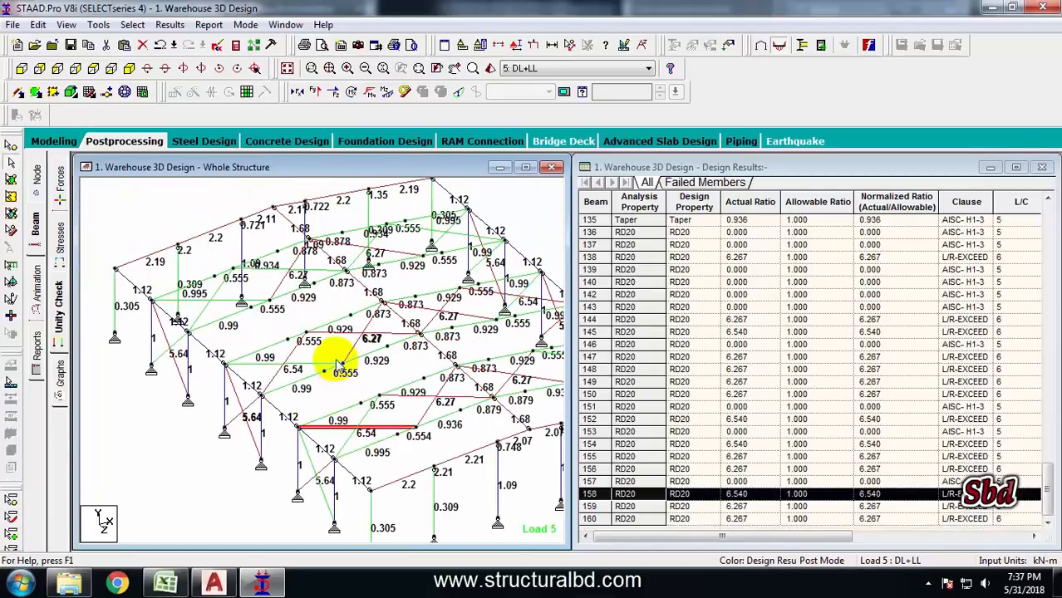
Change property reference 32 from RD20 to the RD24 solid round section, deleting the old result files
{"action": "left_click", "coordinate": [52, 141]}
{"action": "left_click", "coordinate": [37, 299]}
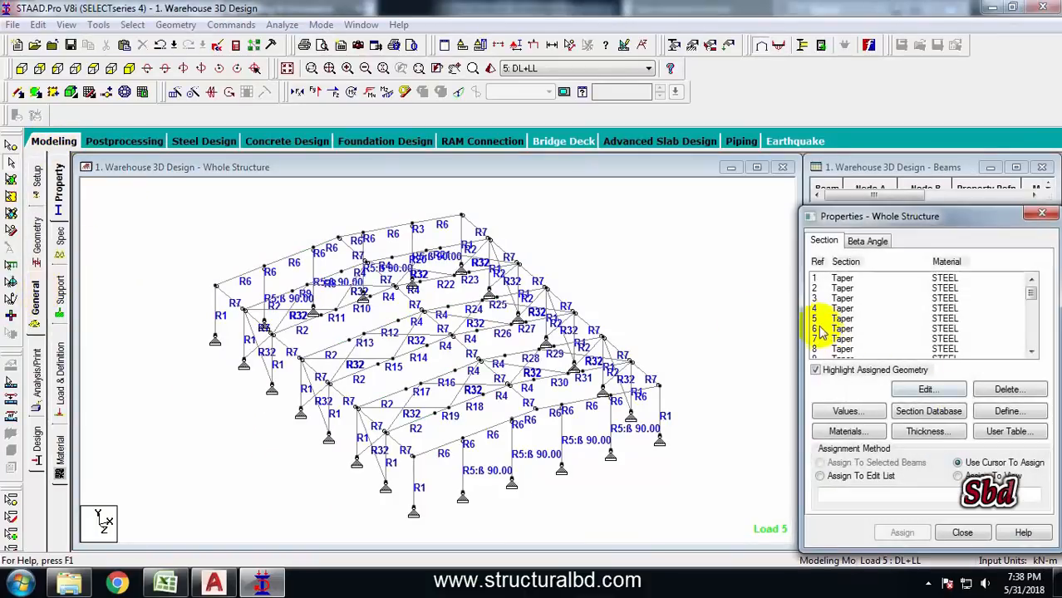
{"action": "left_click", "coordinate": [864, 312]}
{"action": "scroll", "coordinate": [872, 324], "scroll_direction": "down", "scroll_amount": 8}
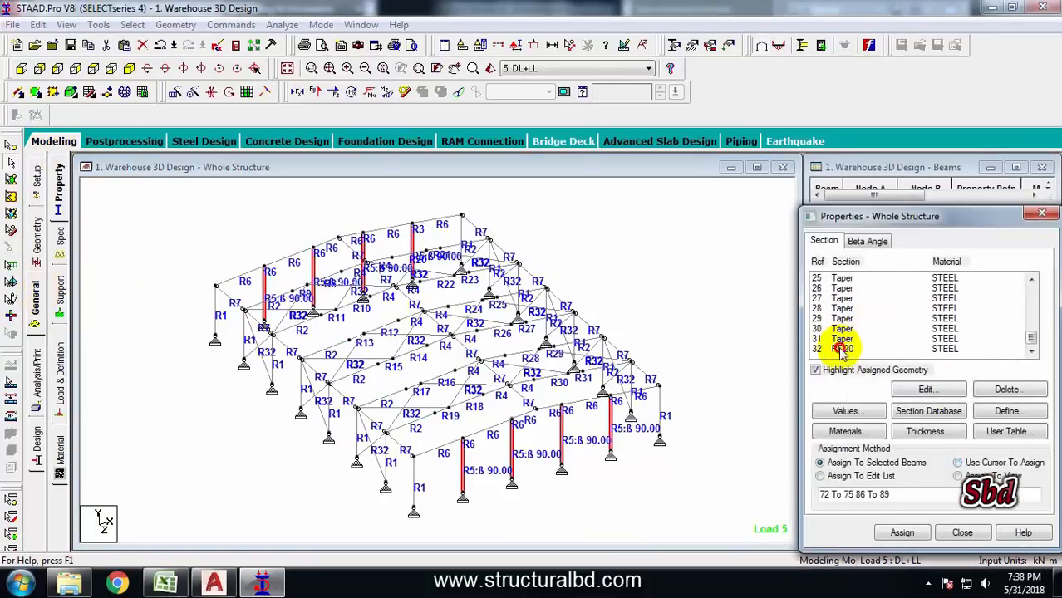
{"action": "left_click", "coordinate": [843, 349]}
{"action": "double_click", "coordinate": [835, 350]}
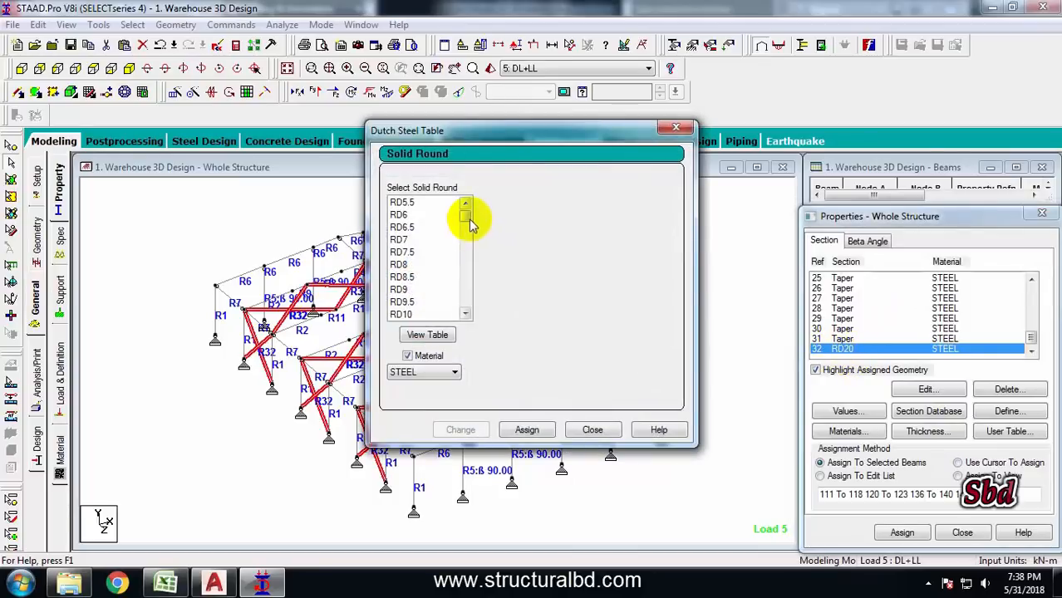
{"action": "left_click_drag", "start_coordinate": [465, 218], "coordinate": [465, 243]}
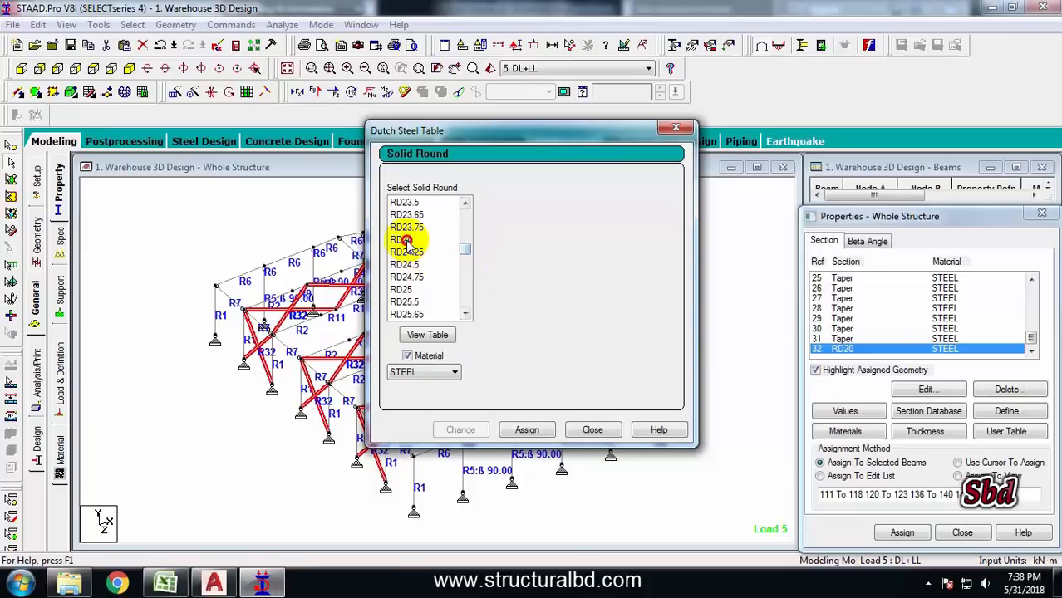
{"action": "left_click", "coordinate": [403, 240]}
{"action": "left_click", "coordinate": [461, 430]}
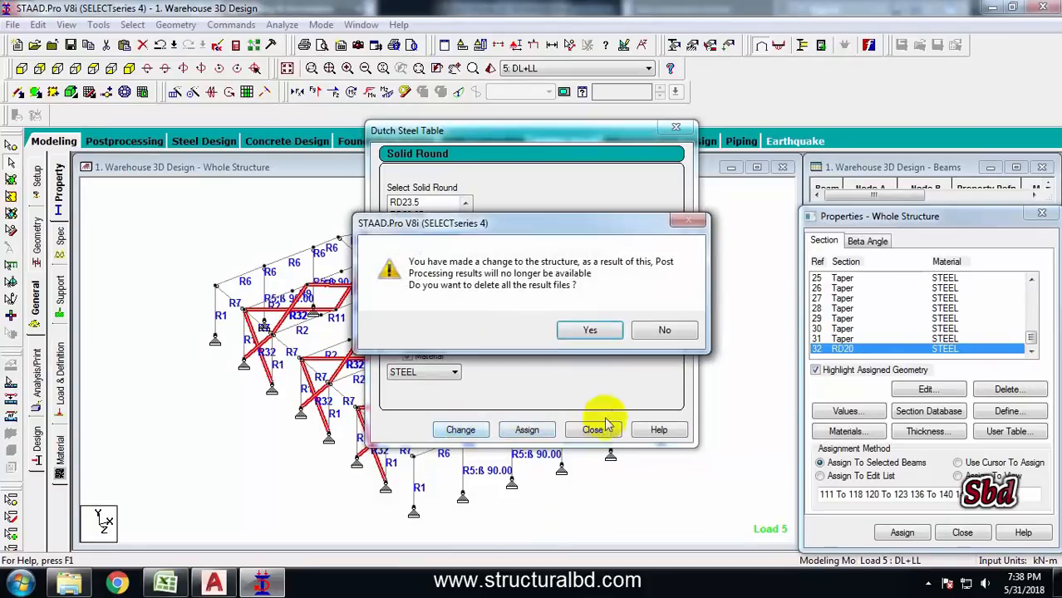
{"action": "left_click", "coordinate": [592, 330]}
{"action": "left_click", "coordinate": [591, 430]}
{"action": "left_click", "coordinate": [680, 264]}
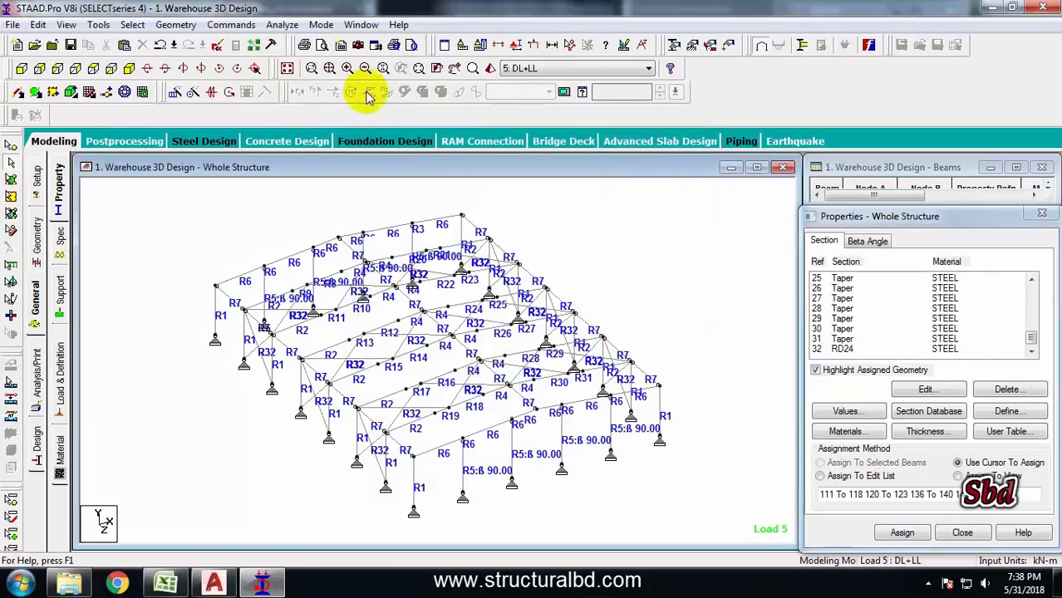
Save the model, run the analysis and design, and go to post-processing mode
{"action": "left_click", "coordinate": [281, 25]}
{"action": "left_click", "coordinate": [287, 34]}
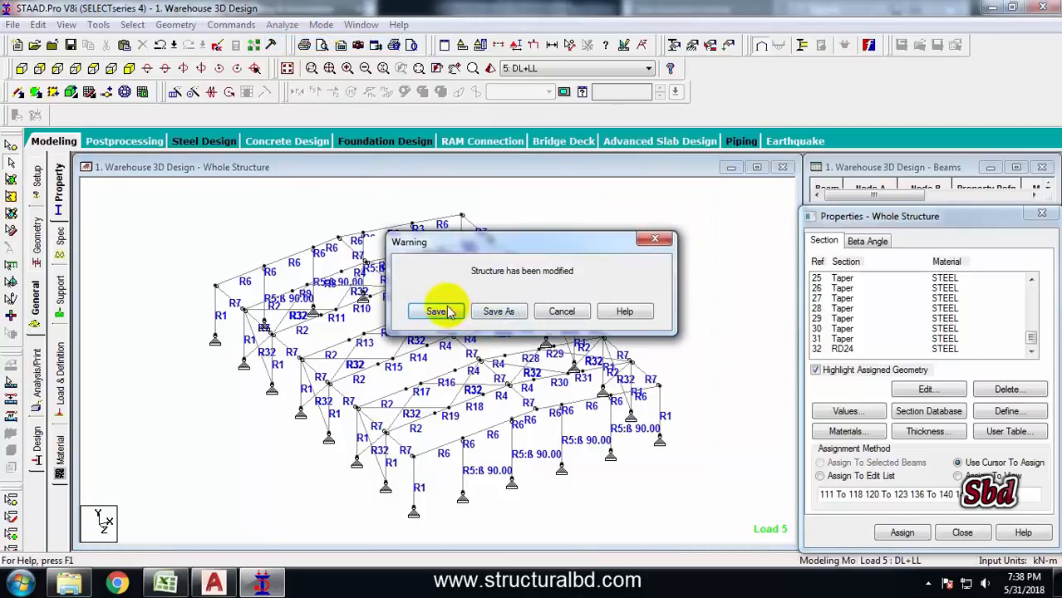
{"action": "left_click", "coordinate": [440, 310]}
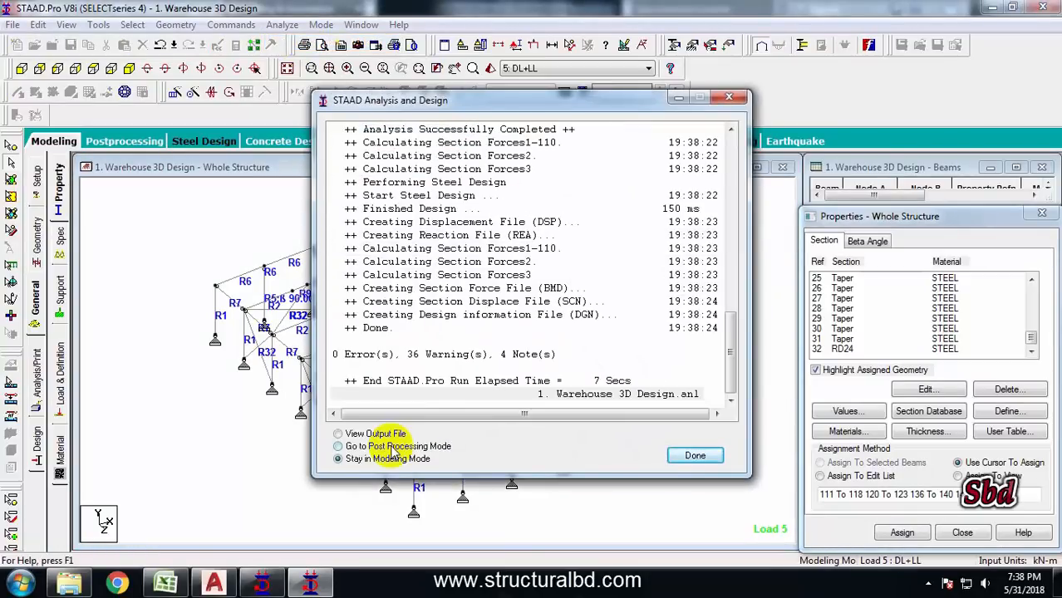
{"action": "left_click", "coordinate": [702, 463]}
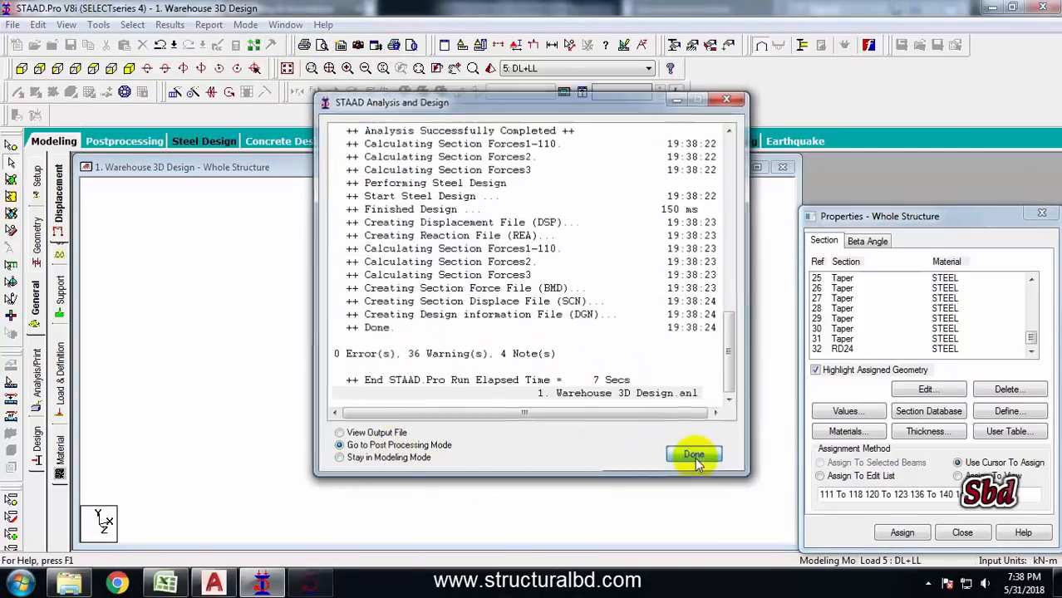
{"action": "left_click", "coordinate": [565, 407]}
Review the beam unity check ratios across the whole structure, selecting members to inspect their design results
{"action": "left_click", "coordinate": [36, 220]}
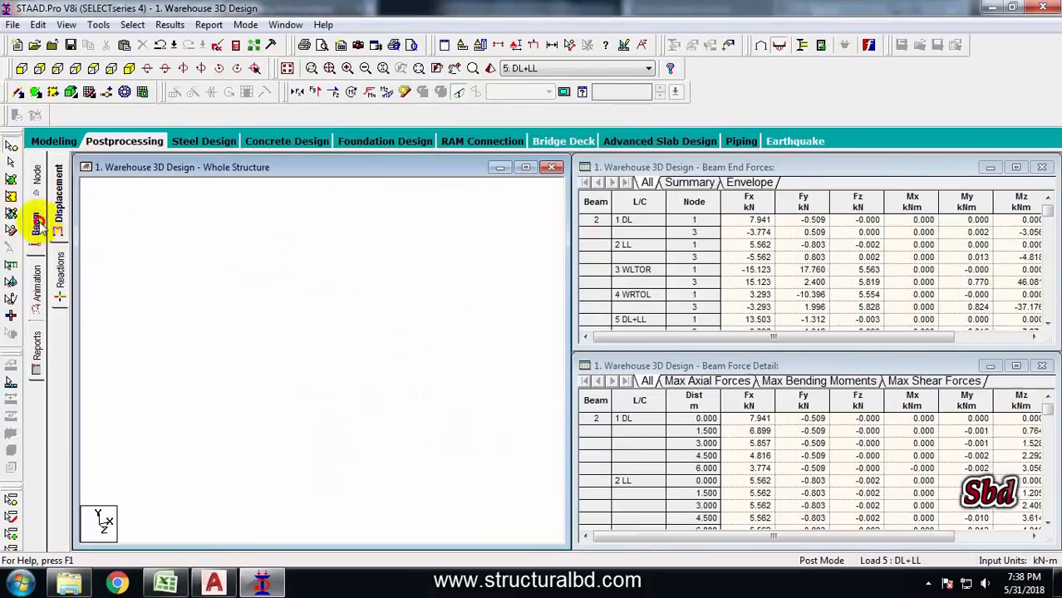
{"action": "left_click", "coordinate": [60, 303]}
{"action": "scroll", "coordinate": [270, 366], "scroll_direction": "up", "scroll_amount": 6}
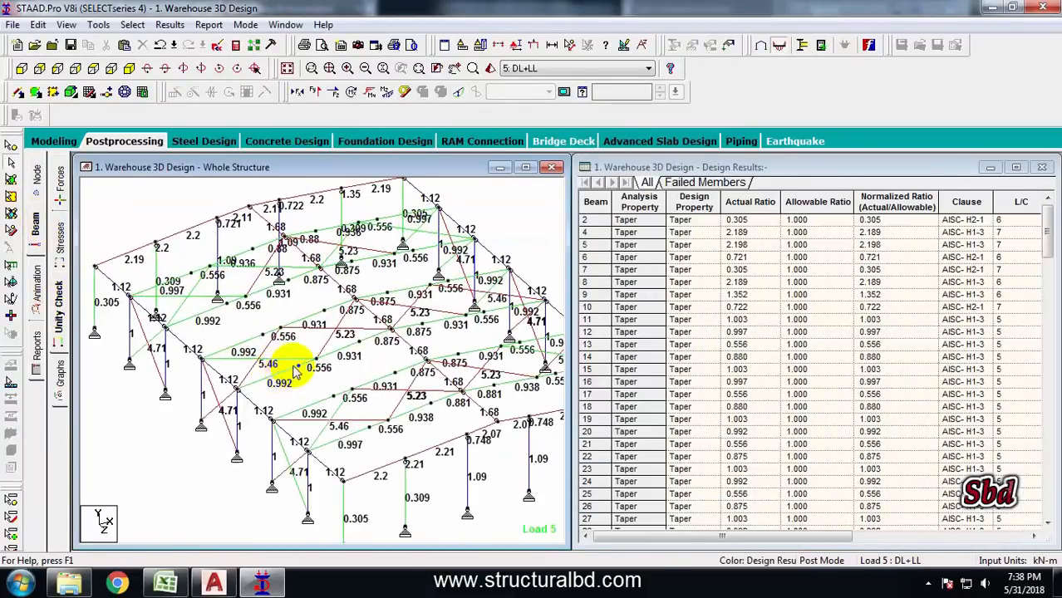
{"action": "scroll", "coordinate": [315, 330], "scroll_direction": "down", "scroll_amount": 5}
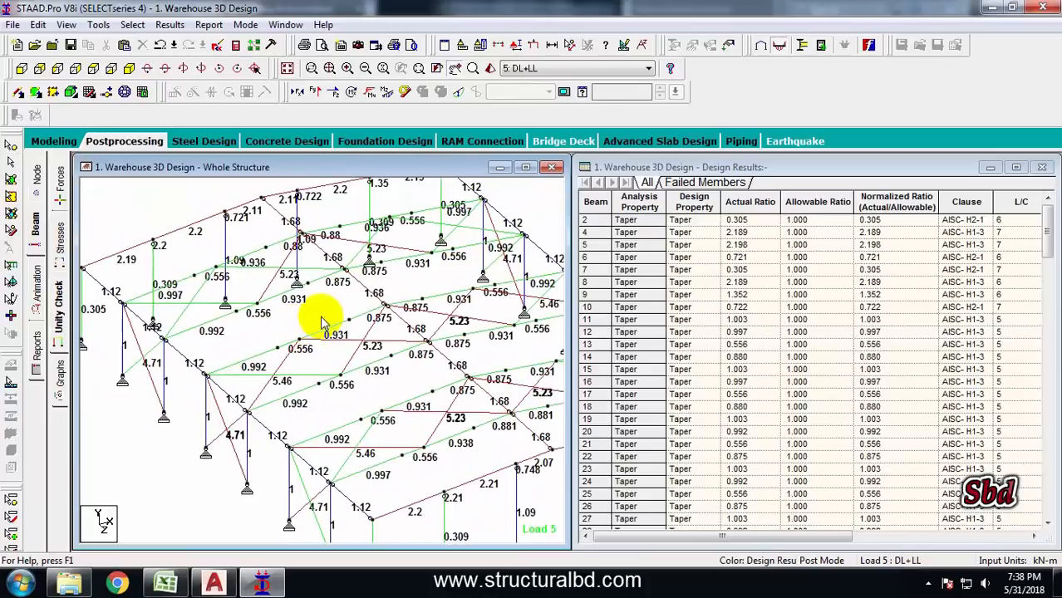
{"action": "scroll", "coordinate": [368, 334], "scroll_direction": "up", "scroll_amount": 4}
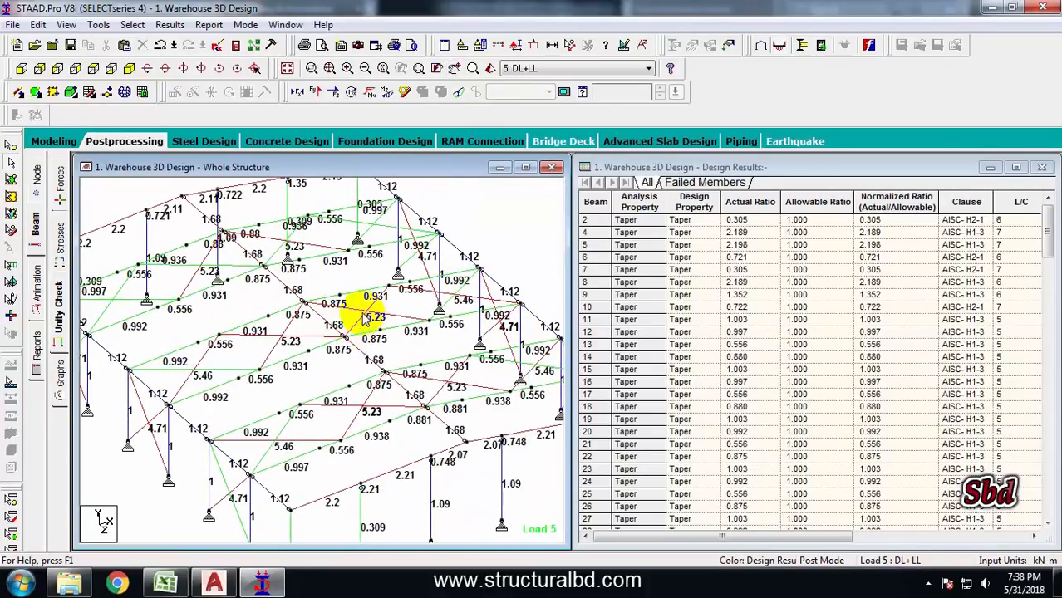
{"action": "scroll", "coordinate": [303, 287], "scroll_direction": "down", "scroll_amount": 2}
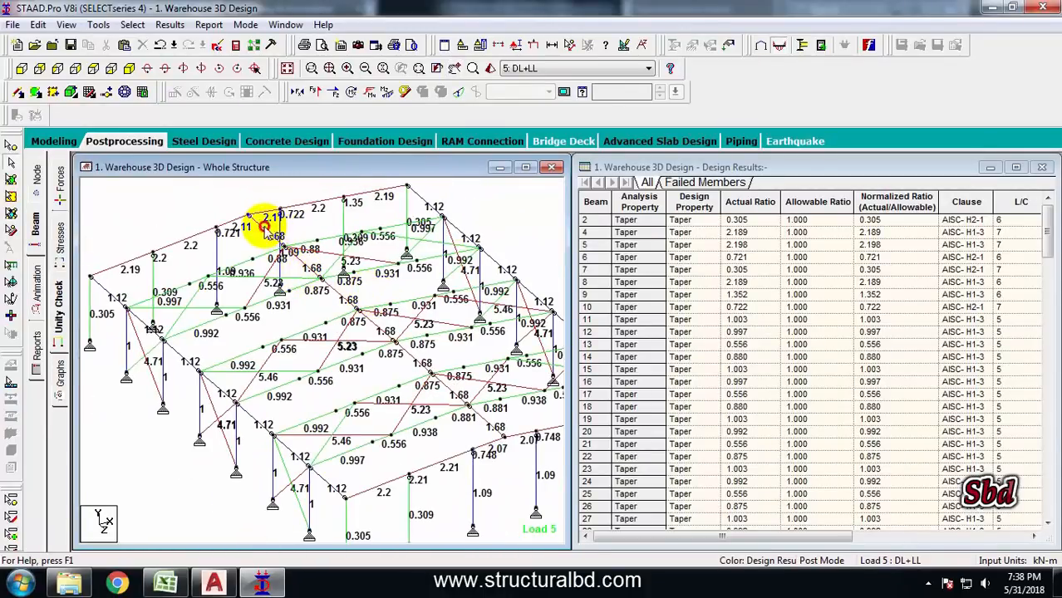
{"action": "left_click", "coordinate": [264, 228]}
{"action": "left_click", "coordinate": [303, 265]}
{"action": "left_click", "coordinate": [339, 295]}
{"action": "middle_click_drag", "start_coordinate": [429, 274], "coordinate": [386, 287]}
{"action": "left_click", "coordinate": [394, 230]}
{"action": "left_click", "coordinate": [433, 261]}
{"action": "scroll", "coordinate": [393, 230], "scroll_direction": "down", "scroll_amount": 1}
{"action": "scroll", "coordinate": [388, 270], "scroll_direction": "down", "scroll_amount": 1}
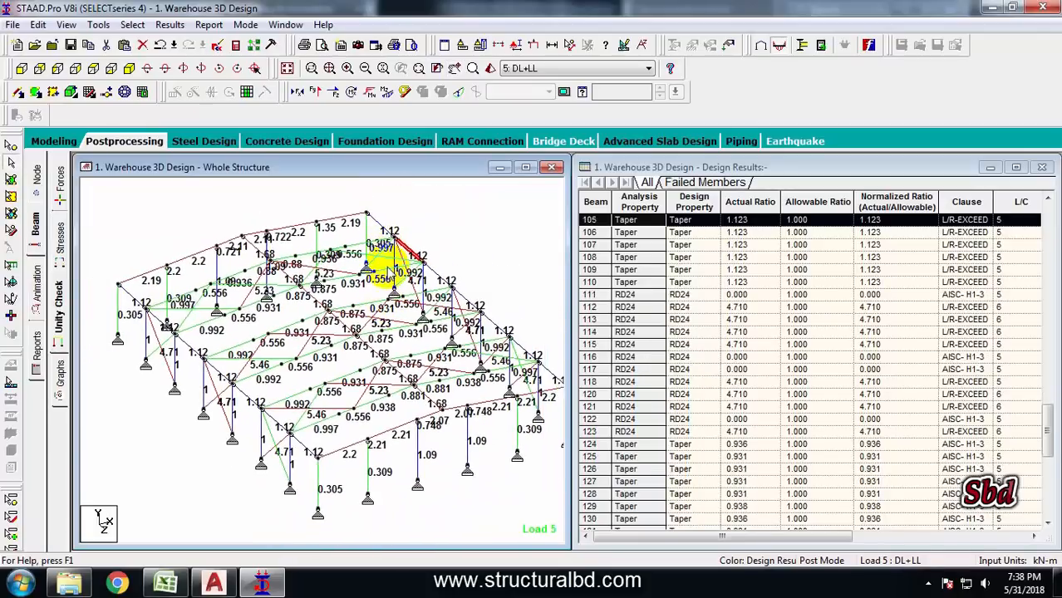
{"action": "scroll", "coordinate": [391, 274], "scroll_direction": "down", "scroll_amount": 1}
{"action": "middle_click_drag", "start_coordinate": [276, 348], "coordinate": [299, 345]}
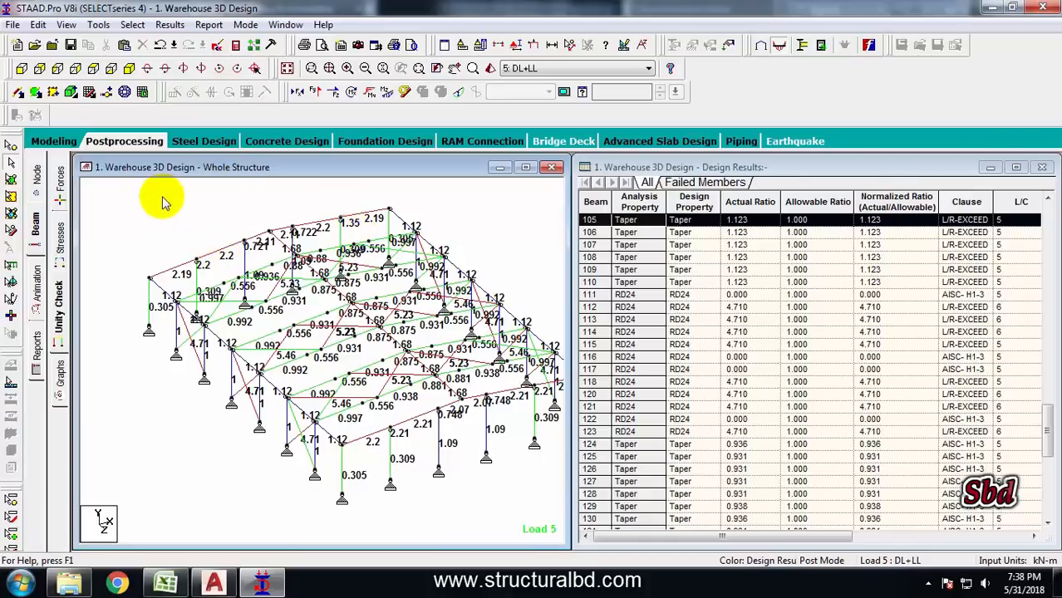
Select one portal frame in front view and open it in a new isometric view
{"action": "left_click", "coordinate": [120, 142]}
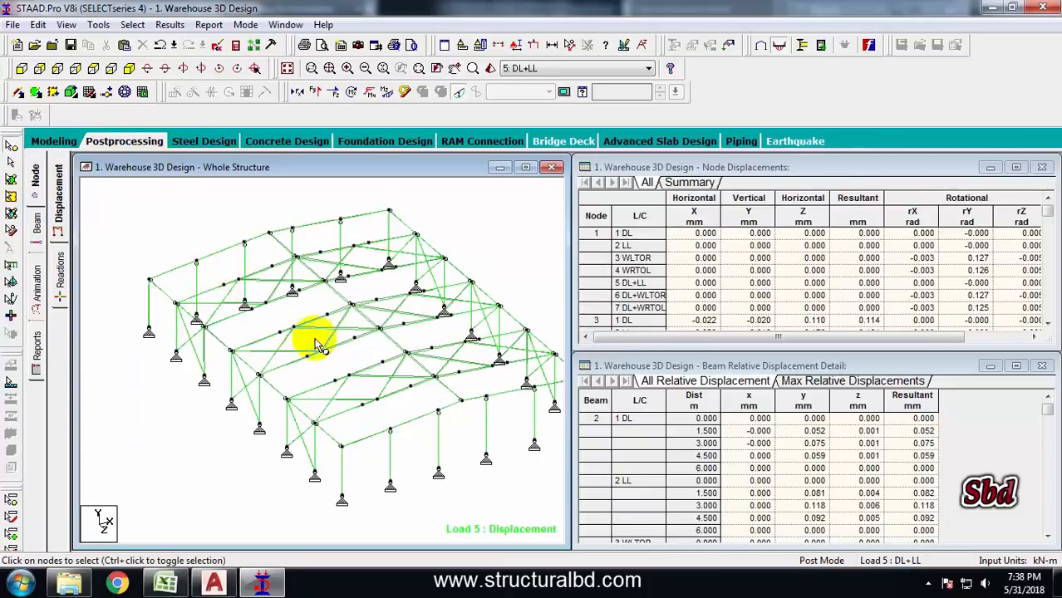
{"action": "middle_click_drag", "start_coordinate": [355, 311], "coordinate": [309, 349]}
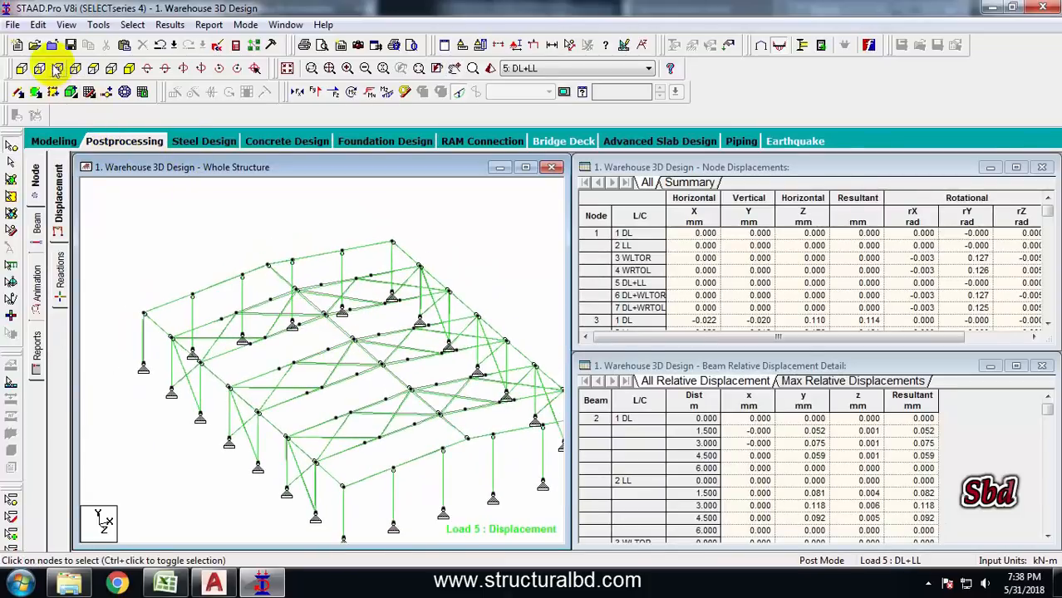
{"action": "left_click", "coordinate": [93, 70]}
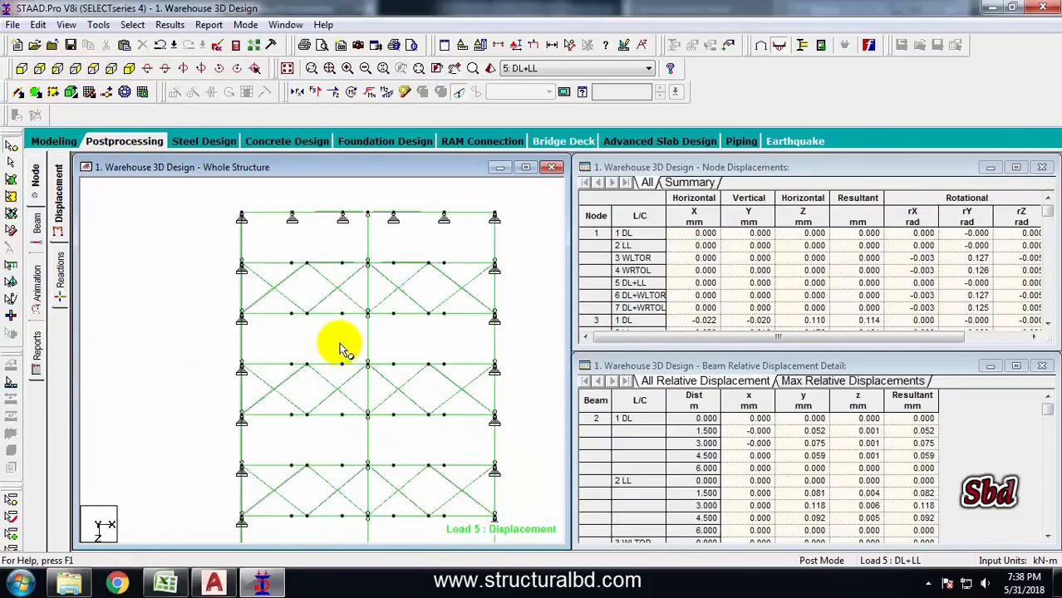
{"action": "left_click", "coordinate": [10, 163]}
{"action": "left_click_drag", "start_coordinate": [250, 321], "coordinate": [501, 329]}
{"action": "right_click", "coordinate": [525, 281]}
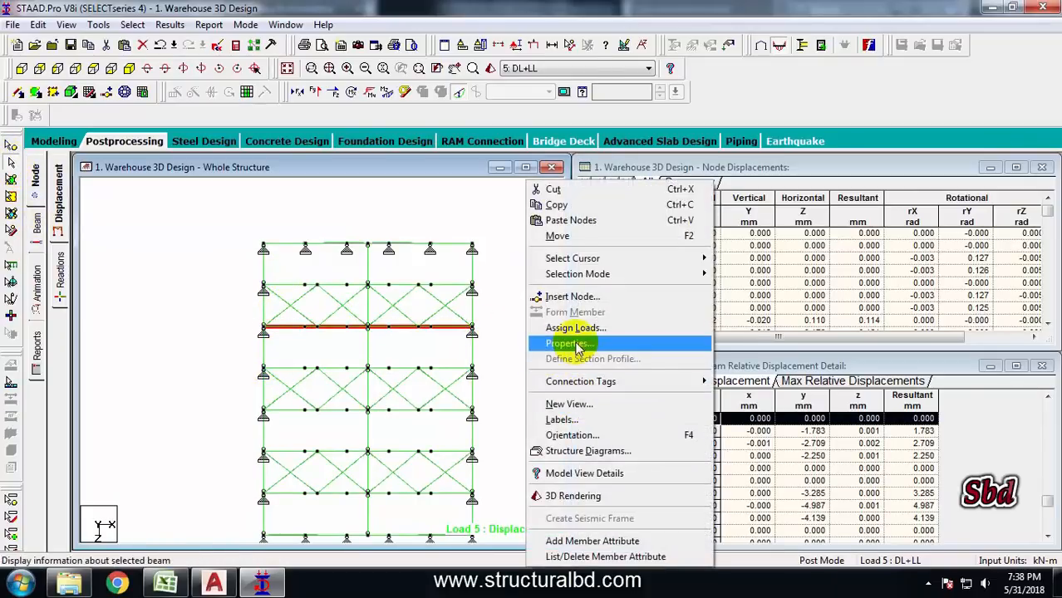
{"action": "left_click", "coordinate": [569, 405]}
{"action": "left_click", "coordinate": [635, 267]}
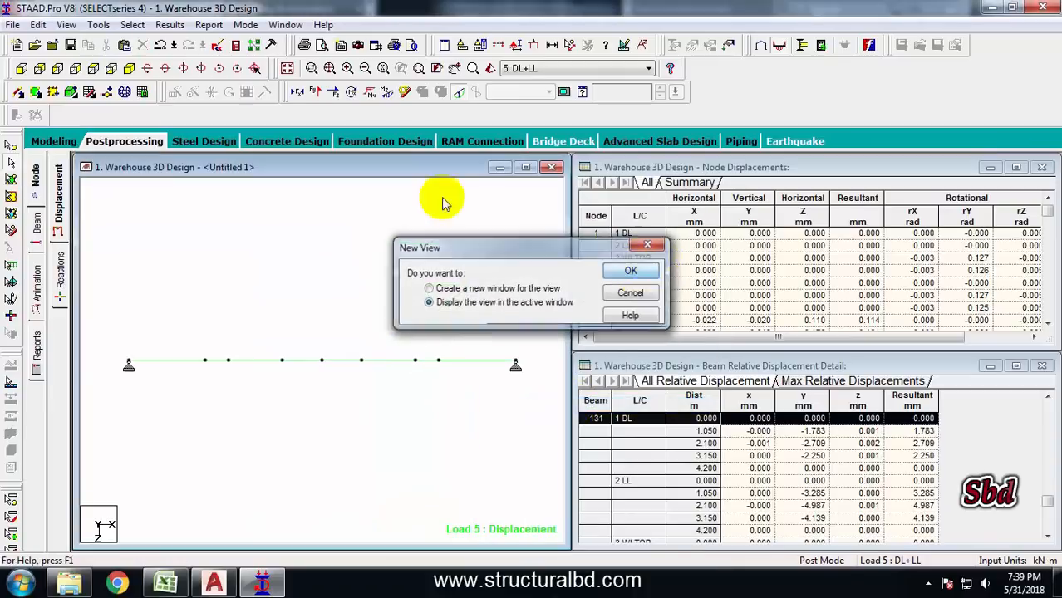
{"action": "left_click", "coordinate": [129, 68]}
{"action": "middle_click_drag", "start_coordinate": [380, 319], "coordinate": [383, 303]}
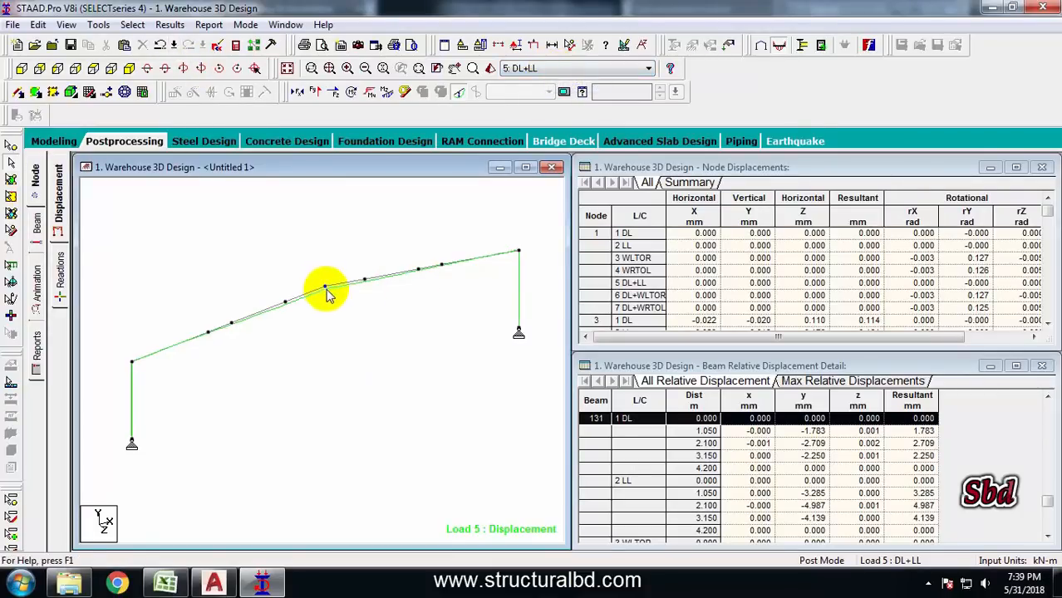
Annotate the maximum resultant displacement values on the frame's beams
{"action": "left_click", "coordinate": [170, 24]}
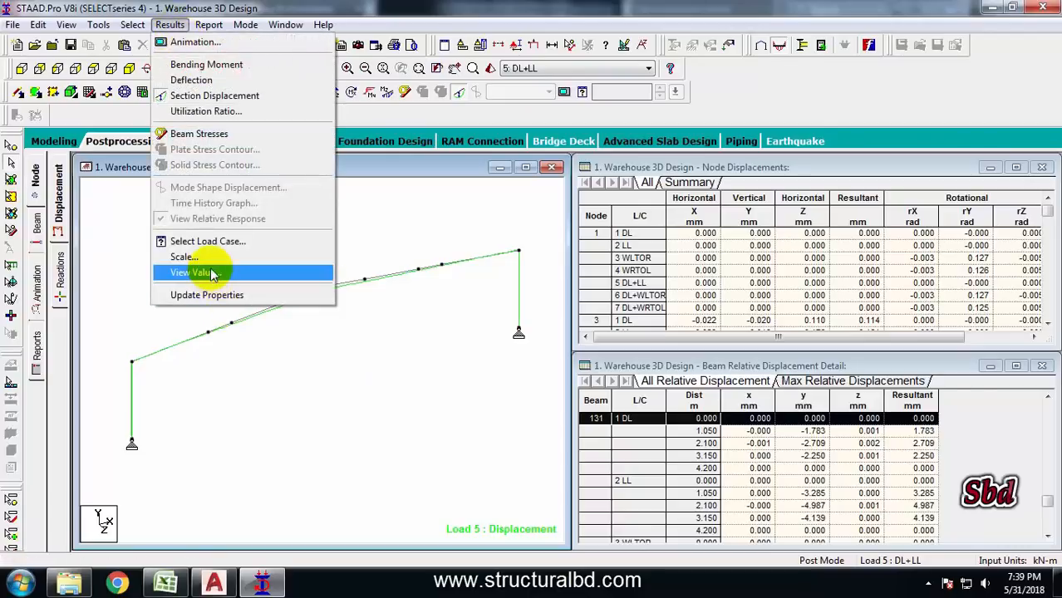
{"action": "left_click", "coordinate": [221, 270]}
{"action": "left_click", "coordinate": [487, 171]}
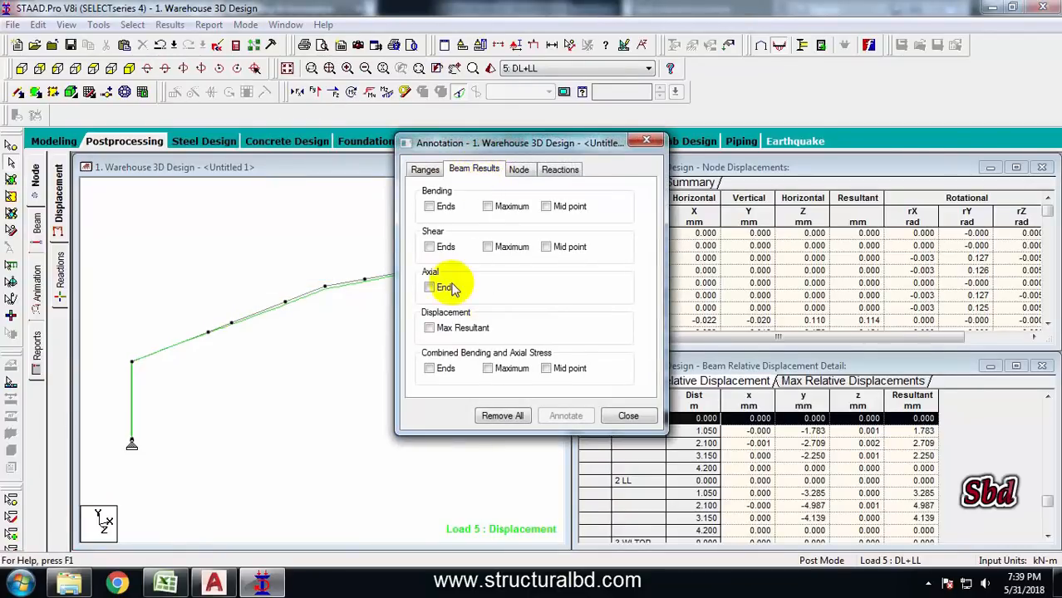
{"action": "left_click", "coordinate": [430, 329]}
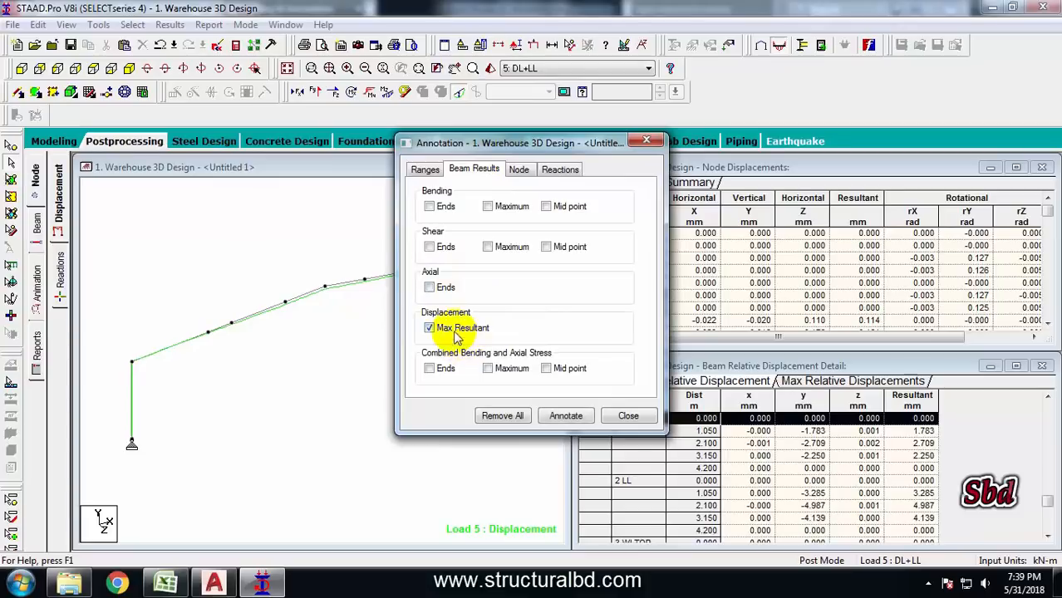
{"action": "left_click", "coordinate": [564, 415]}
{"action": "left_click", "coordinate": [628, 416]}
Review the frame's displacement annotations under load cases 6: DL+WLTOR and 5: DL+LL
{"action": "scroll", "coordinate": [395, 329], "scroll_direction": "up", "scroll_amount": 2}
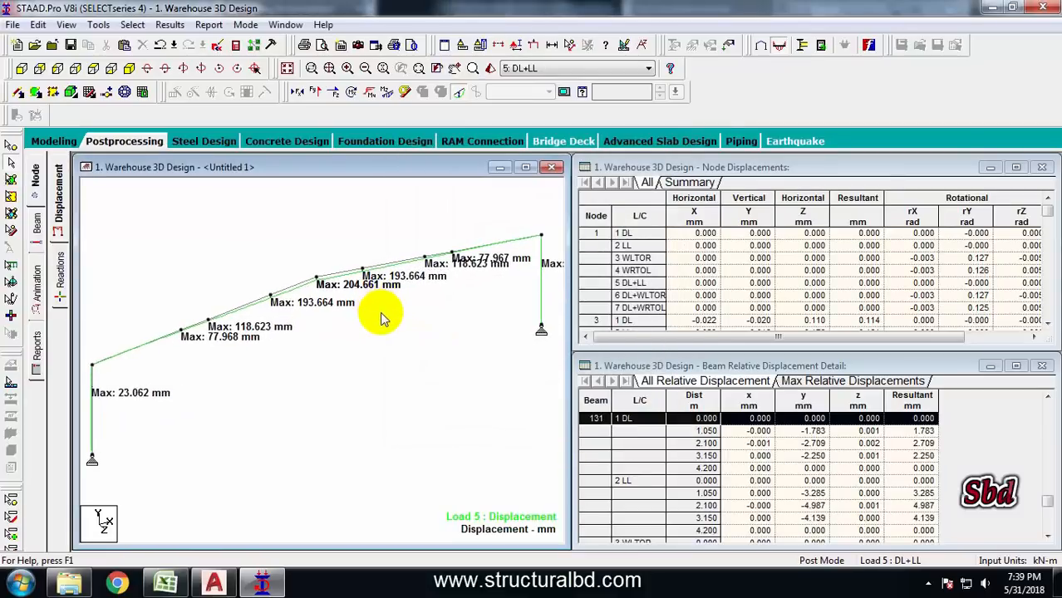
{"action": "scroll", "coordinate": [376, 311], "scroll_direction": "up", "scroll_amount": 1}
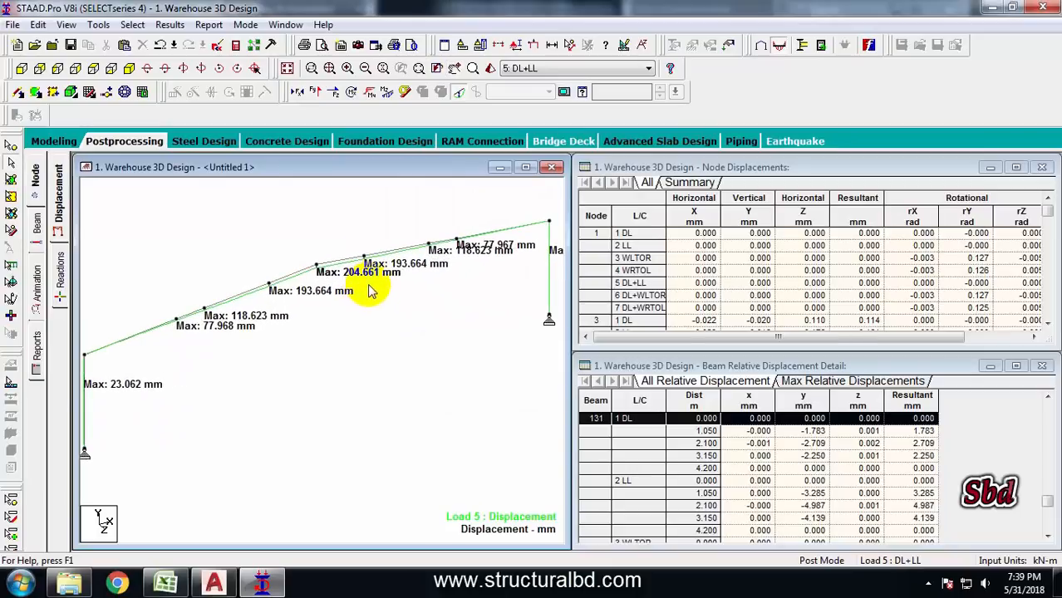
{"action": "scroll", "coordinate": [309, 237], "scroll_direction": "down", "scroll_amount": 2}
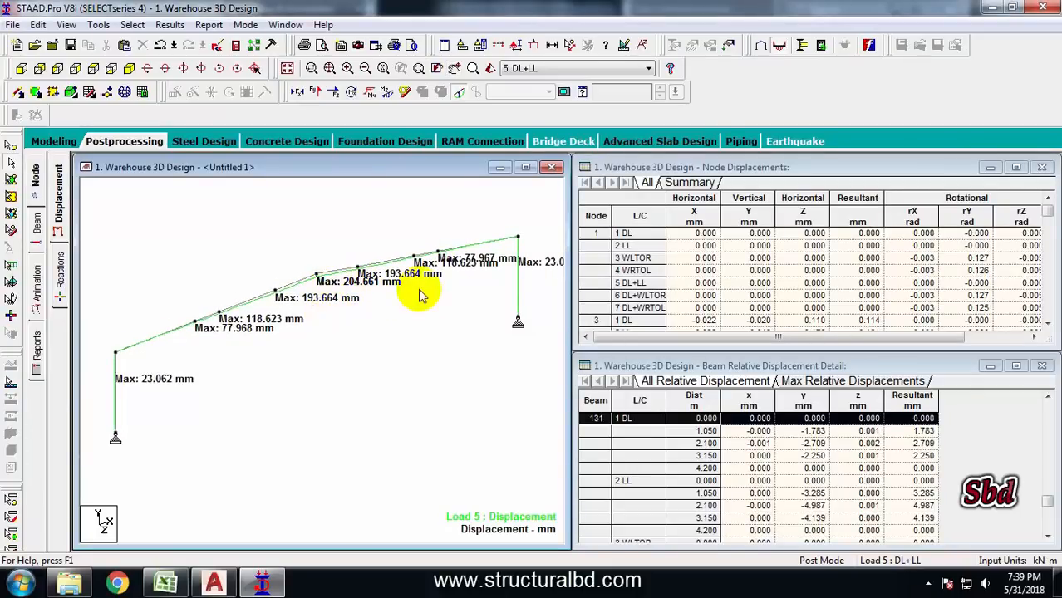
{"action": "scroll", "coordinate": [305, 340], "scroll_direction": "down", "scroll_amount": 1}
{"action": "middle_click_drag", "start_coordinate": [301, 341], "coordinate": [472, 297]}
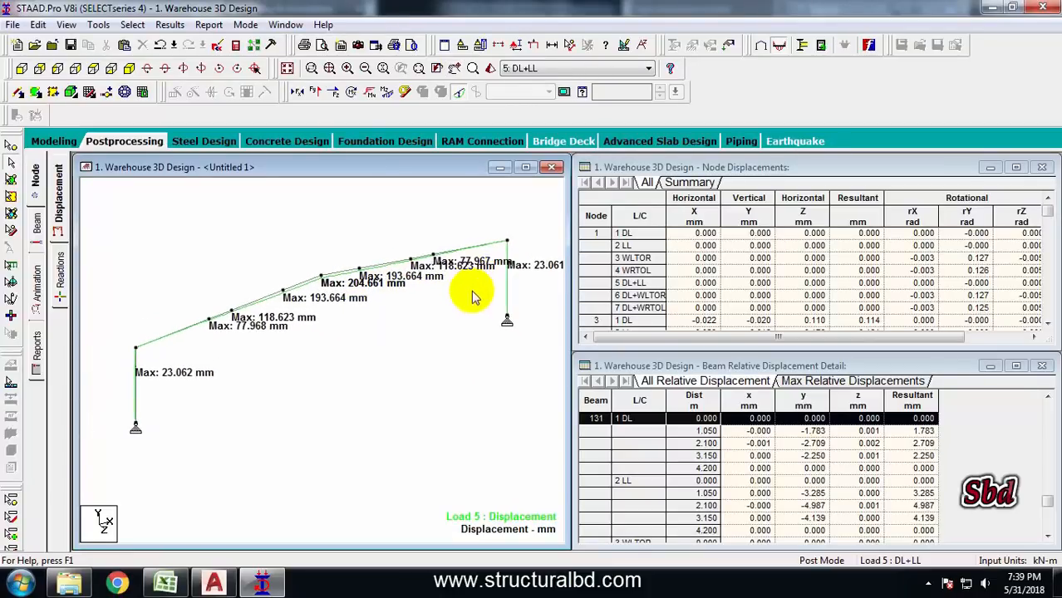
{"action": "scroll", "coordinate": [194, 366], "scroll_direction": "up", "scroll_amount": 3}
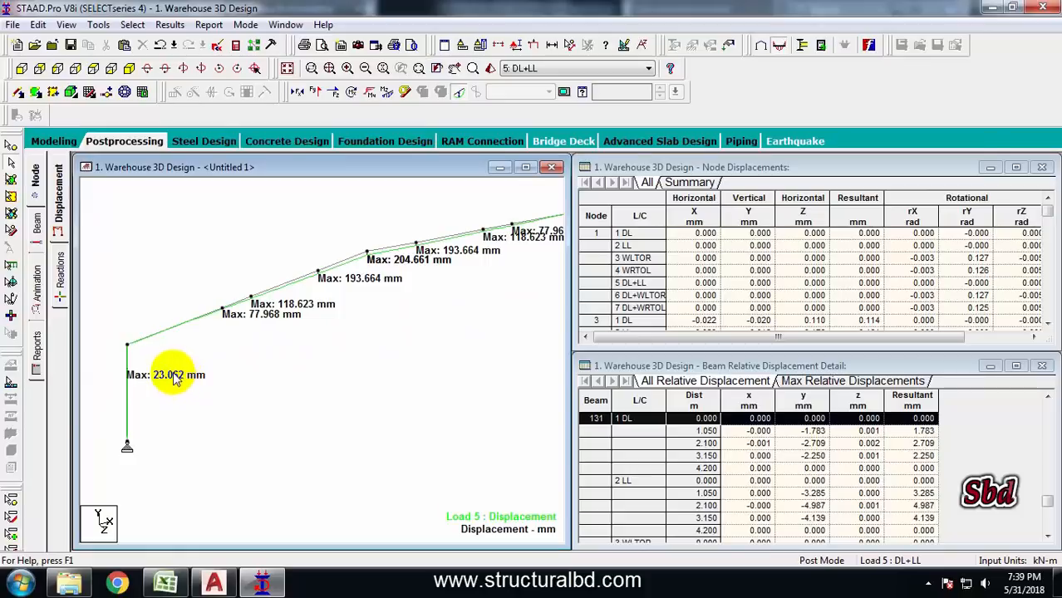
{"action": "left_click", "coordinate": [555, 70]}
{"action": "left_click", "coordinate": [536, 133]}
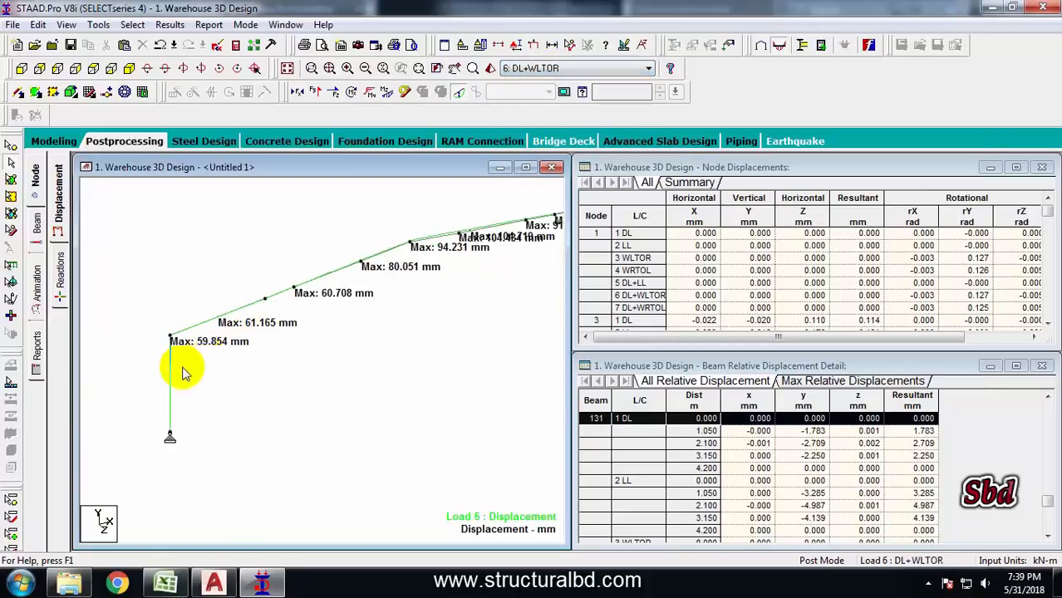
{"action": "middle_click_drag", "start_coordinate": [341, 324], "coordinate": [223, 360]}
{"action": "middle_click_drag", "start_coordinate": [359, 278], "coordinate": [322, 283]}
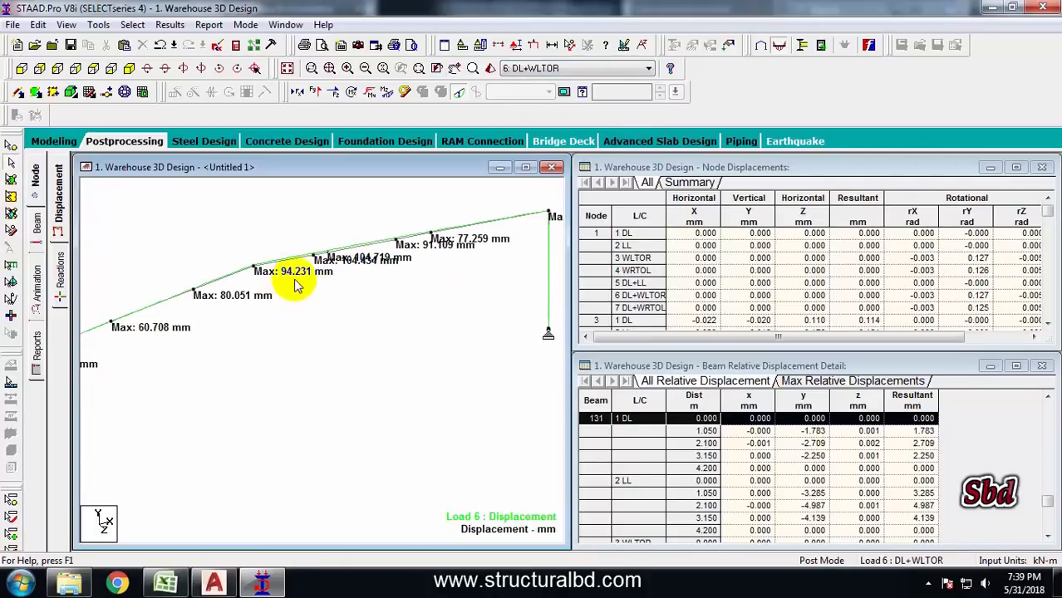
{"action": "left_click", "coordinate": [573, 68]}
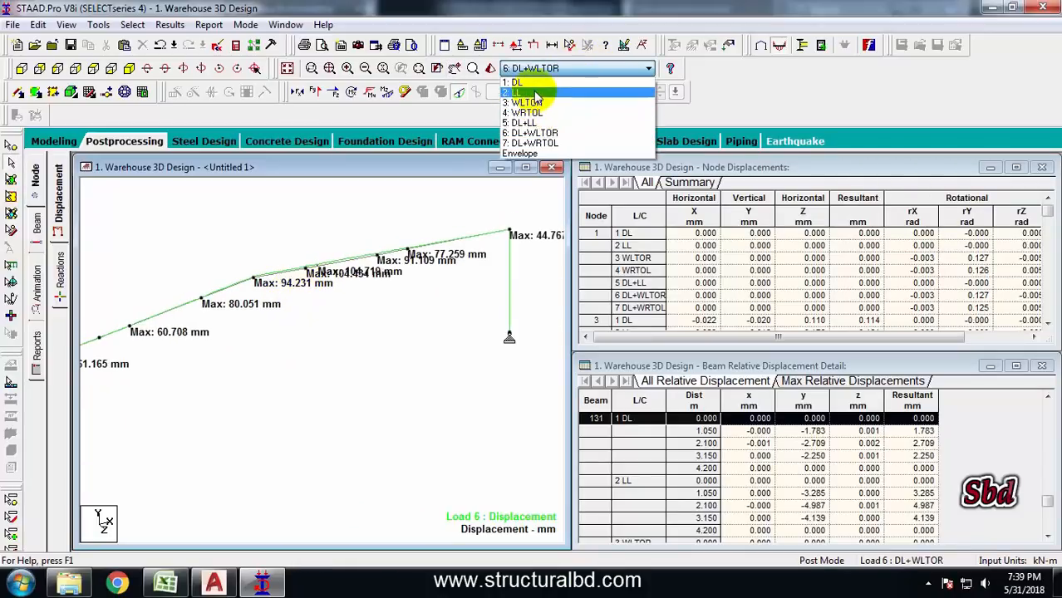
{"action": "left_click", "coordinate": [532, 123]}
{"action": "scroll", "coordinate": [324, 323], "scroll_direction": "up", "scroll_amount": 1}
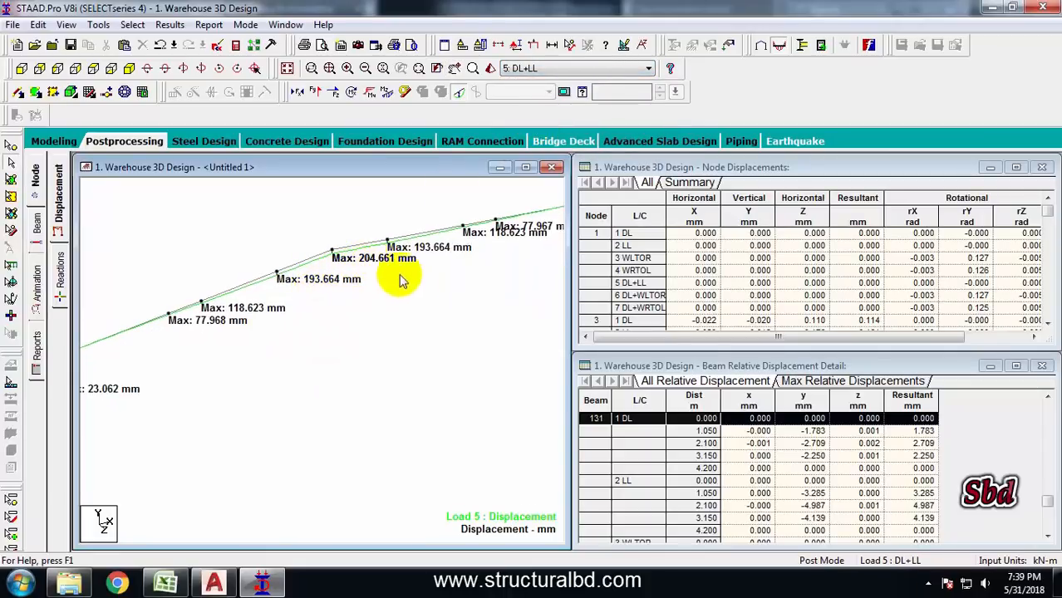
{"action": "scroll", "coordinate": [399, 281], "scroll_direction": "down", "scroll_amount": 5}
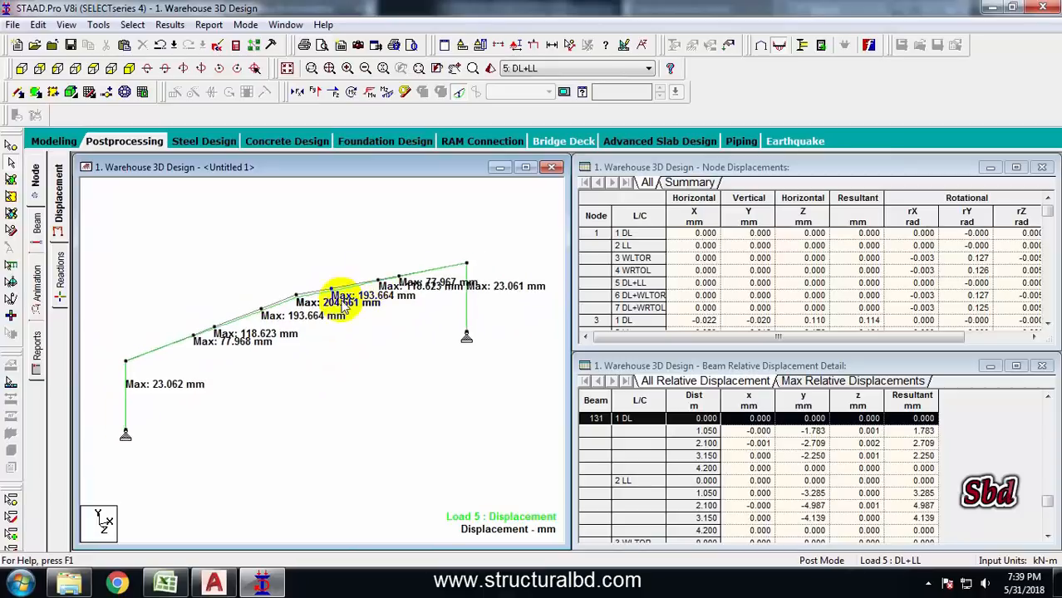
Switch the frame's diagram from deflection to the Bending Z moment diagram
{"action": "scroll", "coordinate": [311, 314], "scroll_direction": "up", "scroll_amount": 2}
{"action": "scroll", "coordinate": [347, 345], "scroll_direction": "down", "scroll_amount": 3}
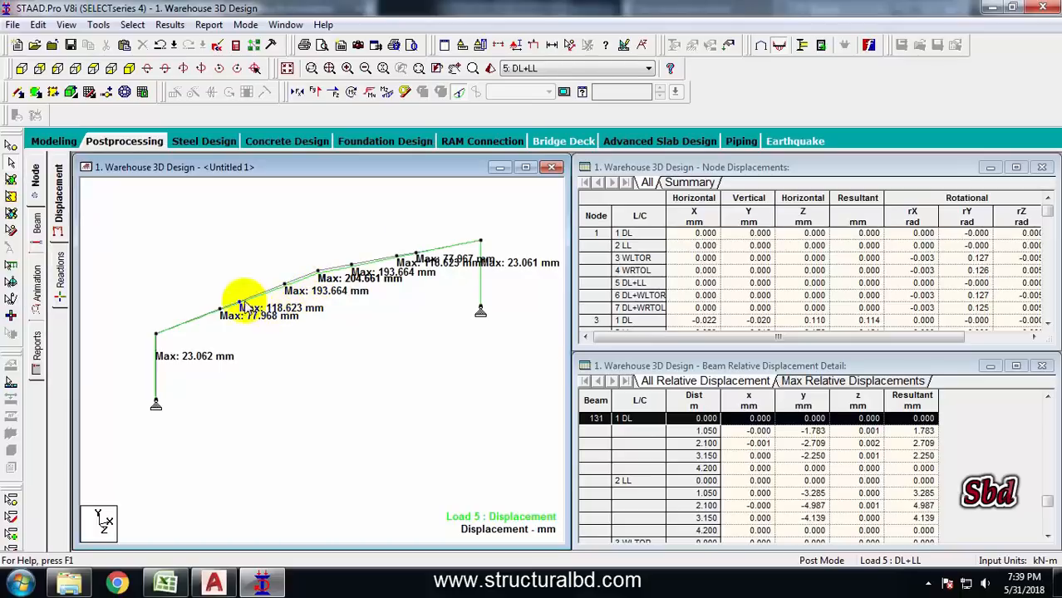
{"action": "left_click", "coordinate": [460, 94]}
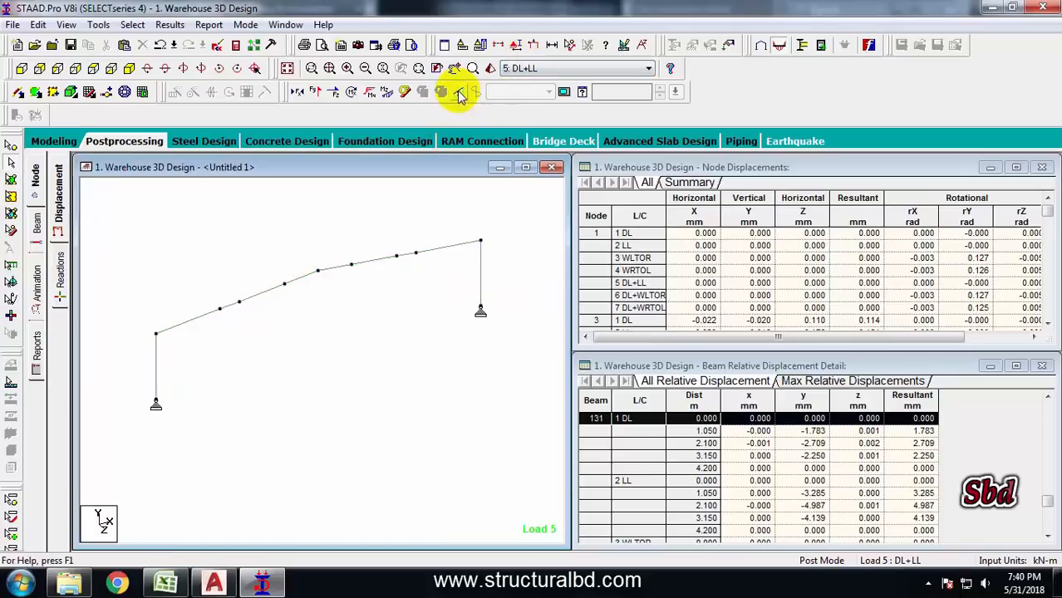
{"action": "left_click", "coordinate": [387, 92]}
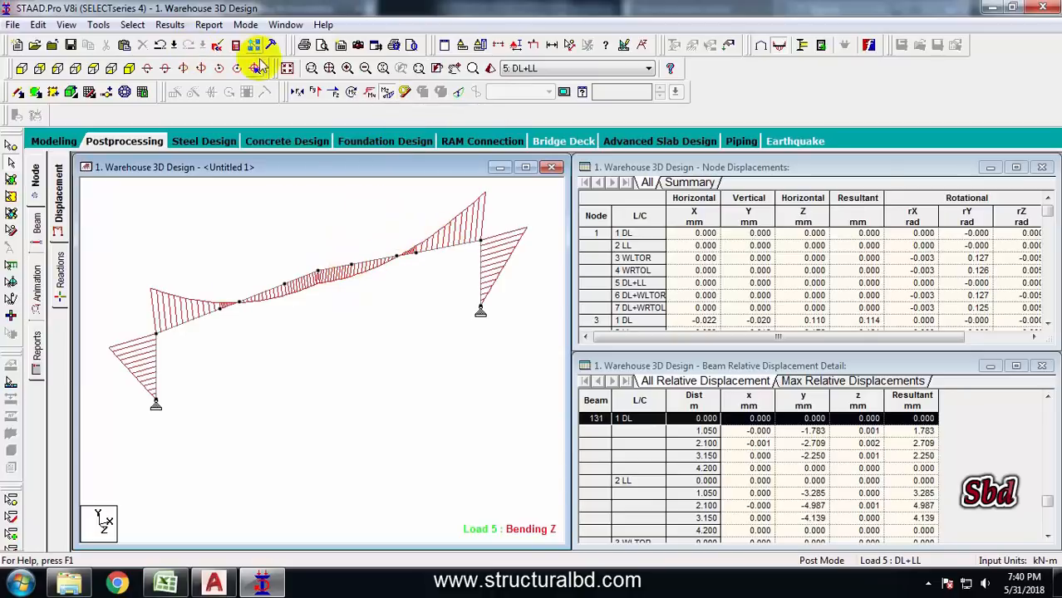
Annotate bending moment values at beam ends, maximum and mid point on the frame
{"action": "left_click", "coordinate": [176, 25]}
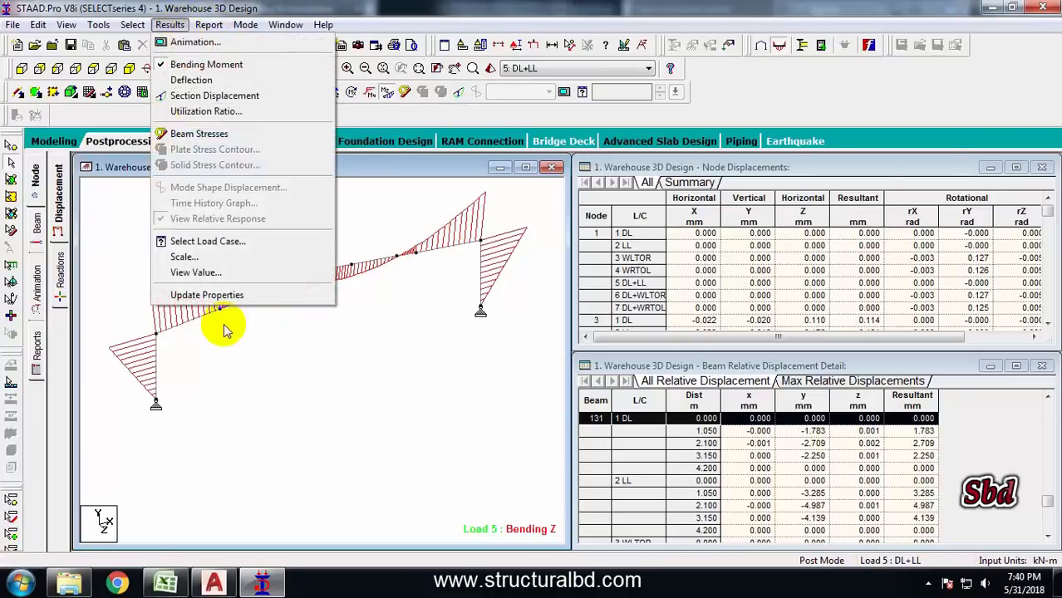
{"action": "left_click", "coordinate": [209, 275]}
{"action": "left_click", "coordinate": [474, 171]}
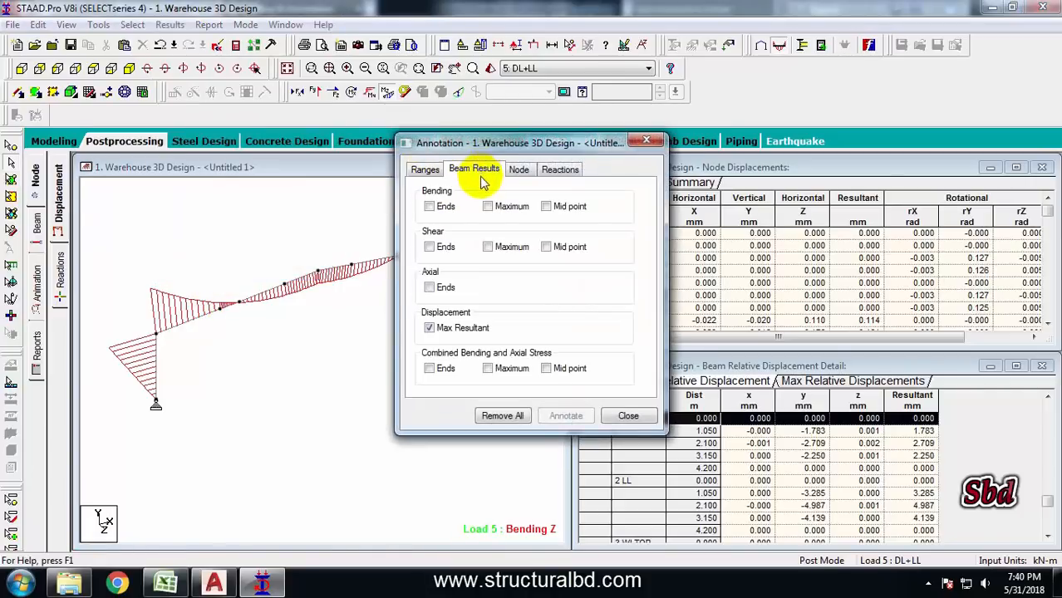
{"action": "left_click", "coordinate": [428, 206]}
{"action": "left_click", "coordinate": [488, 207]}
{"action": "left_click", "coordinate": [546, 206]}
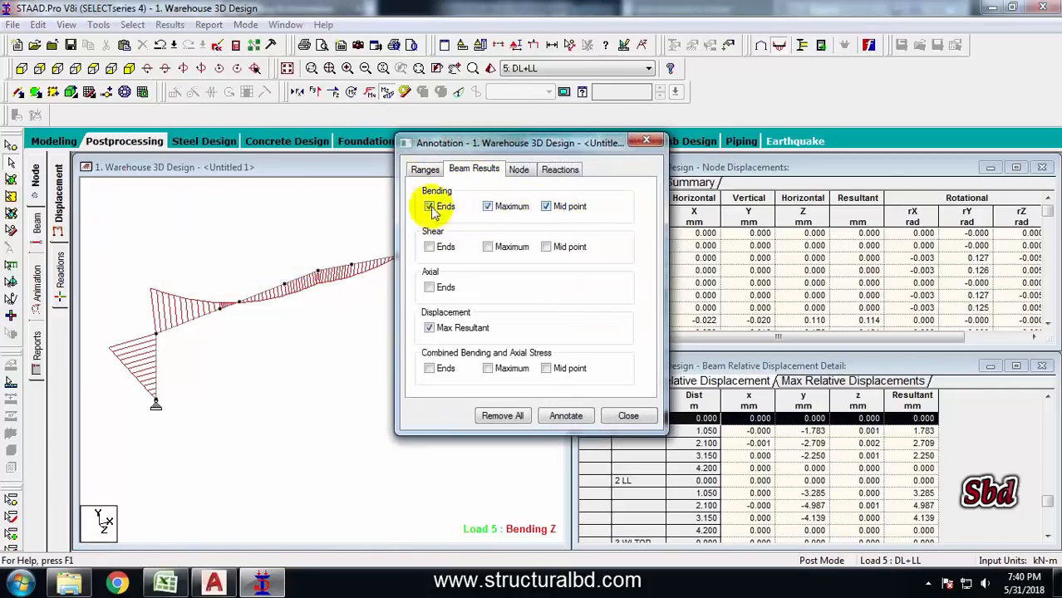
{"action": "left_click", "coordinate": [560, 419]}
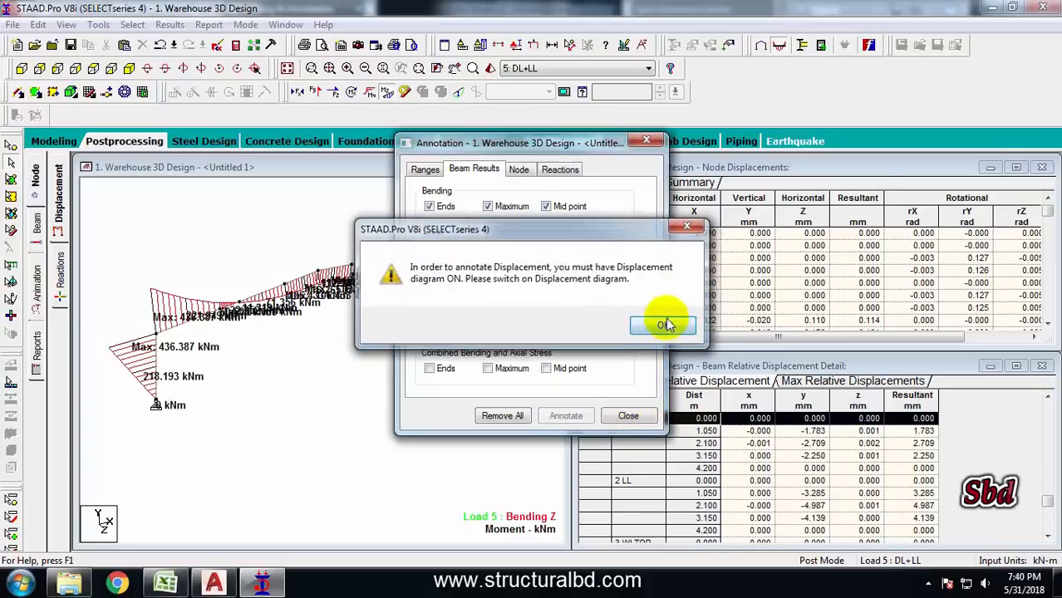
{"action": "left_click", "coordinate": [660, 323]}
{"action": "left_click", "coordinate": [628, 415]}
Review the annotated bending moment diagrams under load cases 6: DL+WLTOR and 7: DL+WRTOL
{"action": "middle_click_drag", "start_coordinate": [381, 353], "coordinate": [573, 162]}
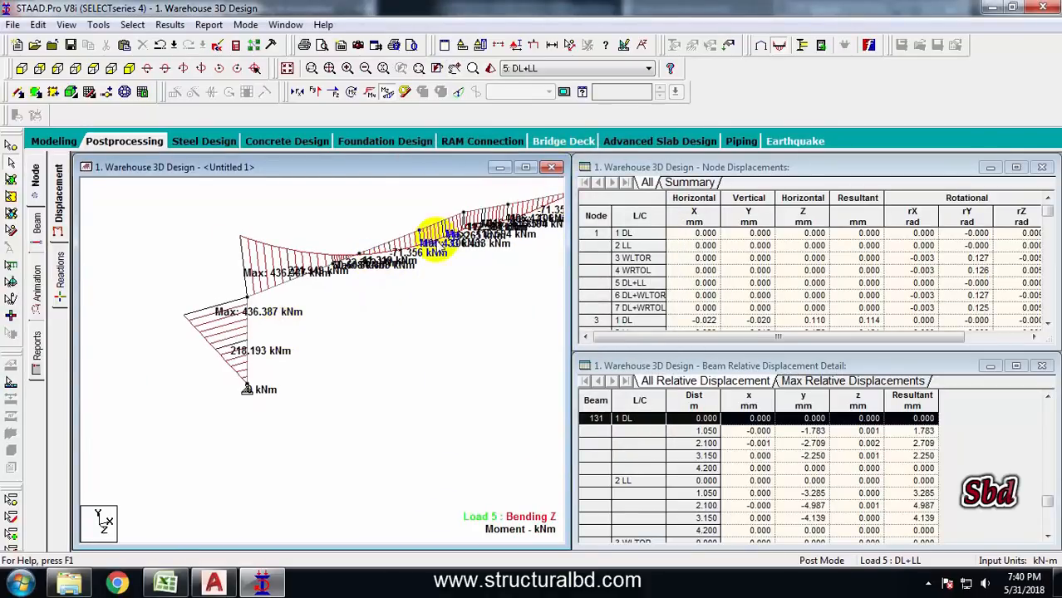
{"action": "middle_click_drag", "start_coordinate": [436, 239], "coordinate": [706, 43]}
{"action": "left_click", "coordinate": [648, 68]}
{"action": "left_click", "coordinate": [538, 137]}
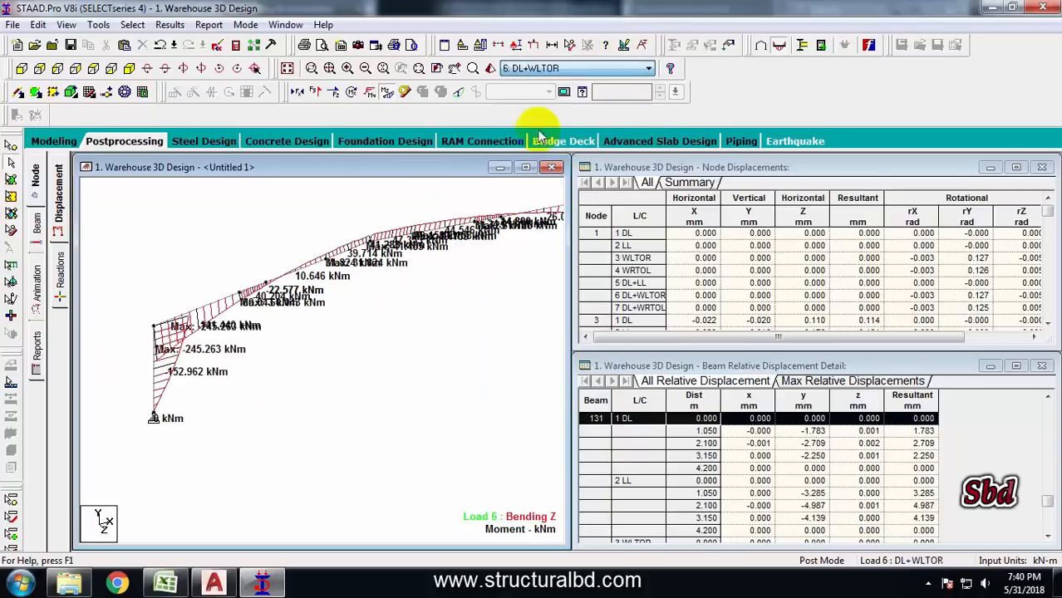
{"action": "left_click", "coordinate": [559, 70]}
{"action": "left_click", "coordinate": [542, 152]}
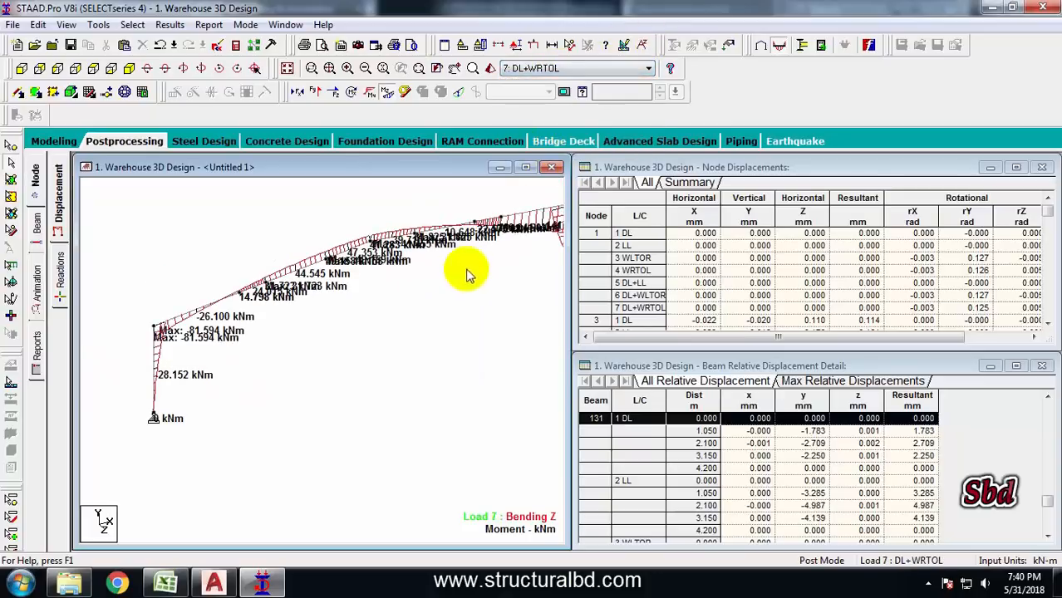
{"action": "middle_click_drag", "start_coordinate": [466, 276], "coordinate": [356, 268]}
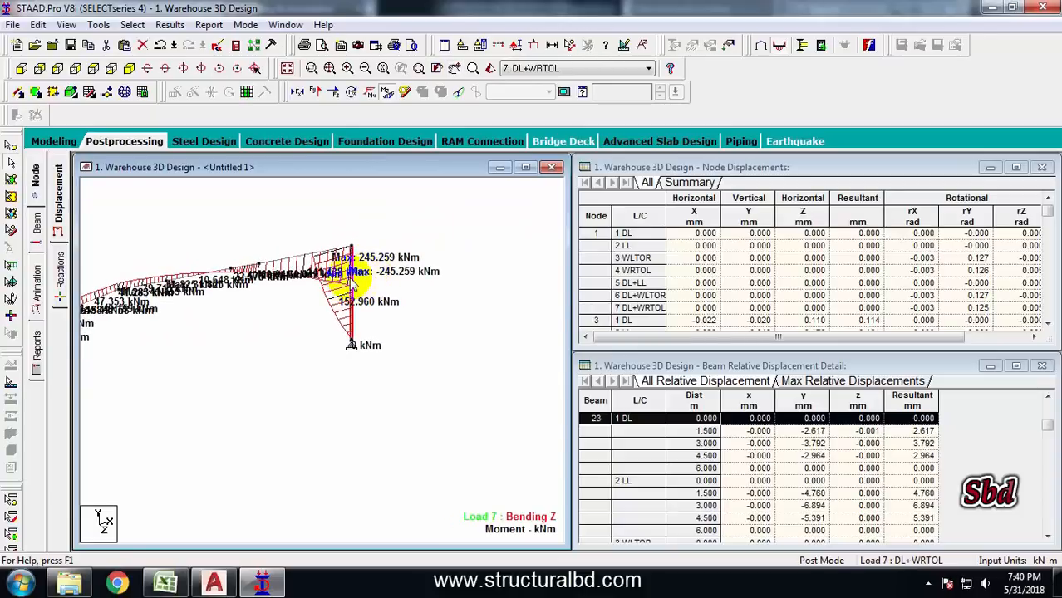
Open beam 23's details and review its steel design check and bending under load cases 5, 6 and 7
{"action": "double_click", "coordinate": [356, 278]}
{"action": "left_click", "coordinate": [673, 136]}
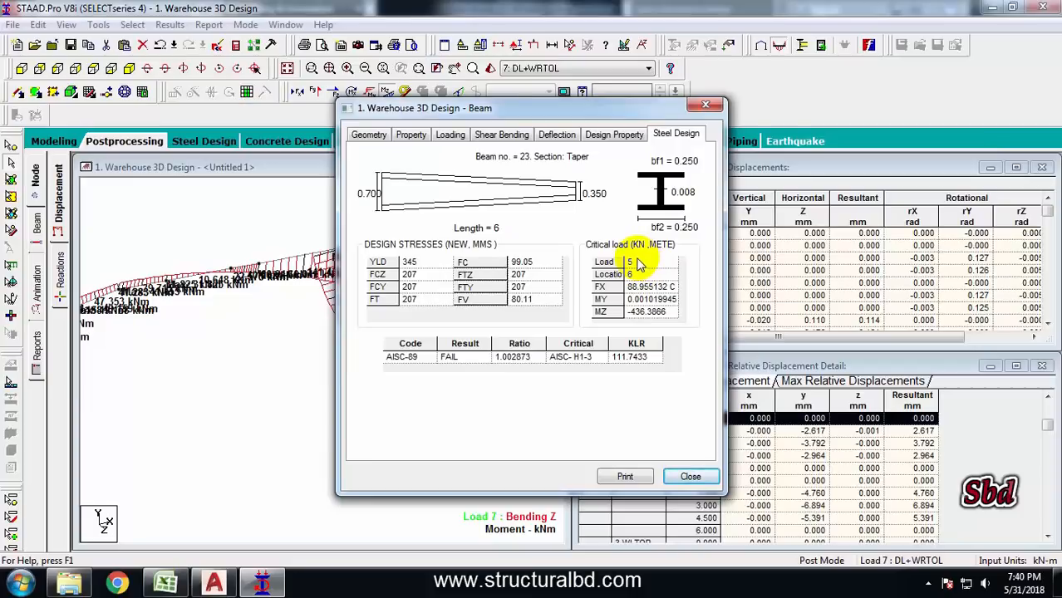
{"action": "left_click", "coordinate": [502, 134]}
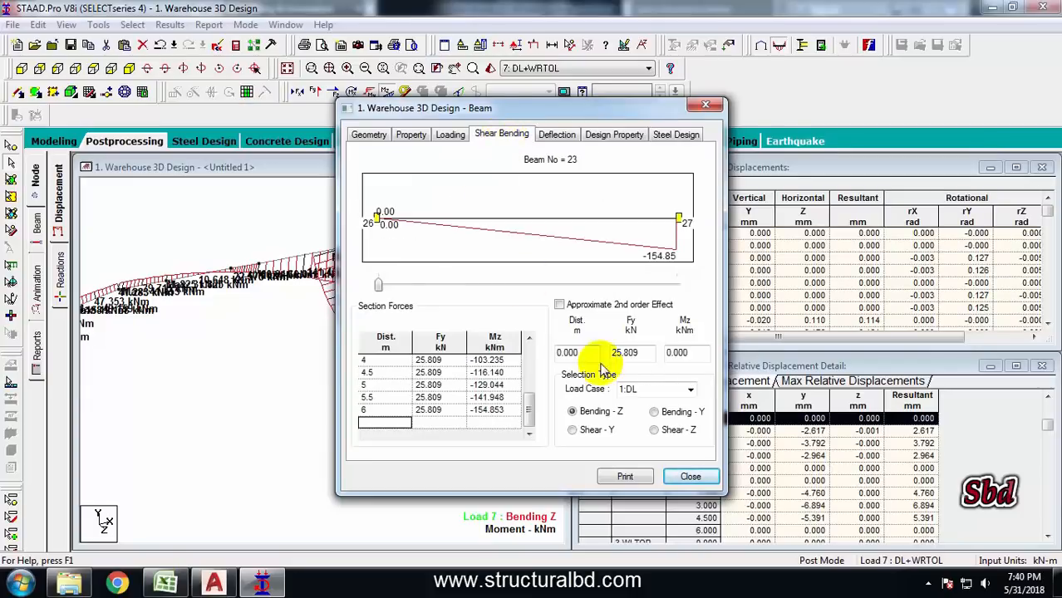
{"action": "left_click", "coordinate": [690, 390]}
{"action": "left_click", "coordinate": [643, 446]}
{"action": "left_click", "coordinate": [689, 390]}
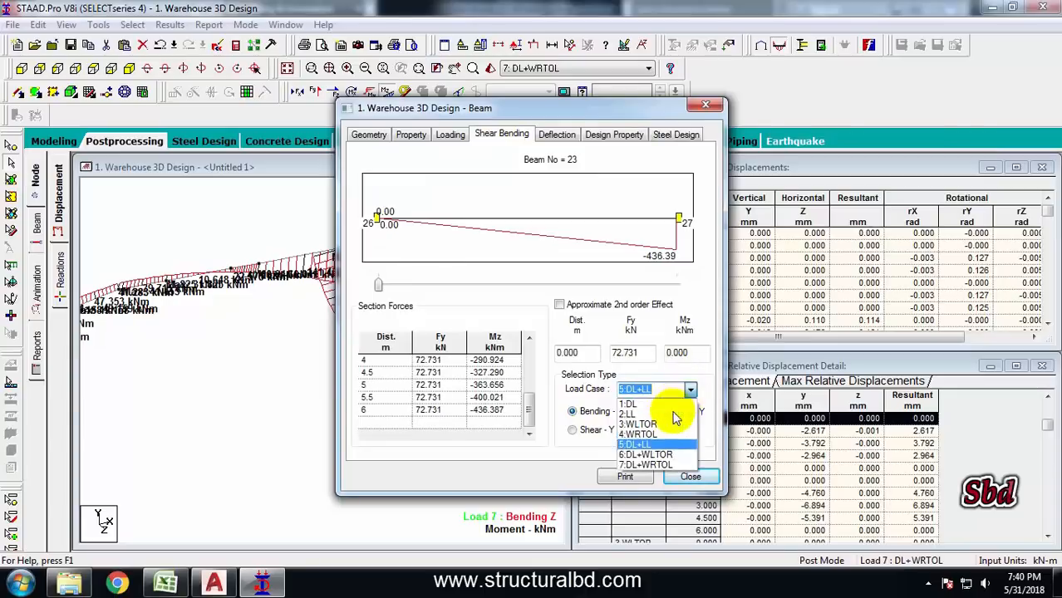
{"action": "left_click", "coordinate": [647, 456]}
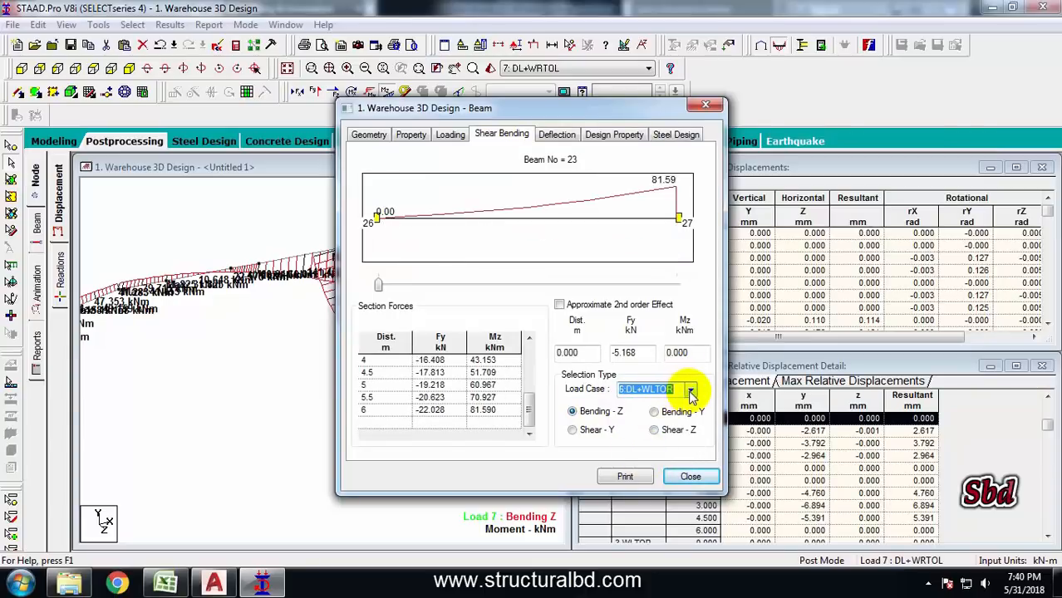
{"action": "left_click", "coordinate": [690, 391]}
{"action": "left_click", "coordinate": [648, 464]}
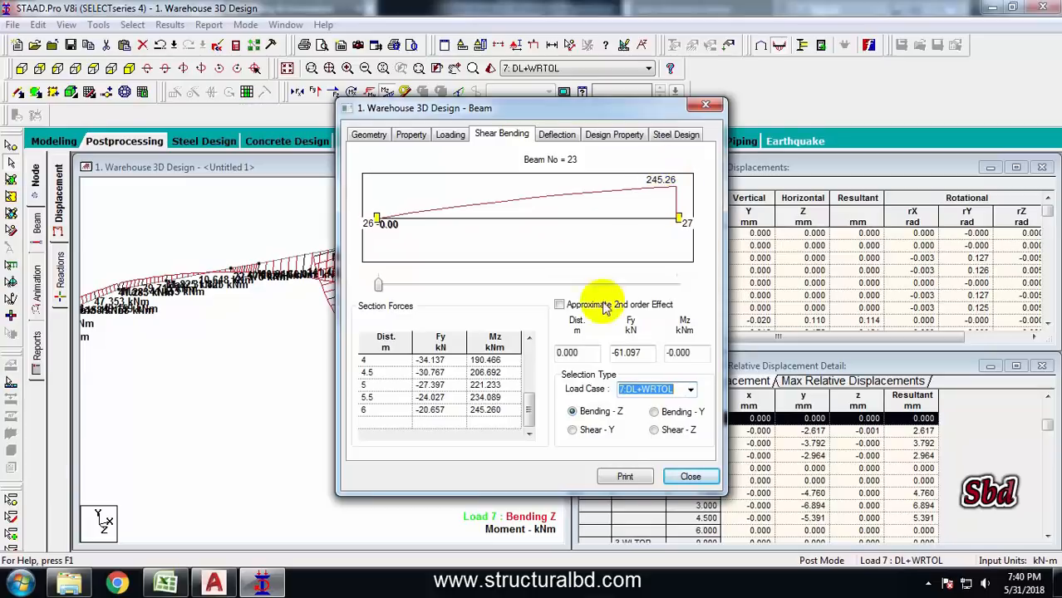
Inspect beam 23's section forces along its length and its Shear-Y diagram under load case 5: DL+LL
{"action": "left_click", "coordinate": [419, 286]}
{"action": "left_click_drag", "start_coordinate": [556, 279], "coordinate": [604, 285]}
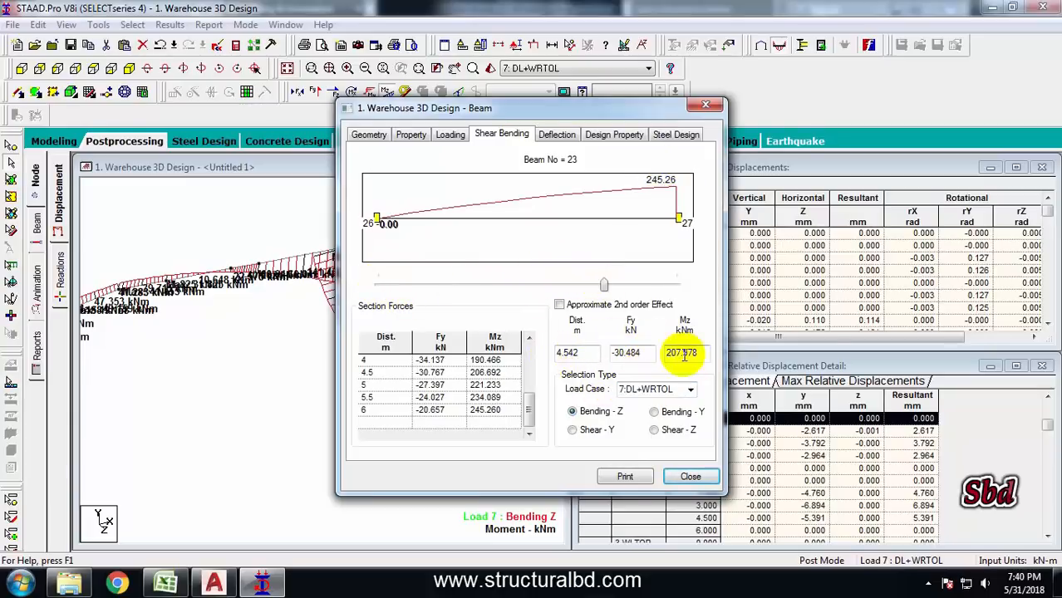
{"action": "left_click", "coordinate": [573, 431]}
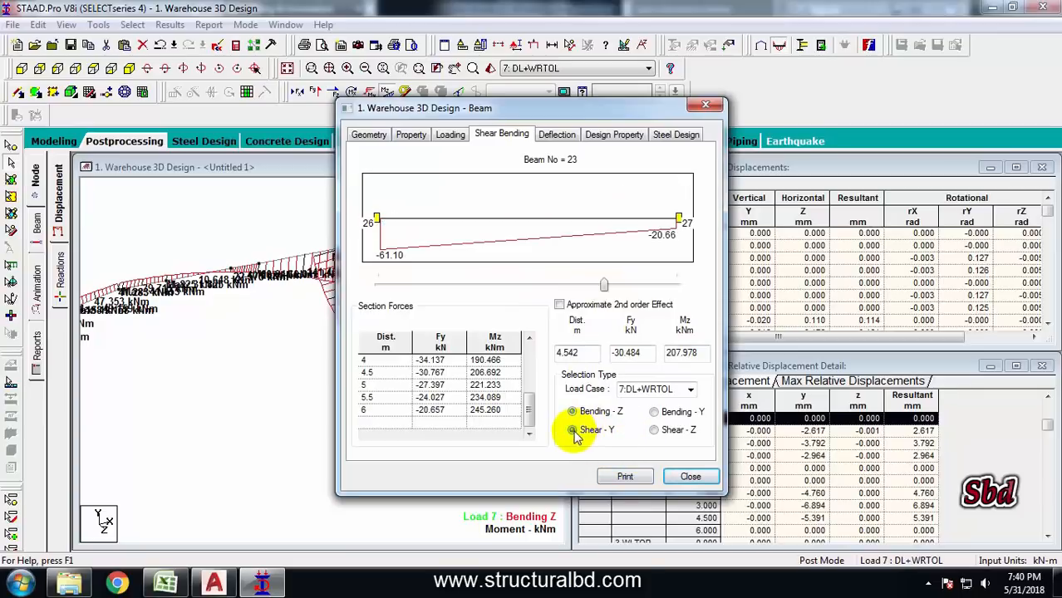
{"action": "left_click", "coordinate": [690, 390]}
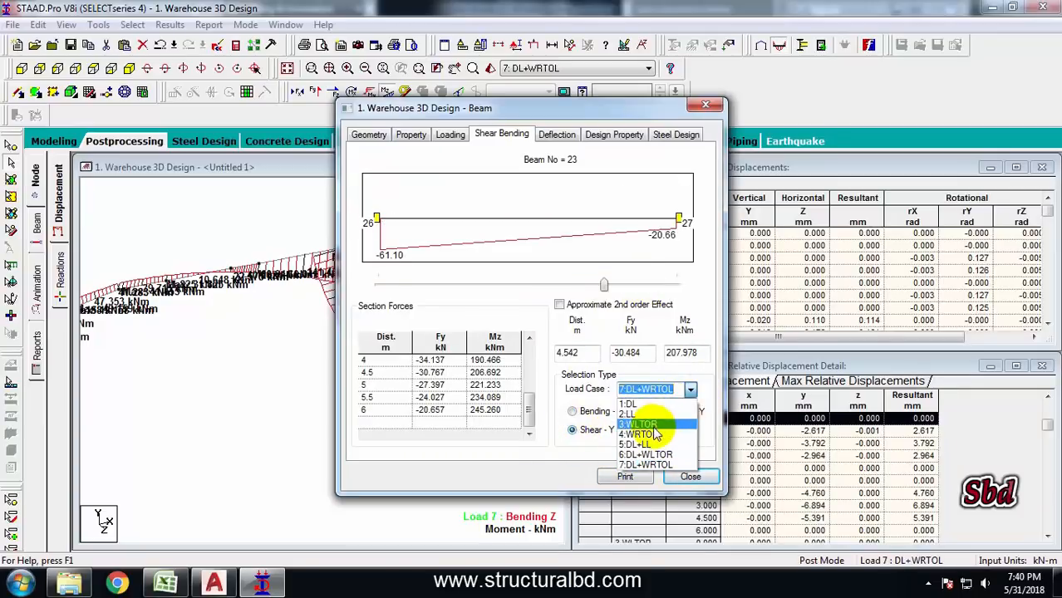
{"action": "left_click", "coordinate": [644, 445]}
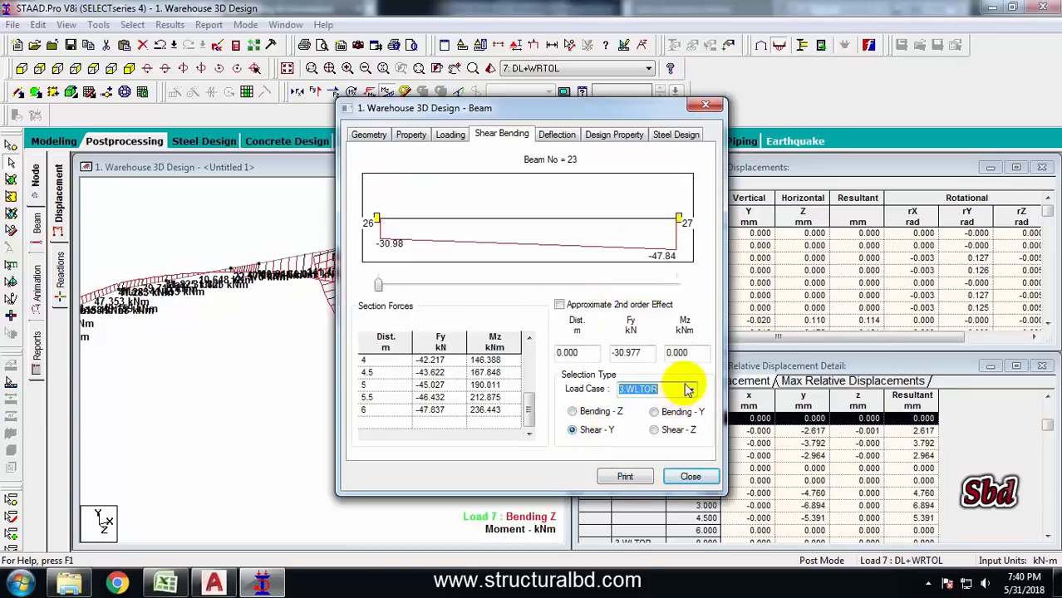
Review beam 23's deflection under load cases 4: WRTOL and 5: DL+LL, and close the beam dialog
{"action": "left_click", "coordinate": [558, 135]}
{"action": "left_click", "coordinate": [676, 372]}
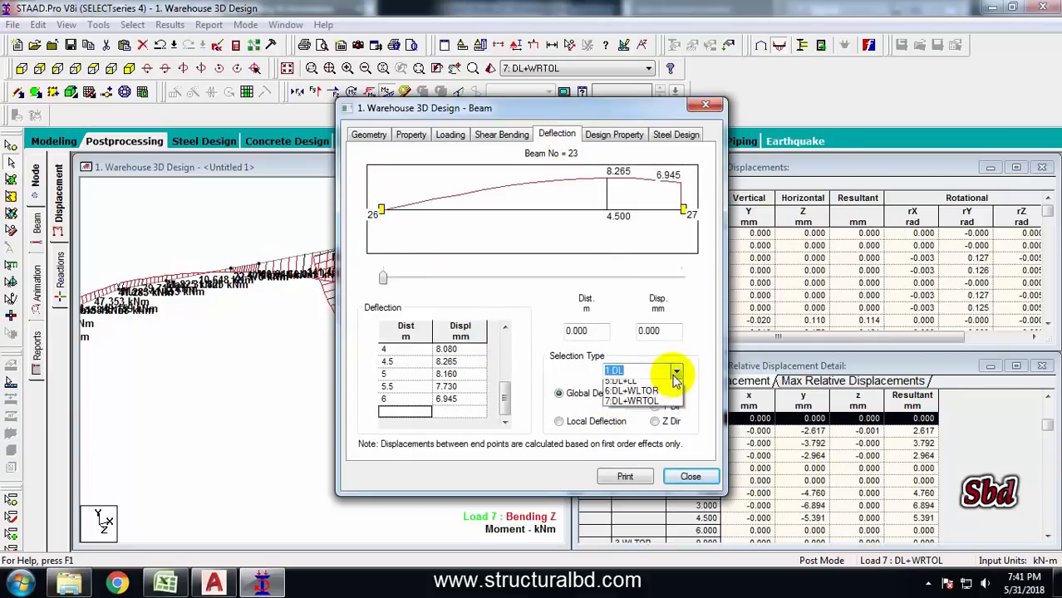
{"action": "left_click", "coordinate": [652, 413]}
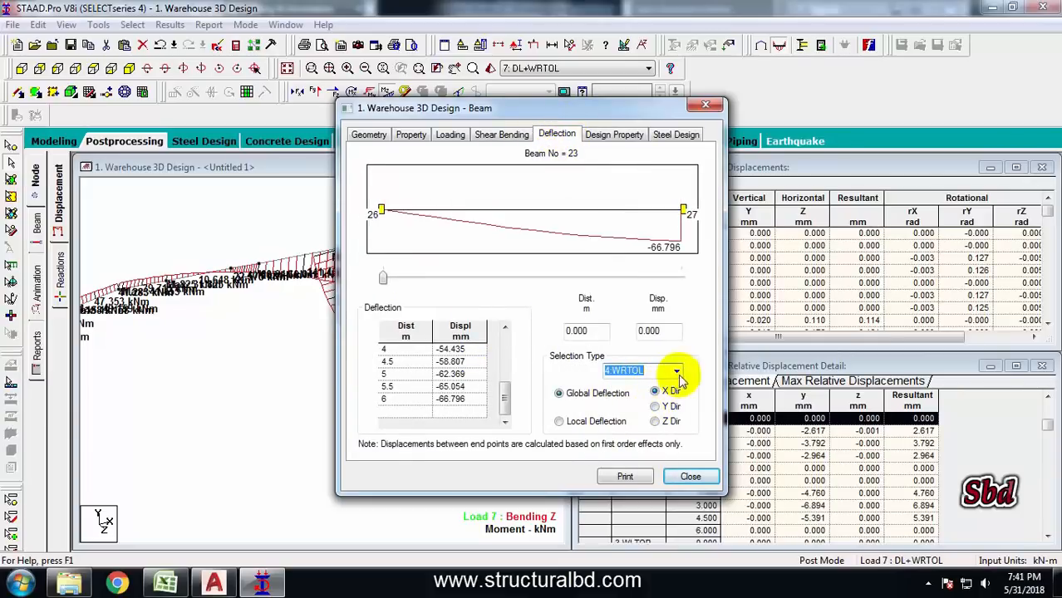
{"action": "left_click", "coordinate": [676, 372]}
{"action": "left_click", "coordinate": [657, 422]}
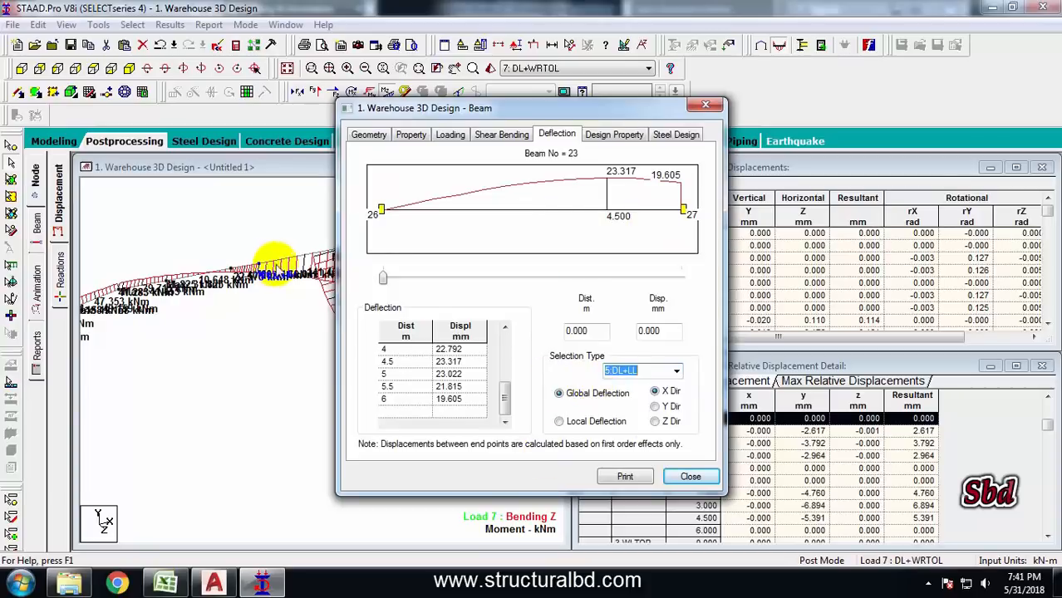
{"action": "left_click", "coordinate": [698, 483]}
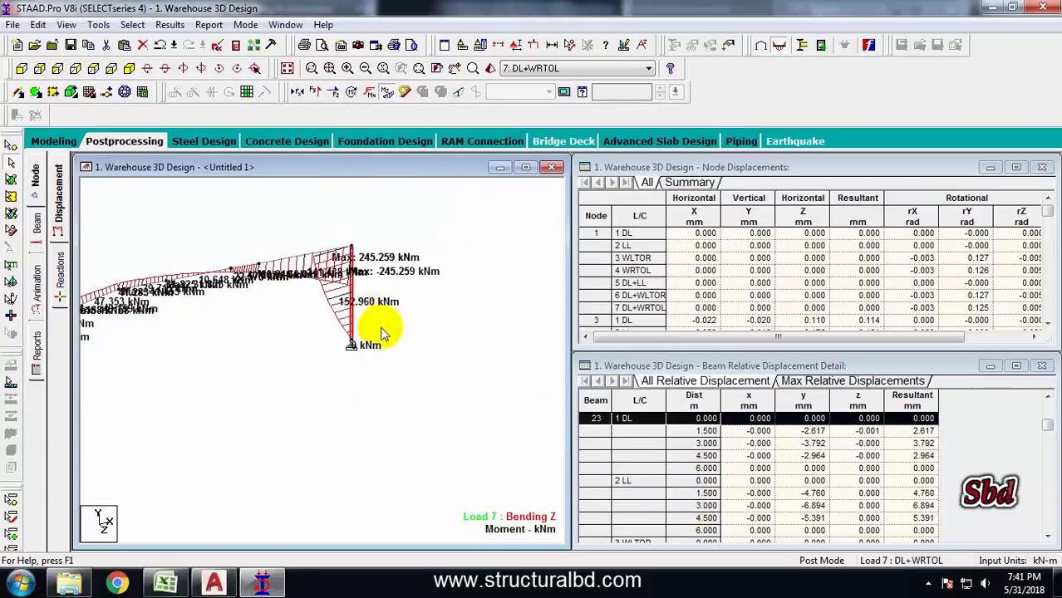
Display the Shear Z and Shear Y force diagrams for load case 5: DL+LL
{"action": "middle_click_drag", "start_coordinate": [321, 337], "coordinate": [375, 333]}
{"action": "scroll", "coordinate": [374, 332], "scroll_direction": "down", "scroll_amount": 1}
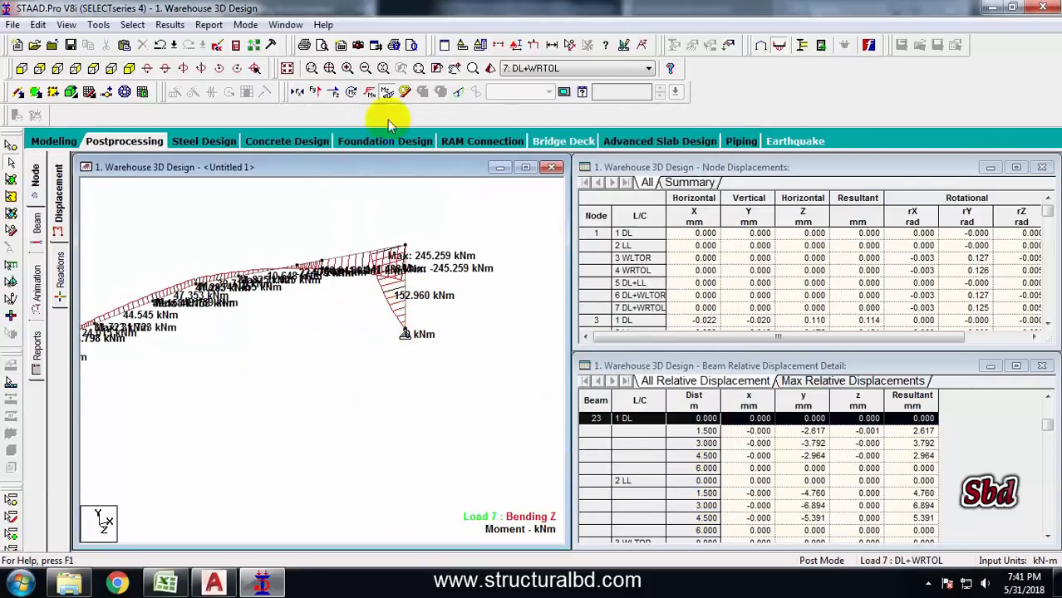
{"action": "left_click", "coordinate": [384, 93]}
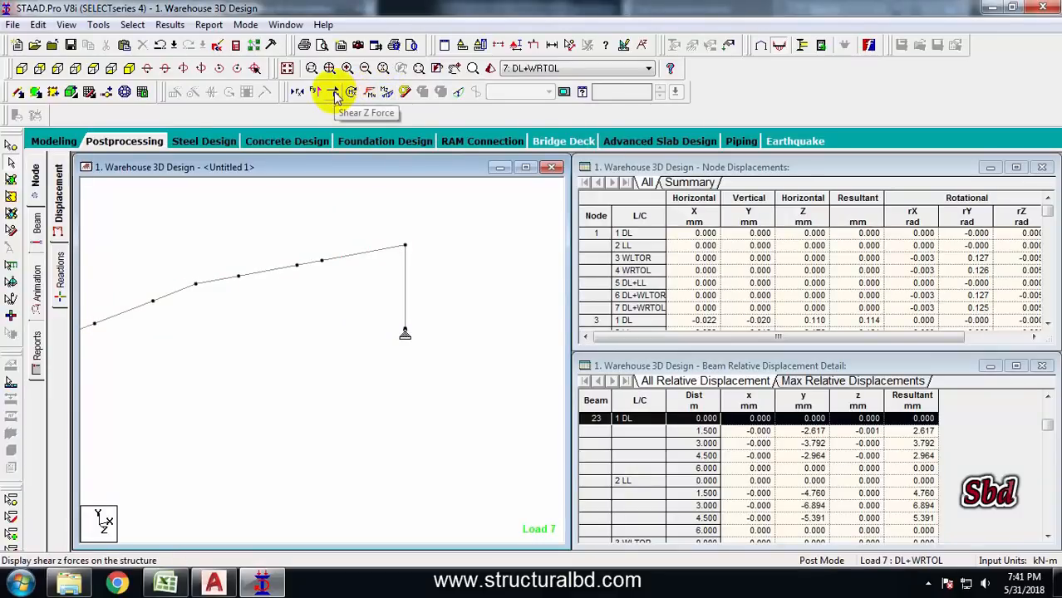
{"action": "left_click", "coordinate": [335, 92]}
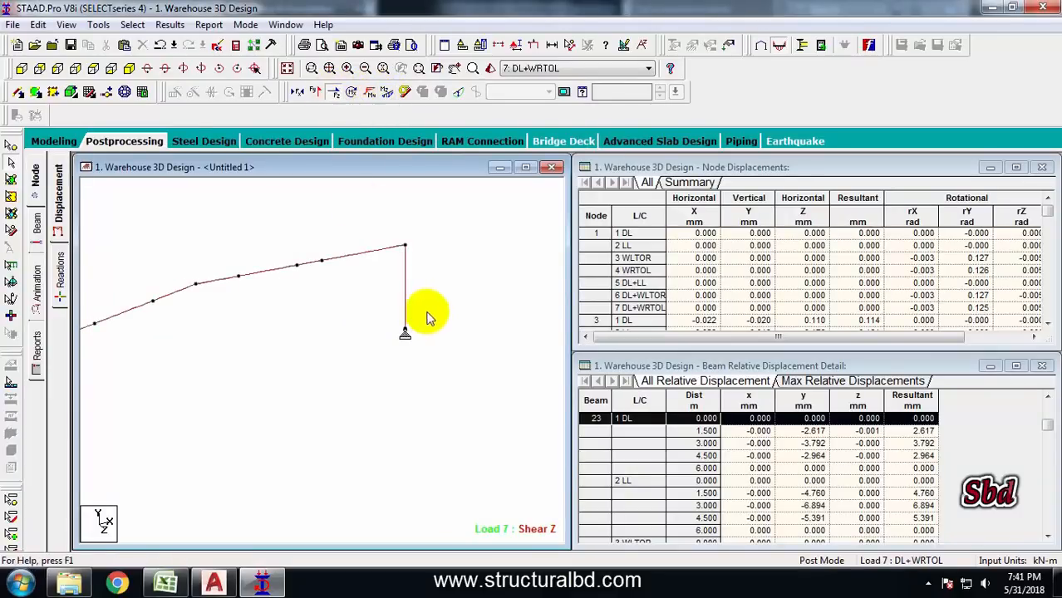
{"action": "left_click", "coordinate": [549, 69]}
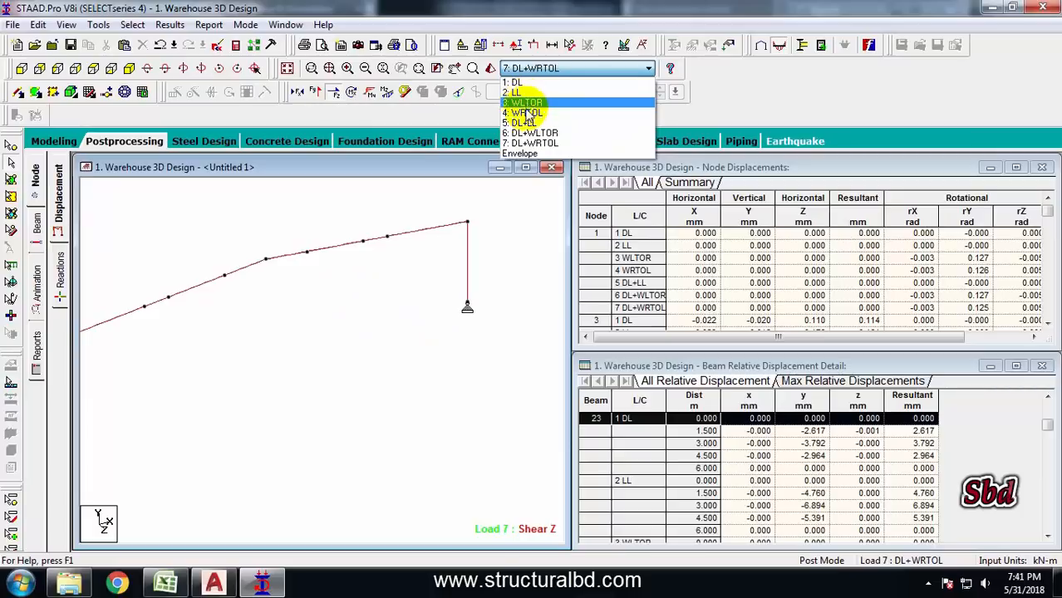
{"action": "left_click", "coordinate": [525, 123]}
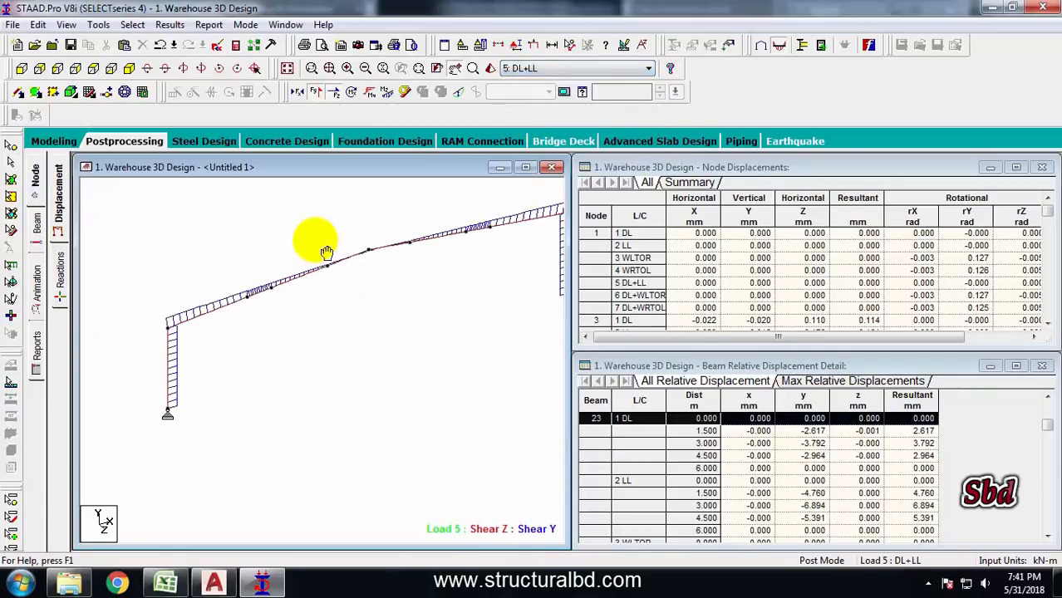
{"action": "left_click", "coordinate": [317, 93]}
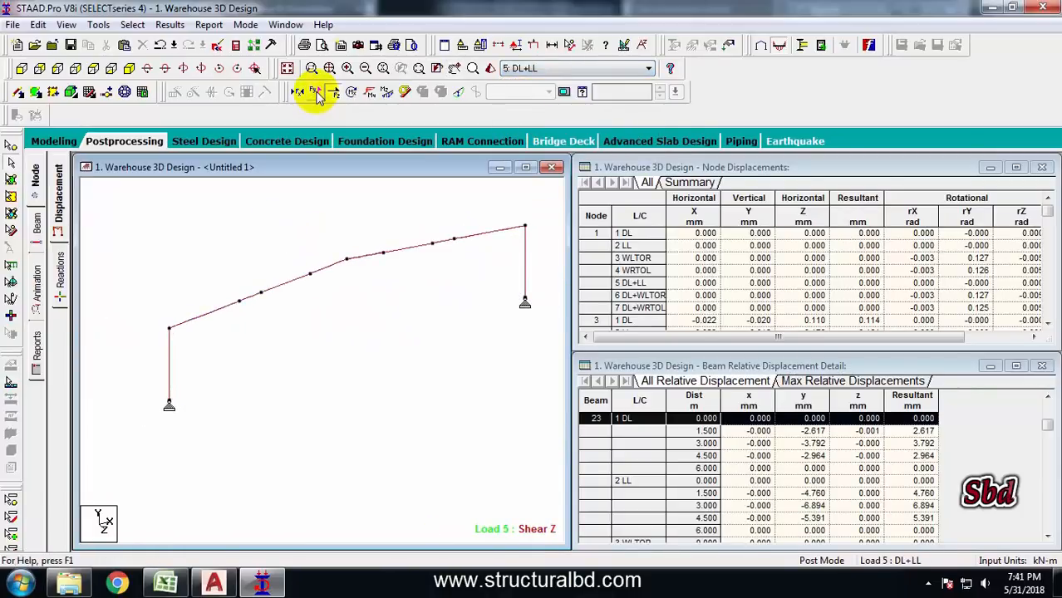
{"action": "left_click", "coordinate": [317, 93]}
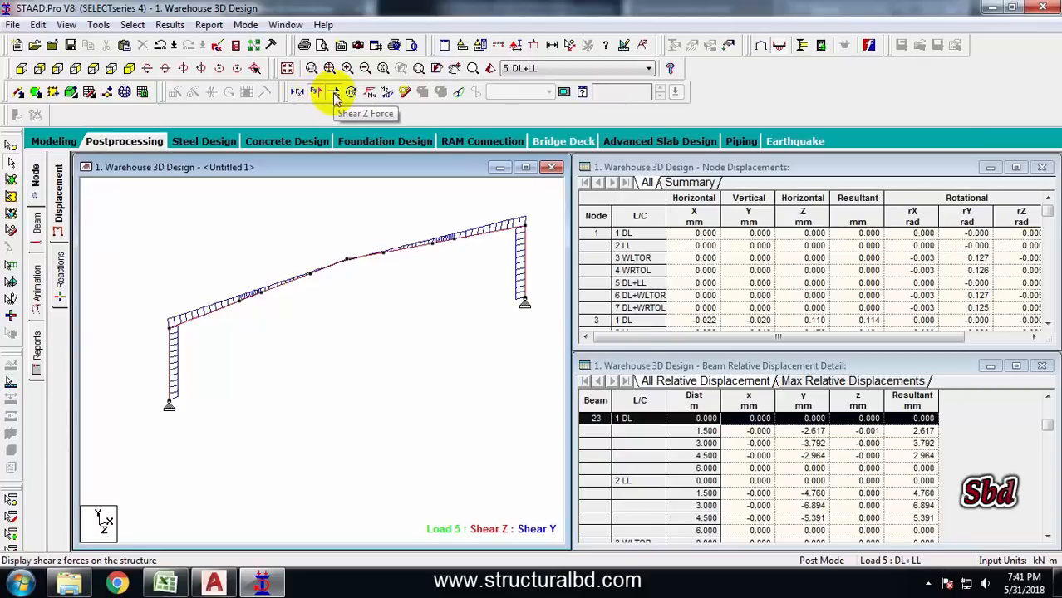
Annotate shear values at ends, maximum and mid point on the beams, replacing bending and displacement annotations
{"action": "left_click", "coordinate": [170, 25]}
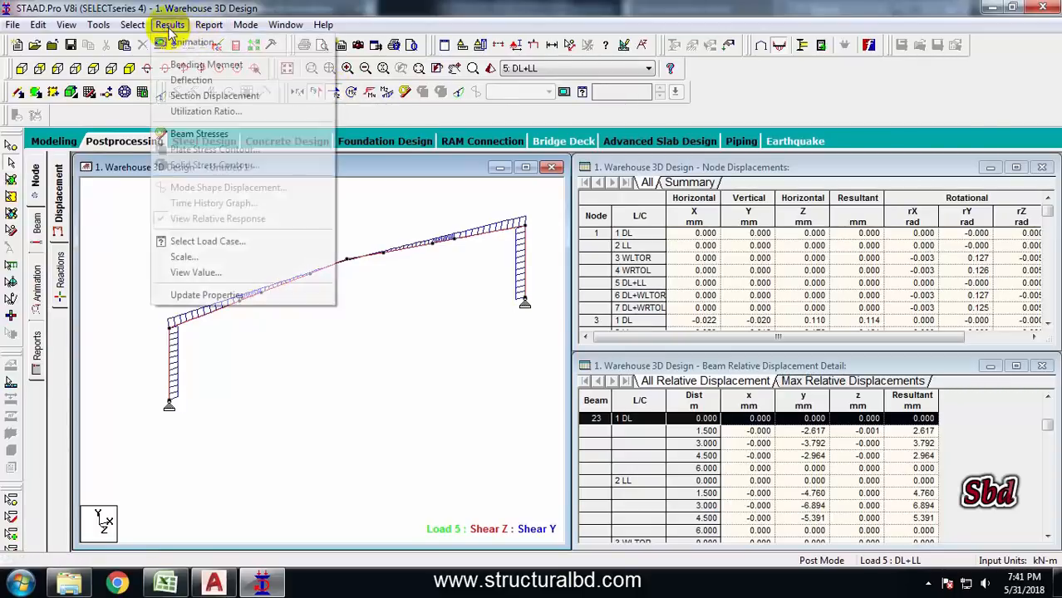
{"action": "left_click", "coordinate": [207, 273]}
{"action": "left_click", "coordinate": [469, 170]}
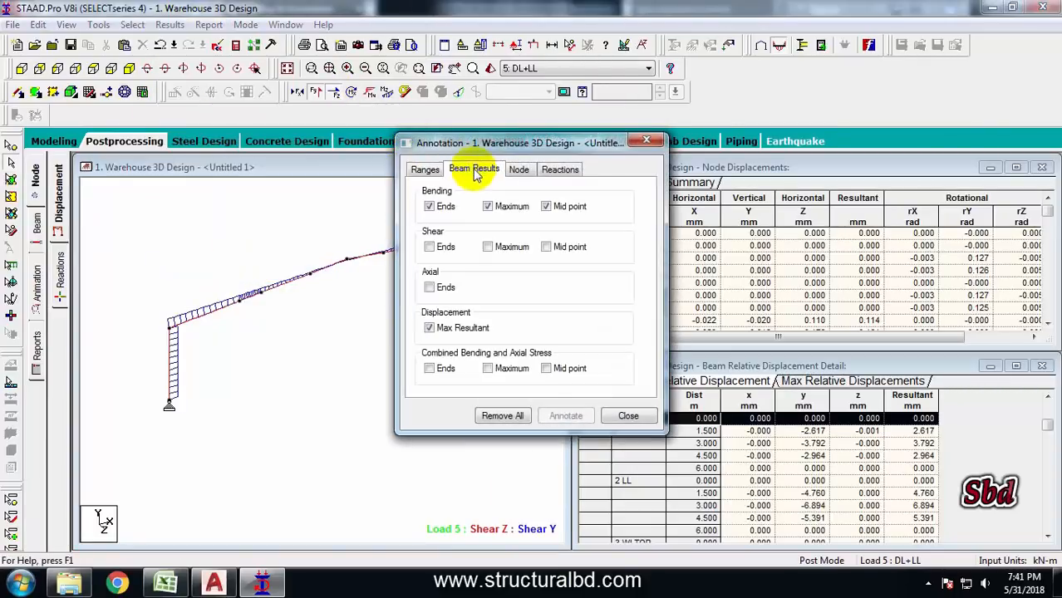
{"action": "left_click", "coordinate": [429, 207]}
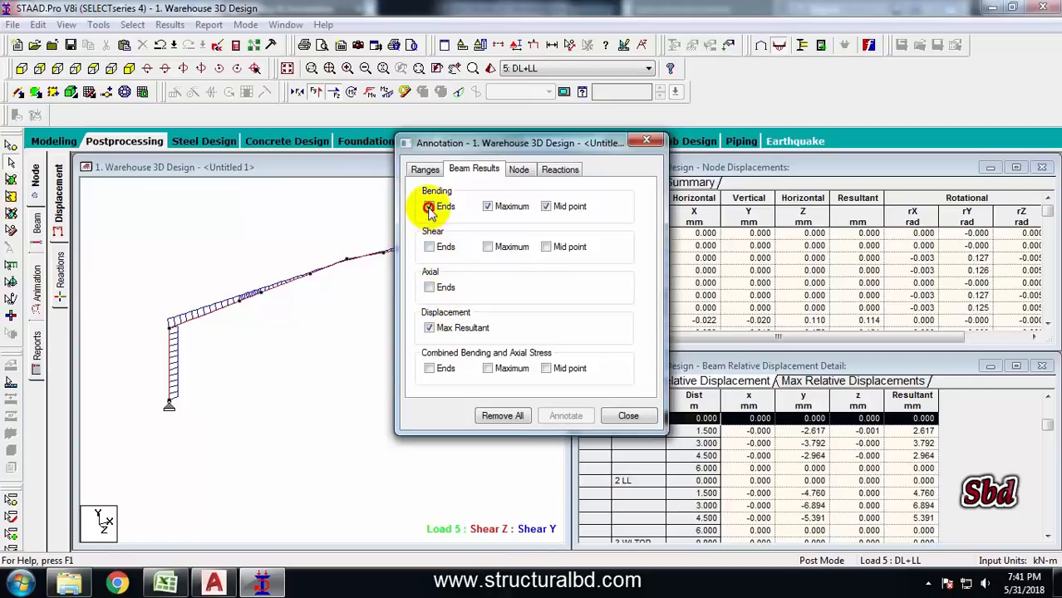
{"action": "left_click", "coordinate": [485, 208]}
{"action": "left_click", "coordinate": [548, 208]}
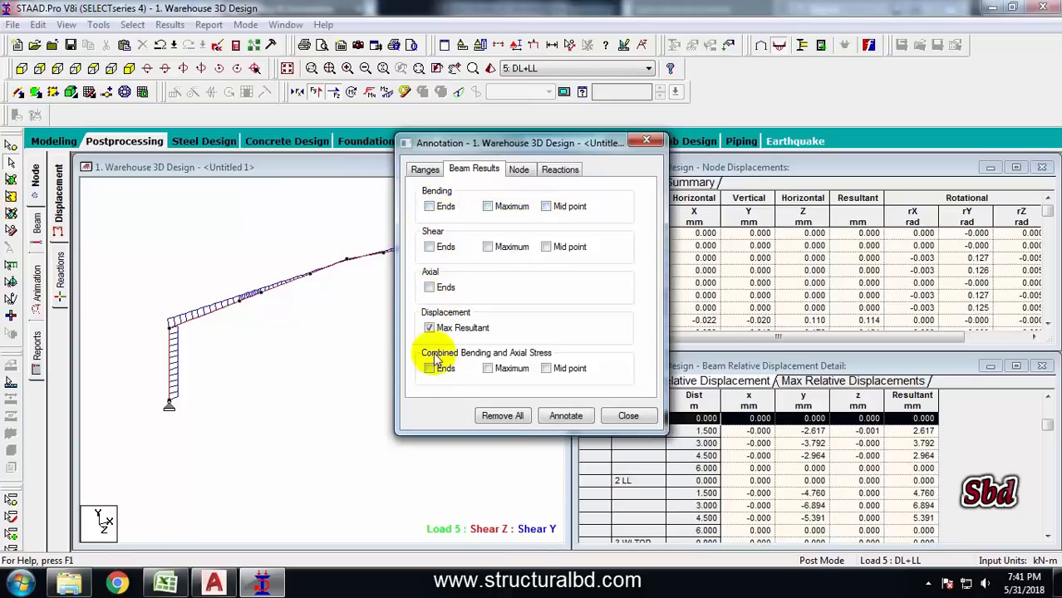
{"action": "left_click", "coordinate": [430, 246]}
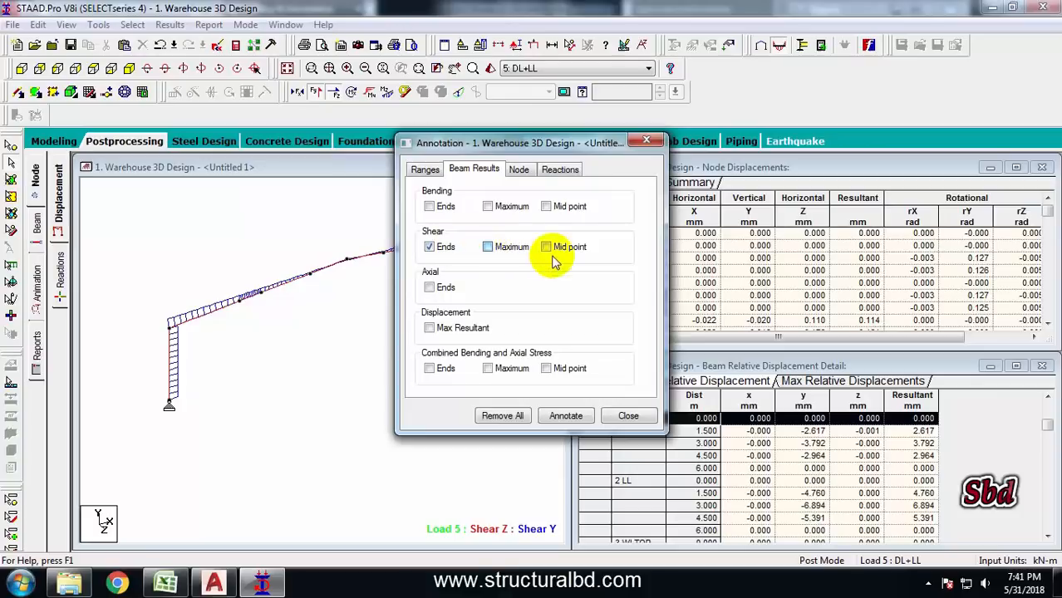
{"action": "left_click", "coordinate": [568, 417]}
{"action": "left_click", "coordinate": [628, 417]}
Switch the displayed results to load case 6: DL+WLTOR
{"action": "scroll", "coordinate": [266, 308], "scroll_direction": "up", "scroll_amount": 3}
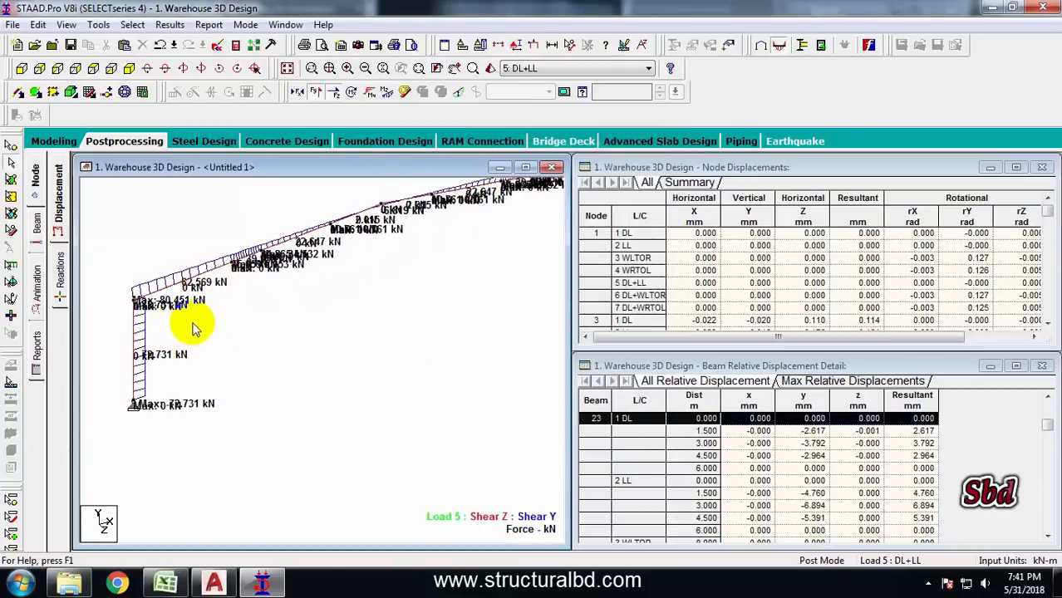
{"action": "middle_click_drag", "start_coordinate": [128, 306], "coordinate": [195, 305]}
{"action": "scroll", "coordinate": [199, 304], "scroll_direction": "down", "scroll_amount": 1}
{"action": "left_click", "coordinate": [519, 73]}
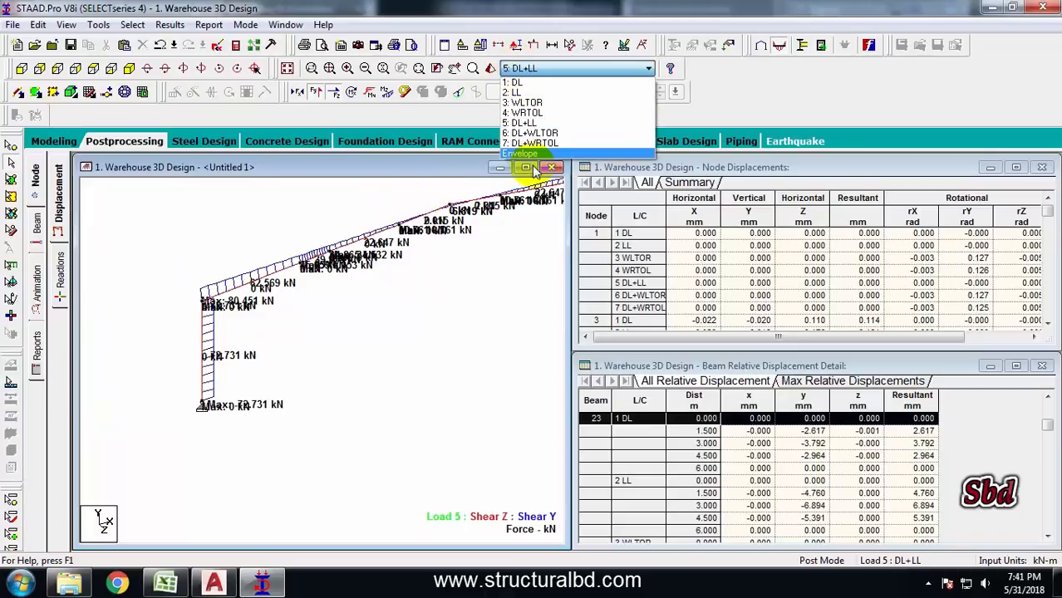
{"action": "left_click", "coordinate": [536, 137]}
{"action": "scroll", "coordinate": [379, 273], "scroll_direction": "down", "scroll_amount": 1}
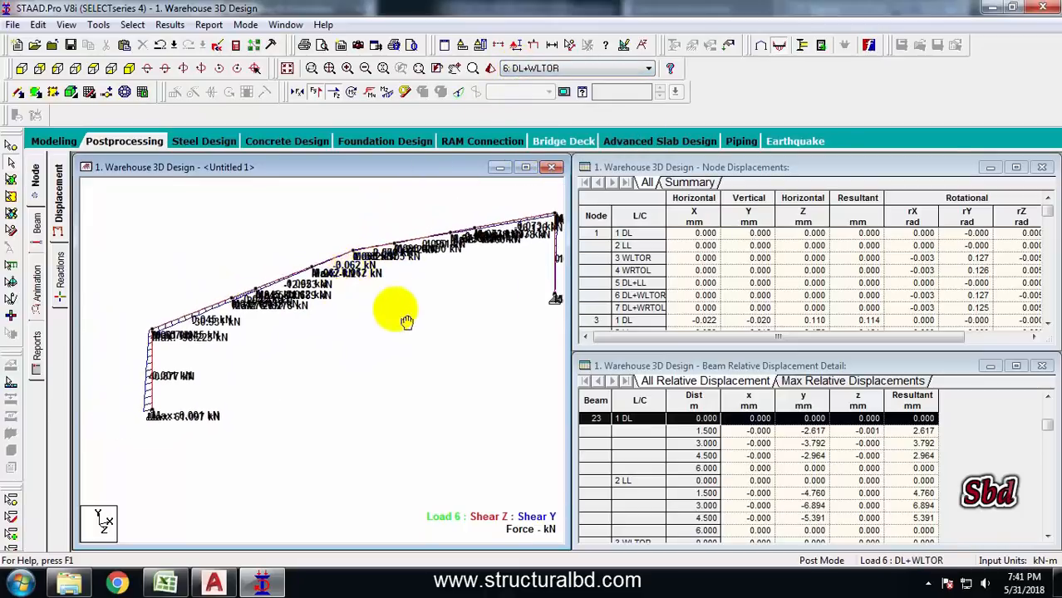
{"action": "middle_click_drag", "start_coordinate": [405, 317], "coordinate": [336, 322]}
{"action": "scroll", "coordinate": [332, 320], "scroll_direction": "down", "scroll_amount": 1}
{"action": "middle_click_drag", "start_coordinate": [228, 275], "coordinate": [265, 266]}
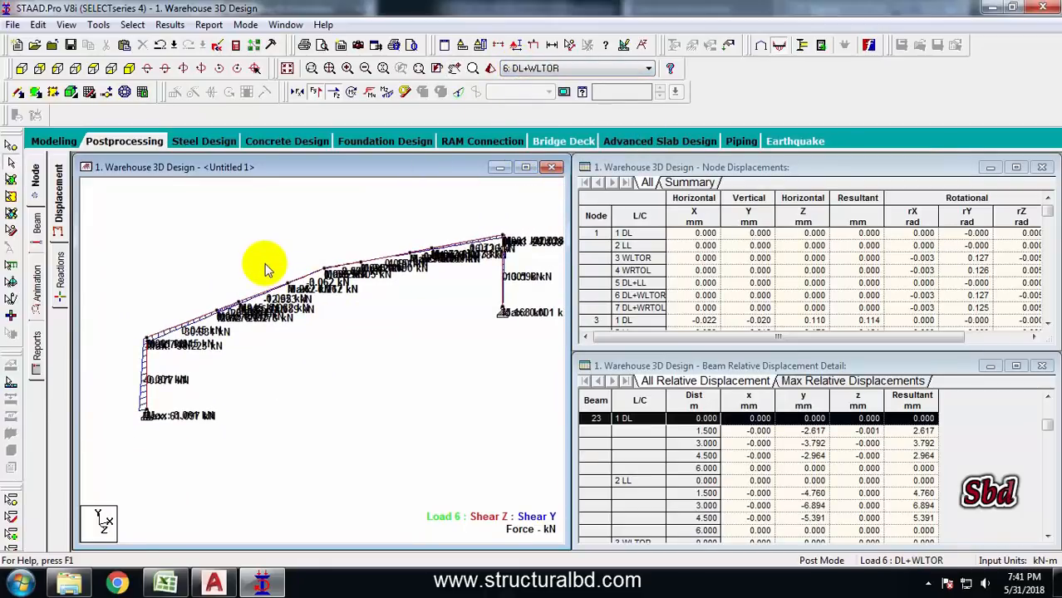
Change the force diagram to show axial force only
{"action": "left_click", "coordinate": [318, 92]}
{"action": "left_click", "coordinate": [299, 93]}
{"action": "scroll", "coordinate": [227, 326], "scroll_direction": "up", "scroll_amount": 2}
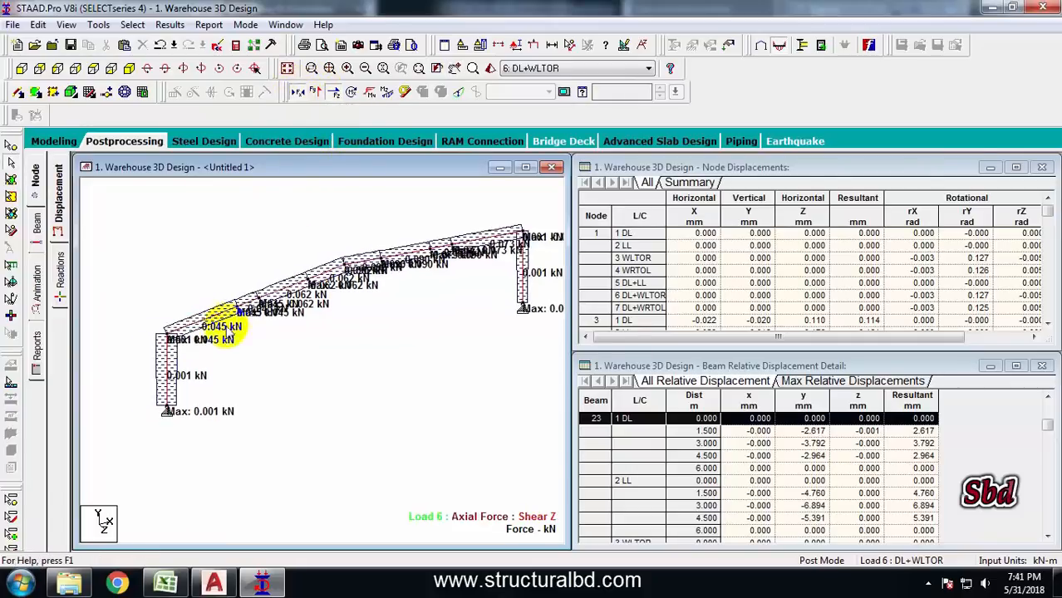
{"action": "left_click", "coordinate": [333, 93]}
{"action": "scroll", "coordinate": [244, 301], "scroll_direction": "up", "scroll_amount": 1}
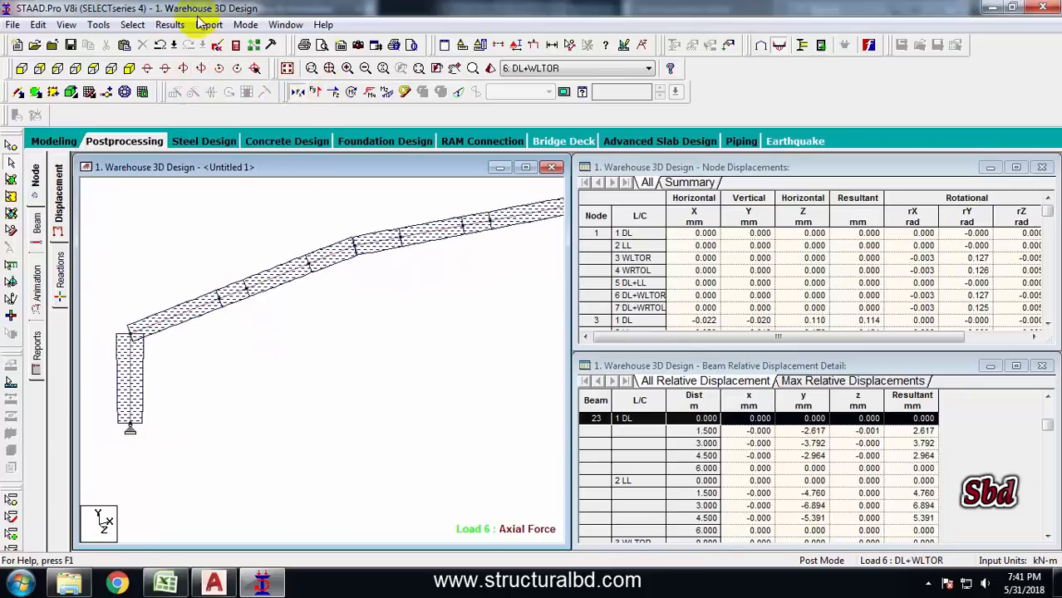
Annotate axial force values at the beam ends
{"action": "left_click", "coordinate": [171, 25]}
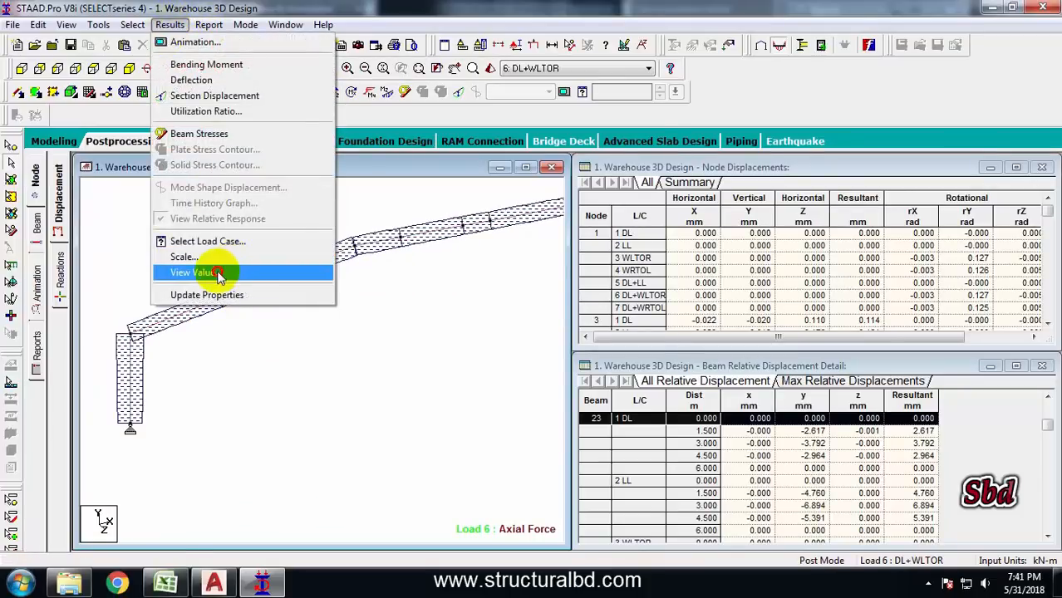
{"action": "left_click", "coordinate": [213, 270]}
{"action": "left_click", "coordinate": [473, 169]}
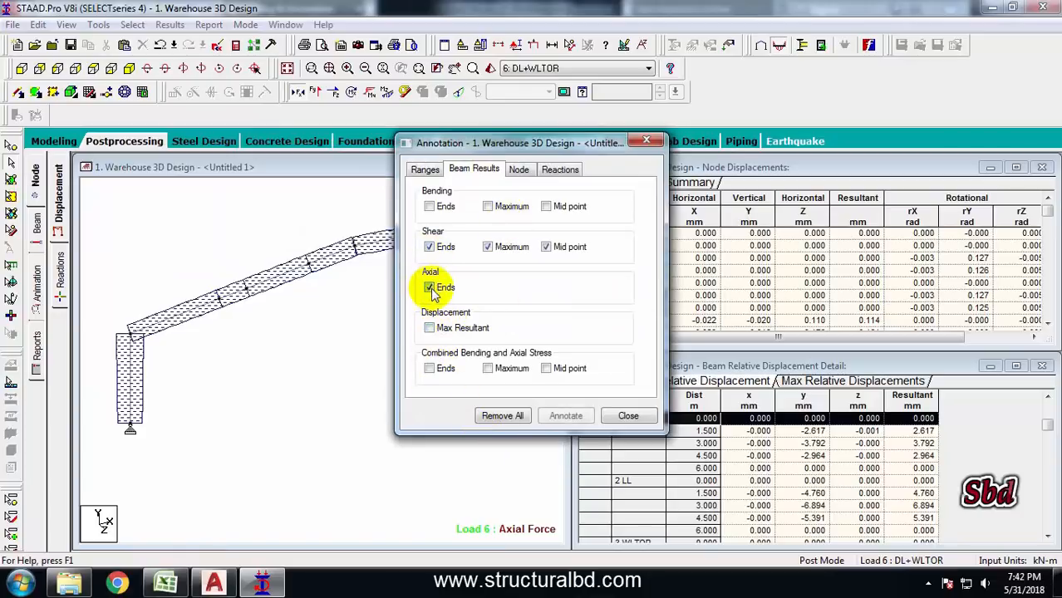
{"action": "left_click", "coordinate": [566, 417]}
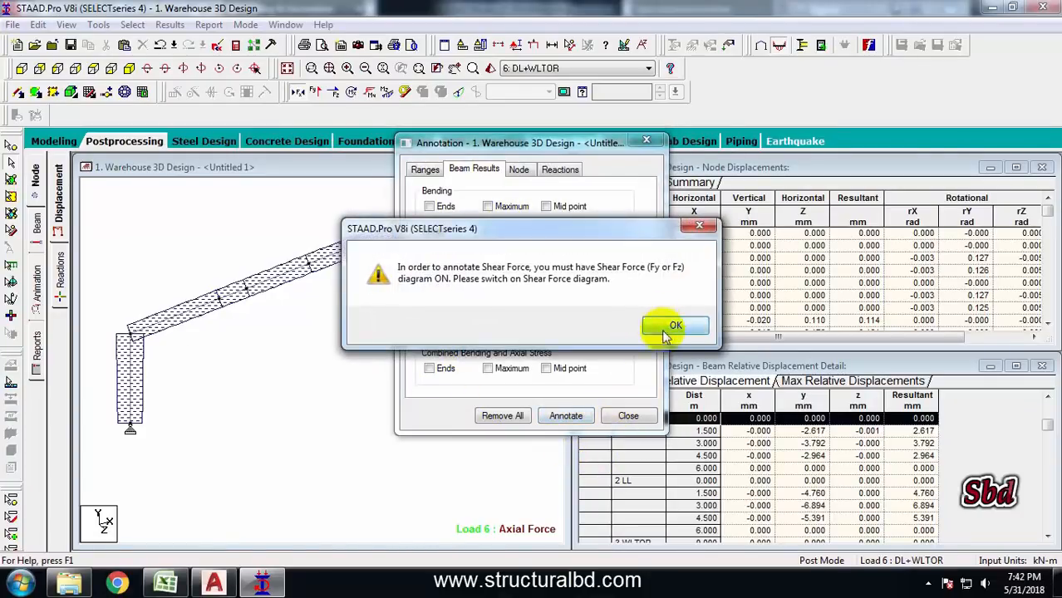
{"action": "left_click", "coordinate": [675, 326]}
{"action": "left_click", "coordinate": [628, 416]}
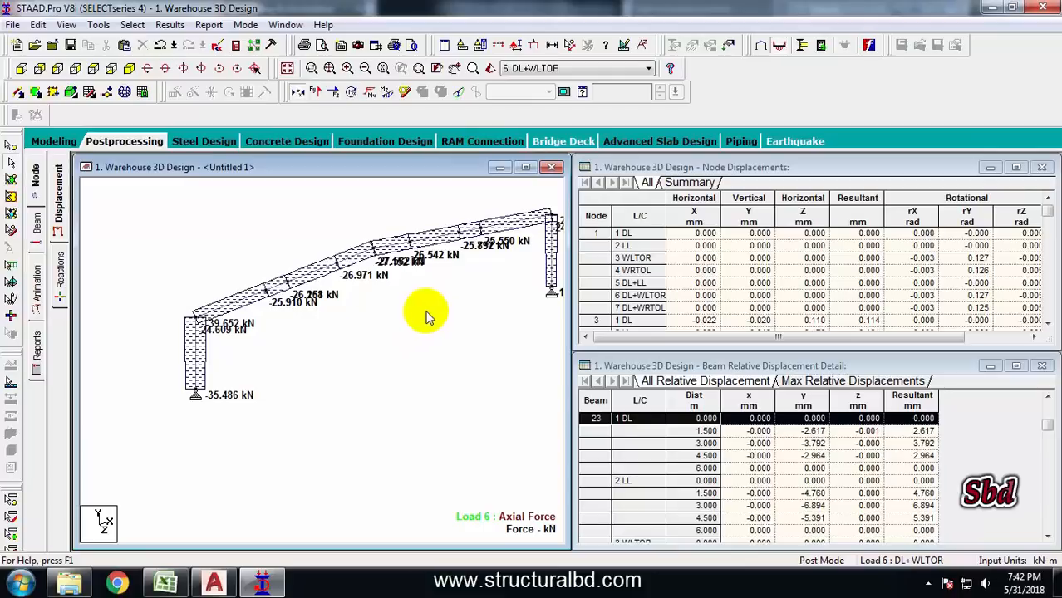
{"action": "middle_click_drag", "start_coordinate": [250, 258], "coordinate": [186, 265]}
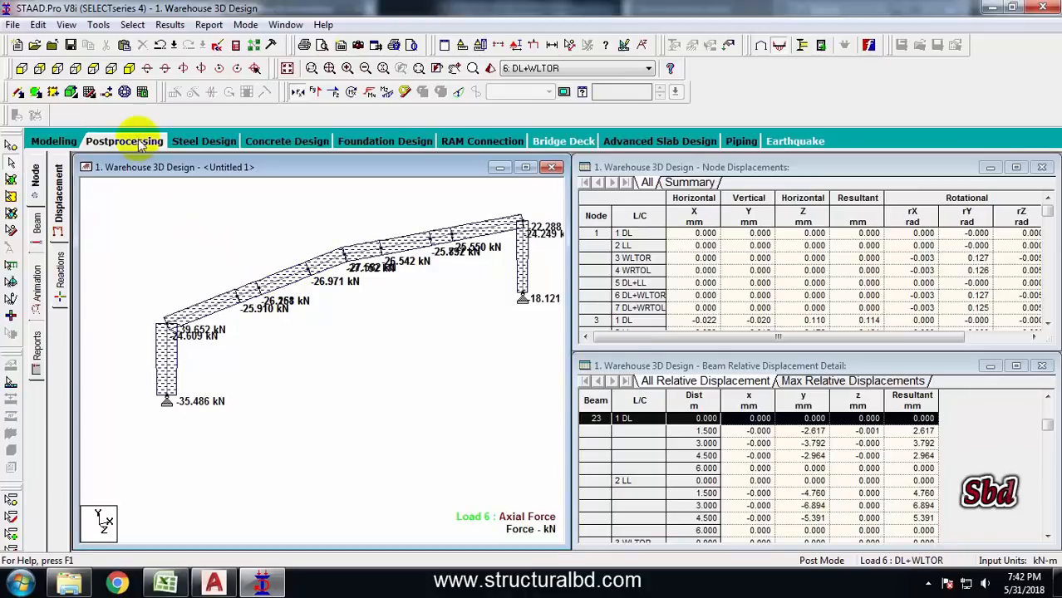
Display the whole structure without the axial force diagram in front elevation
{"action": "left_click", "coordinate": [287, 70]}
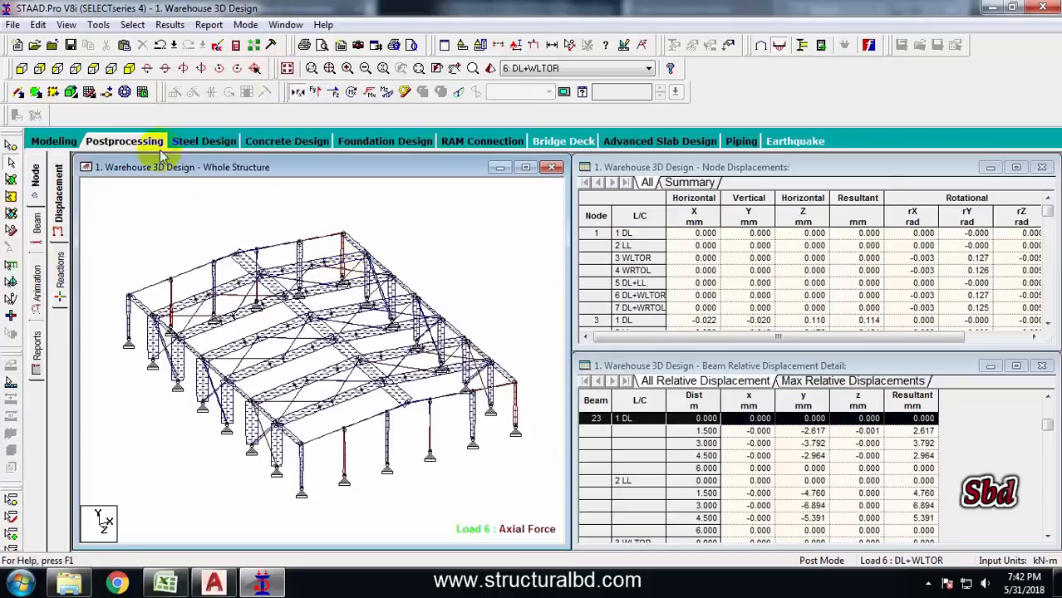
{"action": "left_click", "coordinate": [298, 94]}
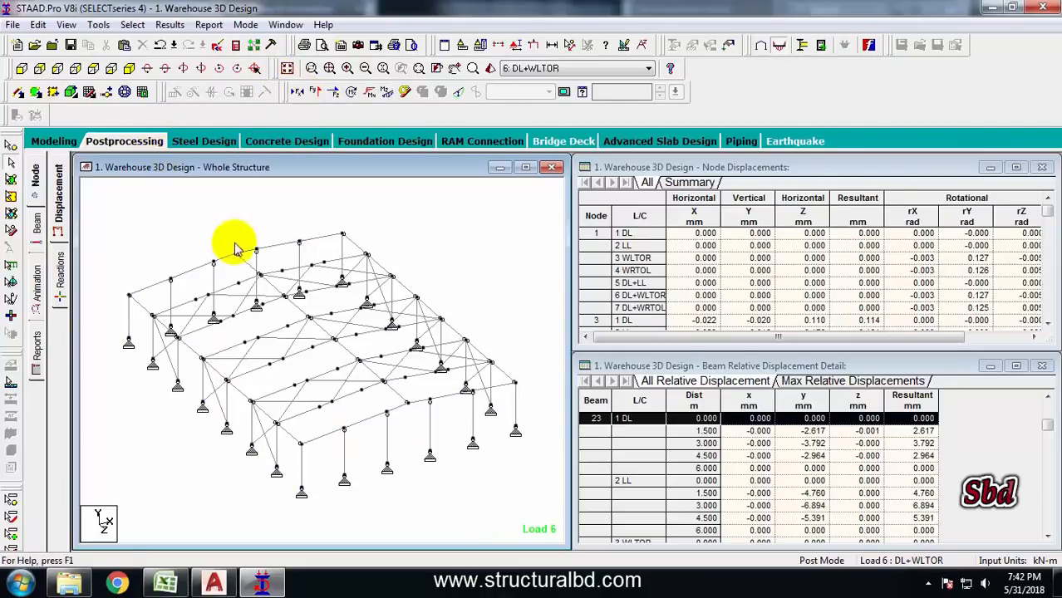
{"action": "left_click", "coordinate": [20, 70]}
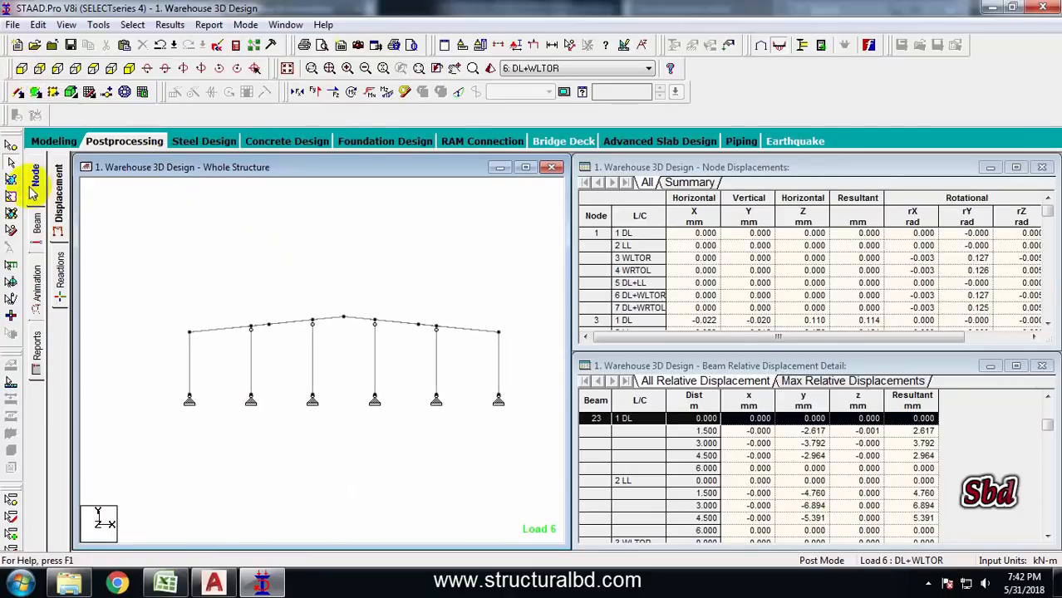
Select the support nodes and open them in a new view shown isometrically
{"action": "left_click", "coordinate": [11, 154]}
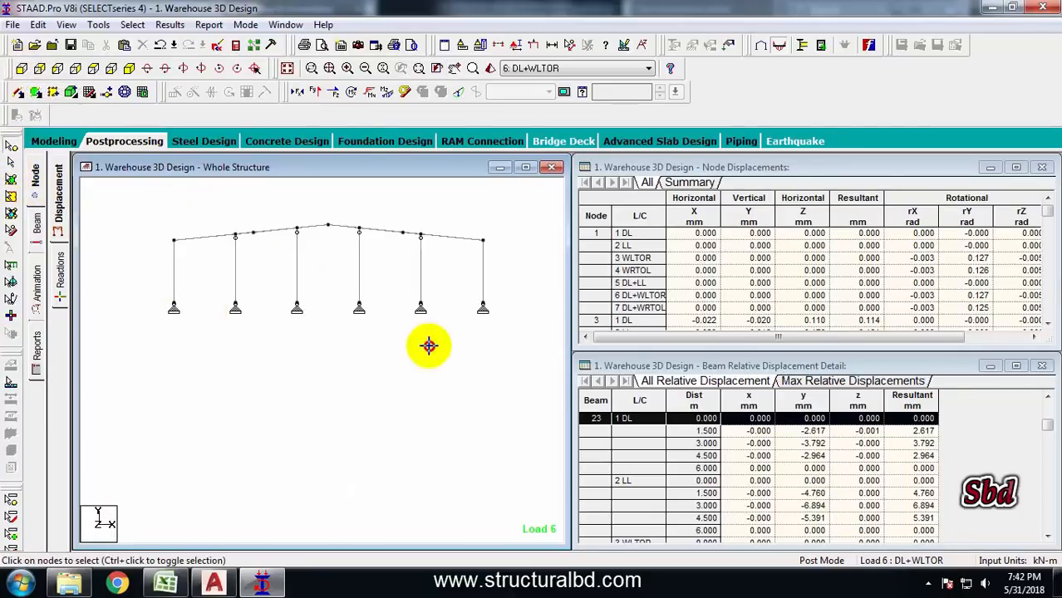
{"action": "right_click", "coordinate": [375, 266]}
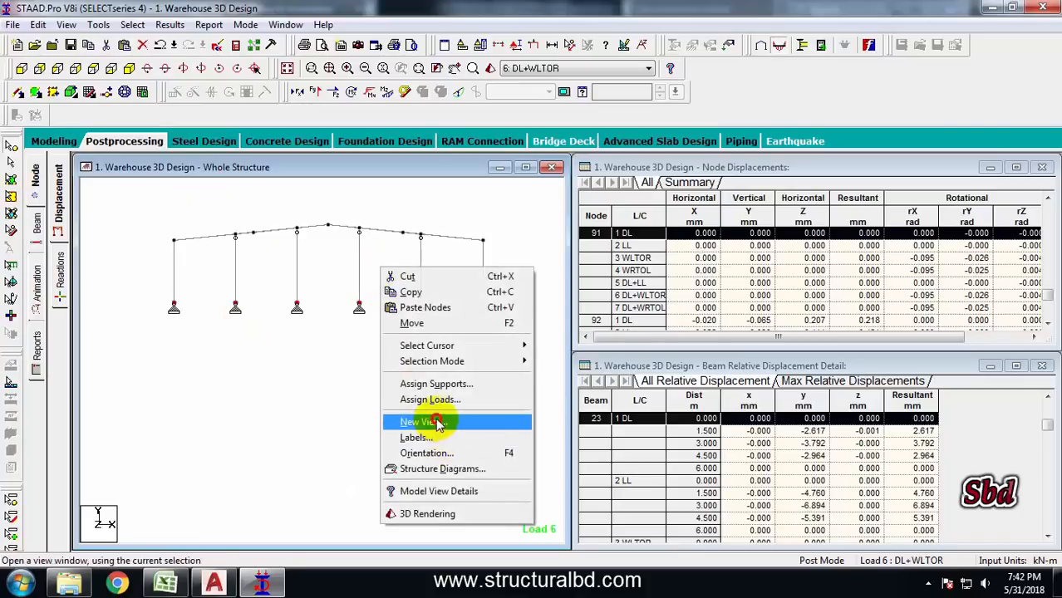
{"action": "left_click", "coordinate": [465, 418]}
{"action": "left_click", "coordinate": [625, 274]}
{"action": "left_click", "coordinate": [142, 91]}
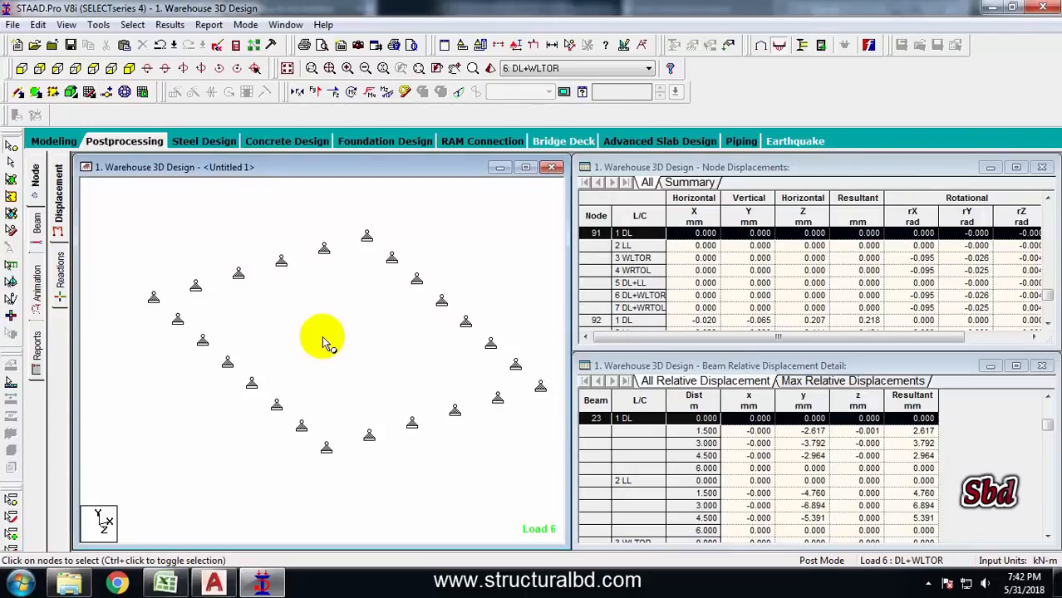
Show node numbers in place of support symbols in the new view and take a picture of it
{"action": "key", "text": "shift+s"}
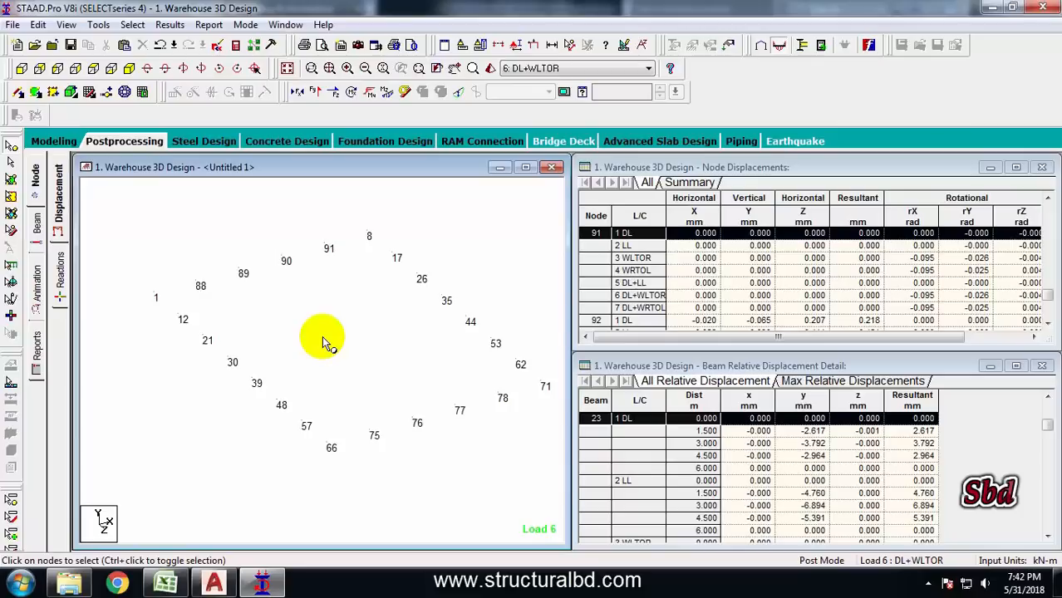
{"action": "key", "text": "shift+k"}
{"action": "middle_click_drag", "start_coordinate": [344, 300], "coordinate": [338, 307]}
{"action": "middle_click_drag", "start_coordinate": [397, 352], "coordinate": [357, 357]}
{"action": "scroll", "coordinate": [353, 334], "scroll_direction": "up", "scroll_amount": 1}
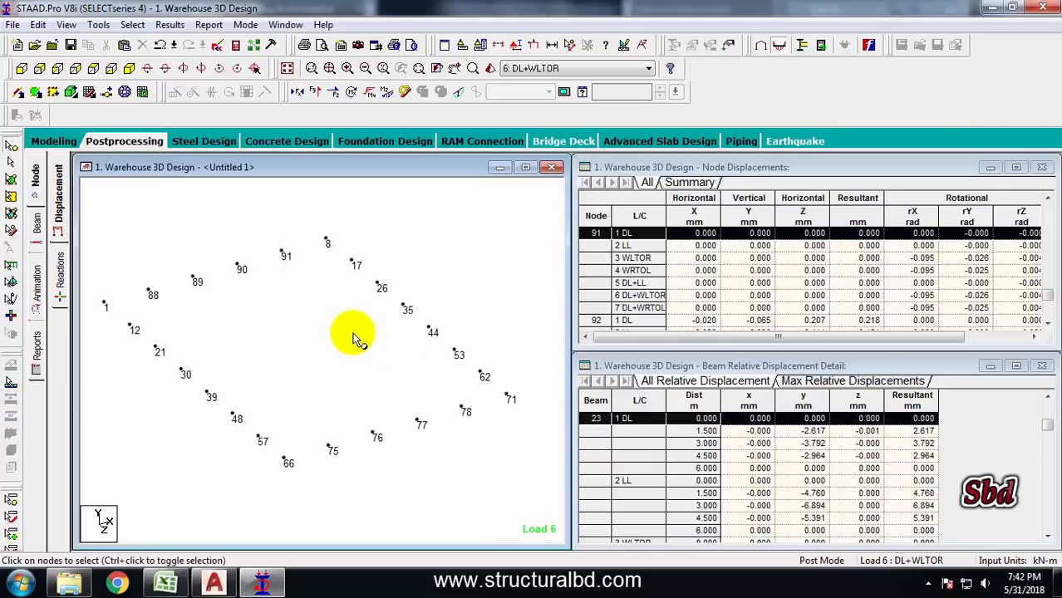
{"action": "scroll", "coordinate": [301, 334], "scroll_direction": "up", "scroll_amount": 1}
{"action": "middle_click_drag", "start_coordinate": [299, 334], "coordinate": [353, 355]}
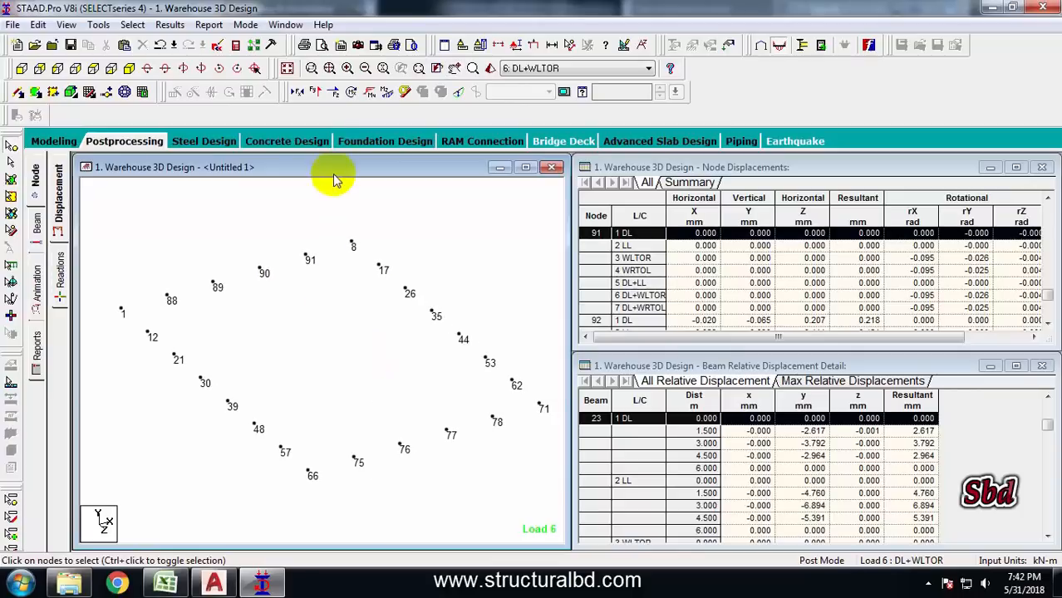
{"action": "left_click", "coordinate": [359, 47]}
{"action": "left_click", "coordinate": [502, 316]}
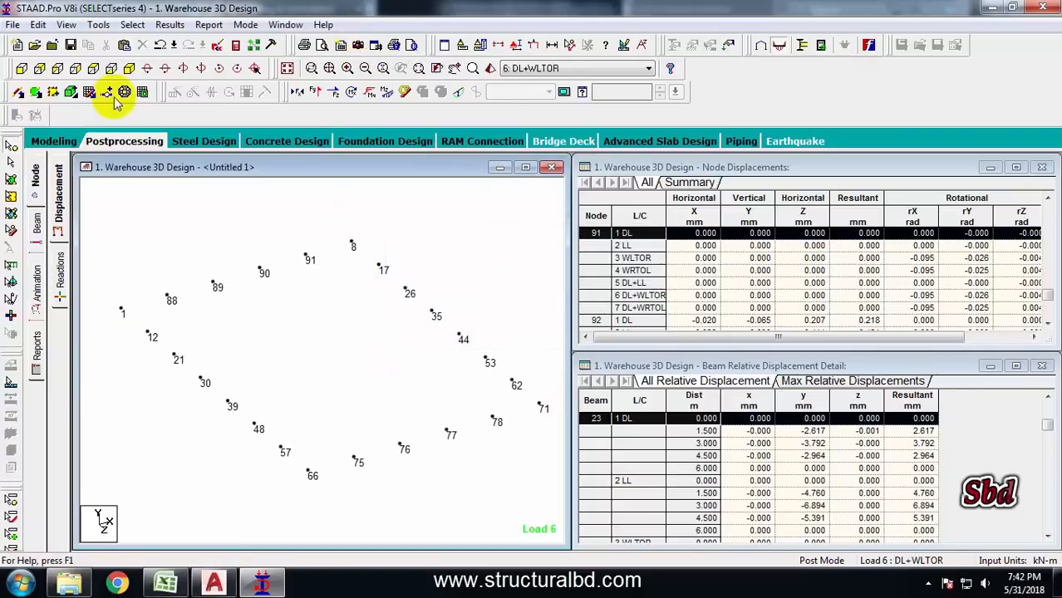
Open Report Setup and add Picture 1 to the selected report items
{"action": "left_click", "coordinate": [13, 25]}
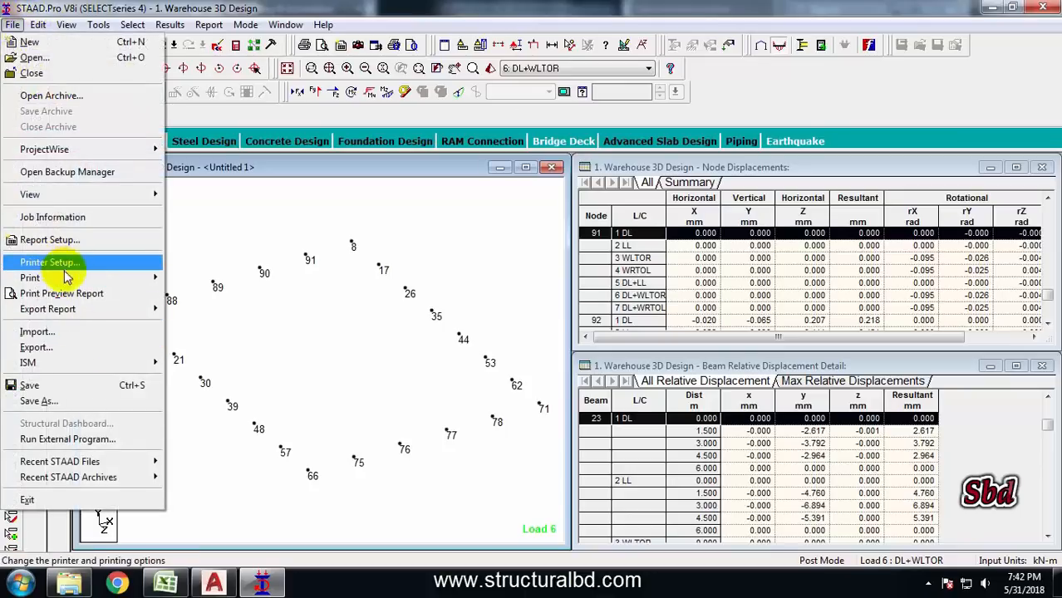
{"action": "left_click", "coordinate": [51, 239]}
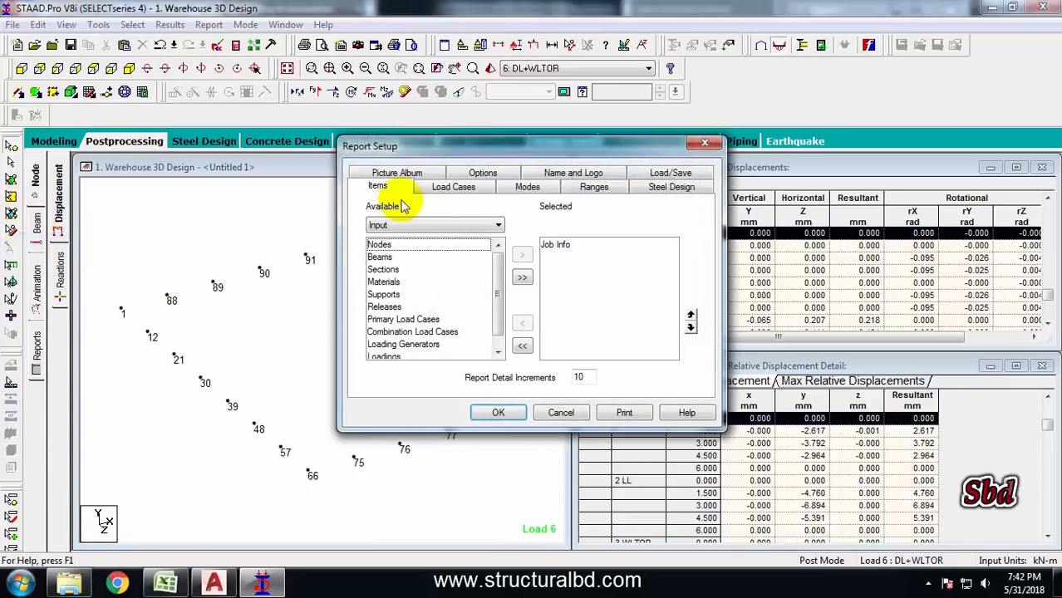
{"action": "left_click", "coordinate": [555, 245]}
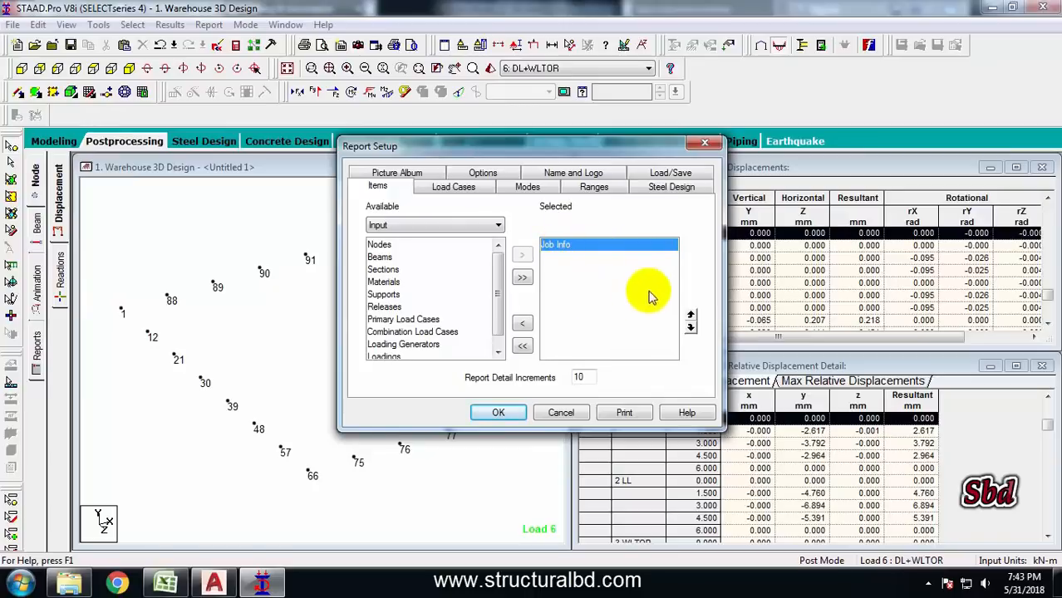
{"action": "left_click", "coordinate": [415, 225]}
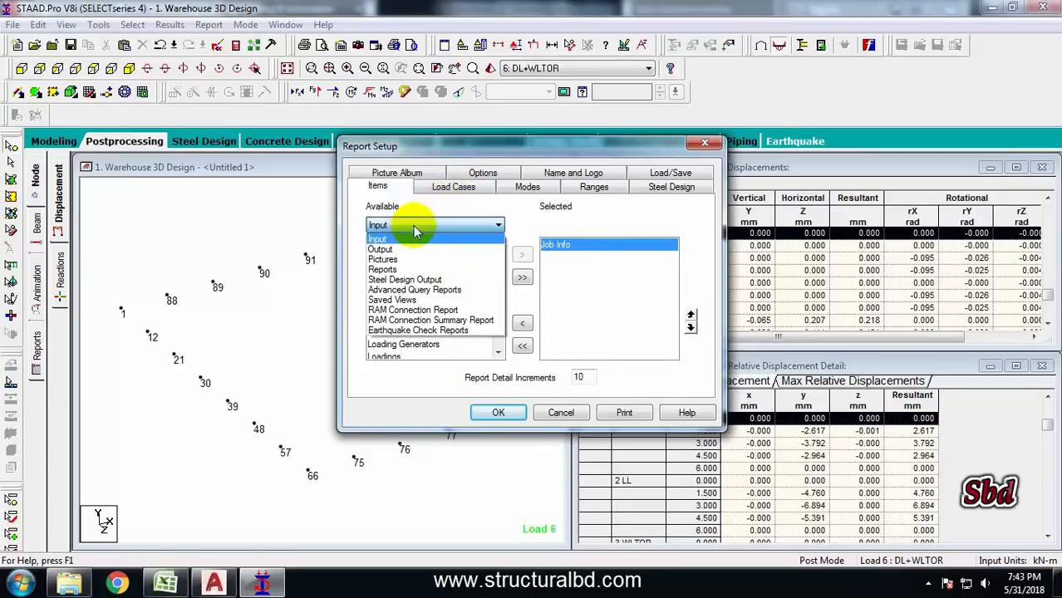
{"action": "left_click", "coordinate": [397, 259]}
{"action": "left_click", "coordinate": [386, 244]}
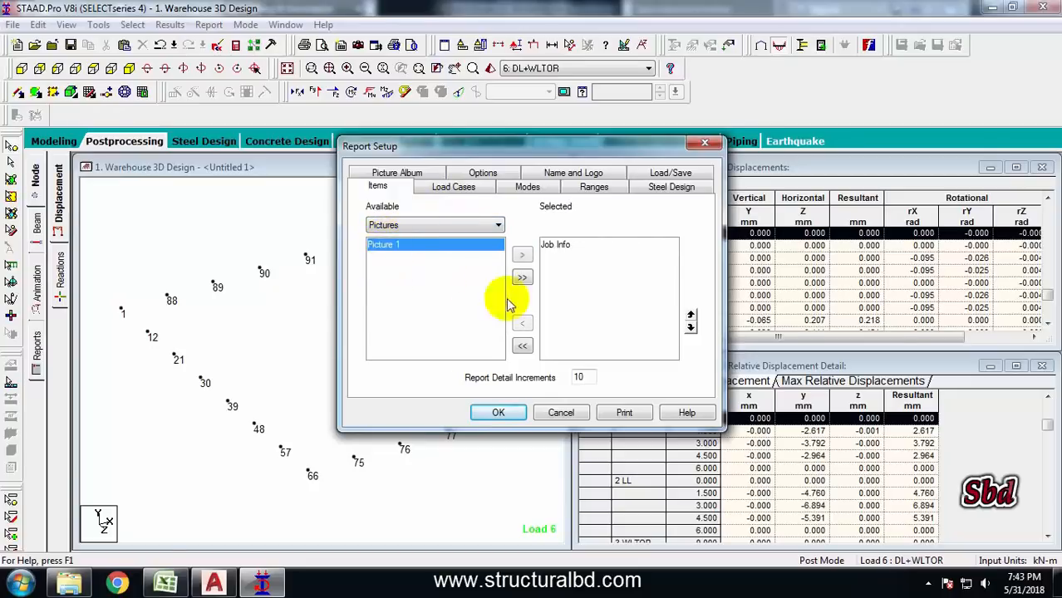
{"action": "left_click", "coordinate": [521, 255]}
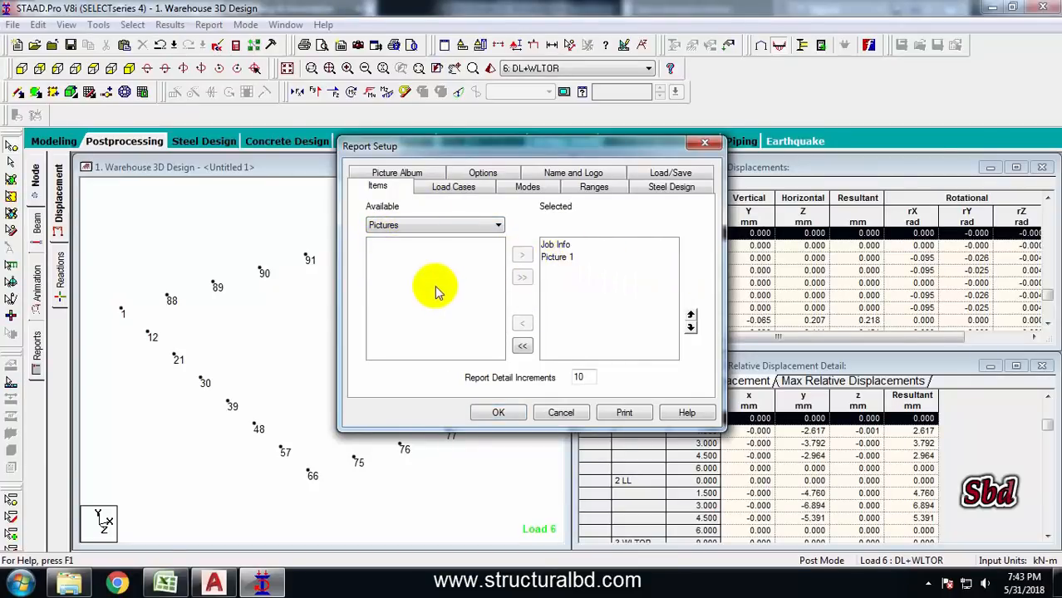
Add the Reactions output table to the report's selected items
{"action": "left_click", "coordinate": [465, 226]}
{"action": "left_click", "coordinate": [387, 250]}
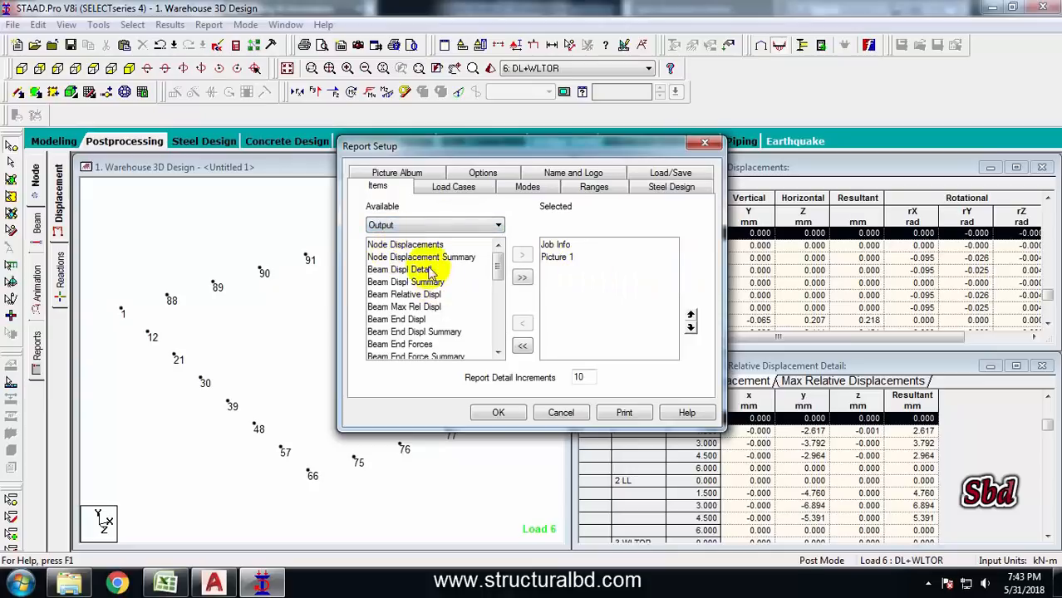
{"action": "left_click", "coordinate": [412, 269]}
{"action": "left_click_drag", "start_coordinate": [499, 258], "coordinate": [495, 315]}
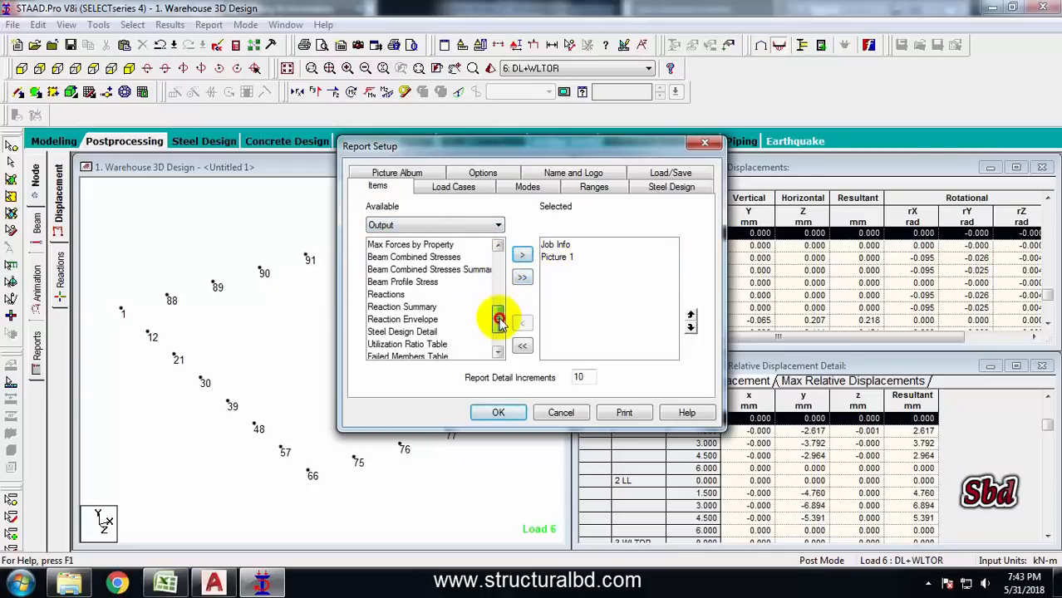
{"action": "left_click", "coordinate": [386, 294]}
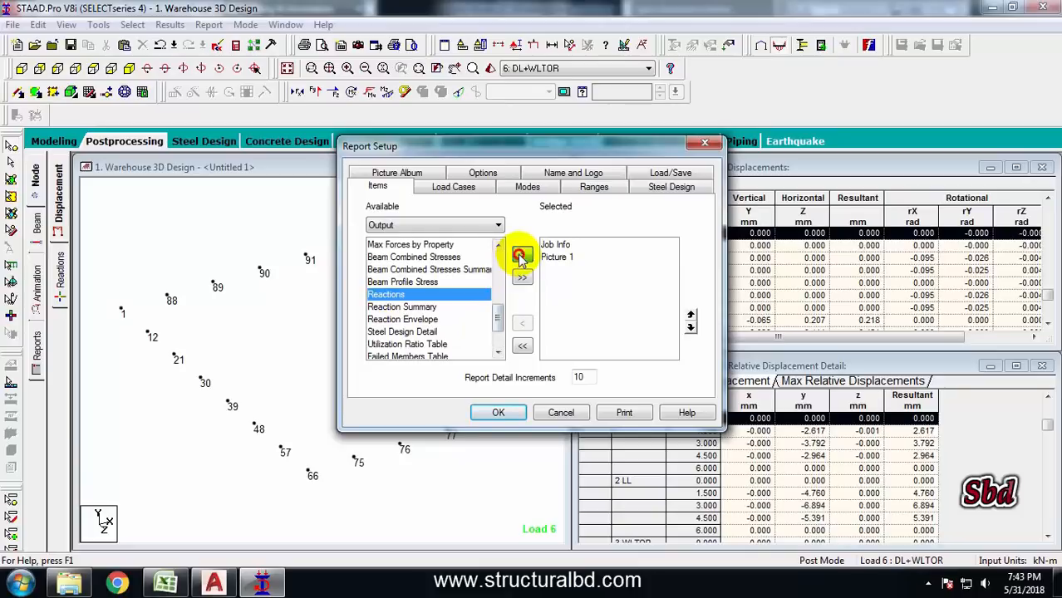
{"action": "left_click", "coordinate": [519, 255]}
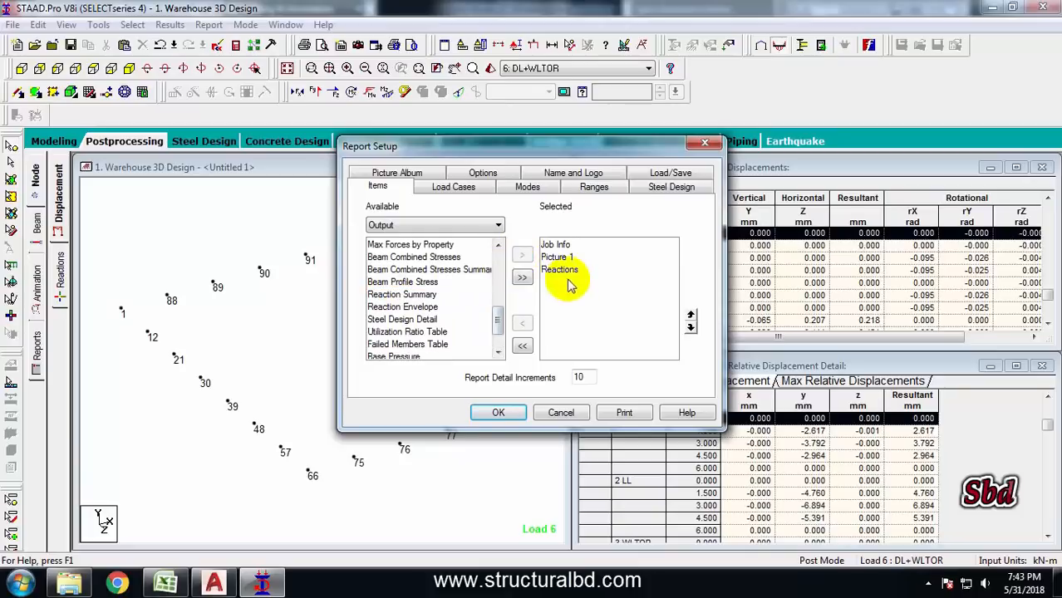
Remove basic load cases 1 DL, 2 LL, 3 WLTOR and 4 WRTOL from the report so only the combinations remain, and close the setup
{"action": "left_click", "coordinate": [459, 188]}
{"action": "left_click_drag", "start_coordinate": [576, 222], "coordinate": [589, 260]}
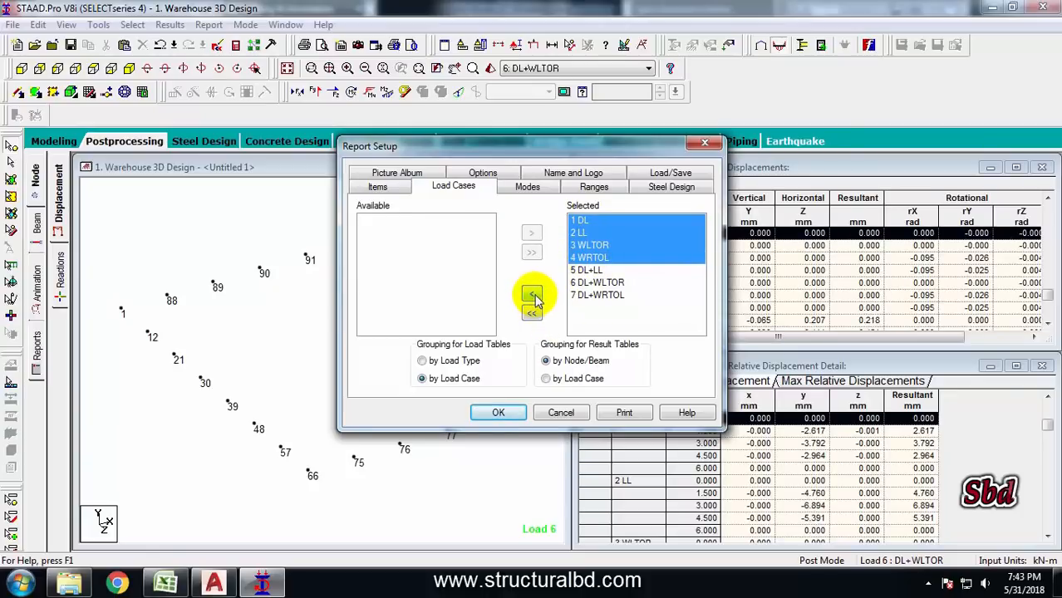
{"action": "left_click", "coordinate": [531, 297]}
{"action": "left_click_drag", "start_coordinate": [619, 234], "coordinate": [585, 215]}
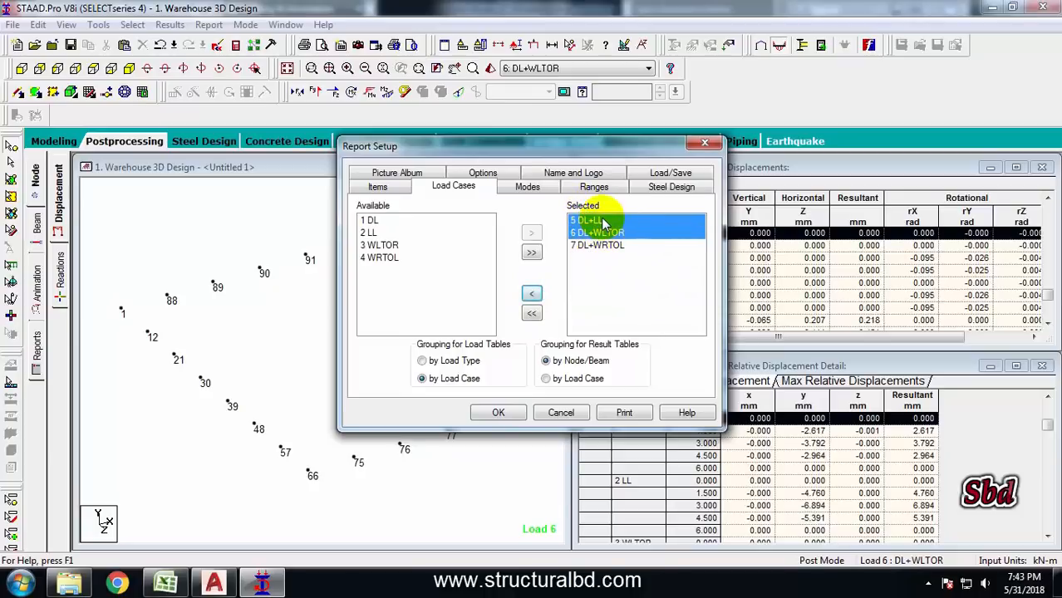
{"action": "left_click", "coordinate": [499, 413]}
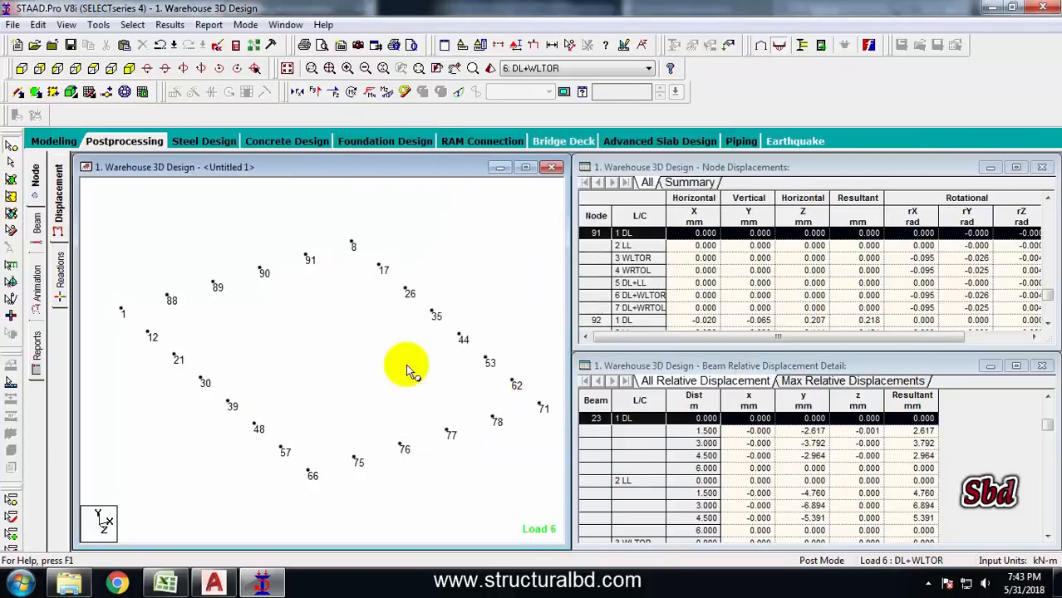
Open the report print preview and page through it to the last page
{"action": "left_click", "coordinate": [13, 24]}
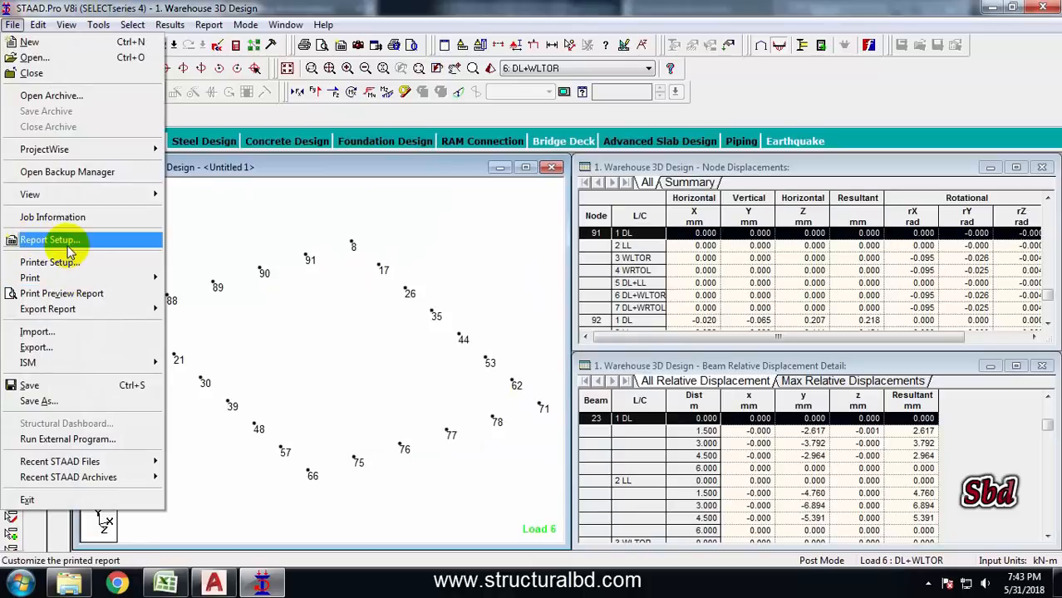
{"action": "left_click", "coordinate": [55, 296]}
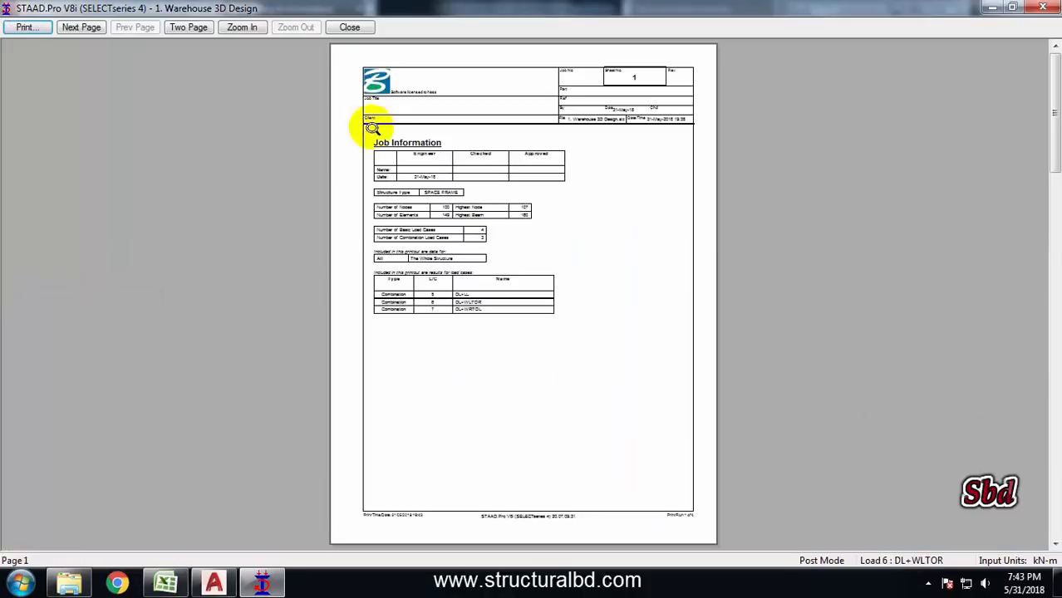
{"action": "left_click", "coordinate": [78, 27]}
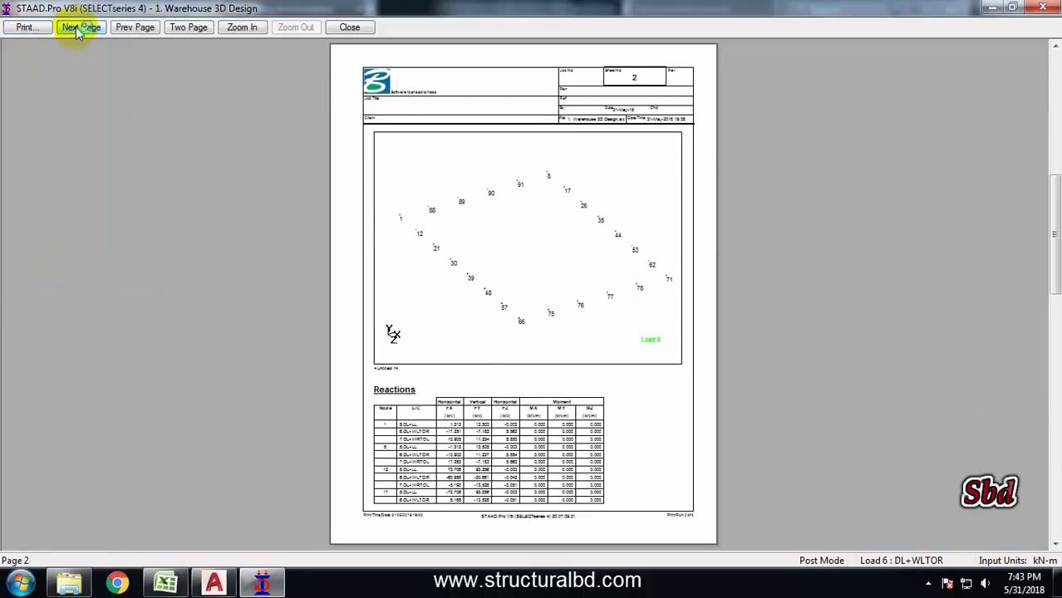
{"action": "left_click", "coordinate": [79, 27]}
{"action": "left_click", "coordinate": [80, 28]}
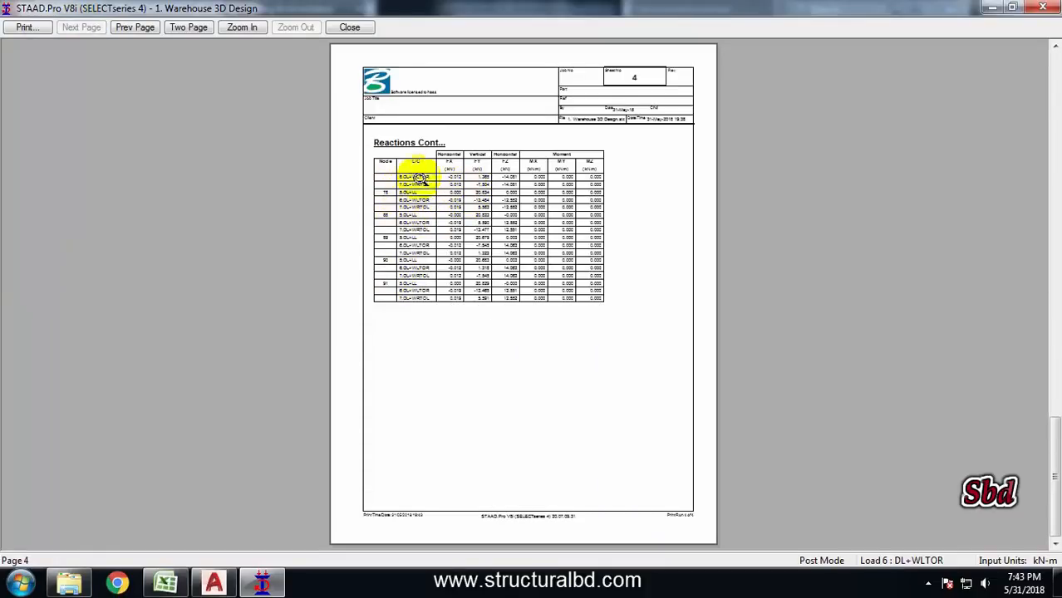
Print the report to the Adobe PDF printer, checking its properties and page size along the way
{"action": "left_click", "coordinate": [30, 29]}
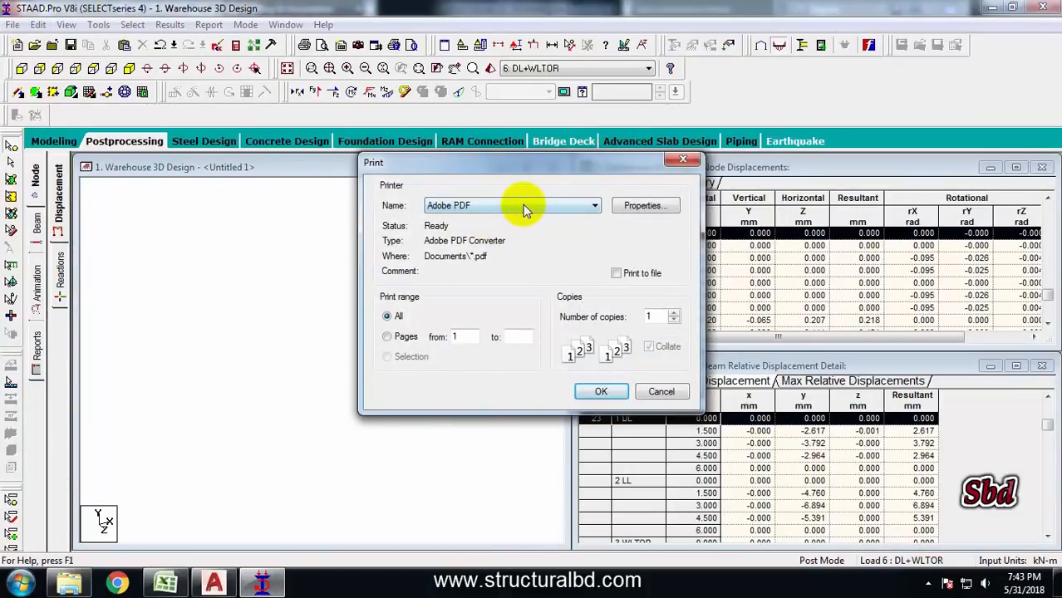
{"action": "left_click", "coordinate": [524, 205]}
{"action": "left_click", "coordinate": [496, 219]}
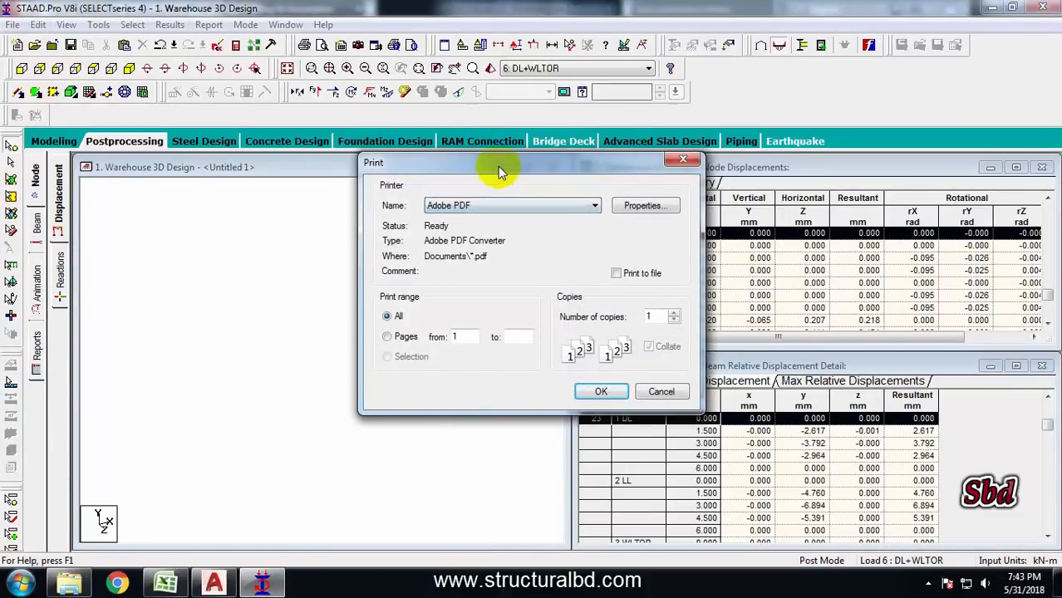
{"action": "left_click", "coordinate": [500, 207]}
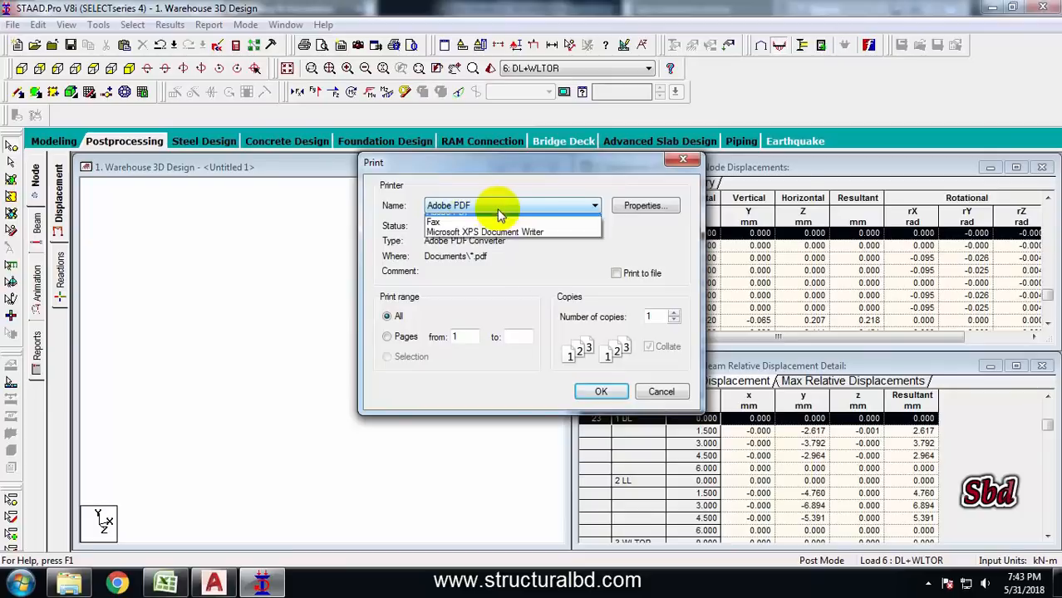
{"action": "left_click", "coordinate": [490, 174]}
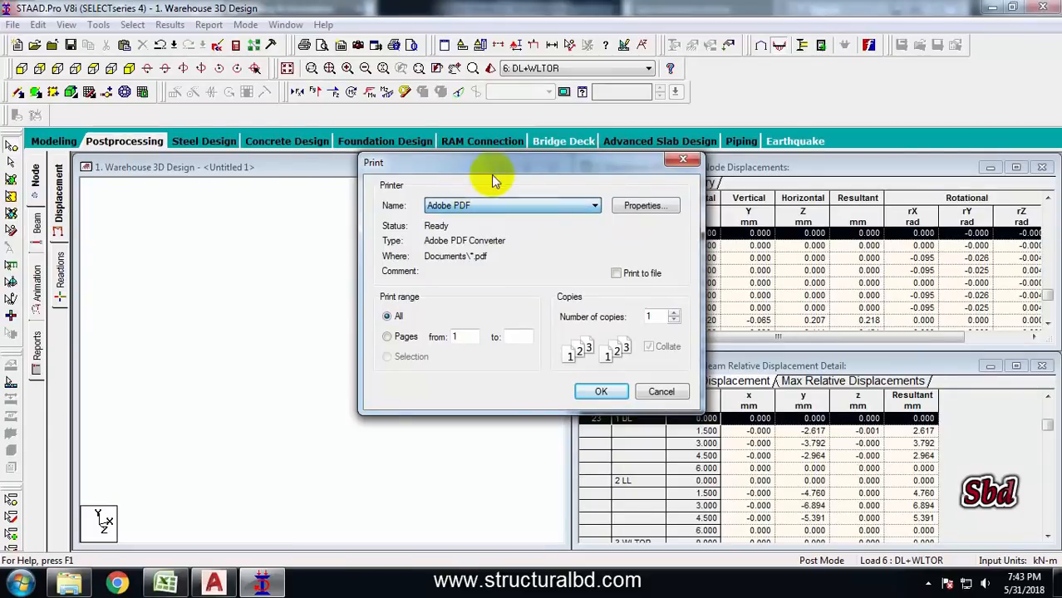
{"action": "left_click", "coordinate": [639, 208]}
{"action": "left_click", "coordinate": [673, 359]}
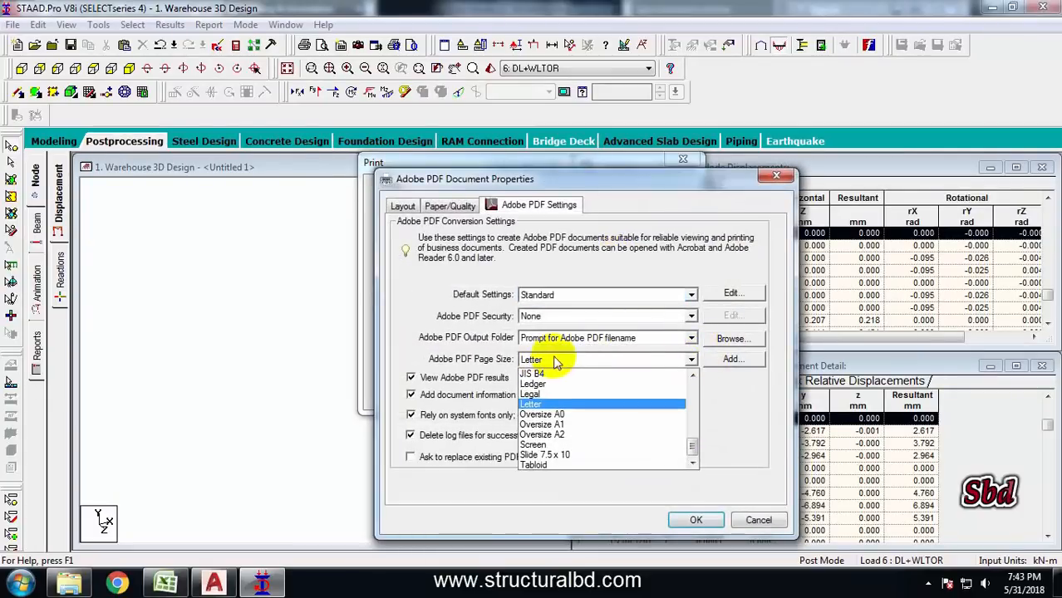
{"action": "left_click", "coordinate": [516, 275]}
{"action": "left_click", "coordinate": [697, 520]}
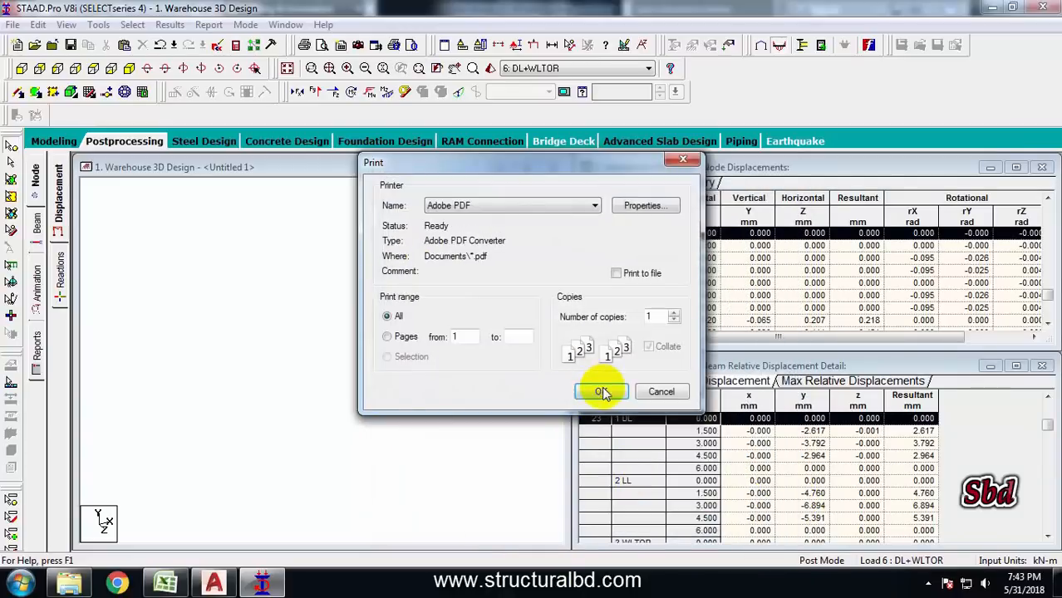
{"action": "left_click", "coordinate": [601, 392]}
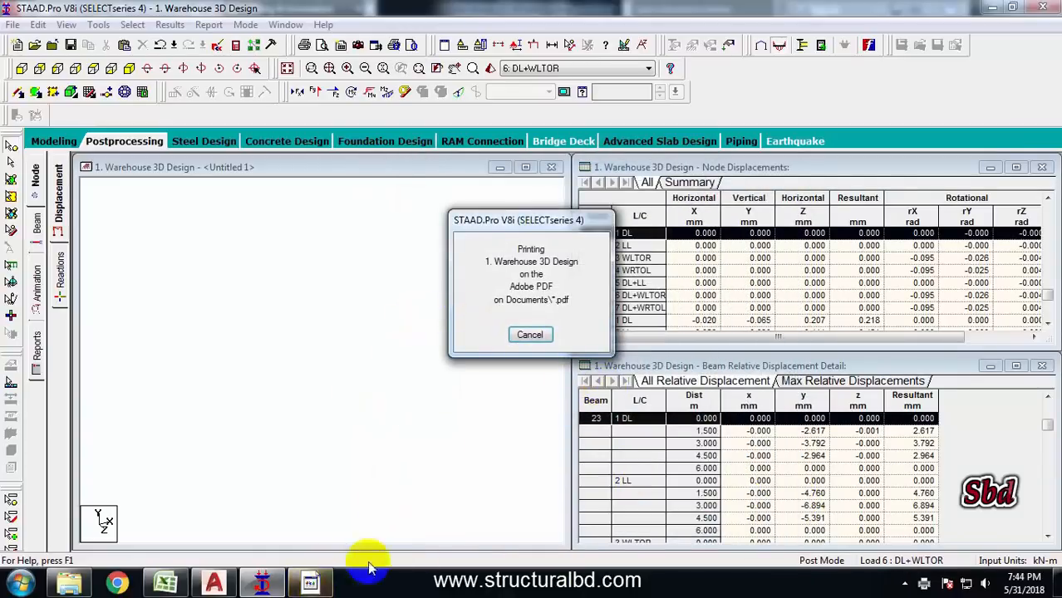
Save the PDF report as DFDFDF
{"action": "type", "text": "DF"}
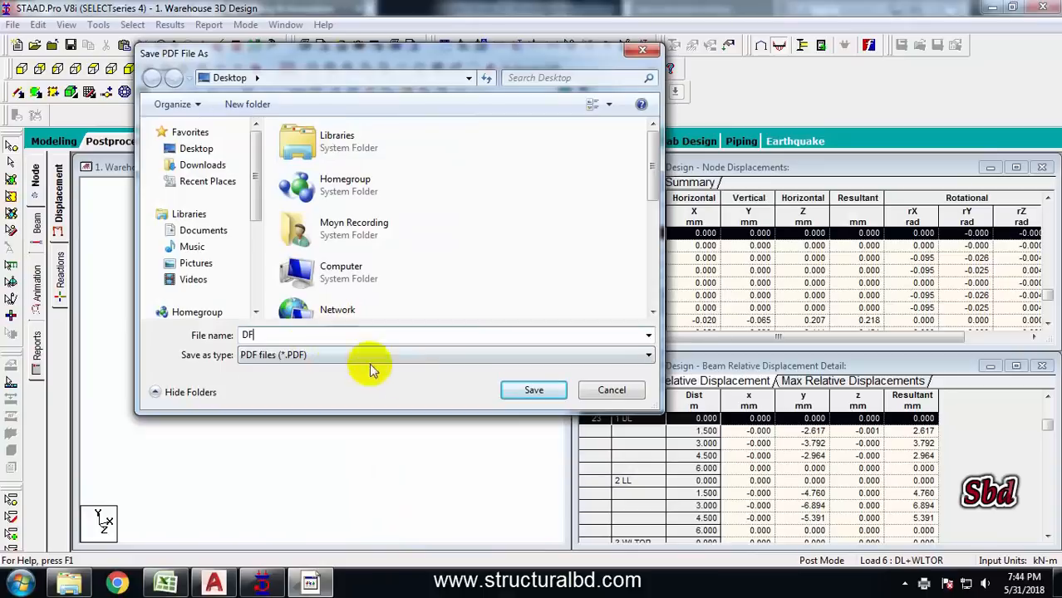
{"action": "type", "text": "DFDF"}
{"action": "left_click", "coordinate": [536, 396]}
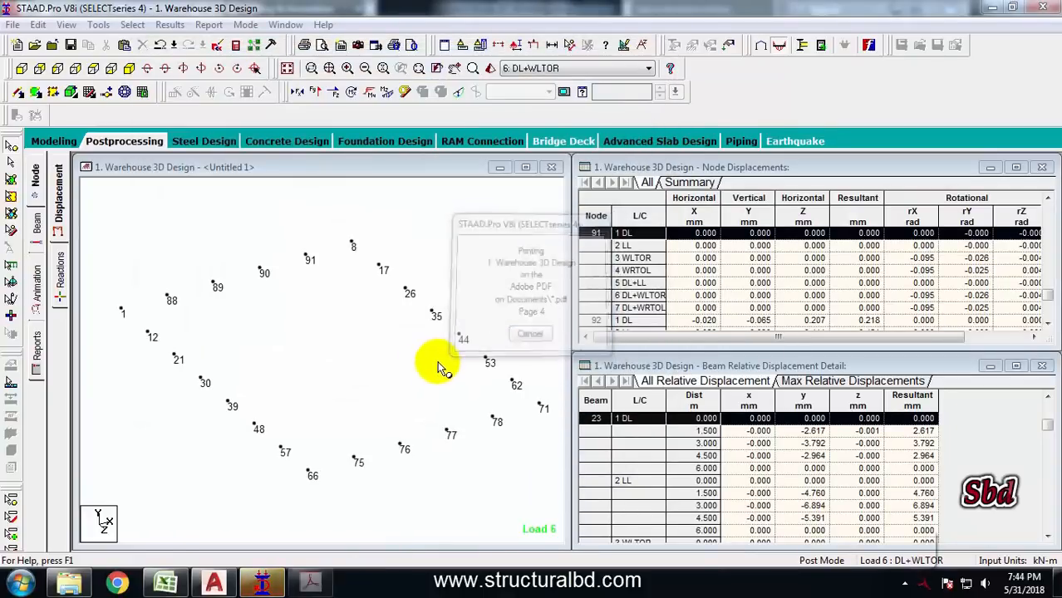
Scroll through the generated PDF's structure picture and reaction tables, then close the PDF viewer
{"action": "scroll", "coordinate": [507, 355], "scroll_direction": "down", "scroll_amount": 15}
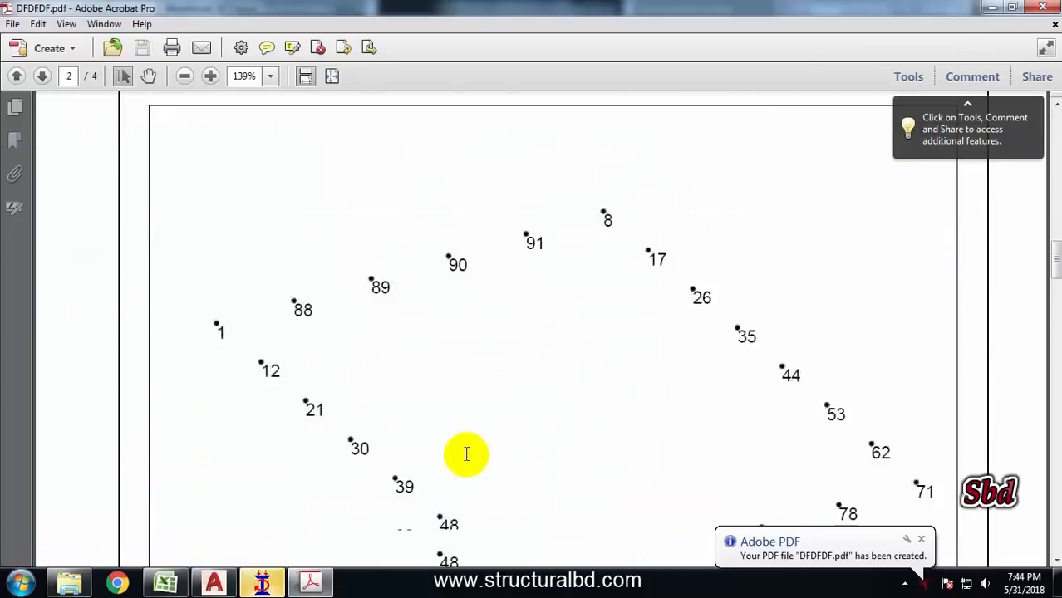
{"action": "scroll", "coordinate": [466, 453], "scroll_direction": "down", "scroll_amount": 20}
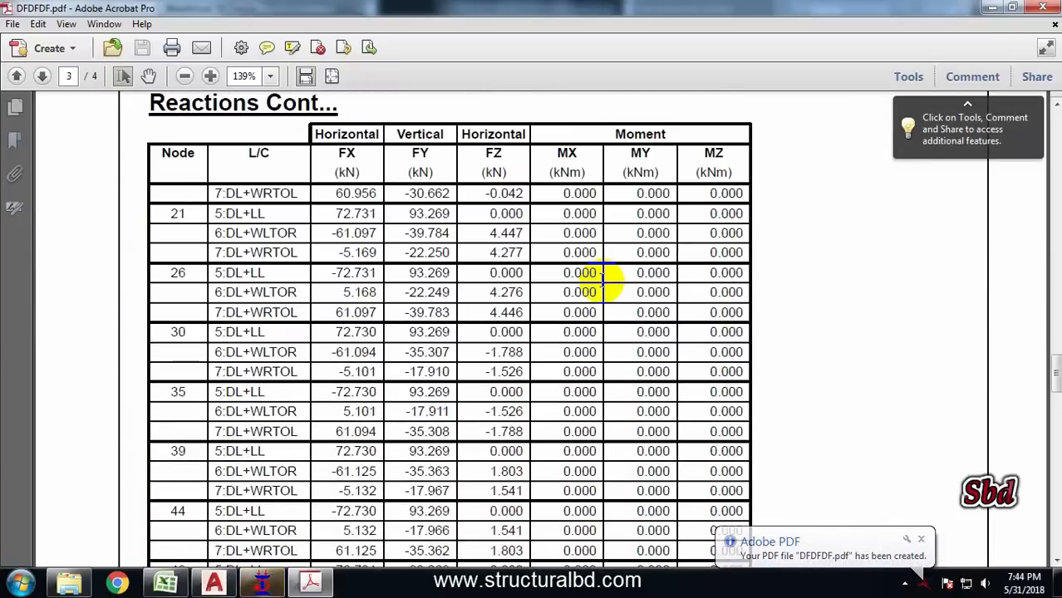
{"action": "scroll", "coordinate": [581, 299], "scroll_direction": "down", "scroll_amount": 15}
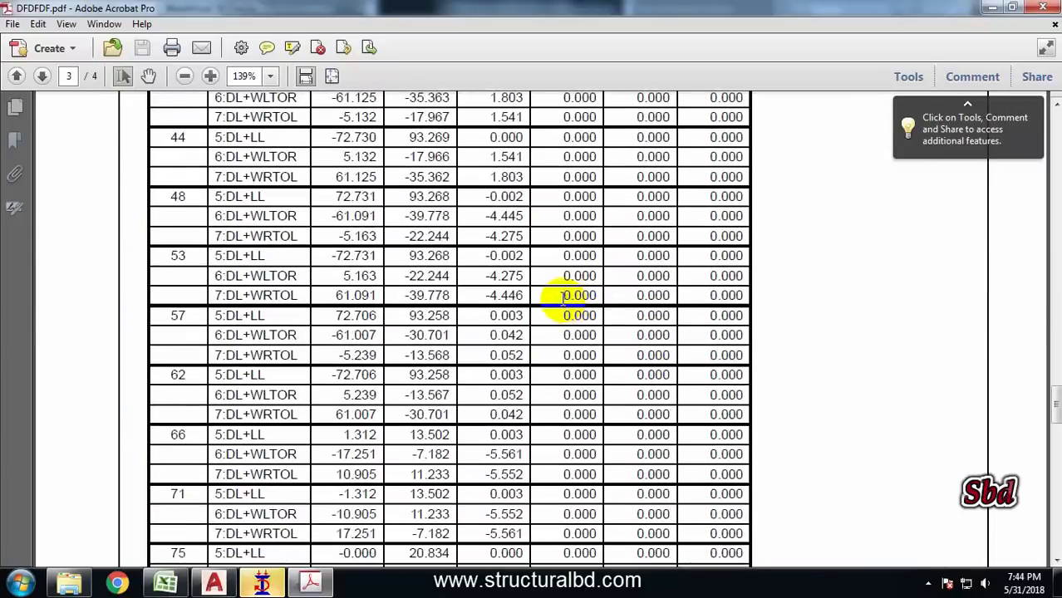
{"action": "left_click", "coordinate": [1042, 7]}
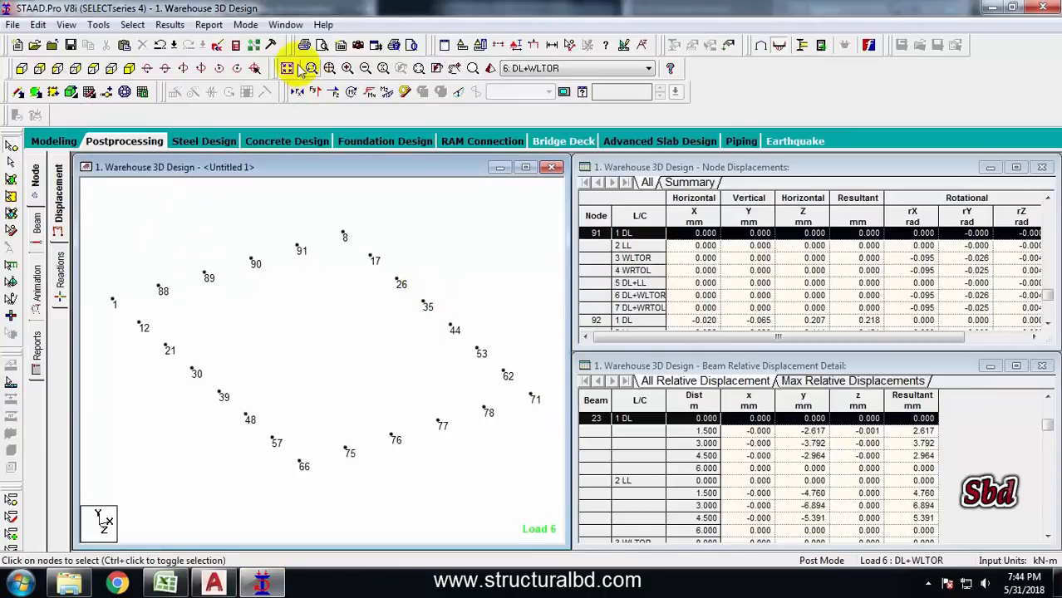
Display the whole structure again with node numbers hidden in the isometric view
{"action": "left_click", "coordinate": [286, 68]}
{"action": "scroll", "coordinate": [356, 301], "scroll_direction": "down", "scroll_amount": 2}
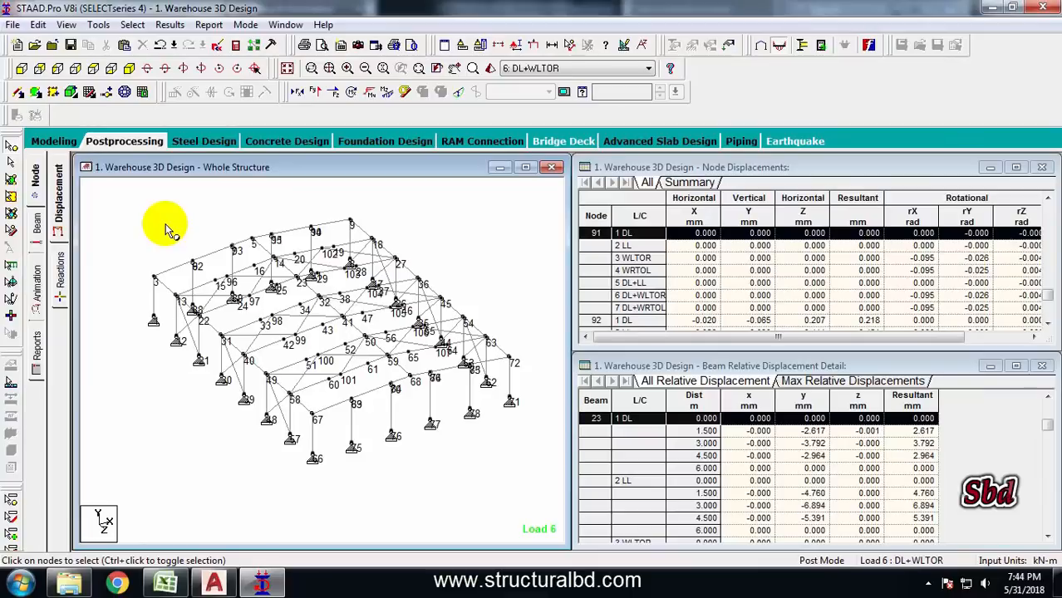
{"action": "key", "text": "shift+n"}
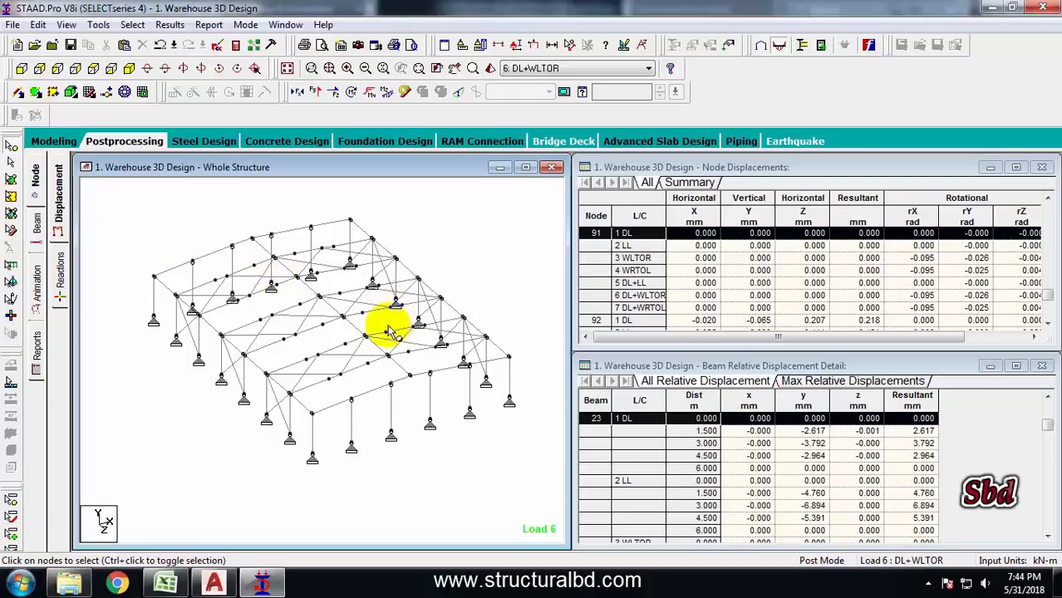
{"action": "middle_click_drag", "start_coordinate": [409, 323], "coordinate": [391, 324]}
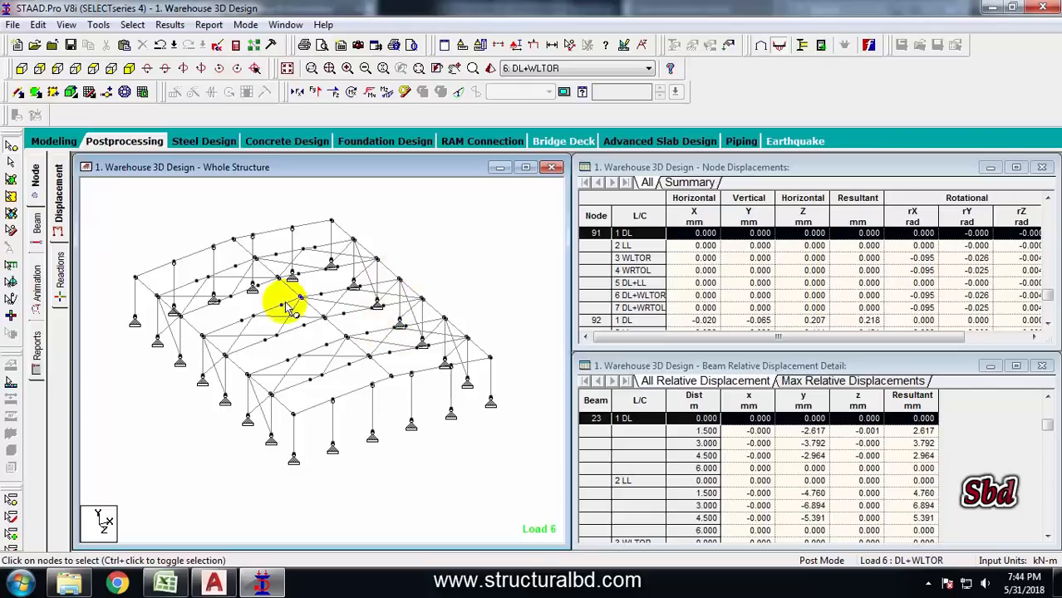
{"action": "middle_click_drag", "start_coordinate": [262, 340], "coordinate": [259, 327]}
{"action": "scroll", "coordinate": [296, 314], "scroll_direction": "up", "scroll_amount": 2}
{"action": "middle_click_drag", "start_coordinate": [273, 271], "coordinate": [276, 333]}
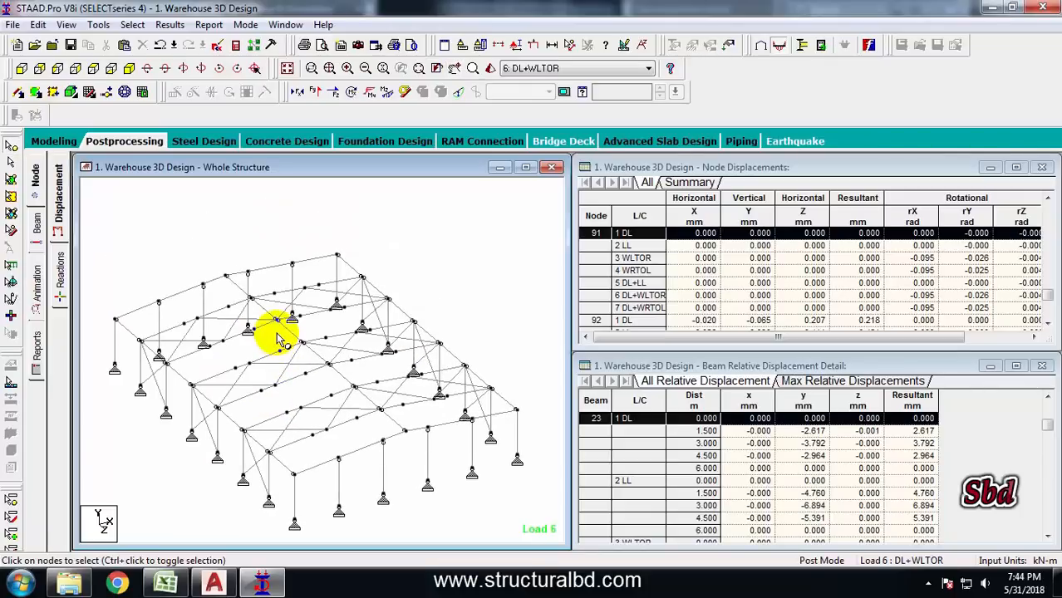
{"action": "middle_click_drag", "start_coordinate": [266, 386], "coordinate": [302, 366]}
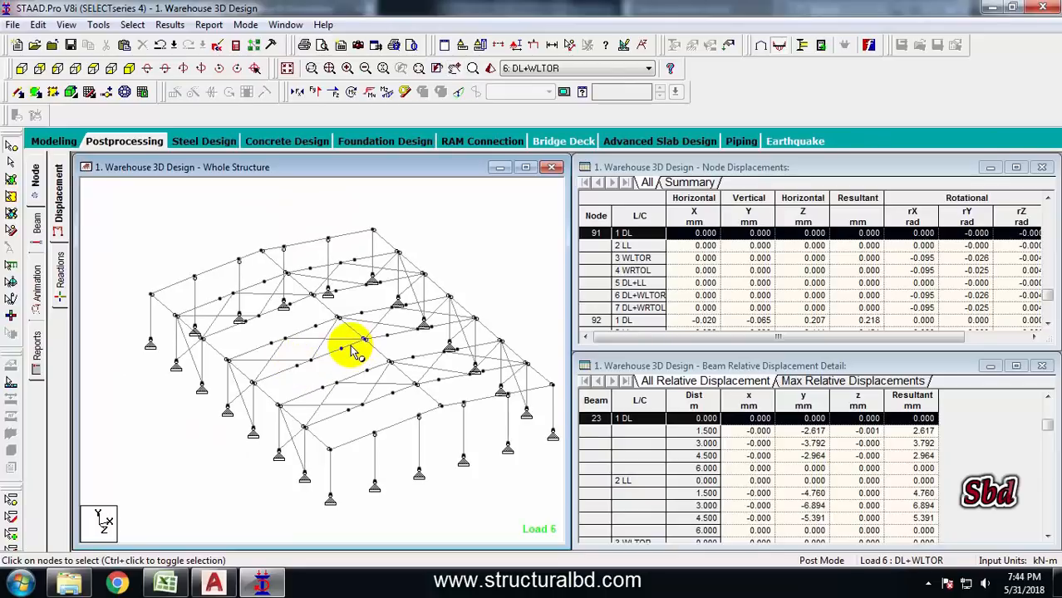
{"action": "middle_click_drag", "start_coordinate": [402, 315], "coordinate": [382, 313]}
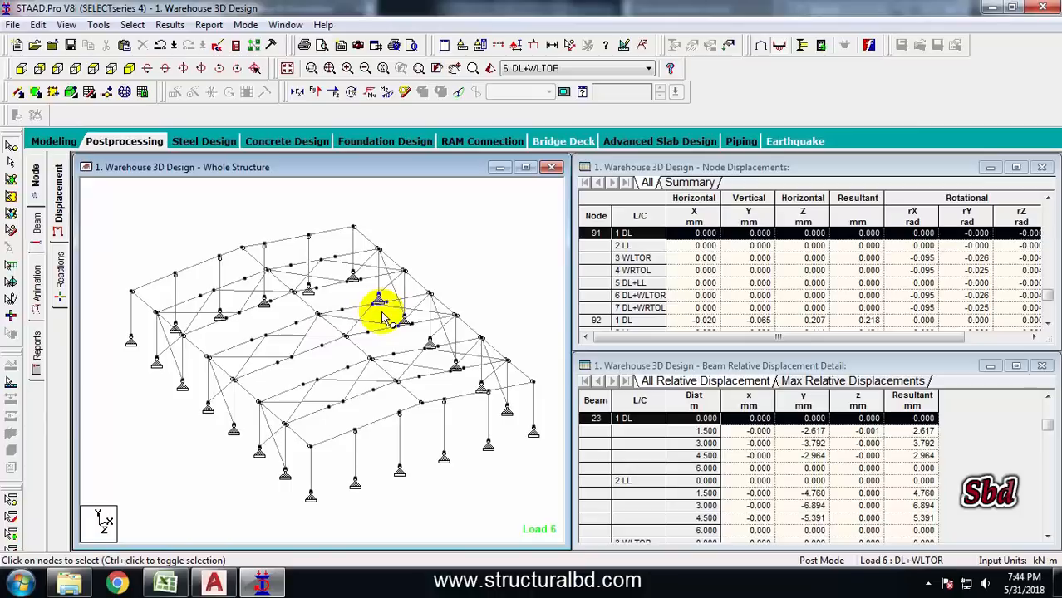